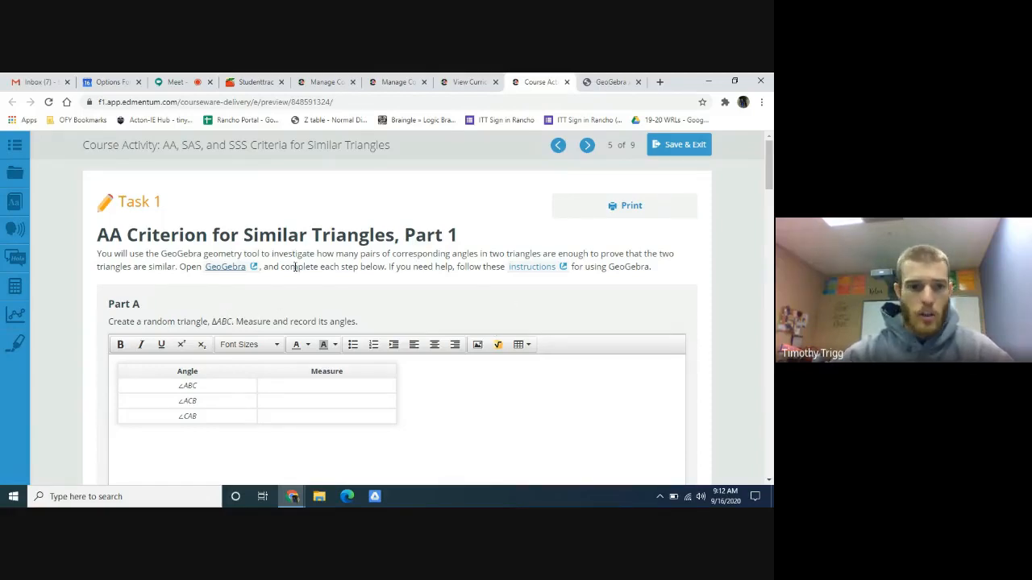
# - Open the linked GeoGebra activity and draw triangle ABC with vertices at about (5.22, 1.14), (-4, 4) and (1, -1.58)
pyautogui.click(222, 269)
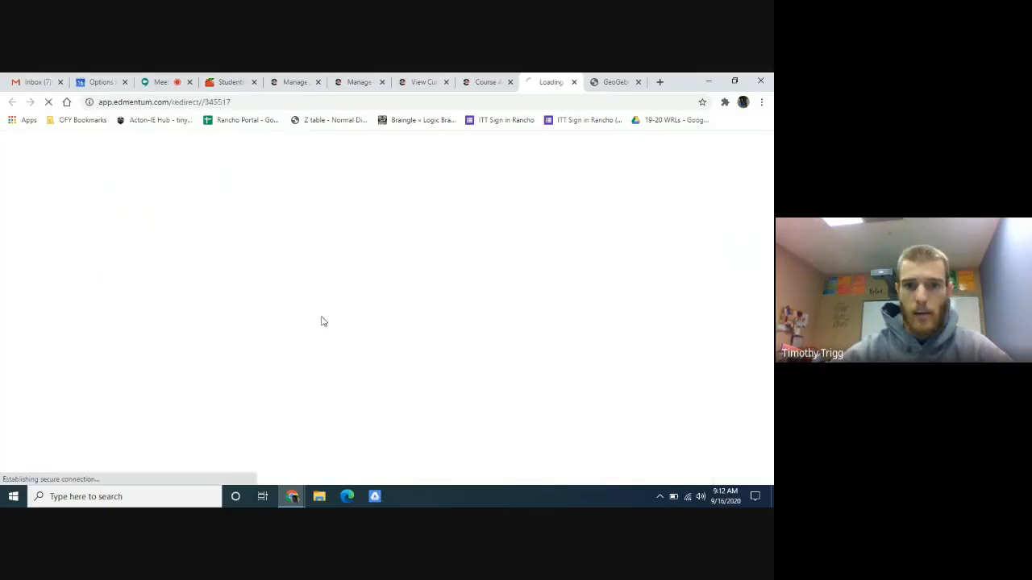
pyautogui.click(638, 82)
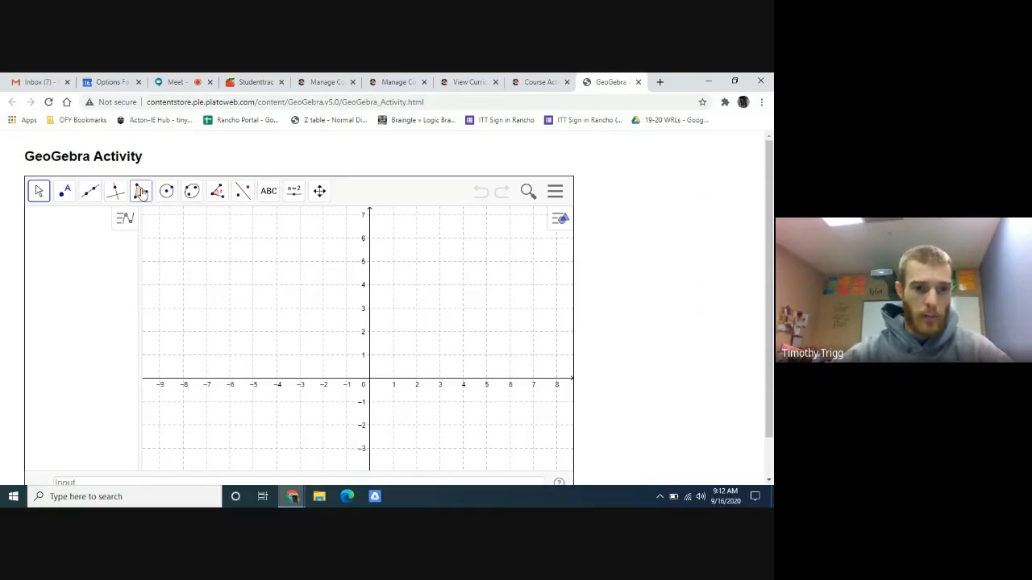
pyautogui.click(141, 191)
pyautogui.click(165, 225)
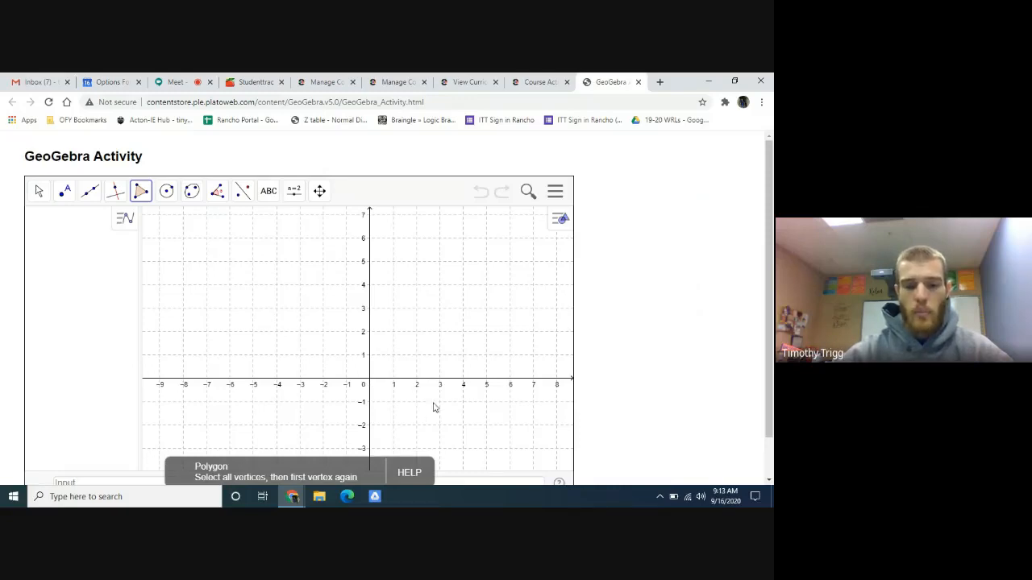
pyautogui.click(491, 351)
pyautogui.click(277, 286)
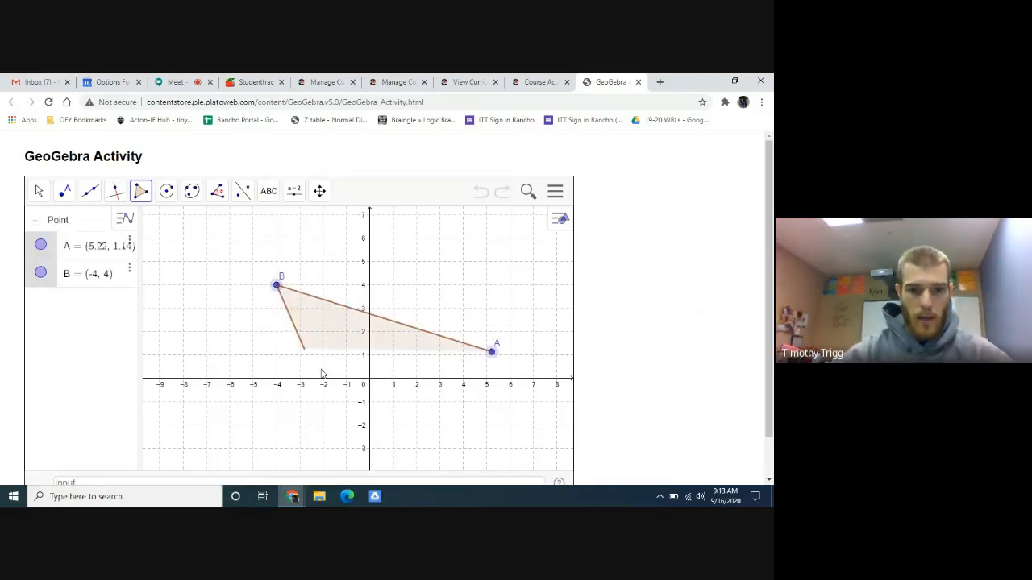
pyautogui.click(393, 415)
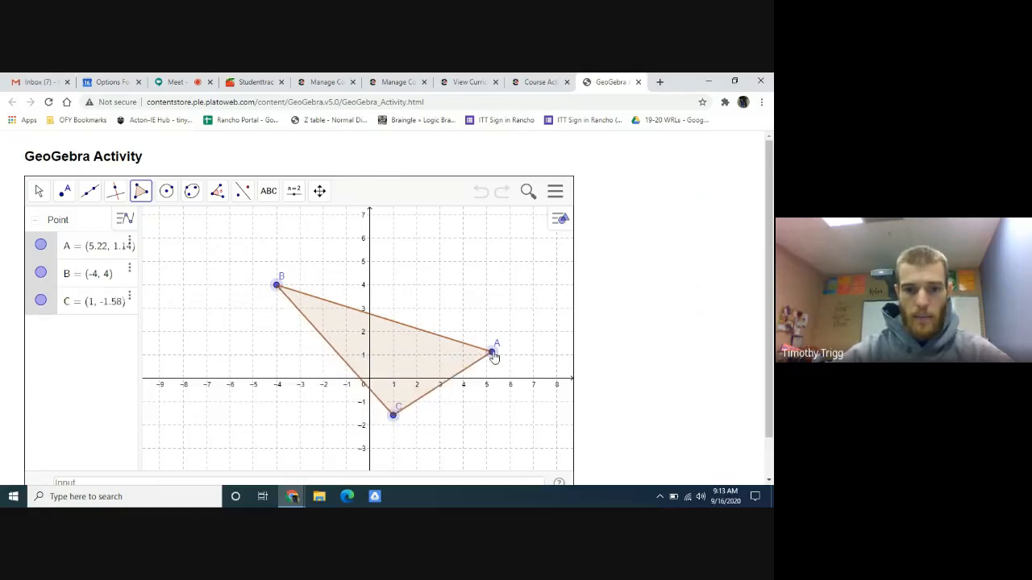
pyautogui.click(492, 353)
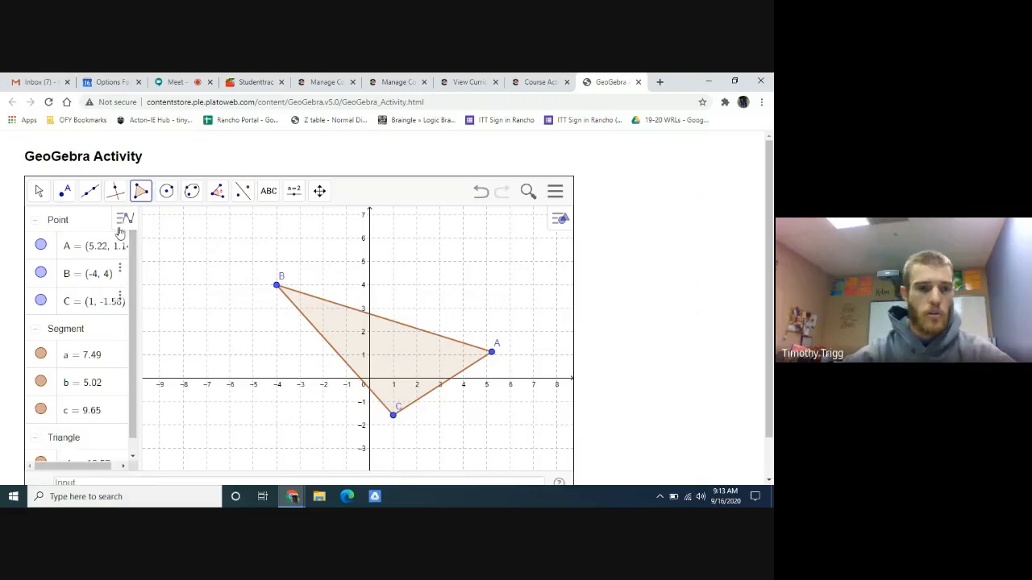
# - Measure the interior angles of triangle ABC at vertices B, A and C using the Angle tool
pyautogui.click(216, 192)
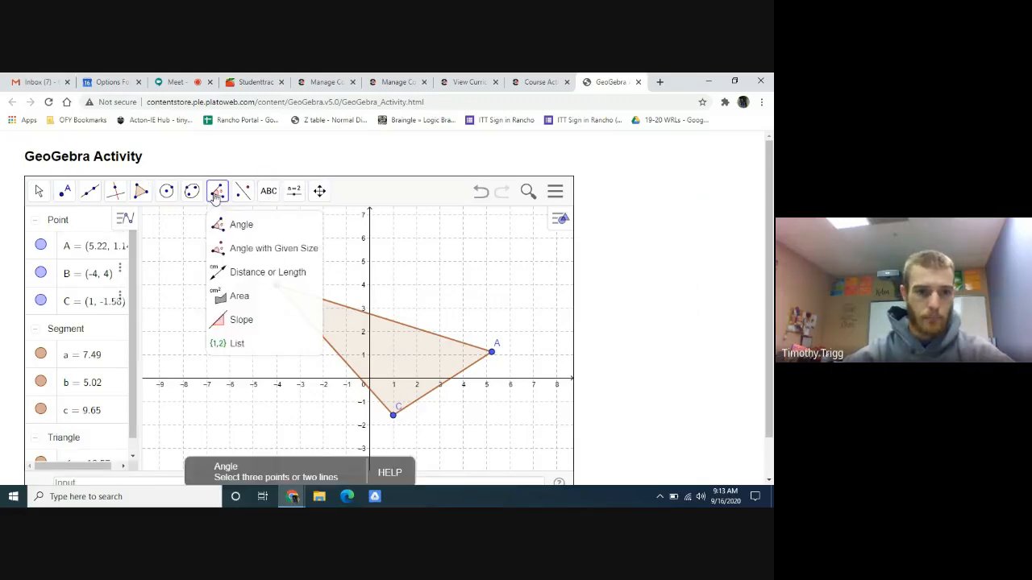
pyautogui.click(241, 227)
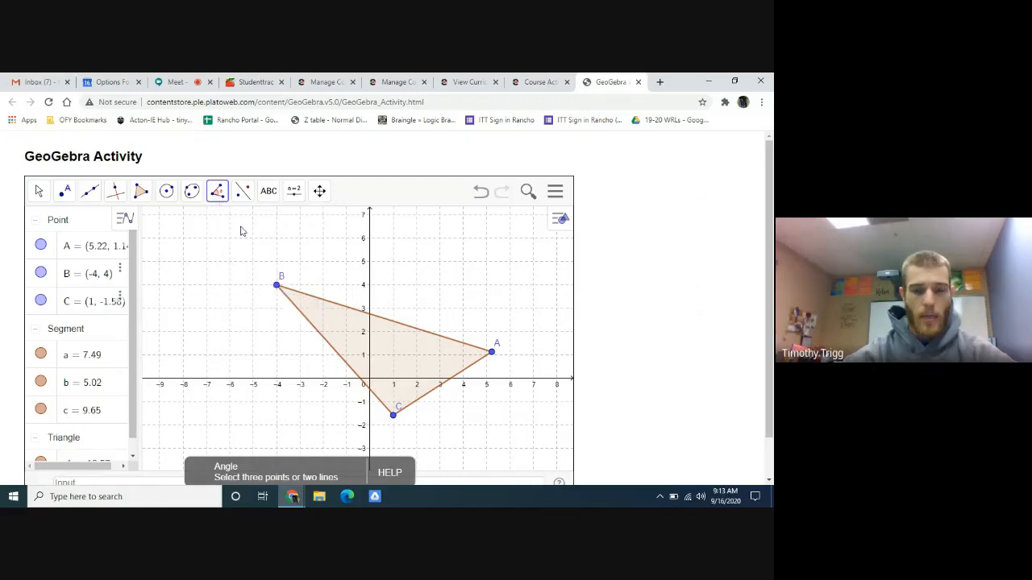
pyautogui.click(305, 318)
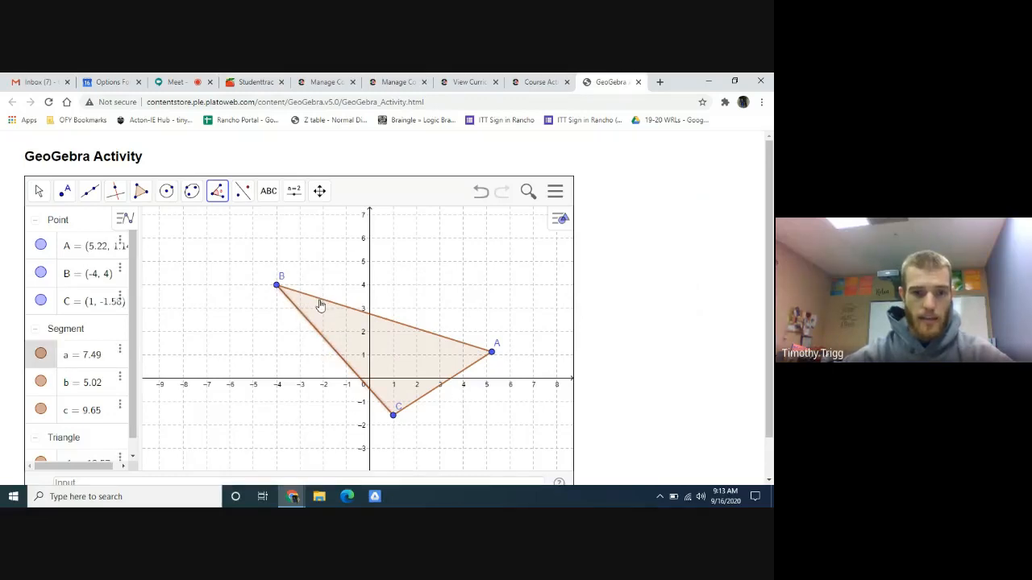
pyautogui.click(319, 303)
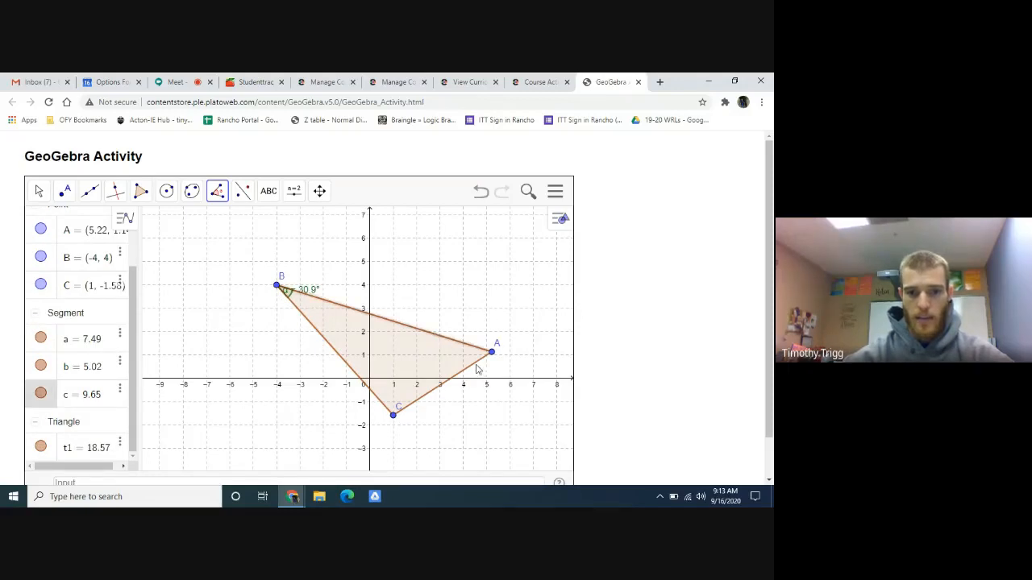
pyautogui.click(477, 368)
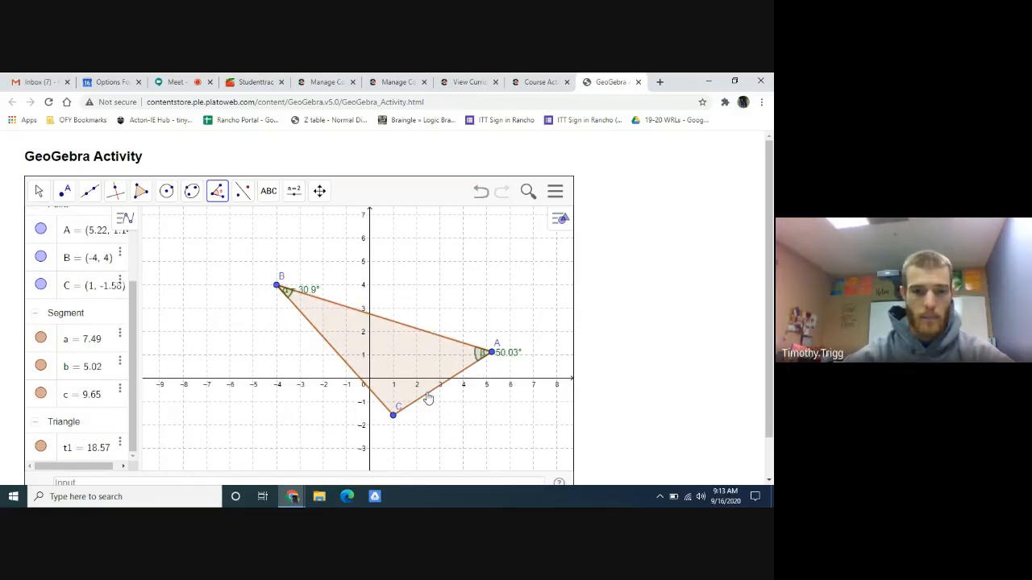
pyautogui.click(427, 394)
pyautogui.click(358, 377)
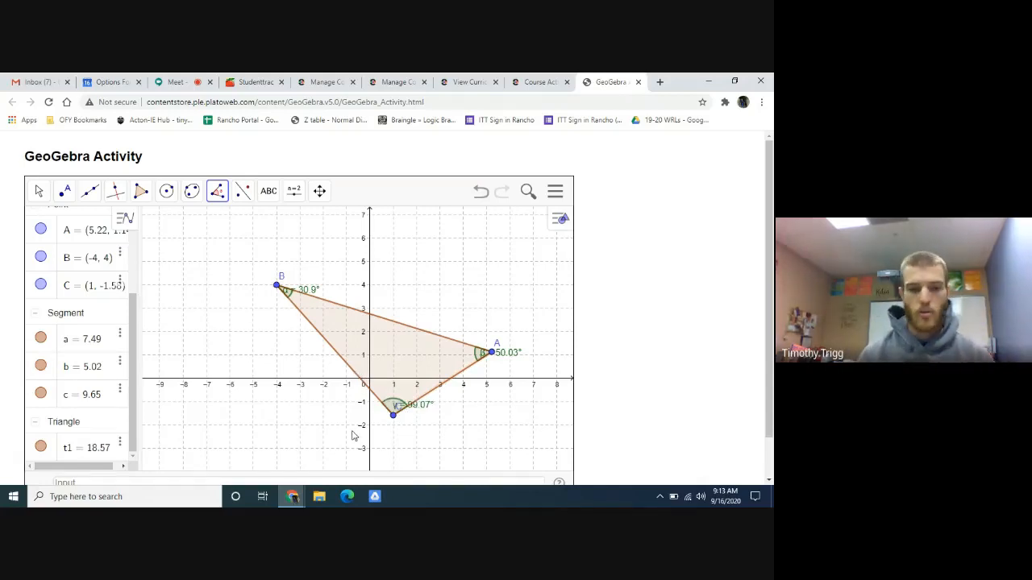
# - Try moving vertex C of the triangle to about (2.77, -2.3), and undo the change
pyautogui.click(39, 190)
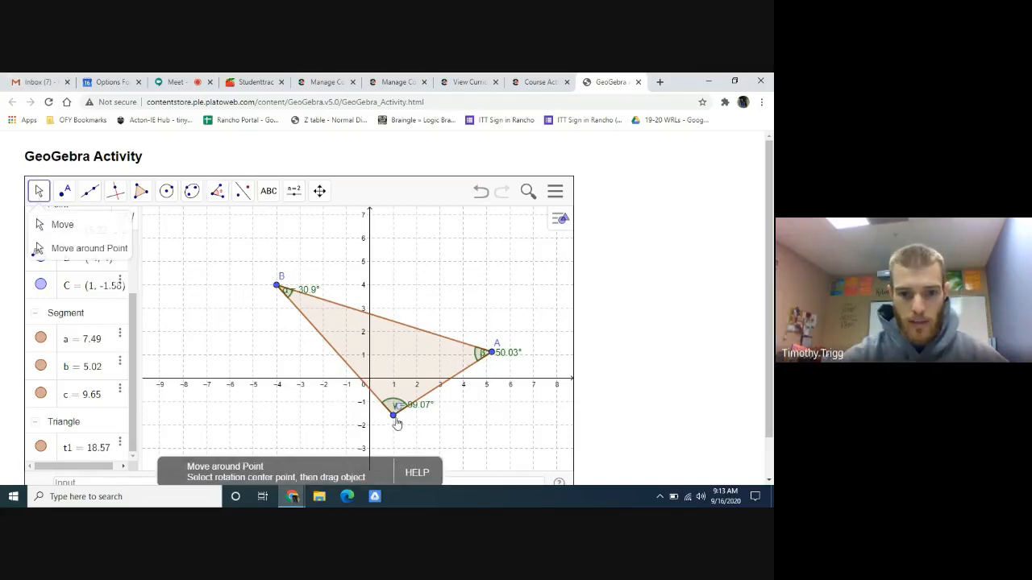
pyautogui.moveTo(397, 423); pyautogui.dragTo(435, 434)
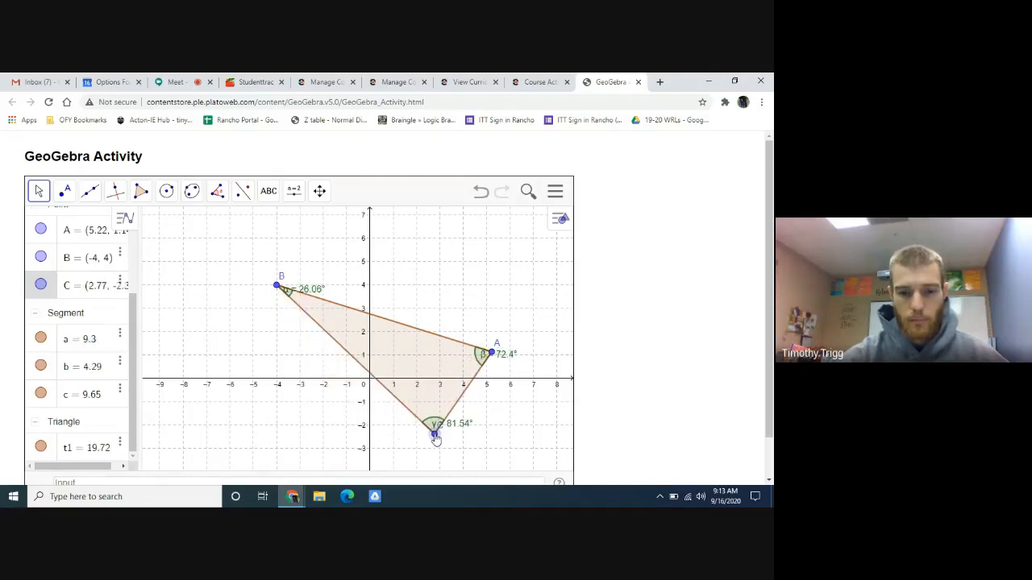
pyautogui.click(482, 196)
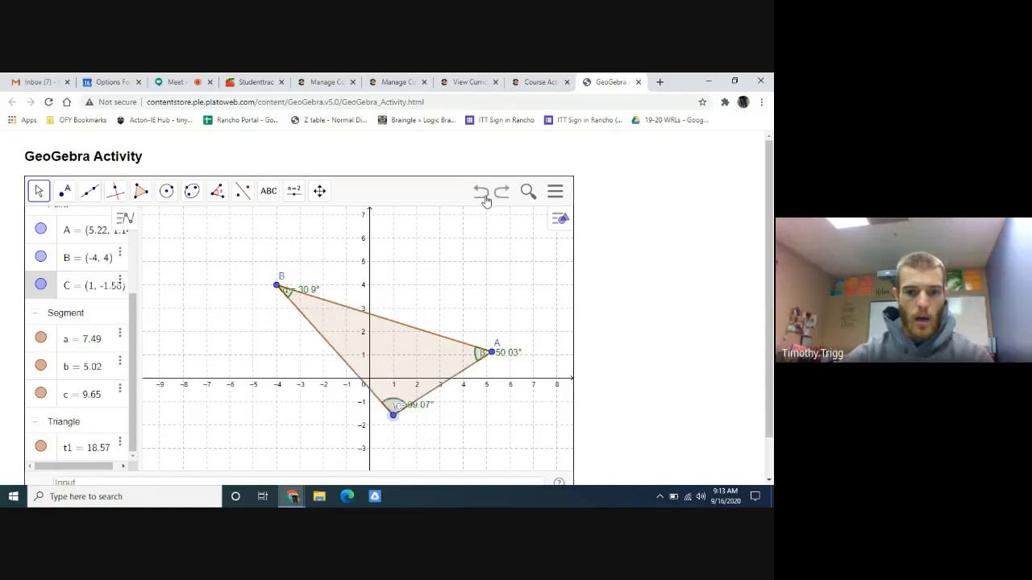
# - Try to measure the angle at vertex C by selecting side BC before side AC, and undo that measurement
pyautogui.click(217, 191)
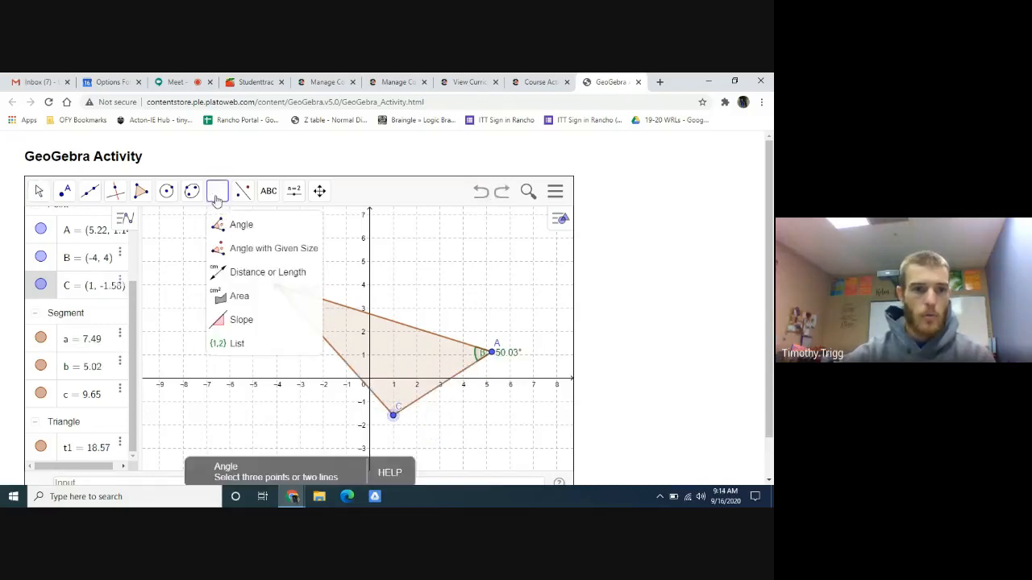
pyautogui.click(233, 226)
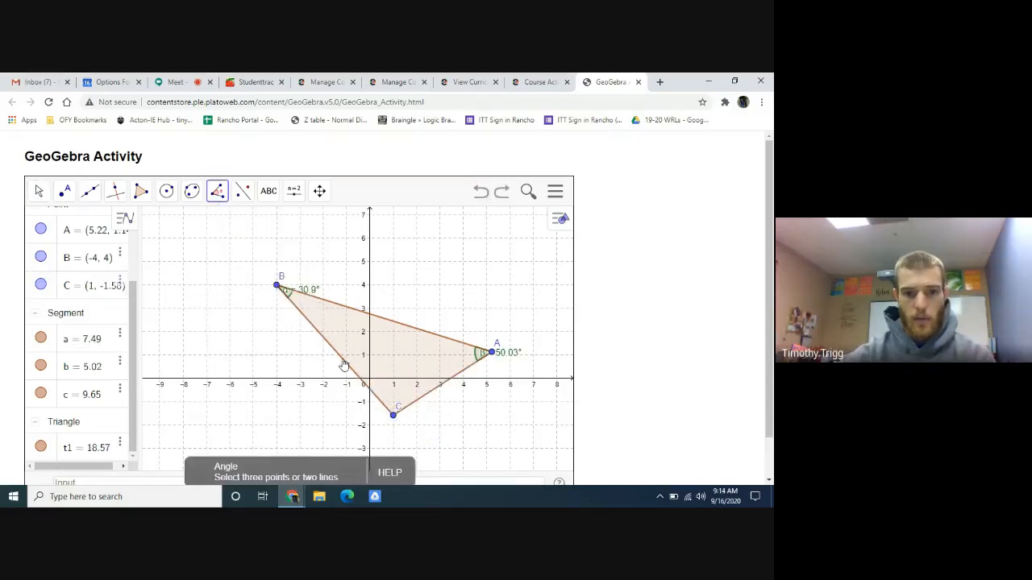
pyautogui.click(344, 363)
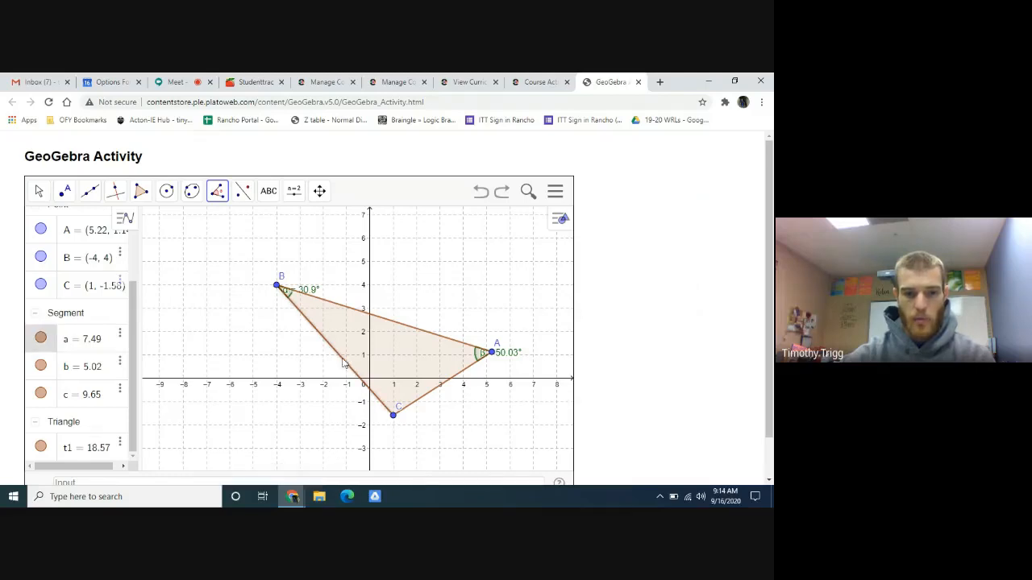
pyautogui.click(440, 386)
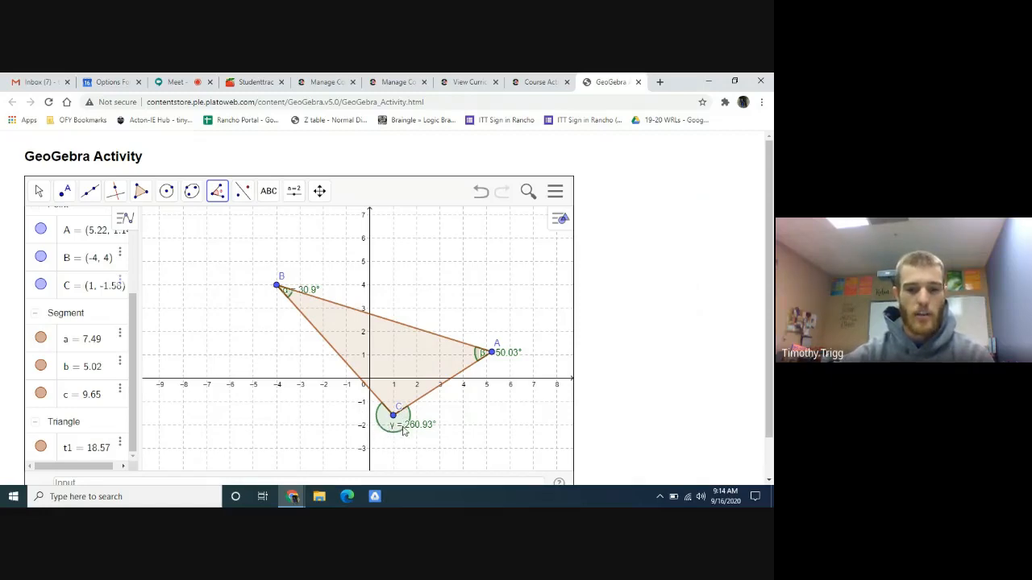
pyautogui.click(480, 198)
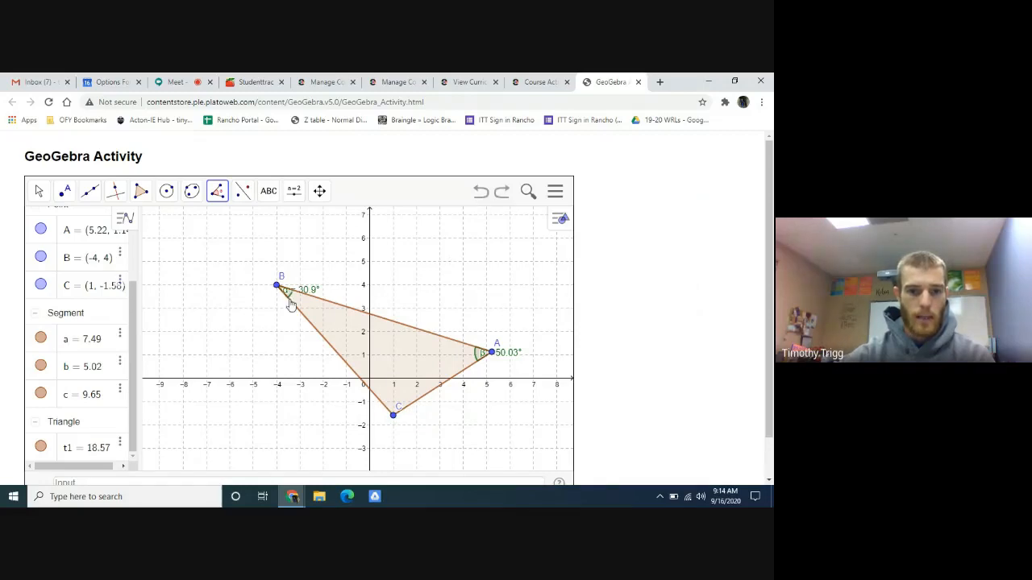
# - Measure the interior angle at C by selecting side AC before side BC, and shift its label clear of the vertex
pyautogui.click(421, 400)
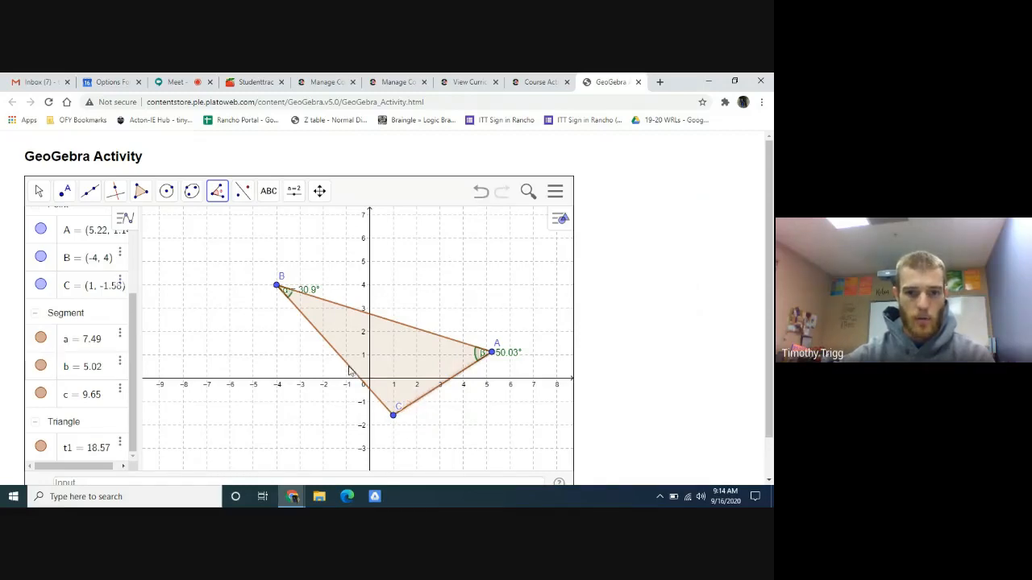
pyautogui.click(353, 371)
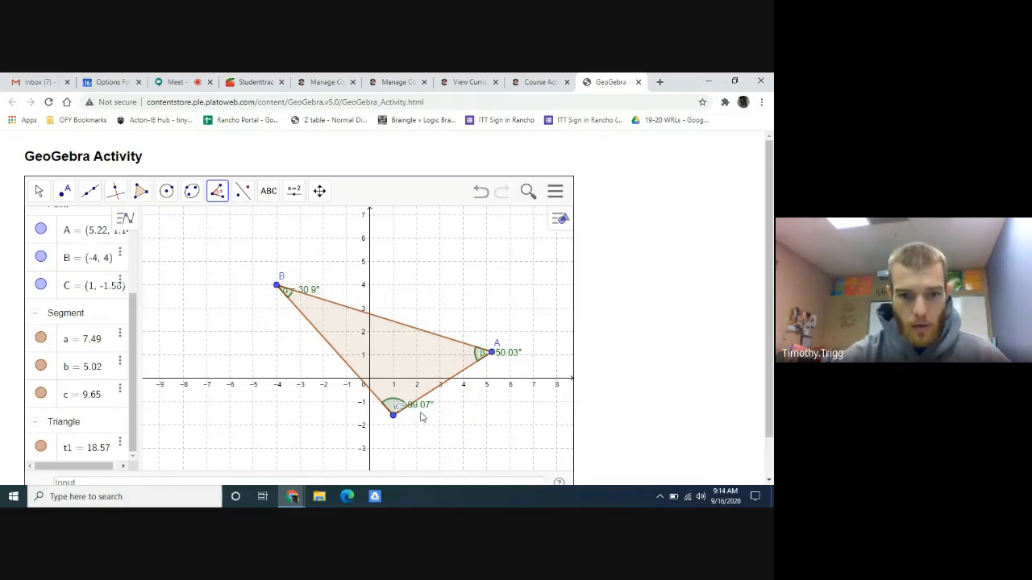
pyautogui.click(39, 191)
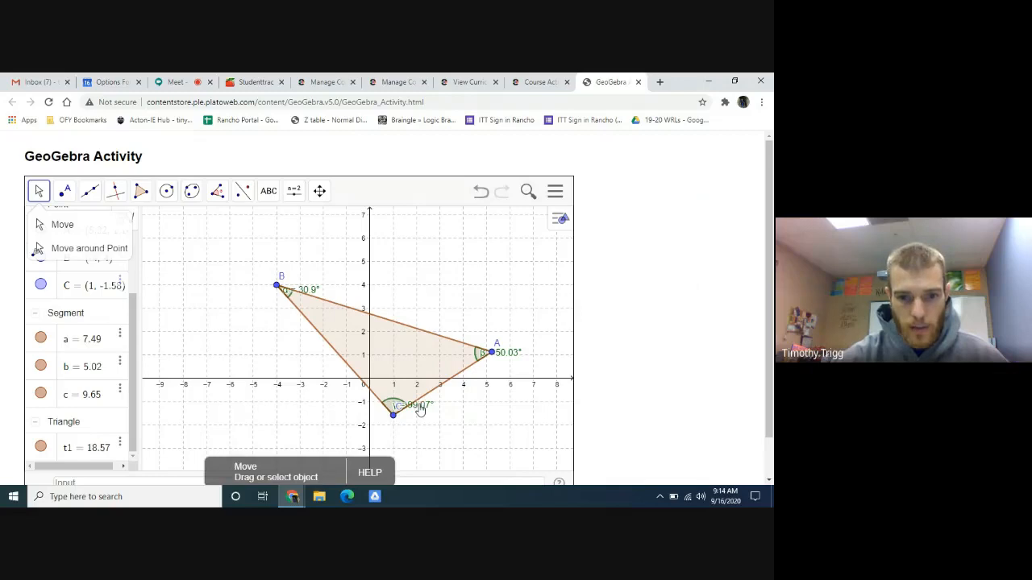
pyautogui.moveTo(420, 405); pyautogui.dragTo(423, 415)
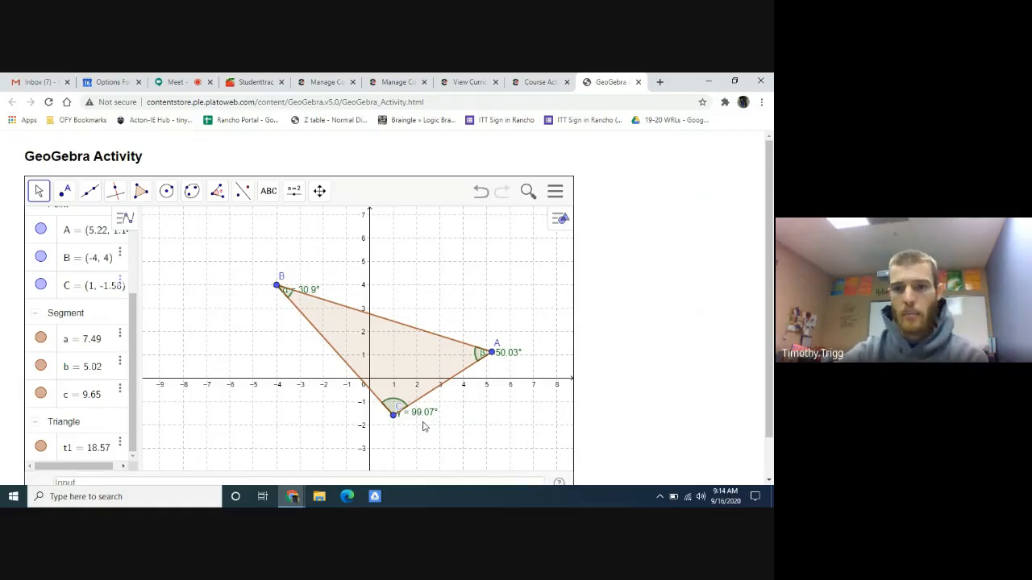
# - Switch to the course activity and record 30.9 as the measure of angle ABC in the Part A table, checking GeoGebra for the value
pyautogui.click(540, 81)
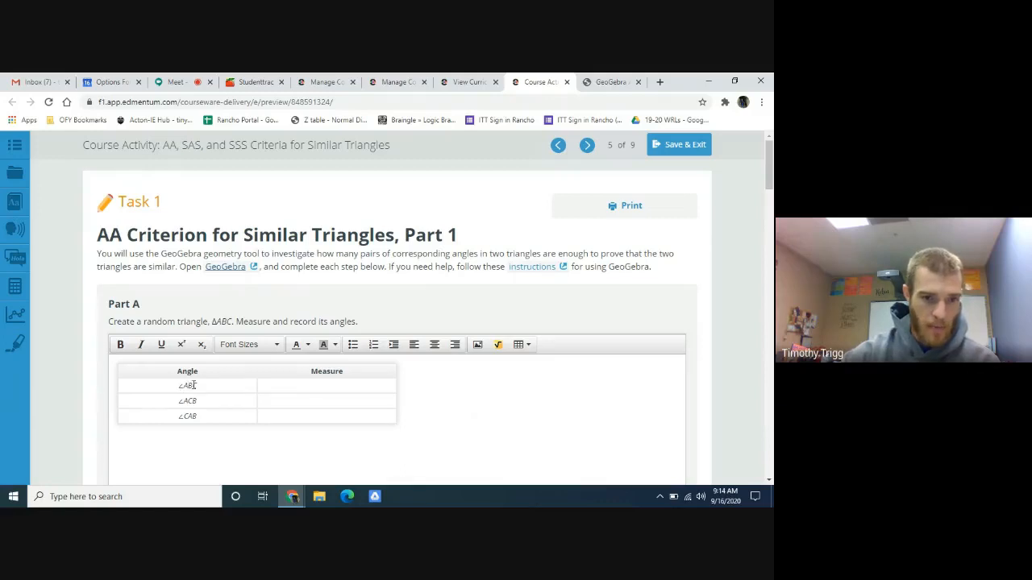
pyautogui.click(311, 386)
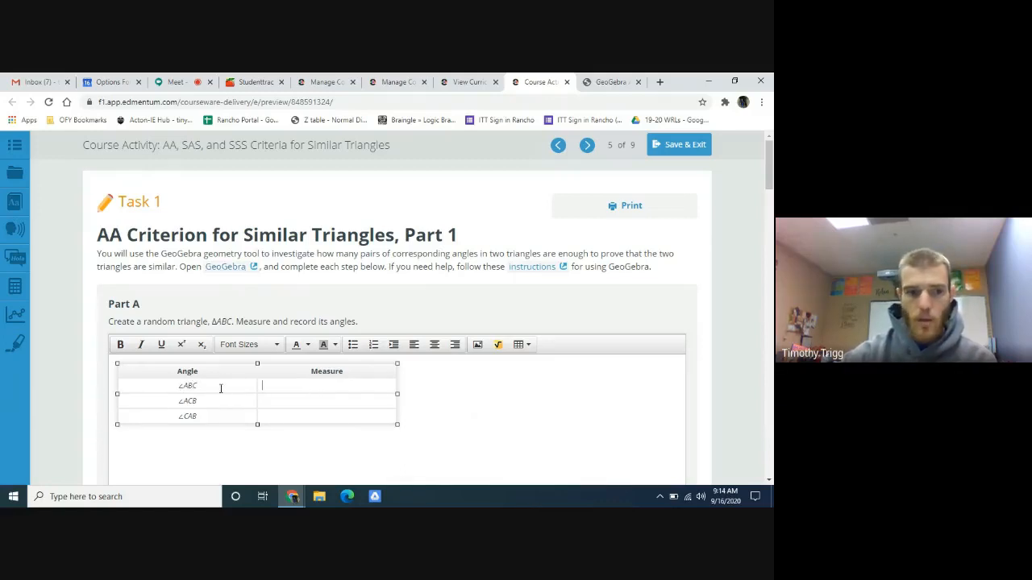
pyautogui.click(611, 82)
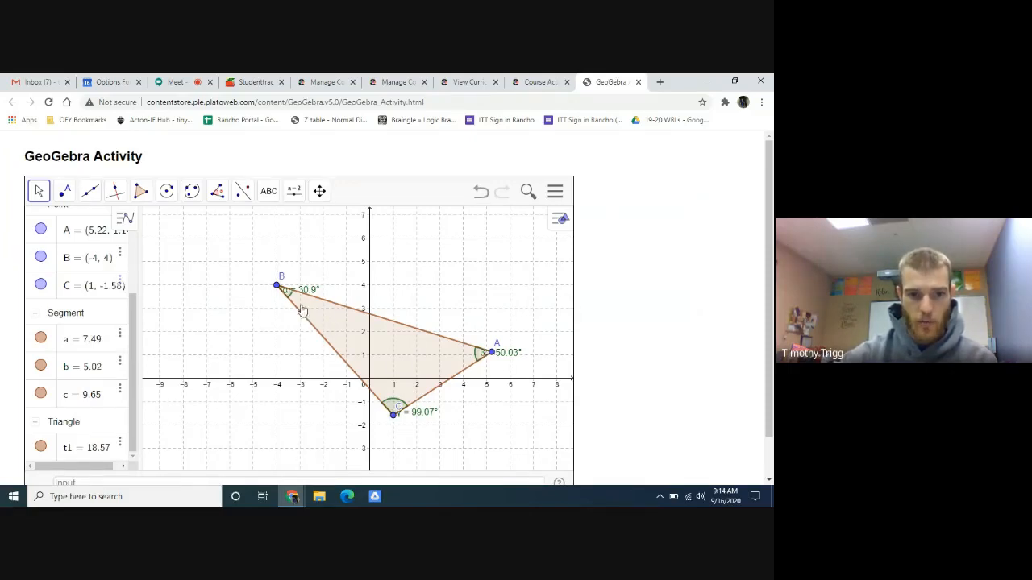
pyautogui.click(539, 82)
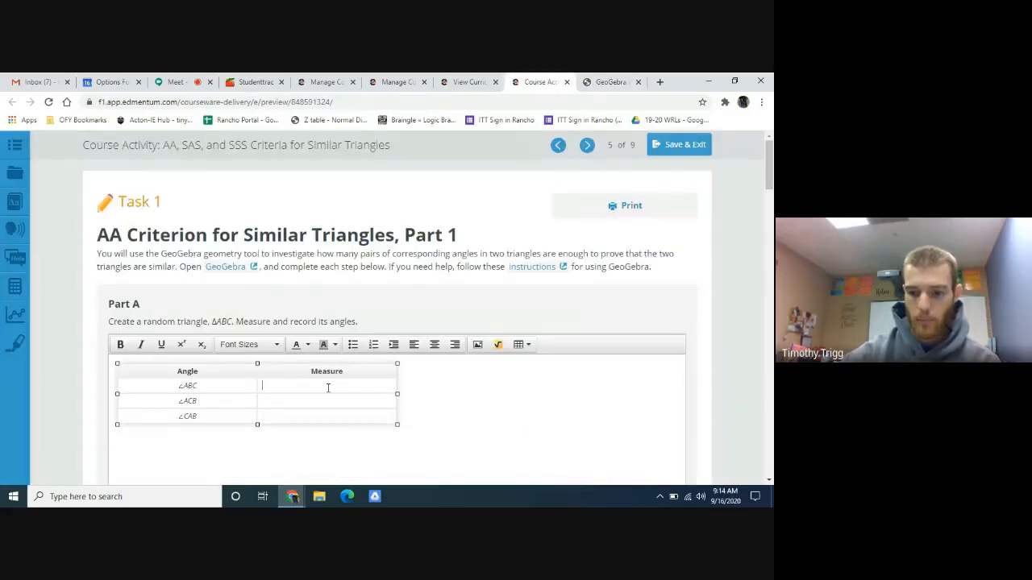
pyautogui.write('30.9')
pyautogui.click(460, 397)
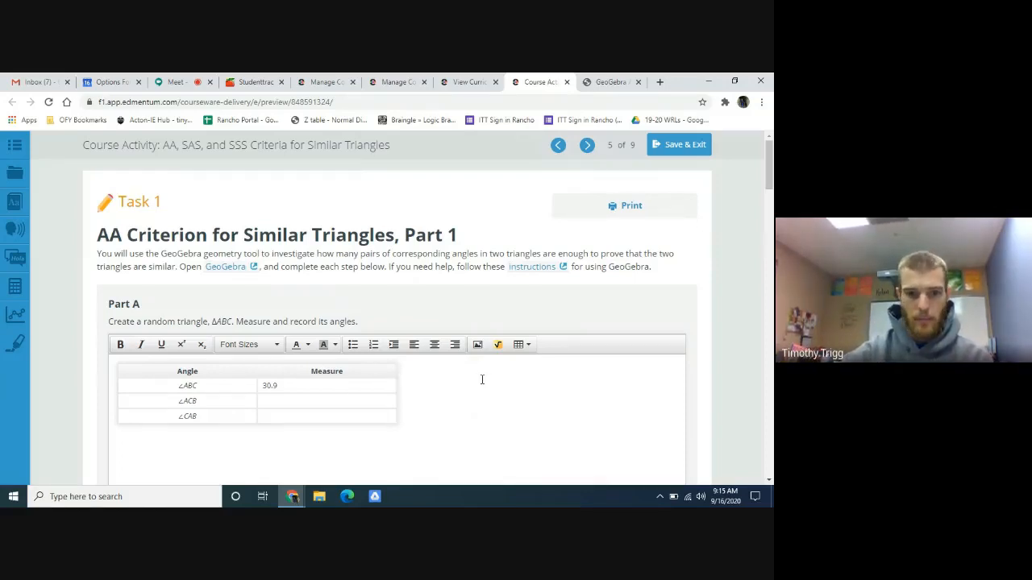
# - Review the Part B instructions, and in GeoGebra move the whole triangle ABC into the second quadrant, with C at about (-8.37, 2.8)
pyautogui.scroll(-5, 482, 380)
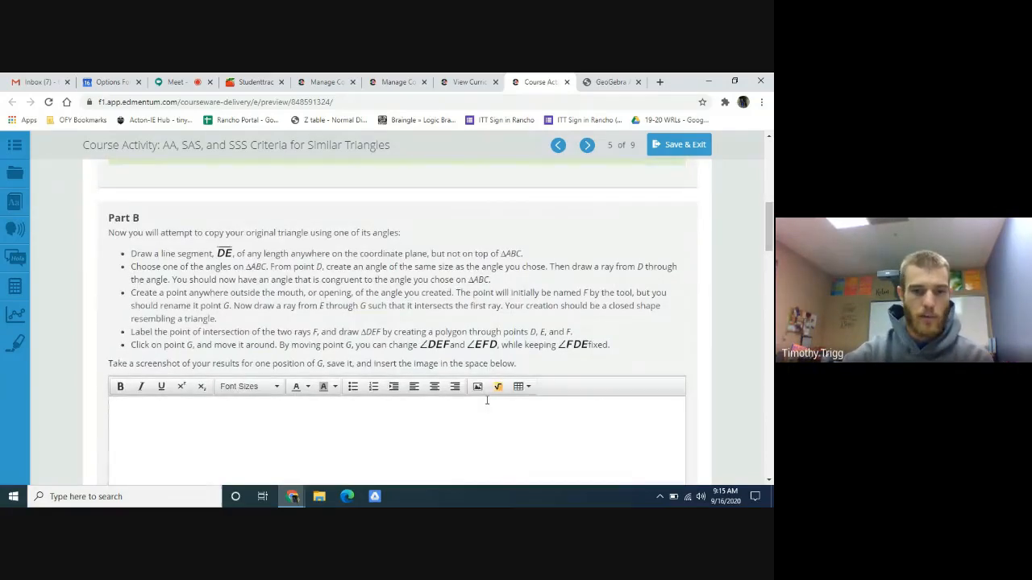
pyautogui.scroll(-1, 487, 399)
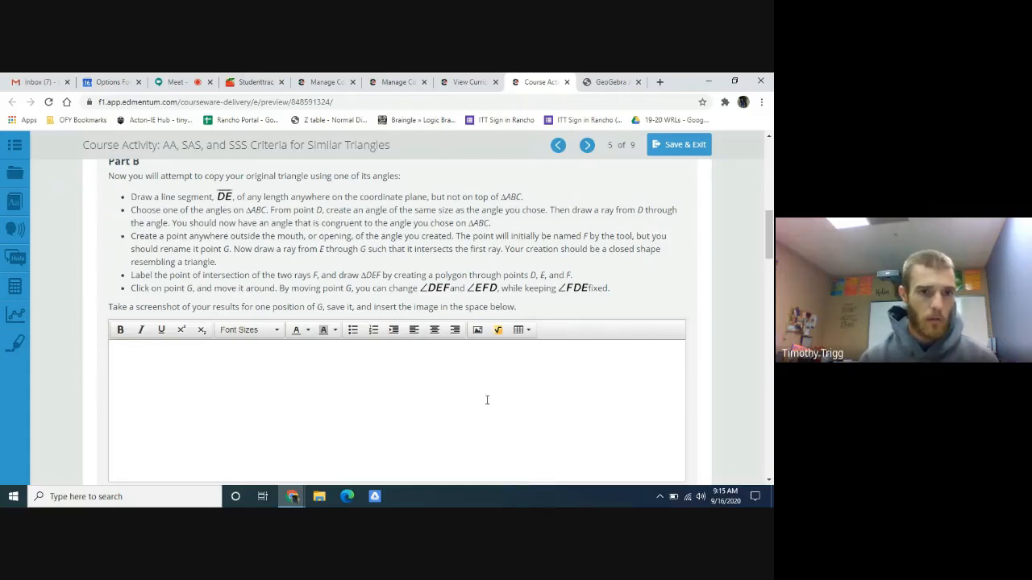
pyautogui.click(606, 82)
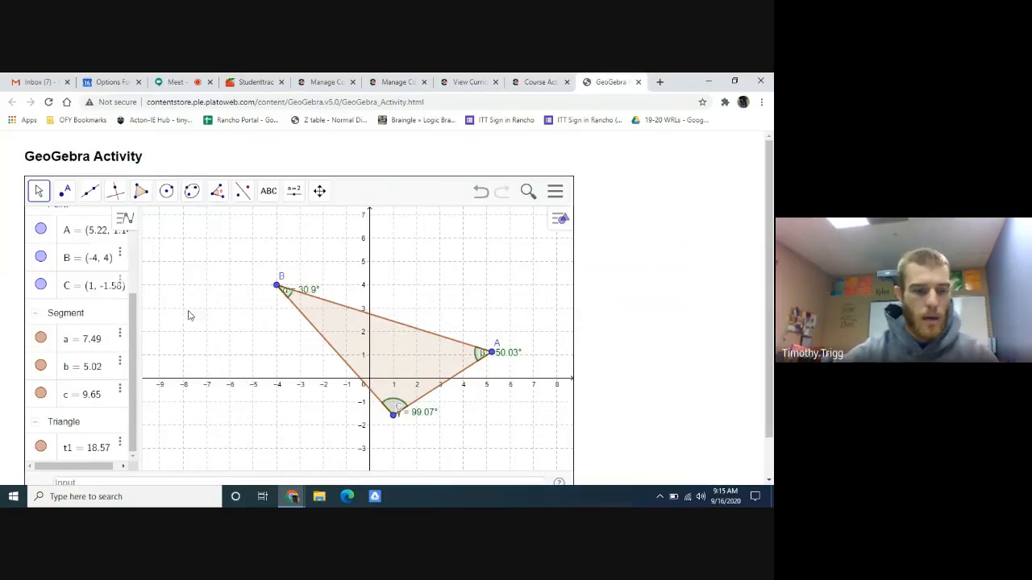
pyautogui.scroll(-2, 350, 355)
pyautogui.scroll(-1, 351, 354)
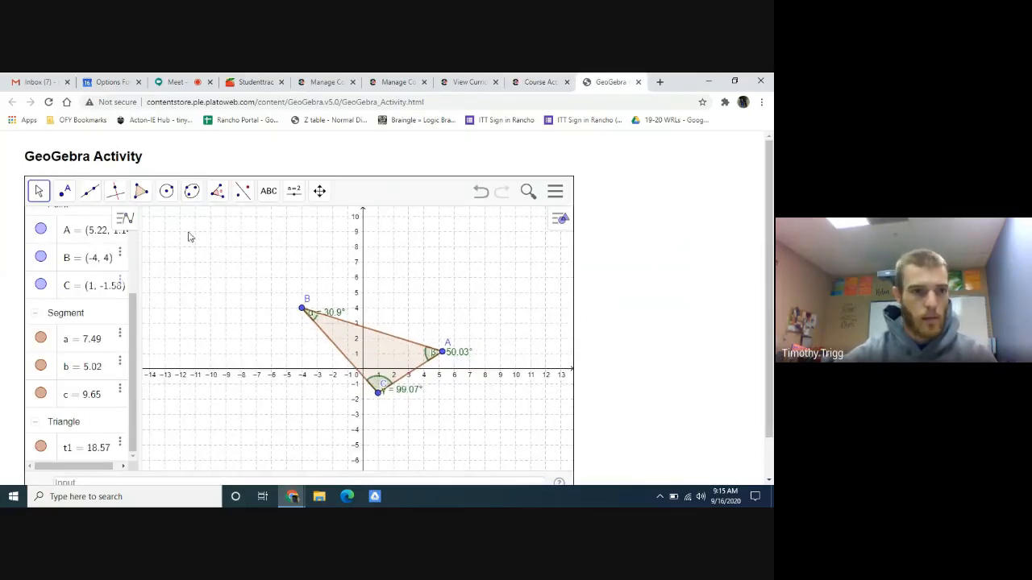
pyautogui.click(38, 190)
pyautogui.click(61, 225)
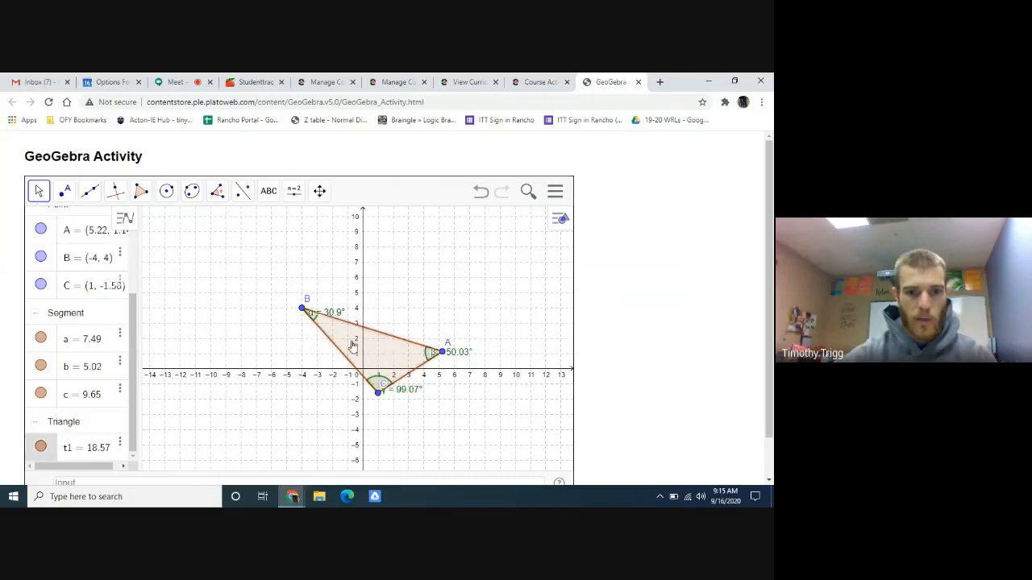
pyautogui.moveTo(392, 350); pyautogui.dragTo(250, 285)
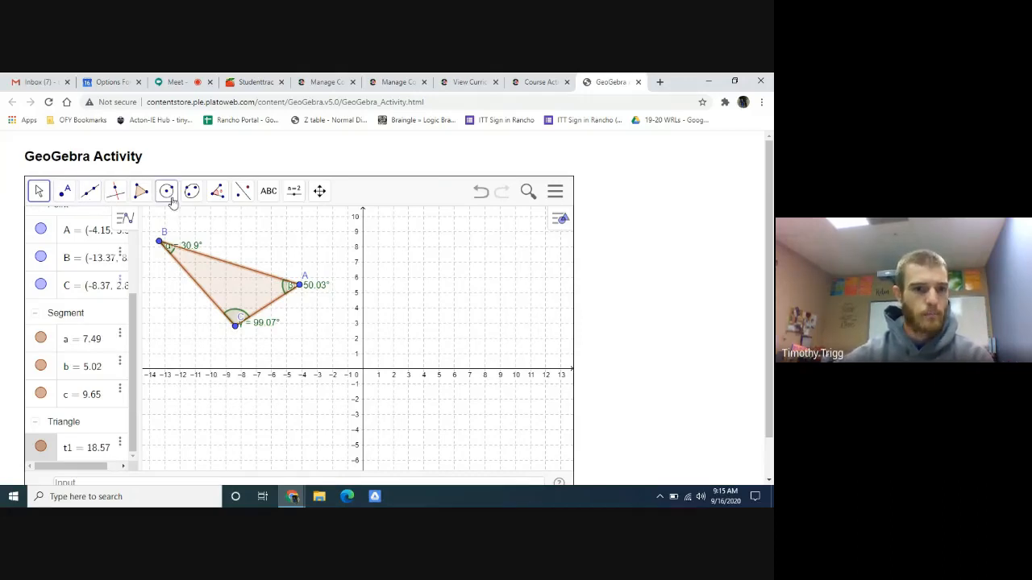
# - Draw segment DE in the first quadrant, about 8.13 units long, from about (5.6, 1.3) to (11.5, 6.9)
pyautogui.click(96, 196)
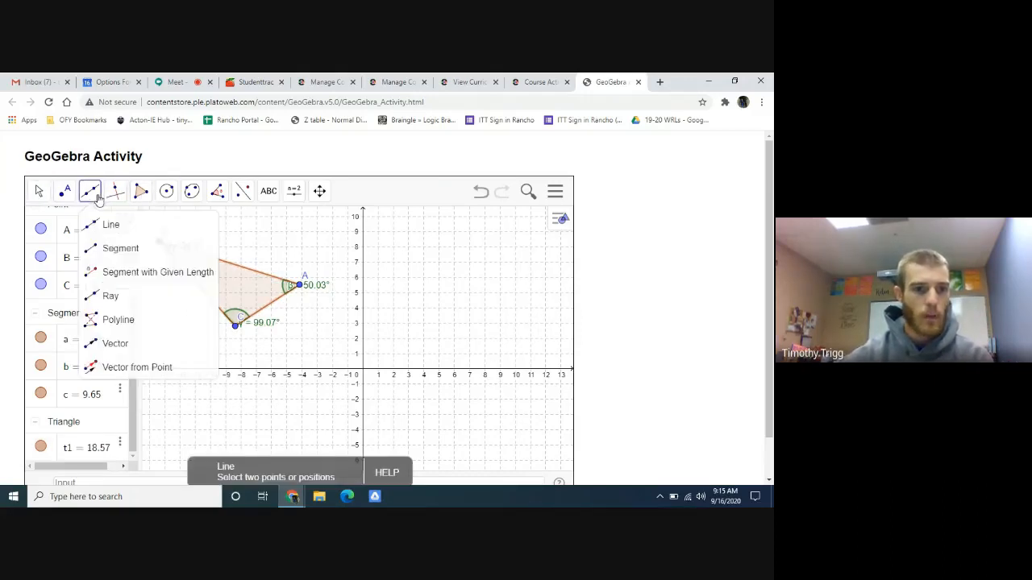
pyautogui.click(117, 250)
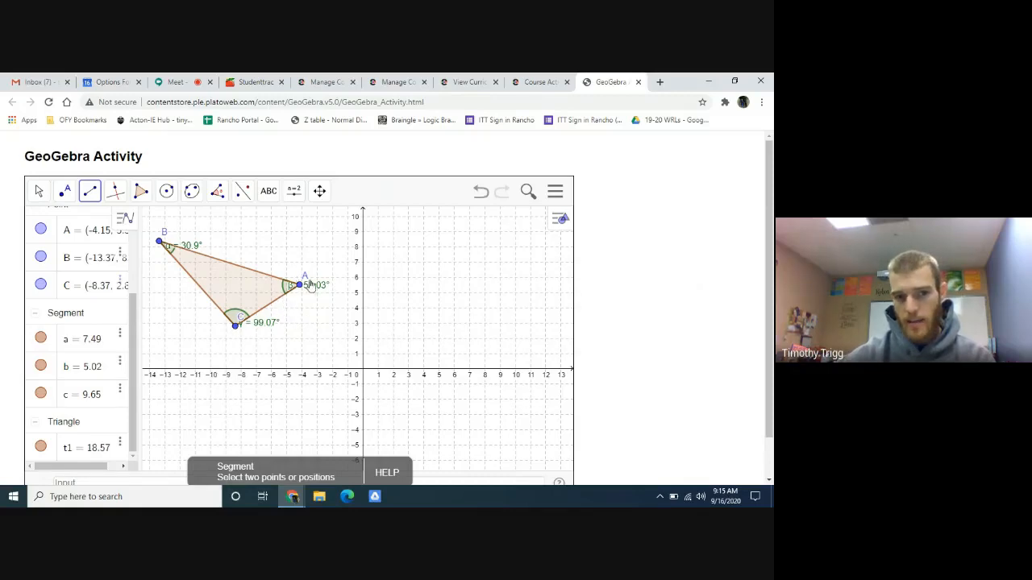
pyautogui.click(449, 350)
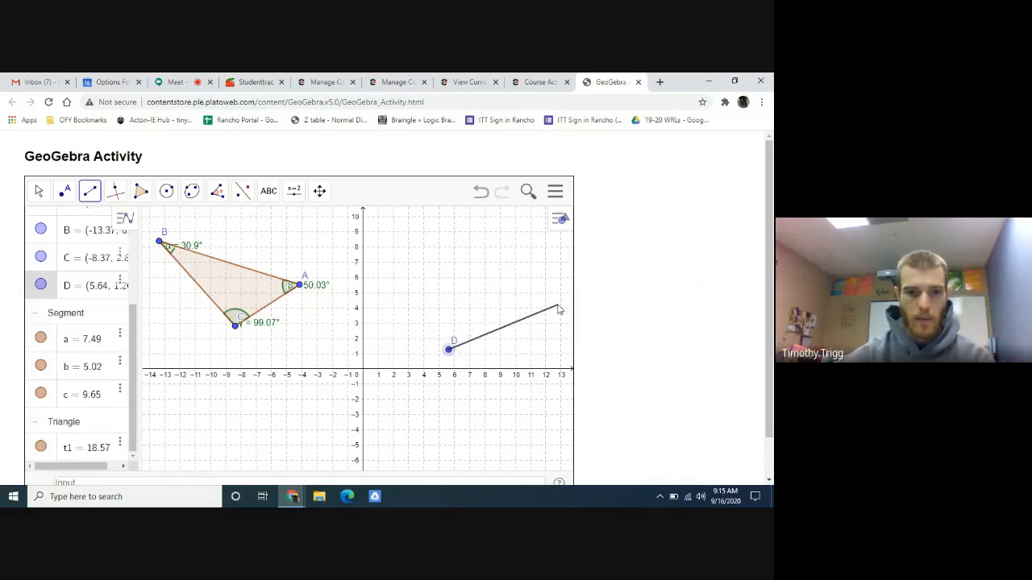
pyautogui.click(537, 265)
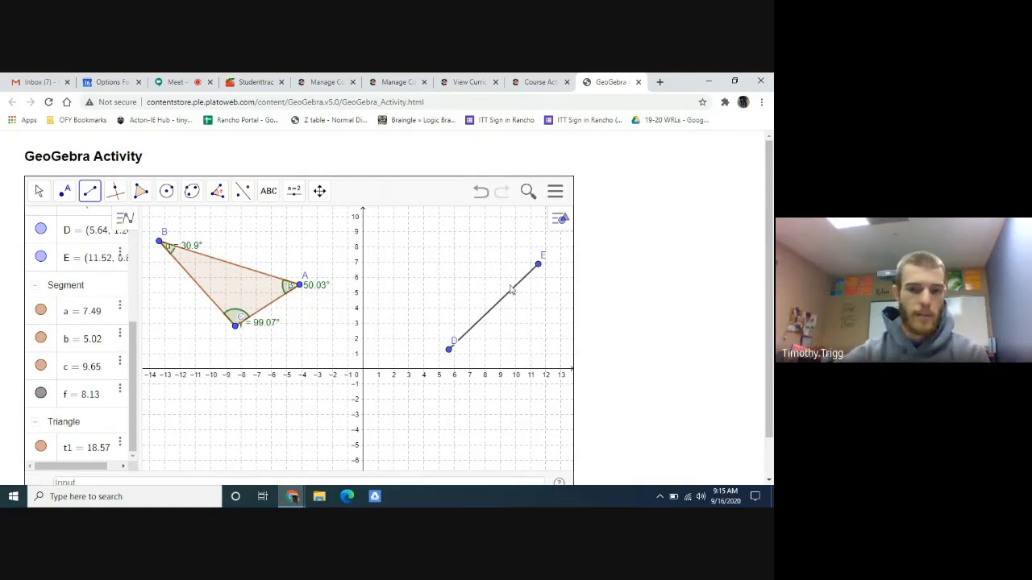
# - Following the Part B instructions, construct a 99.07° counterclockwise angle at D from segment DE, and shift its label beside the vertex
pyautogui.click(545, 81)
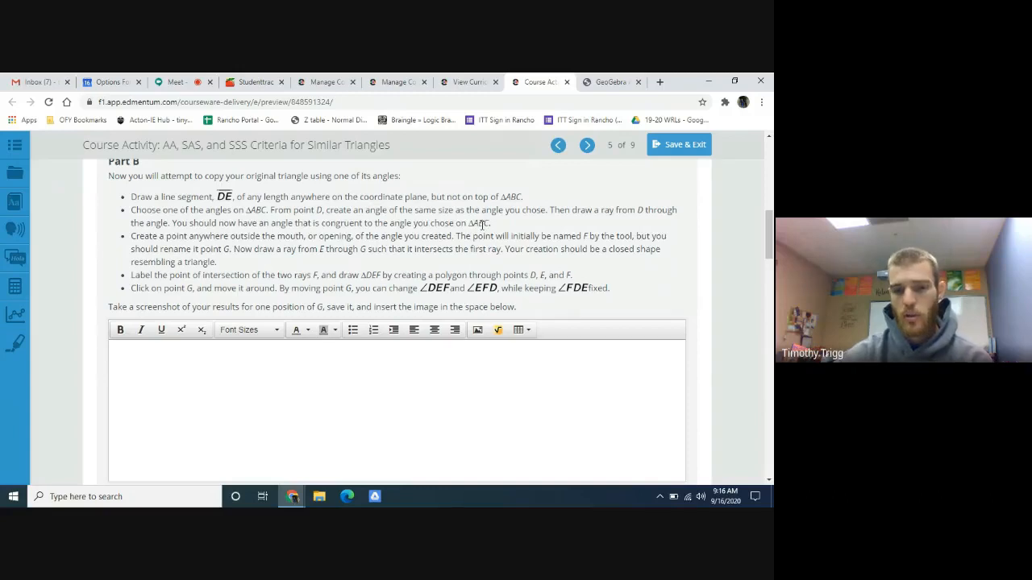
pyautogui.click(618, 81)
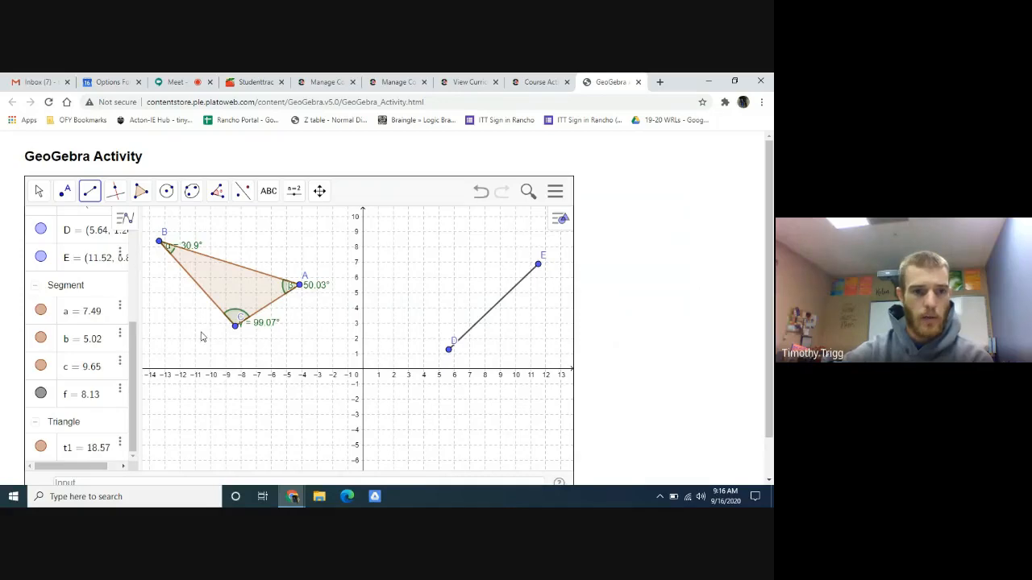
pyautogui.click(215, 198)
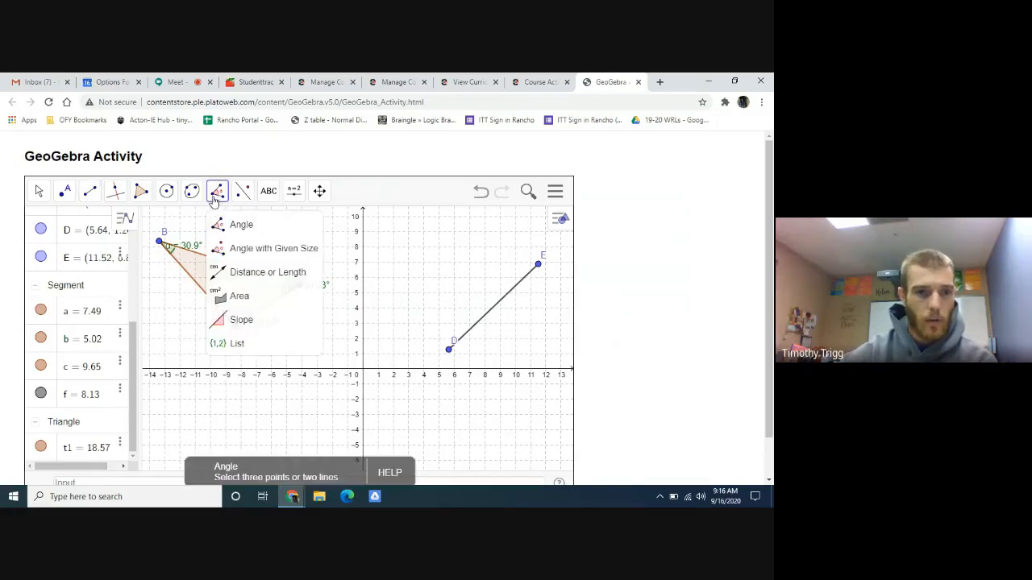
pyautogui.click(261, 259)
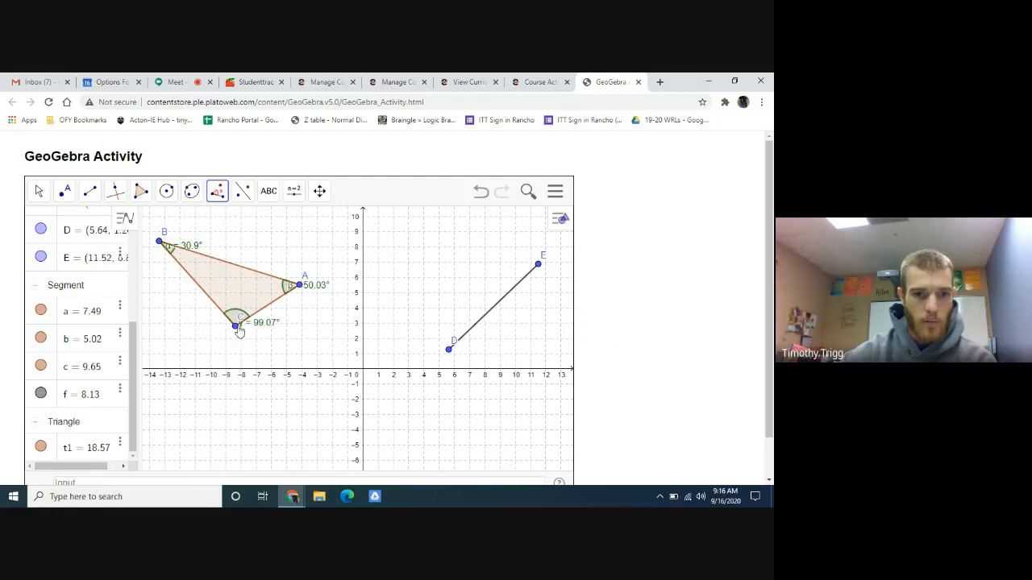
pyautogui.click(488, 320)
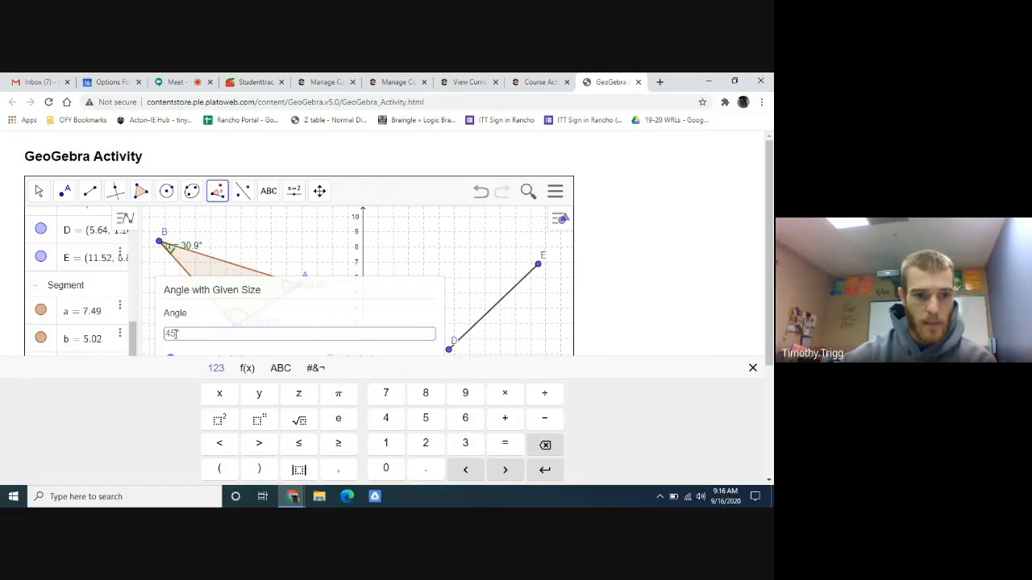
pyautogui.moveTo(295, 317); pyautogui.dragTo(443, 244)
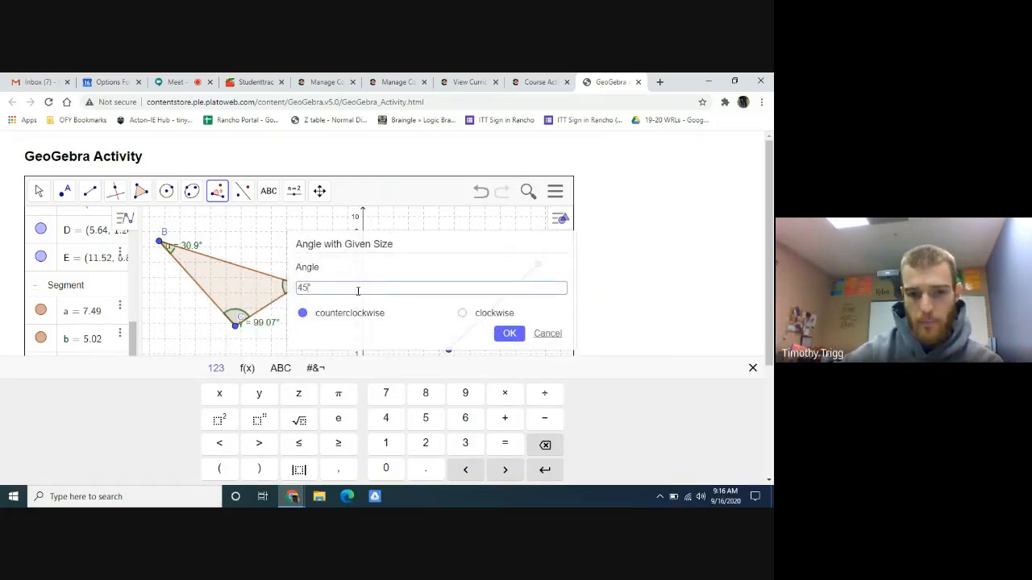
pyautogui.press('BackSpace')
pyautogui.press('BackSpace')
pyautogui.write('99.07')
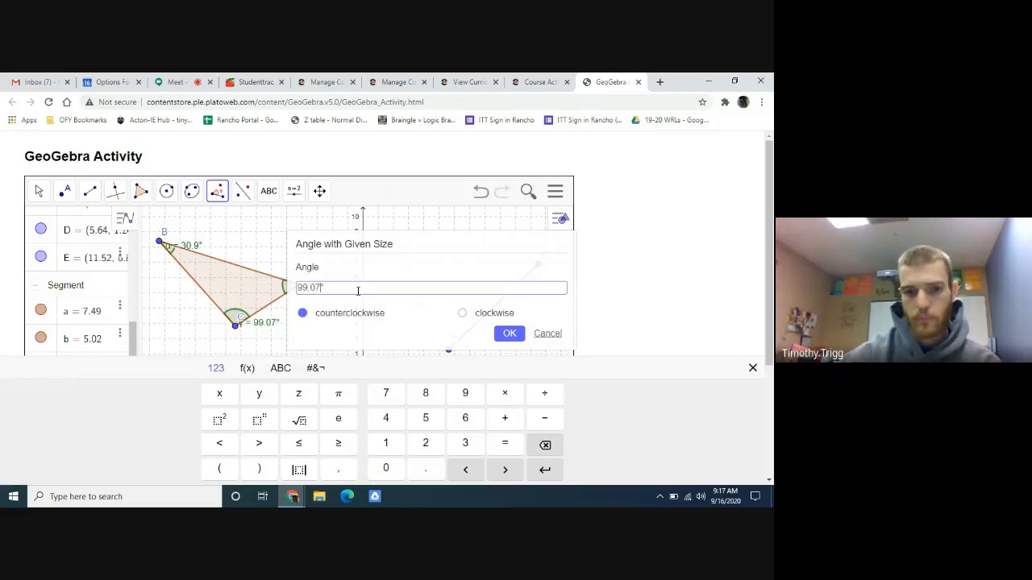
pyautogui.click(508, 333)
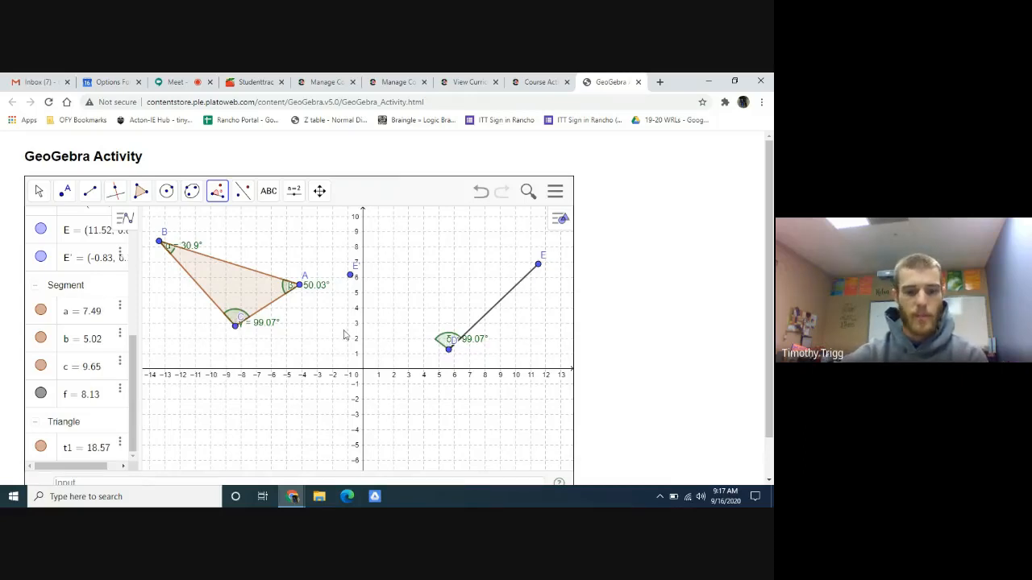
pyautogui.click(38, 191)
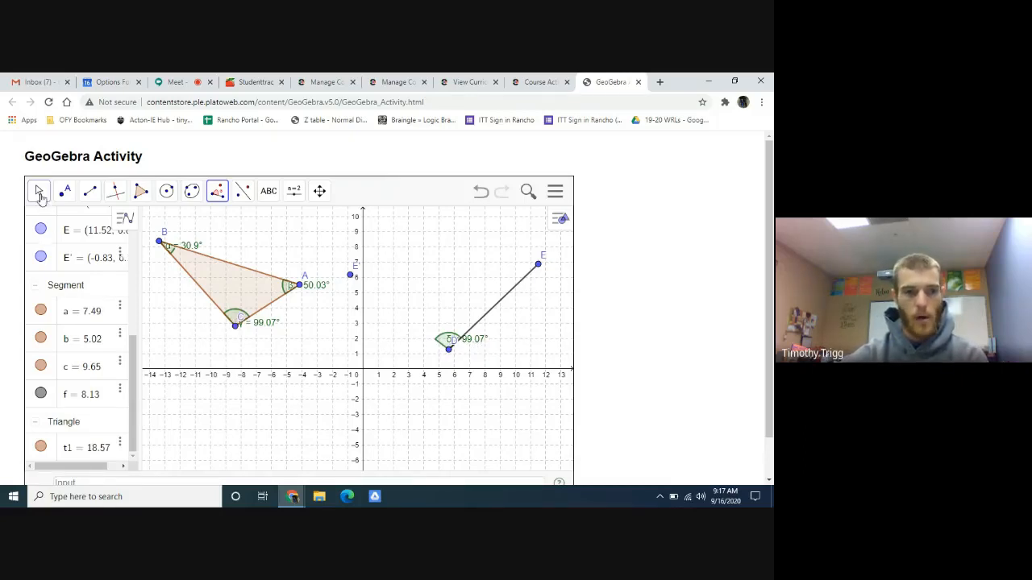
pyautogui.moveTo(476, 339); pyautogui.dragTo(488, 353)
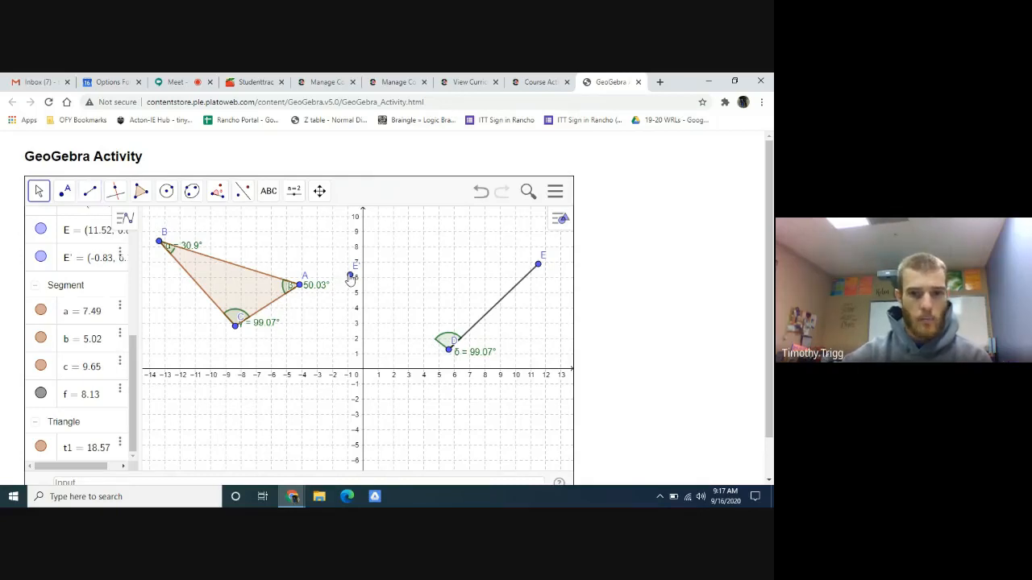
# - Draw a ray from D through point E′ to form the second side of the copied angle
pyautogui.click(91, 195)
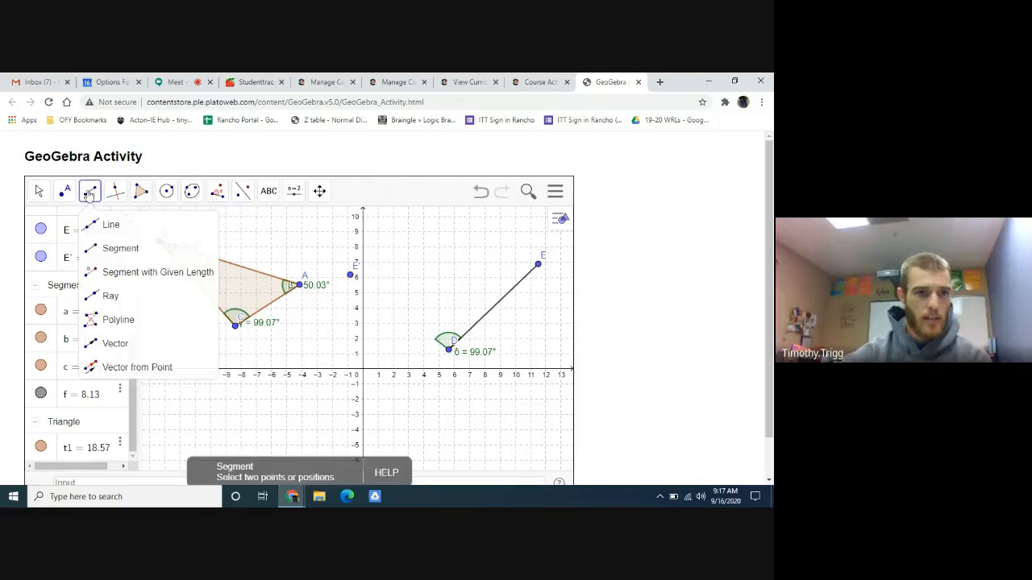
pyautogui.click(113, 296)
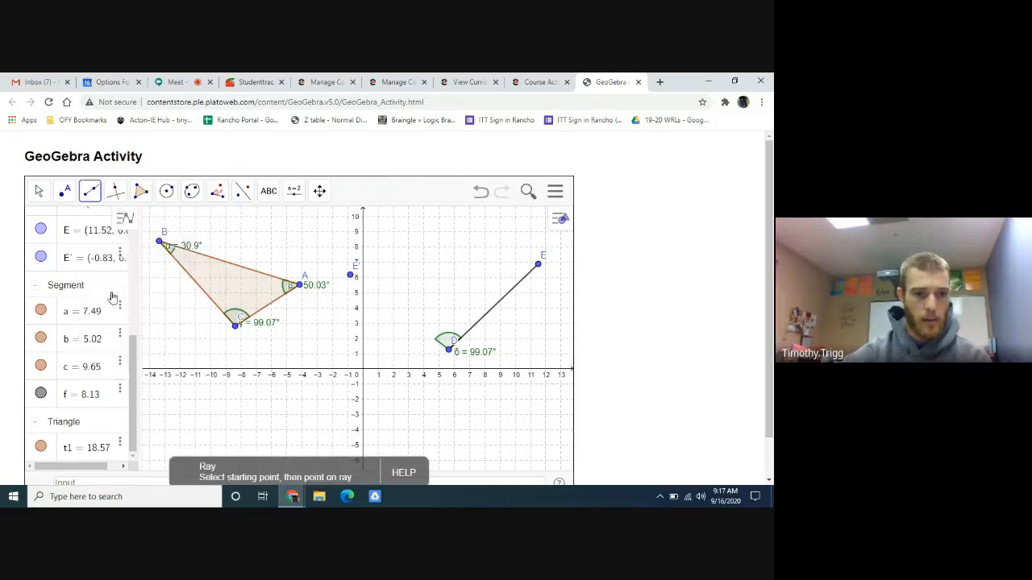
pyautogui.click(449, 349)
pyautogui.click(350, 275)
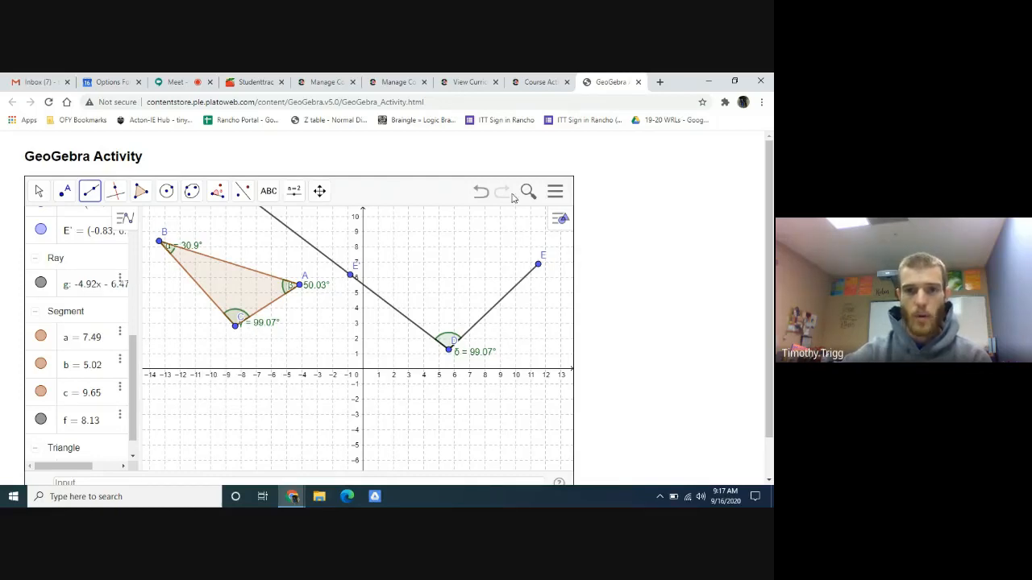
# - Check the Part B instructions, place a point outside the copied angle at about (-1.42, 4.31), and rename it G
pyautogui.click(535, 86)
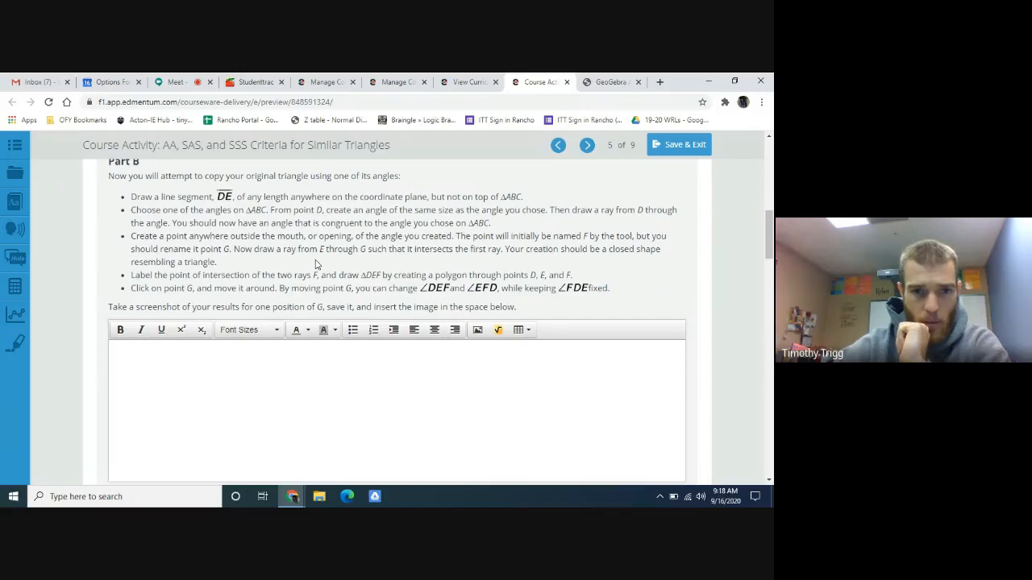
pyautogui.click(610, 81)
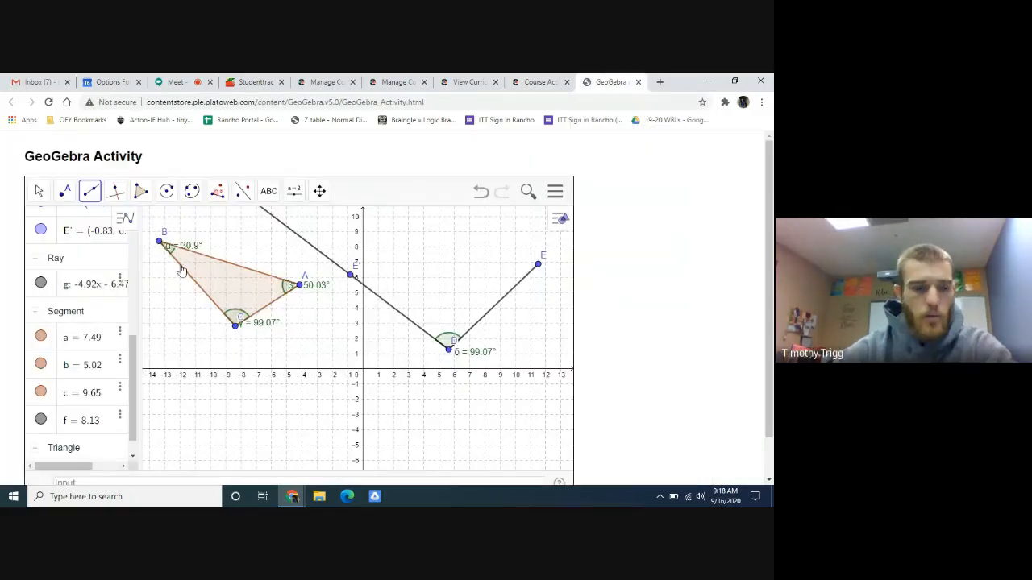
pyautogui.click(64, 192)
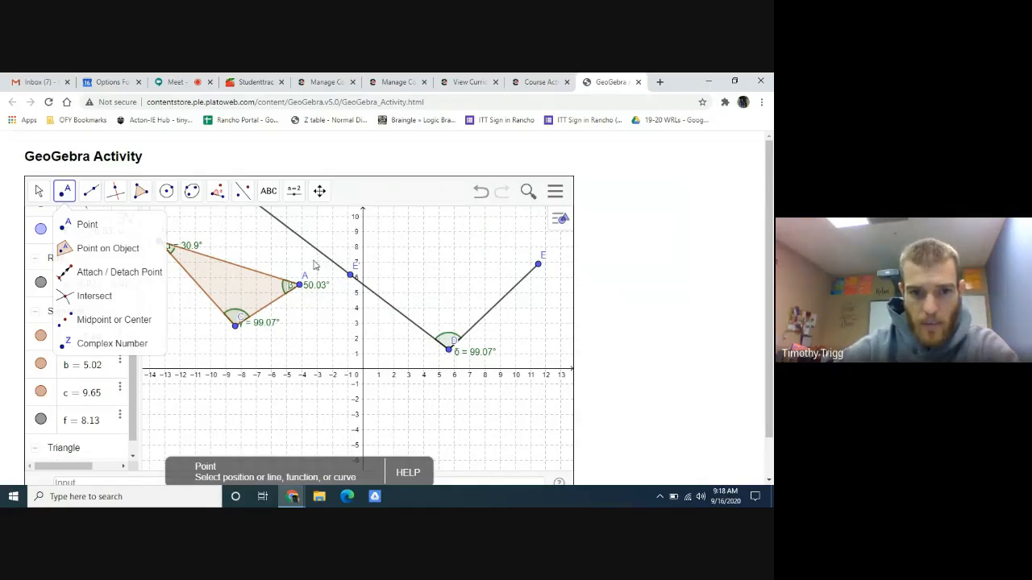
pyautogui.click(340, 302)
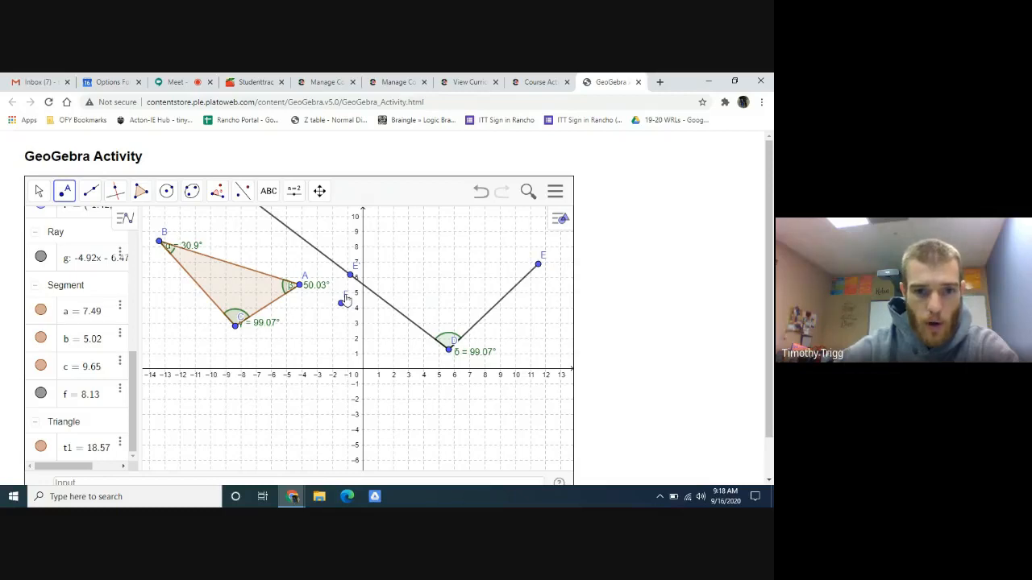
pyautogui.rightClick(344, 297)
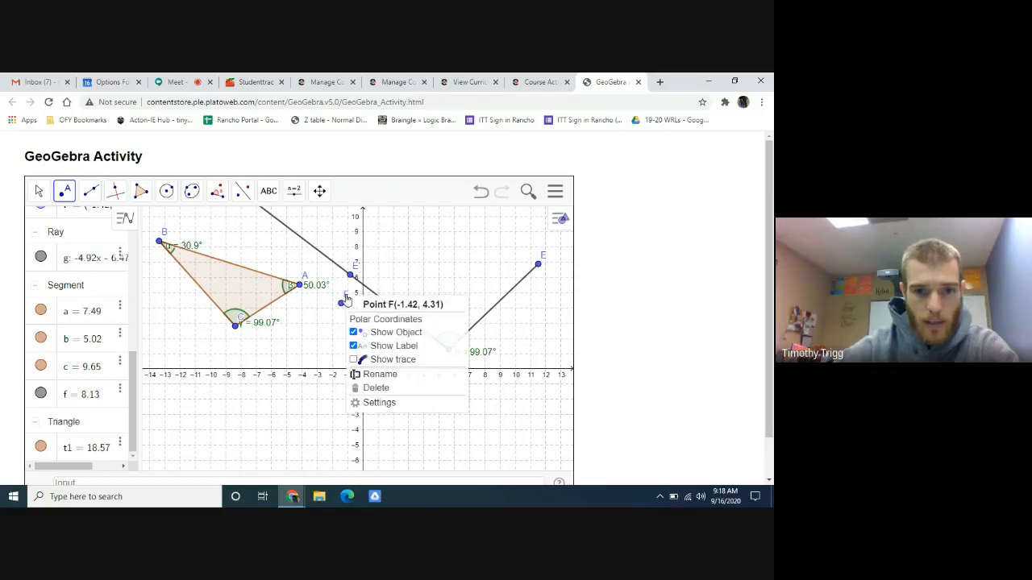
pyautogui.click(380, 375)
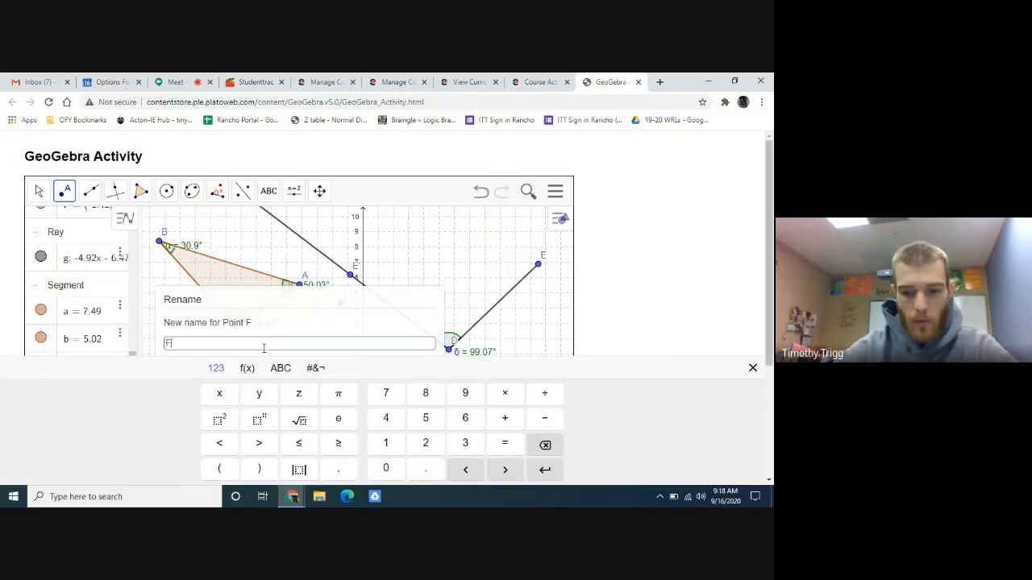
pyautogui.press('BackSpace')
pyautogui.write('G')
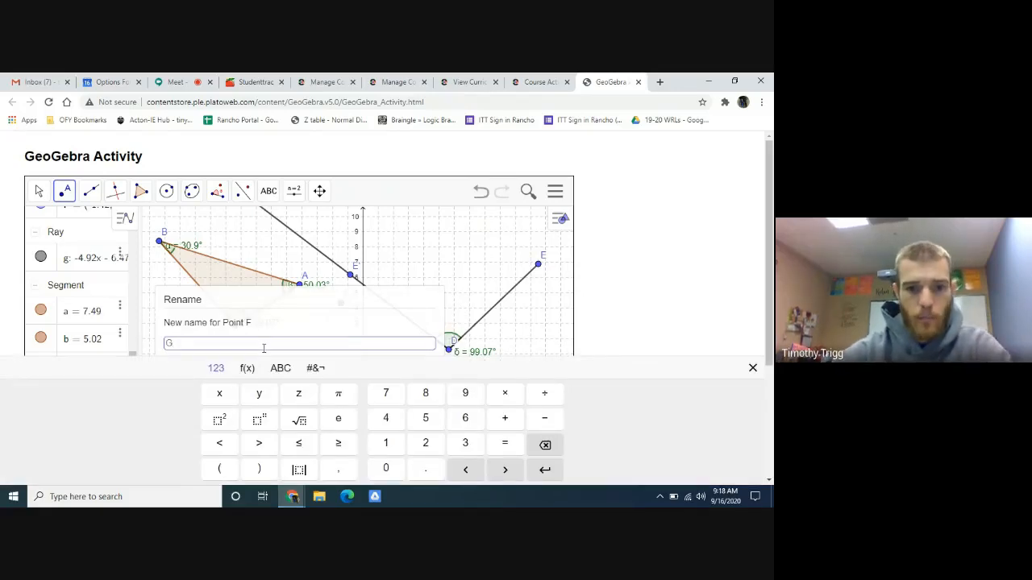
pyautogui.scroll(-1, 376, 341)
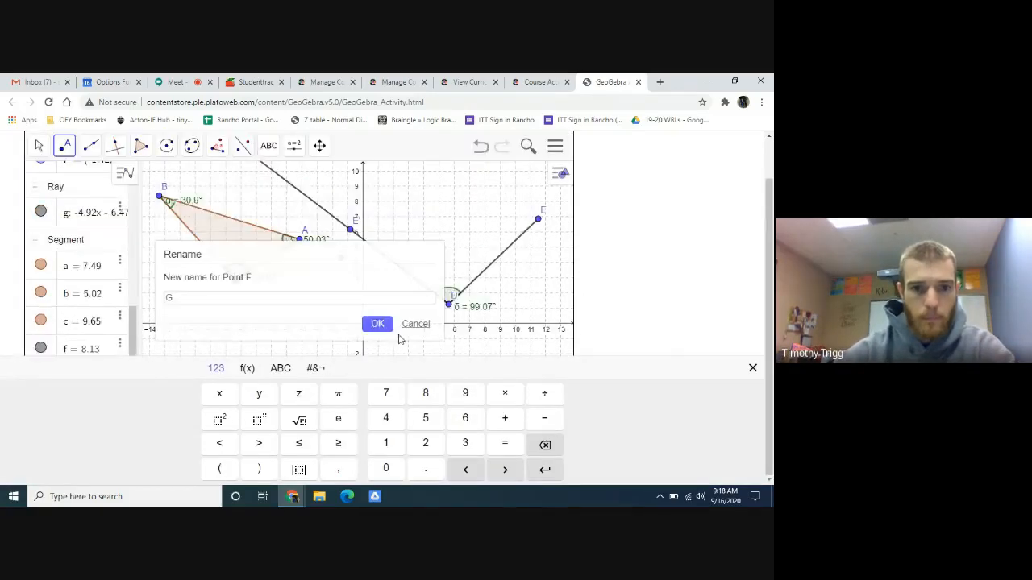
pyautogui.click(377, 323)
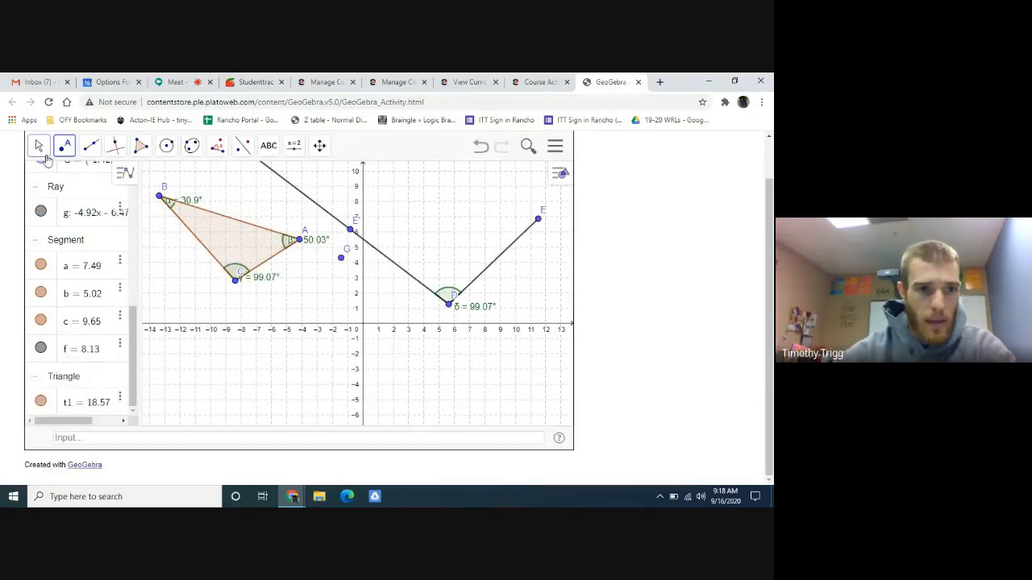
# - Draw a ray from E through G so that it crosses the ray from D
pyautogui.click(91, 151)
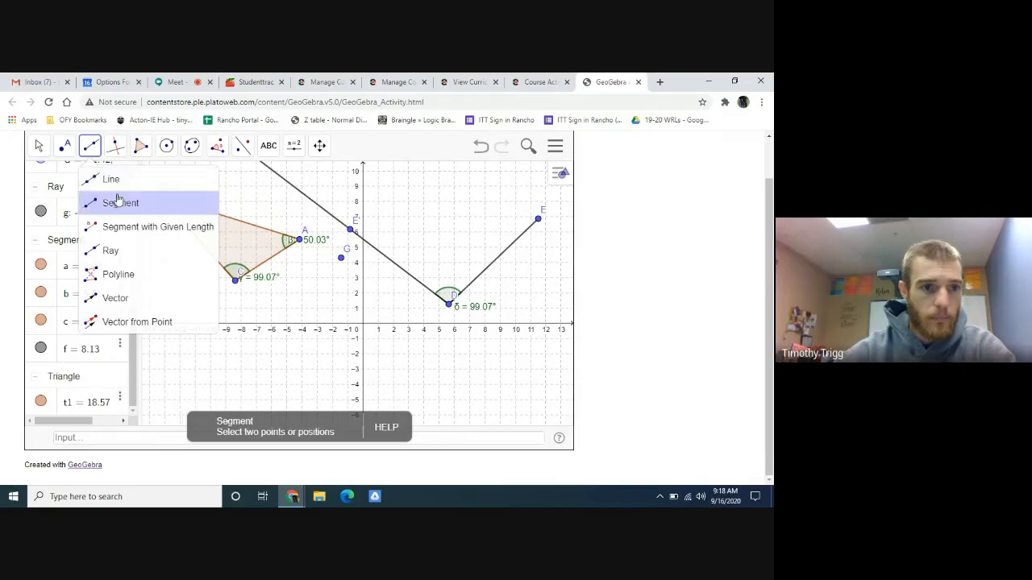
pyautogui.click(110, 250)
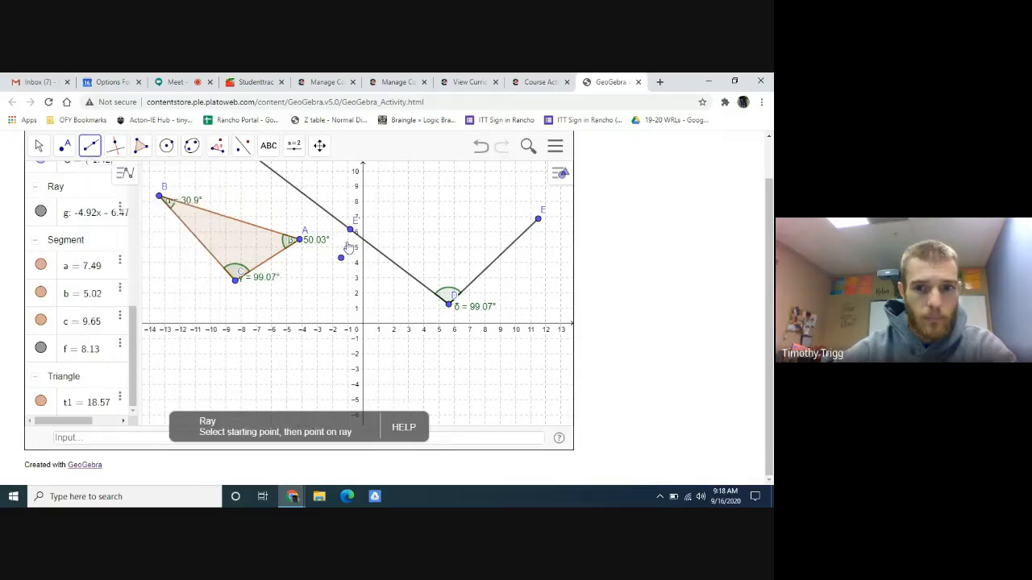
pyautogui.click(538, 219)
pyautogui.click(341, 258)
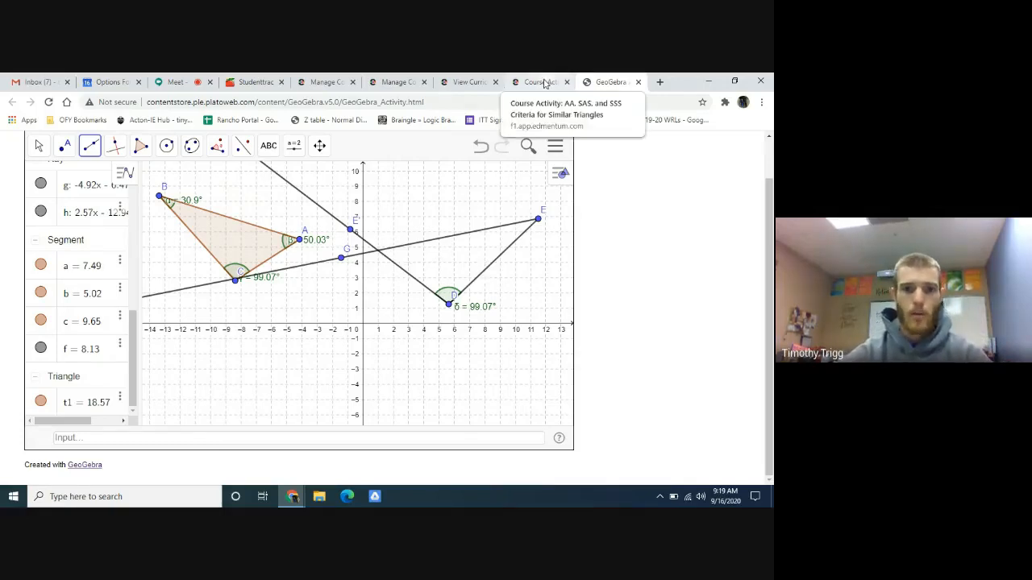
# - Check the Part B instructions, and place point F at the intersection of the rays from D and E
pyautogui.click(37, 149)
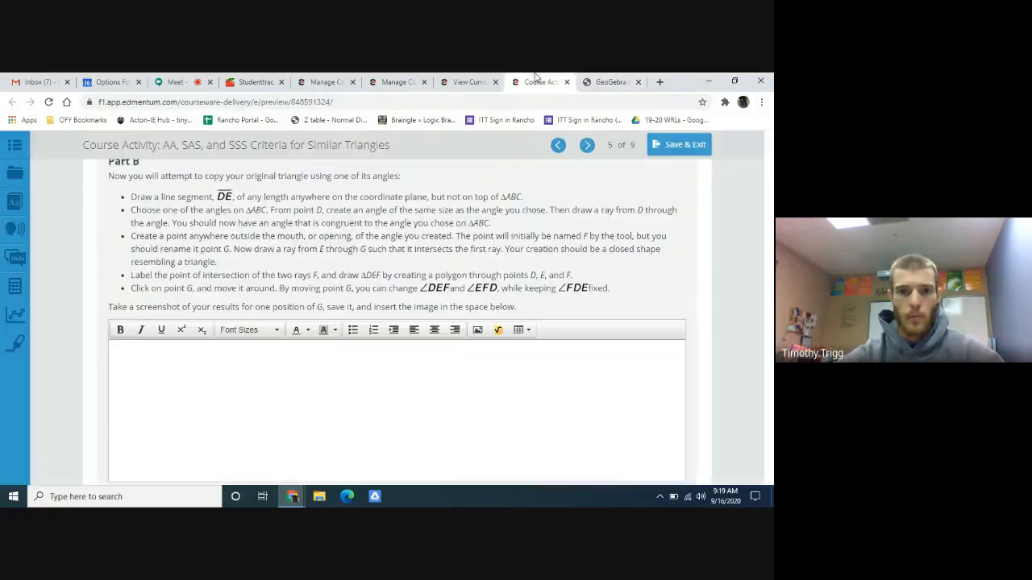
pyautogui.click(538, 81)
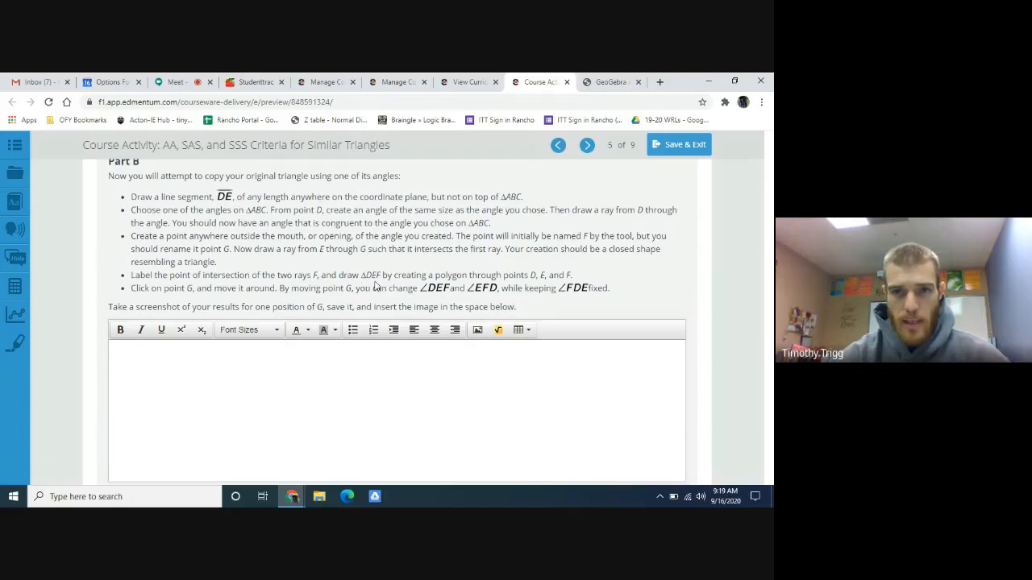
pyautogui.click(610, 83)
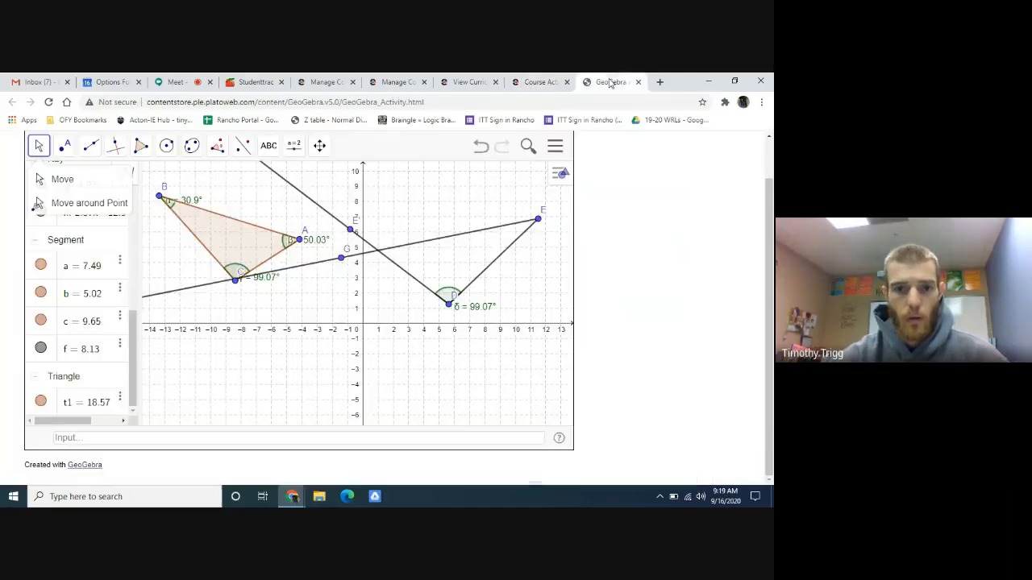
pyautogui.click(379, 253)
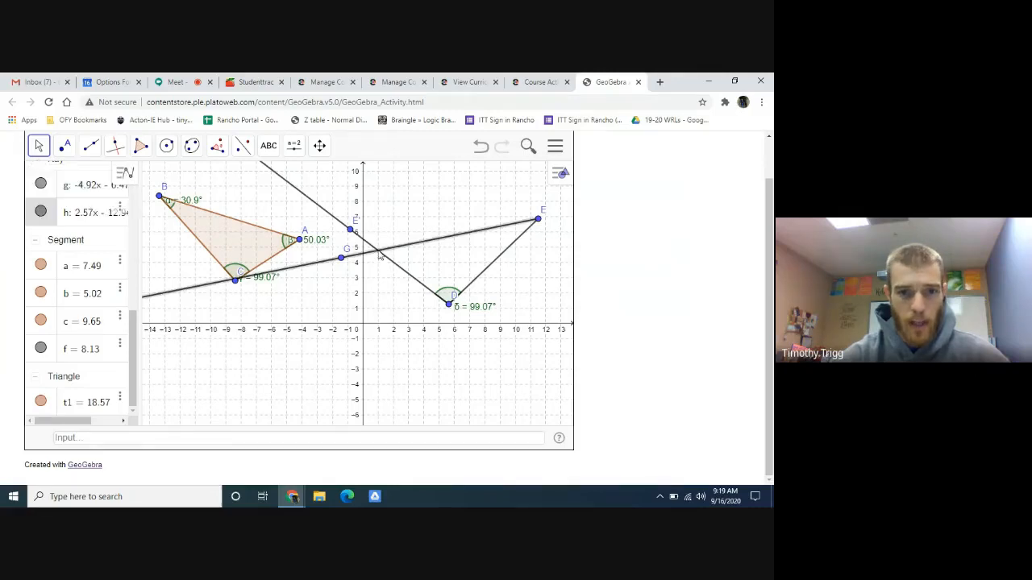
pyautogui.click(380, 272)
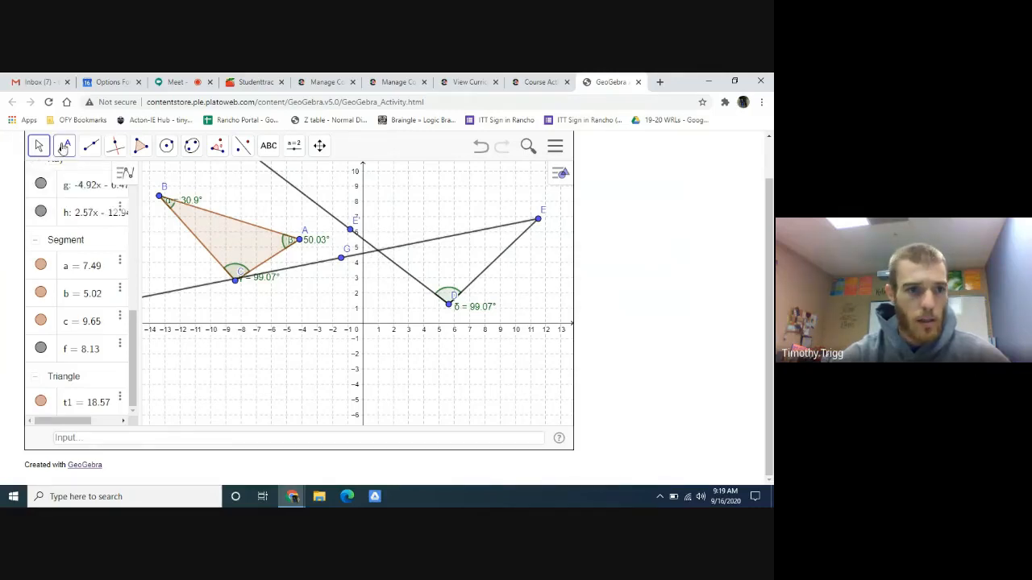
pyautogui.click(64, 150)
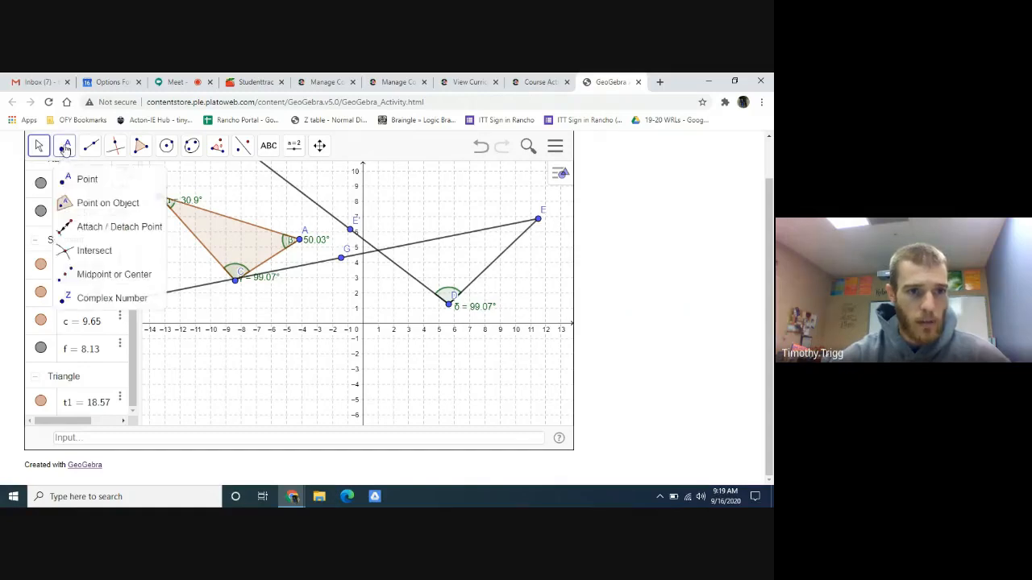
pyautogui.click(378, 251)
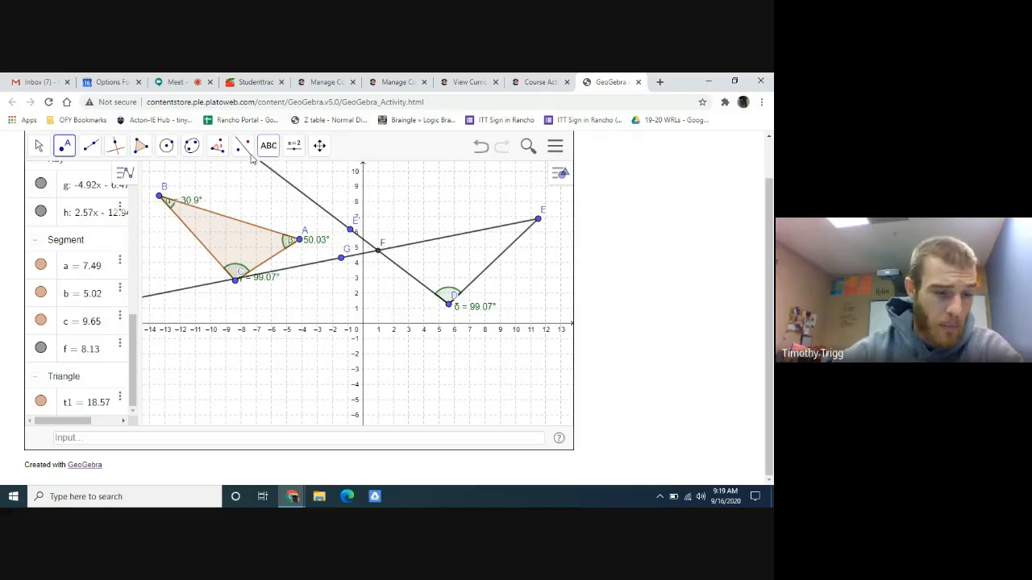
# - Draw triangle DEF as a polygon through points D, E and F
pyautogui.click(140, 146)
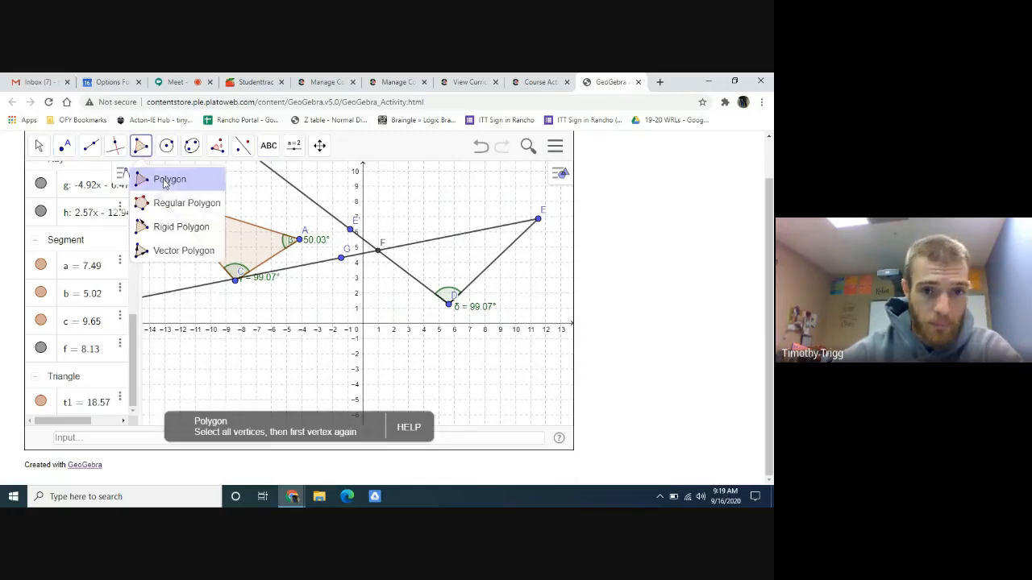
pyautogui.click(165, 183)
pyautogui.click(448, 304)
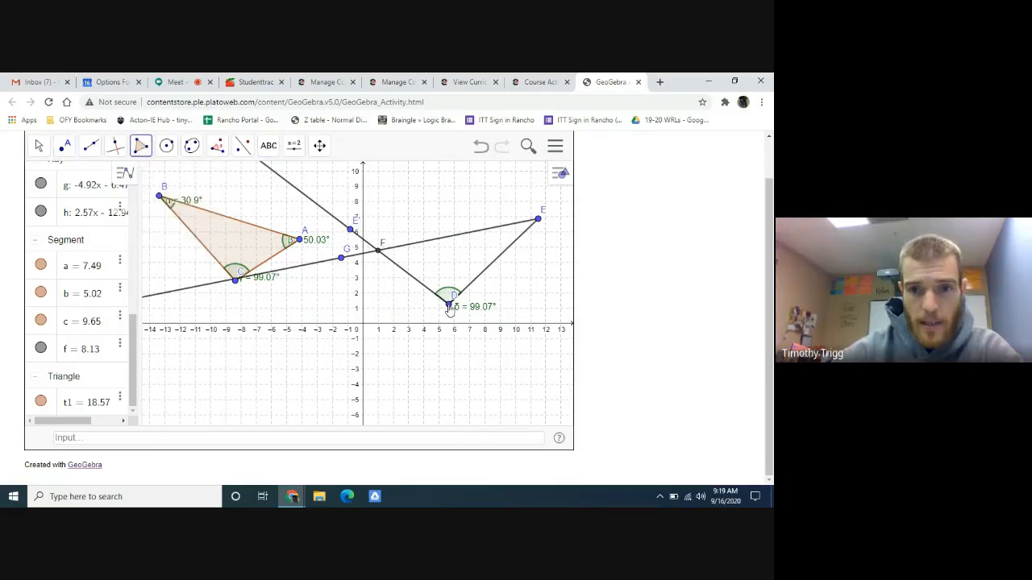
pyautogui.click(538, 219)
pyautogui.click(378, 250)
pyautogui.click(448, 304)
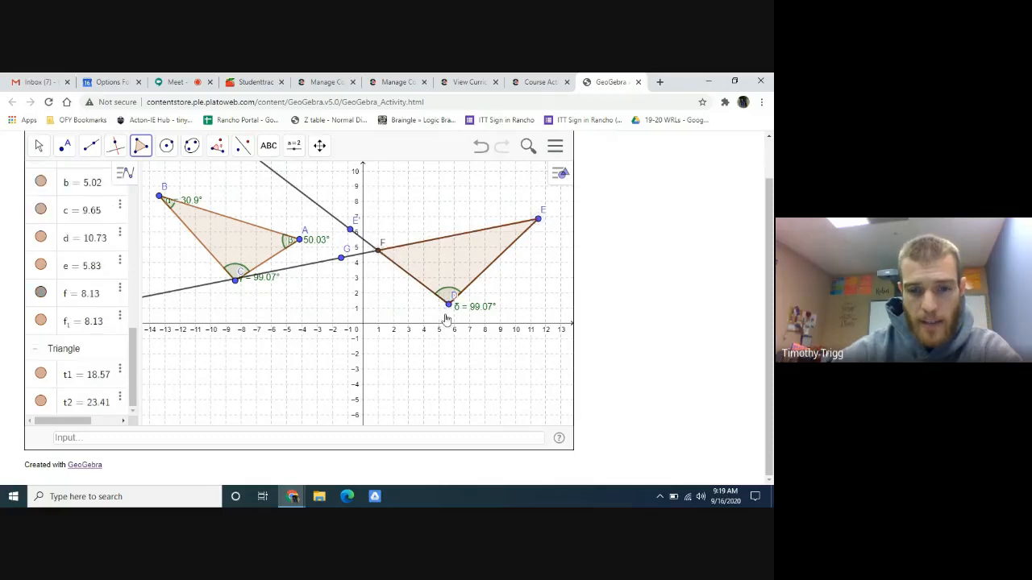
# - Move point G to about (1.4, 2.9) to reshape triangle DEF while angle FDE stays fixed
pyautogui.click(37, 149)
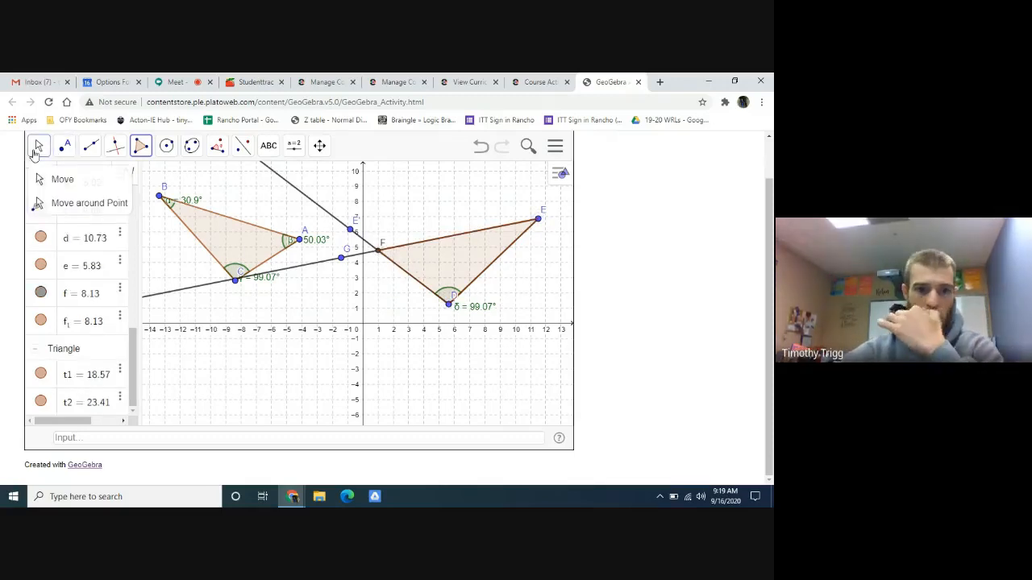
pyautogui.click(34, 153)
pyautogui.click(369, 226)
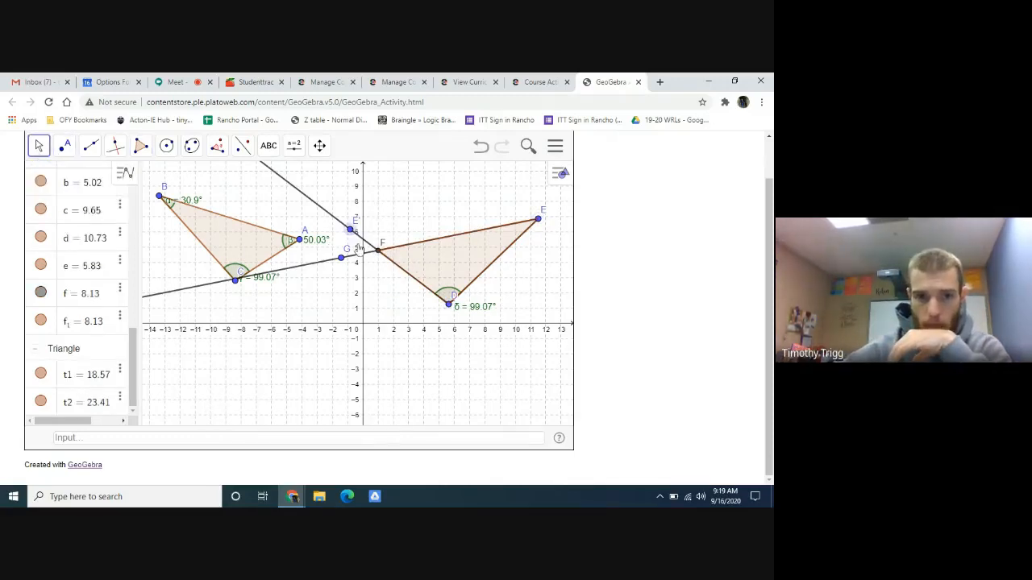
pyautogui.moveTo(342, 257)
pyautogui.mouseDown()
pyautogui.moveTo(359, 290)
pyautogui.moveTo(353, 264)
pyautogui.mouseUp()
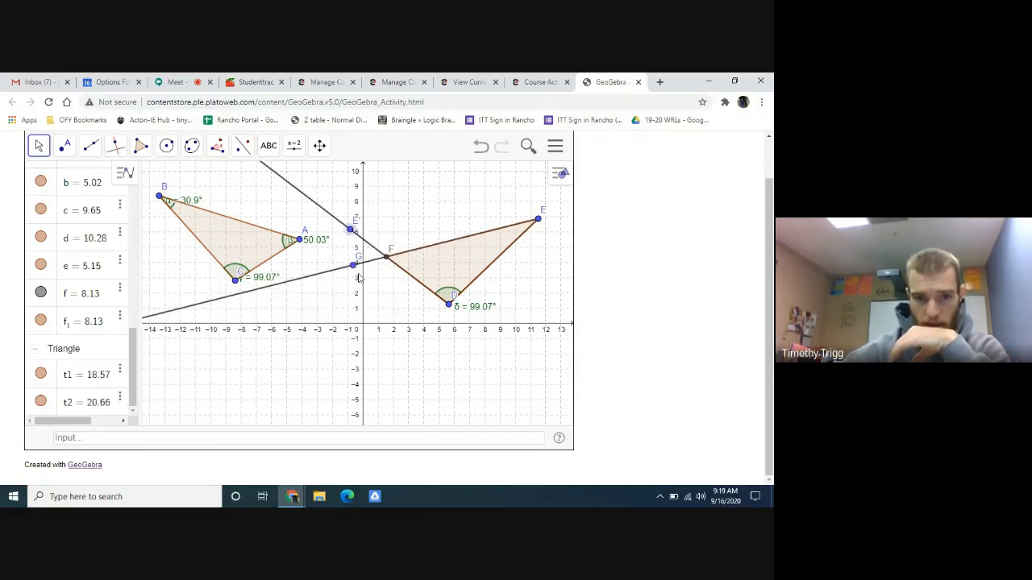
pyautogui.moveTo(357, 272); pyautogui.dragTo(392, 282)
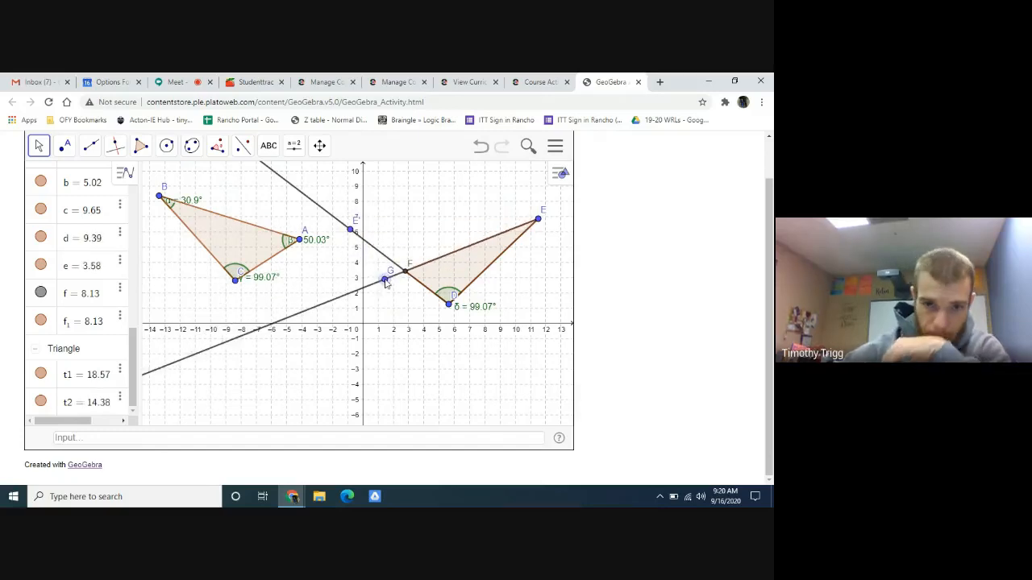
# - Review the Part B screenshot instructions, and move point G to about (0.1, 3)
pyautogui.click(549, 80)
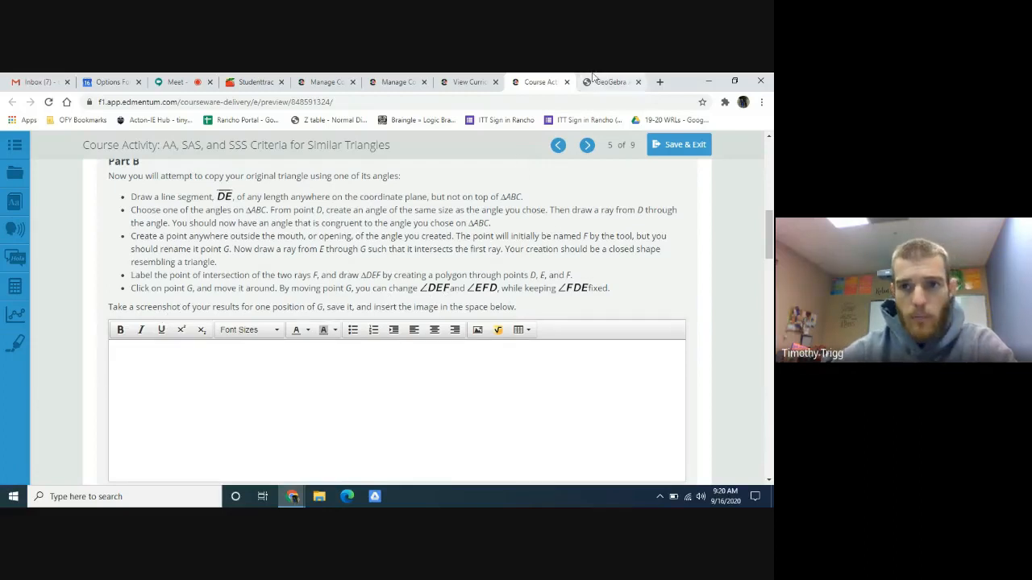
pyautogui.scroll(-3, 281, 346)
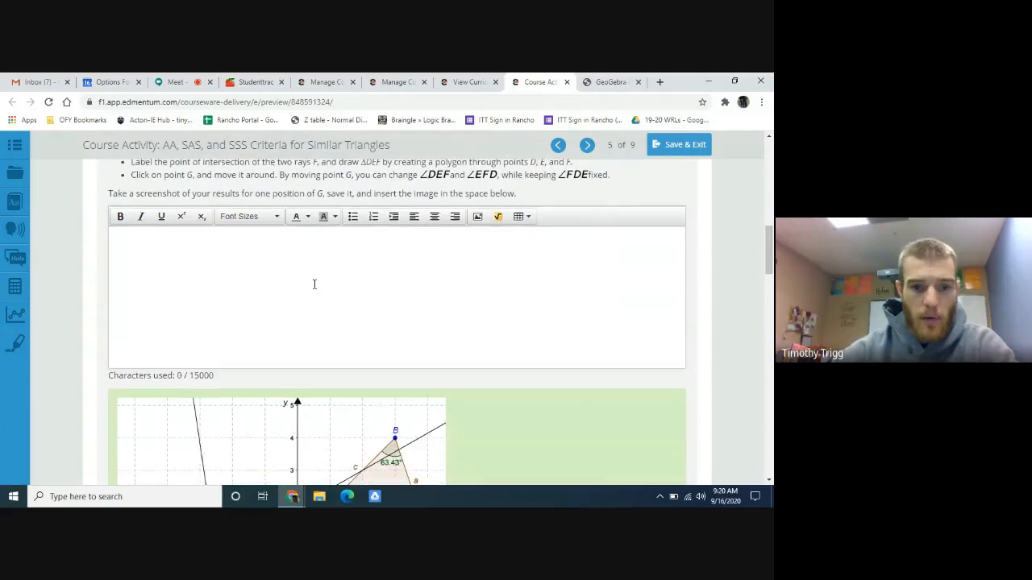
pyautogui.scroll(1, 326, 288)
pyautogui.click(610, 82)
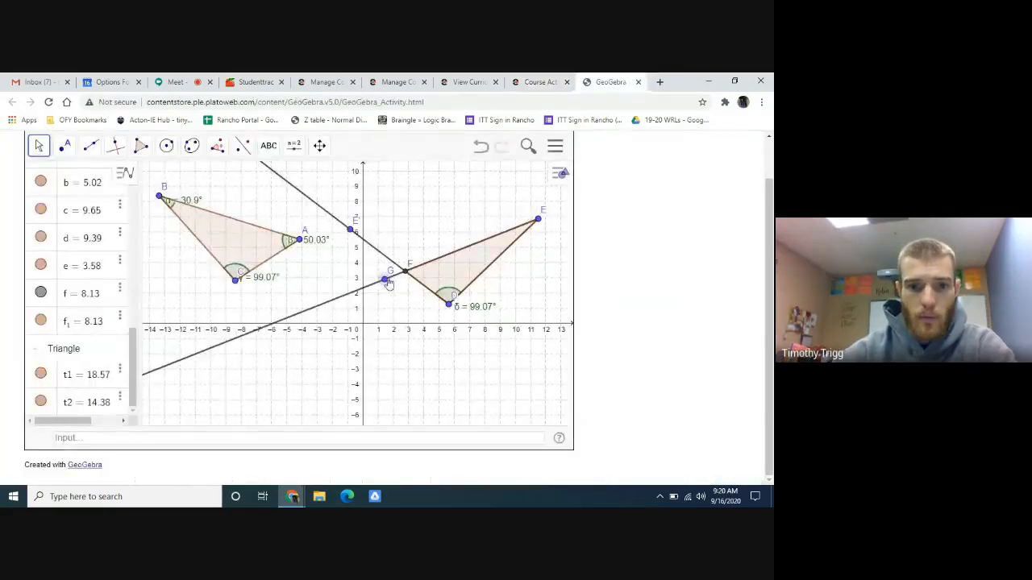
pyautogui.moveTo(390, 285); pyautogui.dragTo(365, 277)
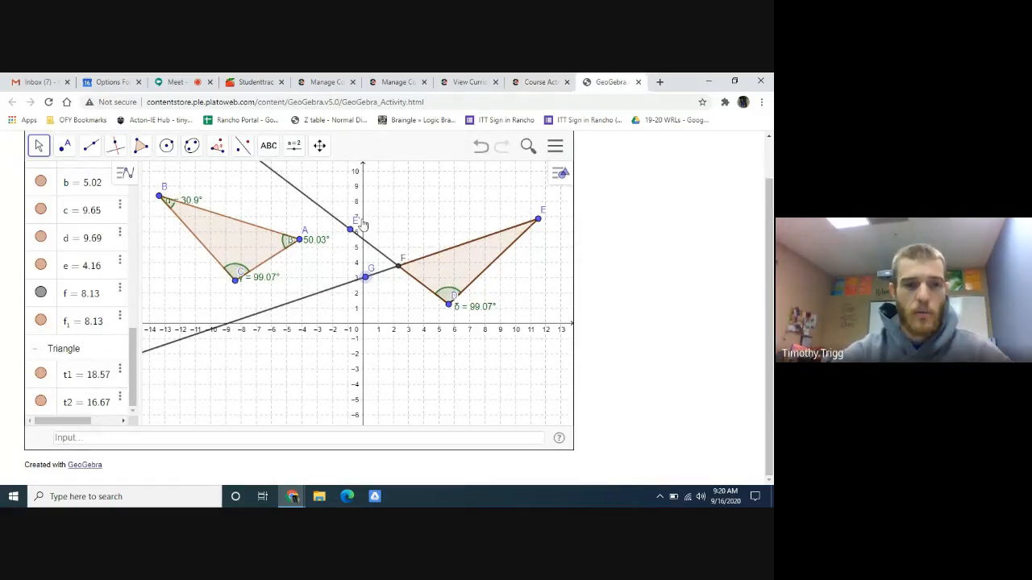
# - Add angle measurements at F and E inside triangle DEF, and move point G to about (0.5, 2.3)
pyautogui.click(219, 149)
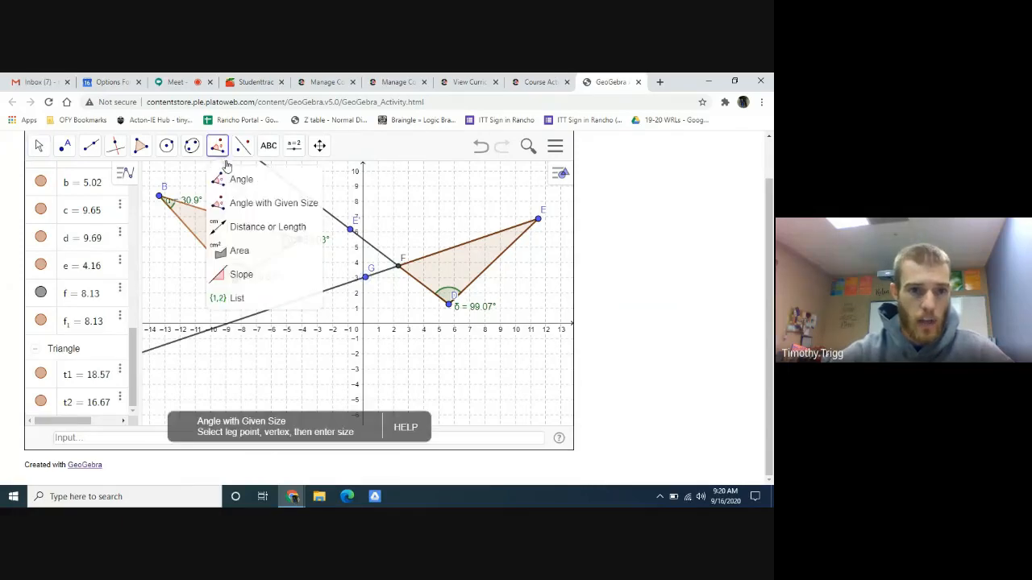
pyautogui.click(239, 184)
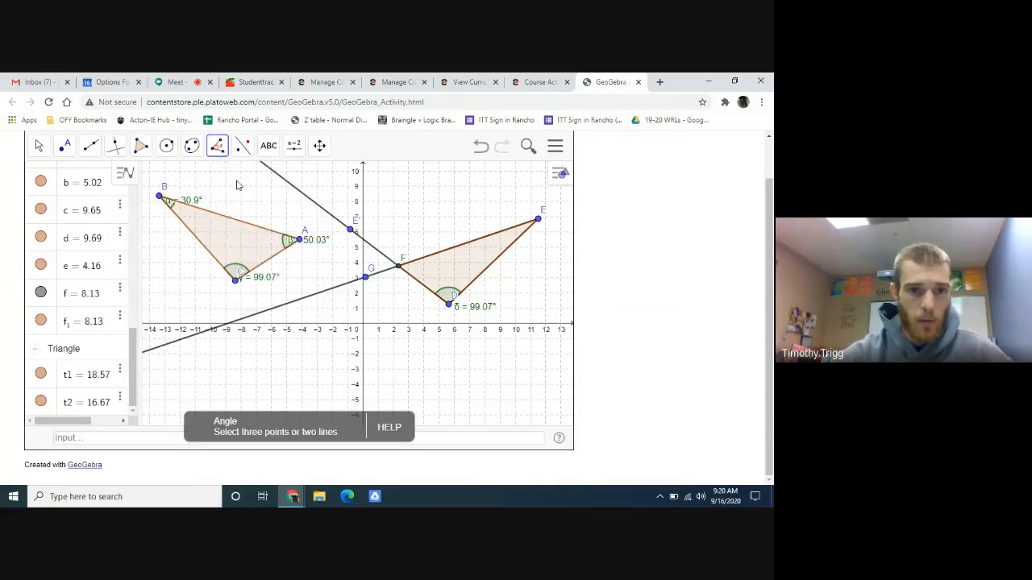
pyautogui.click(417, 262)
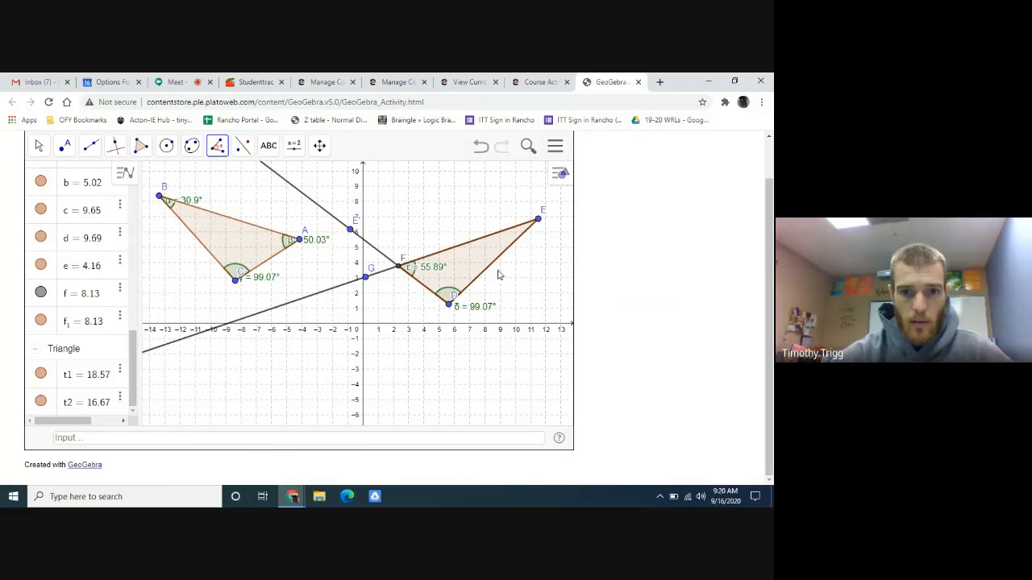
pyautogui.click(513, 237)
pyautogui.click(522, 234)
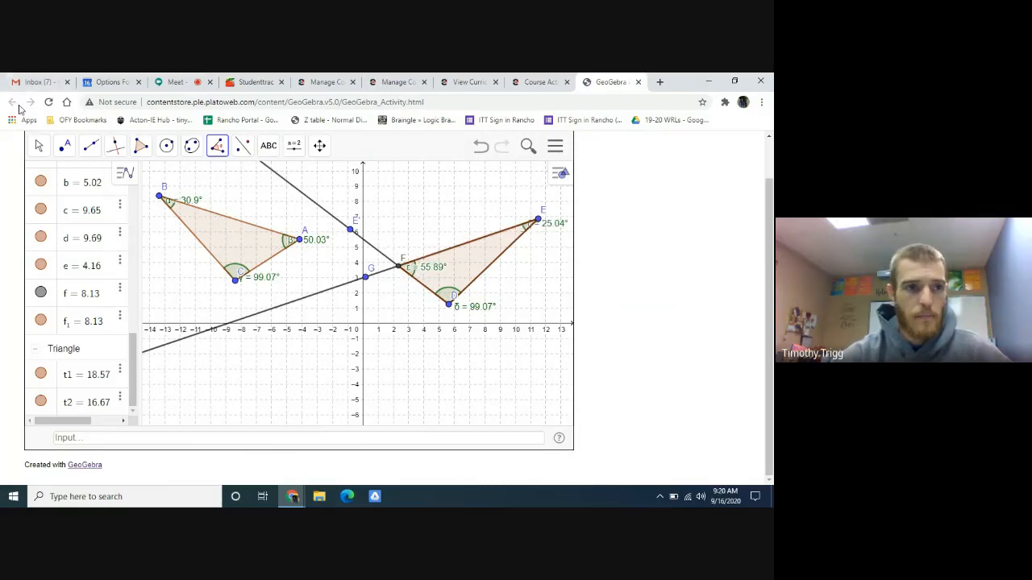
pyautogui.click(42, 149)
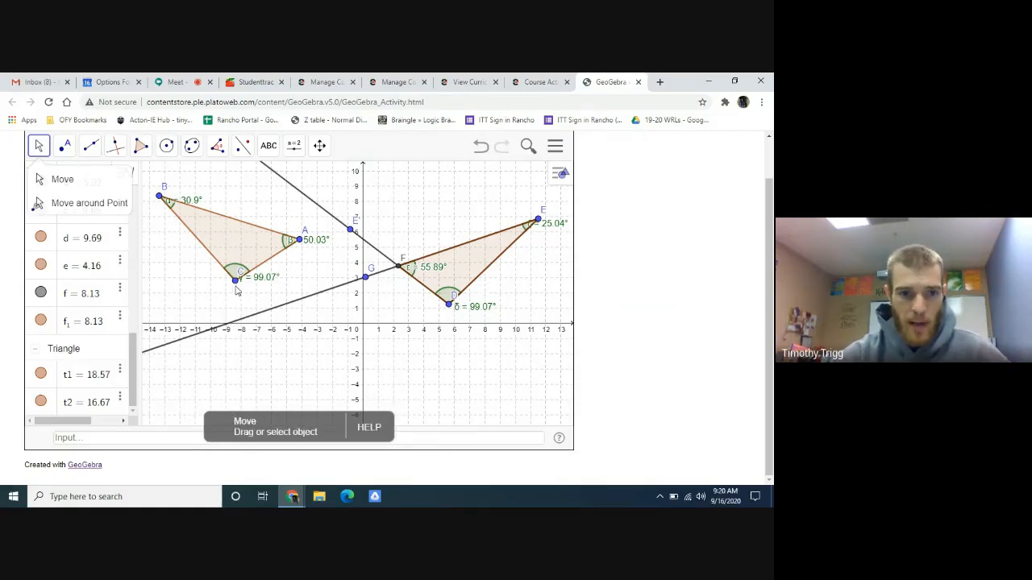
pyautogui.moveTo(365, 278); pyautogui.dragTo(371, 288)
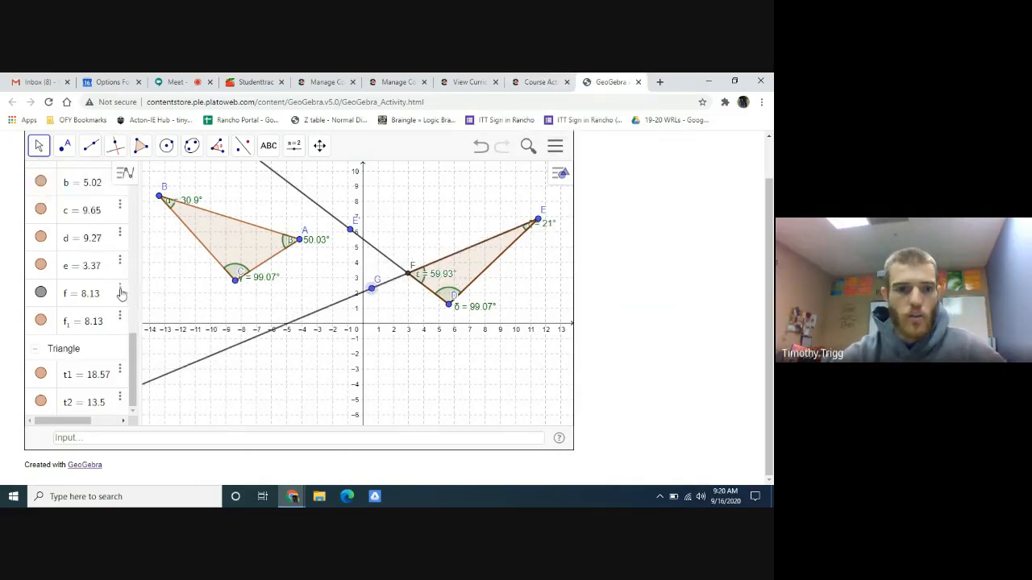
# - Switch to Snipping Tool, capture the graph area with triangles ABC and DEF, and minimize the snip
pyautogui.click(15, 497)
pyautogui.click(79, 205)
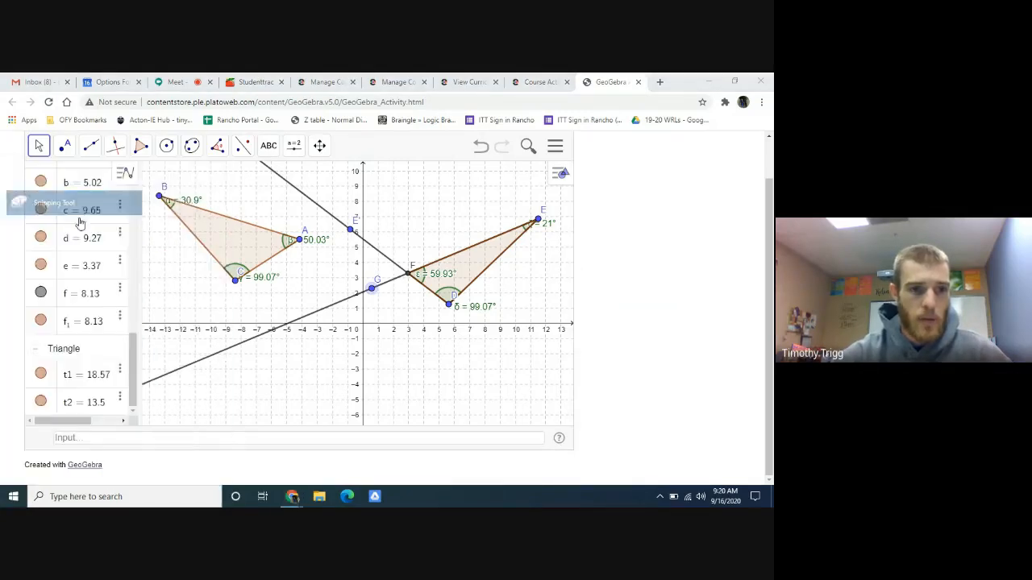
pyautogui.click(550, 187)
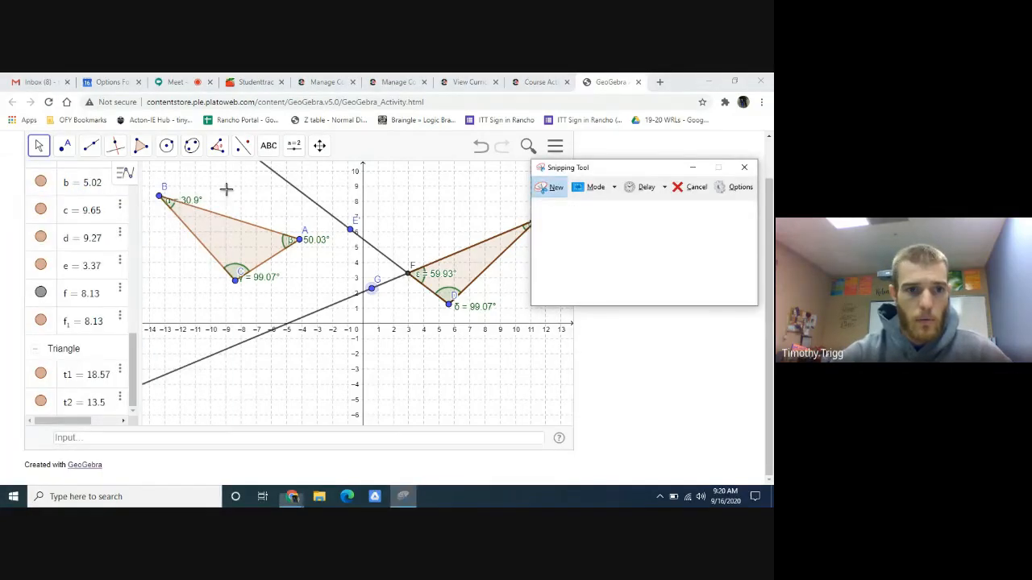
pyautogui.moveTo(147, 171); pyautogui.dragTo(547, 402)
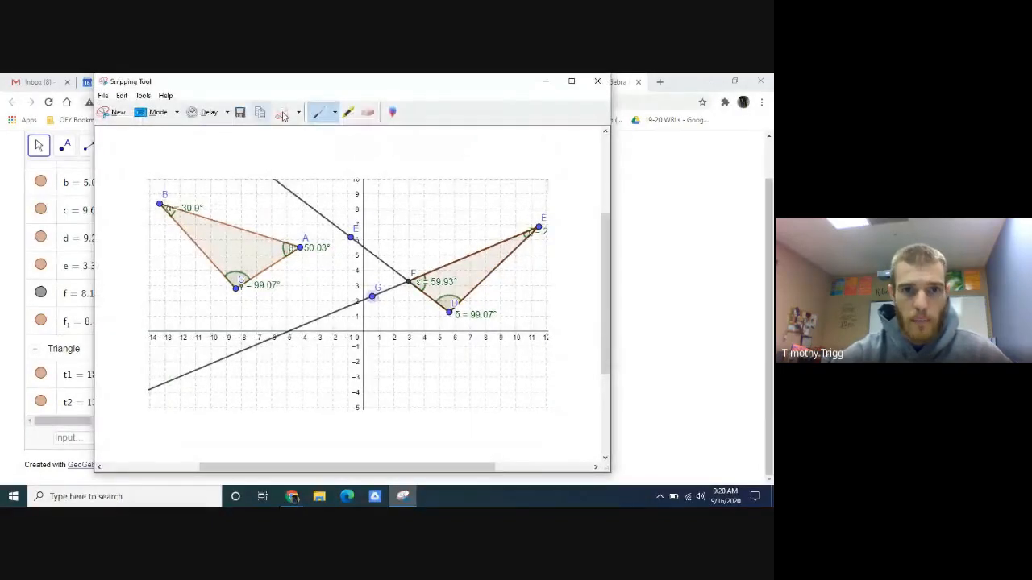
pyautogui.click(545, 82)
# - Switch to the Edmentum activity and try to paste the snip into the Part B answer box
pyautogui.click(536, 84)
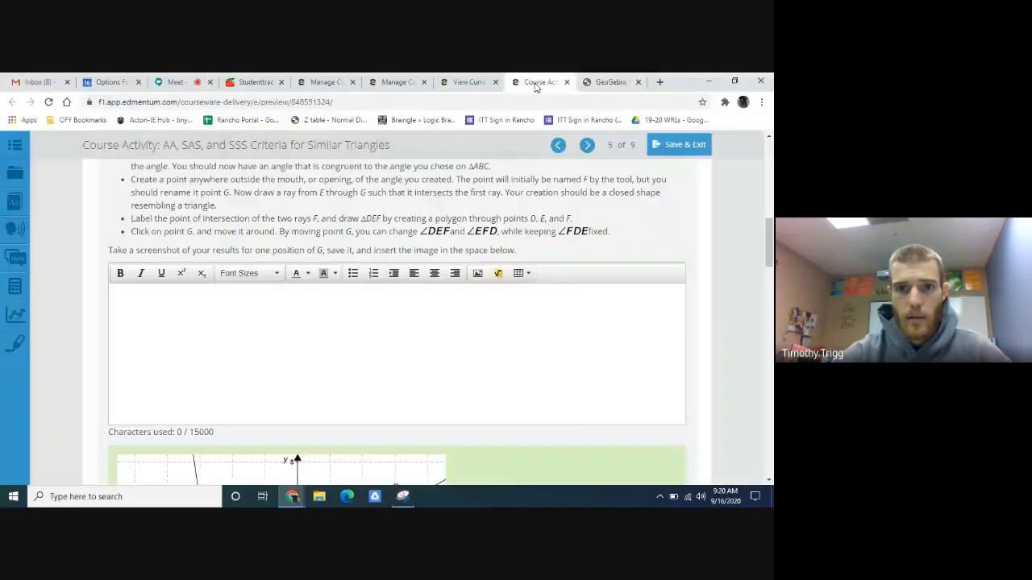
pyautogui.click(261, 342)
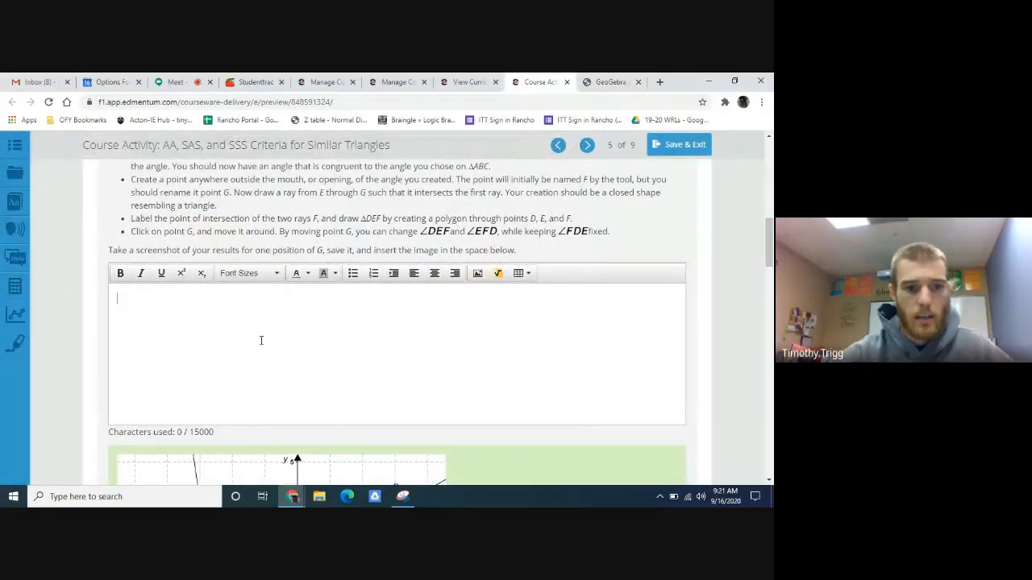
pyautogui.rightClick(236, 356)
pyautogui.rightClick(218, 309)
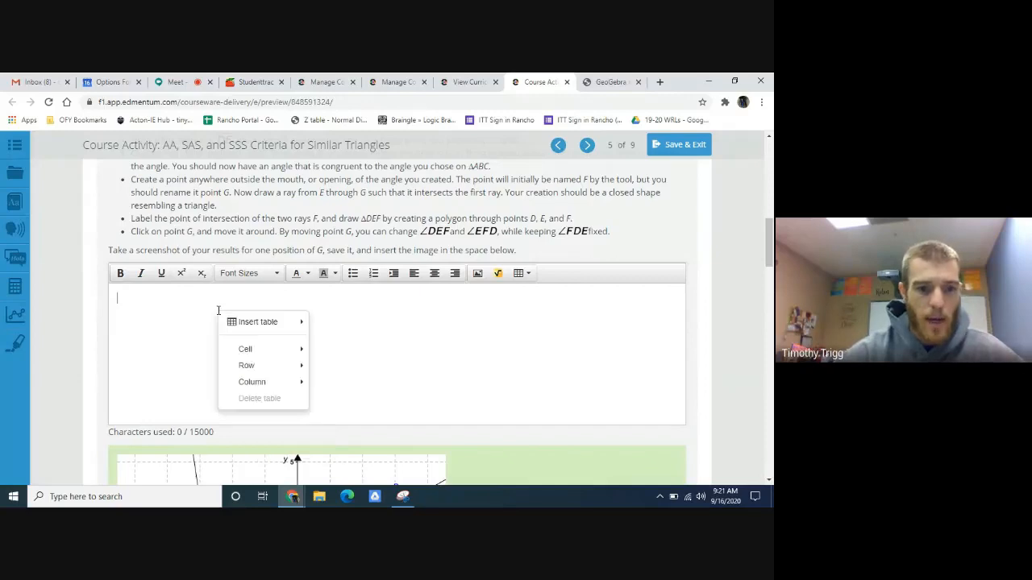
pyautogui.click(212, 333)
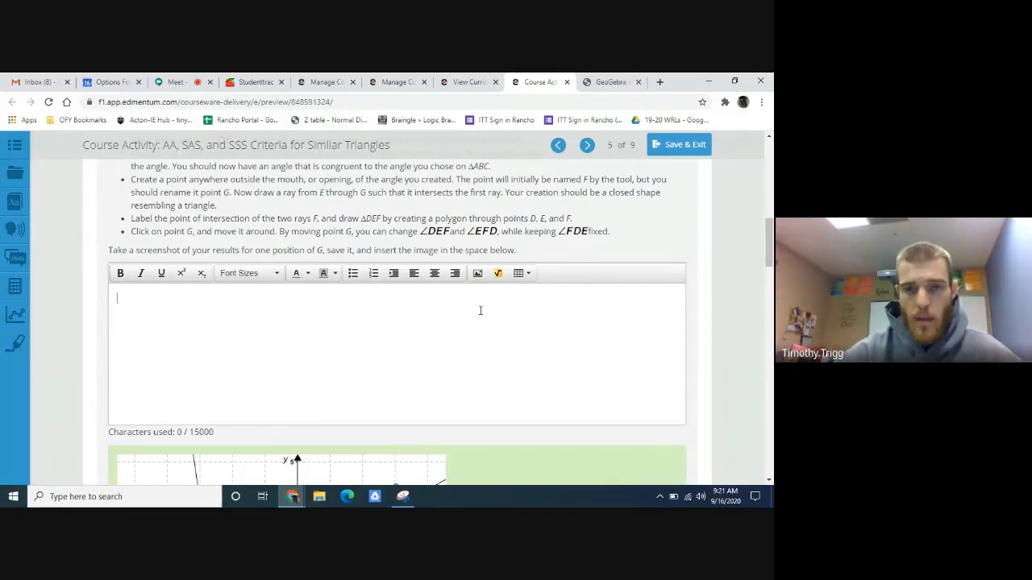
# - Reopen the captured snip in Snipping Tool, look at its file options for saving, and minimize it
pyautogui.click(610, 81)
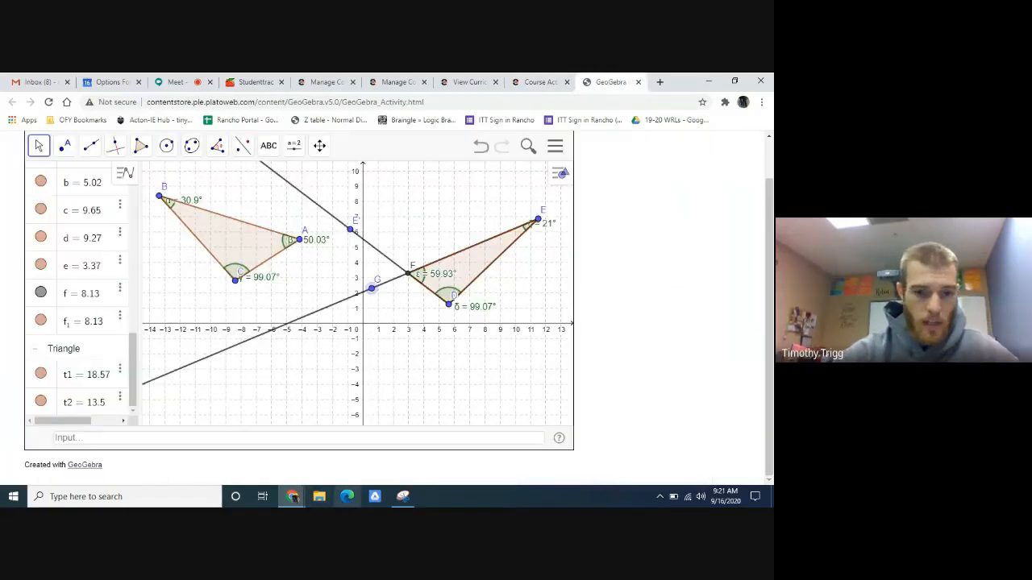
pyautogui.click(402, 496)
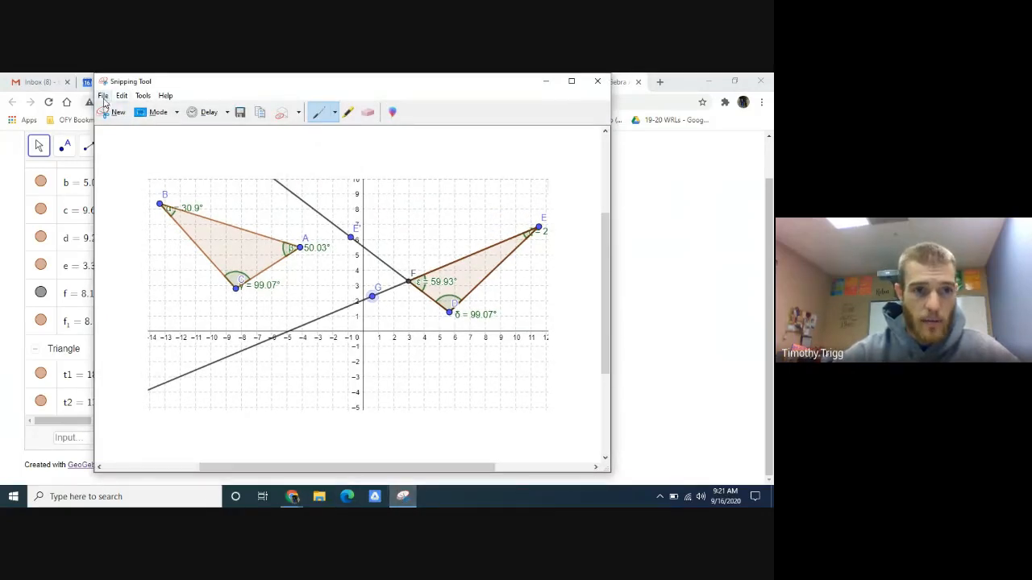
pyautogui.click(103, 96)
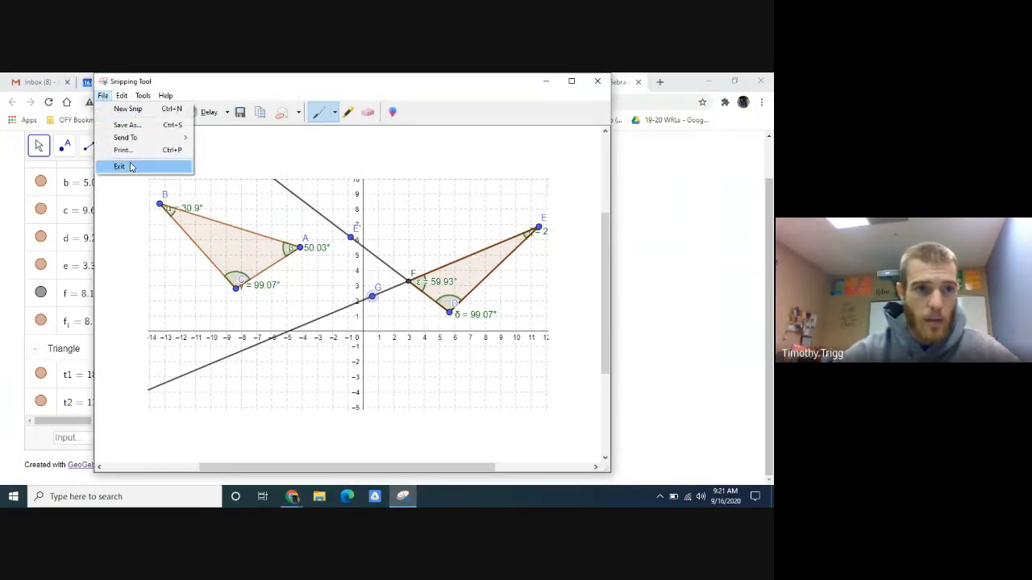
pyautogui.click(546, 82)
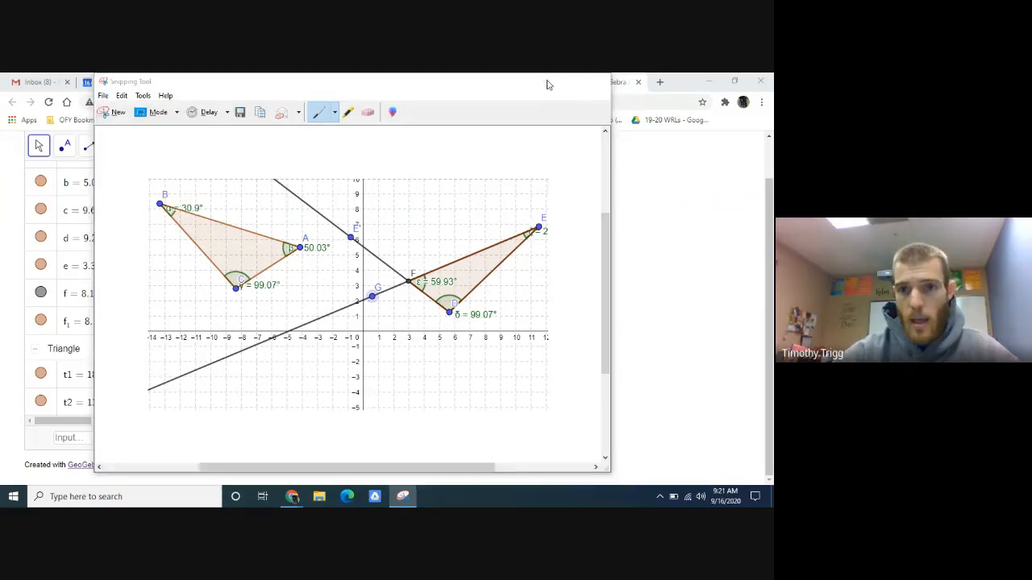
# - Switch back to the Edmentum activity, open the image insertion dialog for the Part B answer, look over its upload options, and close it
pyautogui.click(546, 81)
pyautogui.click(538, 81)
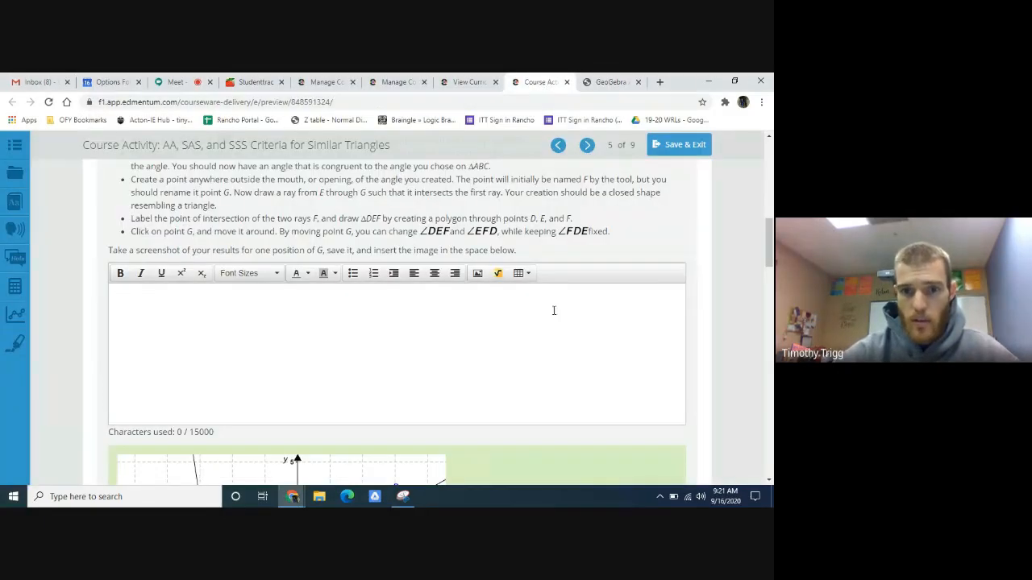
pyautogui.click(478, 274)
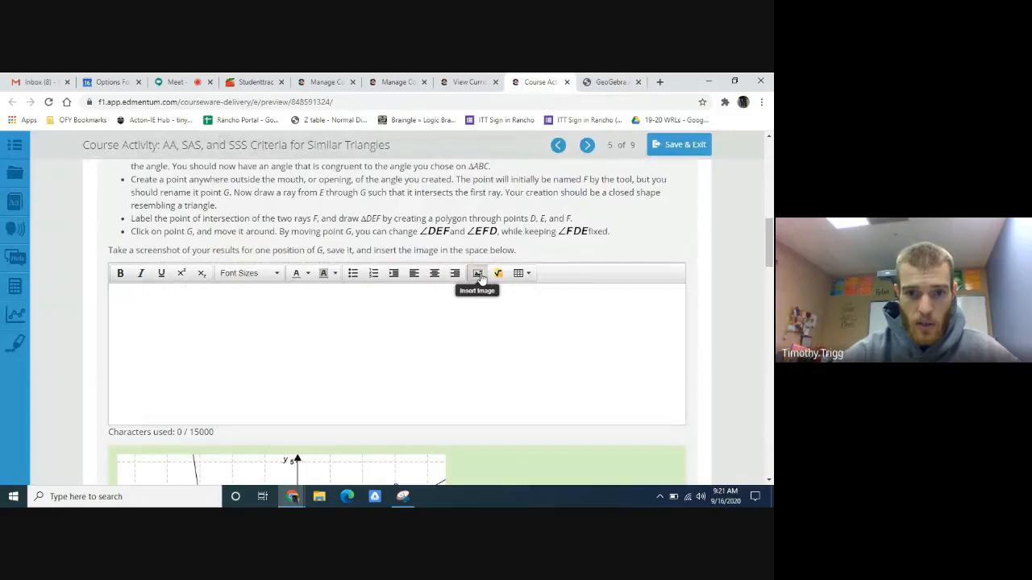
pyautogui.scroll(-1, 656, 318)
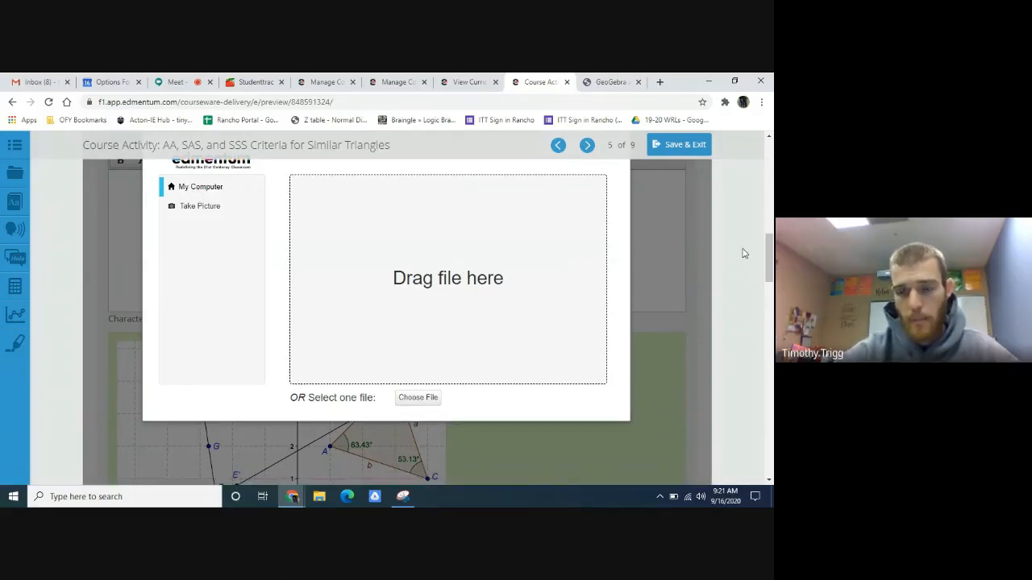
pyautogui.scroll(1, 713, 272)
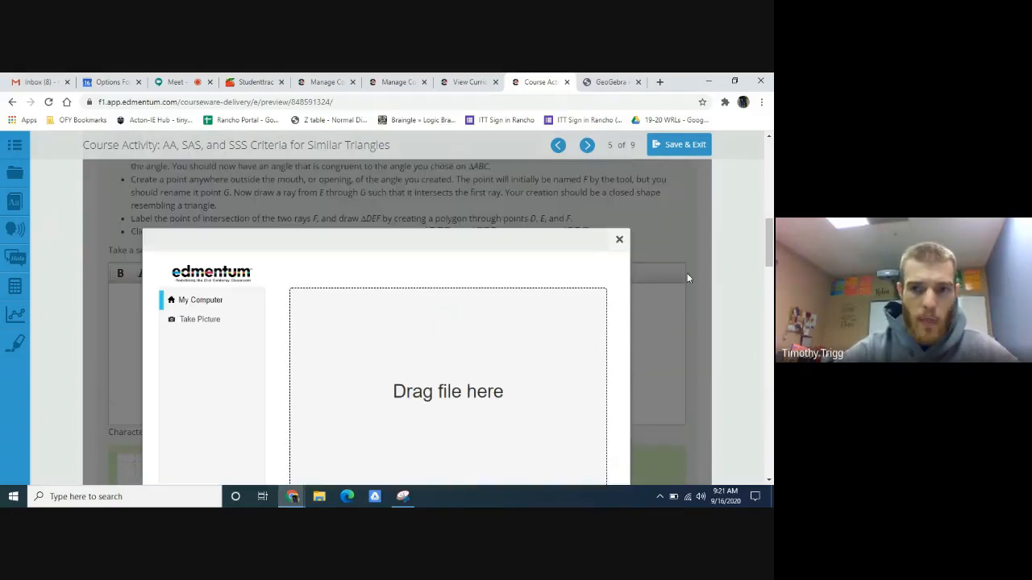
pyautogui.click(619, 240)
# - Examine the Part B sample answer graph and the Part C instructions with the empty angle table
pyautogui.scroll(-1, 621, 264)
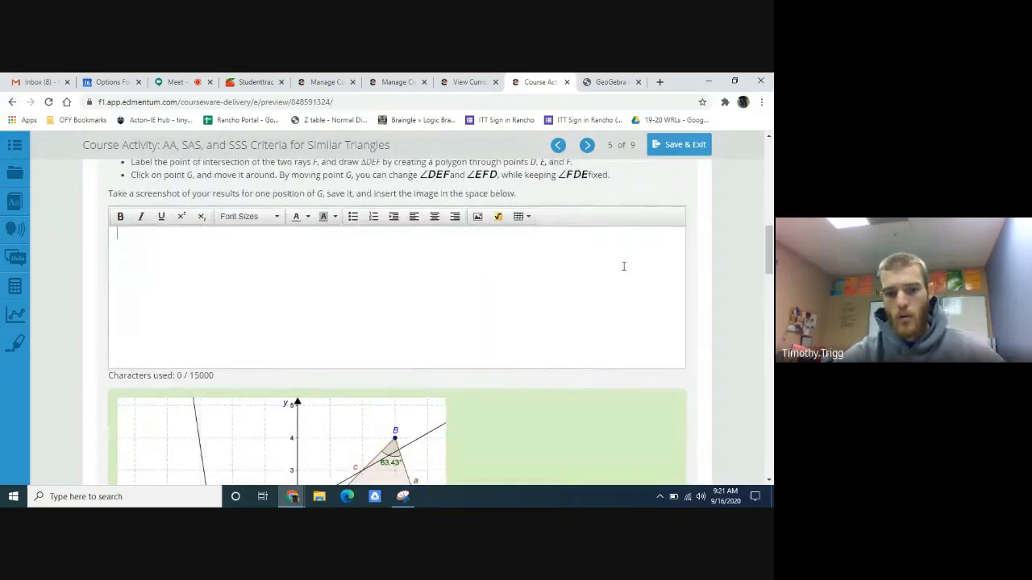
pyautogui.scroll(1, 628, 204)
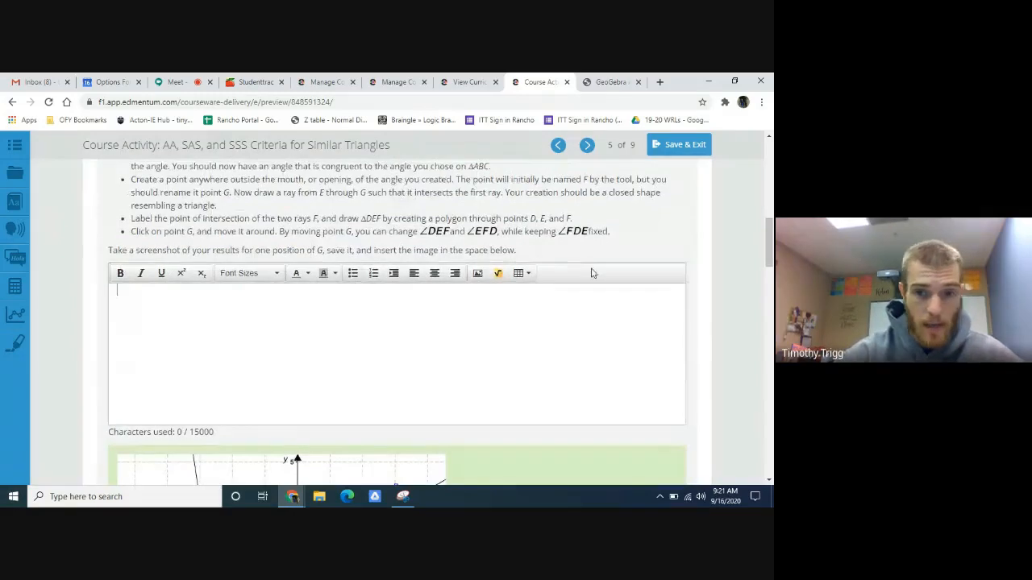
pyautogui.scroll(-5, 594, 299)
pyautogui.scroll(2, 591, 300)
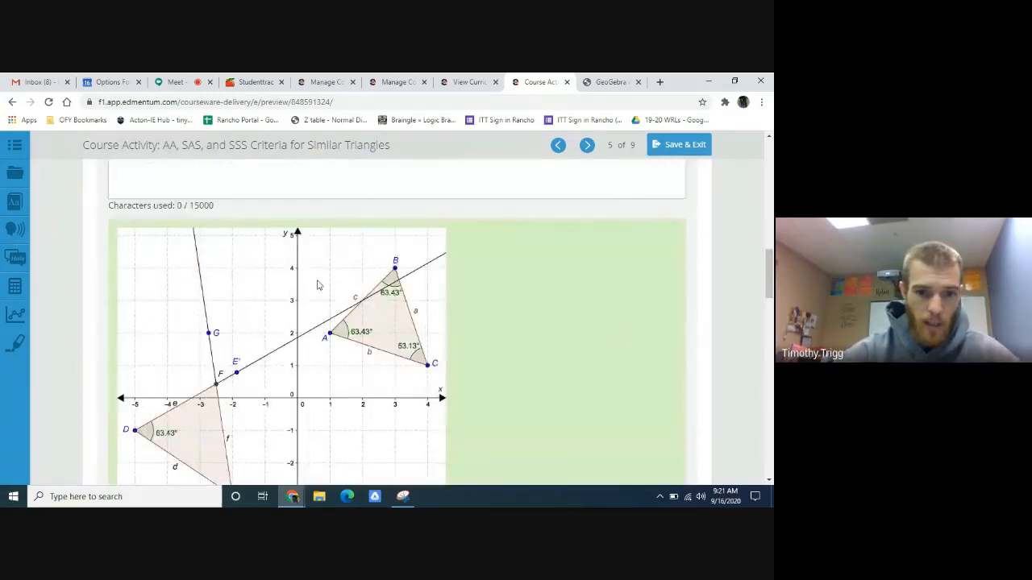
pyautogui.scroll(-1, 621, 342)
pyautogui.scroll(1, 518, 314)
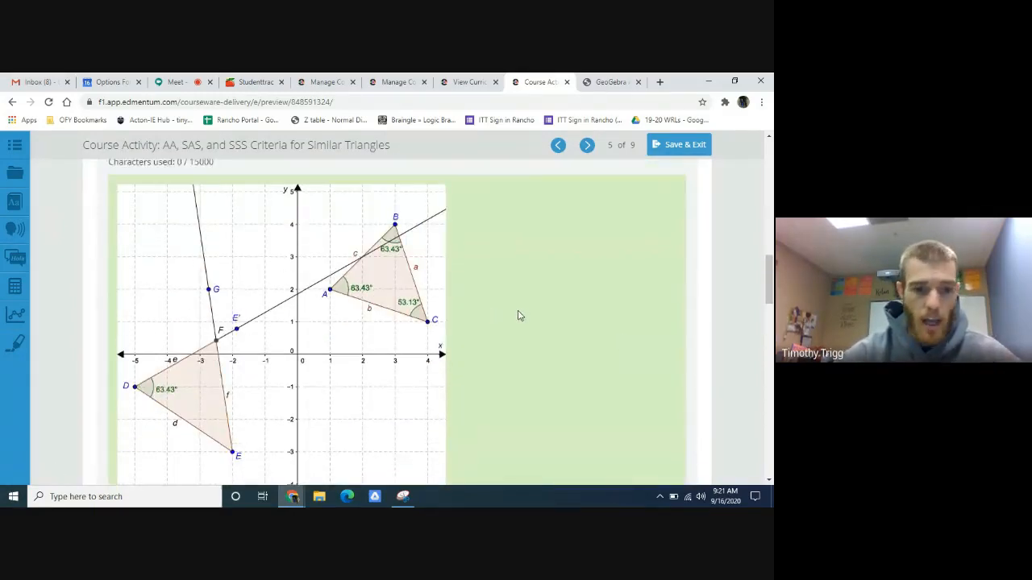
pyautogui.scroll(1, 502, 336)
pyautogui.scroll(-8, 498, 344)
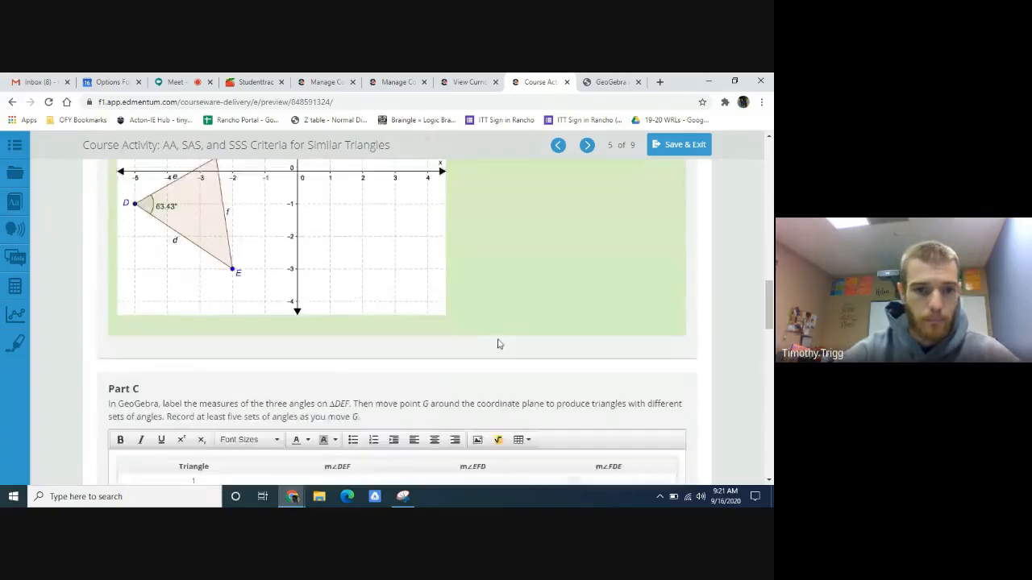
pyautogui.scroll(-1, 498, 342)
pyautogui.scroll(2, 492, 344)
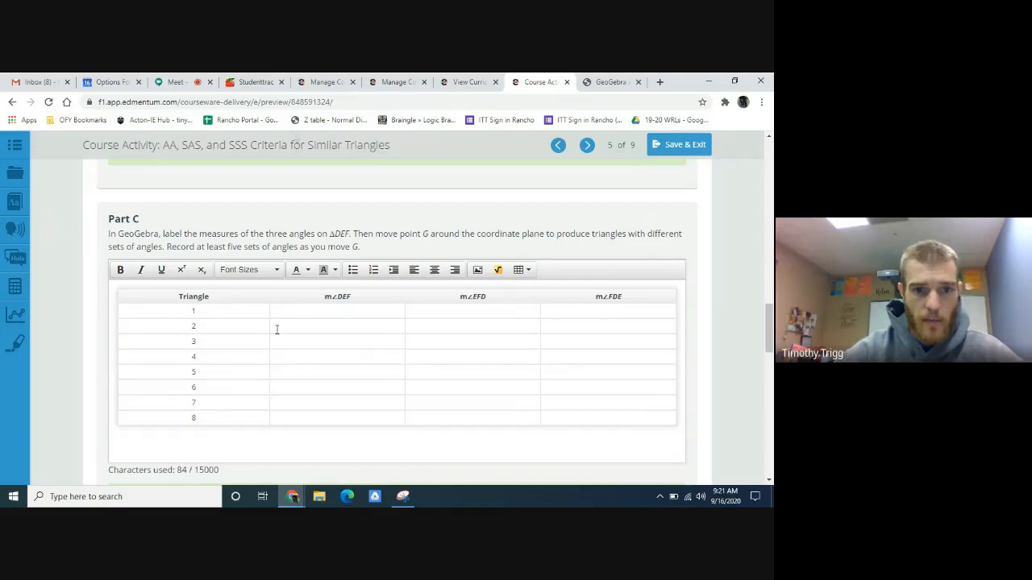
# - Switch to GeoGebra and move the angle label at E slightly down, clear of triangle DEF
pyautogui.click(606, 82)
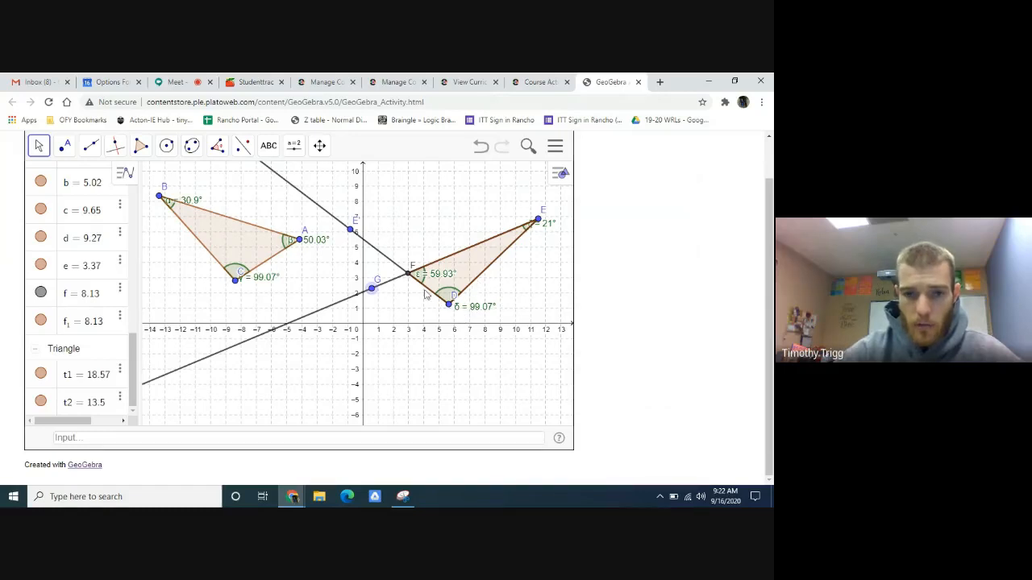
pyautogui.click(536, 81)
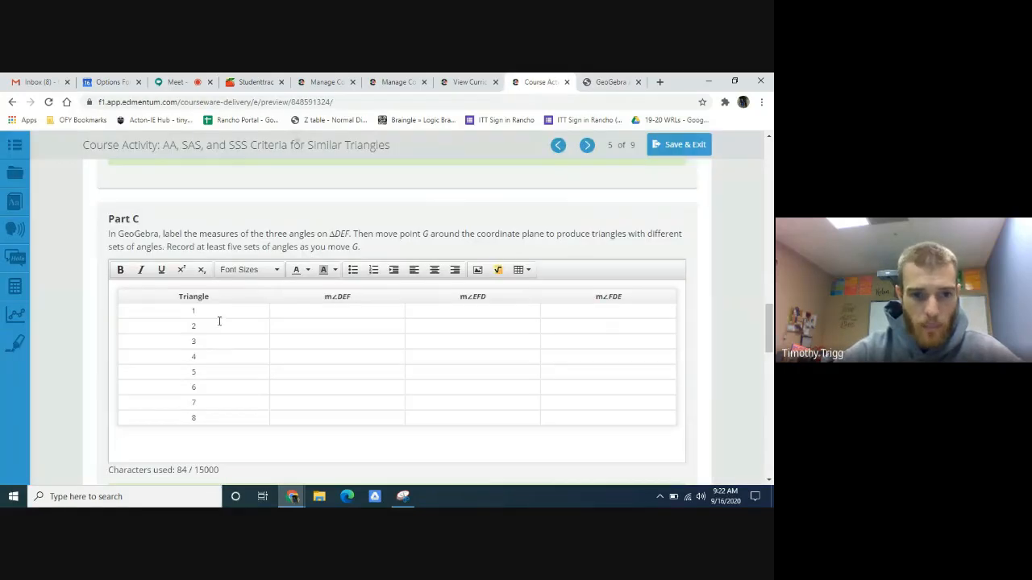
pyautogui.click(612, 82)
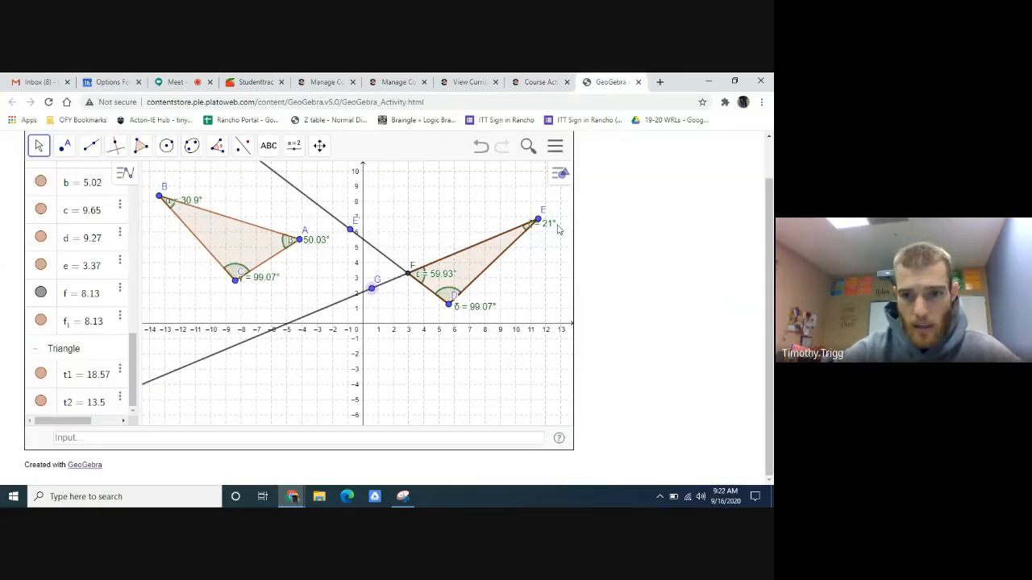
pyautogui.moveTo(549, 224); pyautogui.dragTo(550, 238)
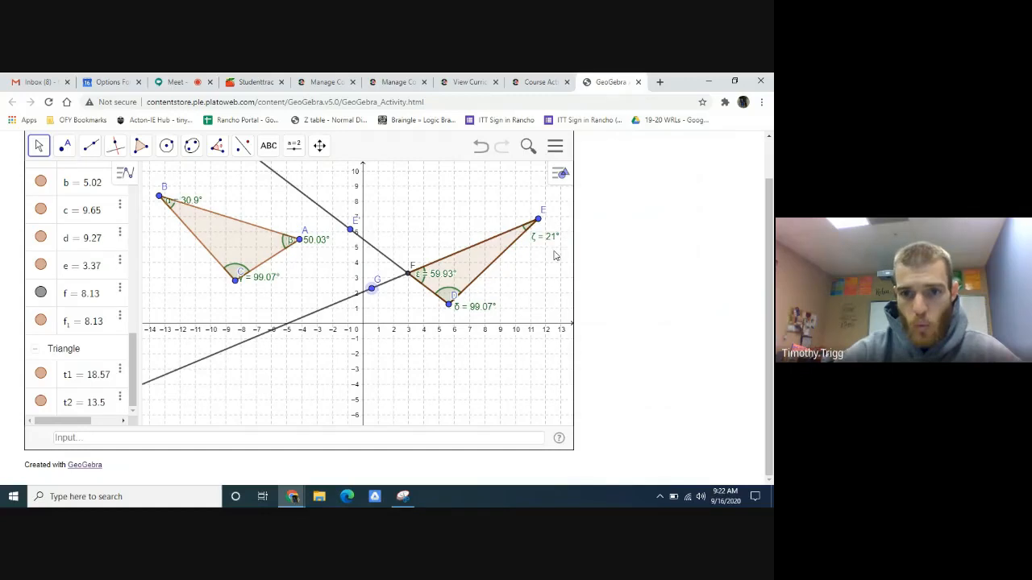
# - Fill in the Part C row for triangle 1 in Edmentum with m∠DEF 21, m∠EFD 59.93 and m∠FDE 99.07 from GeoGebra
pyautogui.click(539, 82)
pyautogui.click(329, 313)
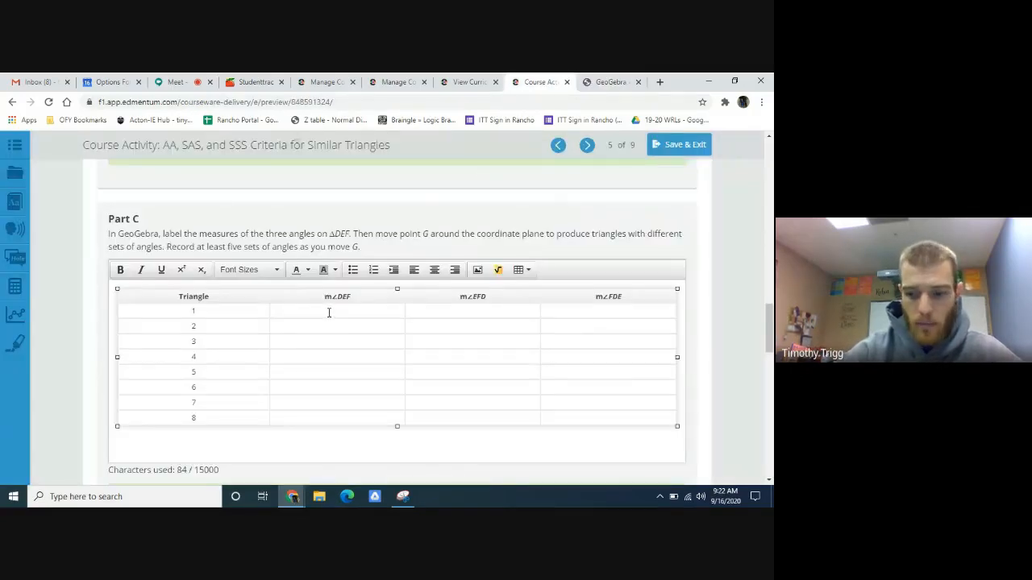
pyautogui.write('21')
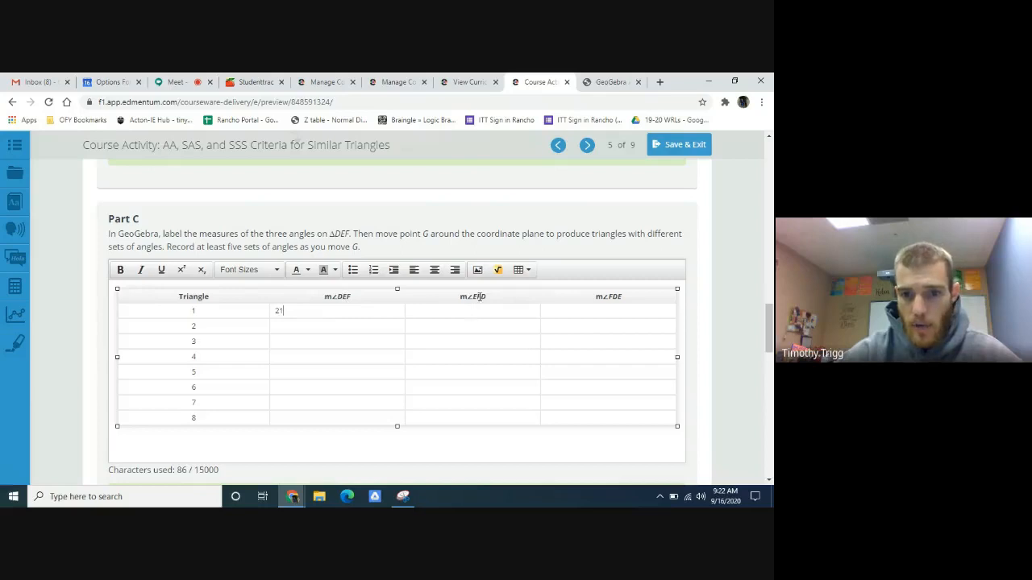
pyautogui.click(611, 82)
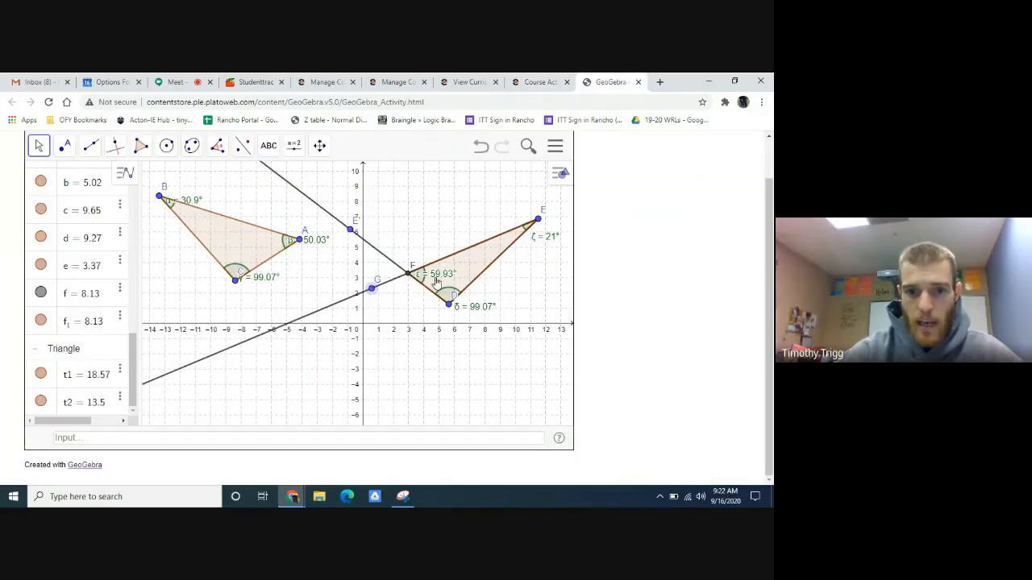
pyautogui.click(538, 82)
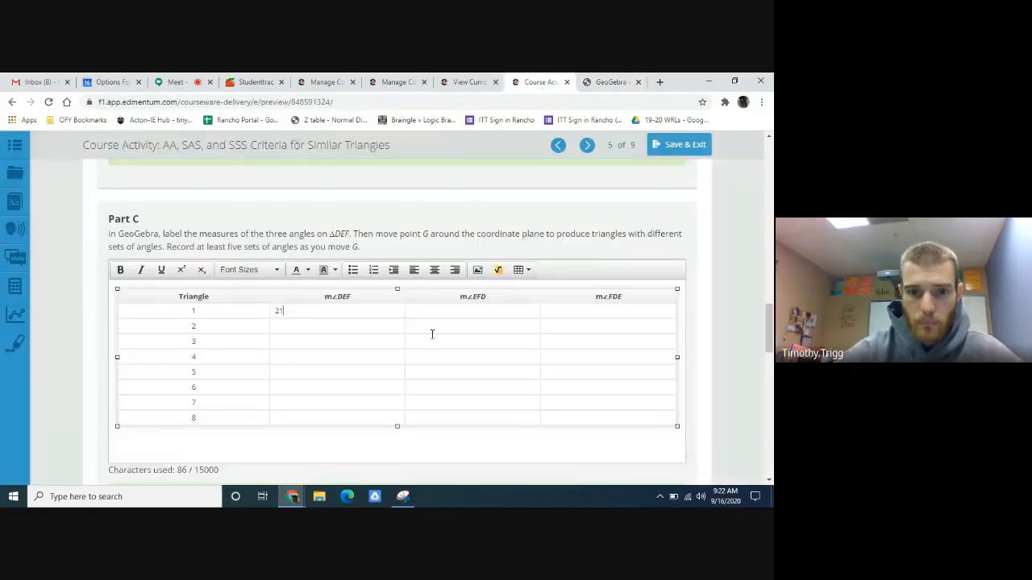
pyautogui.click(432, 312)
pyautogui.write('59.93')
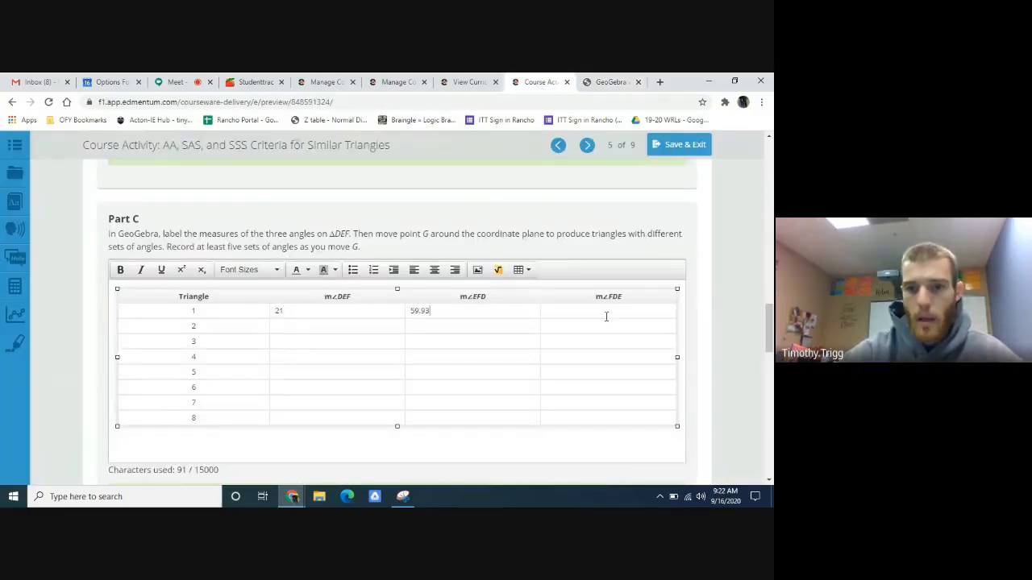
pyautogui.click(606, 82)
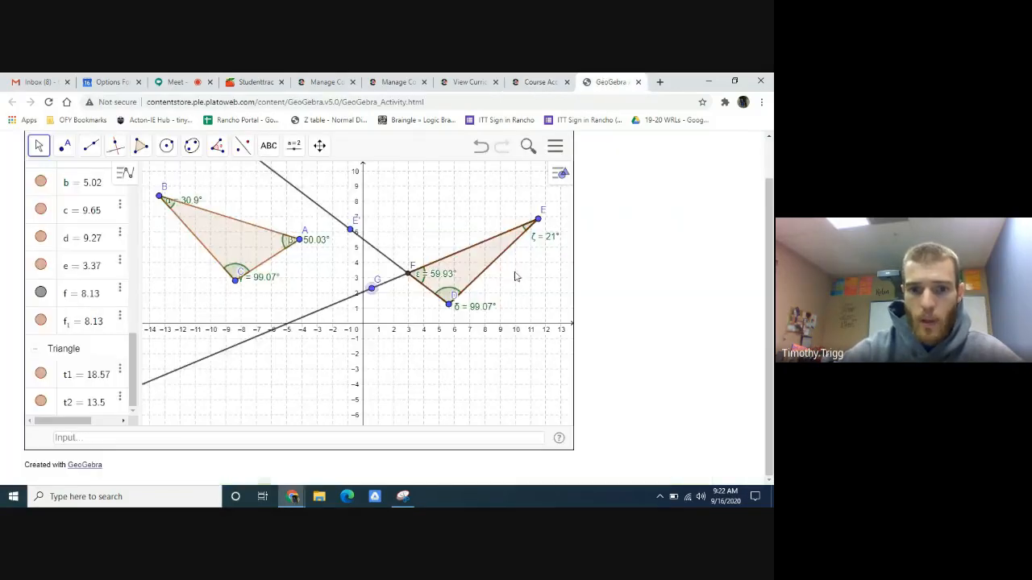
pyautogui.click(537, 82)
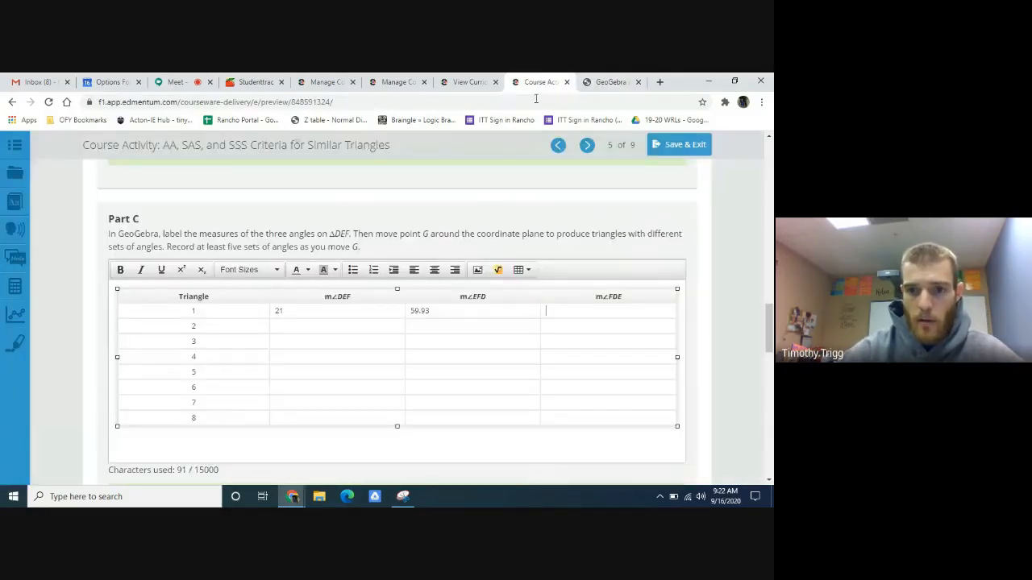
pyautogui.write('99.')
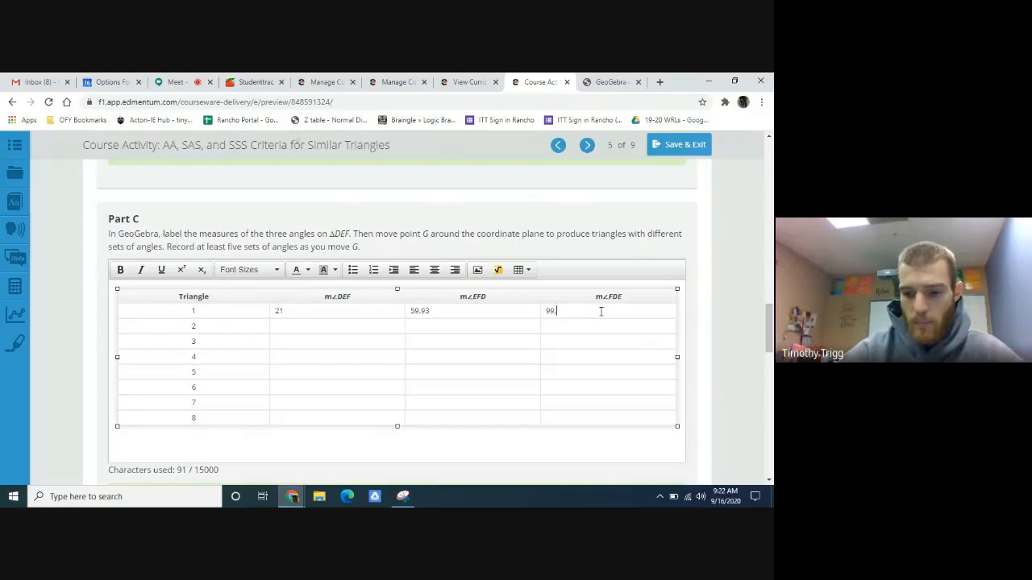
pyautogui.write('07')
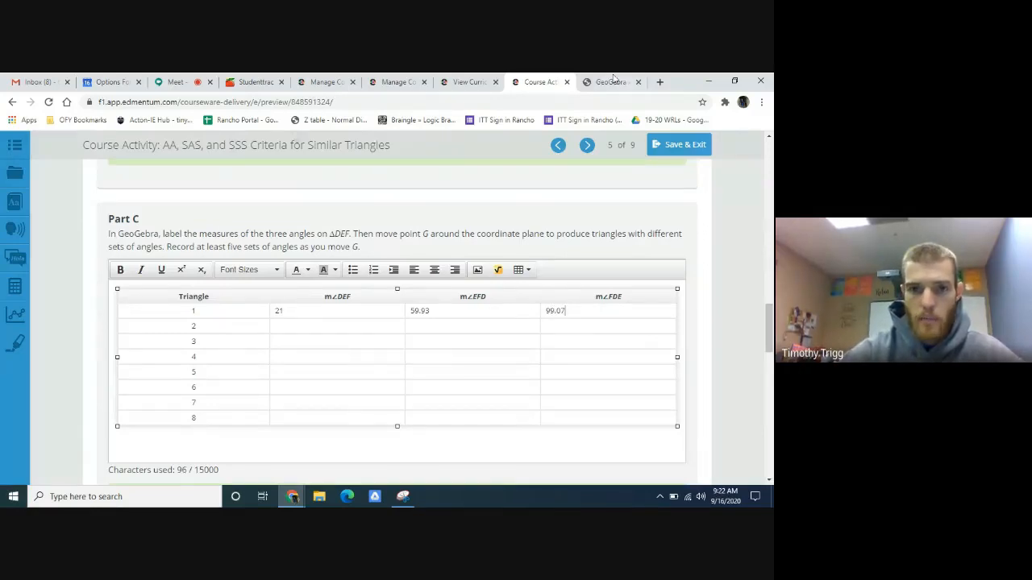
# - Switch to GeoGebra and move point G to about (0.7, 2.8) to change the angles at E and F
pyautogui.click(611, 82)
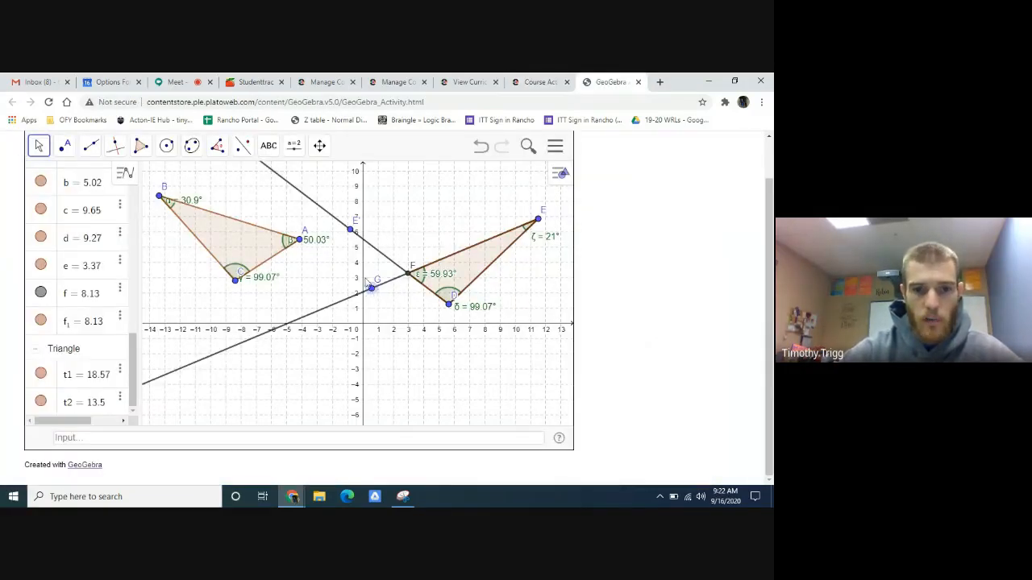
pyautogui.moveTo(368, 284); pyautogui.dragTo(368, 258)
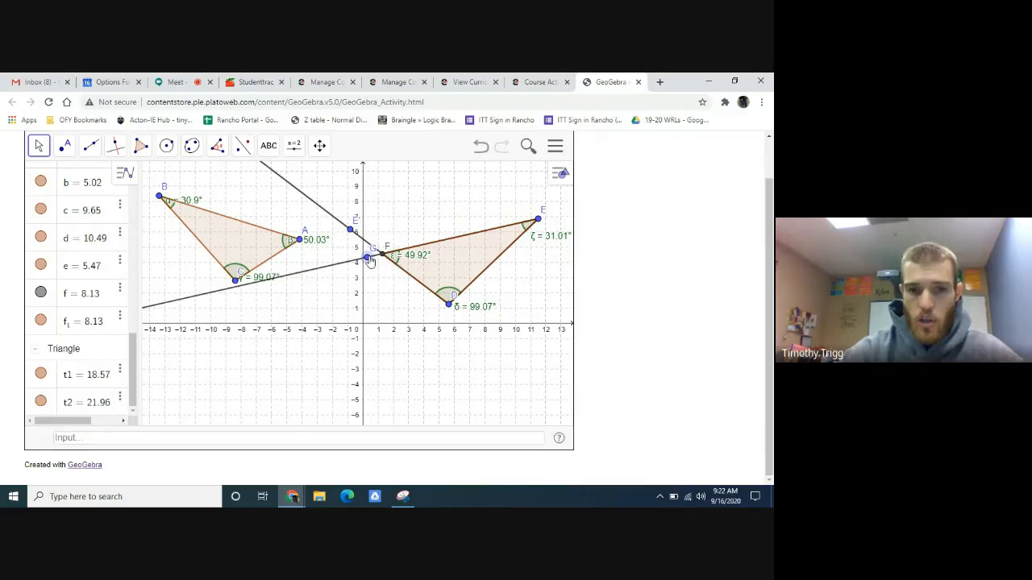
pyautogui.moveTo(368, 259); pyautogui.dragTo(373, 281)
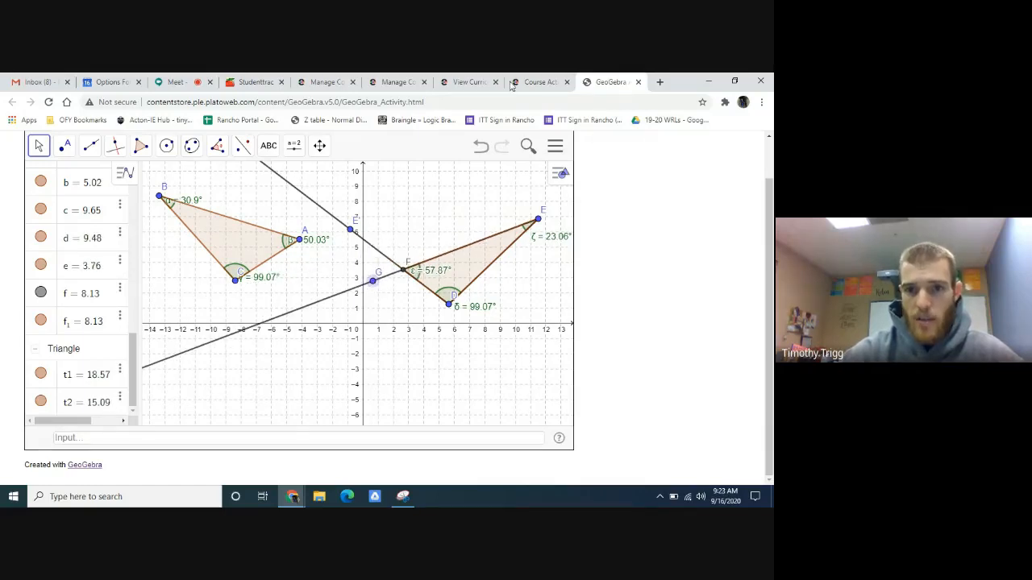
# - Switch to the Edmentum activity and enter 99.07 as m∠FDE for triangle 2 in the Part C table
pyautogui.click(540, 82)
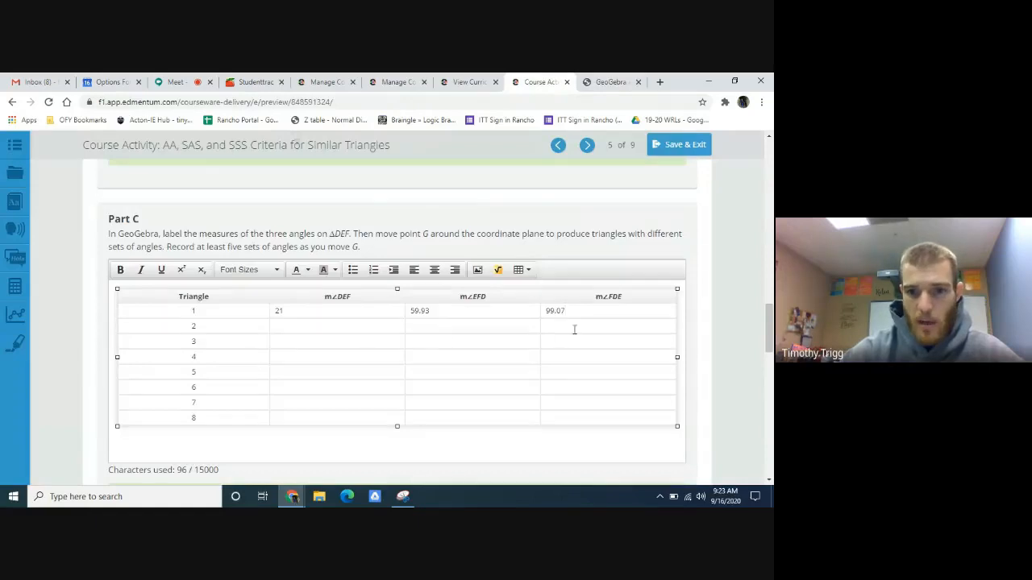
pyautogui.write('99.07')
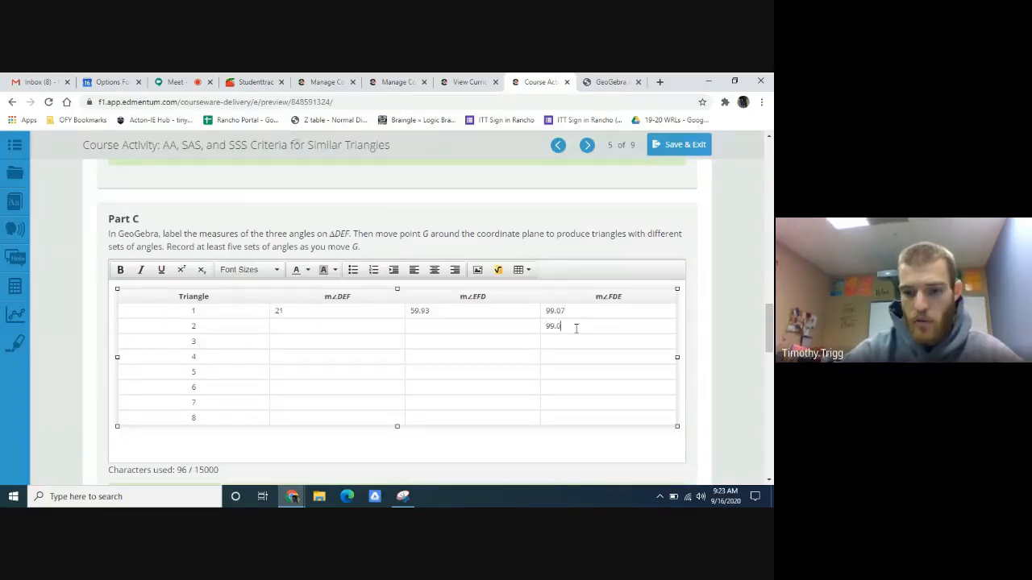
pyautogui.click(560, 341)
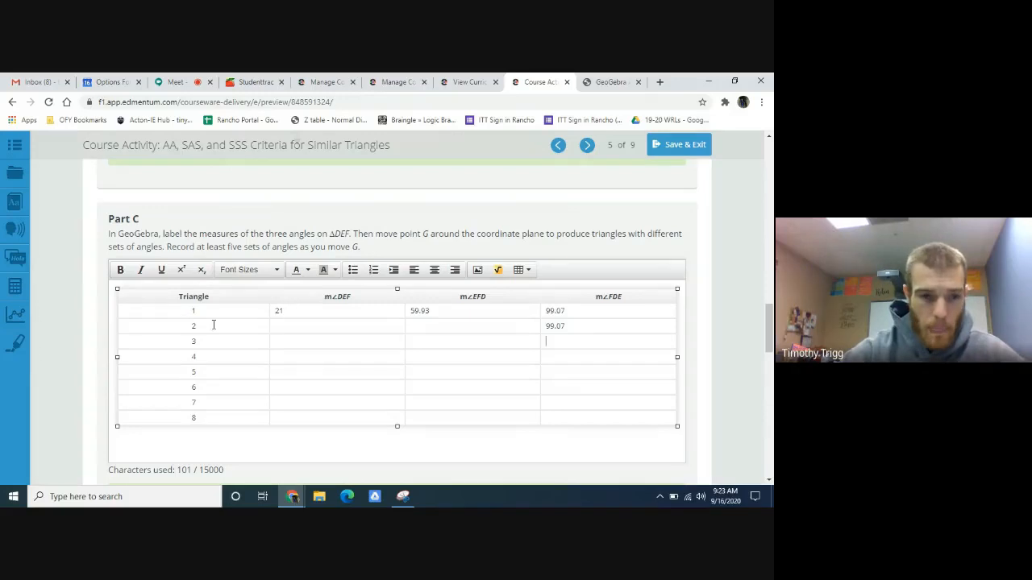
# - Highlight triangles 1 to 5 in the Part C table as the required rows, and read the Part D question
pyautogui.moveTo(180, 313); pyautogui.dragTo(193, 373)
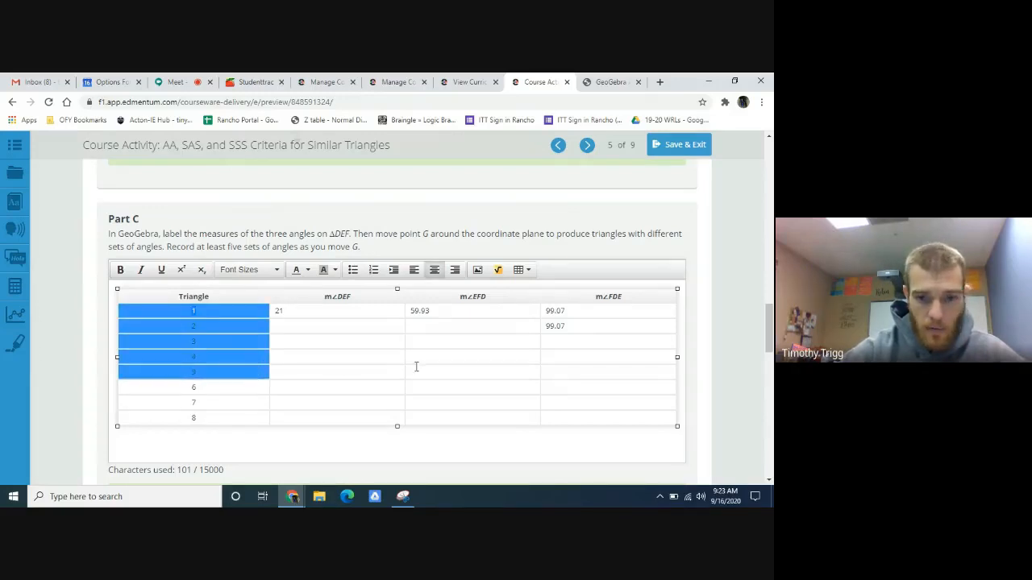
pyautogui.click(451, 373)
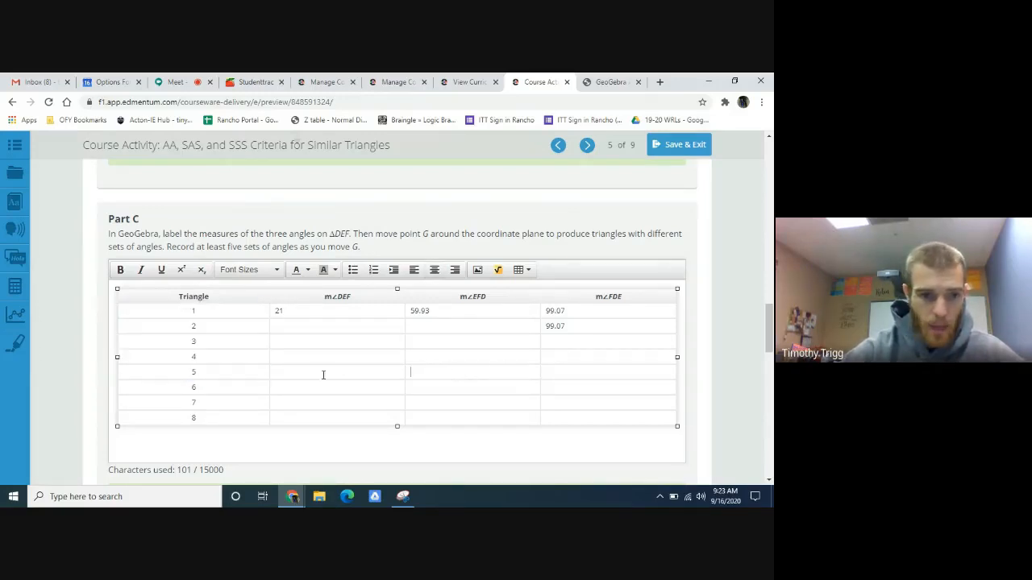
pyautogui.scroll(-7, 393, 358)
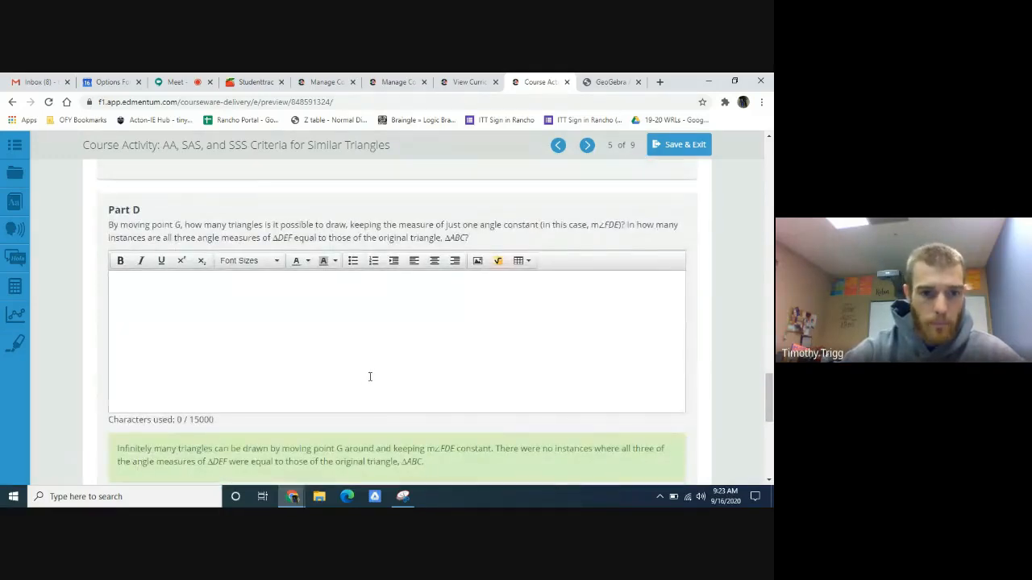
pyautogui.scroll(1, 256, 326)
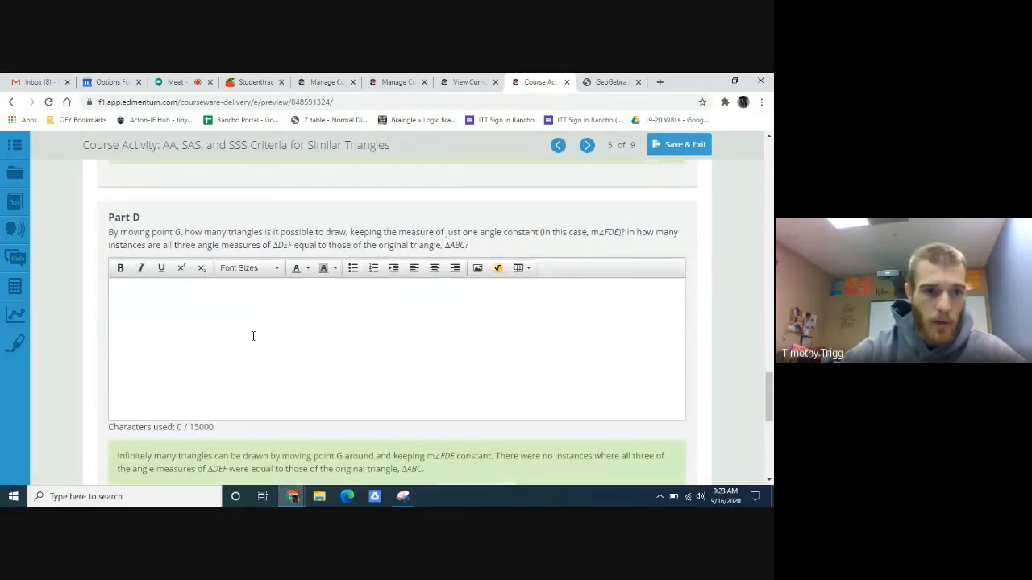
pyautogui.click(231, 359)
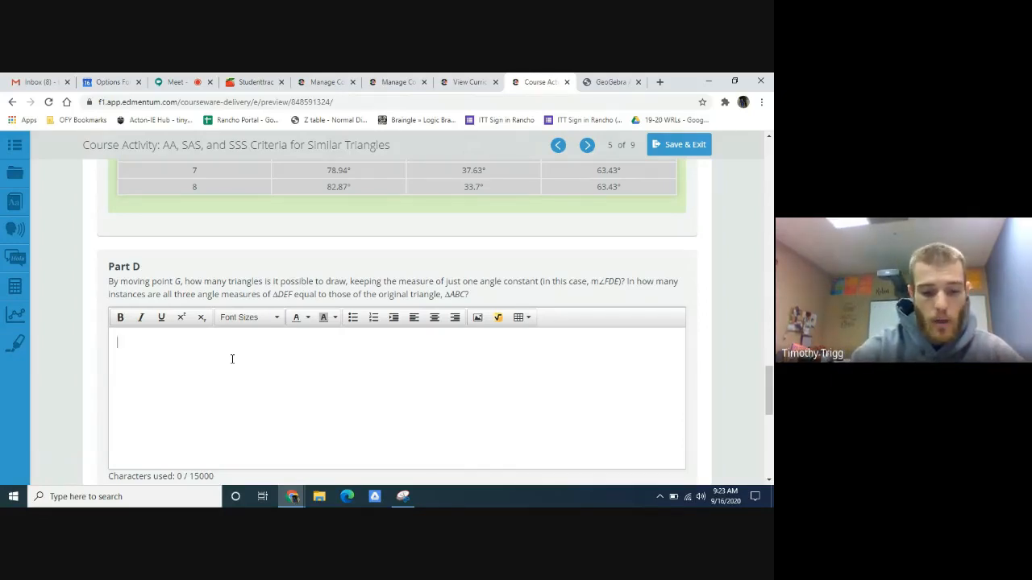
# - Switch to GeoGebra and move point G to about (-0.3, 3.9) to reshape triangle DEF
pyautogui.click(610, 82)
pyautogui.moveTo(368, 289); pyautogui.dragTo(360, 272)
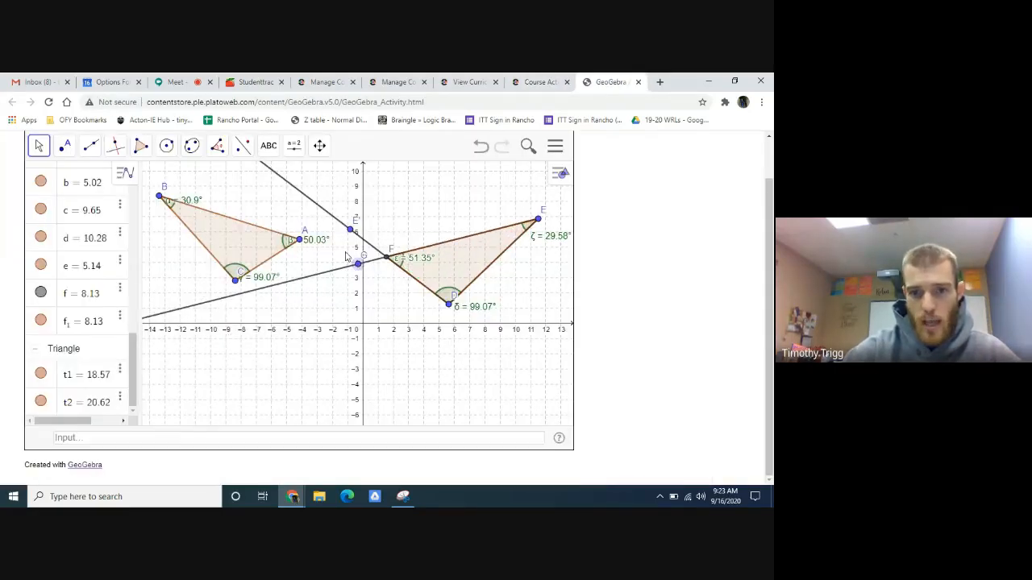
# - Switch to Edmentum and begin the Part D answer with "You will be able to produce infinitly many different triangles with different angles"
pyautogui.click(538, 82)
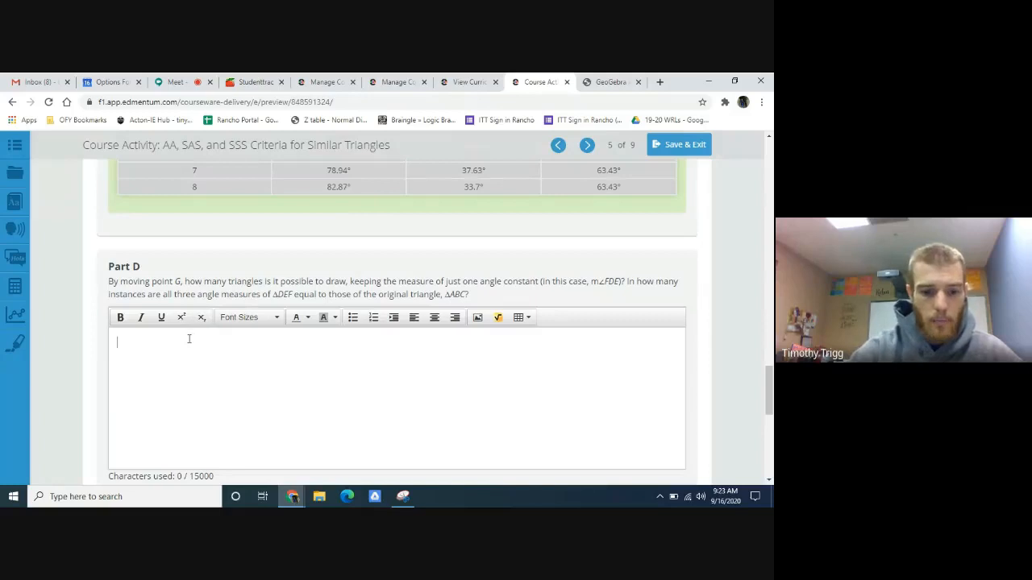
pyautogui.write('You will be ')
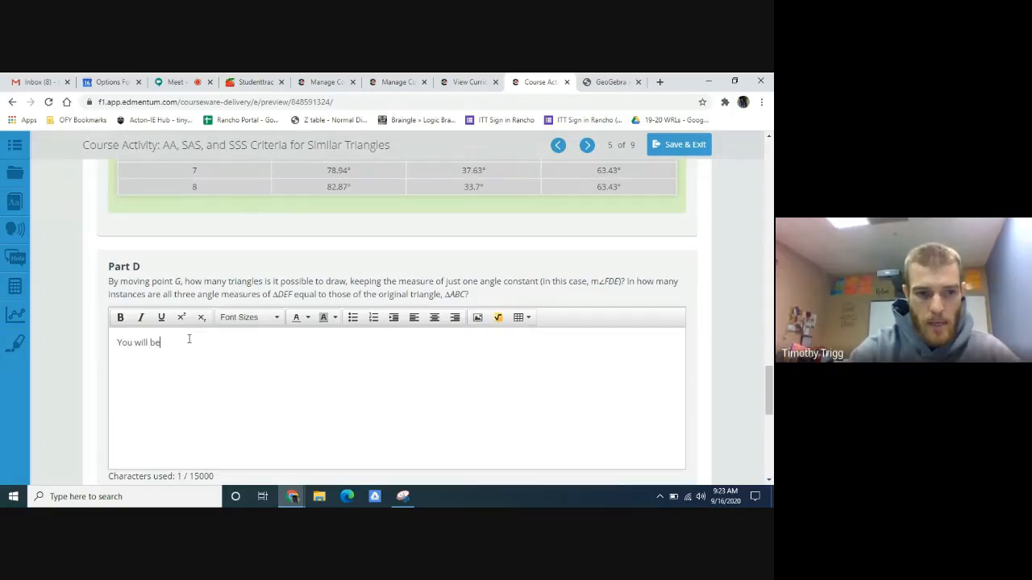
pyautogui.write('able to pr')
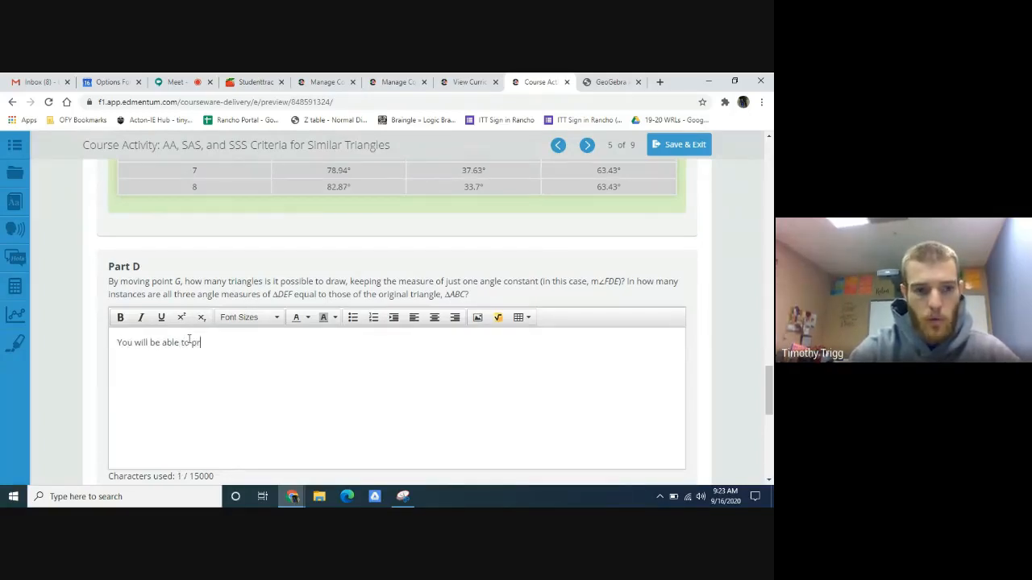
pyautogui.write('oduce in')
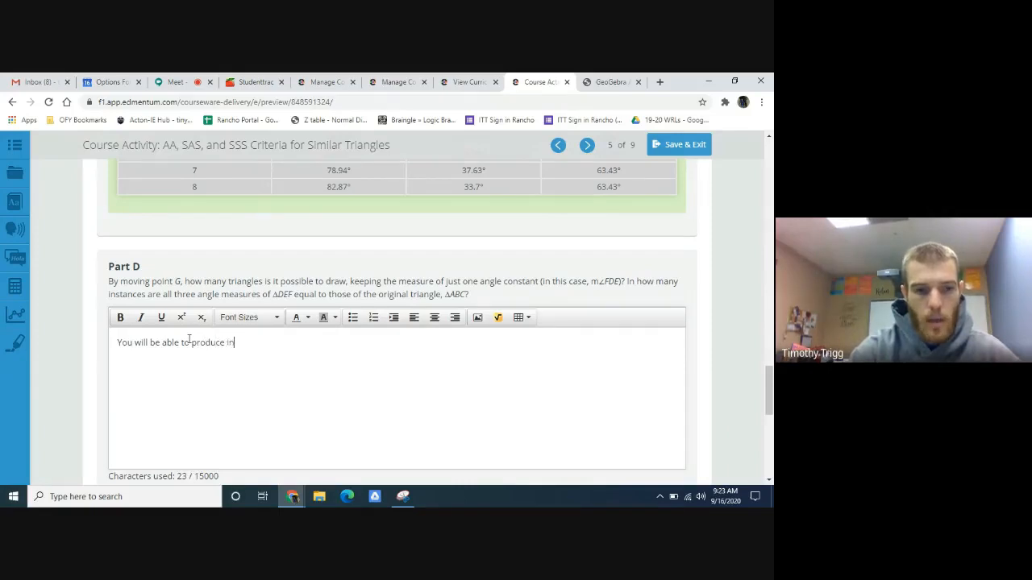
pyautogui.write('fini')
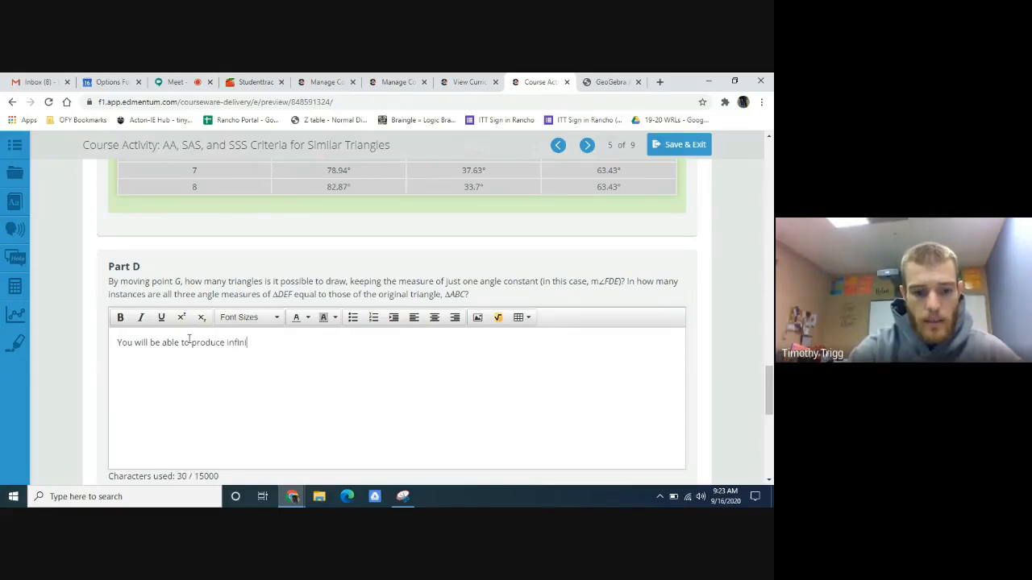
pyautogui.write('tly man')
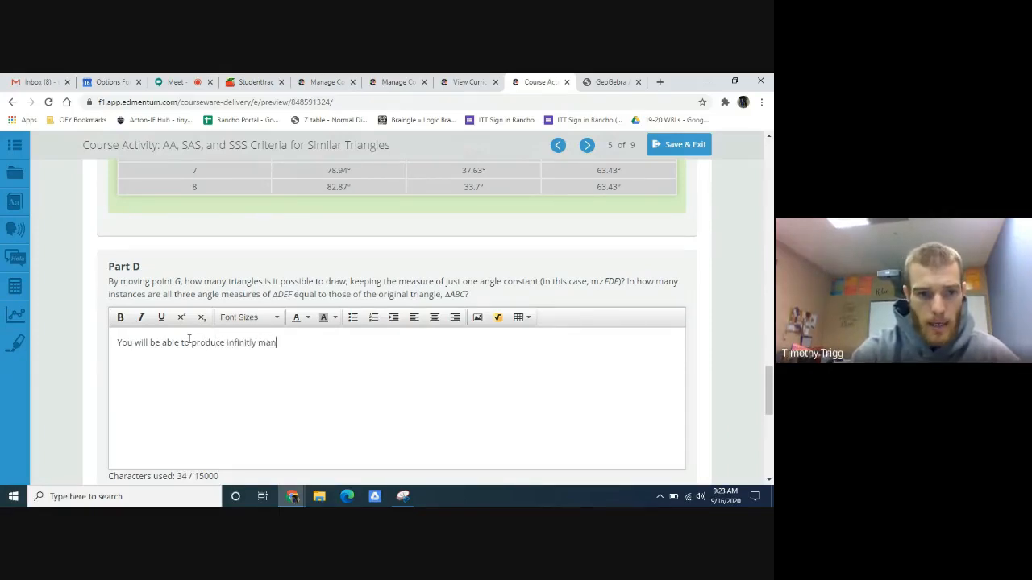
pyautogui.write('y differe')
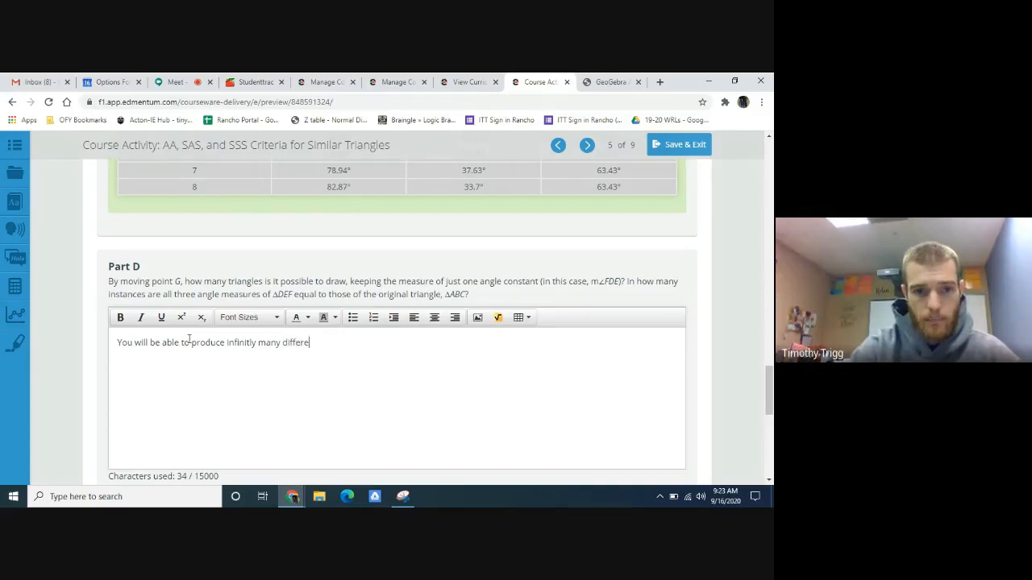
pyautogui.write('nt')
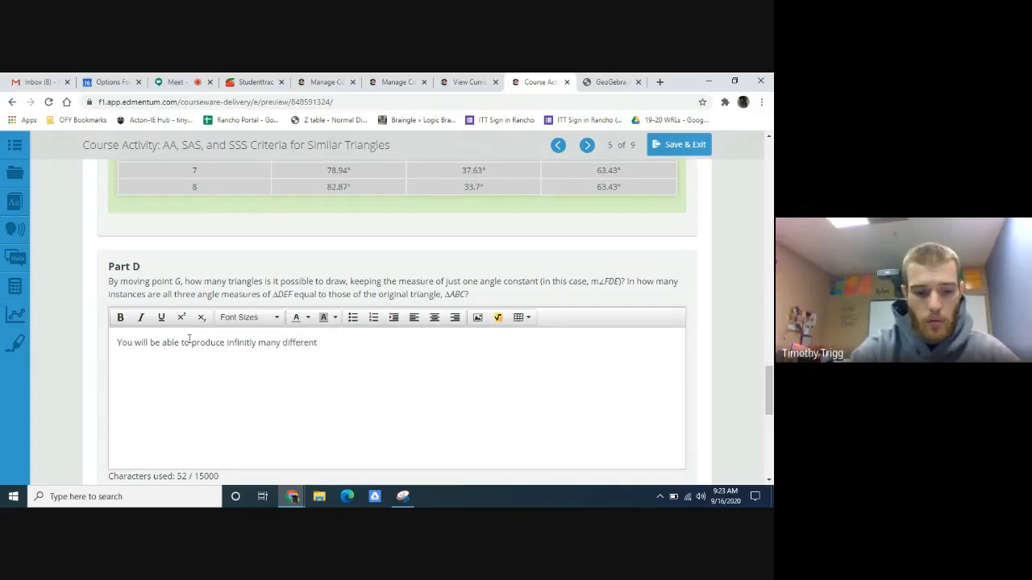
pyautogui.write(' triangles w')
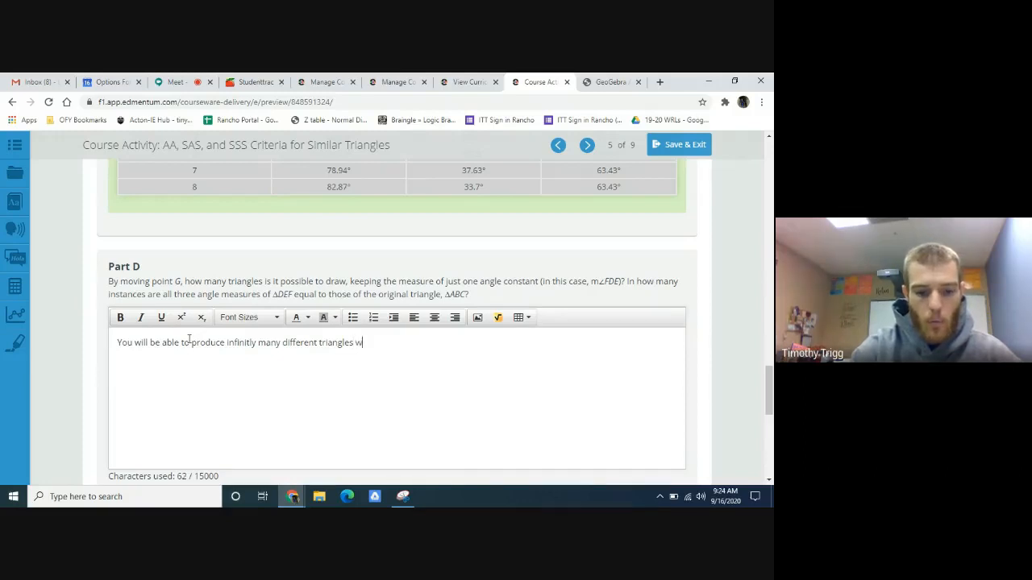
pyautogui.write('ith diffe')
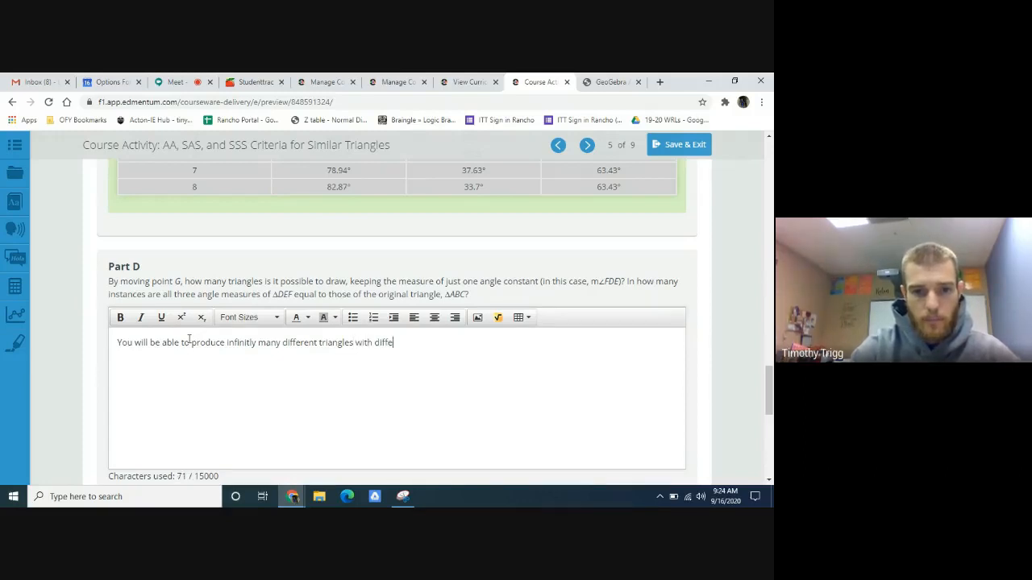
pyautogui.write('rent angles')
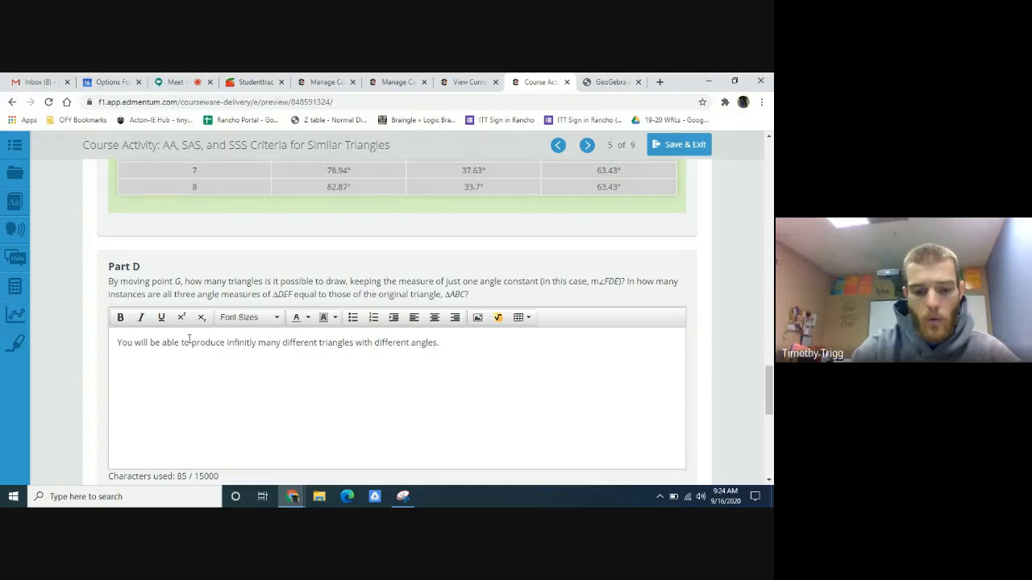
pyautogui.write('.  Only one ')
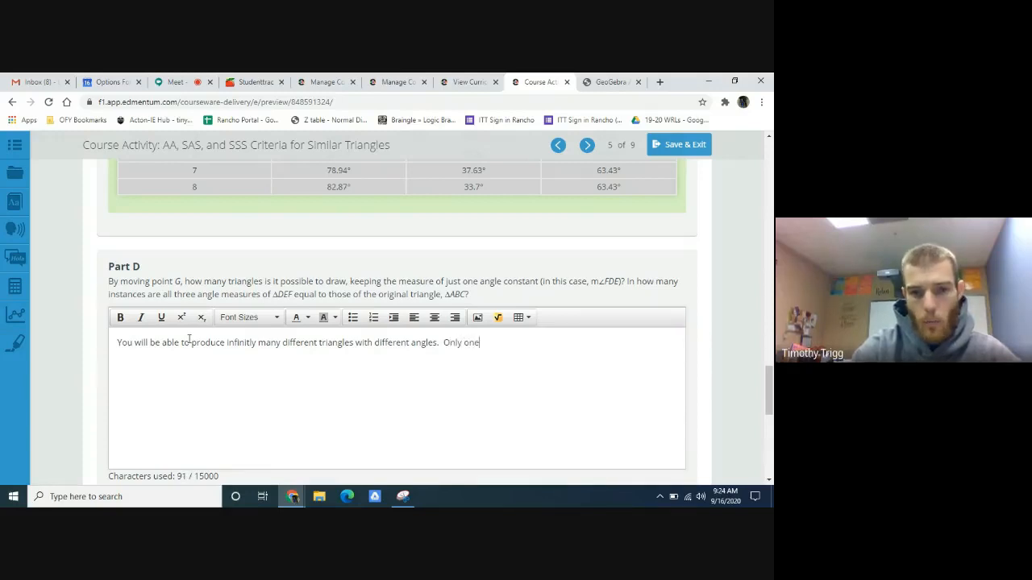
pyautogui.write('tri')
# - Complete the Part D answer with the sentence "Only one of those triangles will be congruent to triangle ABC."
pyautogui.press('BackSpace')
pyautogui.press('BackSpace')
pyautogui.press('BackSpace')
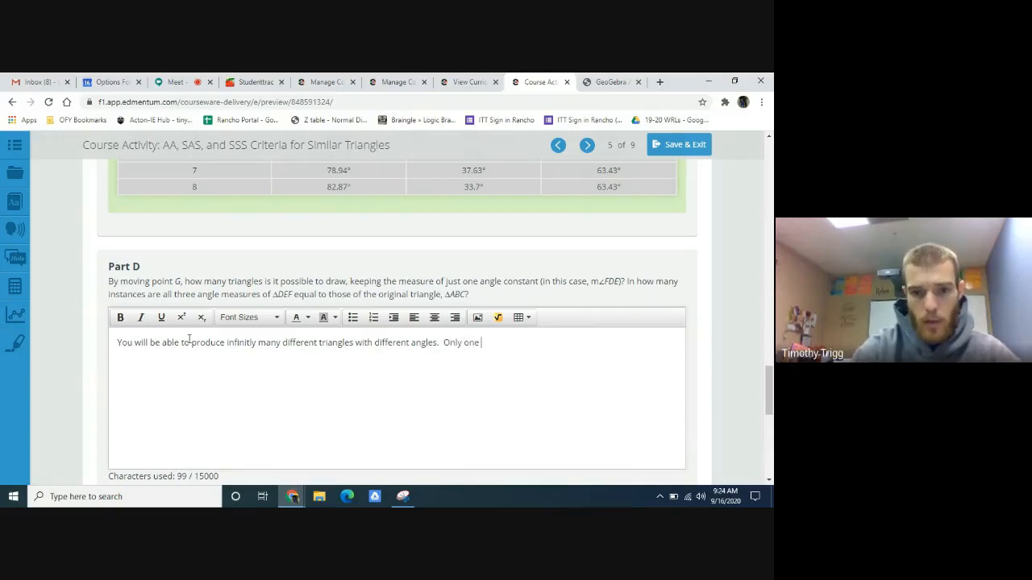
pyautogui.write('of the')
pyautogui.press('BackSpace')
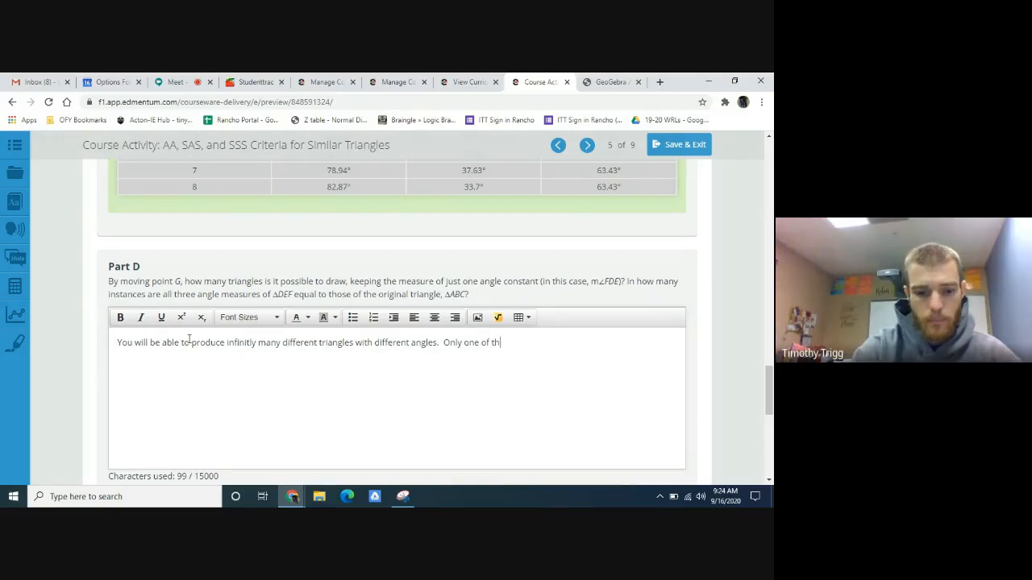
pyautogui.write('ose tria')
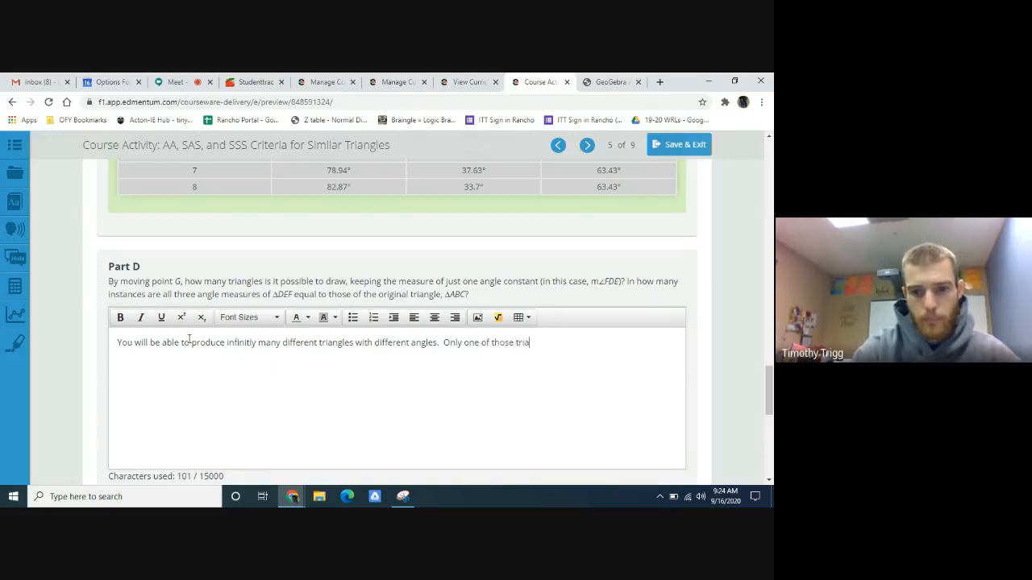
pyautogui.write('ngles will be ')
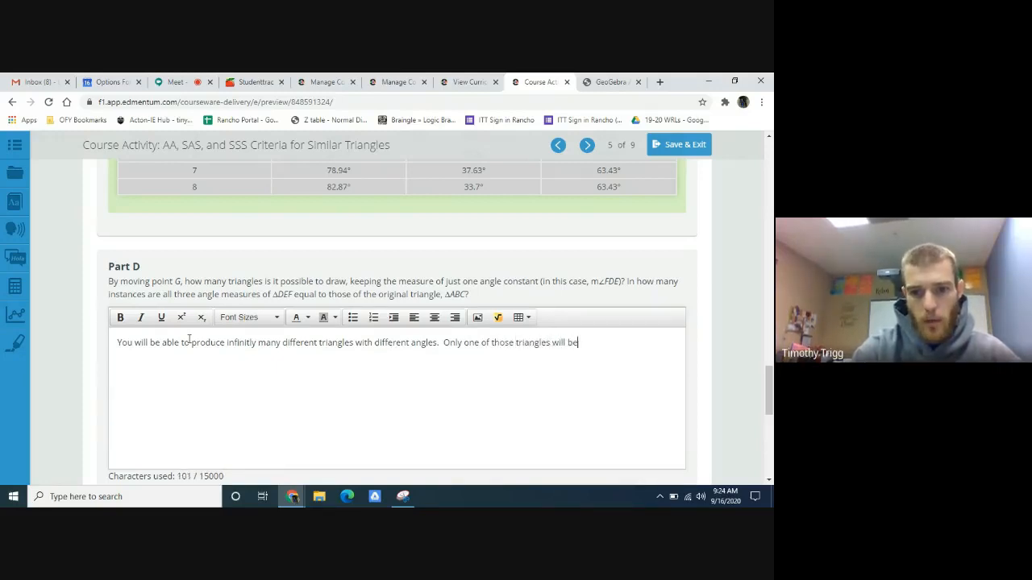
pyautogui.write('con')
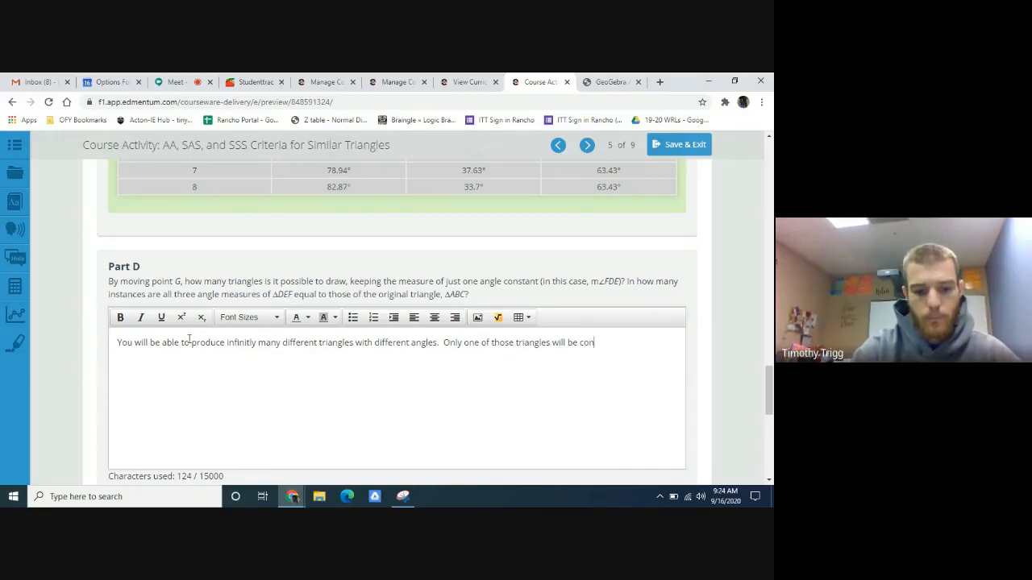
pyautogui.write('gruent to')
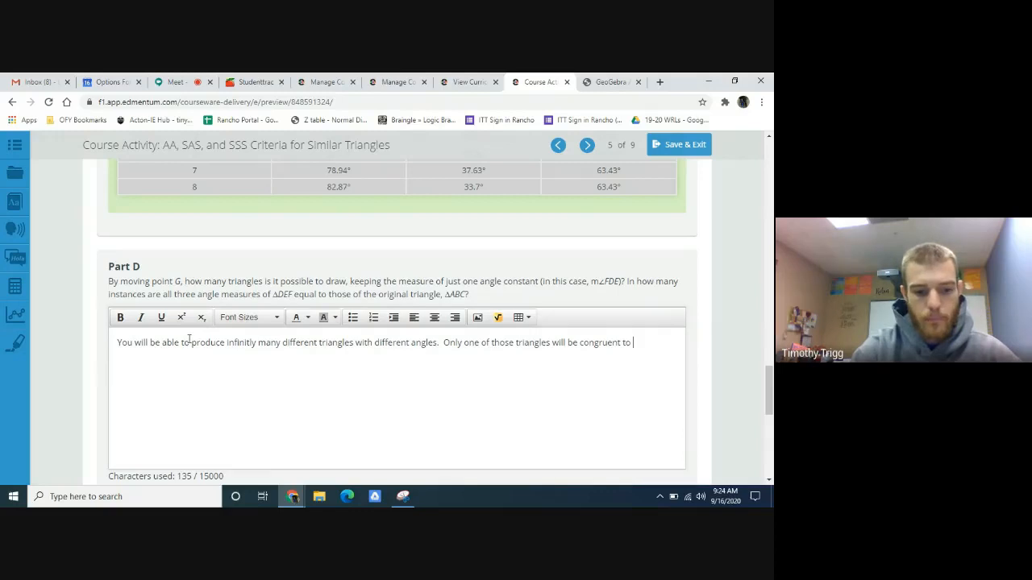
pyautogui.write(' triangle')
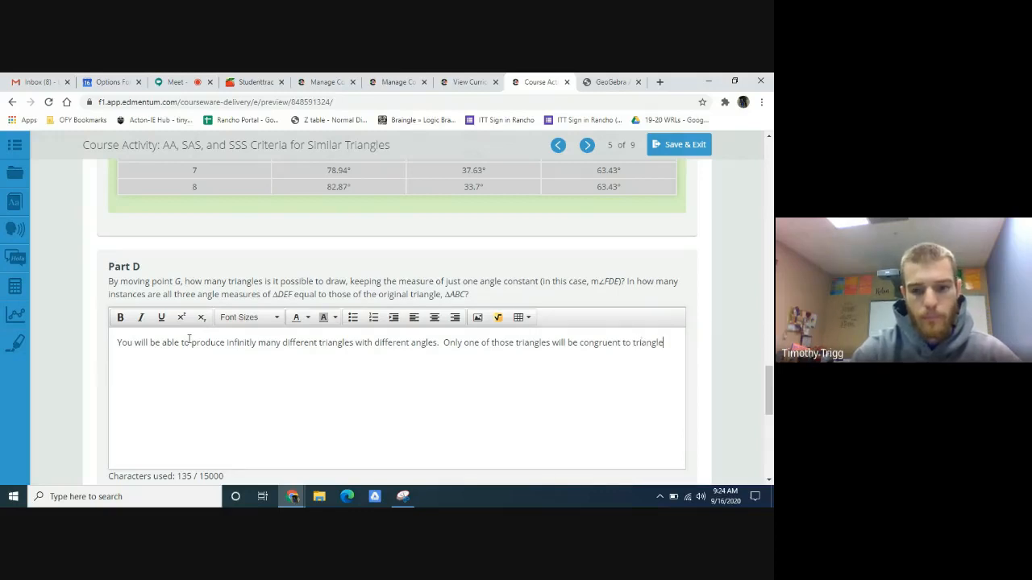
pyautogui.write(' AB')
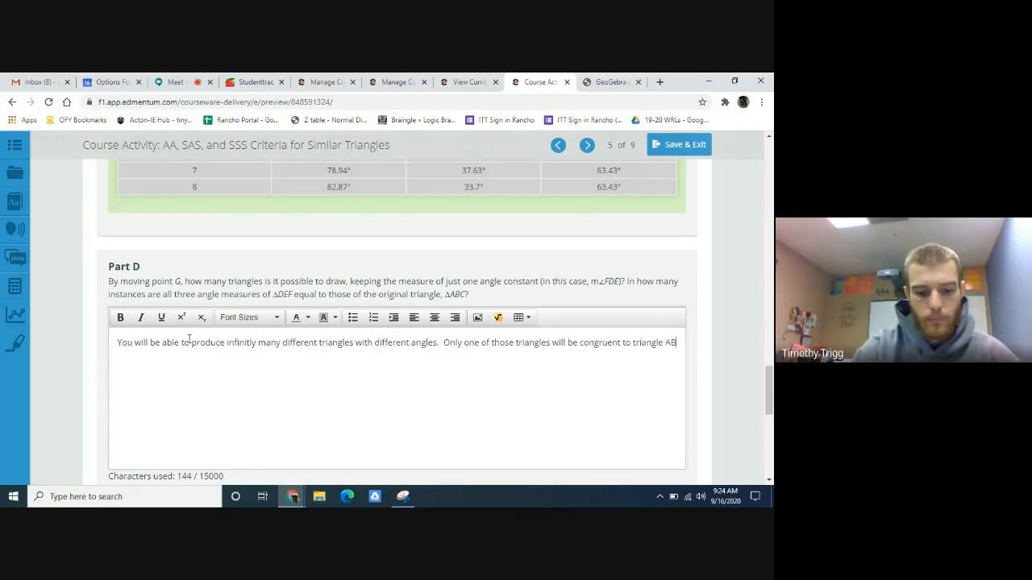
pyautogui.write('C.')
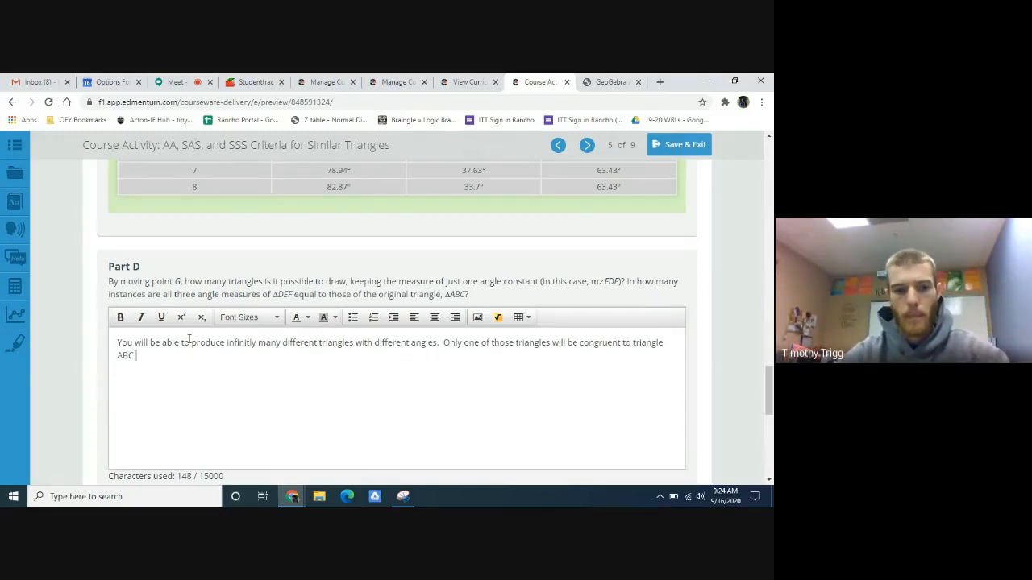
# - Read the Part E question, then switch to GeoGebra and move point G to about (0.7, 1.4)
pyautogui.scroll(-5, 242, 355)
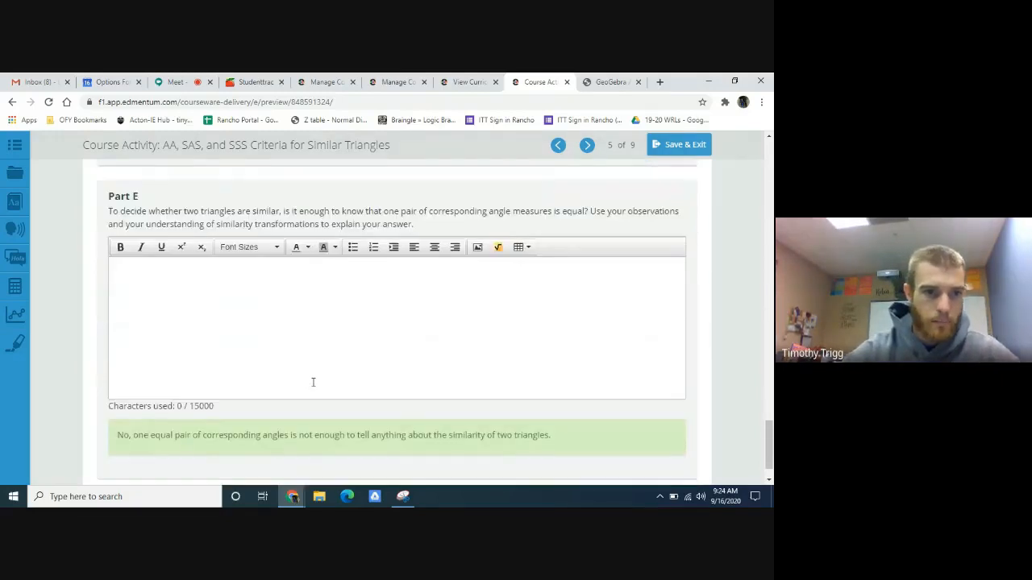
pyautogui.scroll(1, 312, 382)
pyautogui.scroll(-1, 313, 382)
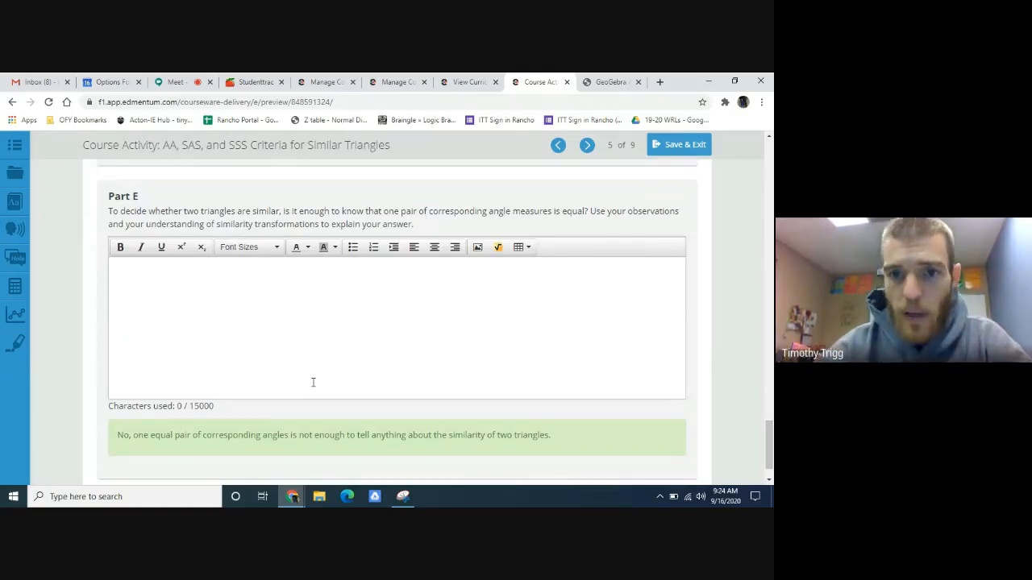
pyautogui.click(588, 81)
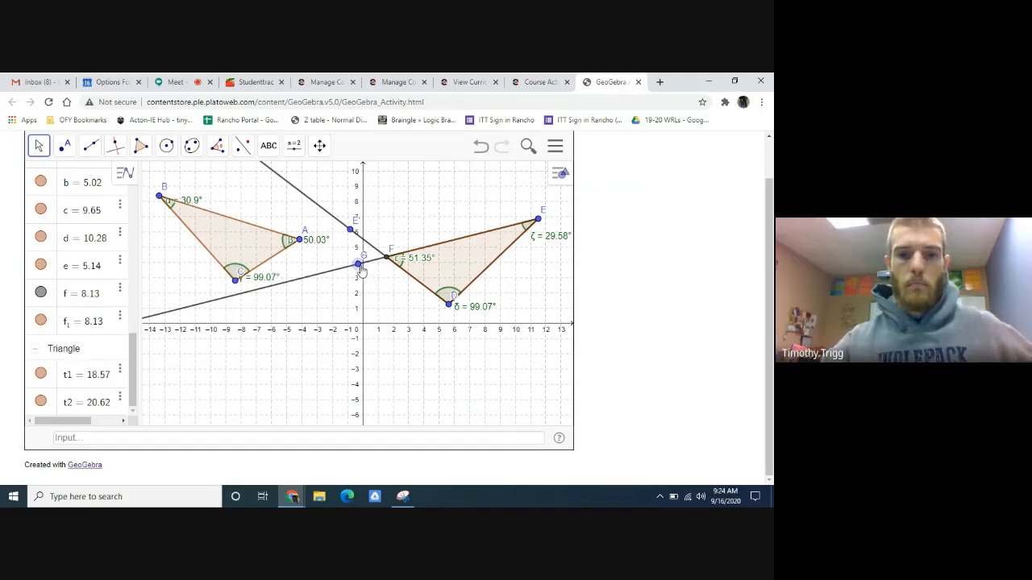
pyautogui.moveTo(357, 264); pyautogui.dragTo(374, 302)
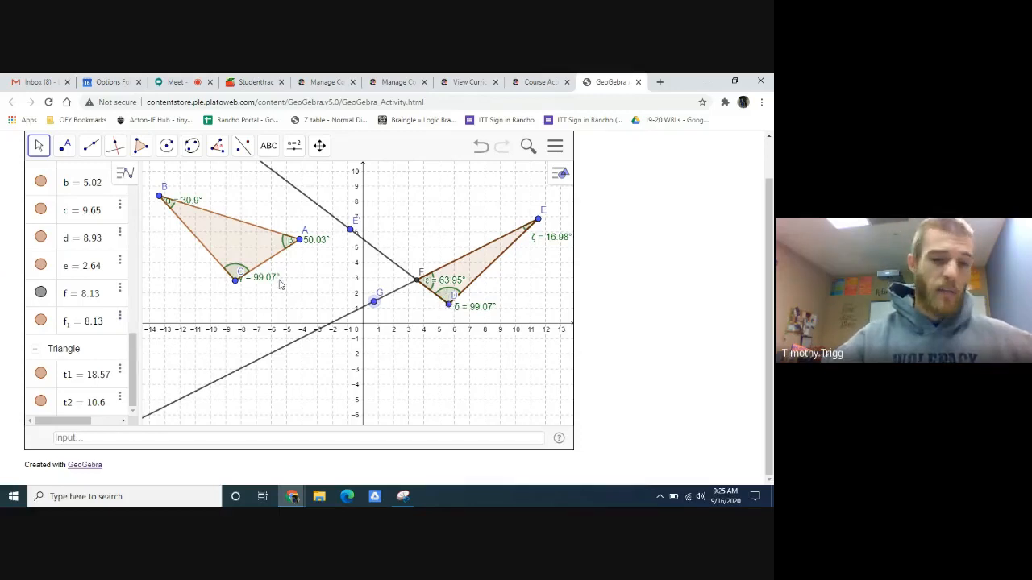
# - Switch back to Edmentum and review the Part E question together with the sample answers for Parts D and E
pyautogui.click(539, 81)
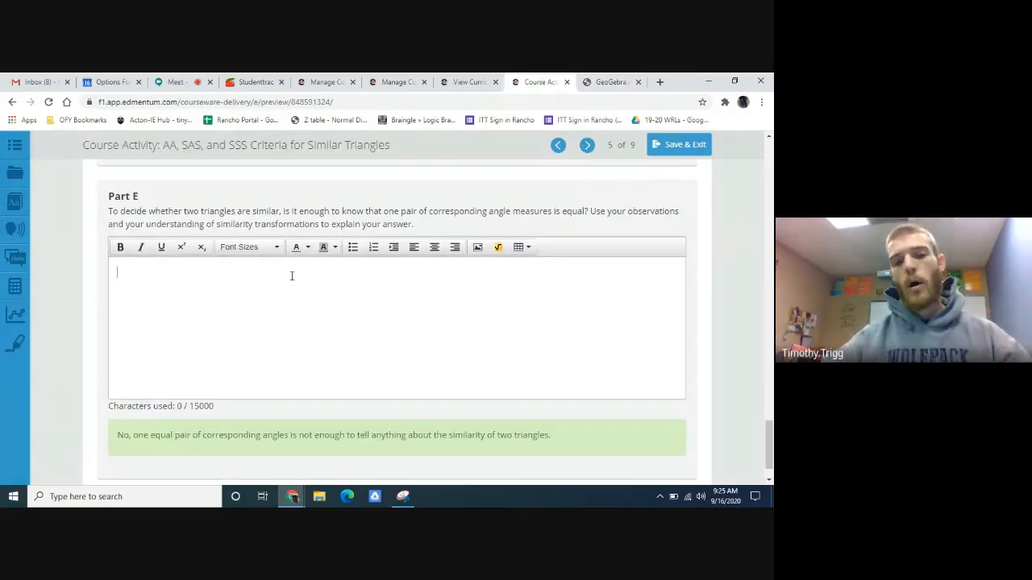
pyautogui.scroll(1, 292, 276)
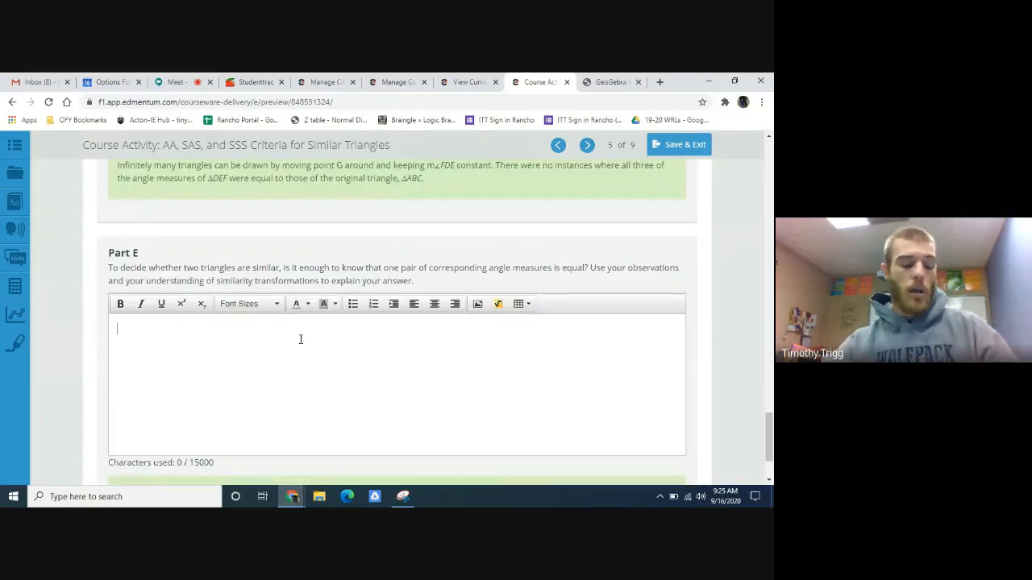
pyautogui.click(300, 340)
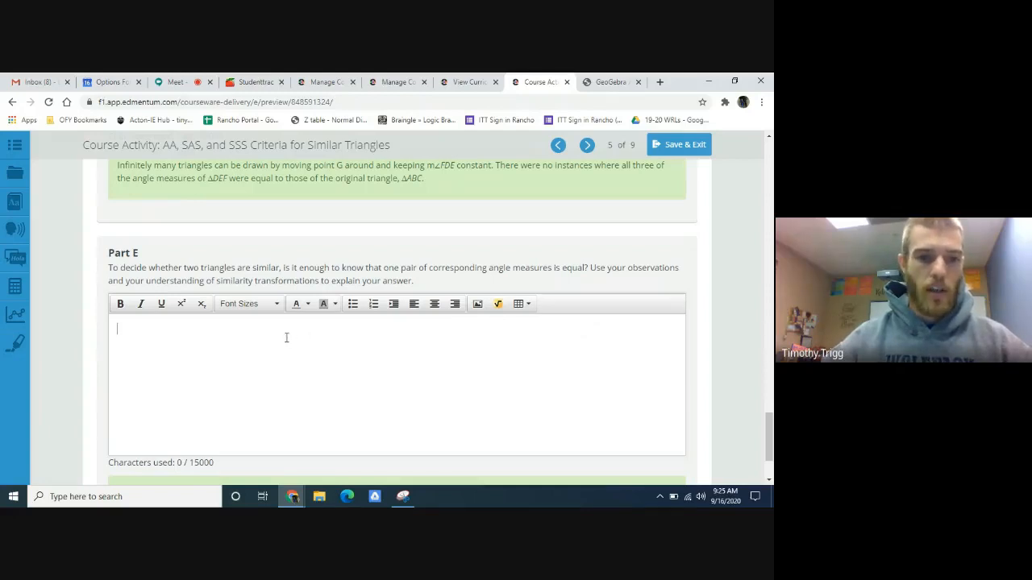
pyautogui.scroll(-1, 291, 355)
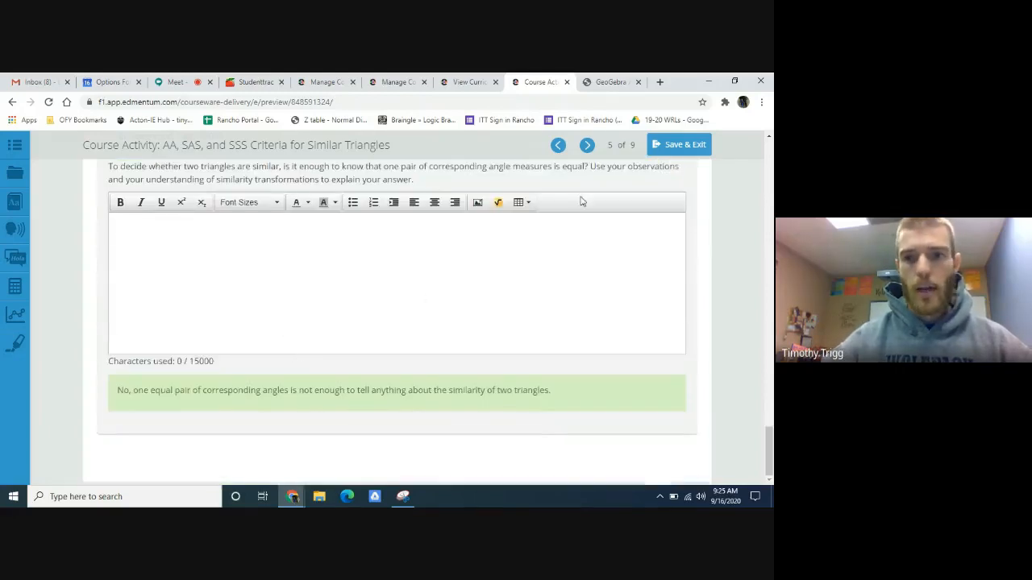
# - Advance to page 6, AA Criterion for Similar Triangles, Part 2, read Part A and check triangle ABC in GeoGebra
pyautogui.click(587, 144)
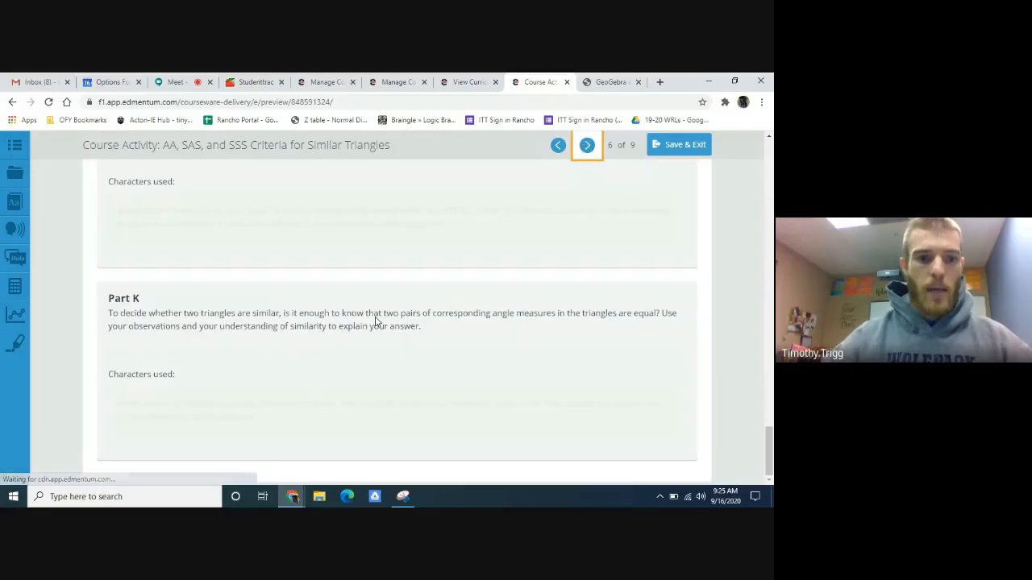
pyautogui.scroll(20, 375, 315)
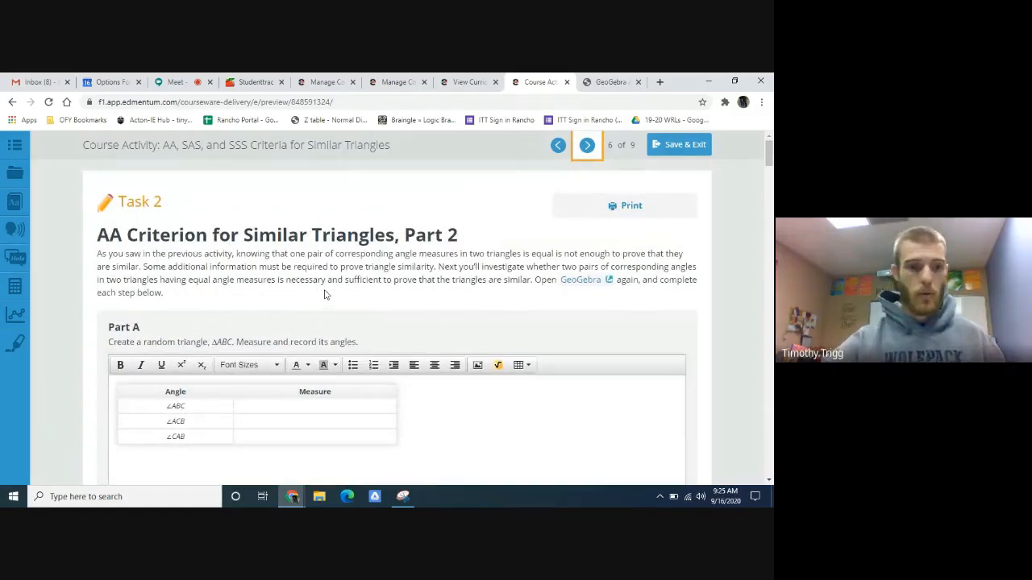
pyautogui.scroll(-3, 324, 300)
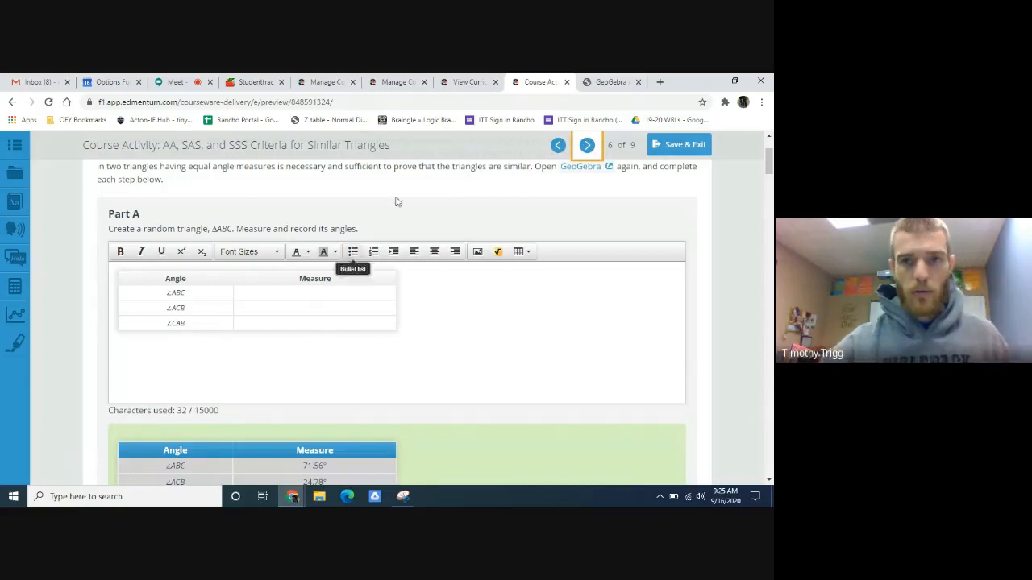
pyautogui.click(613, 83)
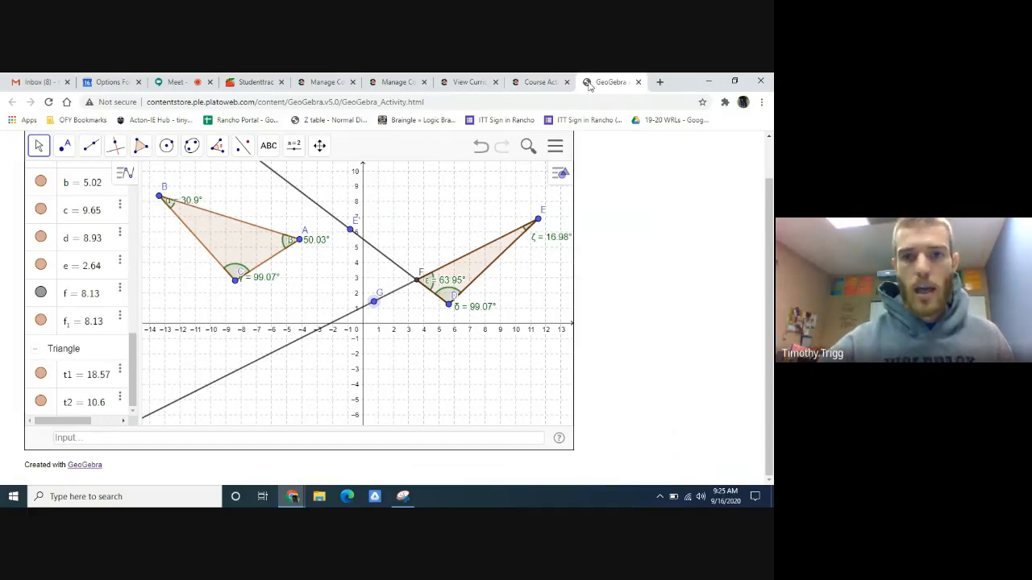
pyautogui.click(538, 81)
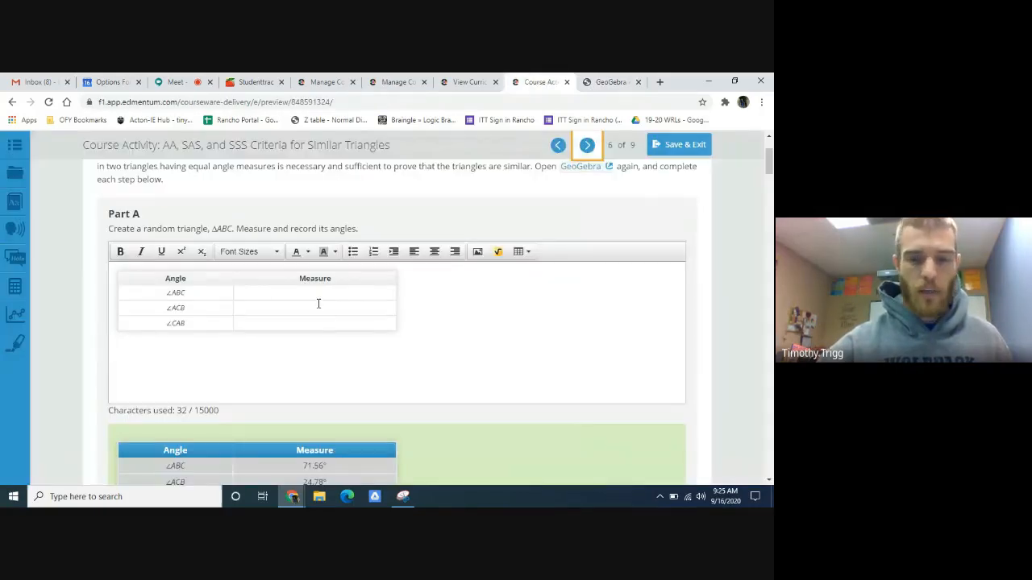
# - Review the Part A sample answer and the Part B instructions for copying triangle ABC, then switch to GeoGebra
pyautogui.scroll(-5, 471, 320)
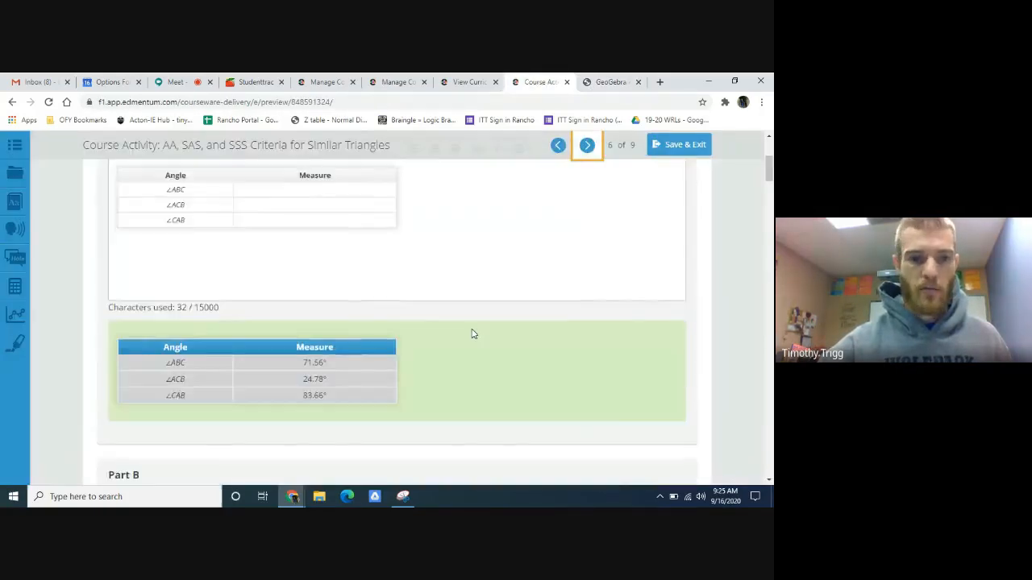
pyautogui.scroll(1, 417, 371)
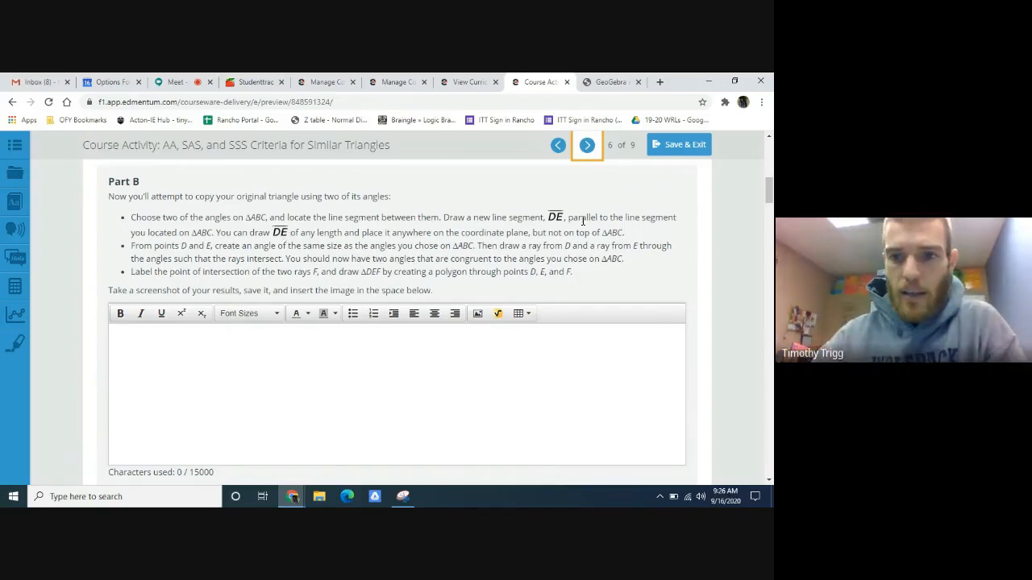
pyautogui.click(600, 81)
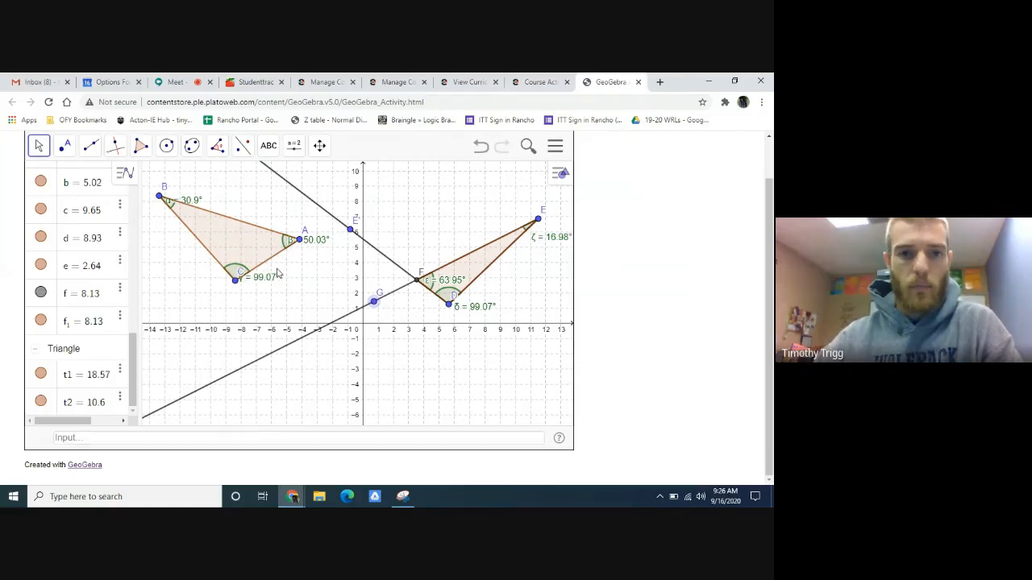
# - Undo the second triangle's construction, including its rays, angles and segment DE, back to triangle ABC with its measured angles
pyautogui.click(481, 149)
pyautogui.click(482, 149)
pyautogui.click(481, 149)
pyautogui.click(481, 149)
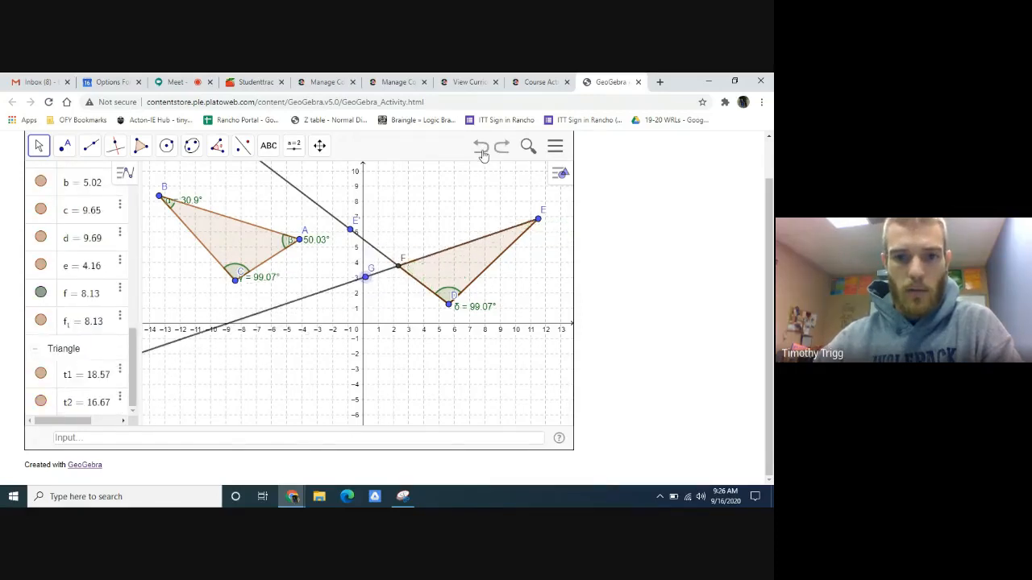
pyautogui.click(481, 149)
pyautogui.click(482, 150)
pyautogui.click(481, 149)
pyautogui.click(481, 149)
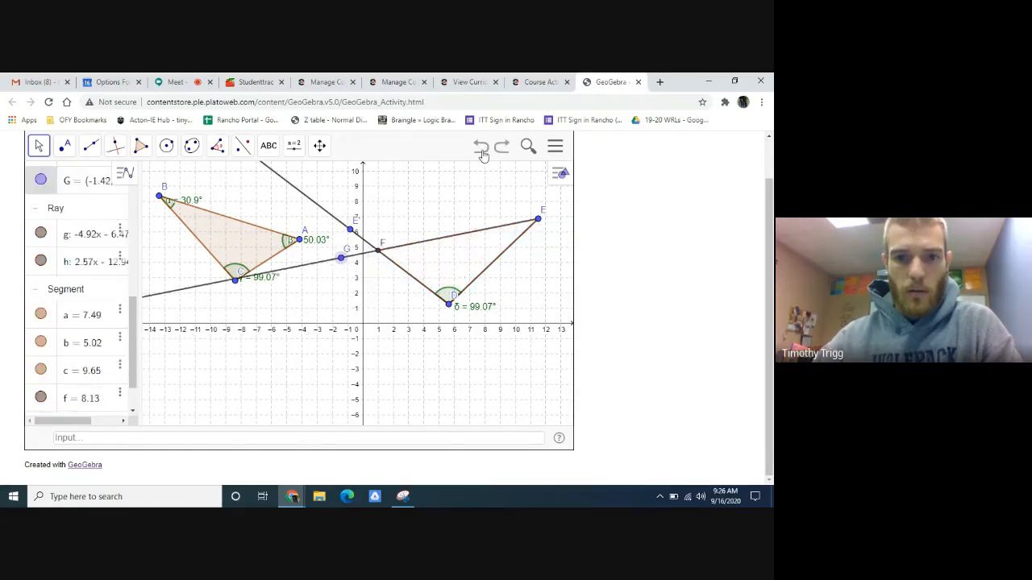
pyautogui.click(481, 150)
pyautogui.click(481, 149)
pyautogui.click(482, 149)
pyautogui.click(481, 149)
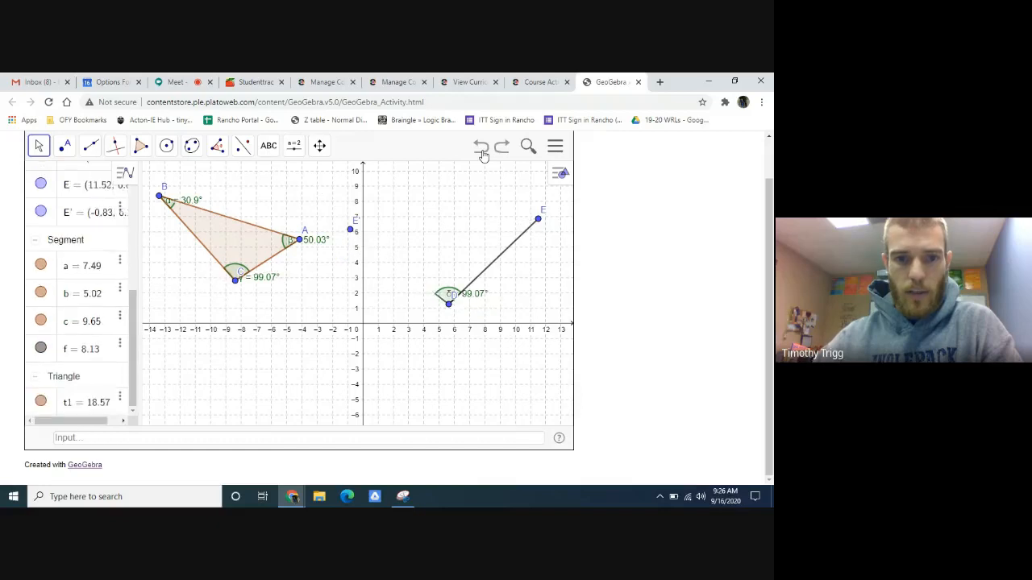
pyautogui.click(481, 149)
pyautogui.click(481, 149)
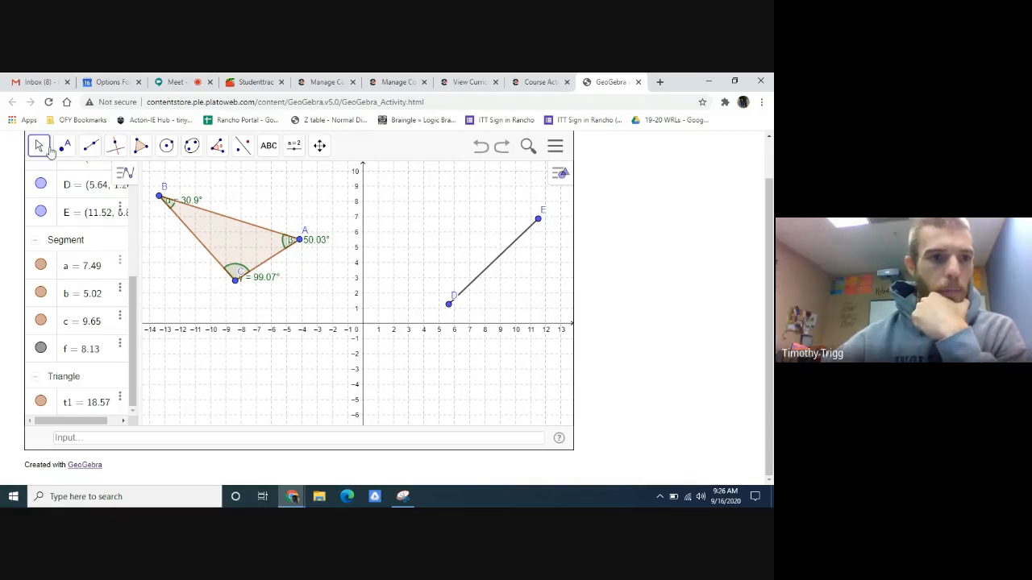
pyautogui.click(482, 149)
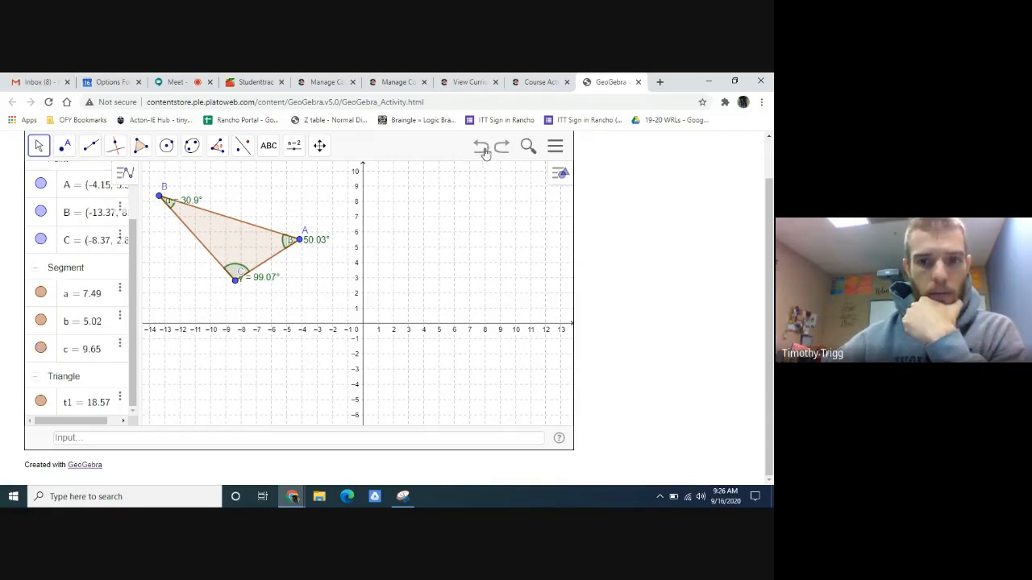
# - Place a new point D beside triangle ABC and move it to (10, 5)
pyautogui.click(66, 146)
pyautogui.click(449, 309)
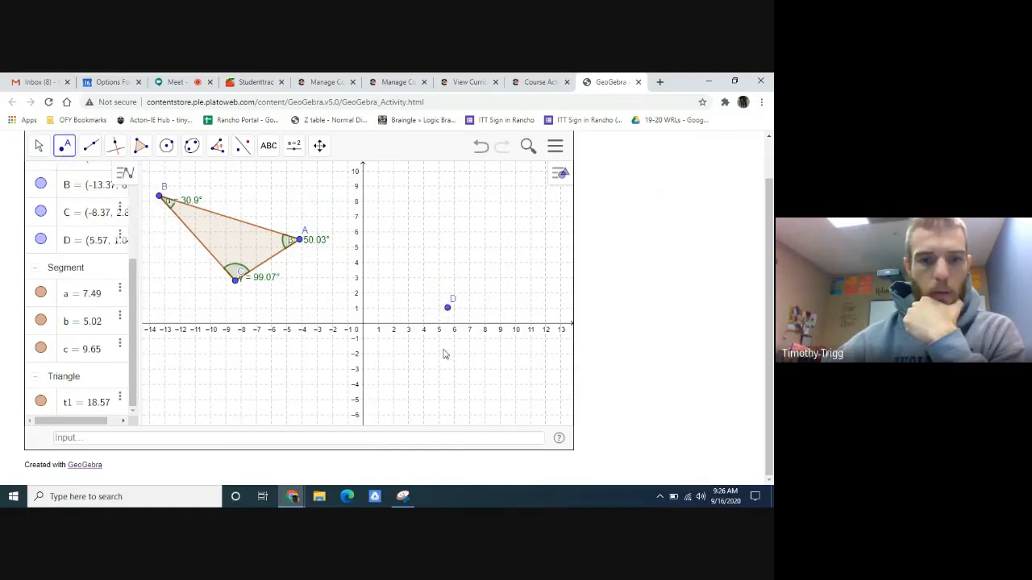
pyautogui.press('Escape')
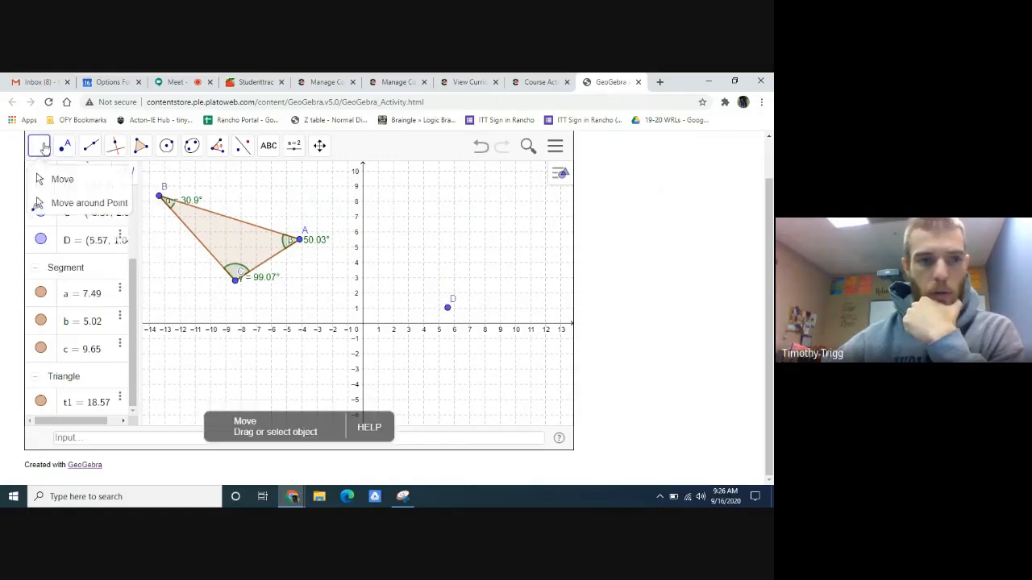
pyautogui.moveTo(453, 312); pyautogui.dragTo(518, 249)
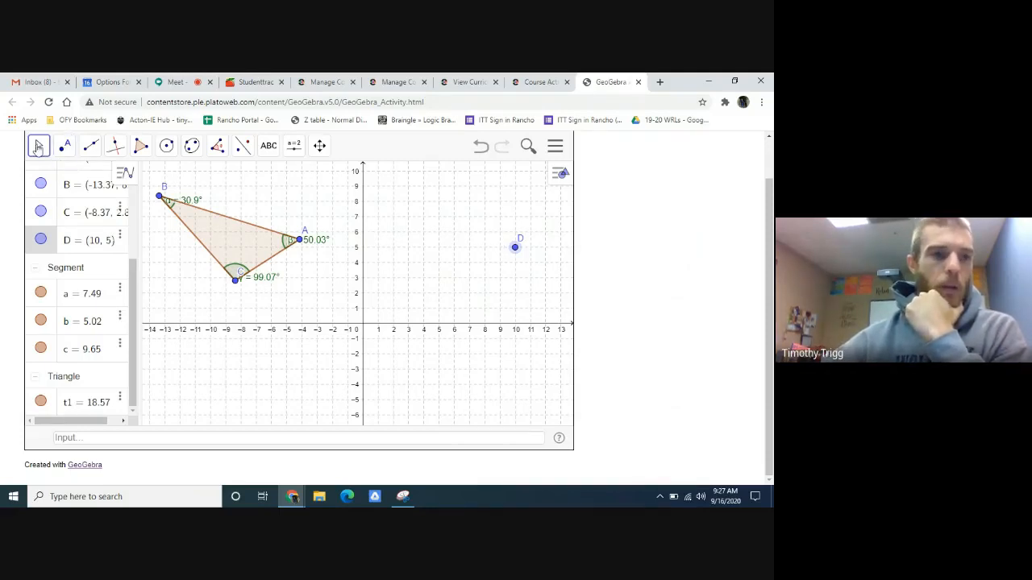
# - Draw a line through point D parallel to side AC of triangle ABC
pyautogui.click(115, 147)
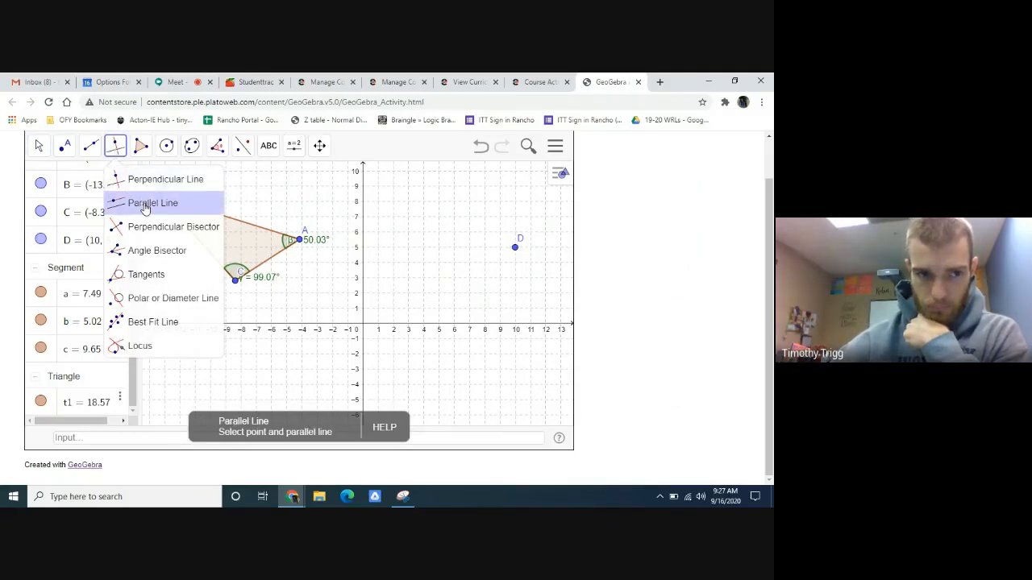
pyautogui.click(145, 206)
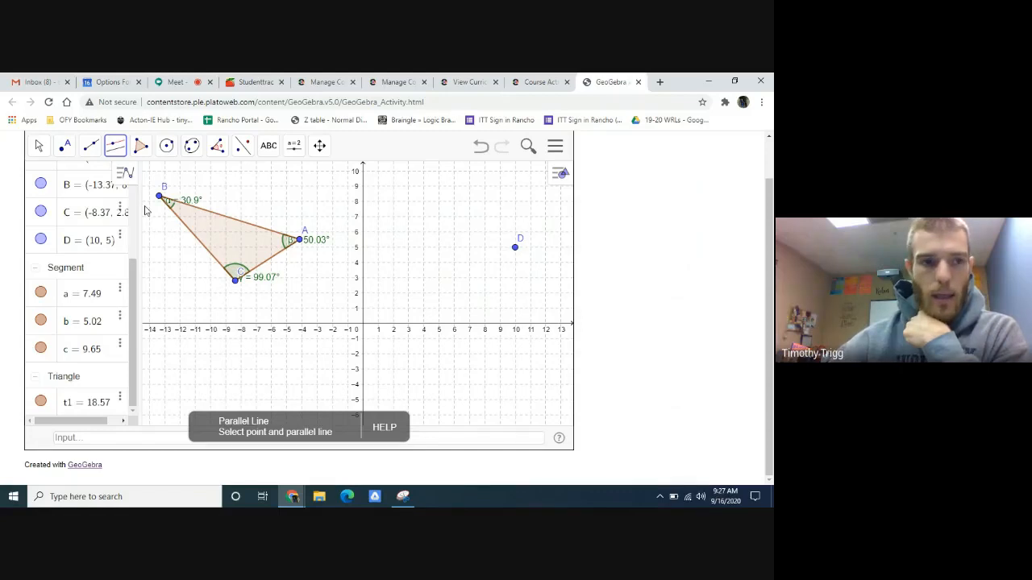
pyautogui.click(85, 151)
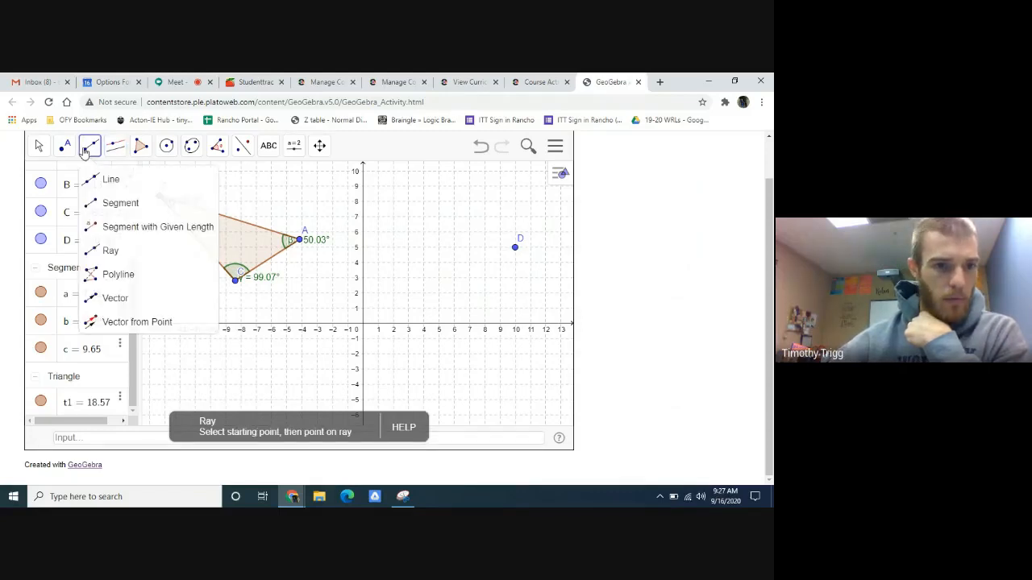
pyautogui.click(86, 150)
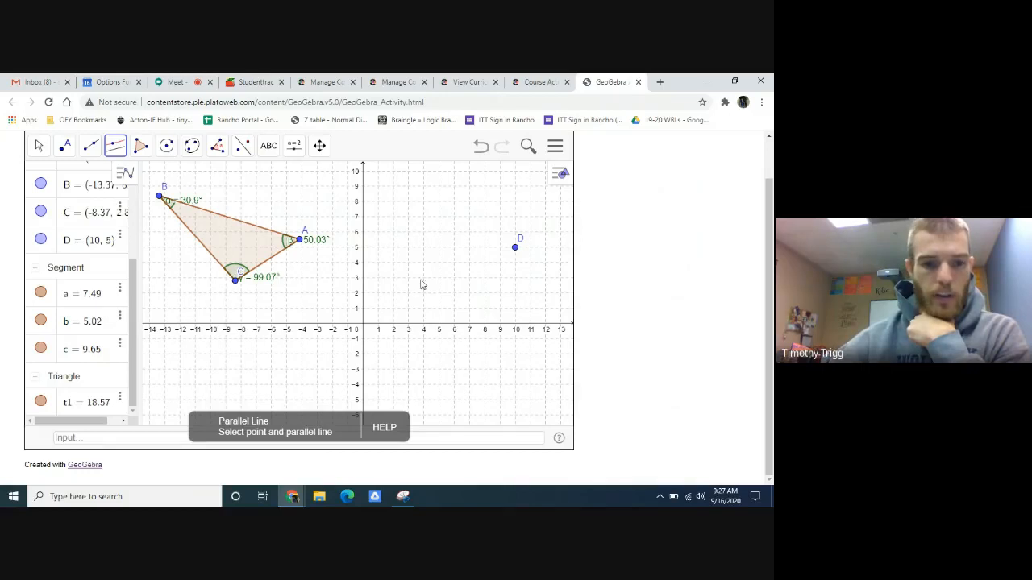
pyautogui.click(516, 249)
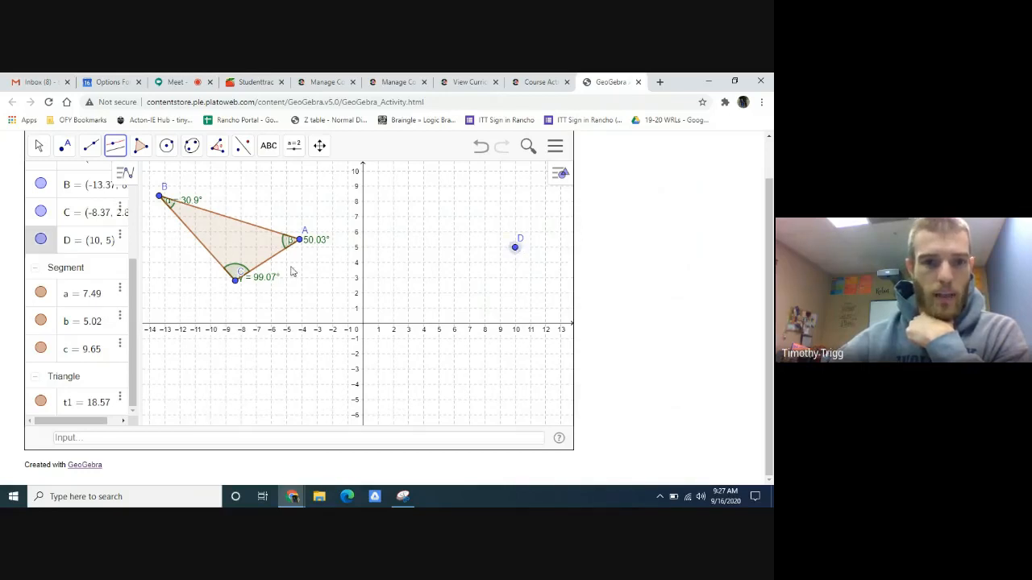
pyautogui.click(266, 269)
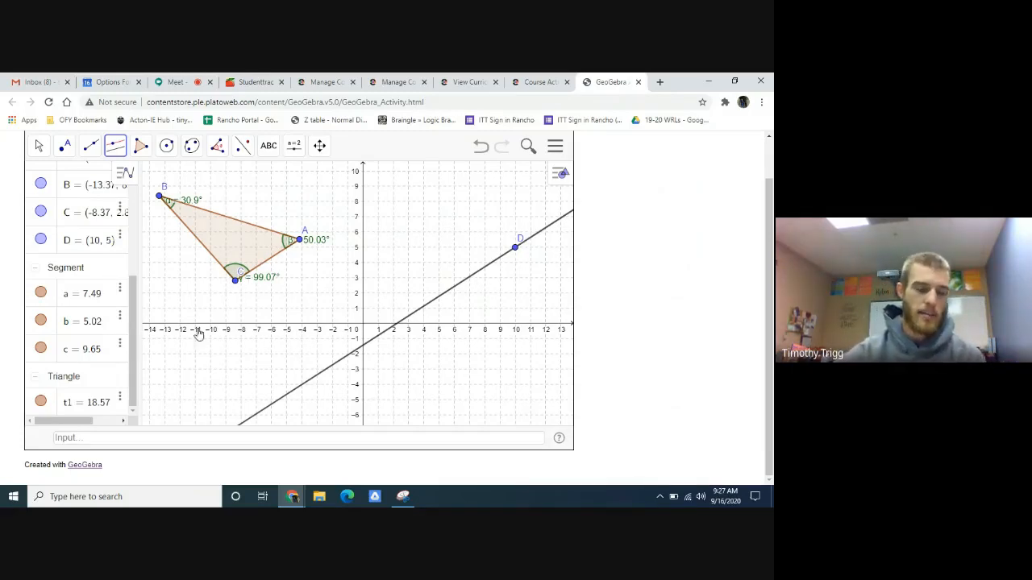
# - Place point E on the parallel line at about (3.6, 0.88), then recheck the Part B instructions in Edmentum and return to GeoGebra
pyautogui.click(65, 152)
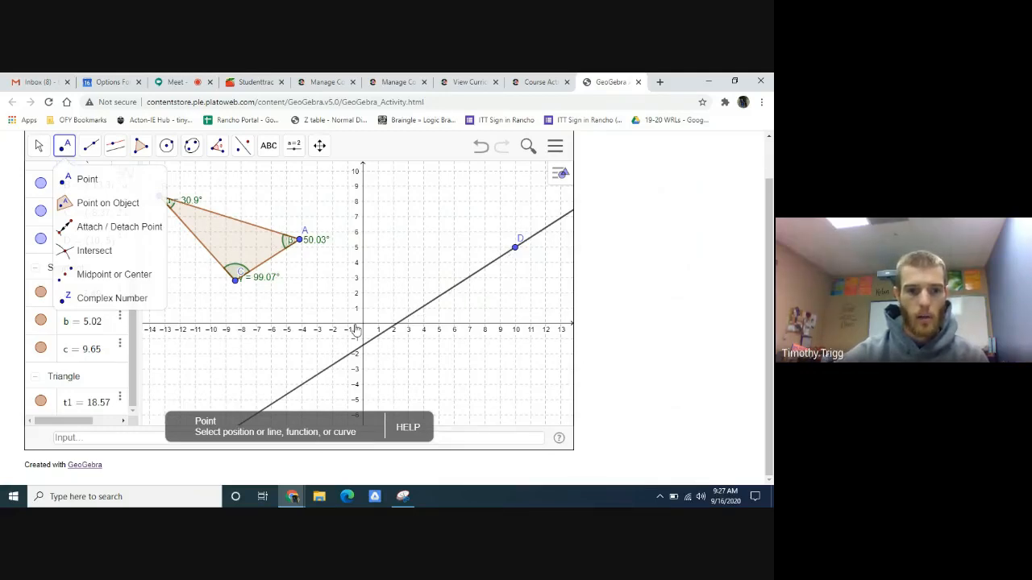
pyautogui.click(418, 311)
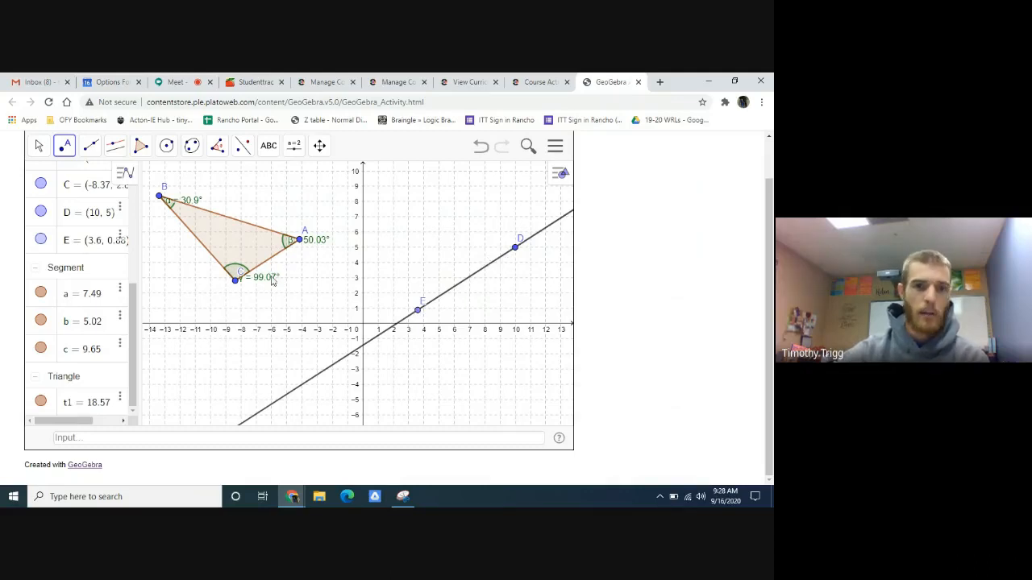
pyautogui.click(544, 84)
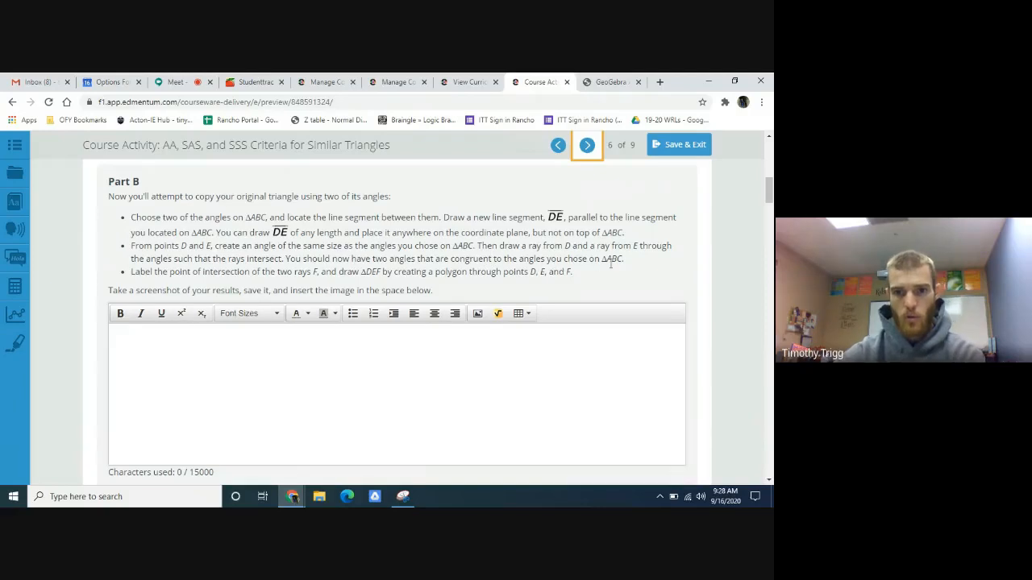
pyautogui.click(610, 81)
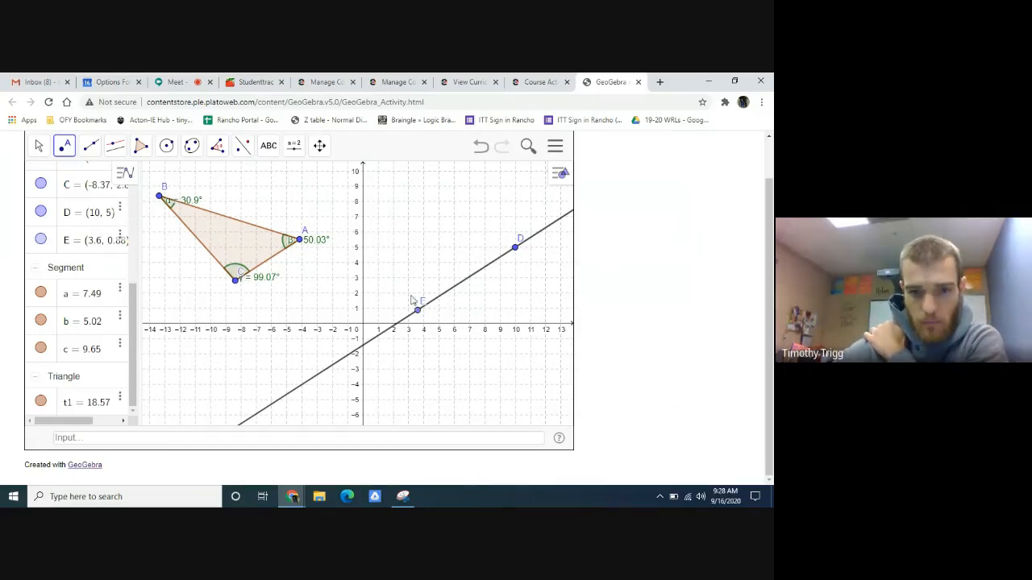
# - Try to construct a 99.07° counterclockwise angle with leg point E and a vertex on the parallel line, then undo it
pyautogui.click(218, 149)
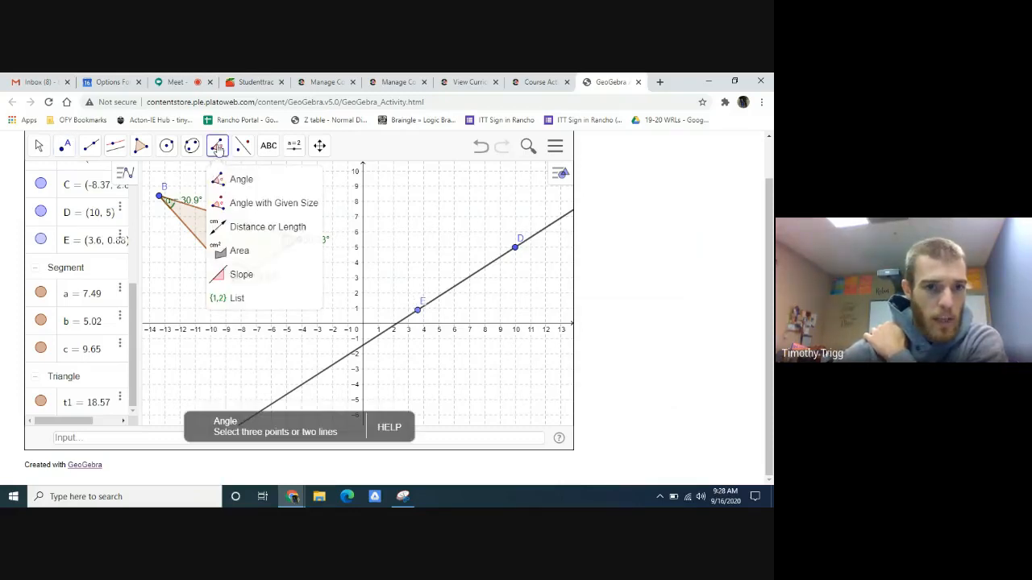
pyautogui.click(243, 207)
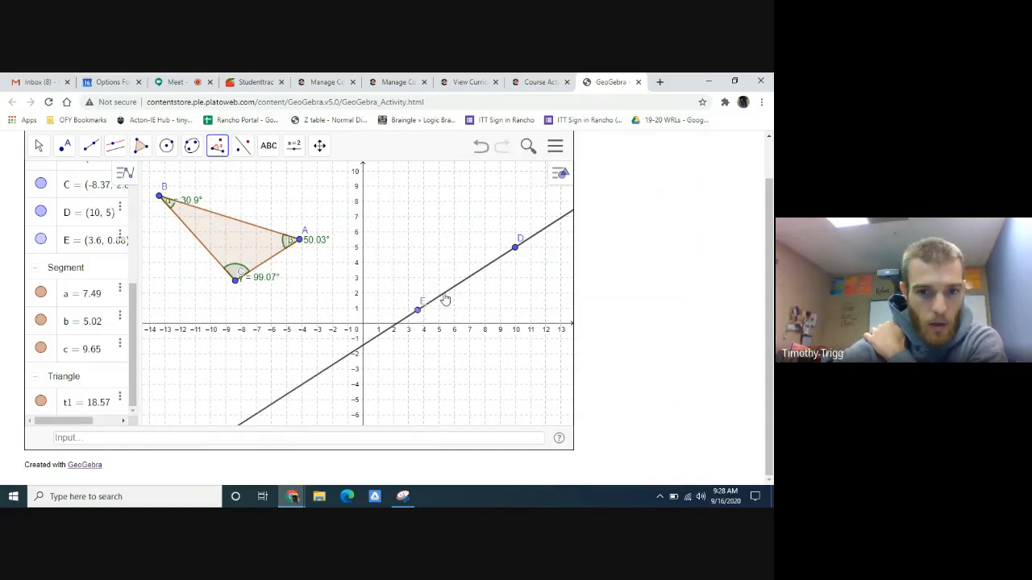
pyautogui.click(443, 293)
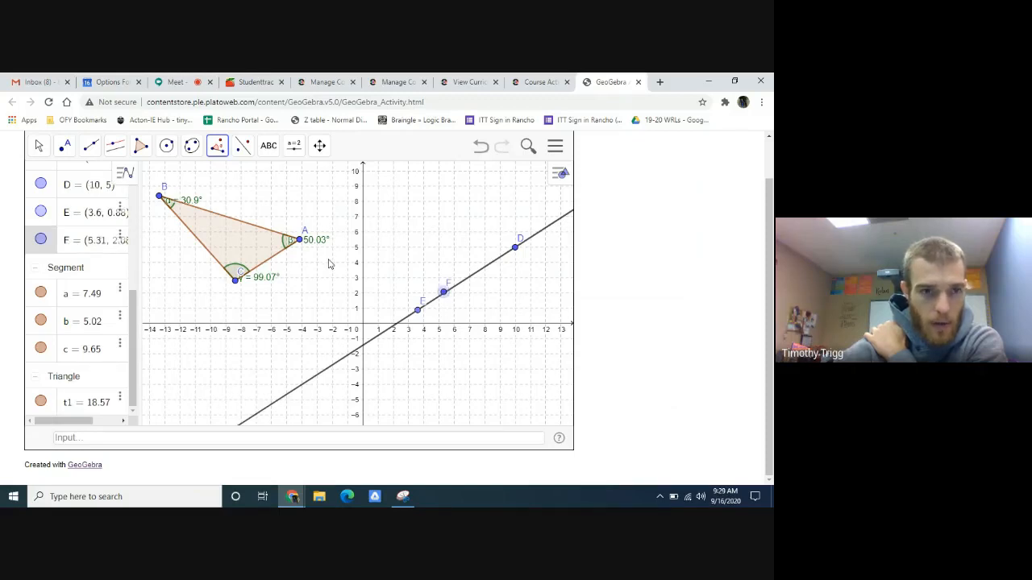
pyautogui.click(481, 146)
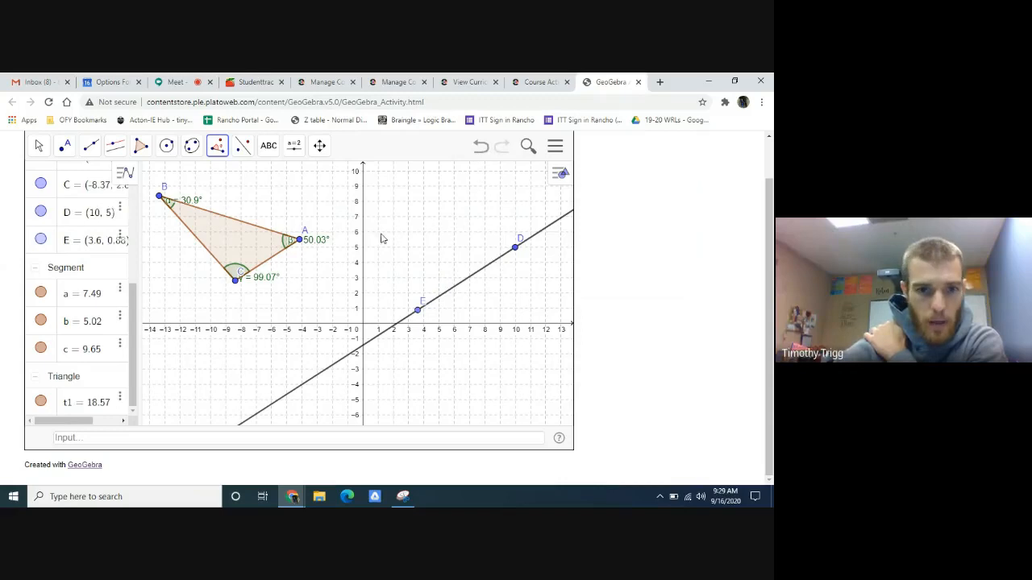
pyautogui.click(417, 311)
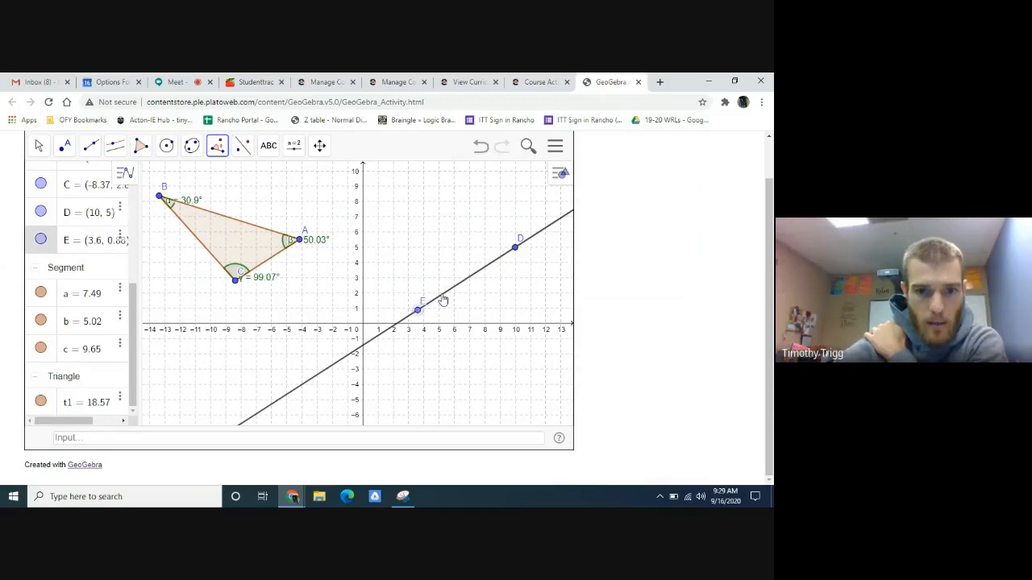
pyautogui.click(442, 299)
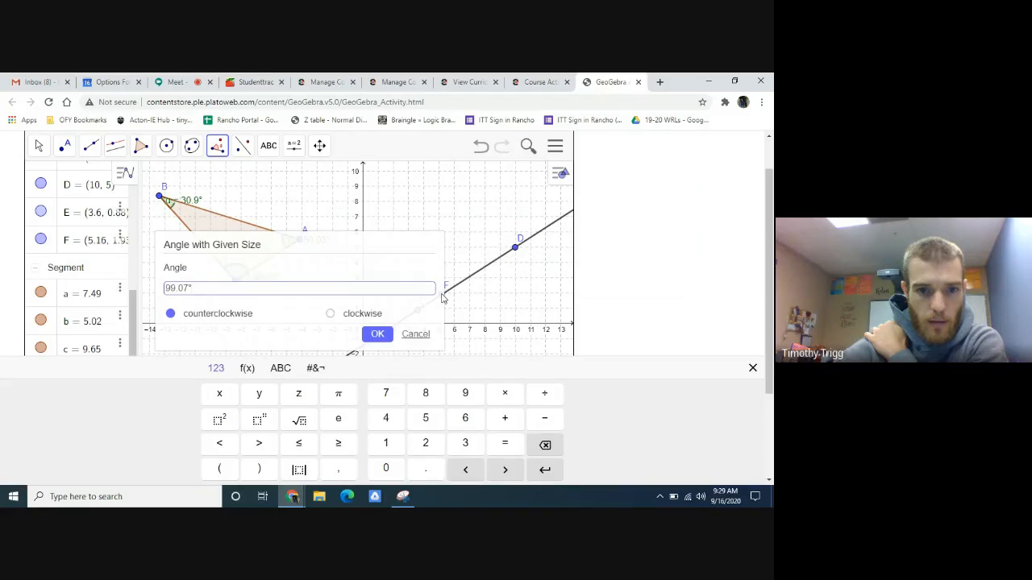
pyautogui.click(387, 337)
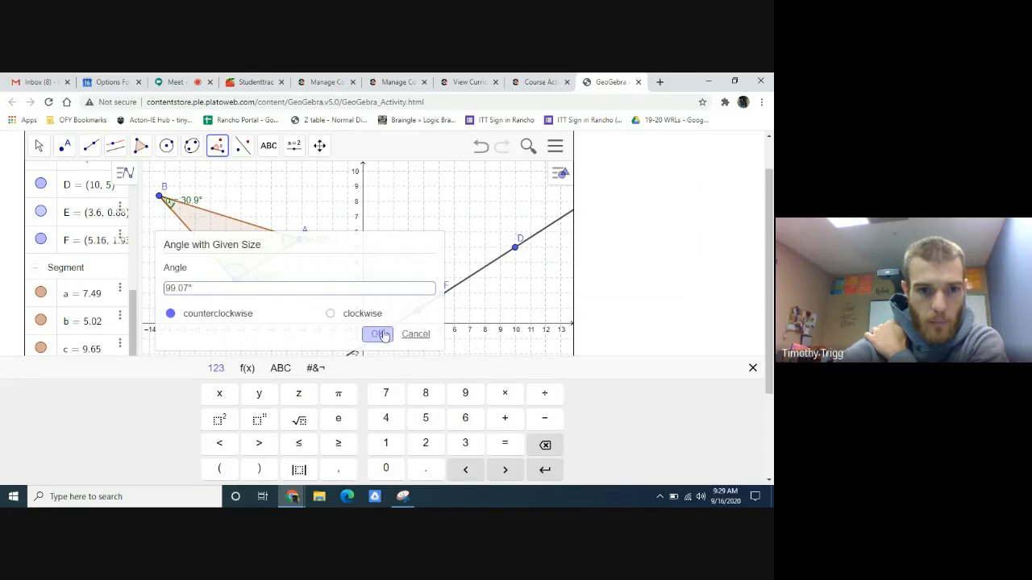
pyautogui.moveTo(333, 248); pyautogui.dragTo(396, 235)
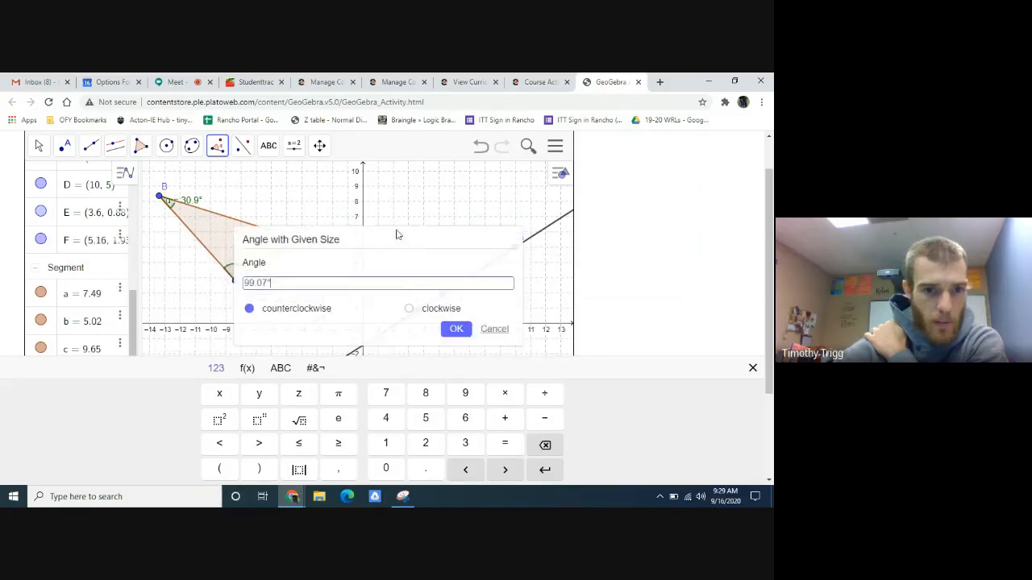
pyautogui.click(443, 326)
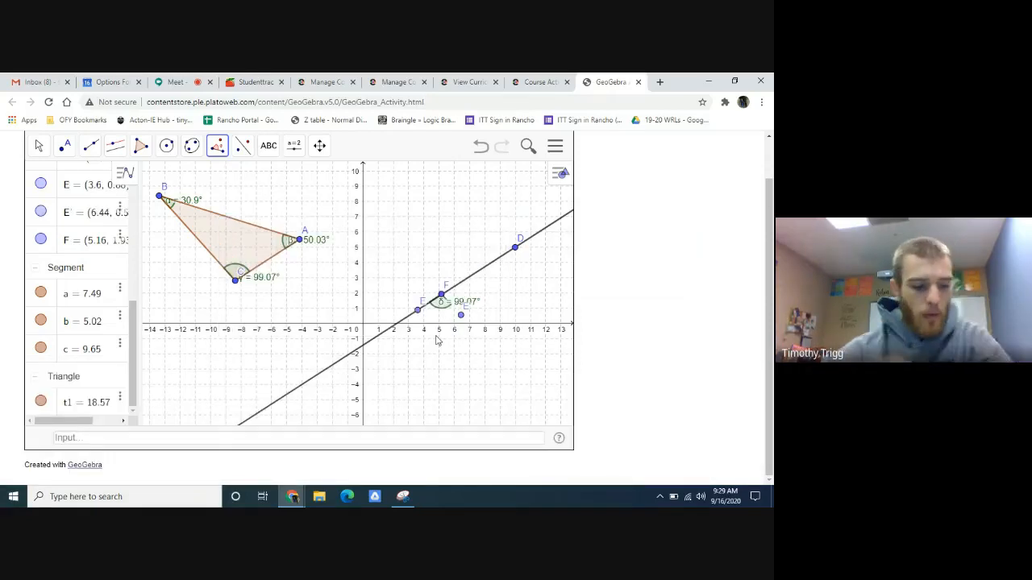
pyautogui.hotkey('ctrl', 'z')
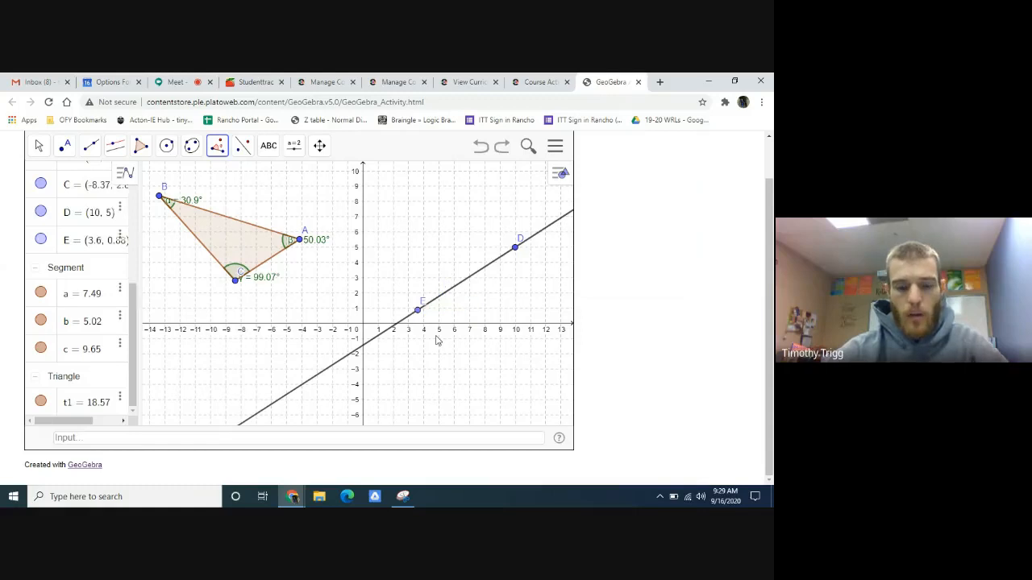
# - Draw a segment from point E to point D along the parallel line
pyautogui.click(91, 147)
pyautogui.click(91, 147)
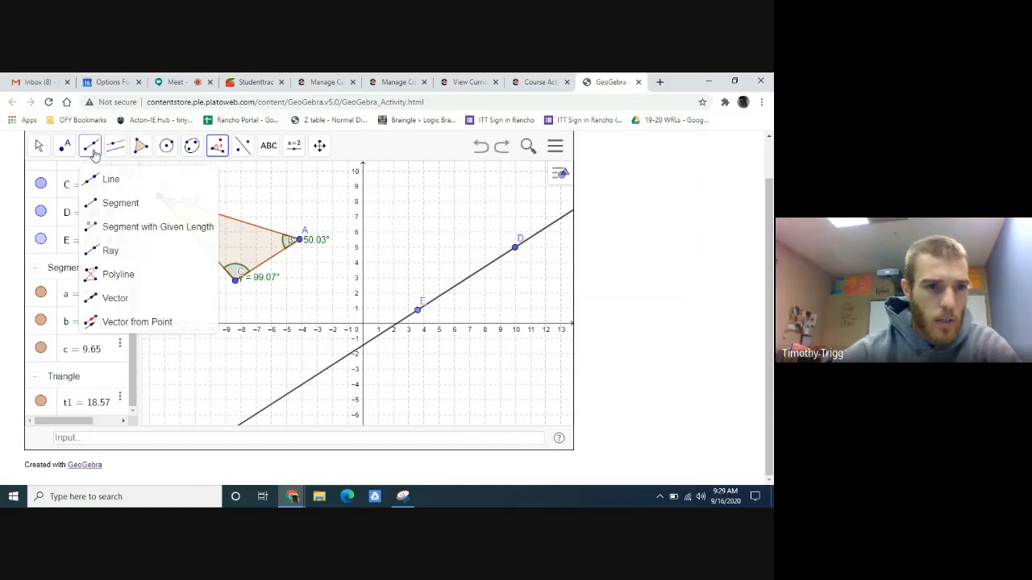
pyautogui.click(121, 204)
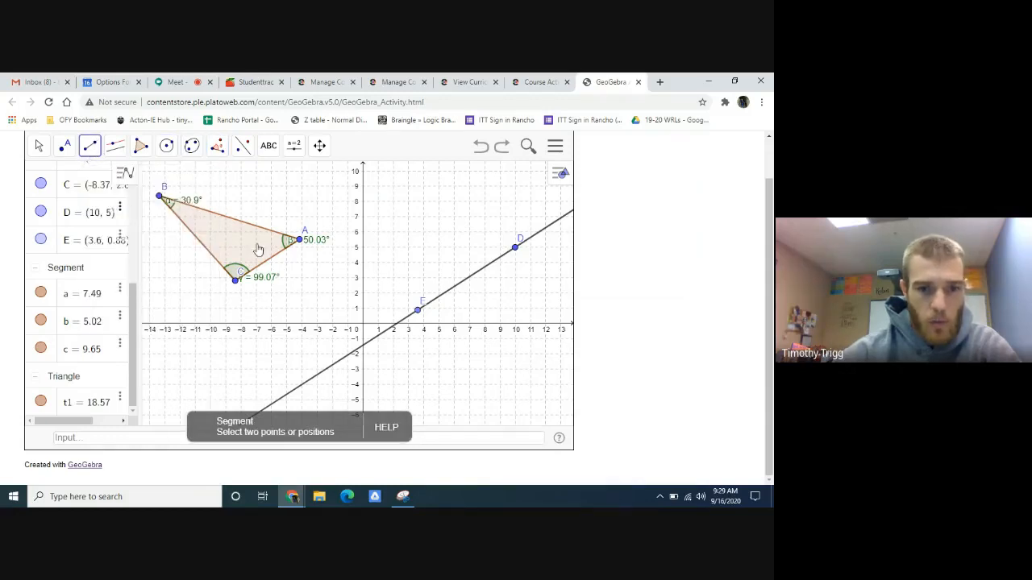
pyautogui.click(418, 311)
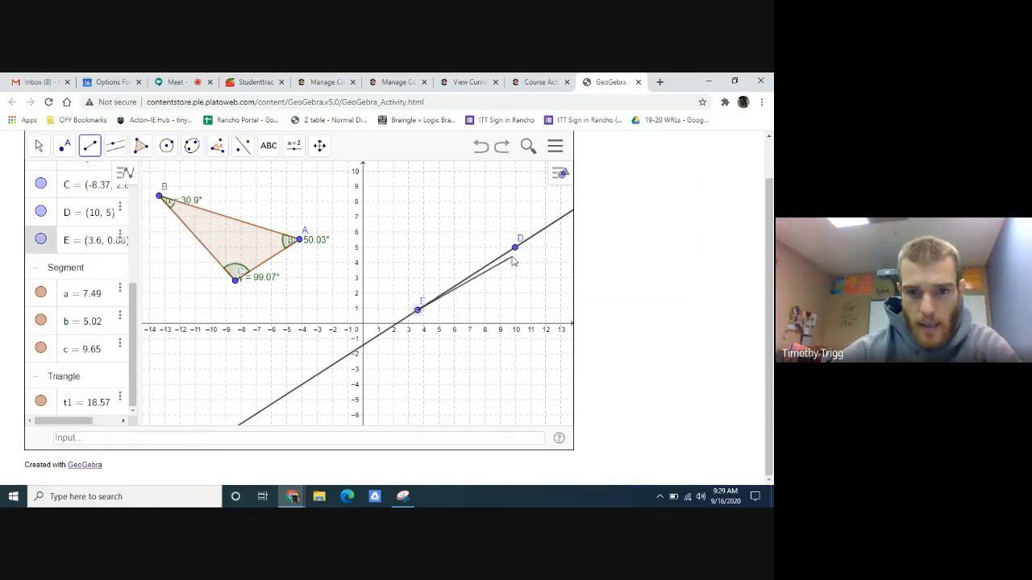
pyautogui.click(516, 246)
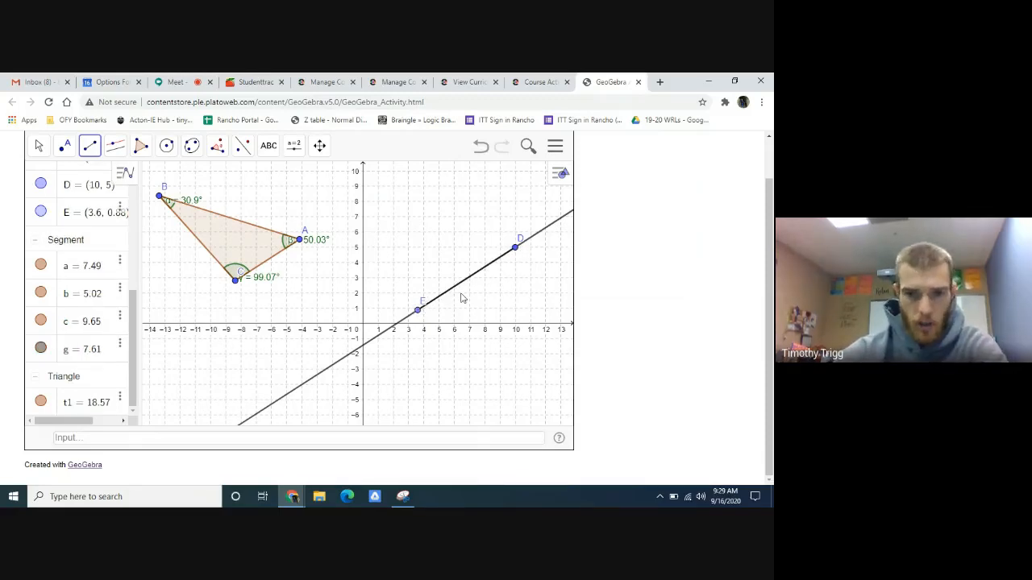
# - Hide the line through D that is parallel to side AC, keeping segment ED displayed
pyautogui.click(39, 146)
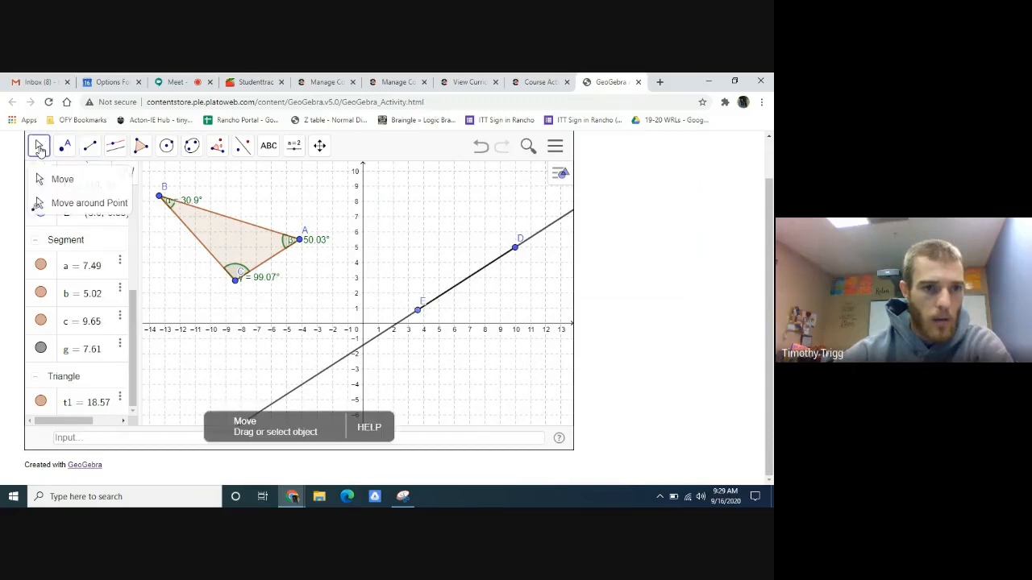
pyautogui.click(80, 203)
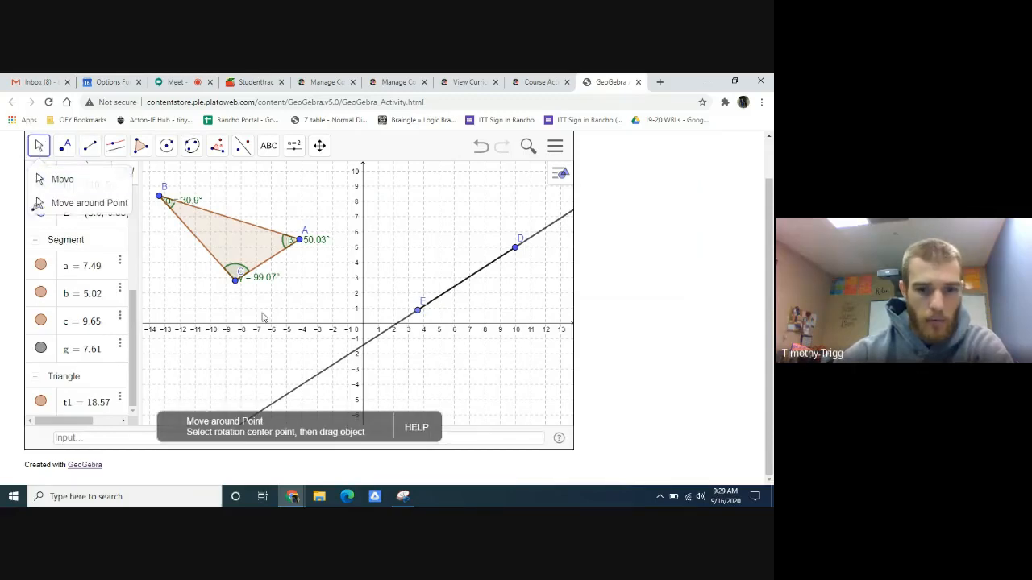
pyautogui.click(363, 351)
pyautogui.rightClick(362, 351)
pyautogui.rightClick(332, 369)
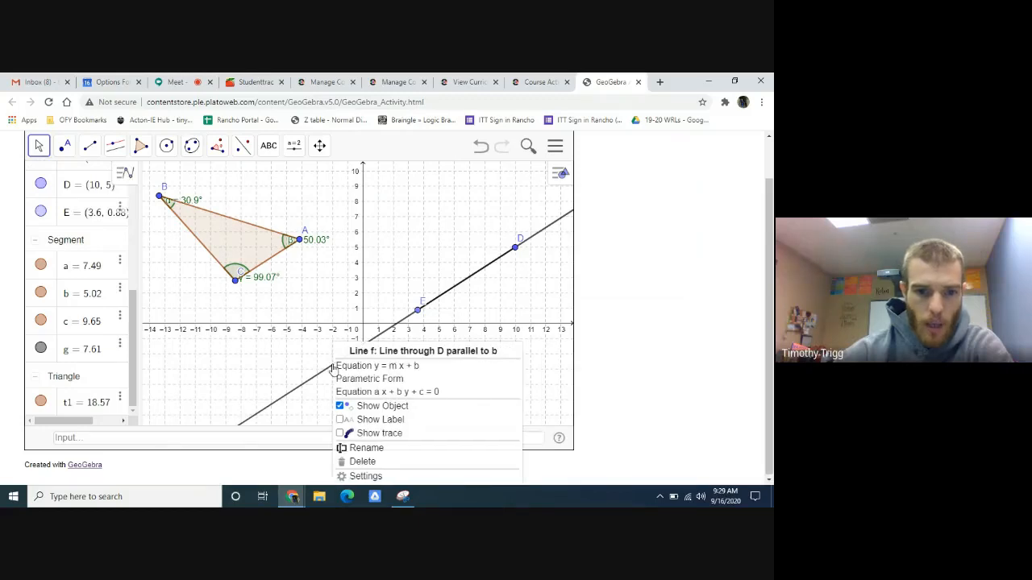
pyautogui.click(376, 406)
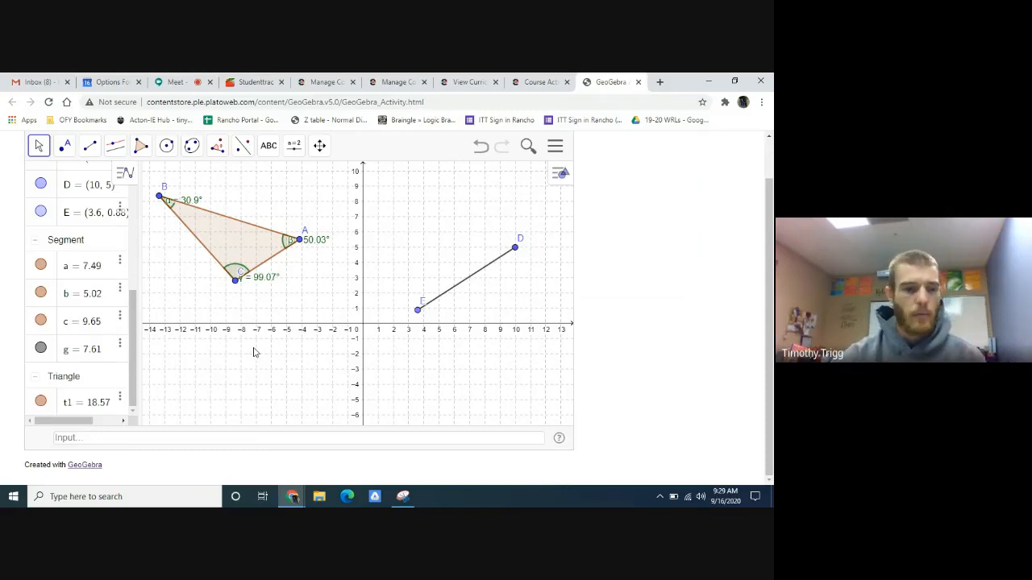
pyautogui.click(219, 148)
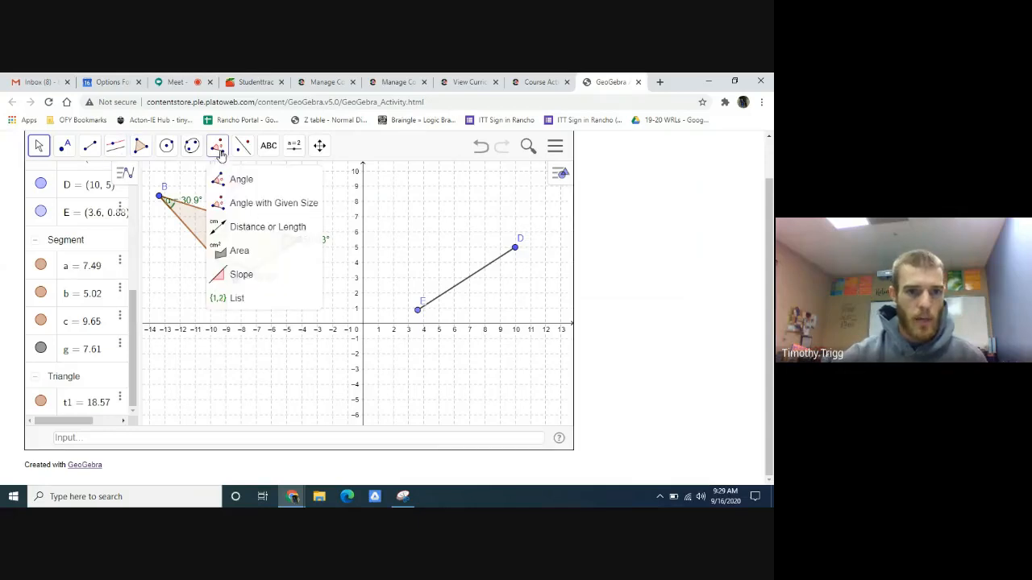
pyautogui.click(253, 208)
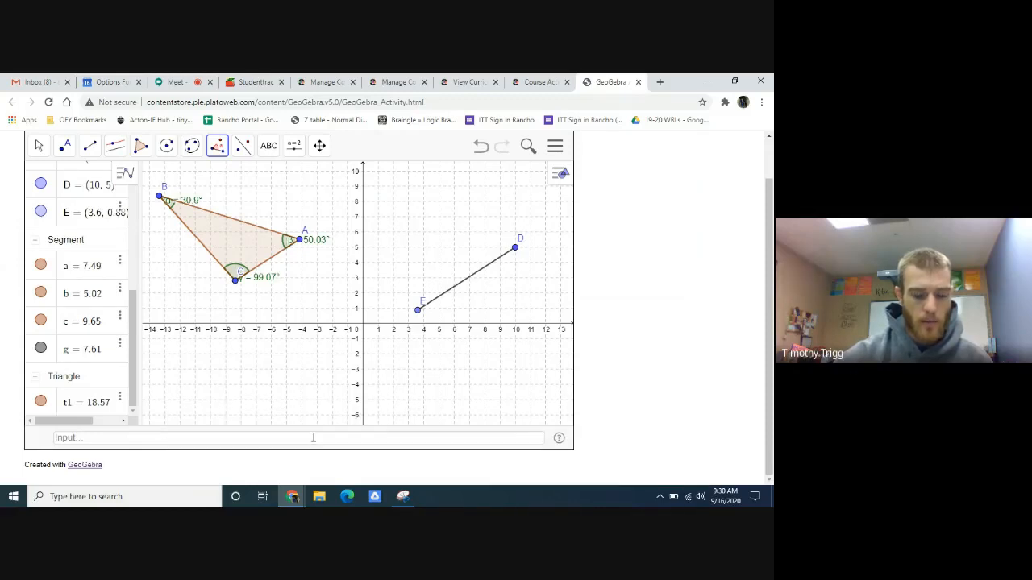
pyautogui.click(486, 266)
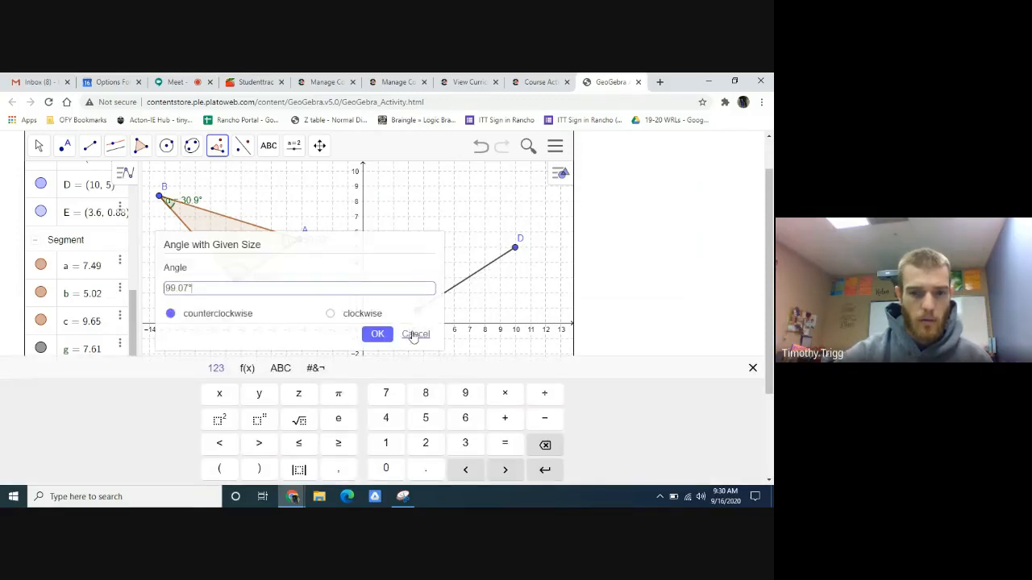
pyautogui.click(415, 335)
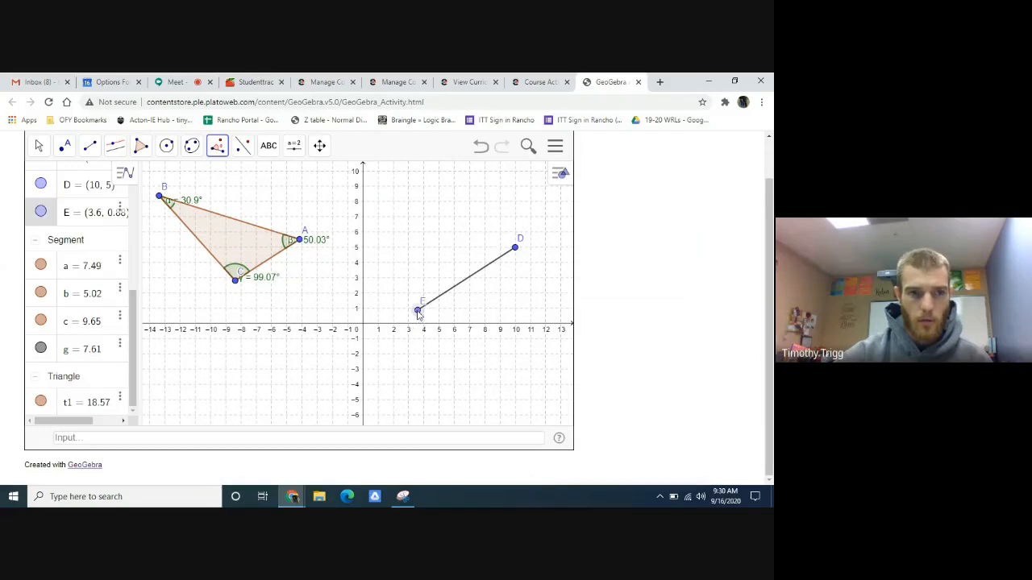
# - Construct a 99.07° counterclockwise angle with given size at vertex E from segment ED
pyautogui.click(217, 148)
pyautogui.click(242, 146)
pyautogui.moveTo(218, 150)
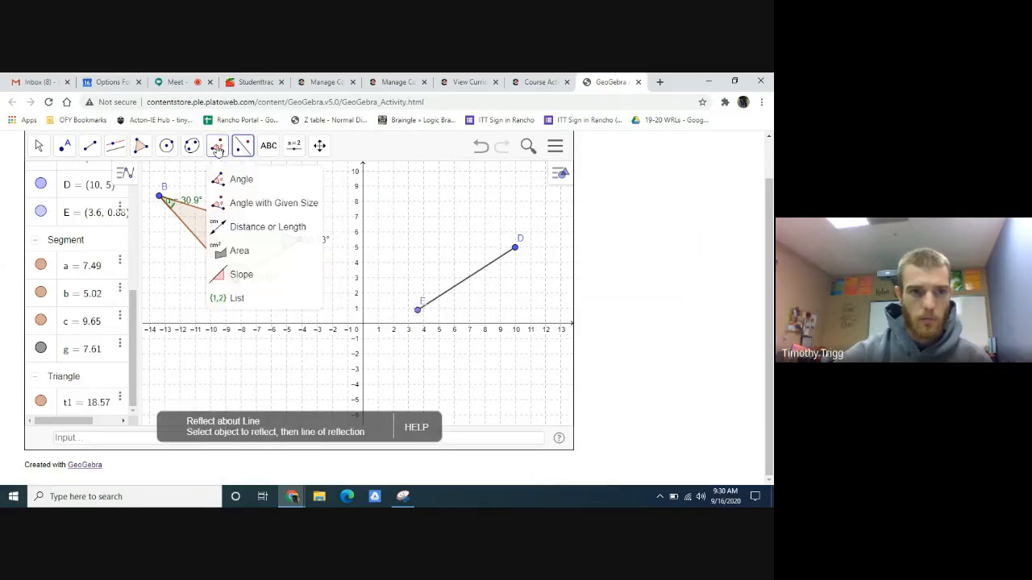
pyautogui.click(274, 204)
pyautogui.click(419, 311)
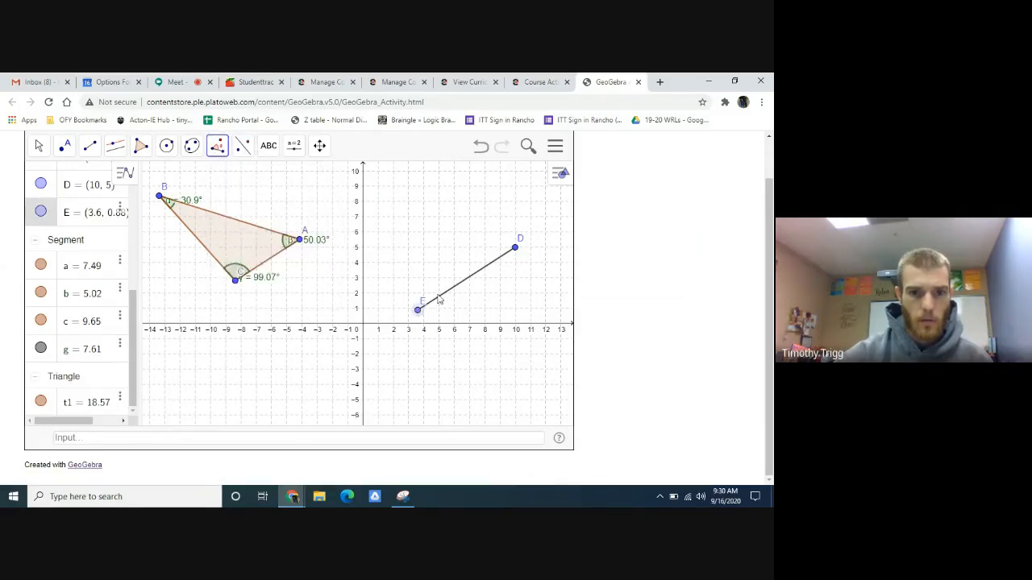
pyautogui.click(447, 296)
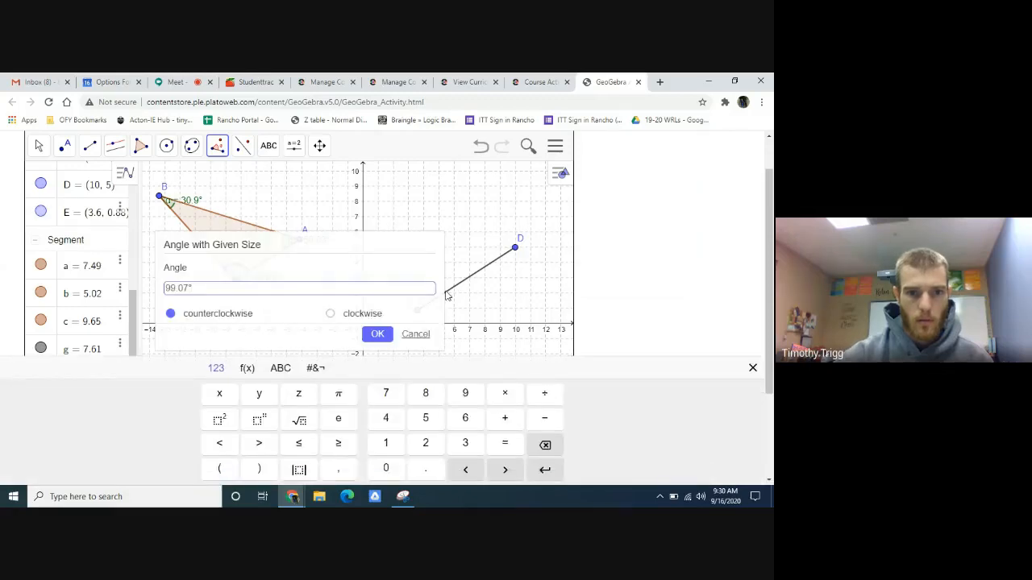
pyautogui.click(378, 334)
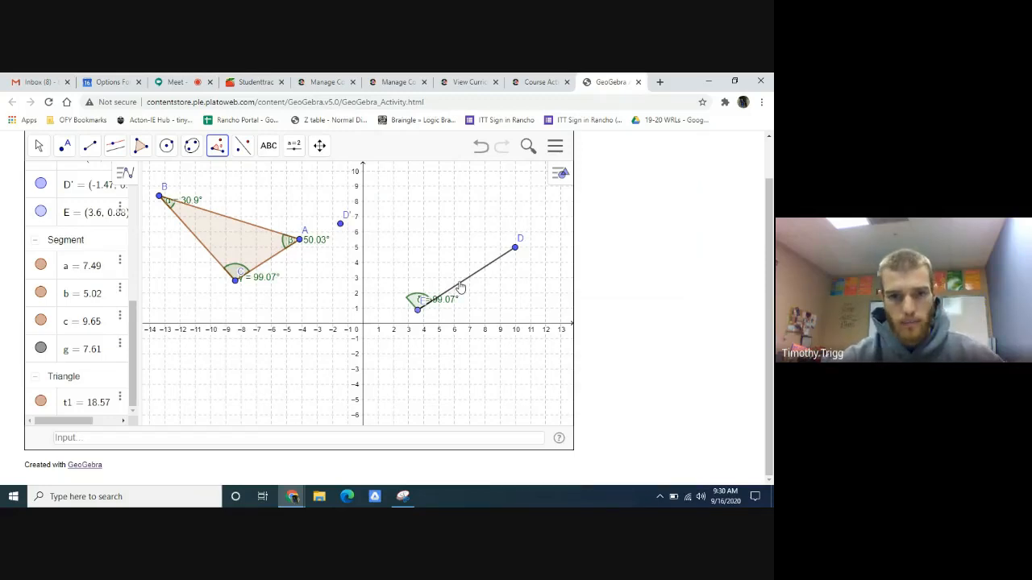
# - Draw a ray from point E through point D' and move the label of the angle at E just below the vertex
pyautogui.click(91, 150)
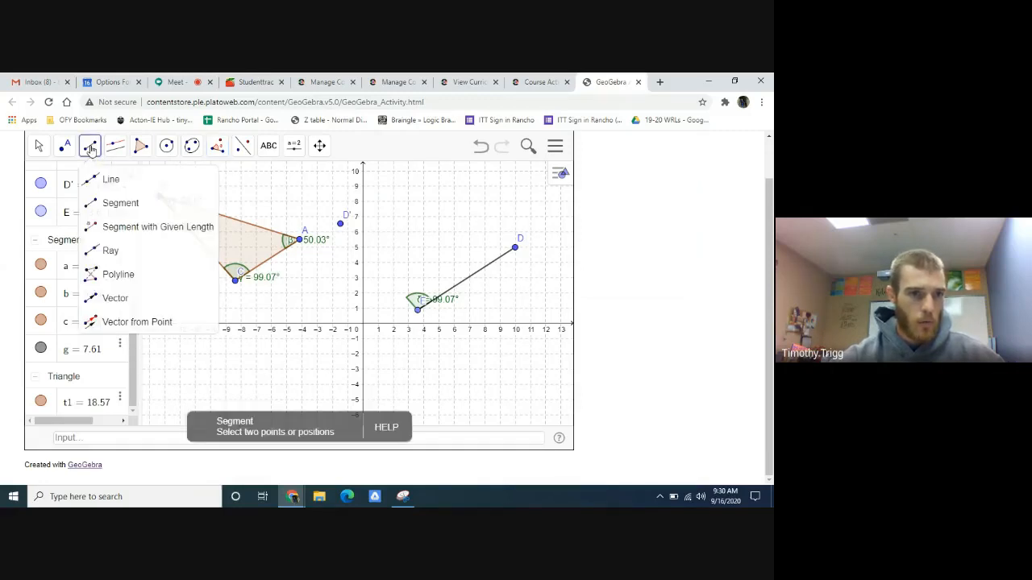
pyautogui.click(115, 252)
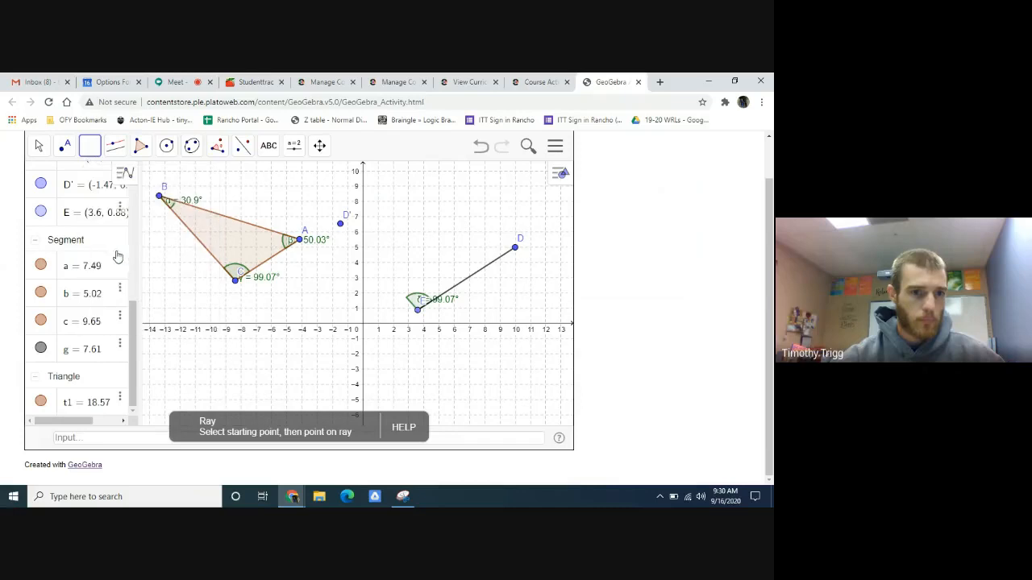
pyautogui.click(416, 308)
pyautogui.click(341, 225)
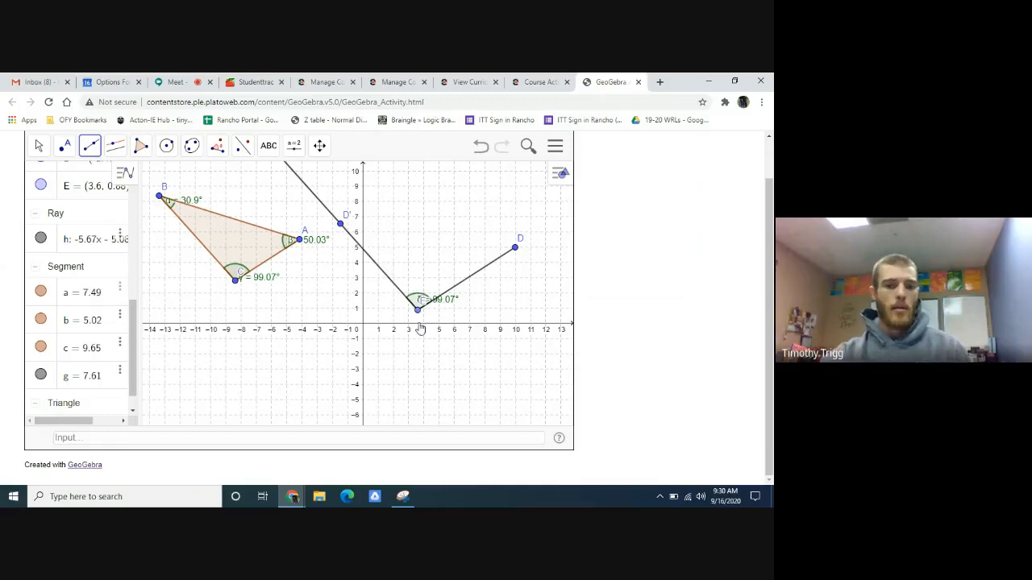
pyautogui.click(38, 145)
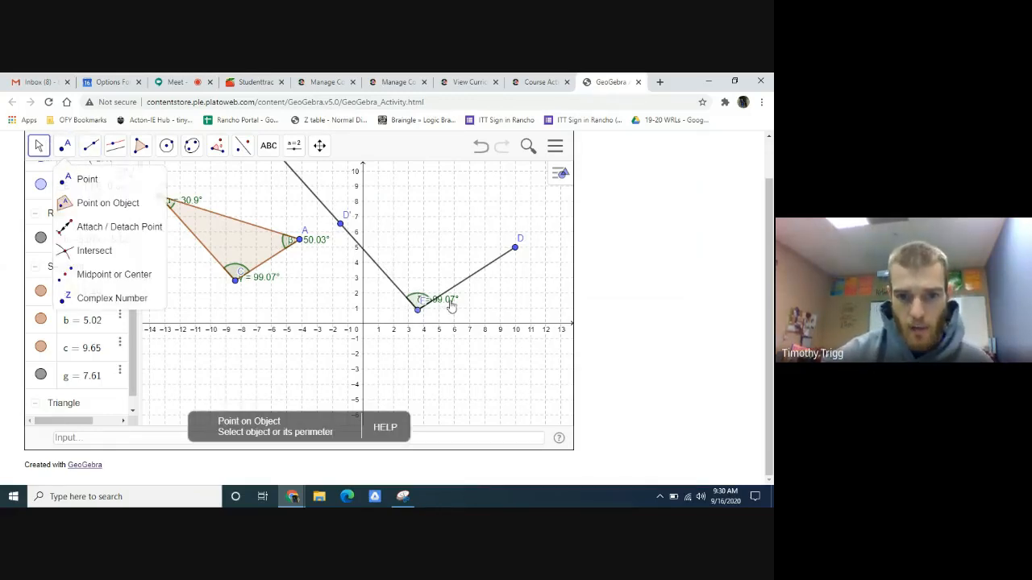
pyautogui.moveTo(450, 300); pyautogui.dragTo(420, 323)
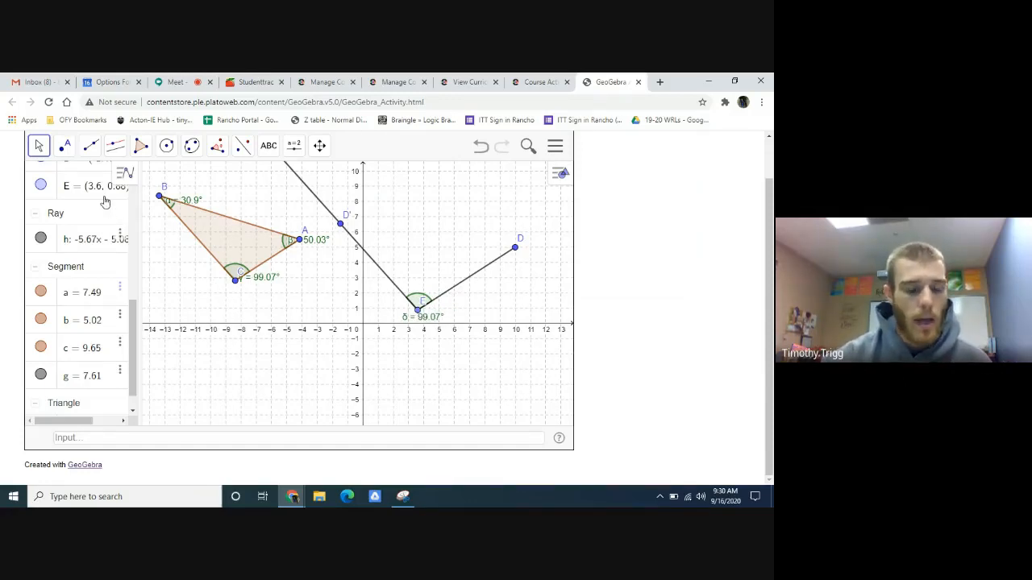
# - Start an angle with given size on segment ED near point D and set its size to 50.03°
pyautogui.click(216, 153)
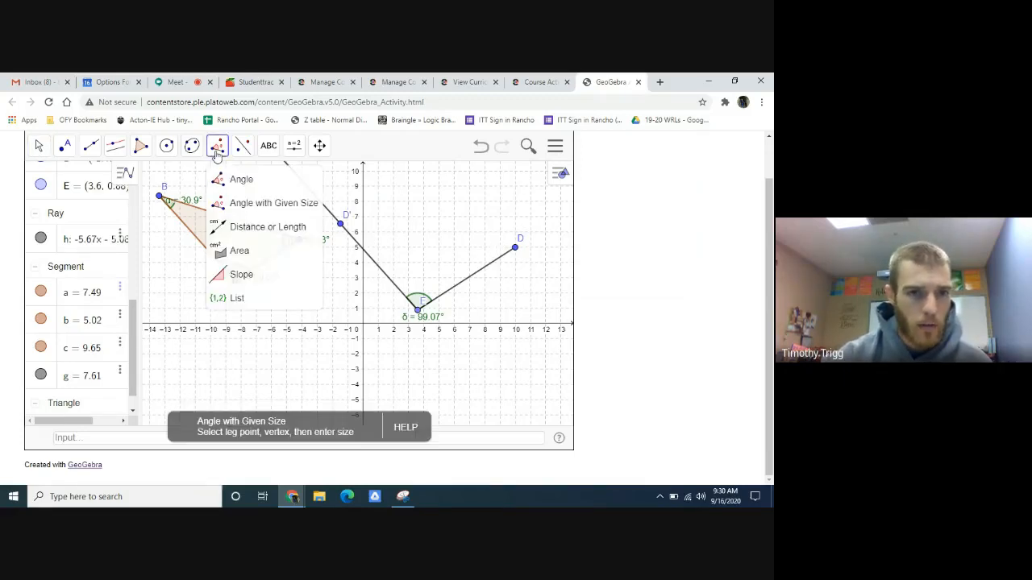
pyautogui.click(239, 206)
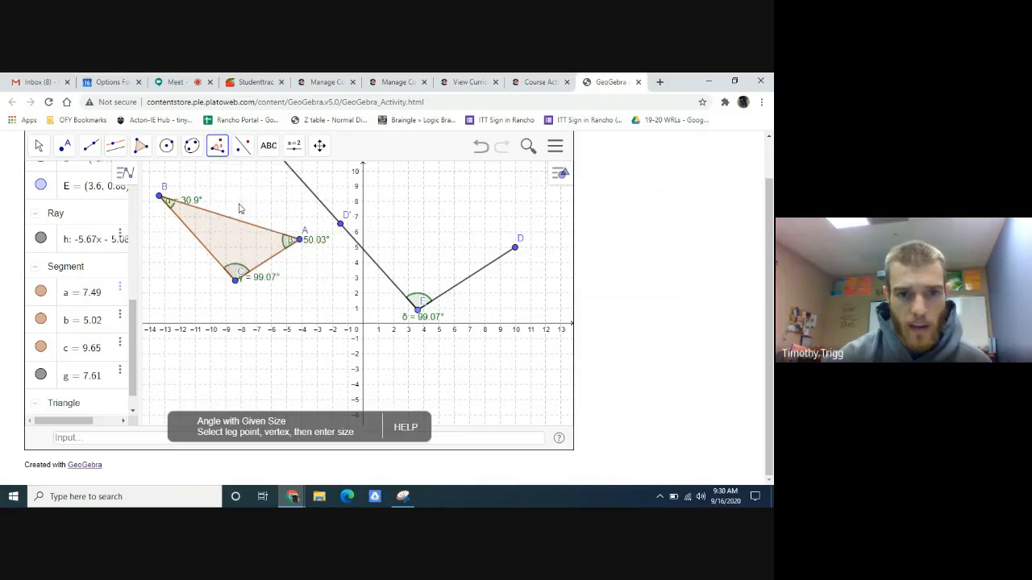
pyautogui.click(504, 255)
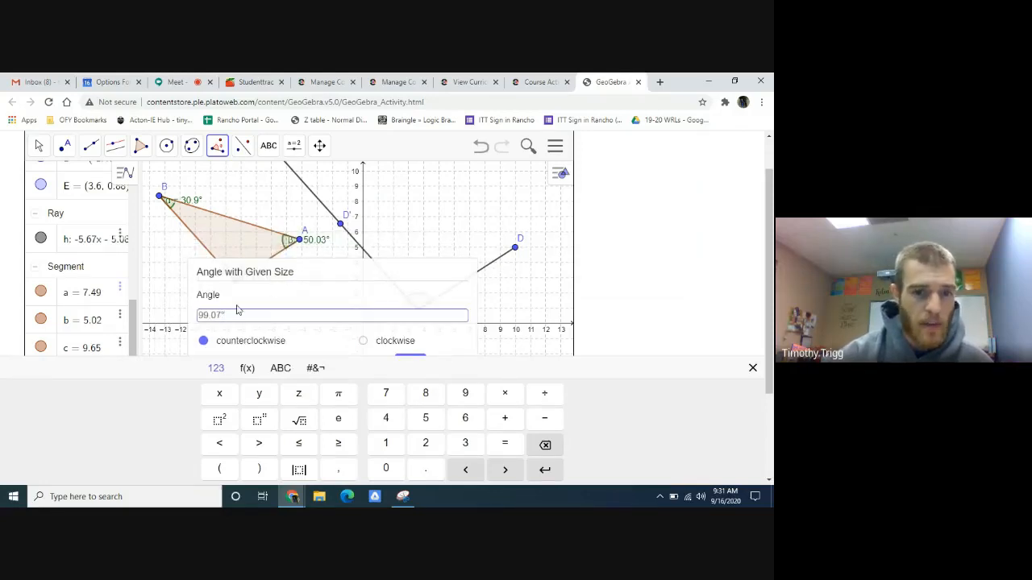
pyautogui.moveTo(208, 317); pyautogui.dragTo(196, 325)
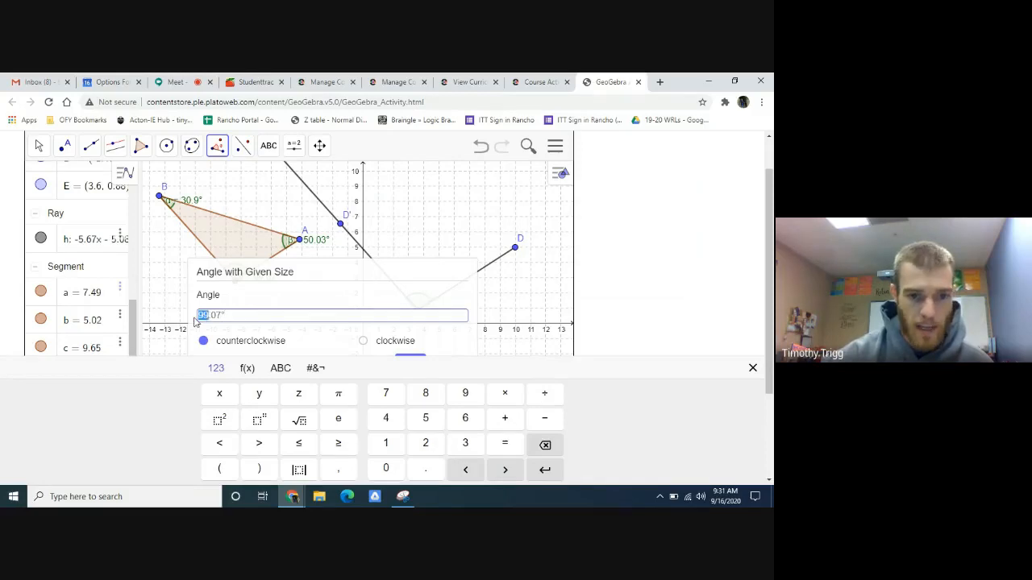
pyautogui.write('50')
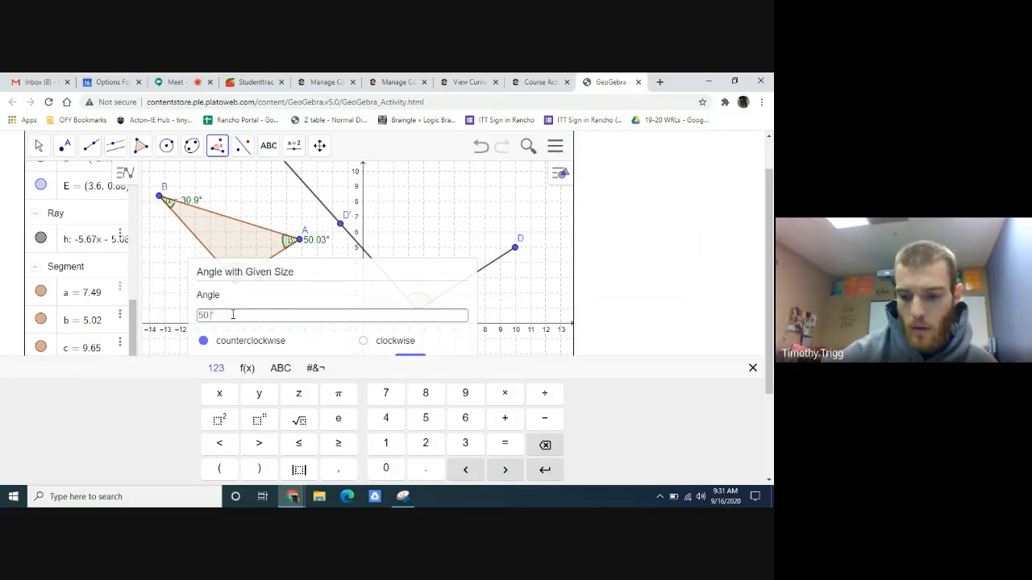
pyautogui.write('3')
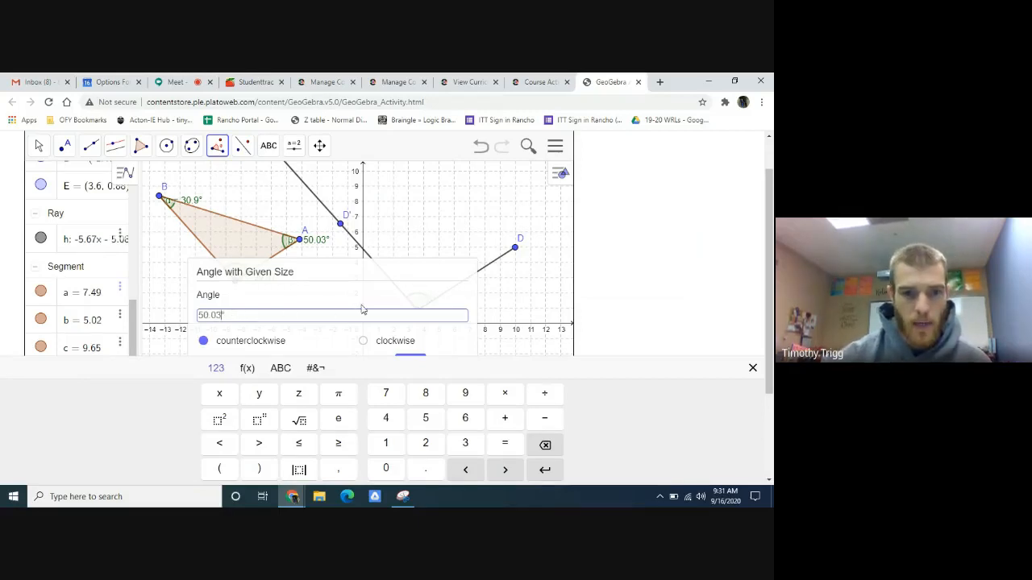
pyautogui.scroll(-1, 367, 326)
pyautogui.click(409, 305)
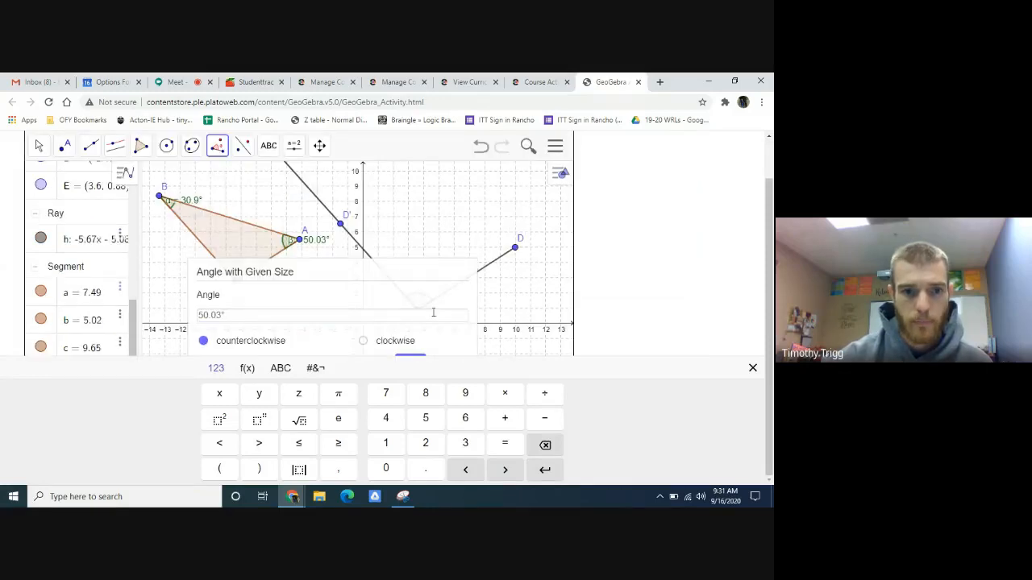
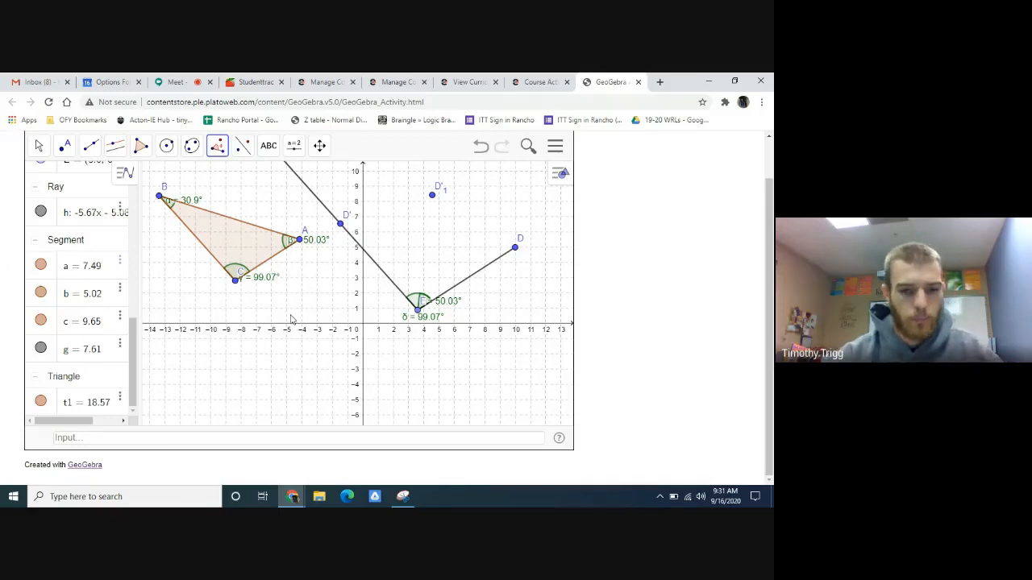
# - Undo the misplaced 50.03° angle at E and draw a ray from point D through a new point near (4.8, 6.3)
pyautogui.hotkey('ctrl', 'z')
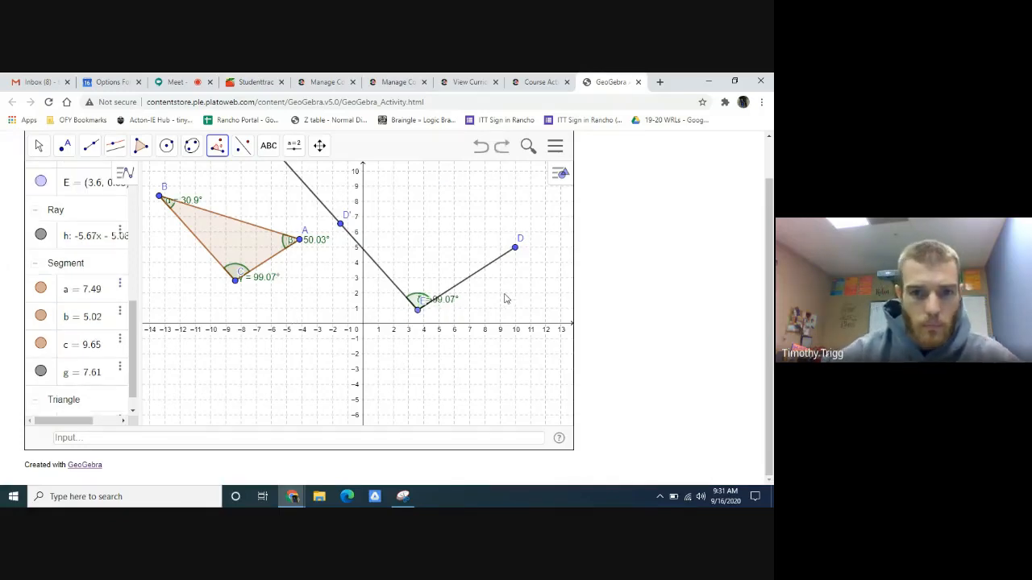
pyautogui.click(94, 151)
pyautogui.click(125, 250)
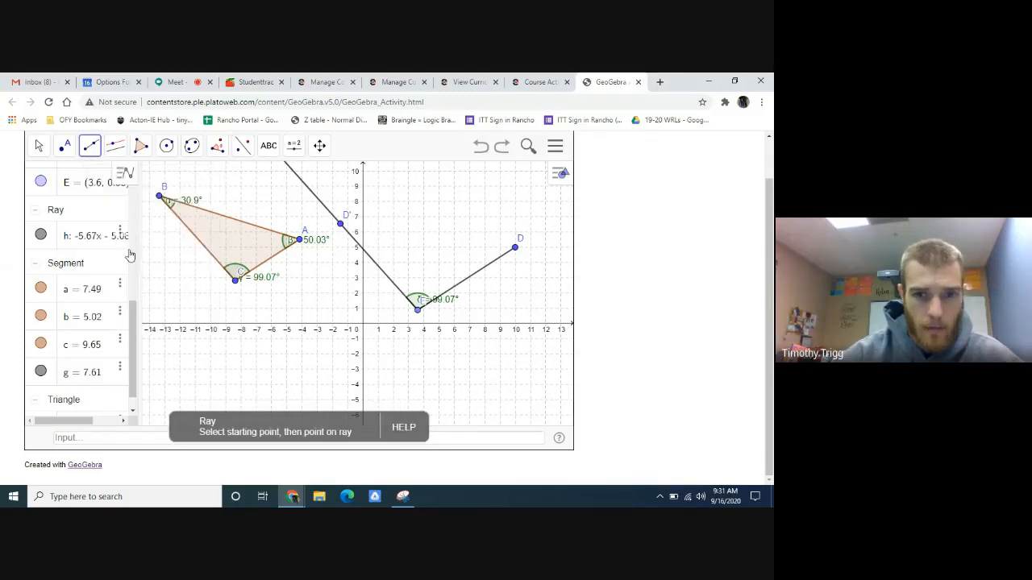
pyautogui.click(516, 248)
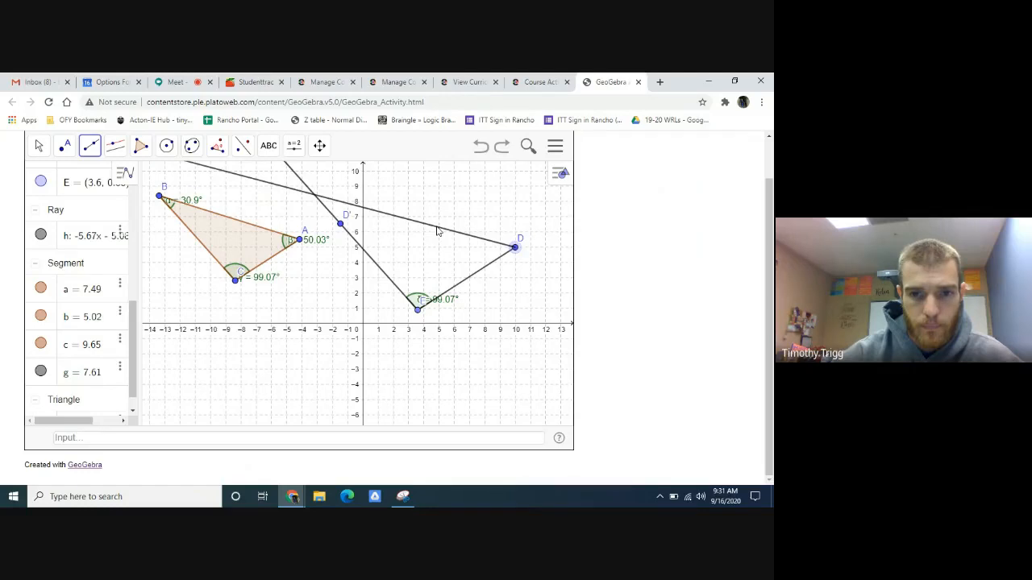
pyautogui.click(436, 228)
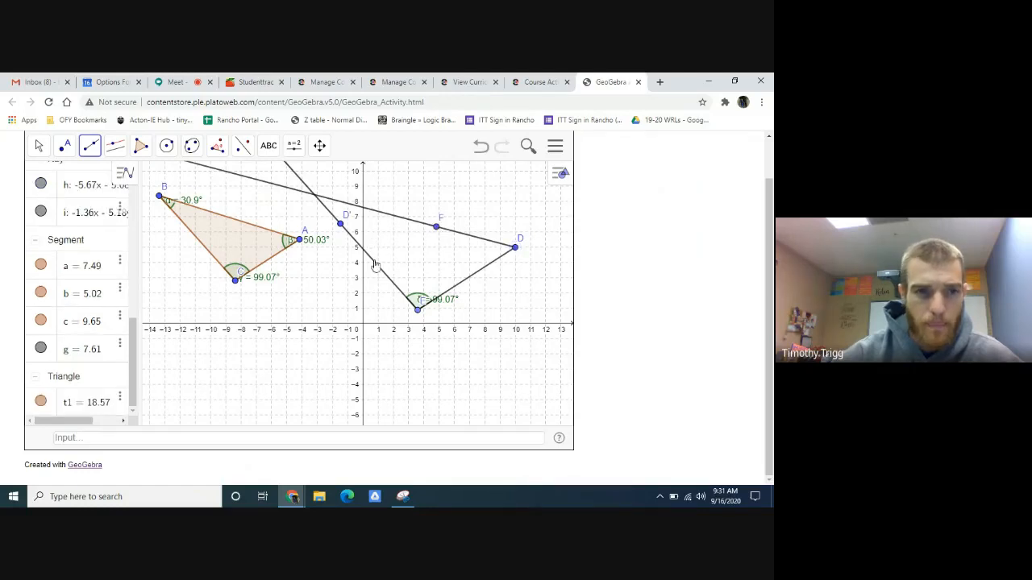
# - Try a 50.03° counterclockwise angle with given size on segment ED, and undo it
pyautogui.click(218, 143)
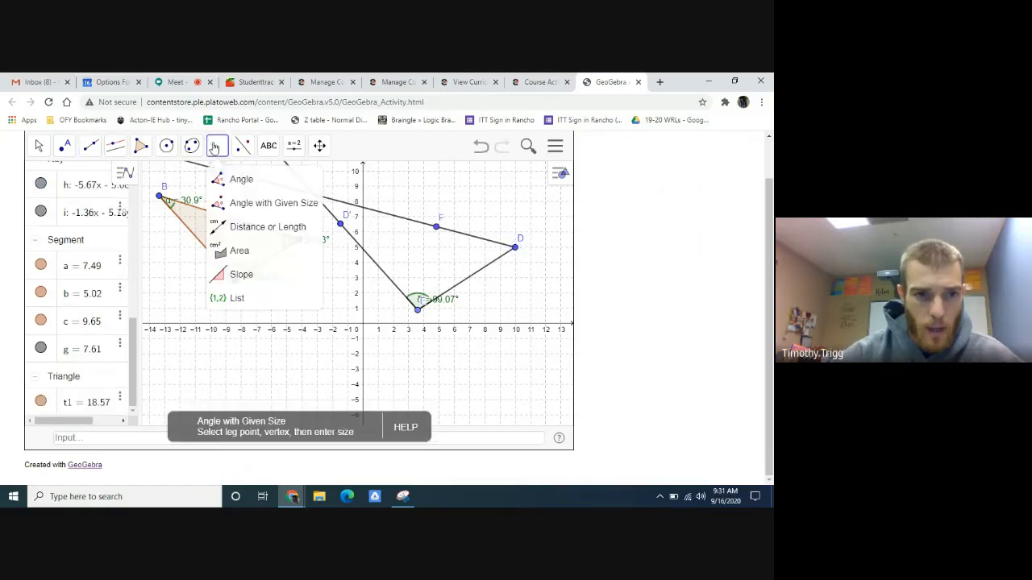
pyautogui.click(246, 203)
pyautogui.click(490, 267)
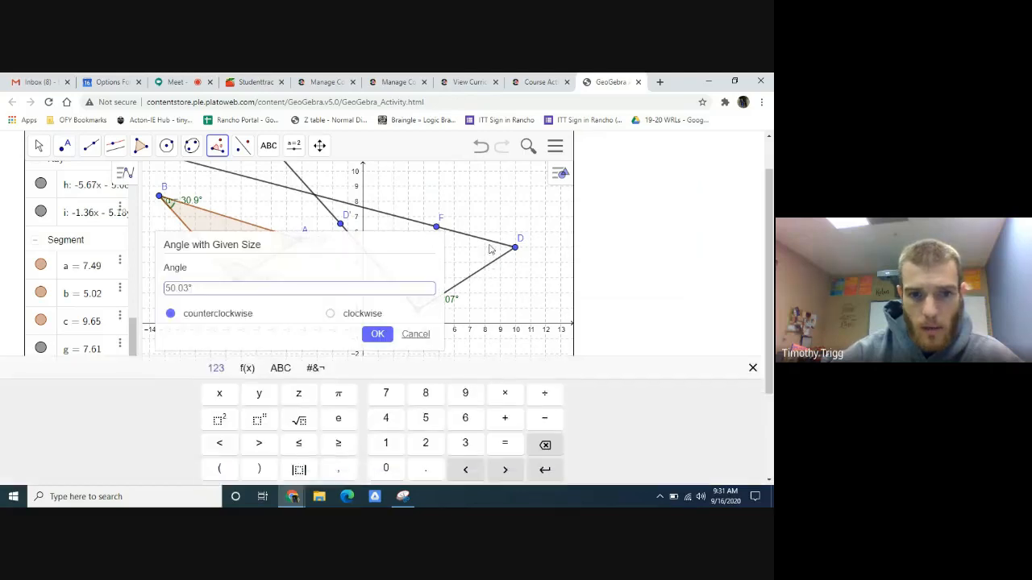
pyautogui.click(379, 334)
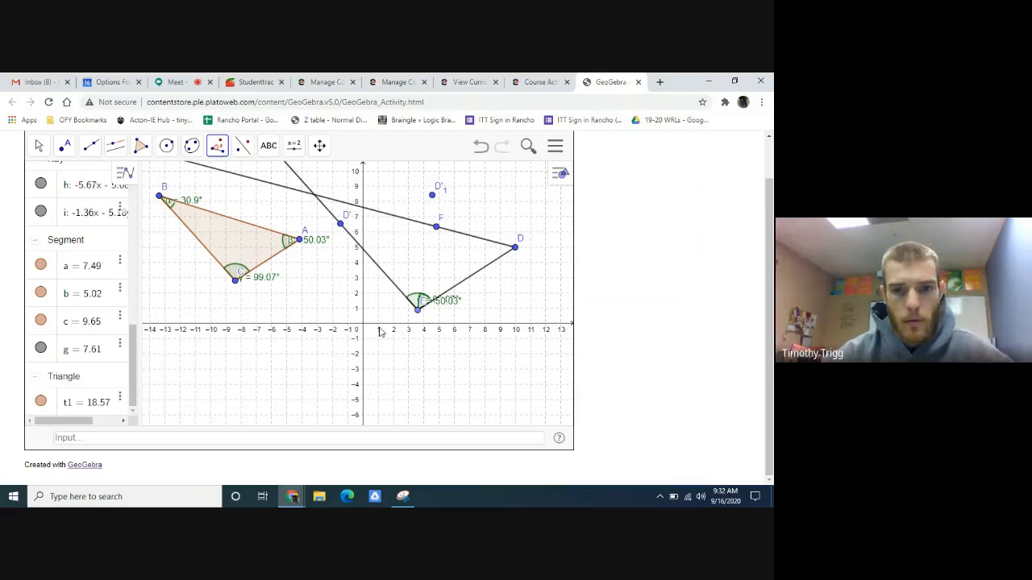
pyautogui.click(481, 147)
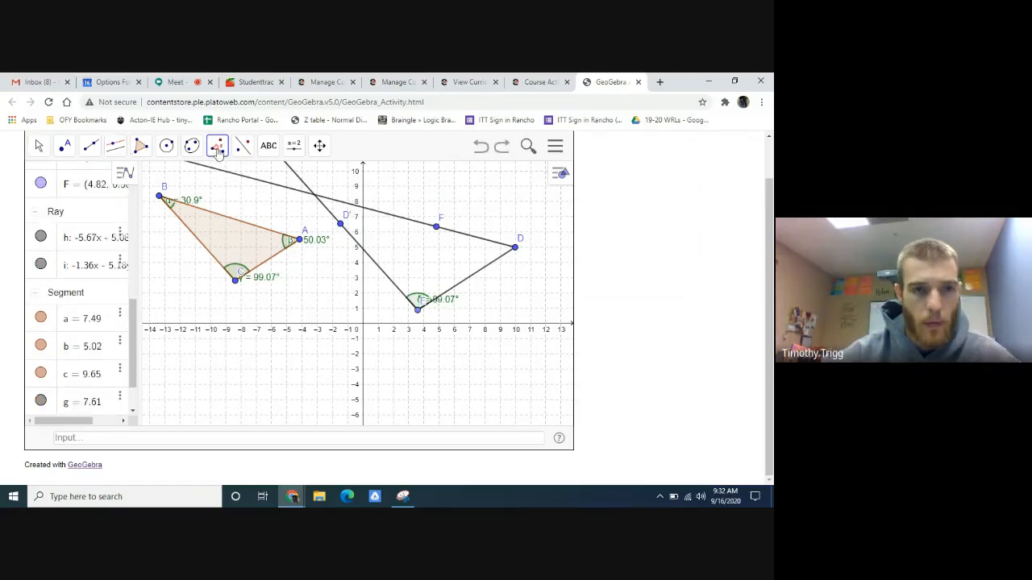
# - Construct a 50.03° counterclockwise angle at vertex D from a new point on the ray between F and D
pyautogui.click(474, 239)
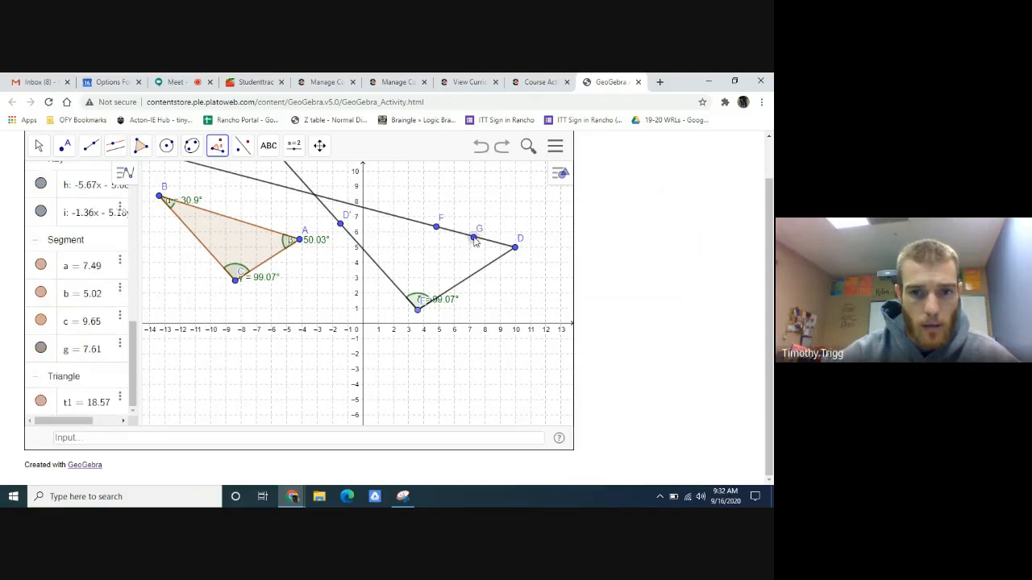
pyautogui.click(515, 248)
pyautogui.click(377, 335)
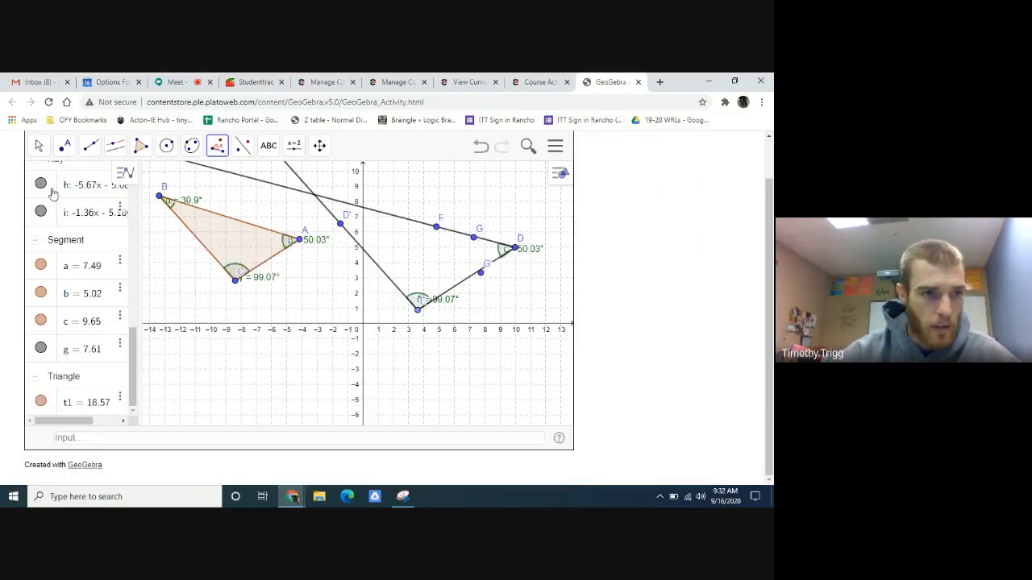
# - Try moving point F up to about (5.6, 7.9), and undo back to before the ray from D was drawn
pyautogui.click(39, 149)
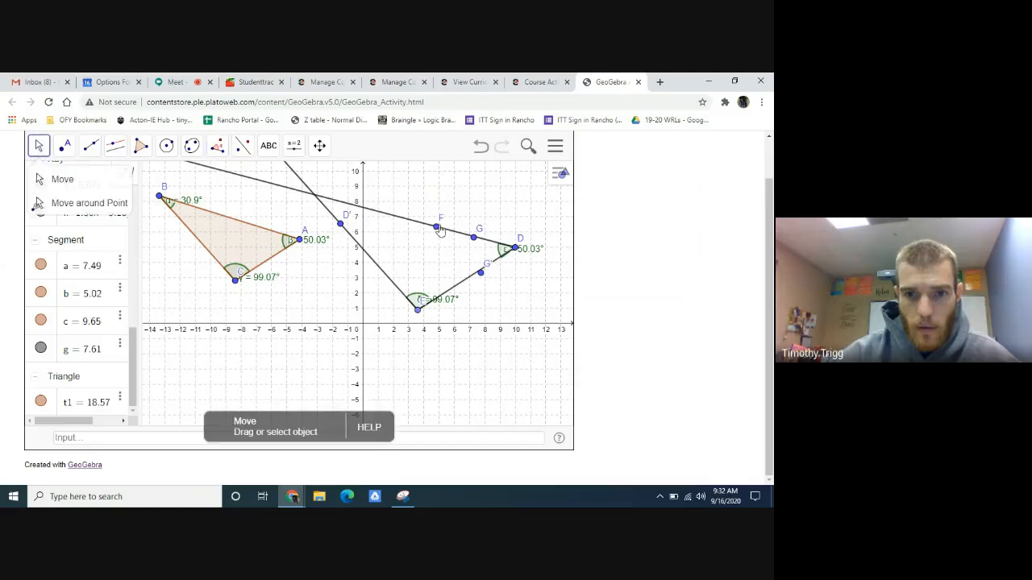
pyautogui.moveTo(435, 231); pyautogui.dragTo(449, 206)
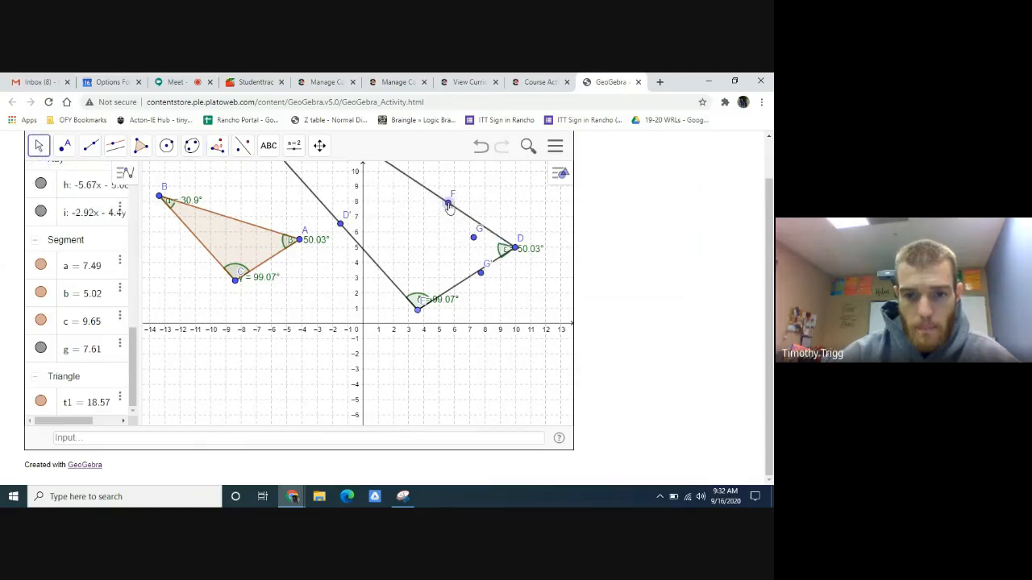
pyautogui.click(481, 153)
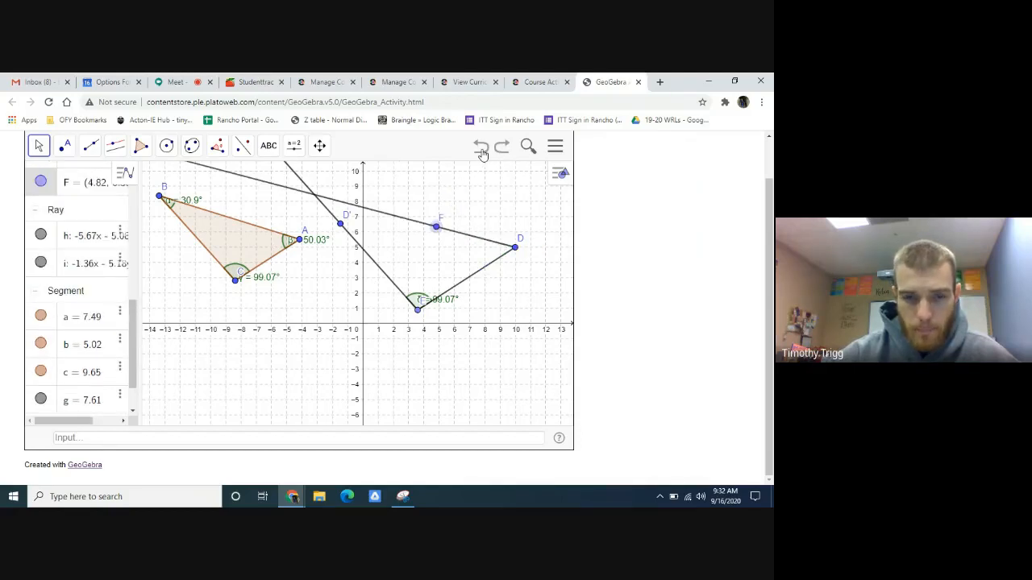
pyautogui.click(482, 153)
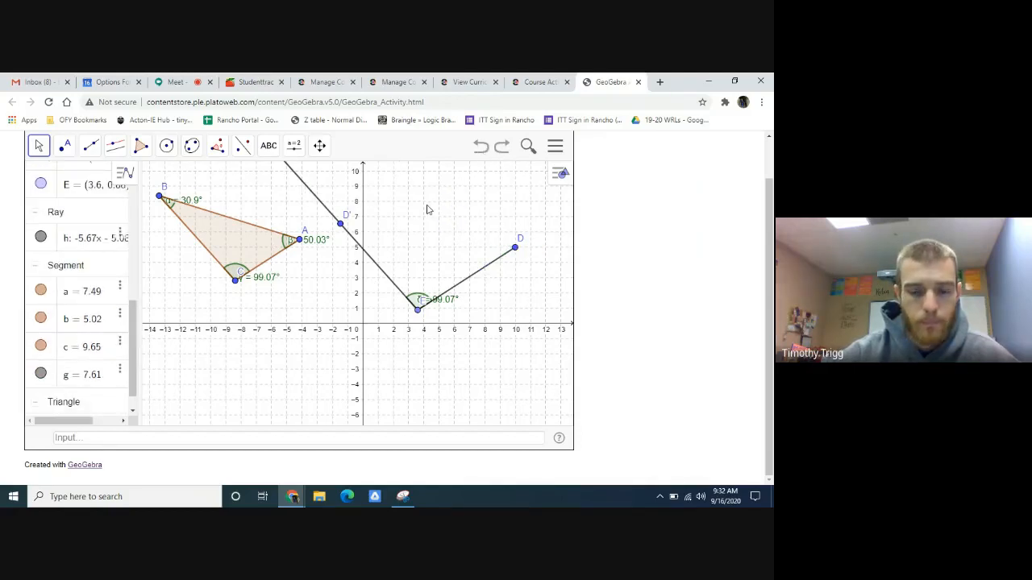
# - Try a 50.03° counterclockwise angle with D as leg point and a new vertex on the ray from E, and undo it
pyautogui.click(217, 145)
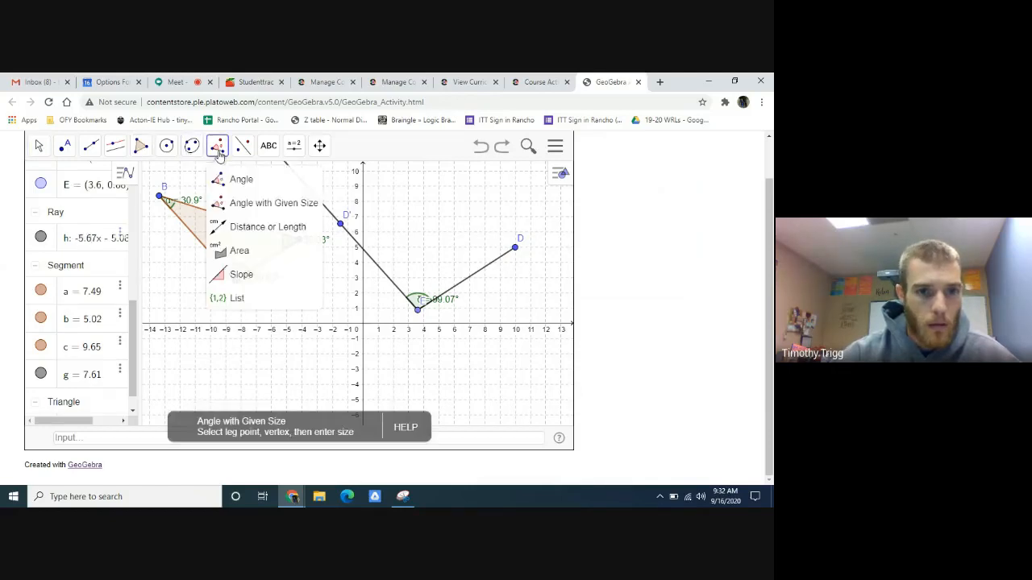
pyautogui.click(261, 203)
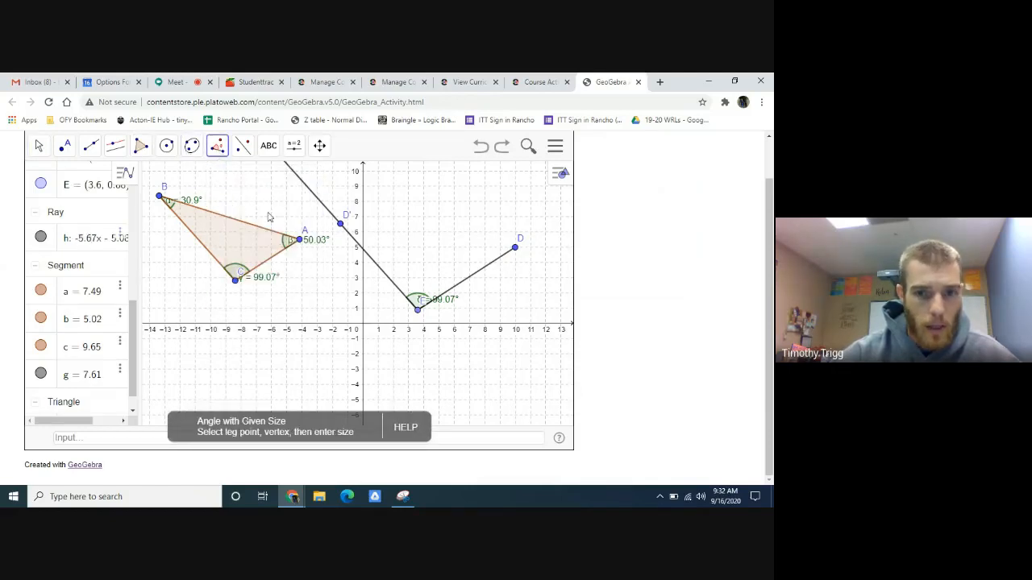
pyautogui.click(515, 249)
pyautogui.click(317, 201)
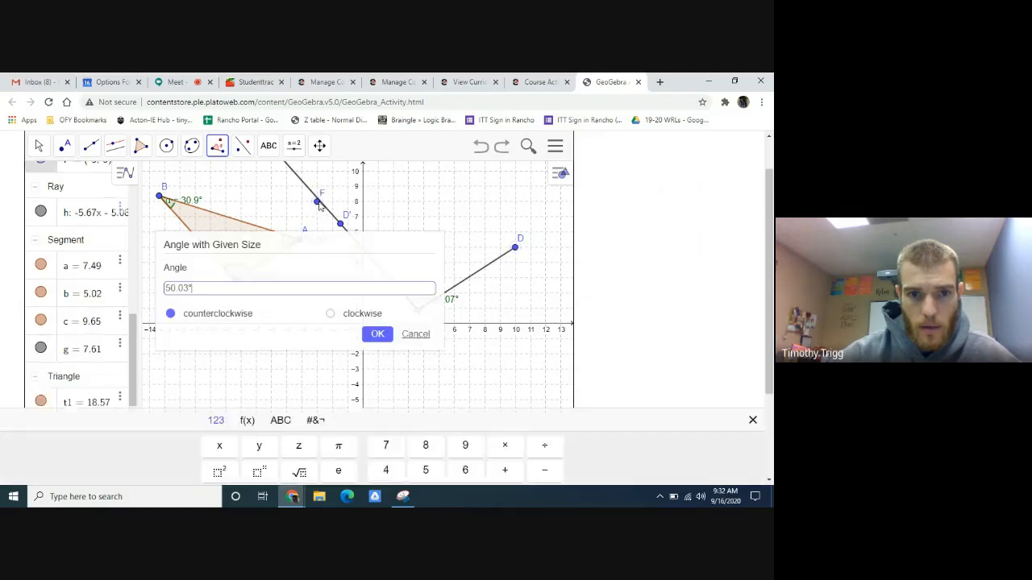
pyautogui.click(376, 336)
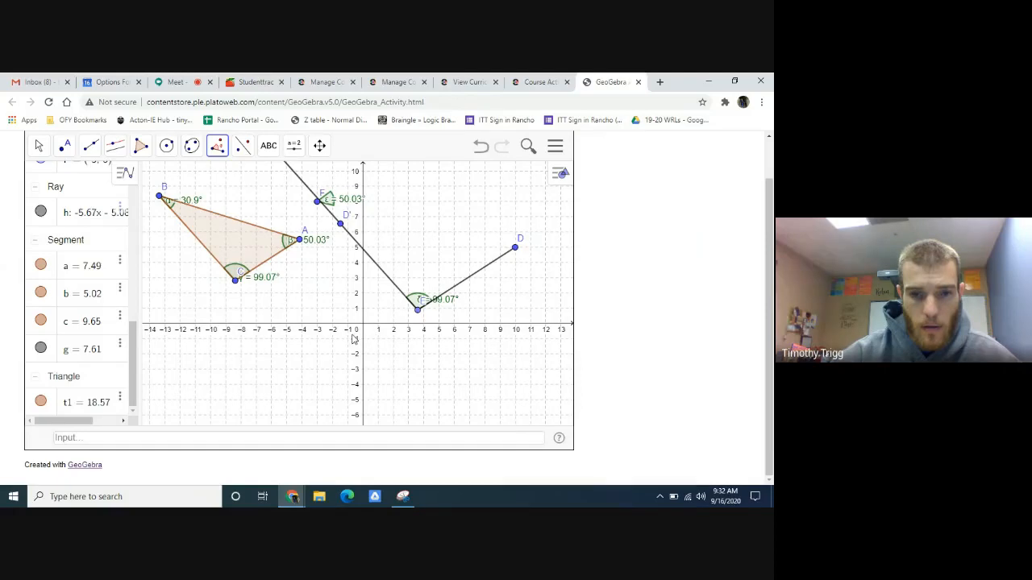
pyautogui.hotkey('ctrl', 'z')
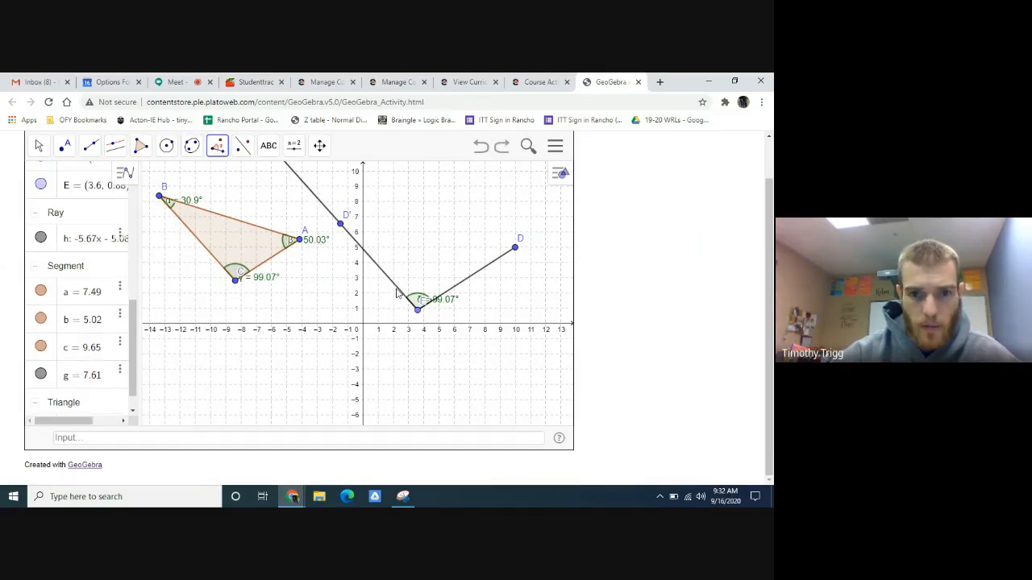
# - Try a 50.03° counterclockwise angle at vertex D with E as leg point, and undo it
pyautogui.click(516, 252)
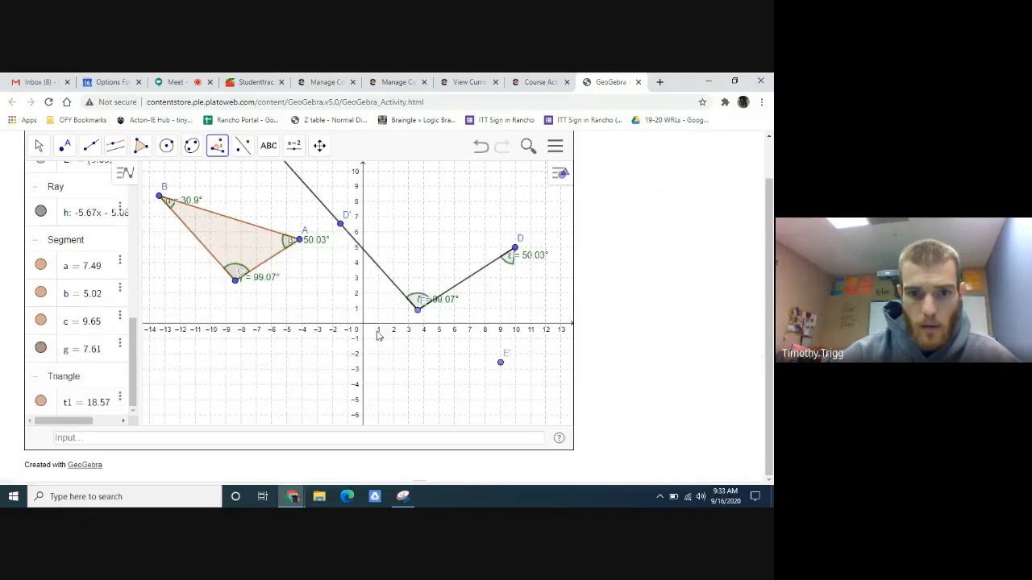
pyautogui.click(376, 332)
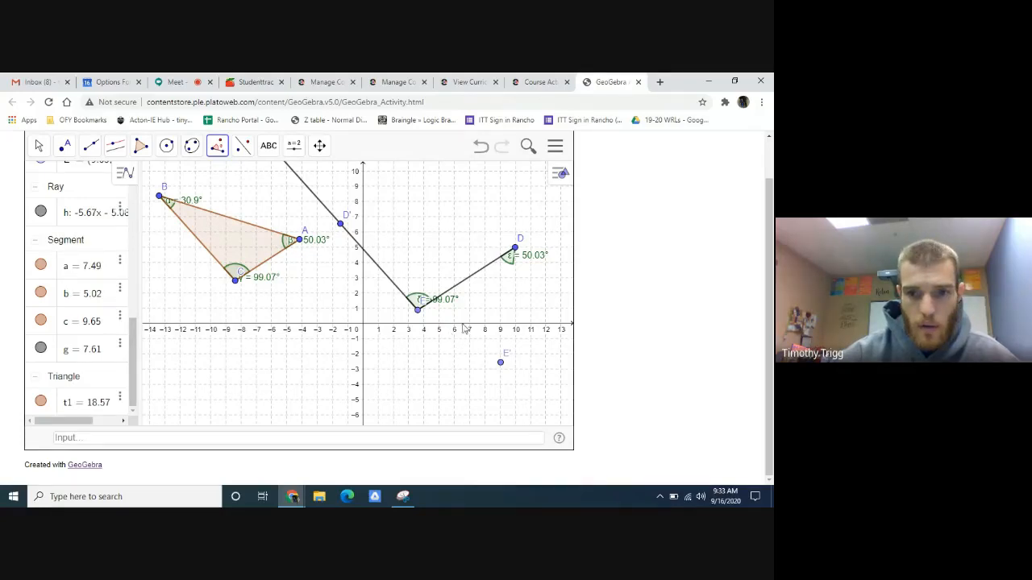
pyautogui.click(481, 150)
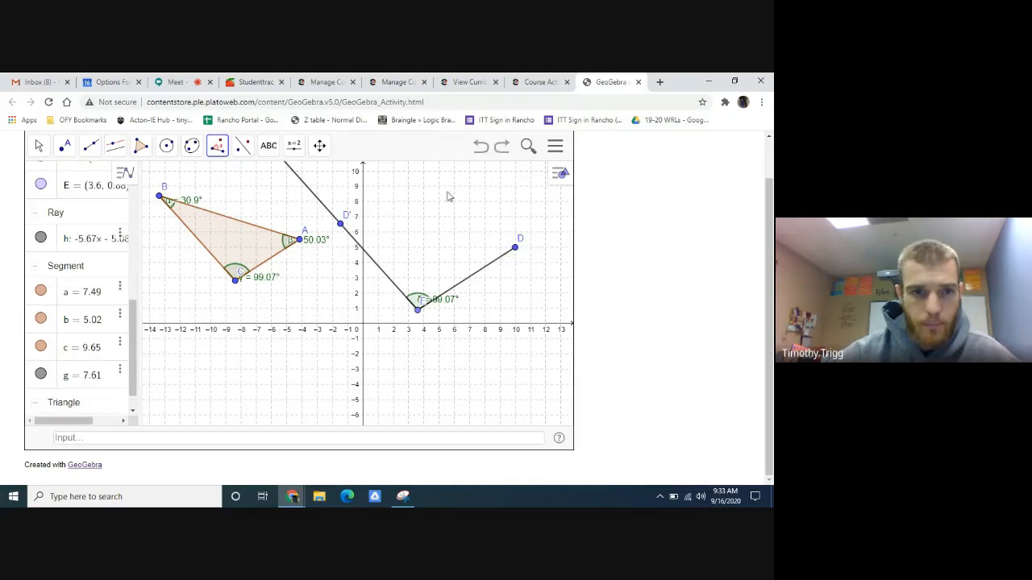
# - Construct a 50.03° clockwise angle with given size, using E as leg point and D as vertex
pyautogui.click(417, 308)
pyautogui.click(516, 250)
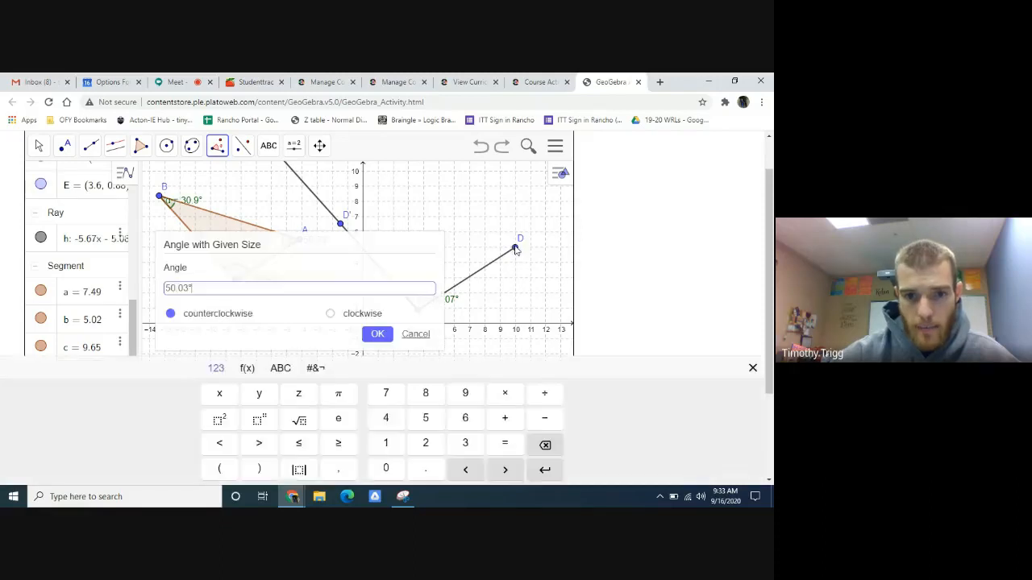
pyautogui.click(331, 315)
pyautogui.click(375, 334)
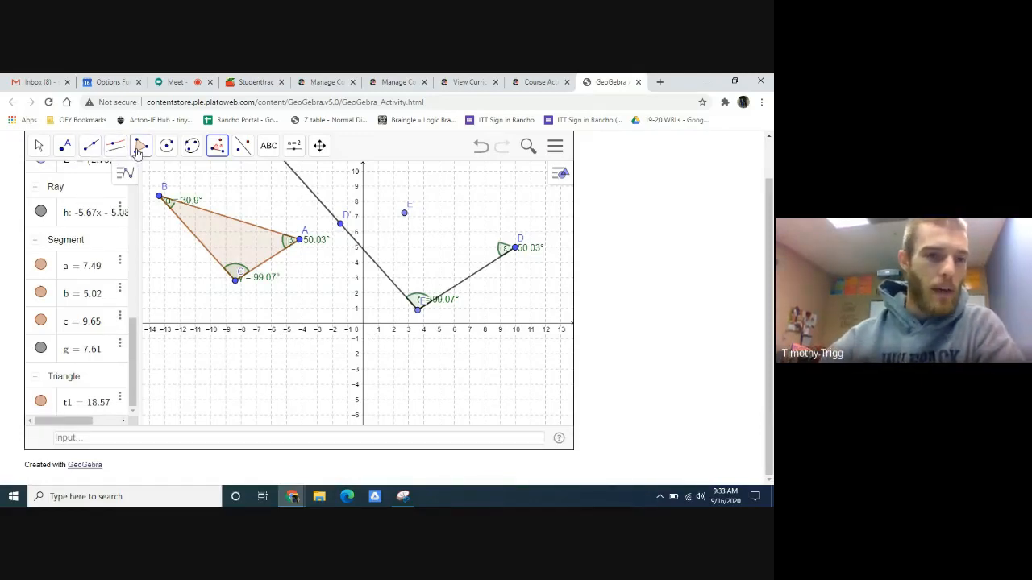
# - Draw a ray from point D through point E'
pyautogui.click(91, 145)
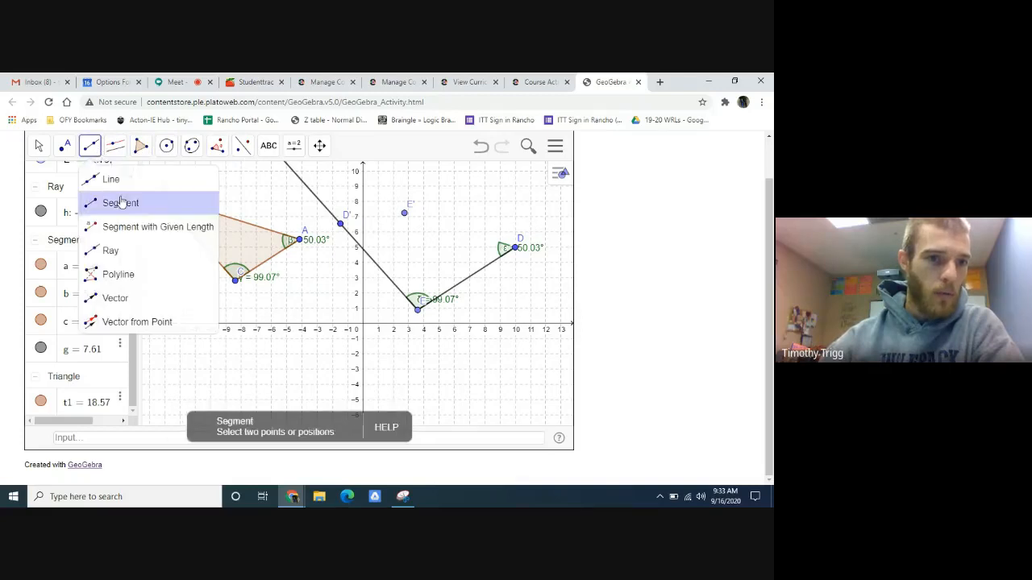
pyautogui.click(131, 252)
pyautogui.click(516, 248)
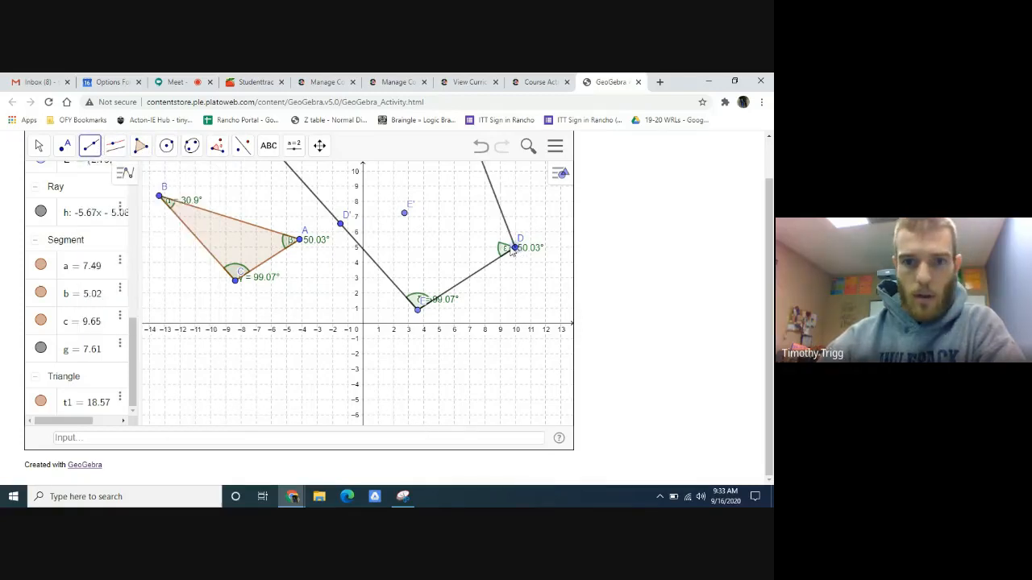
pyautogui.click(404, 214)
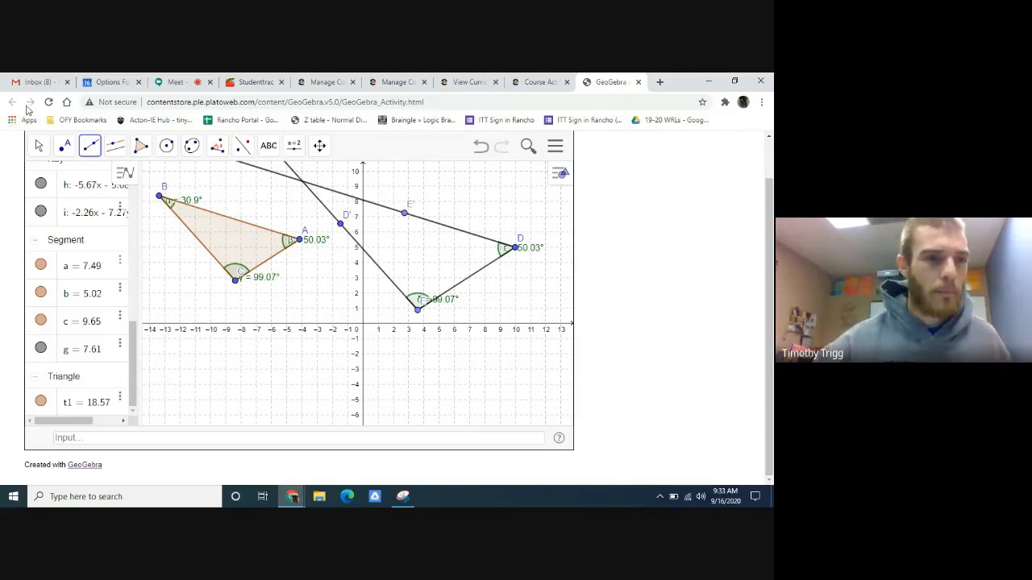
# - Check the Part B instructions in the course activity and place point F where the rays from D and E intersect
pyautogui.click(38, 145)
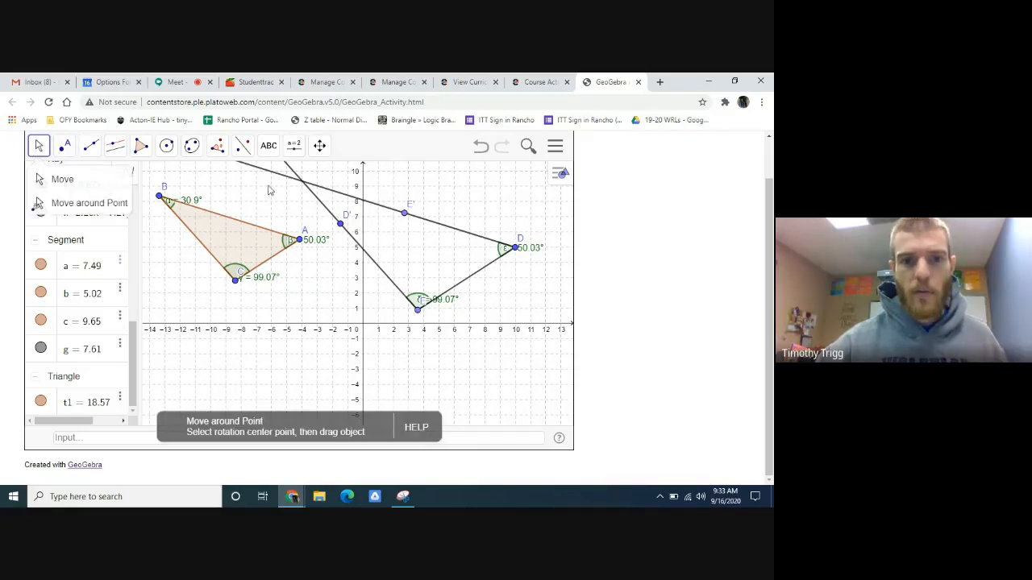
pyautogui.click(539, 81)
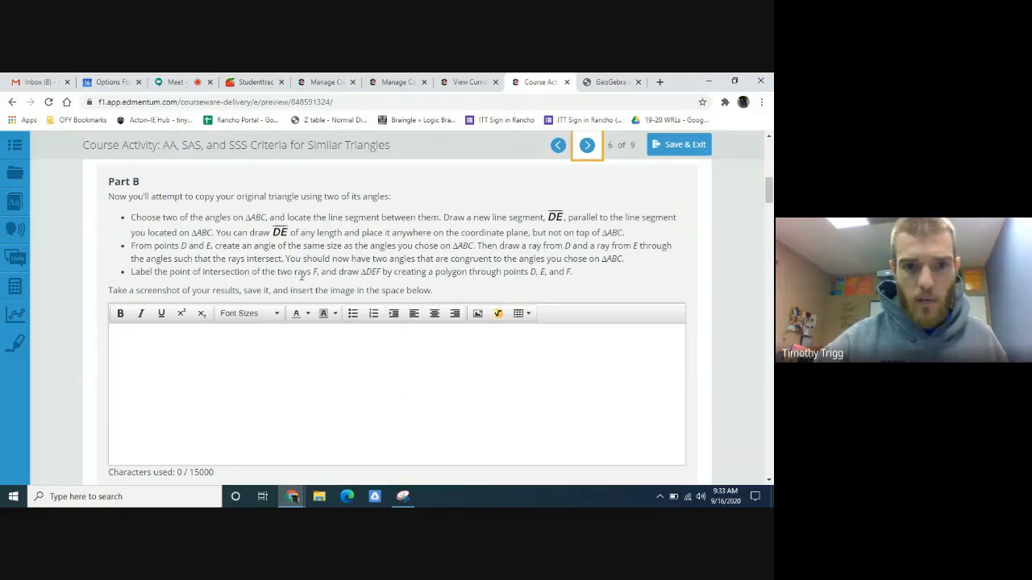
pyautogui.click(610, 82)
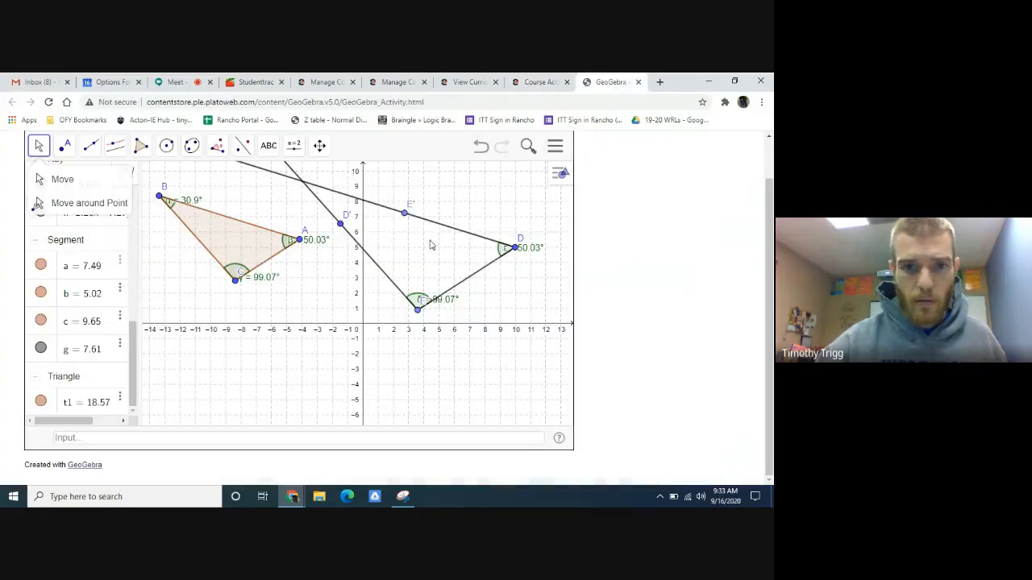
pyautogui.click(61, 148)
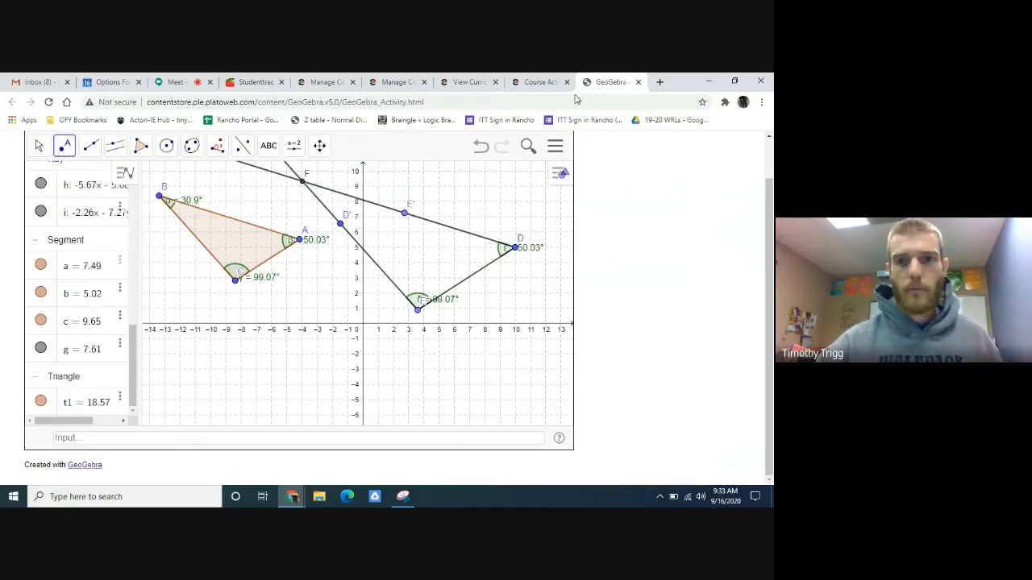
# - Compare the construction with the Part B instructions and examine the sample answer below the response box in the course activity
pyautogui.click(543, 81)
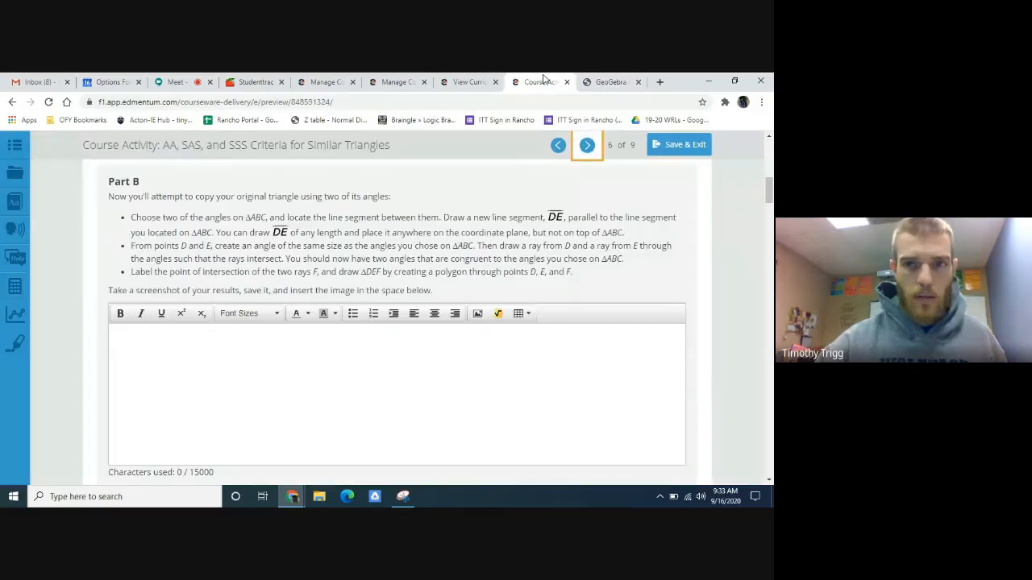
pyautogui.click(598, 82)
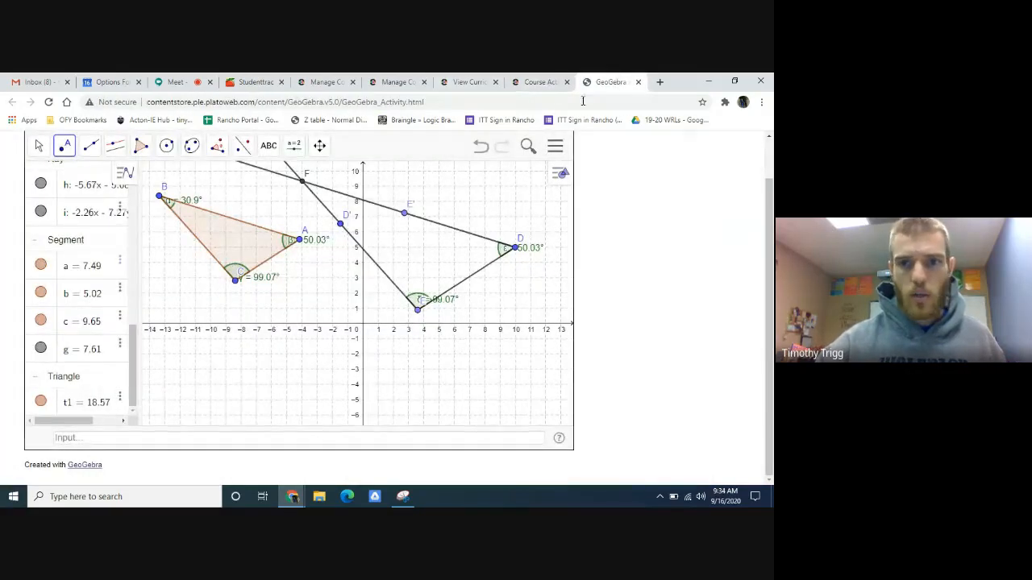
pyautogui.click(539, 81)
pyautogui.scroll(-3, 435, 379)
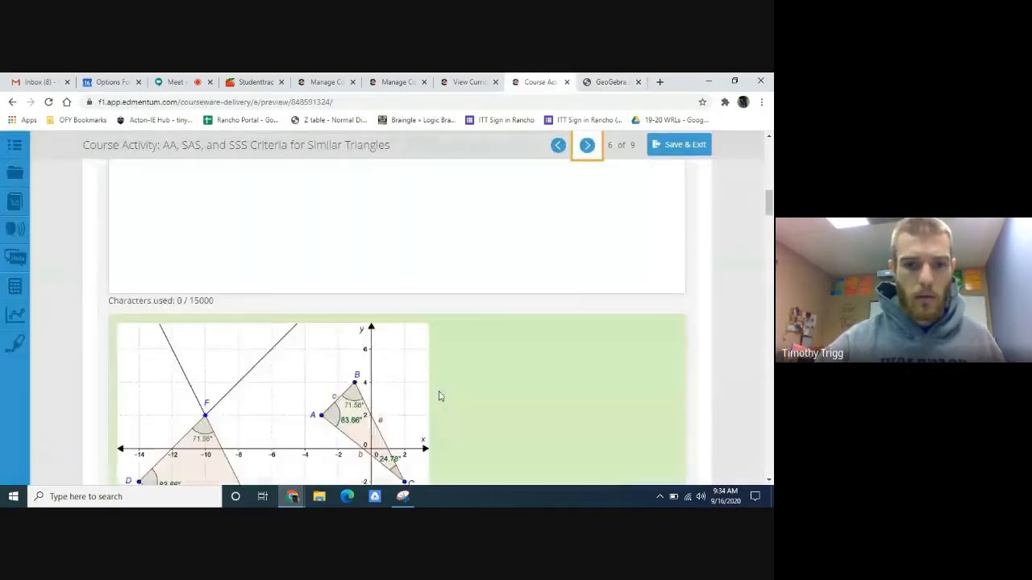
# - Check the Part C angle table in the course activity and activate GeoGebra's Angle tool for measuring triangle DEF
pyautogui.scroll(-7, 439, 396)
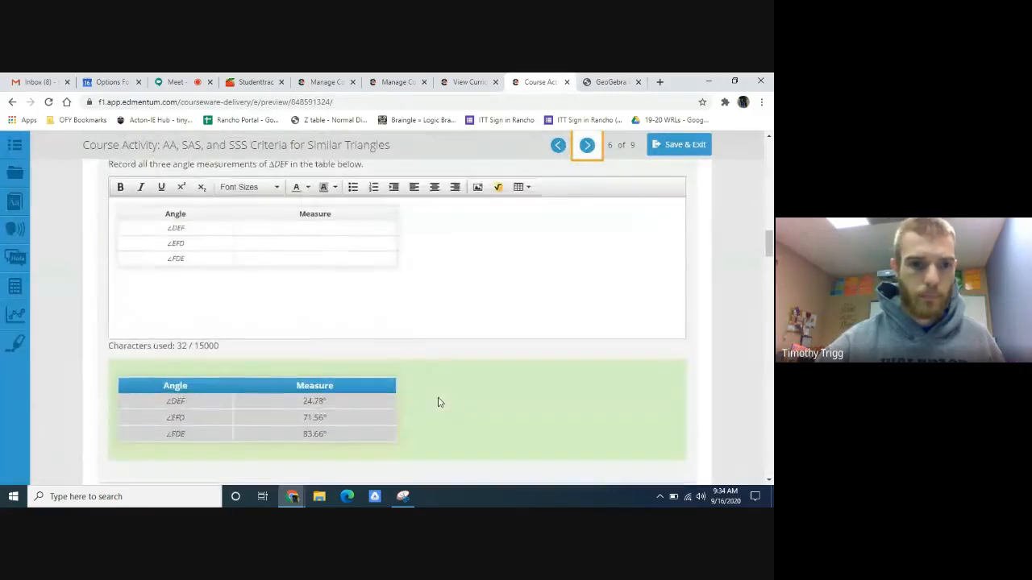
pyautogui.scroll(1, 437, 402)
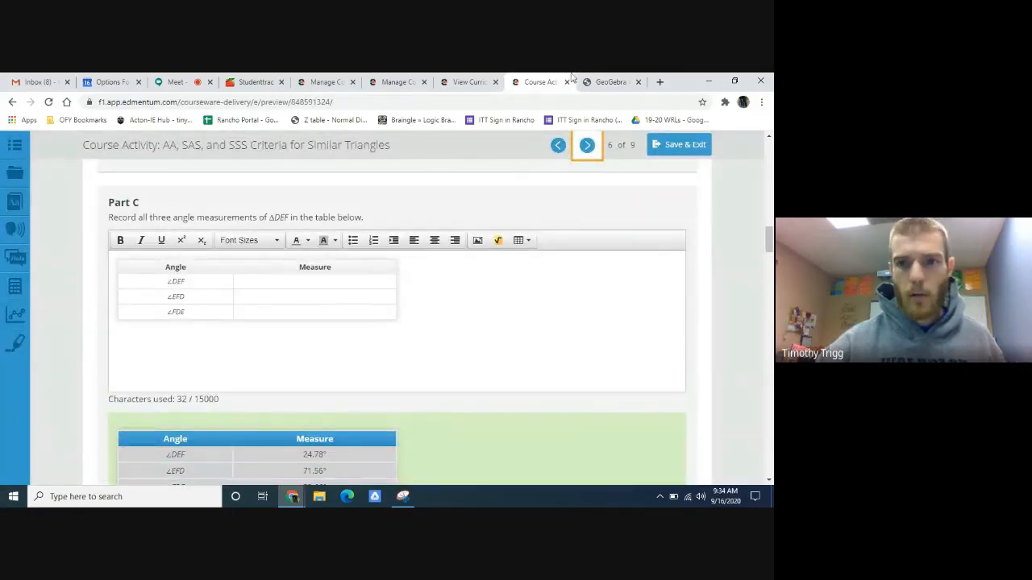
pyautogui.click(606, 81)
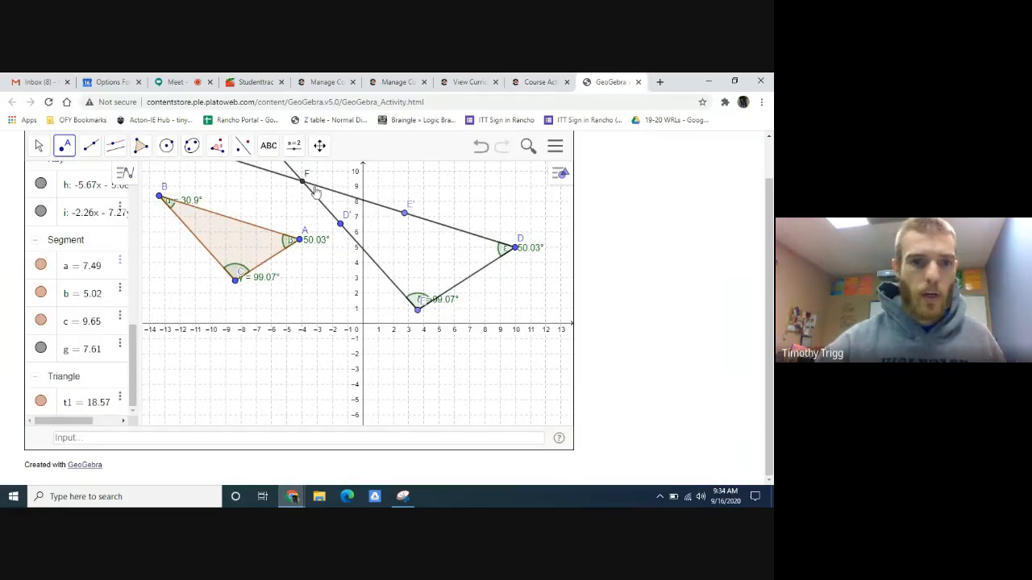
pyautogui.click(217, 151)
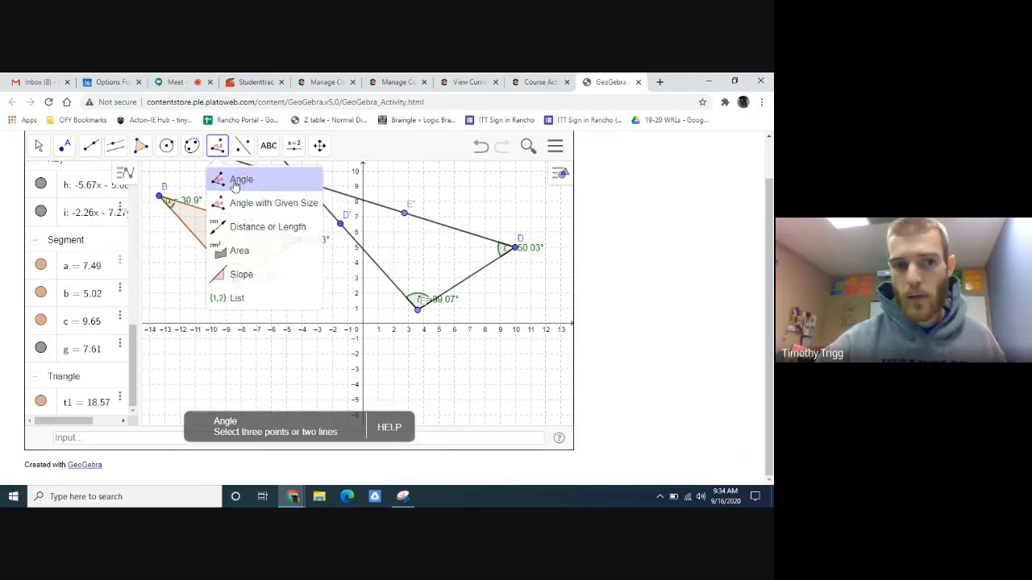
pyautogui.click(240, 179)
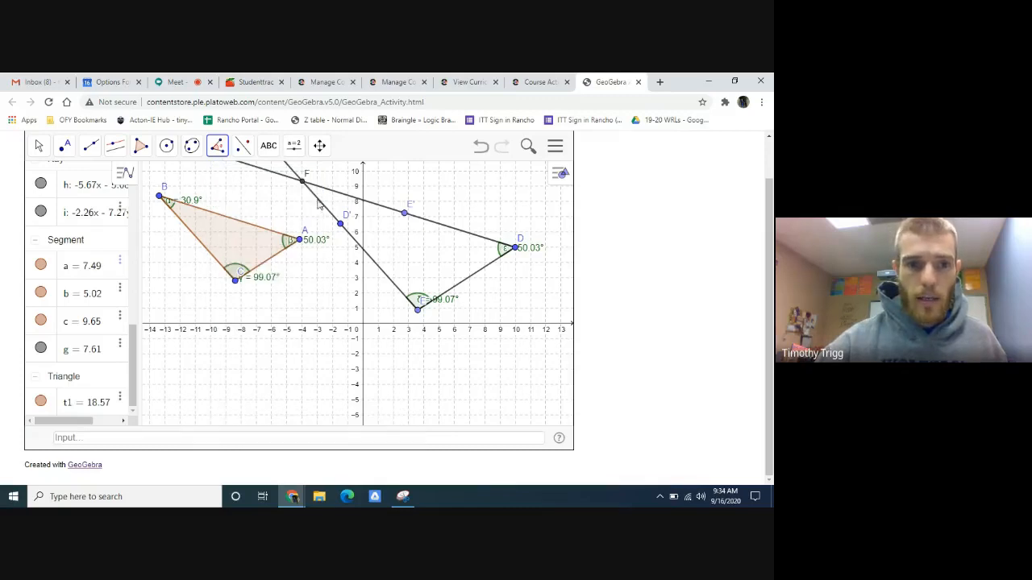
# - Try measuring the angle at point F between the two rays in different selection orders, undoing each attempt
pyautogui.click(316, 197)
pyautogui.click(320, 188)
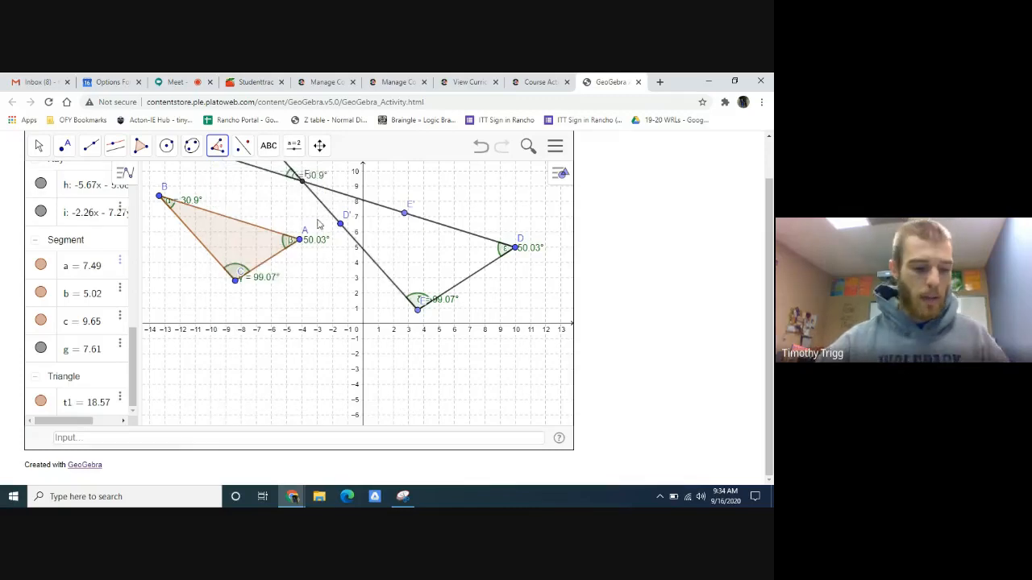
pyautogui.click(480, 146)
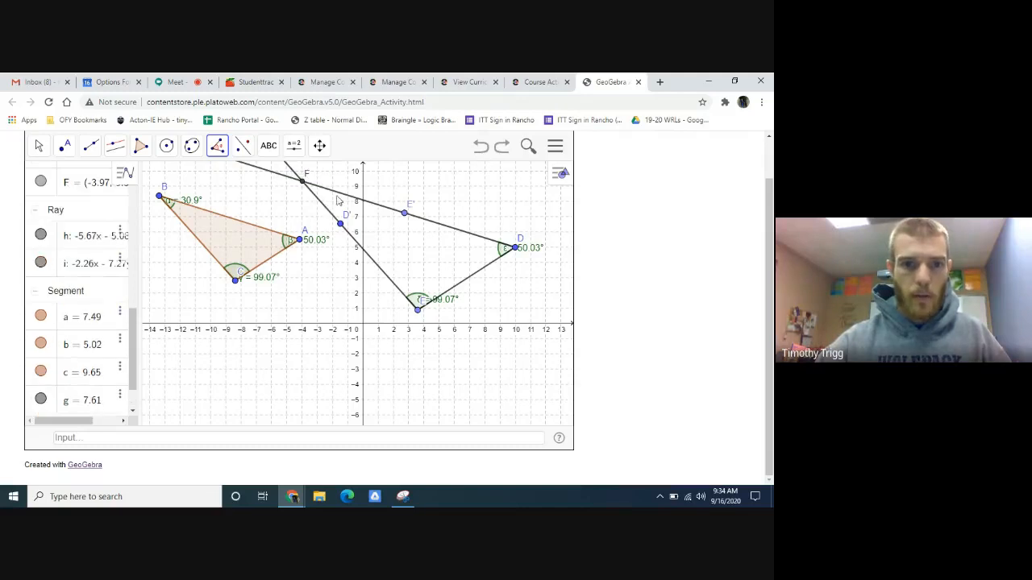
pyautogui.click(343, 198)
pyautogui.click(321, 208)
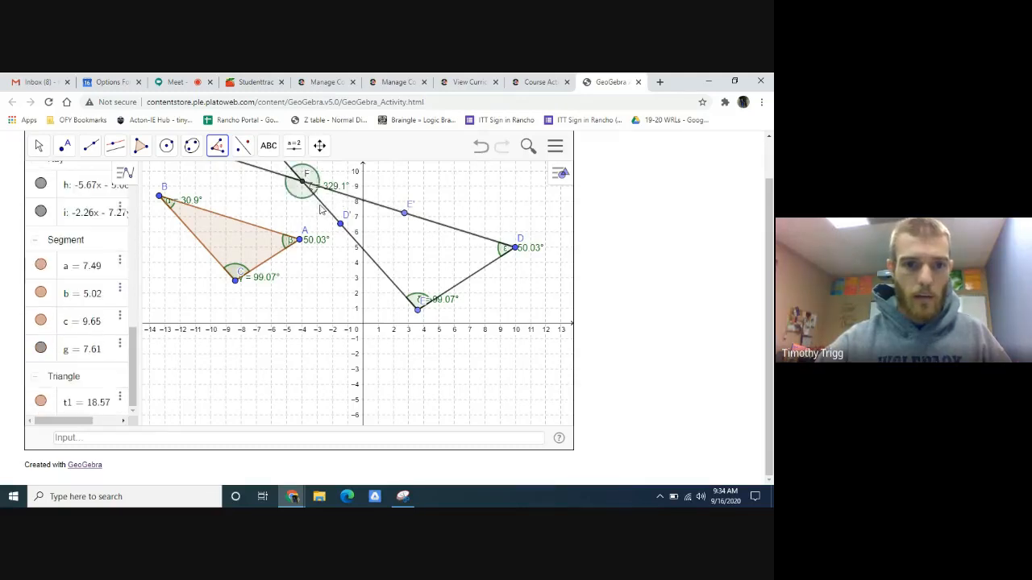
pyautogui.click(479, 147)
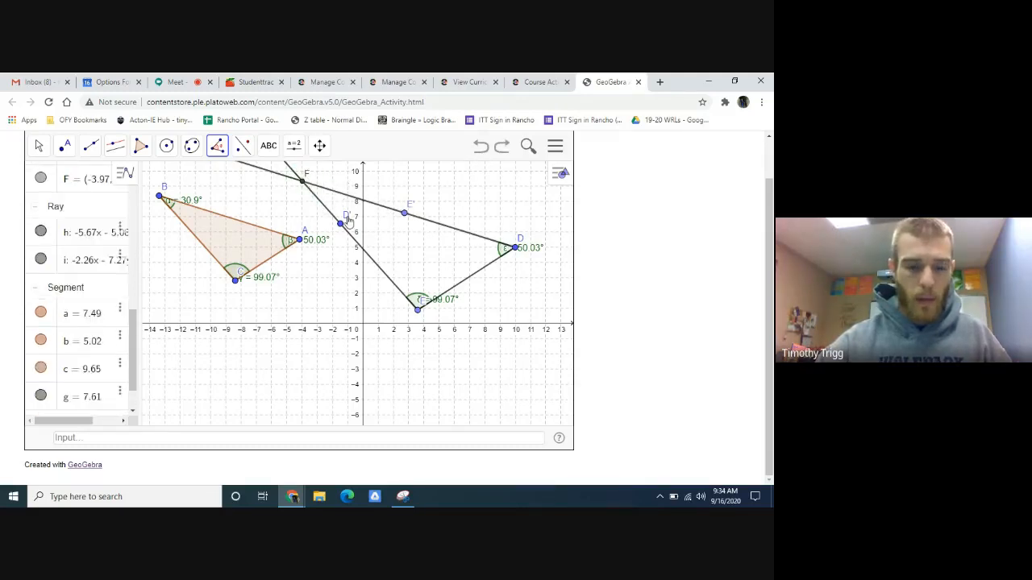
# - Measure the angle at F from the ray through D' to the ray through E', and move its label just below F
pyautogui.click(329, 214)
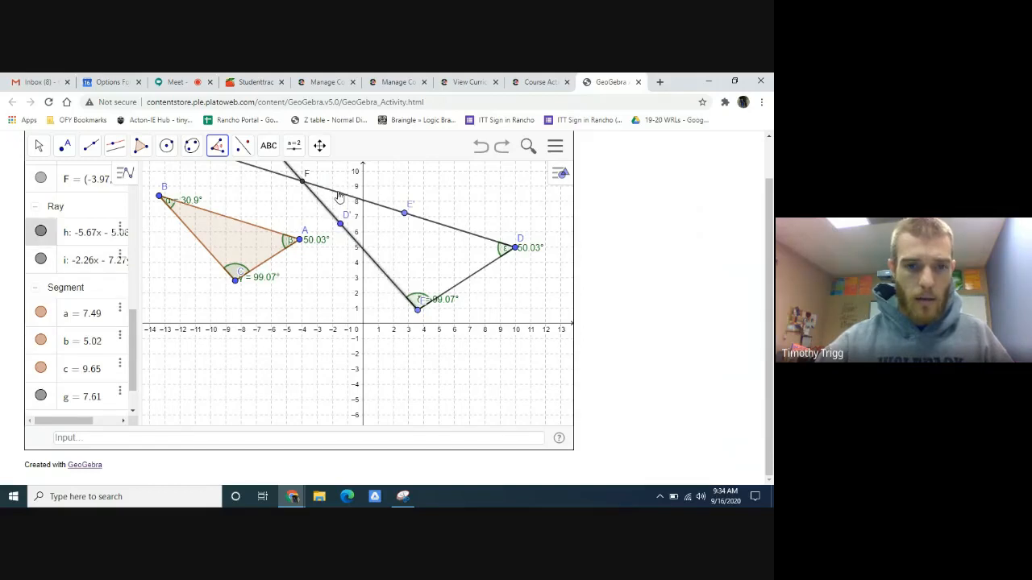
pyautogui.click(338, 193)
pyautogui.click(38, 146)
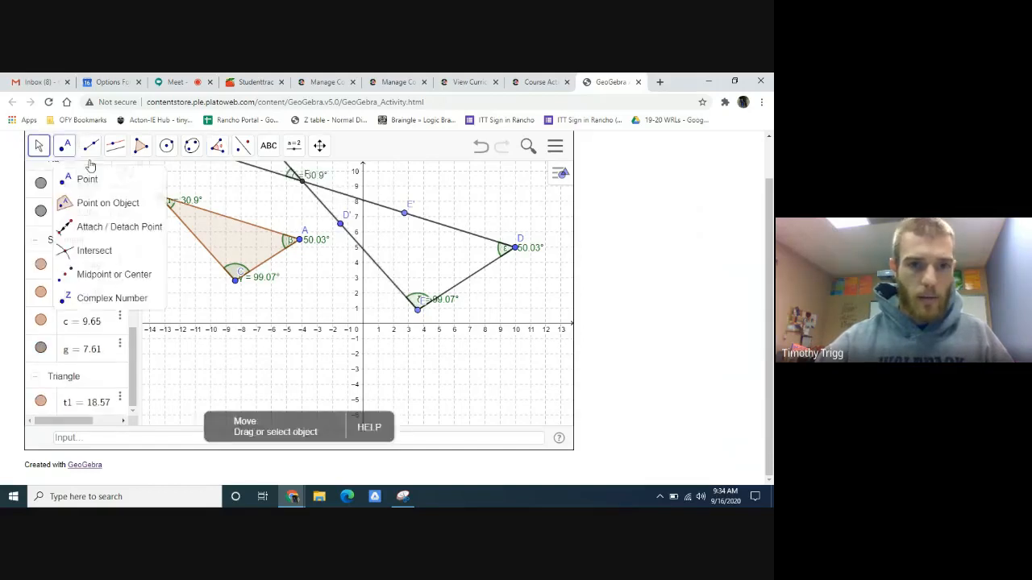
pyautogui.moveTo(320, 183); pyautogui.dragTo(298, 202)
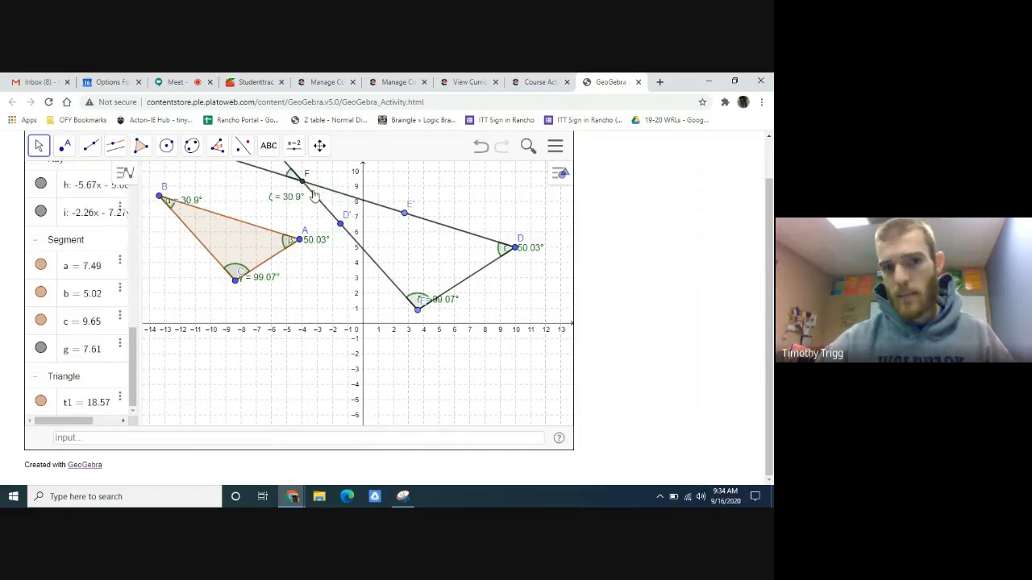
pyautogui.moveTo(292, 202)
pyautogui.mouseDown()
pyautogui.moveTo(304, 202)
pyautogui.moveTo(288, 198)
pyautogui.mouseUp()
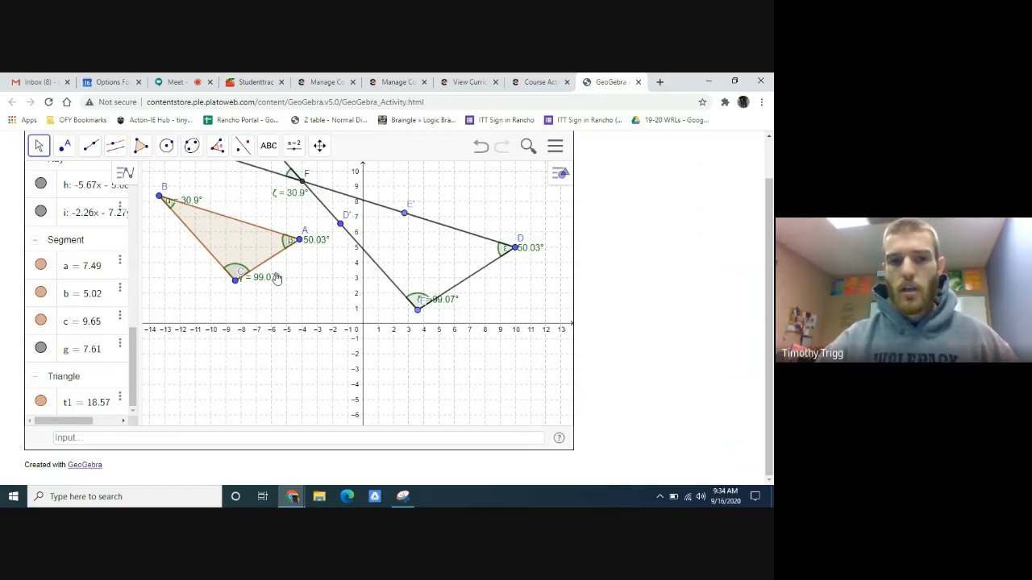
# - Compare the Part C table with the GeoGebra construction and enter 99.07 as the measure of angle DEF
pyautogui.click(540, 82)
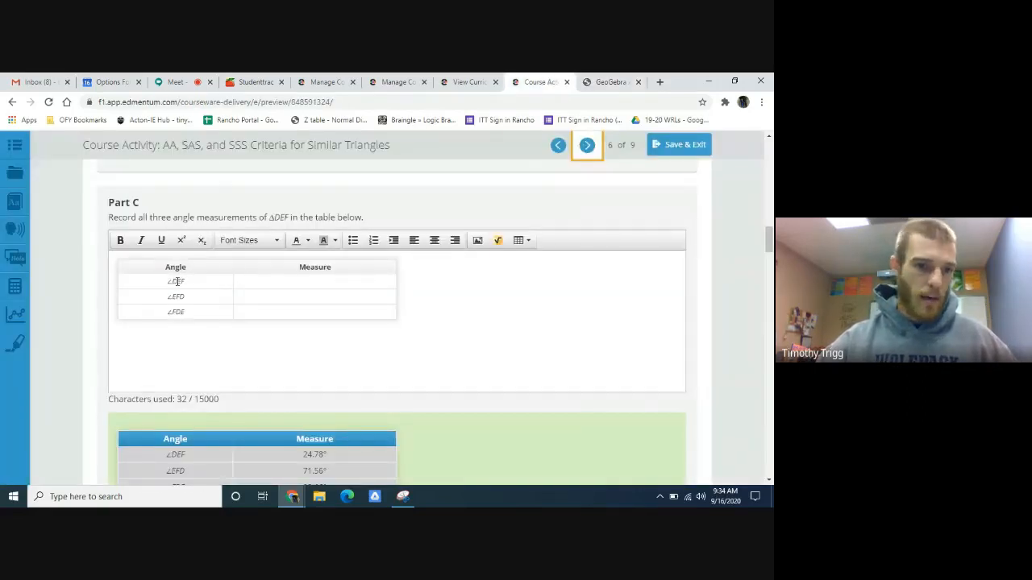
pyautogui.click(596, 82)
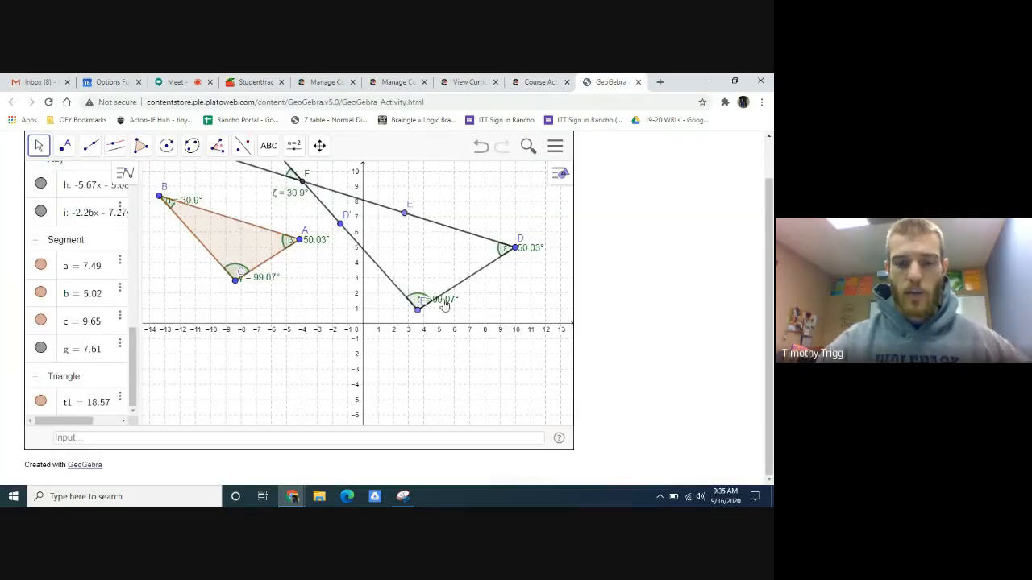
pyautogui.click(540, 82)
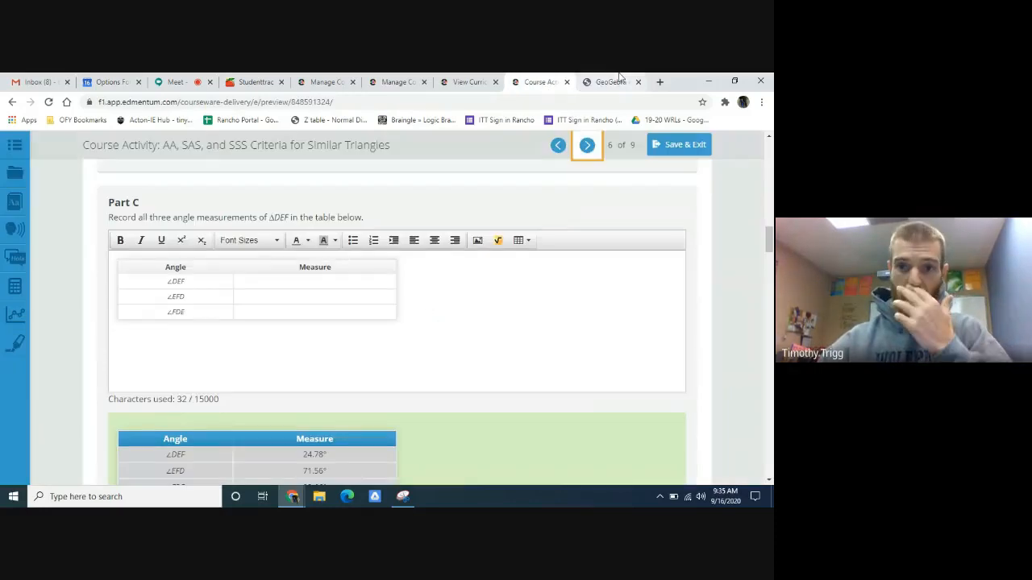
pyautogui.click(610, 81)
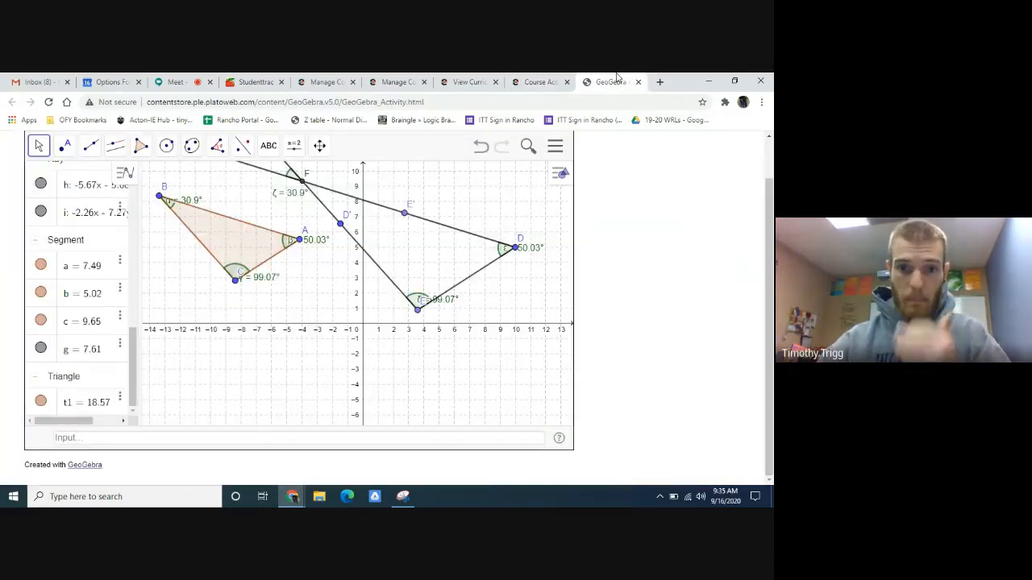
pyautogui.click(539, 81)
pyautogui.click(310, 280)
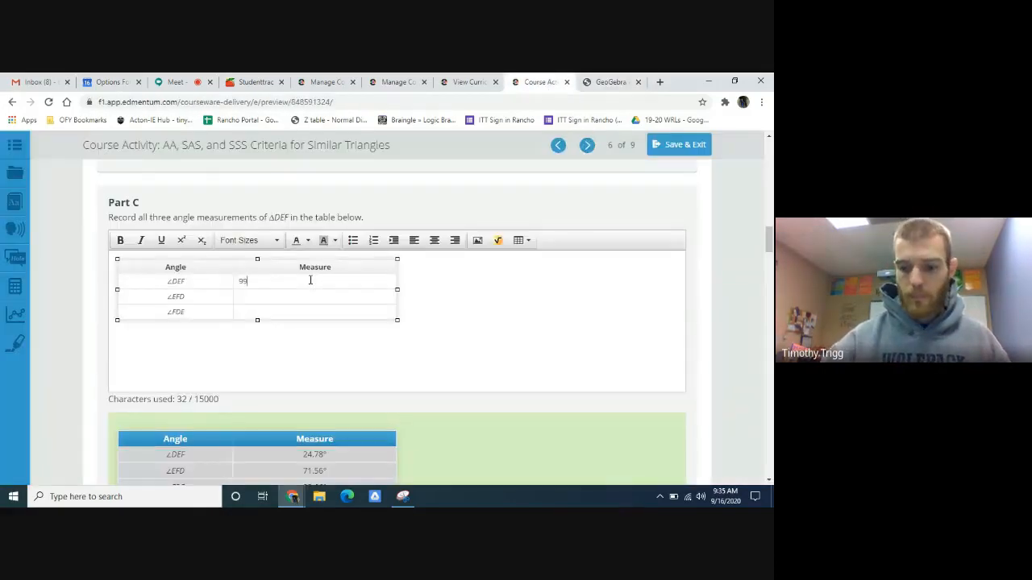
pyautogui.write('99.07')
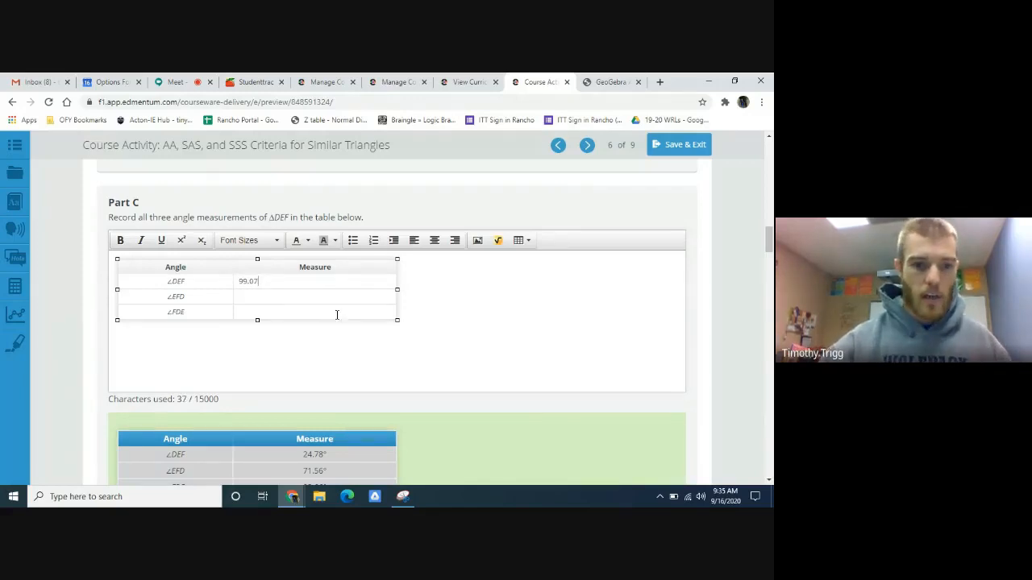
# - Examine the Part C sample table, the Part D question with its sample answer, and the Part E question in the course activity
pyautogui.scroll(-5, 499, 311)
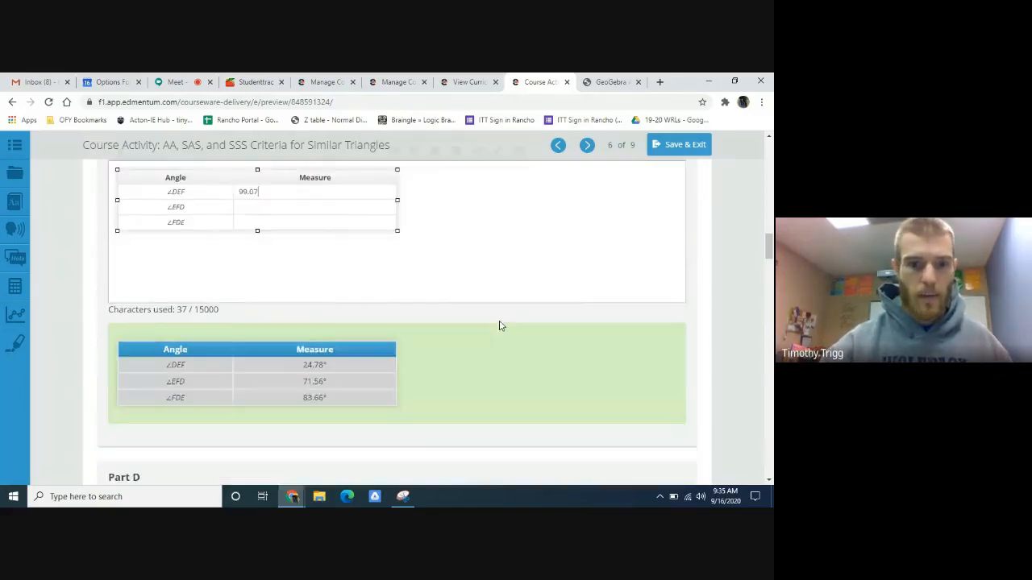
pyautogui.scroll(1, 491, 334)
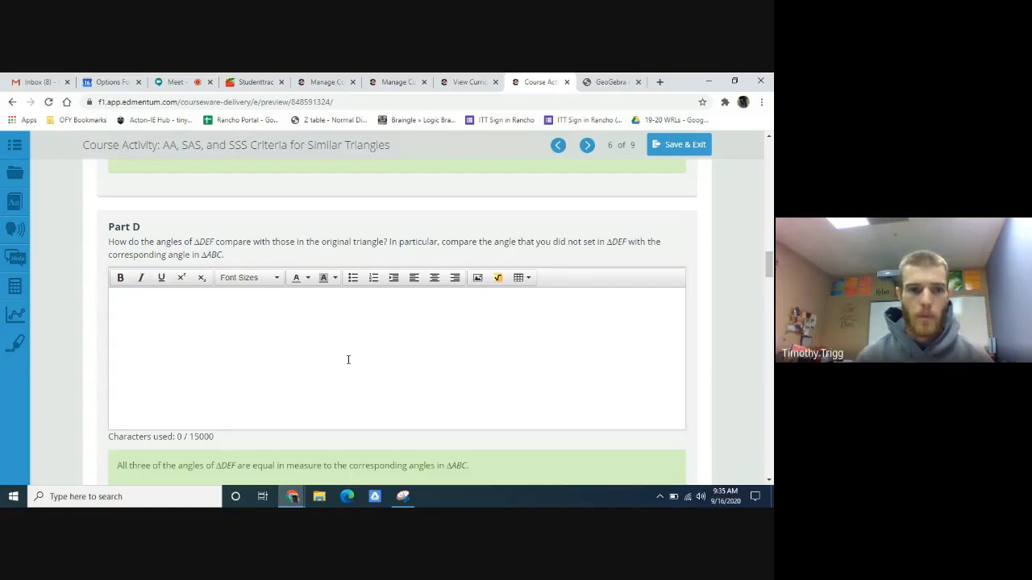
pyautogui.scroll(1, 355, 356)
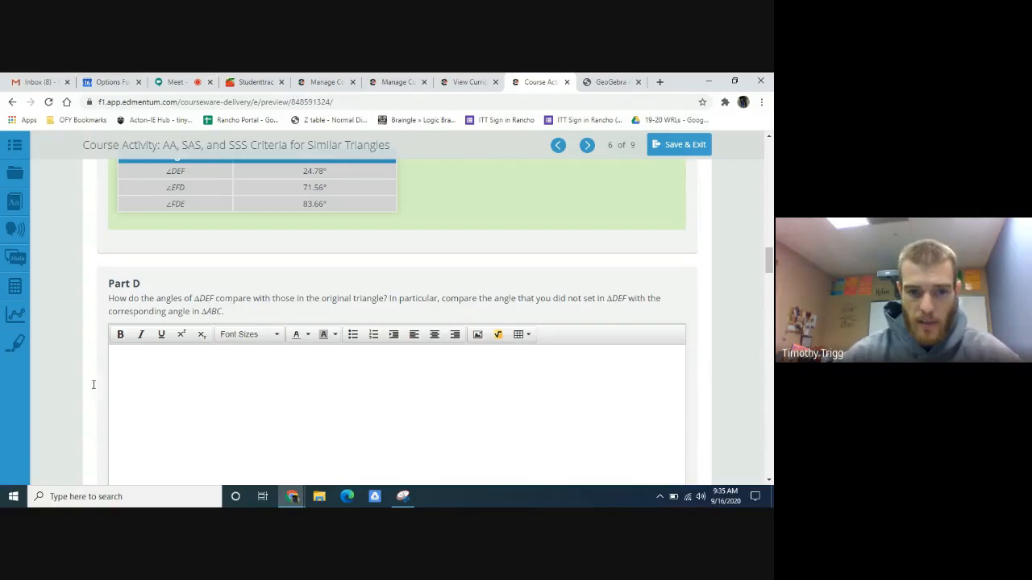
pyautogui.scroll(-5, 409, 369)
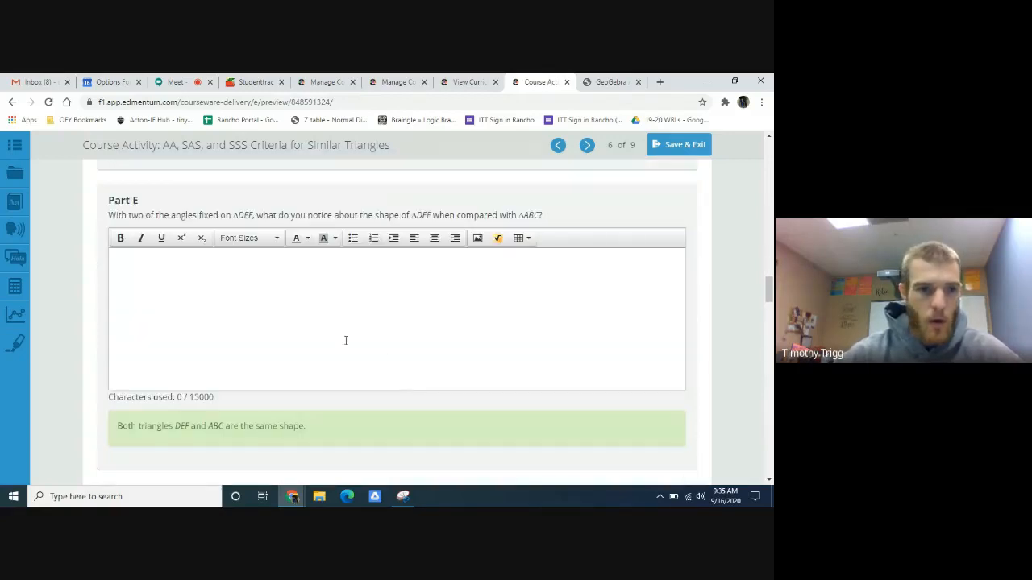
pyautogui.scroll(1, 252, 303)
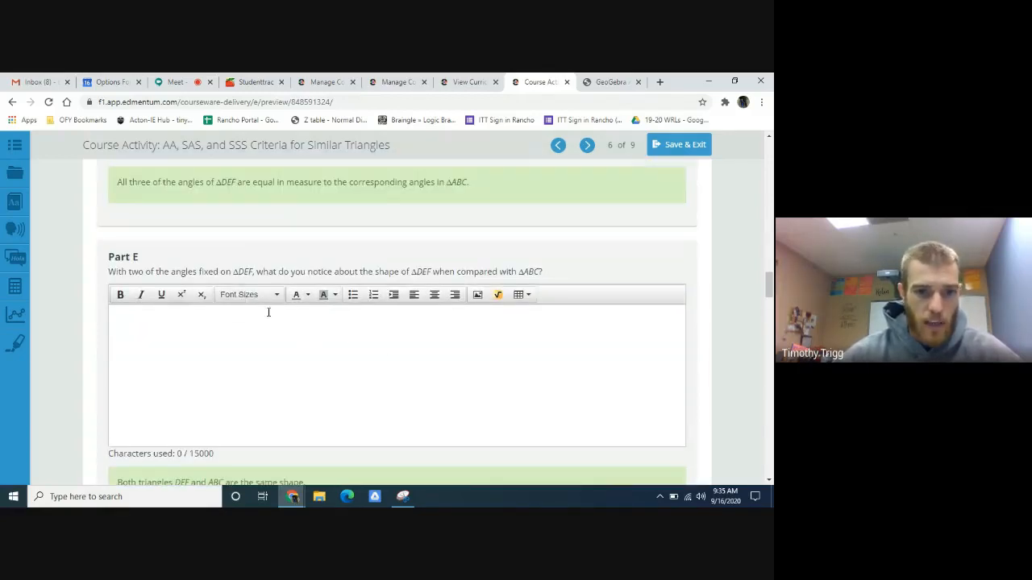
pyautogui.scroll(-1, 262, 307)
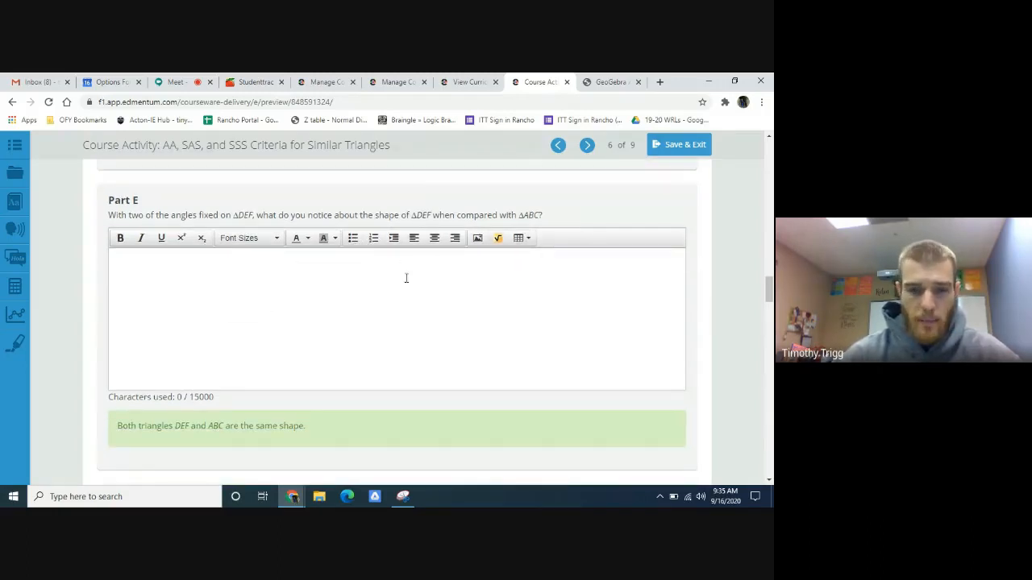
# - Answer Part E with "These two triangles are the exact same shape, but they are different sizes. In other words, the two triangles are similar."
pyautogui.write('THer')
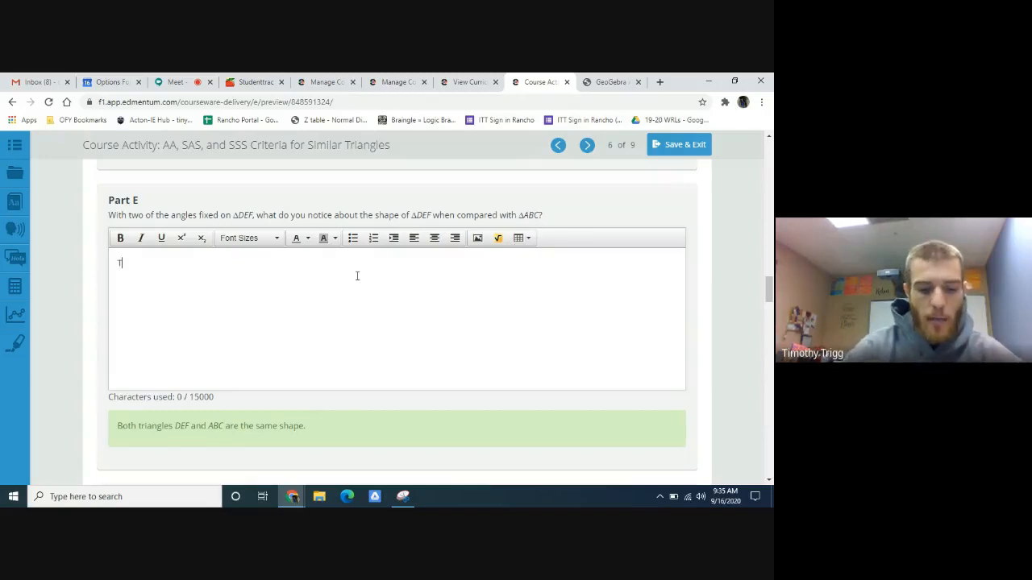
pyautogui.press('BackSpace')
pyautogui.press('BackSpace')
pyautogui.press('BackSpace')
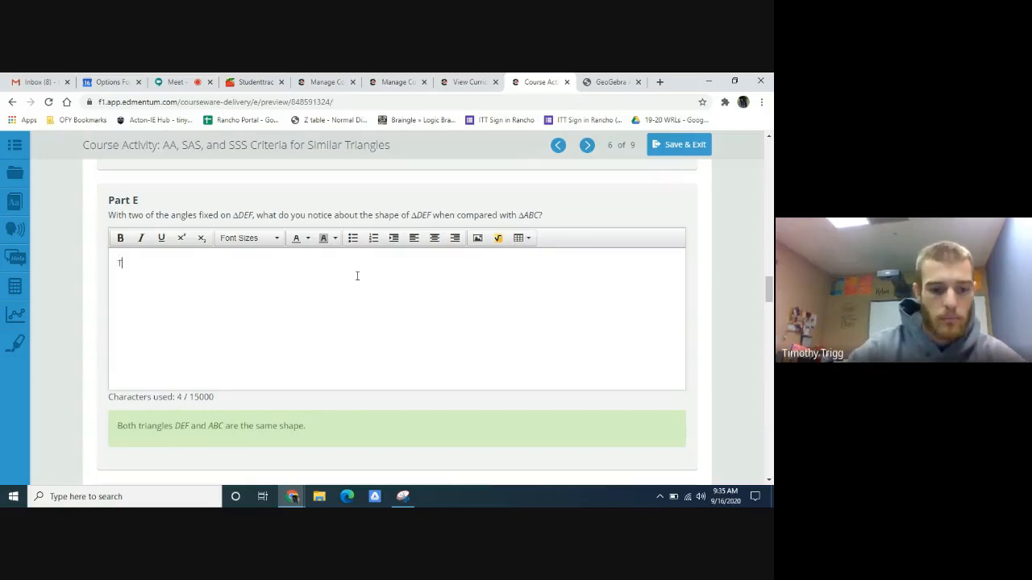
pyautogui.write('hese t')
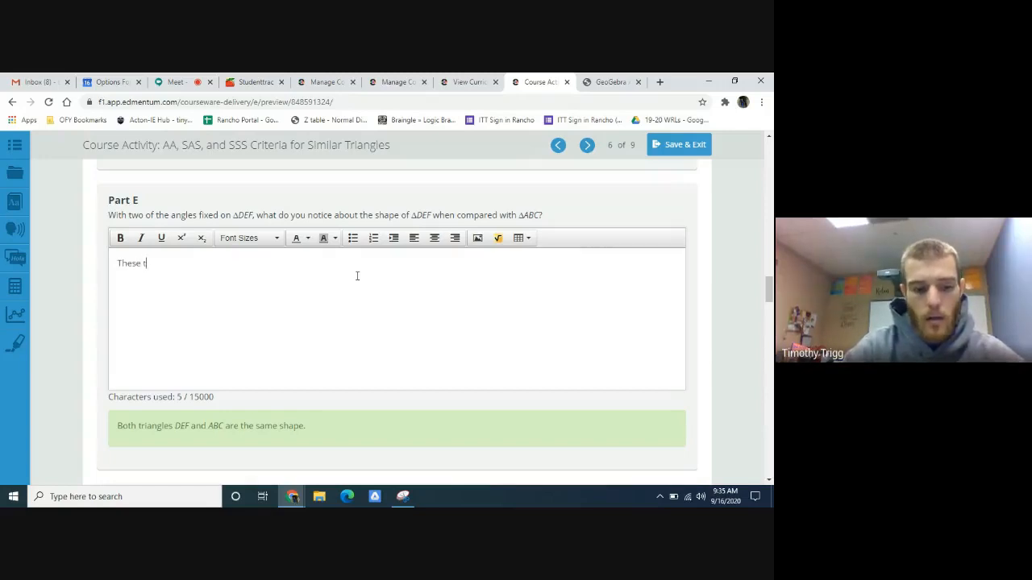
pyautogui.write('wo trian')
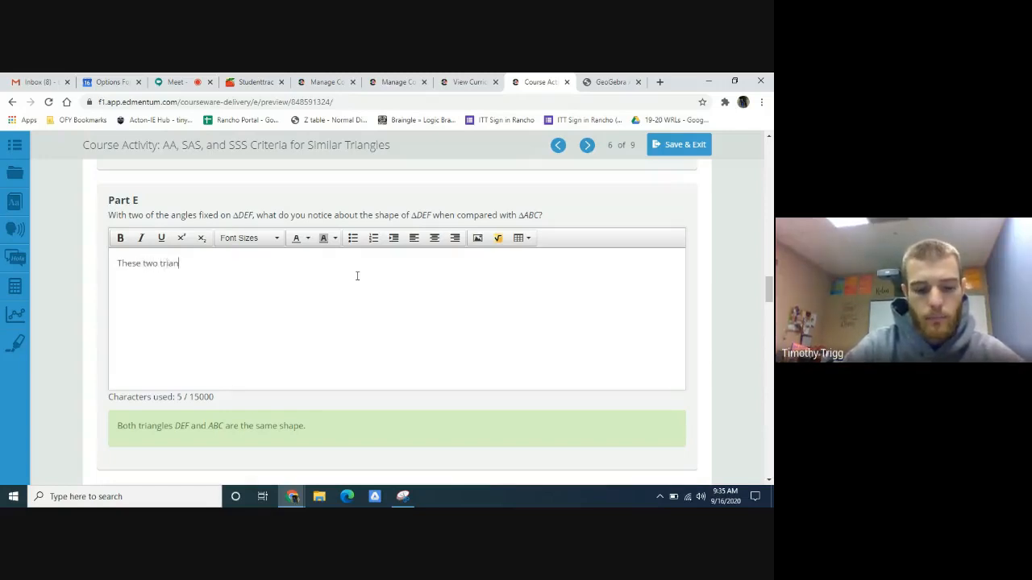
pyautogui.write('gles are the exact')
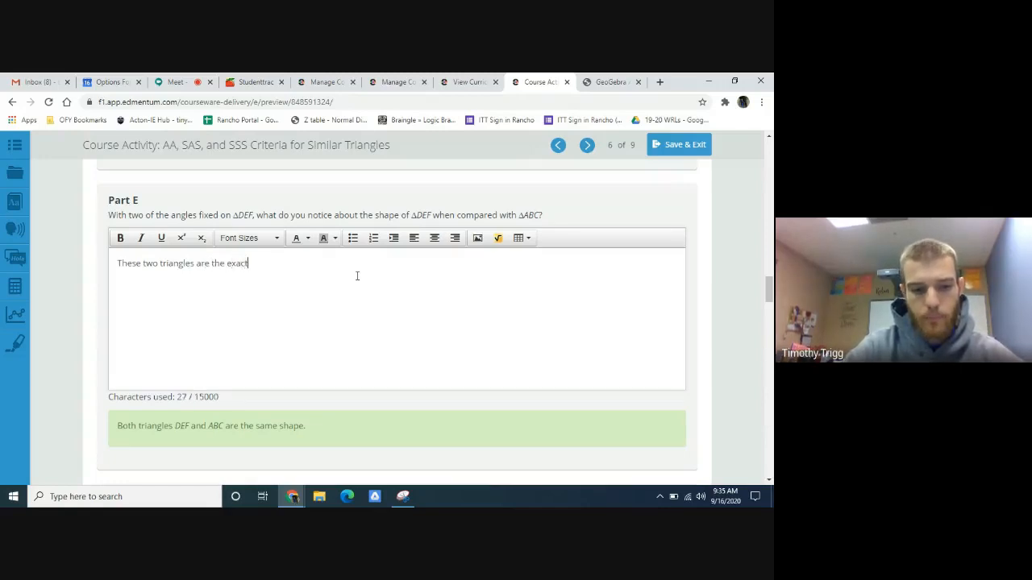
pyautogui.write('ame shape')
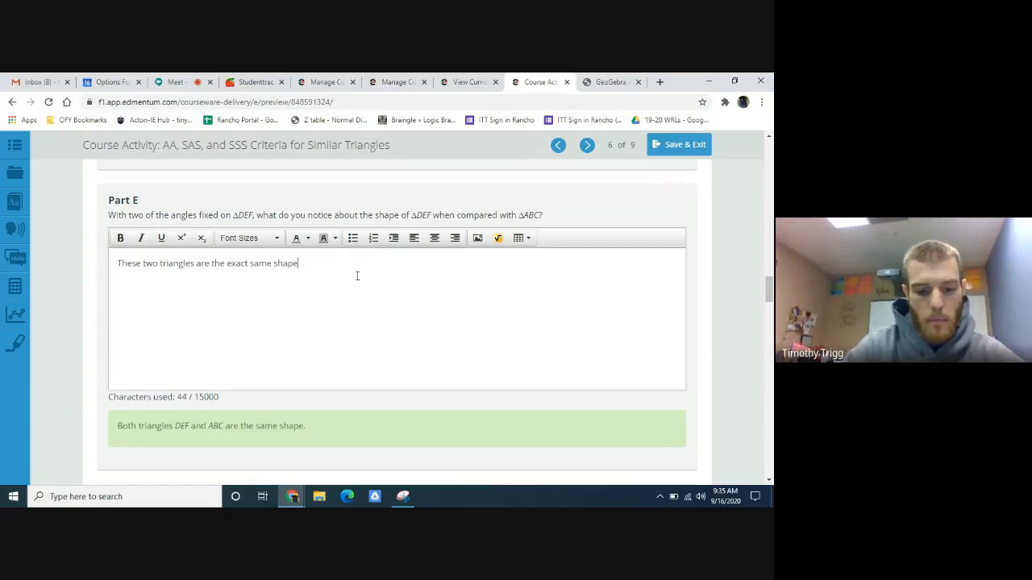
pyautogui.write(', but the')
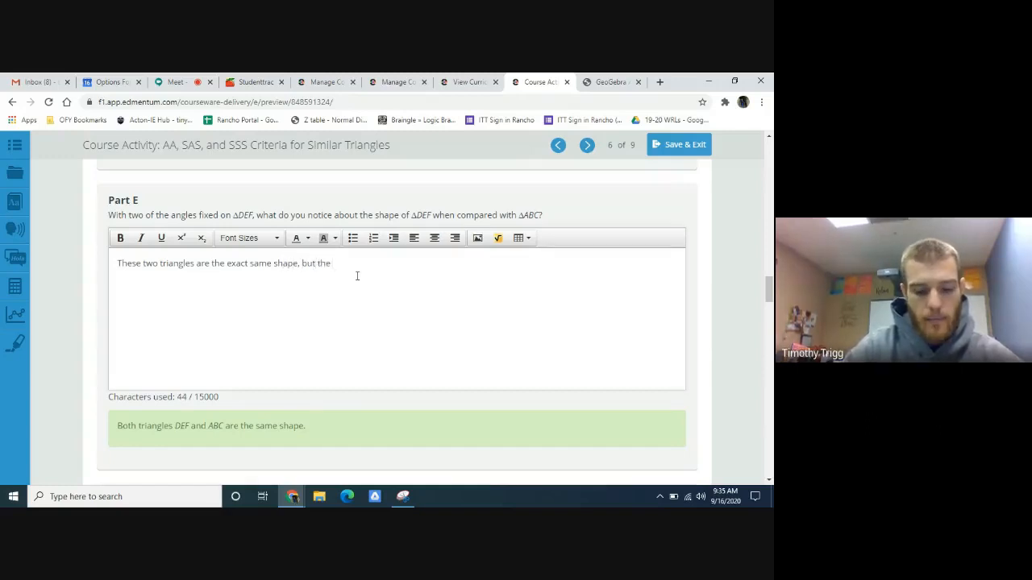
pyautogui.write('y are different')
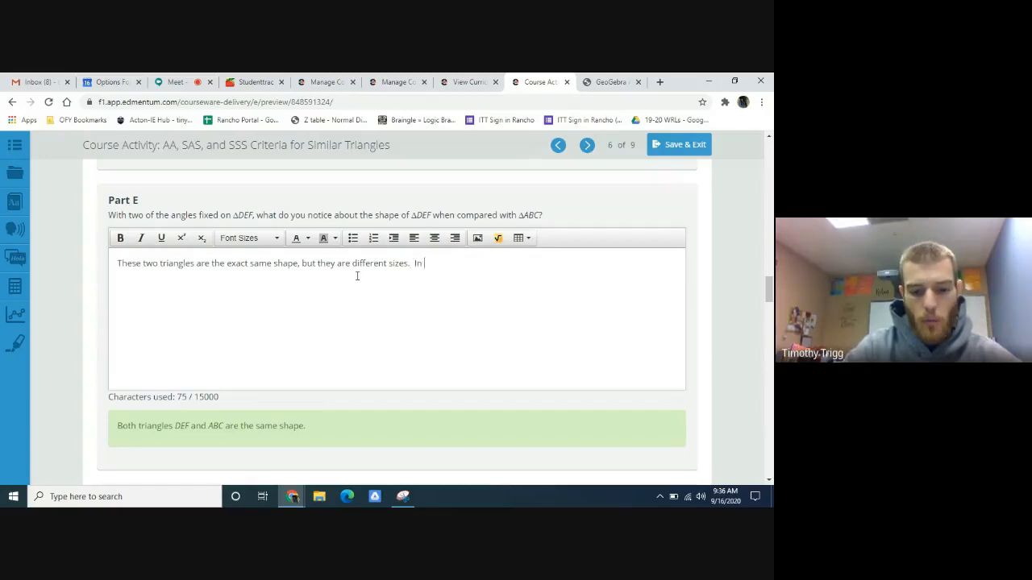
pyautogui.write('sizes.  In other wor')
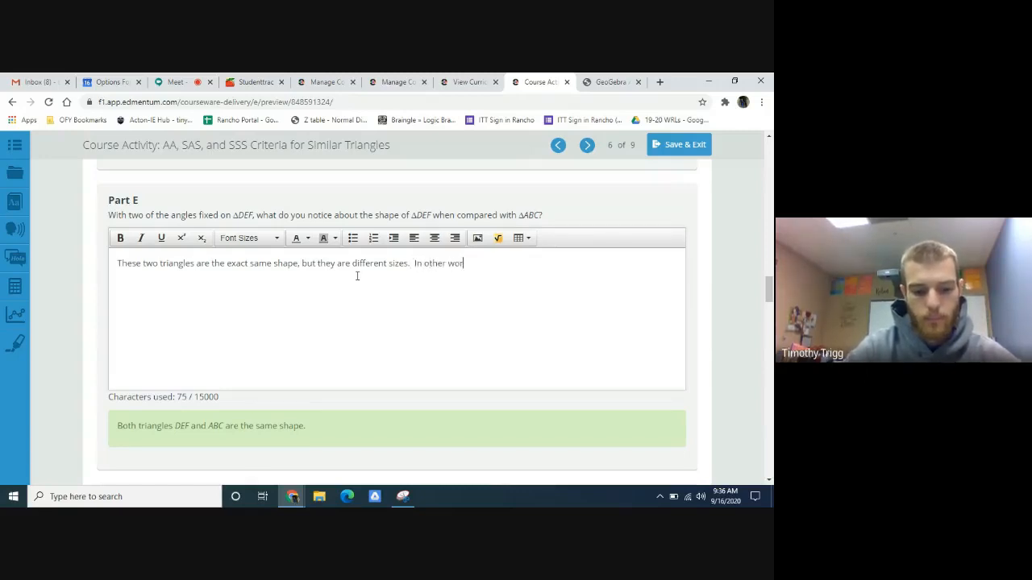
pyautogui.write('ds, ')
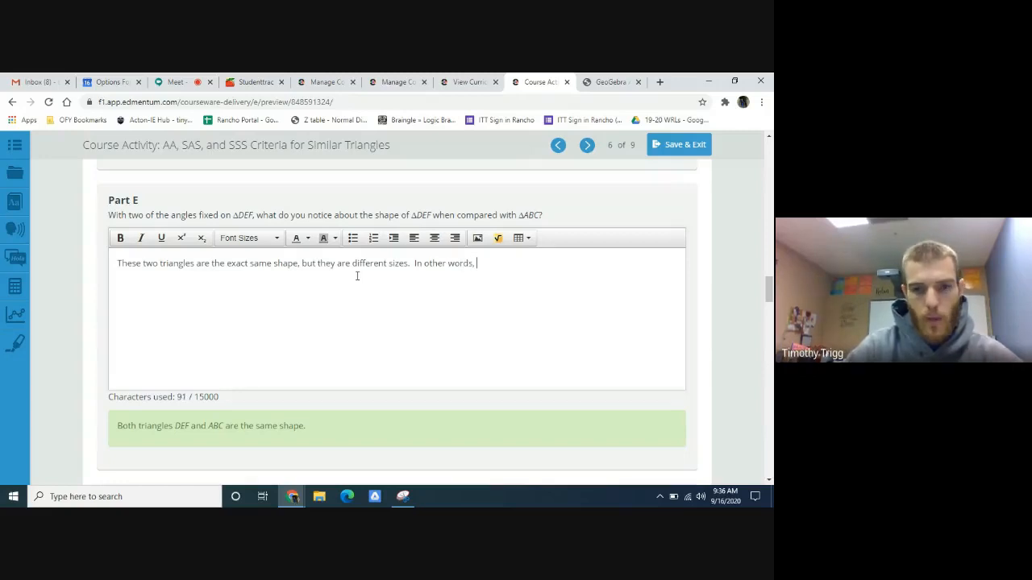
pyautogui.write('the tw')
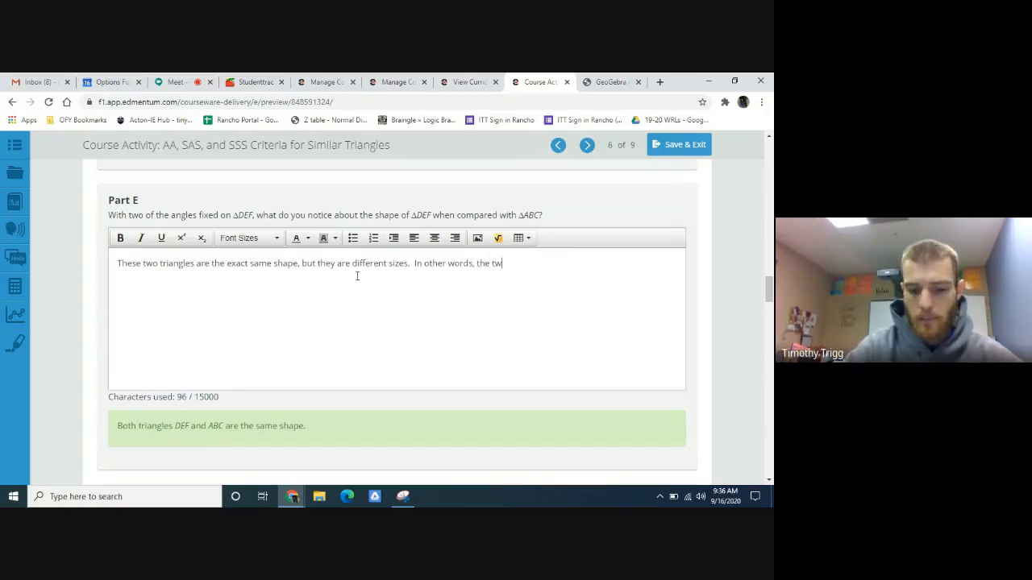
pyautogui.write('o triangles ')
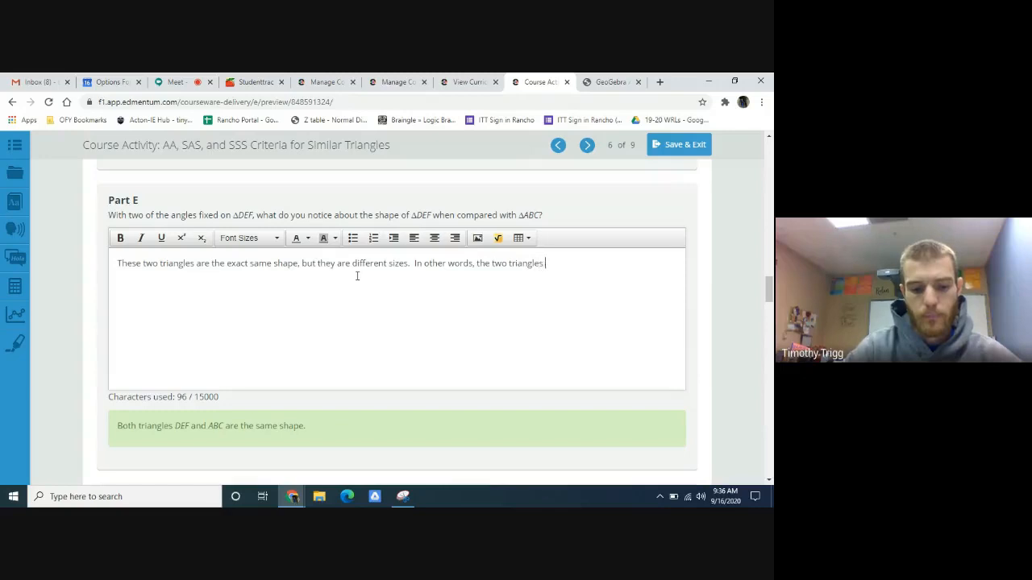
pyautogui.write('are similar')
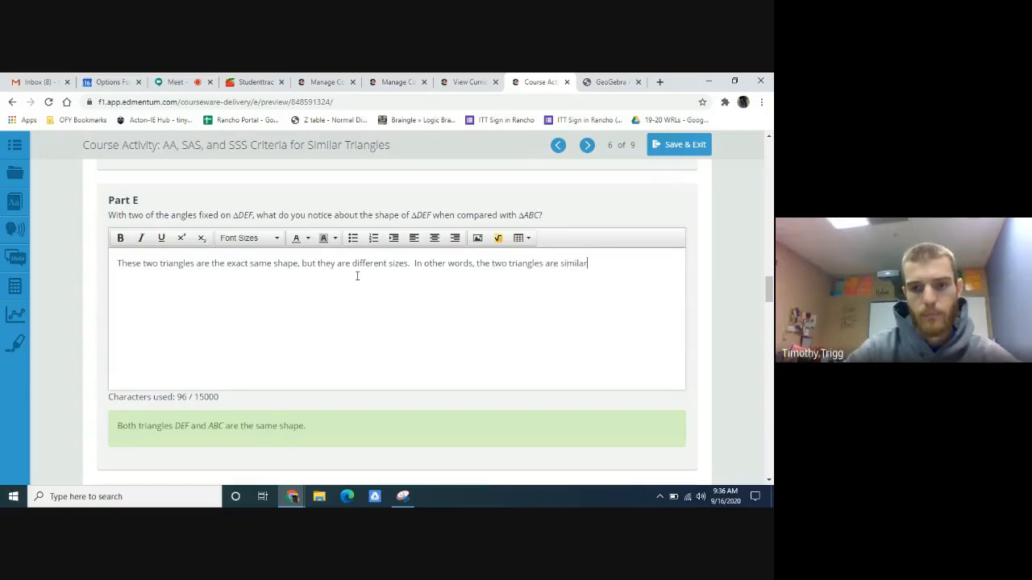
pyautogui.write('.')
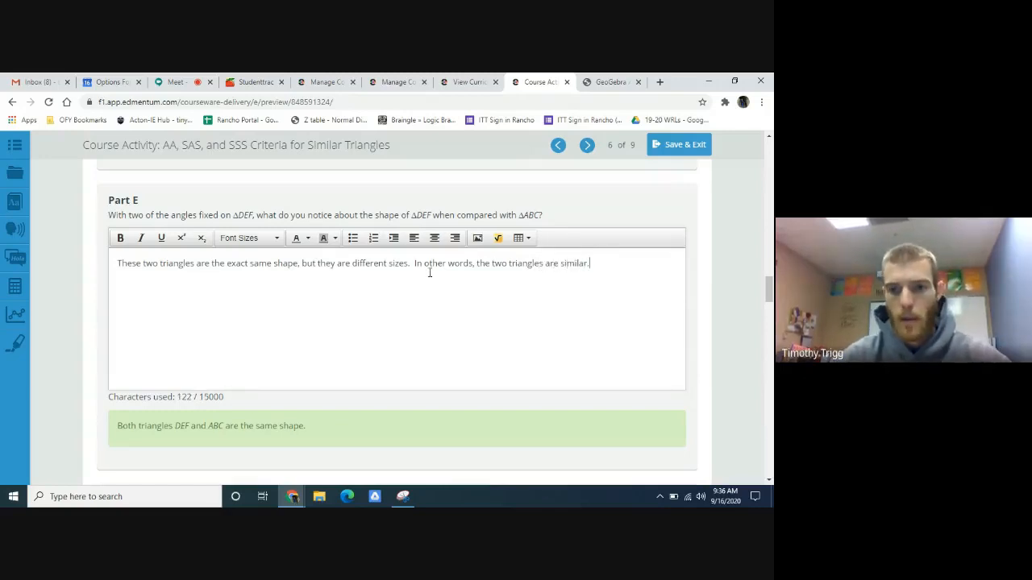
# - Read the Part F question and, in GeoGebra, draw a polygon through vertices F, E and D to form triangle DEF
pyautogui.scroll(-6, 685, 355)
pyautogui.scroll(1, 564, 322)
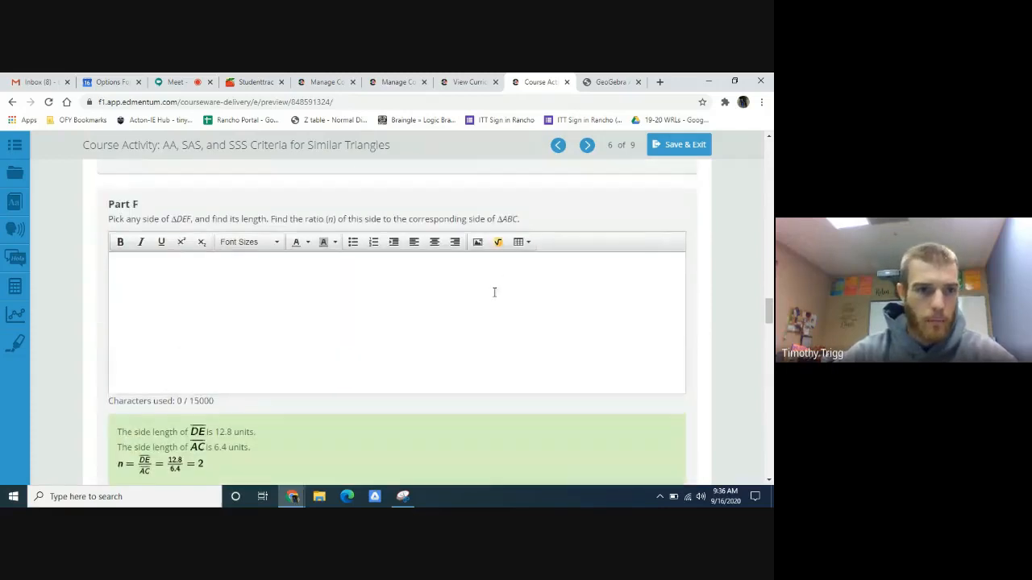
pyautogui.scroll(1, 494, 292)
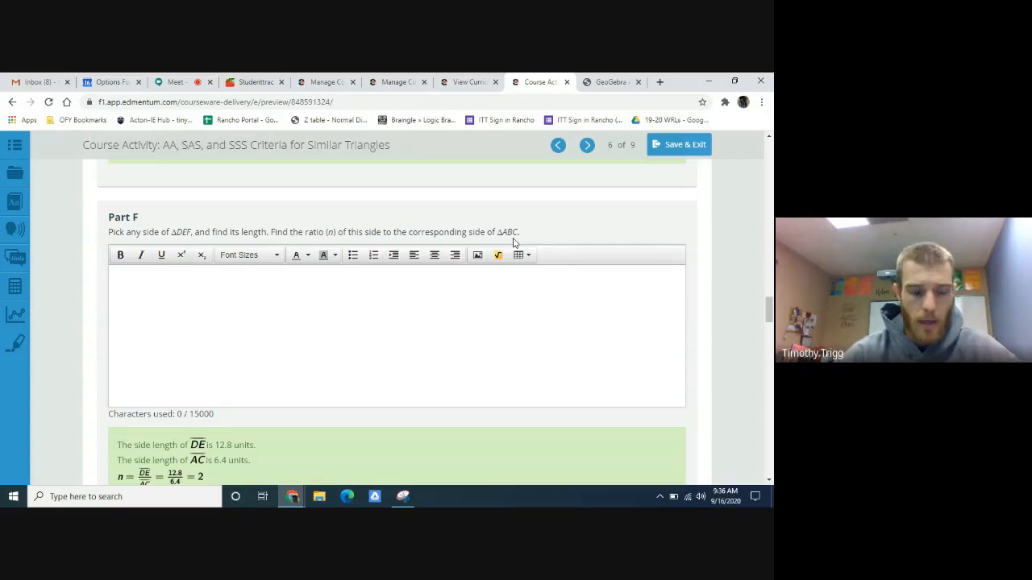
pyautogui.click(598, 86)
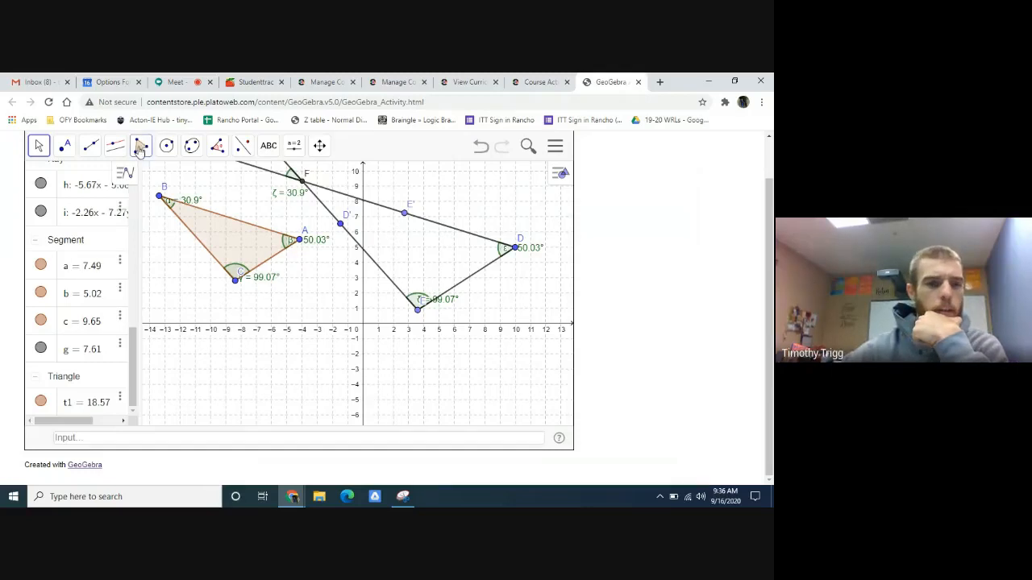
pyautogui.click(140, 149)
pyautogui.click(161, 177)
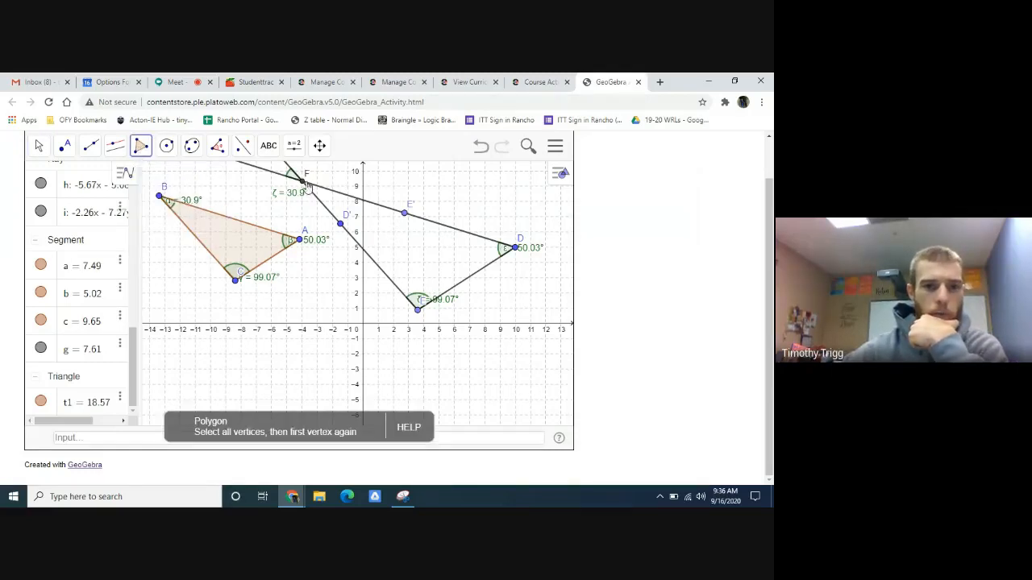
pyautogui.click(306, 184)
pyautogui.click(417, 309)
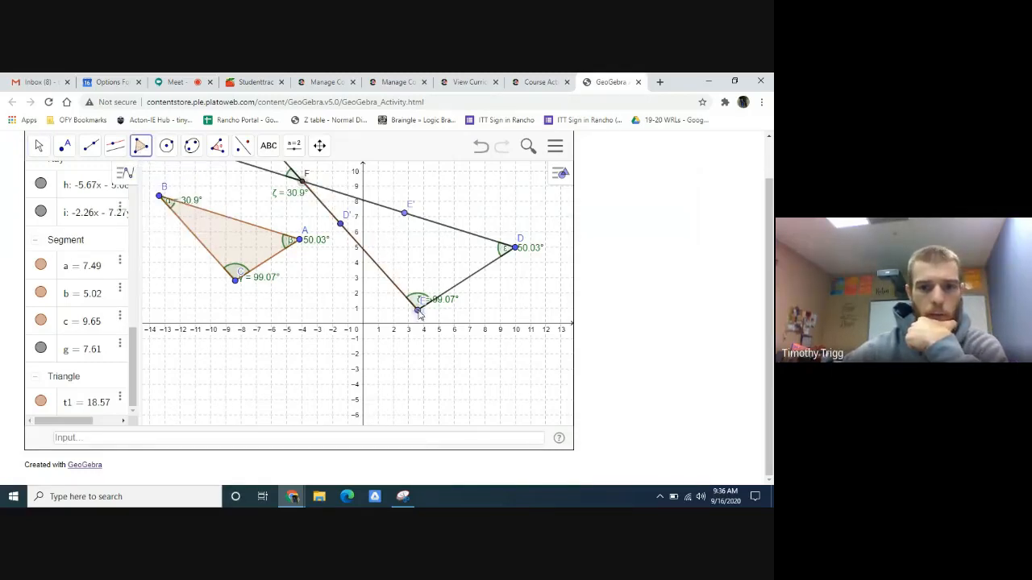
pyautogui.click(516, 247)
pyautogui.click(307, 184)
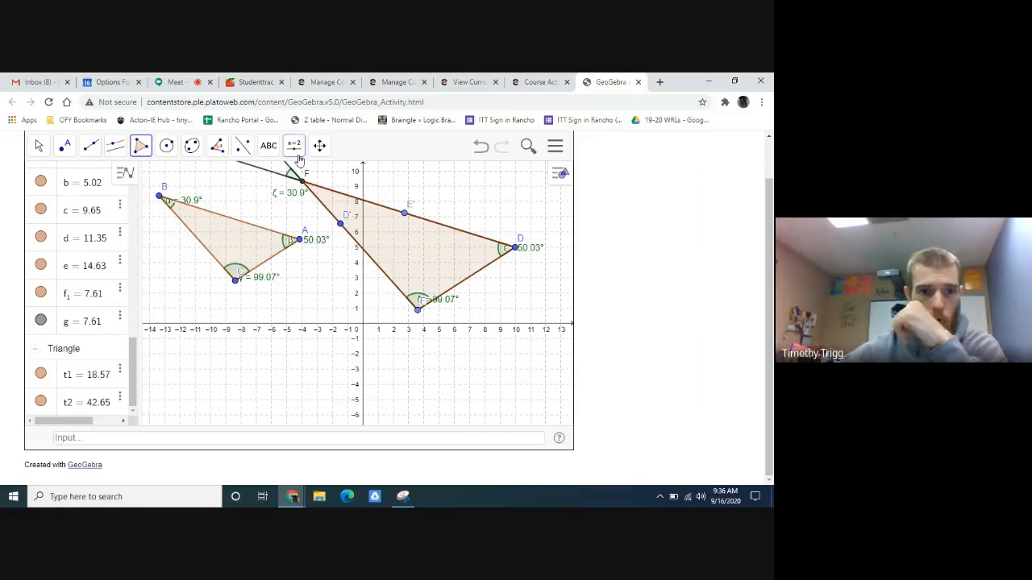
# - Measure the lengths of sides AB, BC and AC of triangle ABC with the Distance or Length tool
pyautogui.click(217, 147)
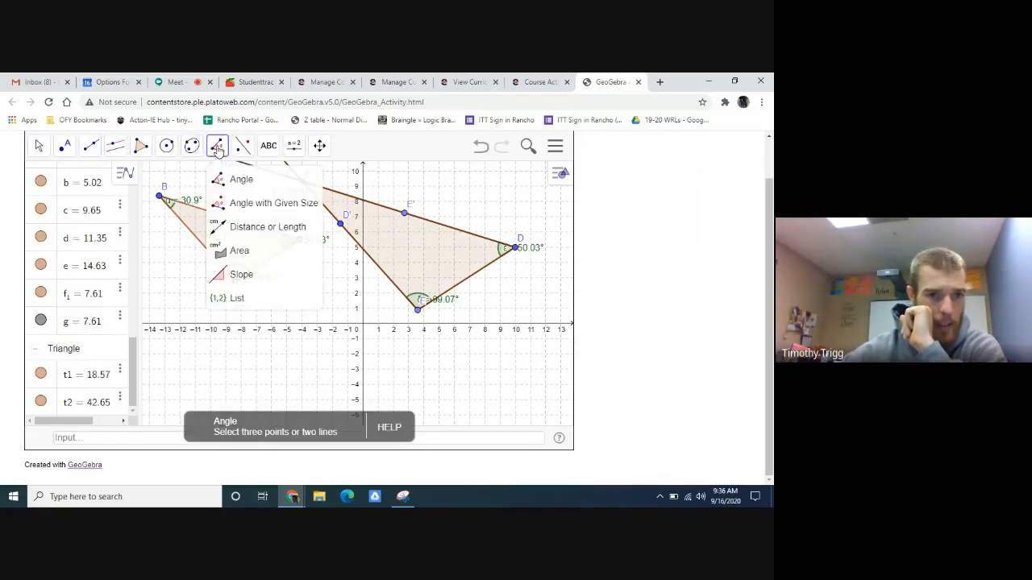
pyautogui.click(250, 233)
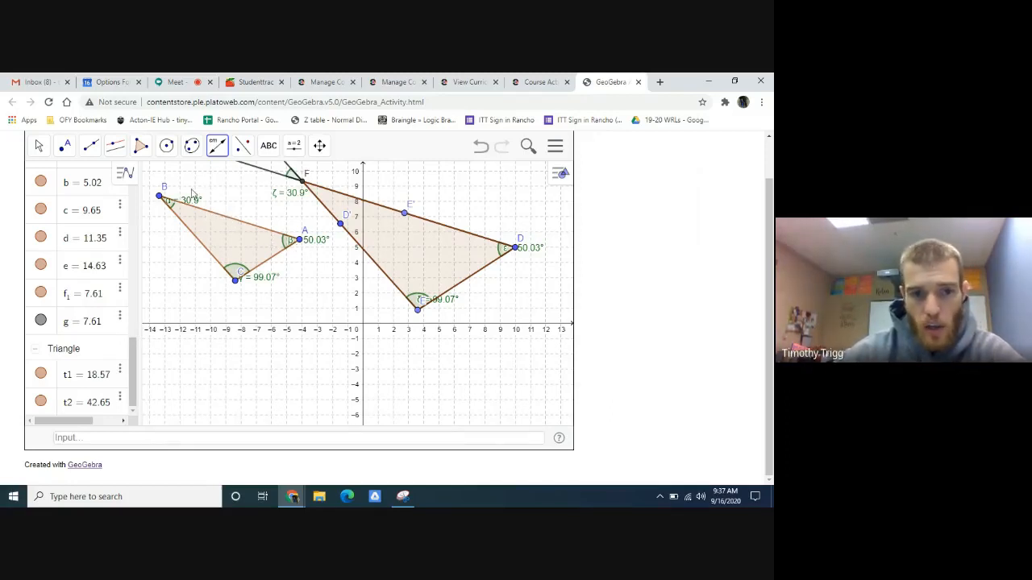
pyautogui.click(234, 223)
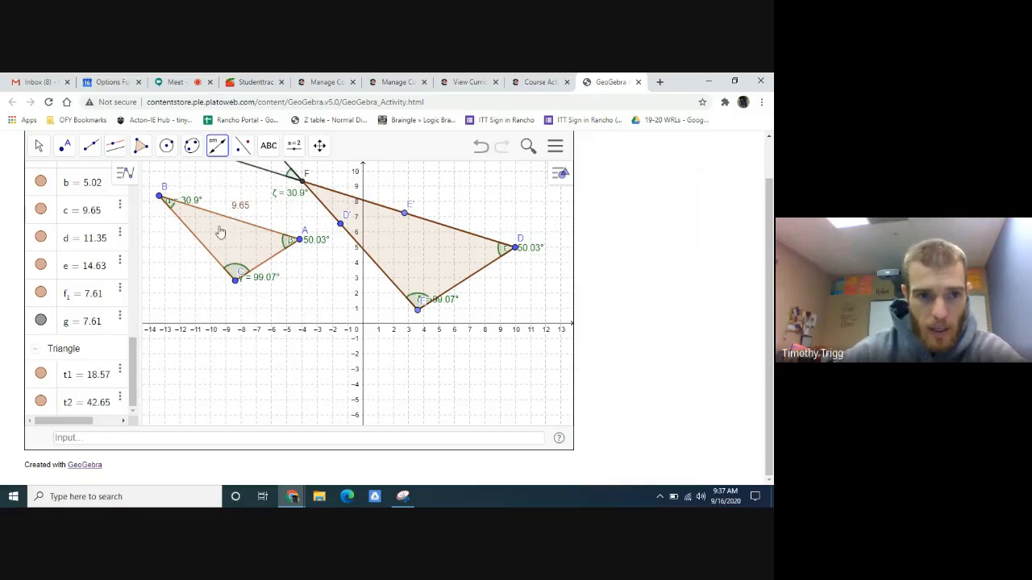
pyautogui.click(202, 244)
pyautogui.click(268, 266)
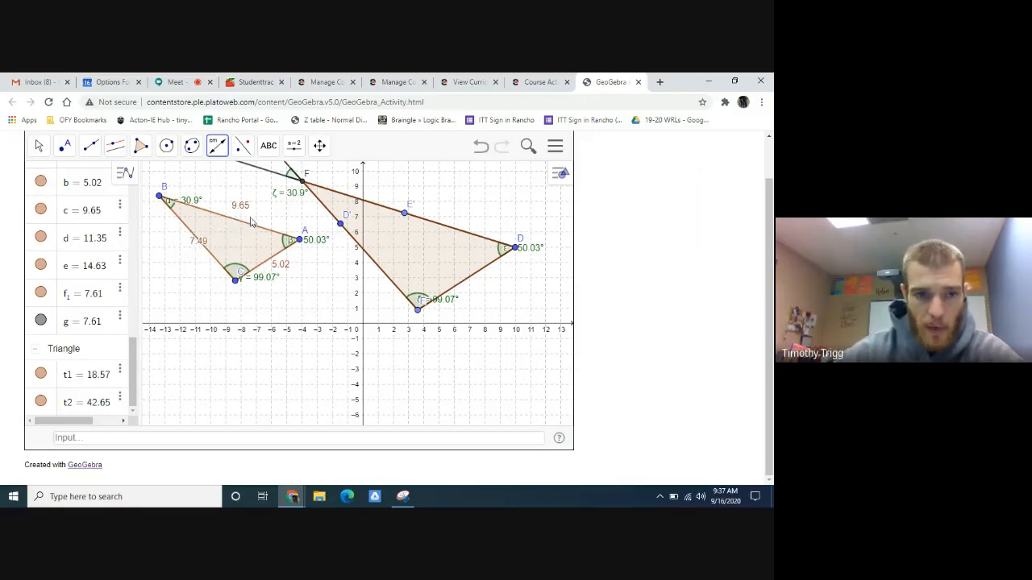
# - Measure the lengths of sides FD, FE and ED of triangle DEF, and move the FE and FD length labels clear of nearby objects
pyautogui.click(447, 232)
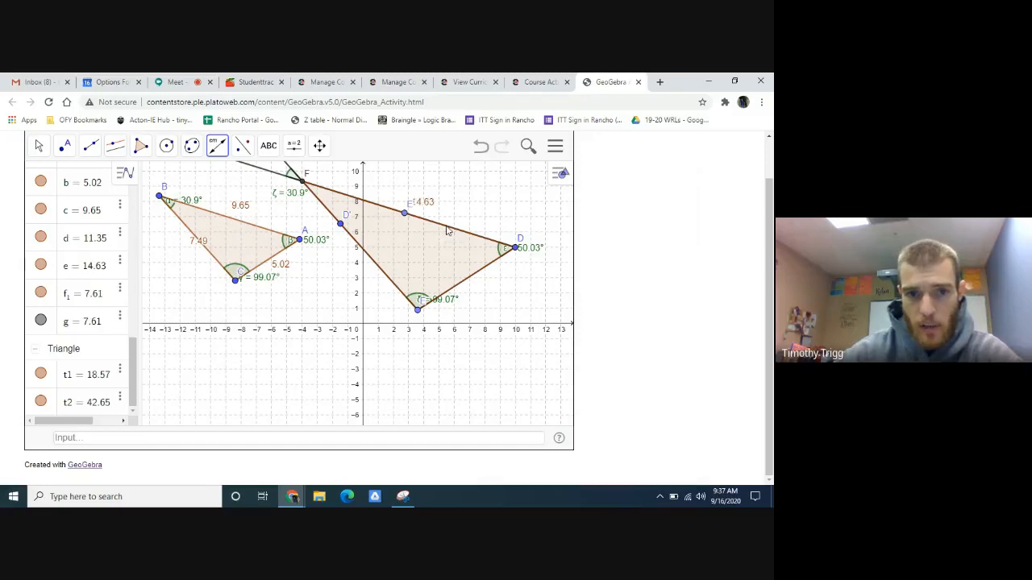
pyautogui.click(378, 264)
pyautogui.click(474, 285)
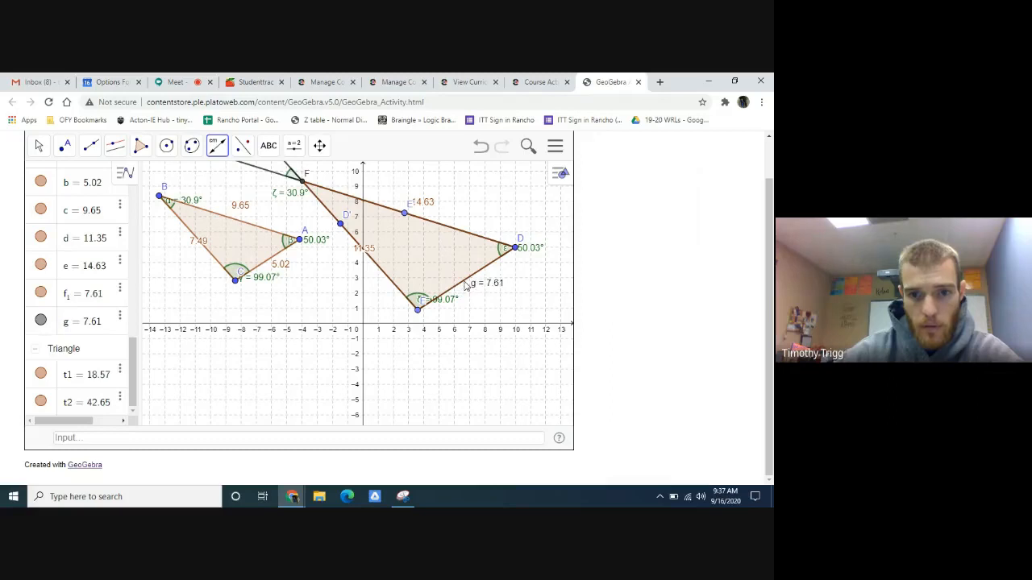
pyautogui.click(37, 146)
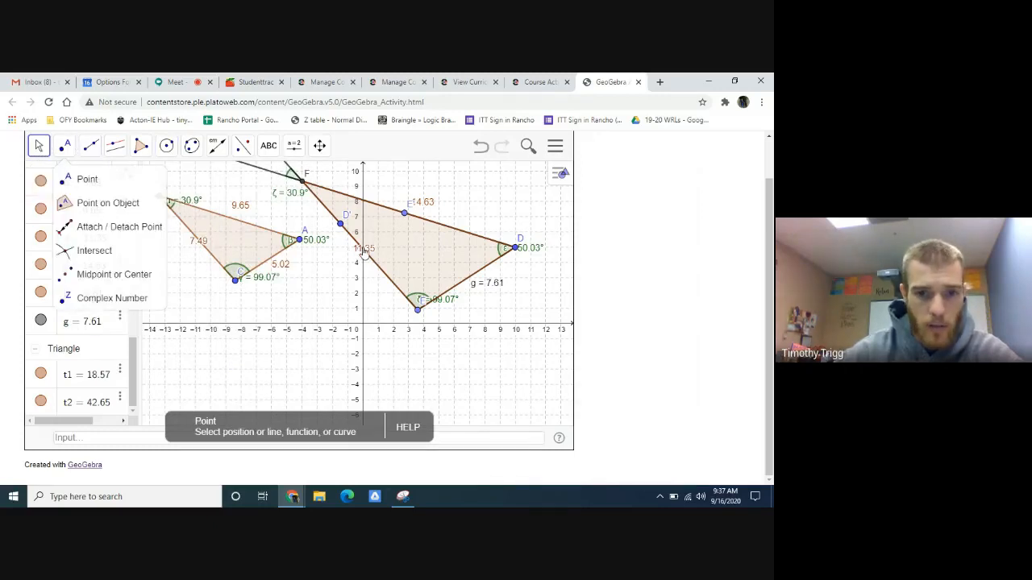
pyautogui.moveTo(372, 252); pyautogui.dragTo(355, 261)
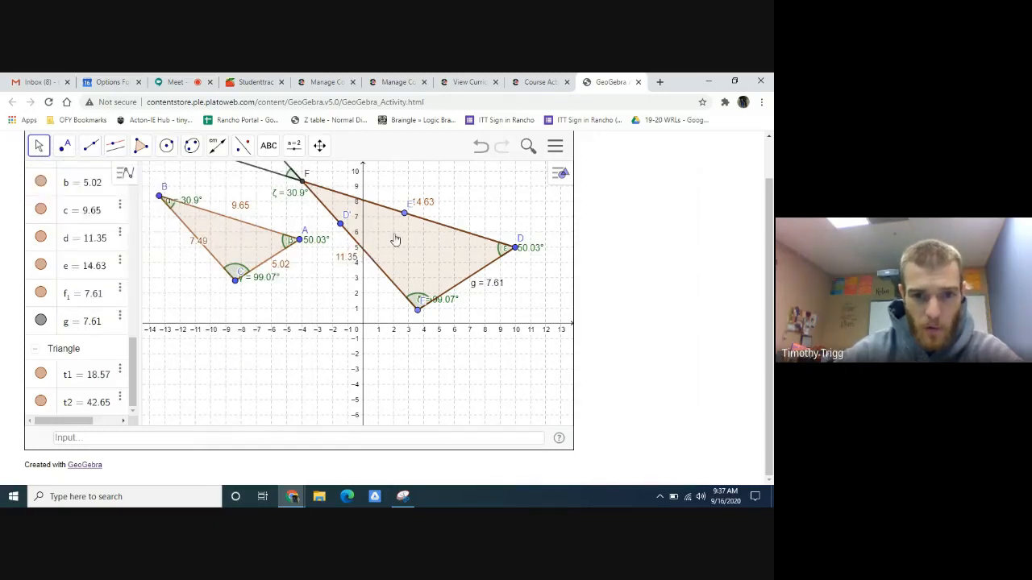
pyautogui.moveTo(431, 206); pyautogui.dragTo(437, 213)
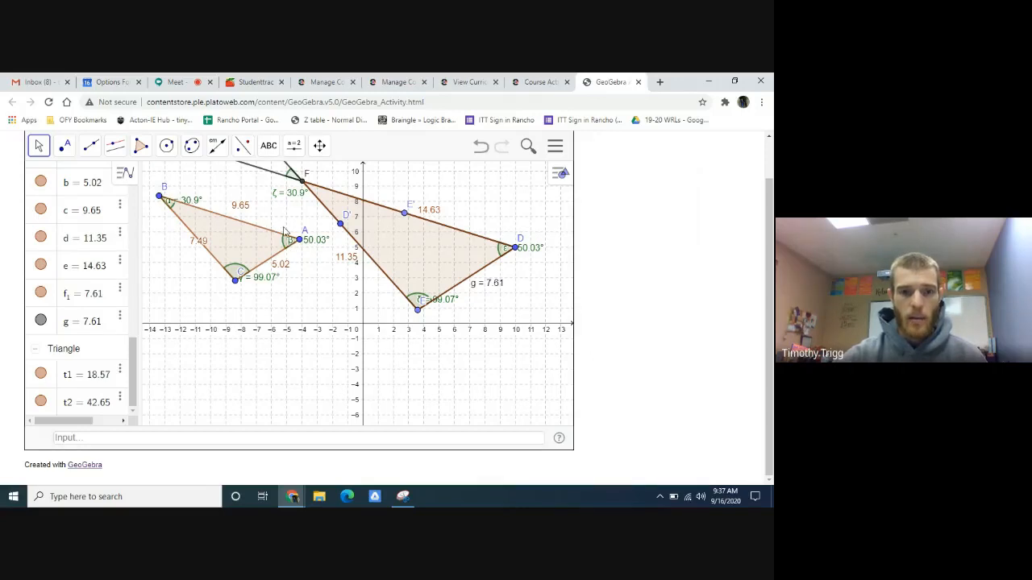
# - Switch to the Edmentum course activity and start an equation in the Part F answer with "n =" and an empty fraction
pyautogui.click(555, 78)
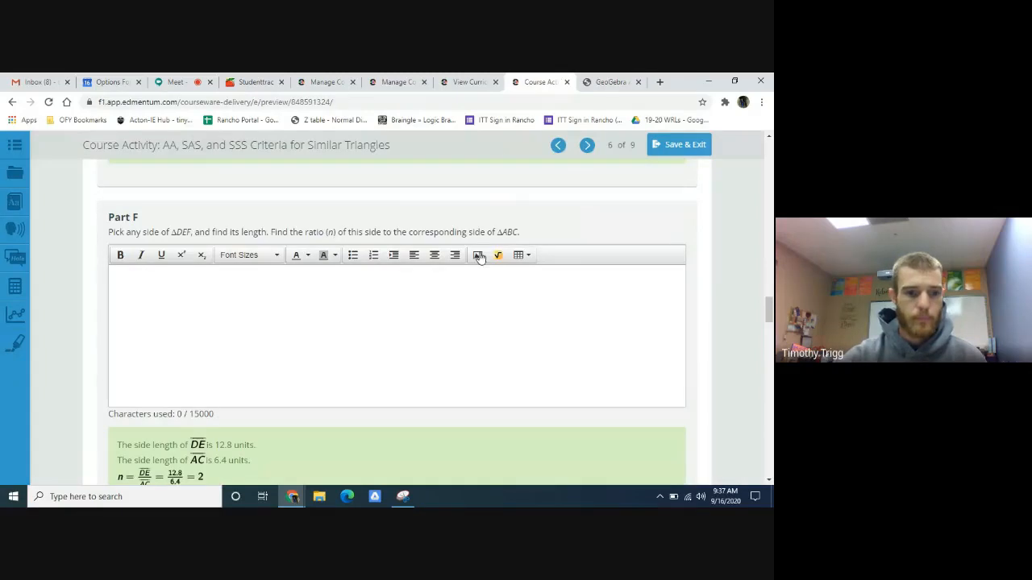
pyautogui.scroll(-1, 445, 325)
pyautogui.scroll(1, 418, 329)
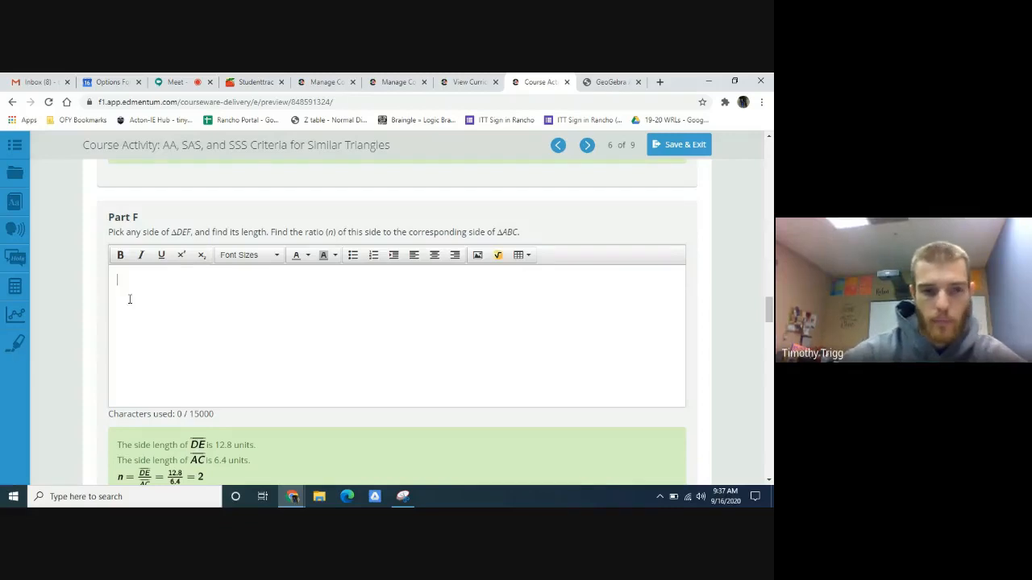
pyautogui.click(497, 255)
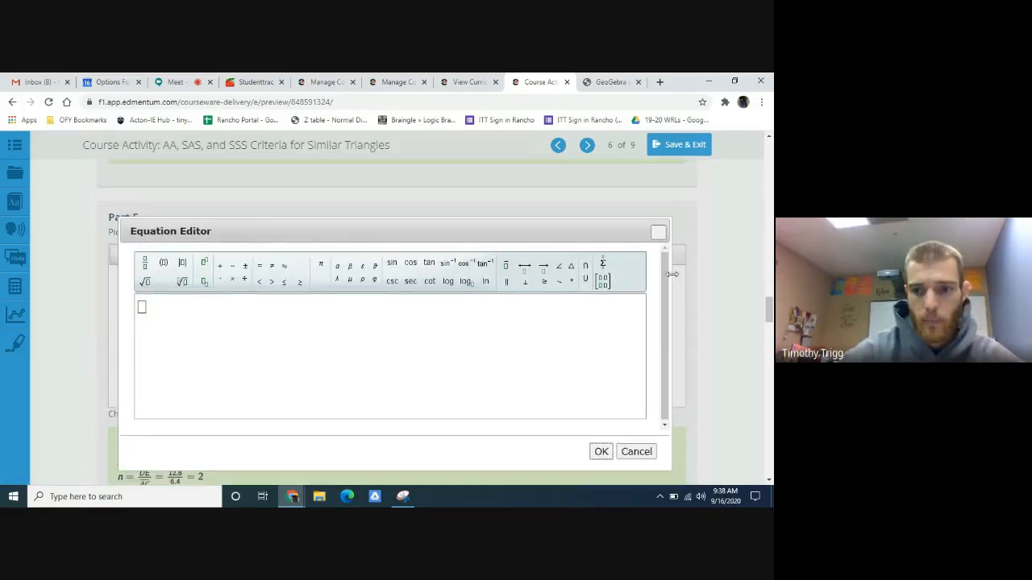
pyautogui.click(636, 453)
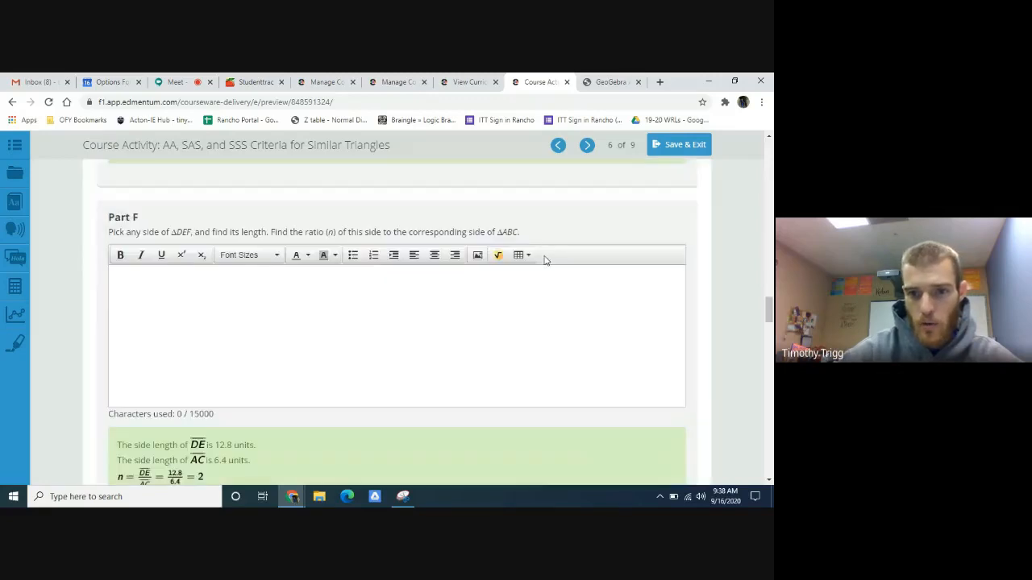
pyautogui.click(498, 257)
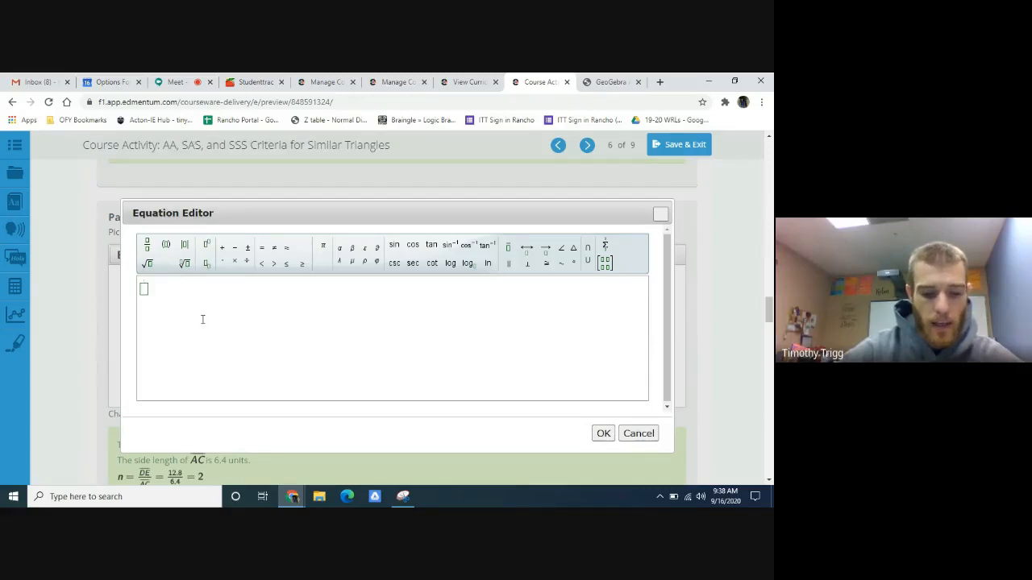
pyautogui.write('n=')
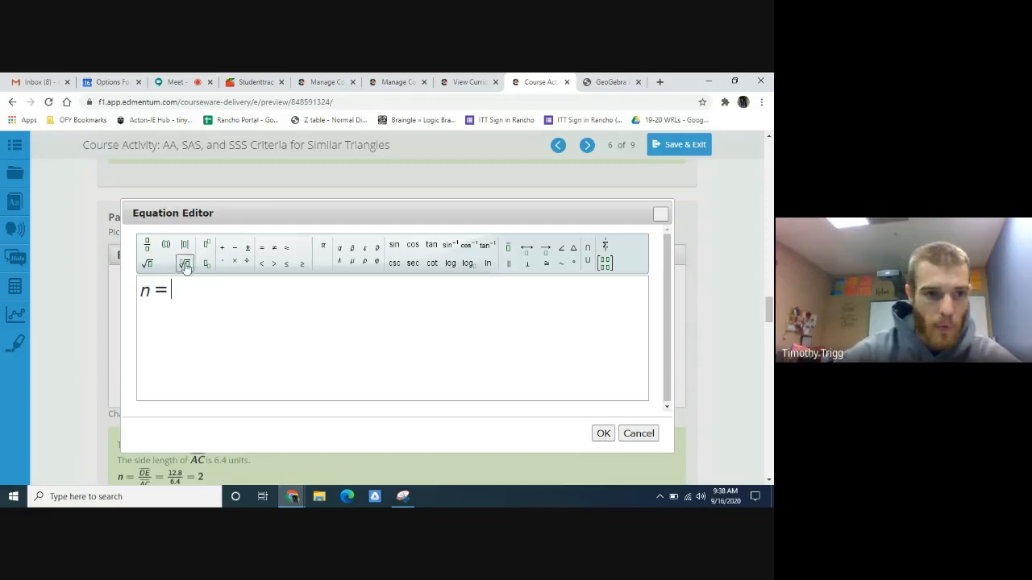
pyautogui.click(147, 246)
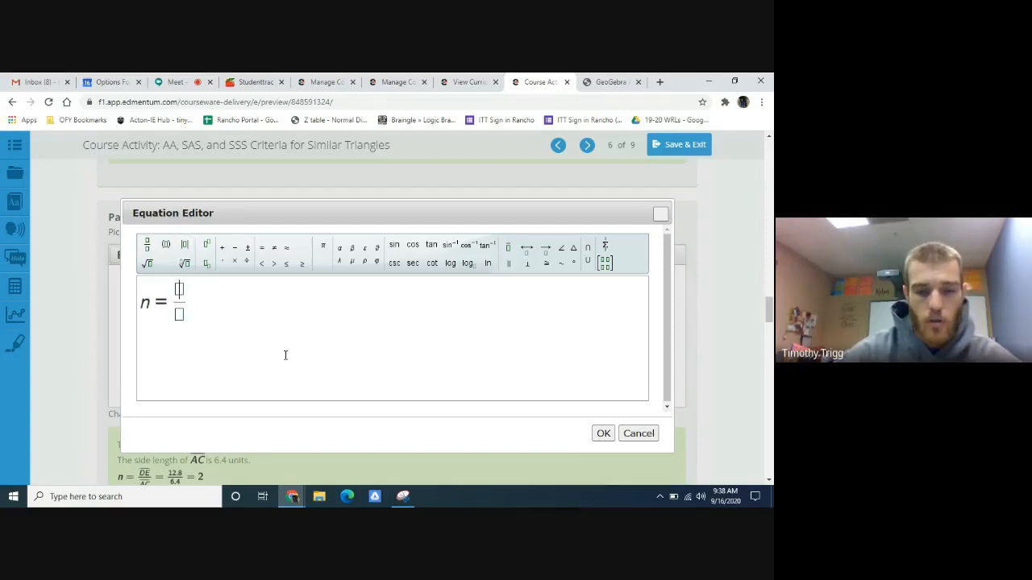
# - Look up sides FD and AB in GeoGebra and fill the equation's fraction with 14.63 over 9.65, followed by an equals sign
pyautogui.click(607, 82)
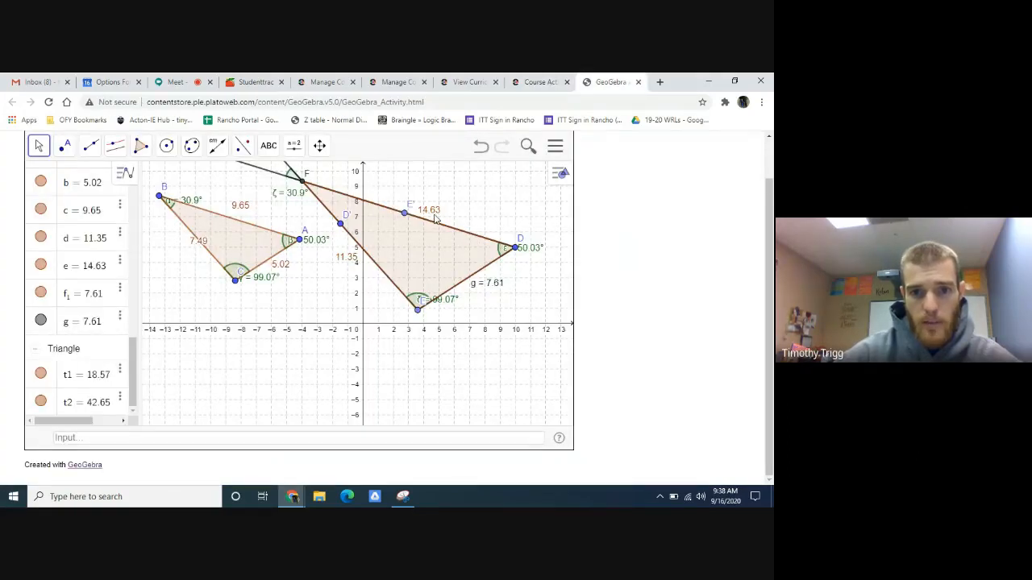
pyautogui.click(542, 81)
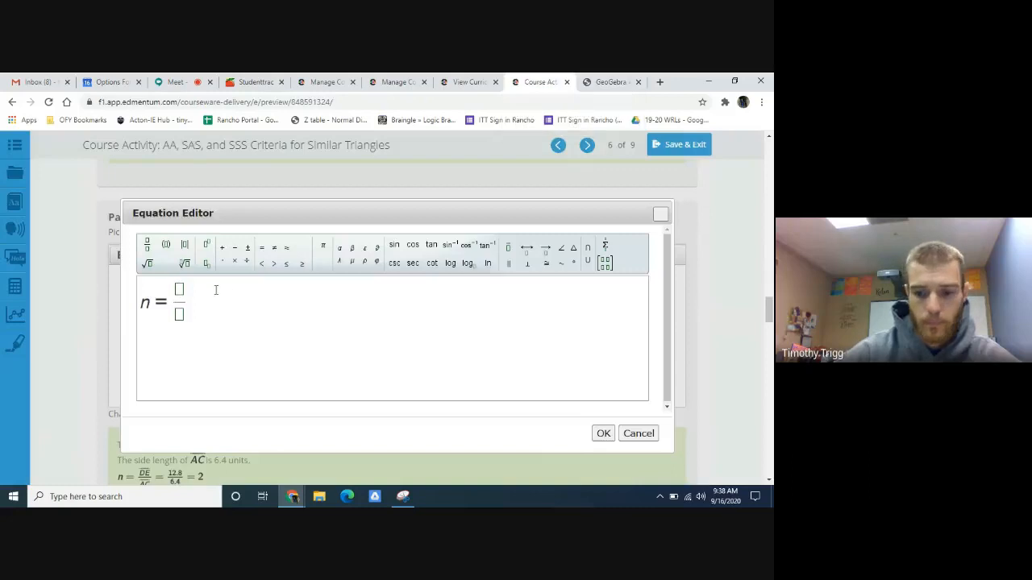
pyautogui.write('14.63')
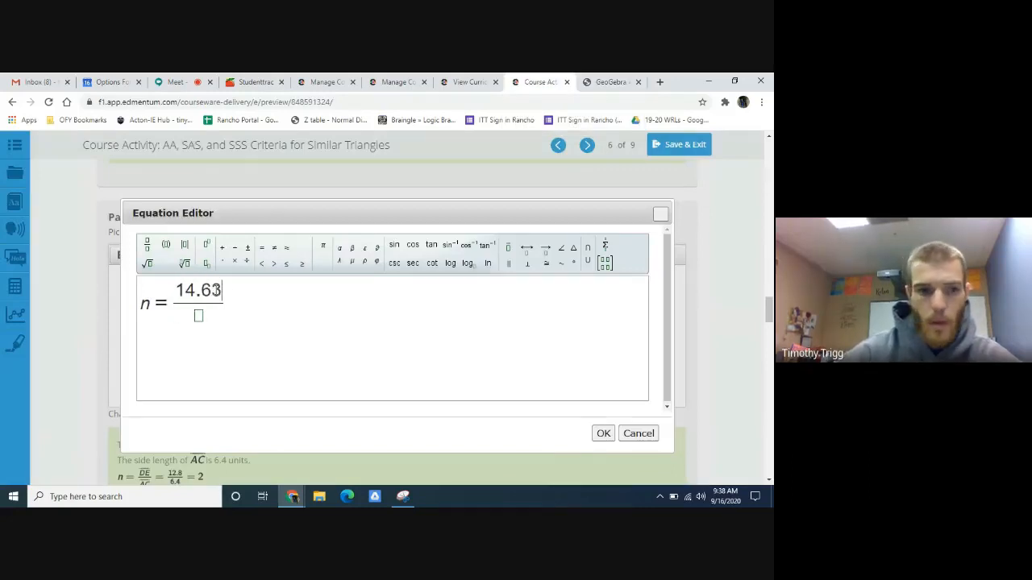
pyautogui.click(610, 81)
pyautogui.click(542, 81)
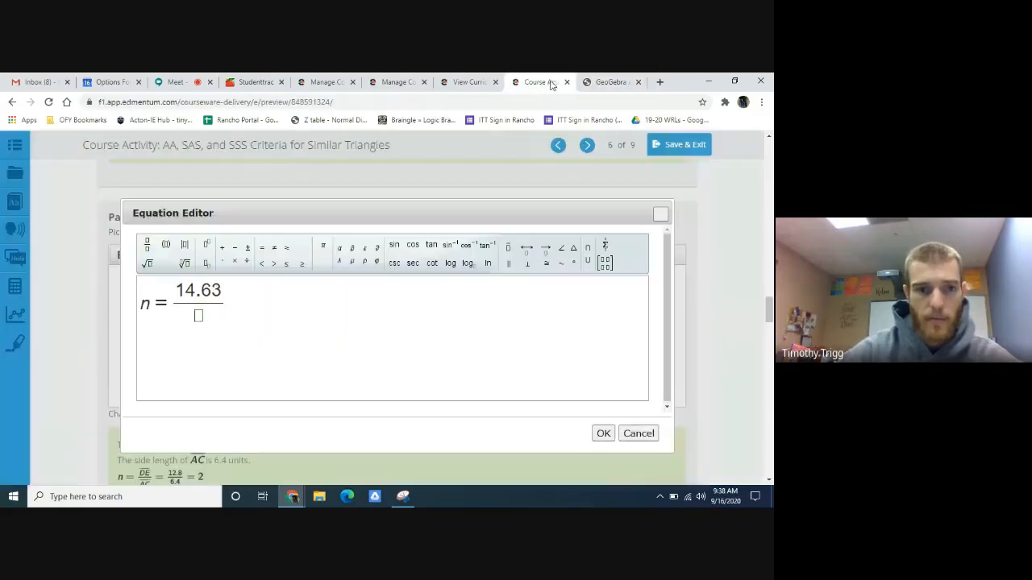
pyautogui.write('9.65')
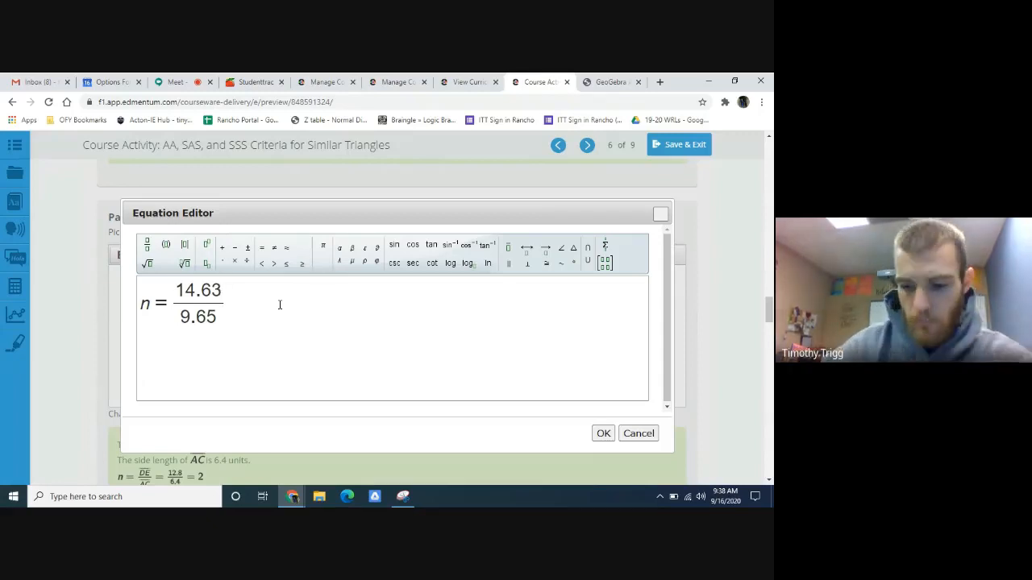
pyautogui.press('Right')
pyautogui.write('=')
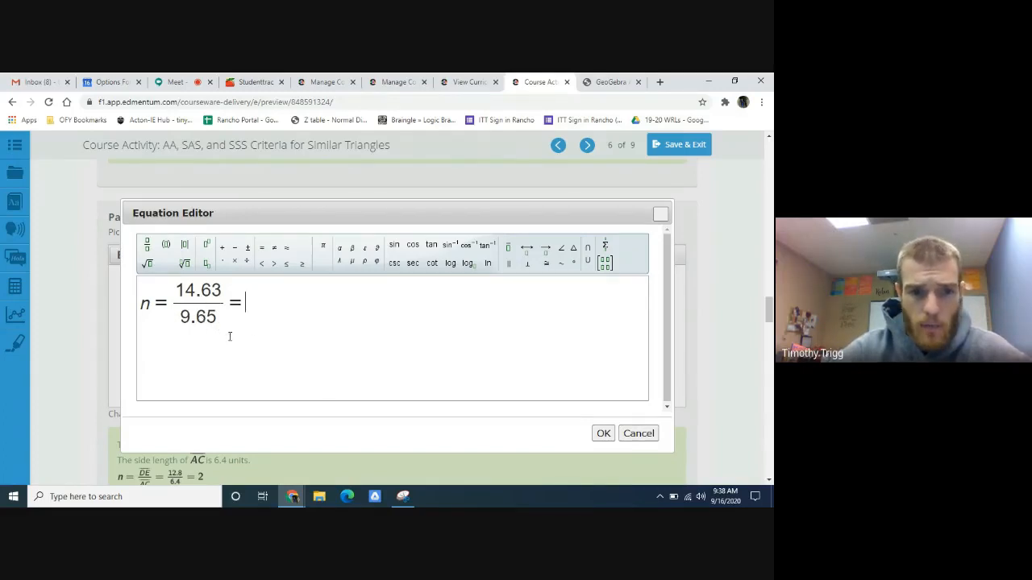
# - Search Google for "calculator" in a new browser tab
pyautogui.click(659, 82)
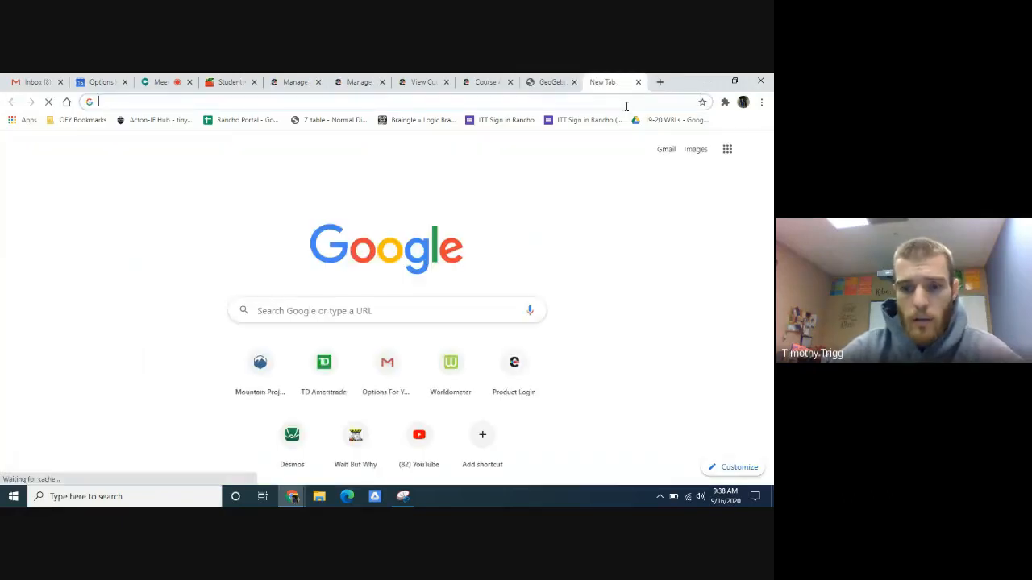
pyautogui.write('cal')
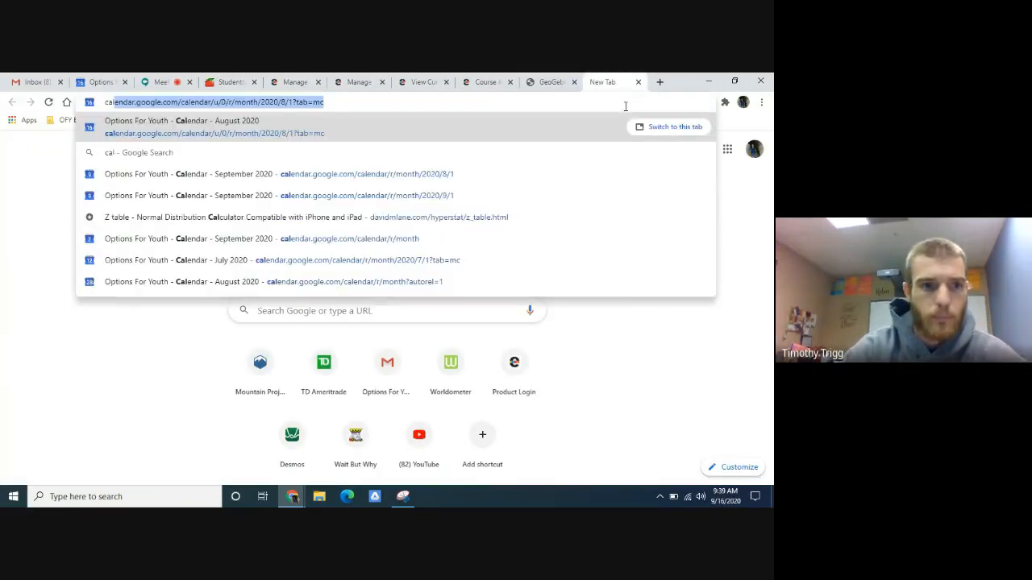
pyautogui.write('culator')
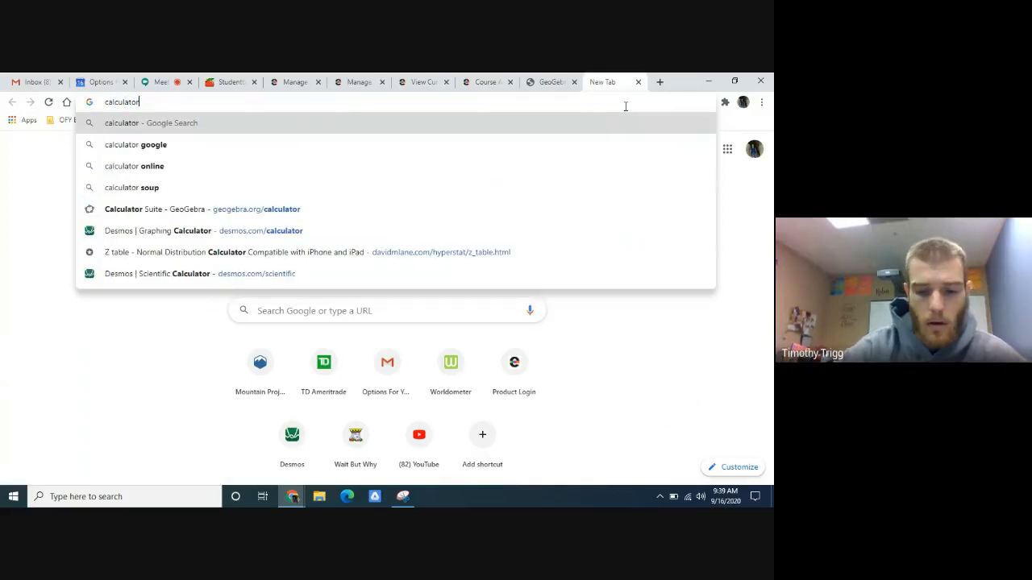
pyautogui.press('Return')
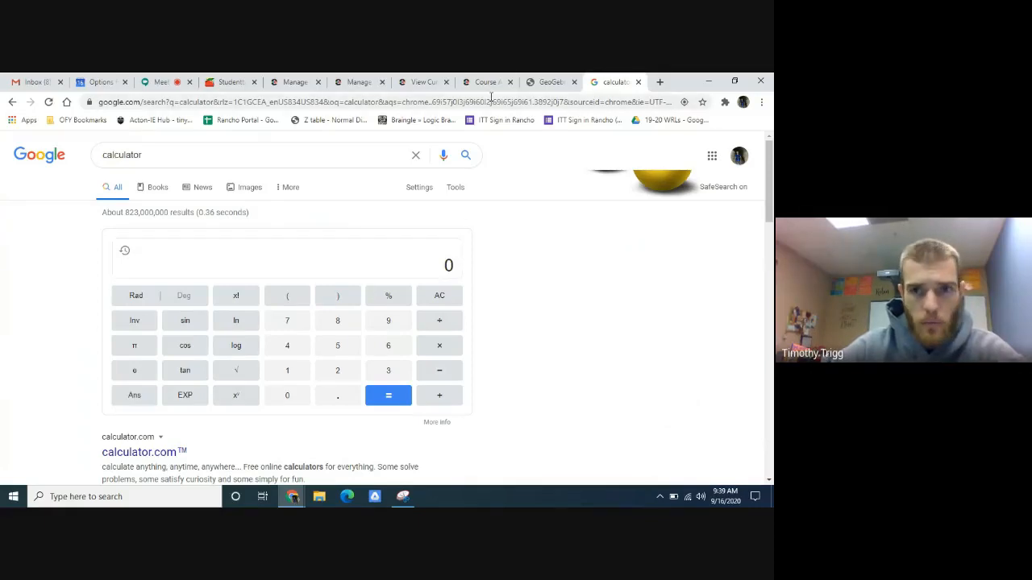
# - Calculate 14.63 ÷ 9.65 in the Google calculator, checking the side lengths in GeoGebra
pyautogui.click(553, 82)
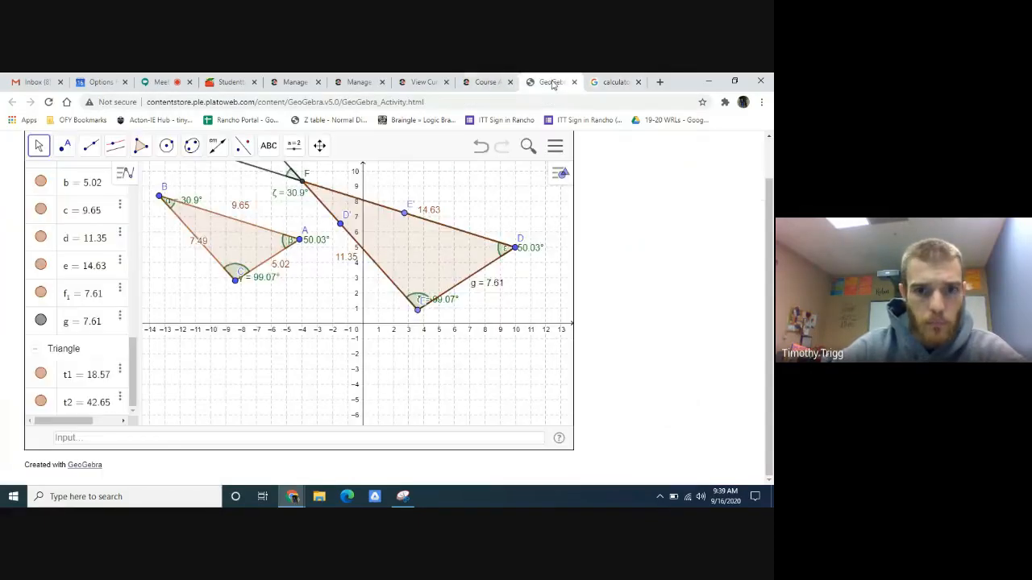
pyautogui.click(609, 81)
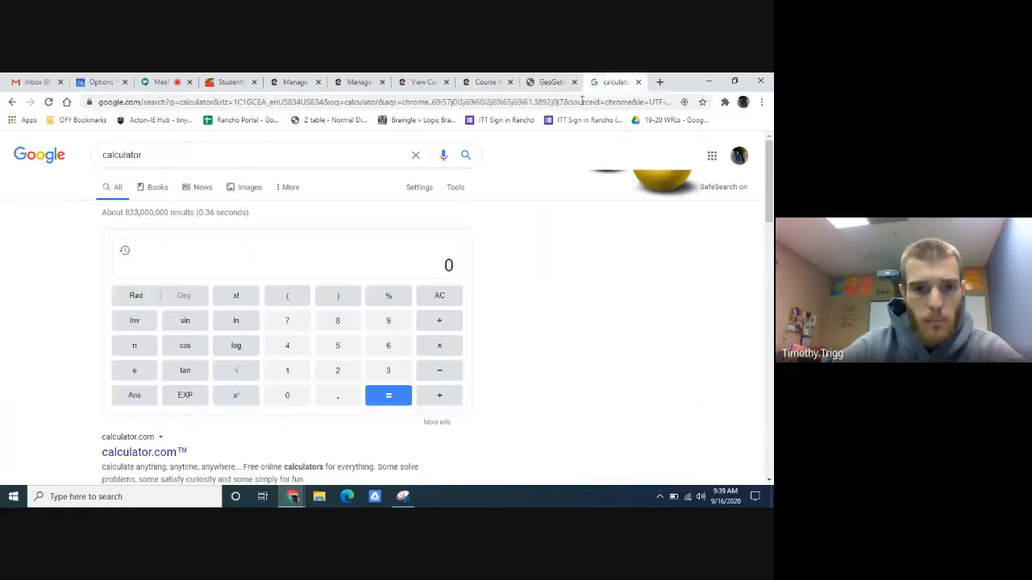
pyautogui.click(253, 270)
pyautogui.write('14.63')
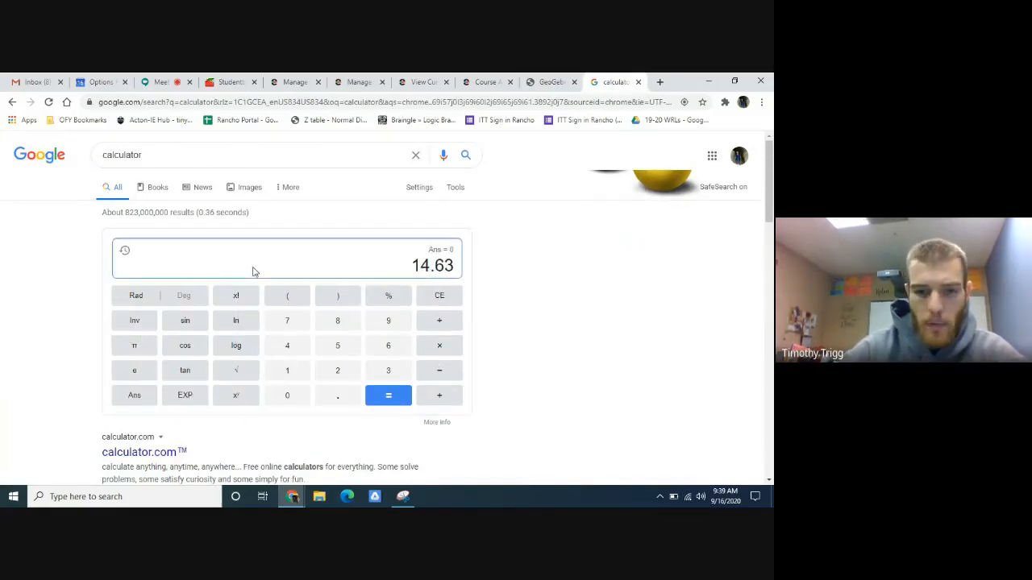
pyautogui.write('/')
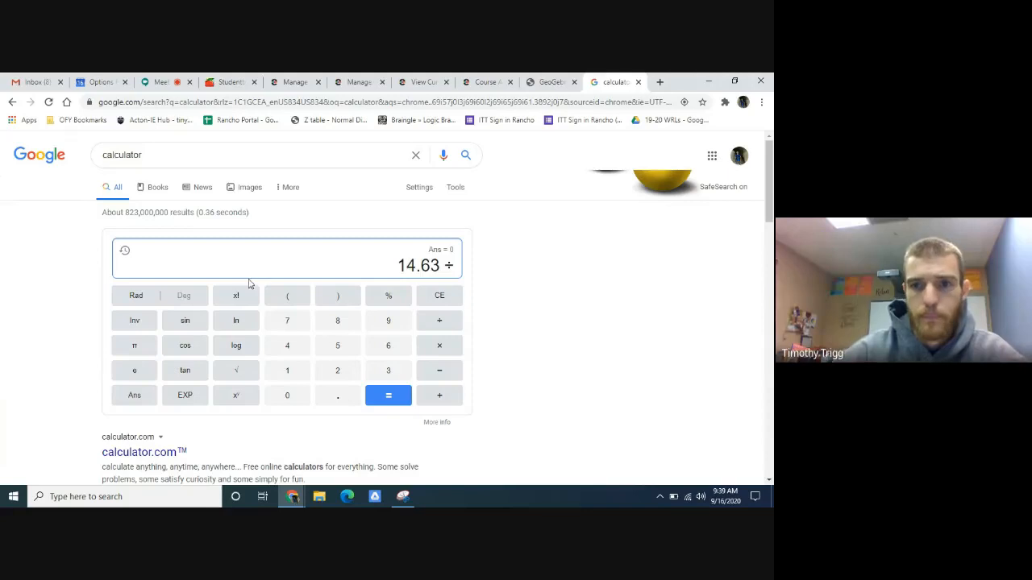
pyautogui.click(553, 80)
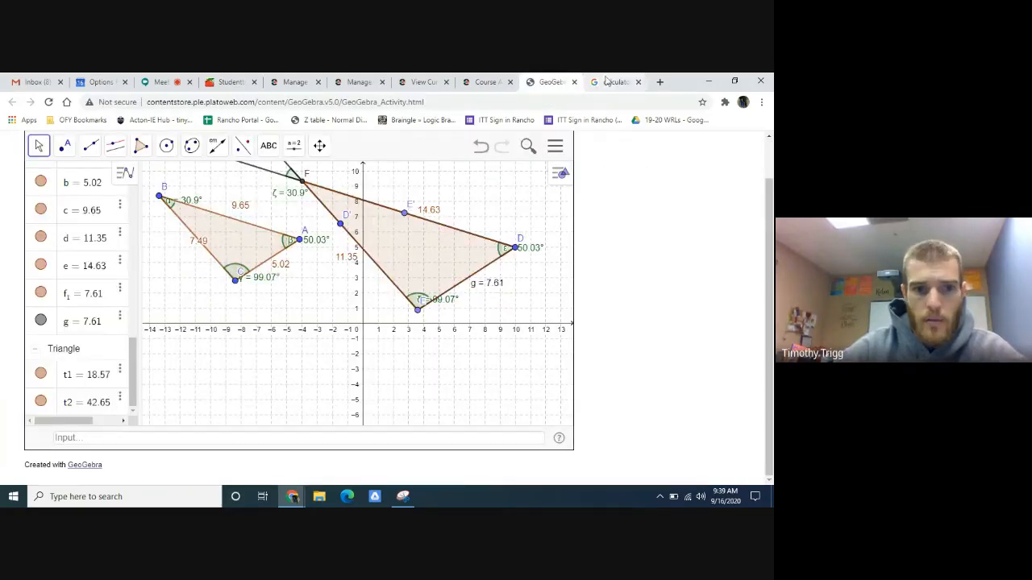
pyautogui.click(628, 82)
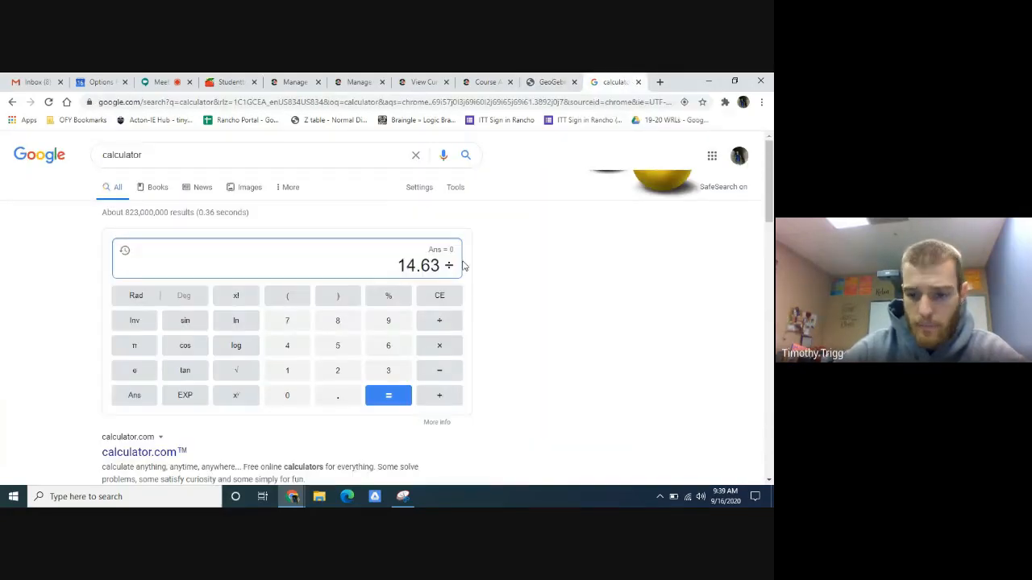
pyautogui.write('9.')
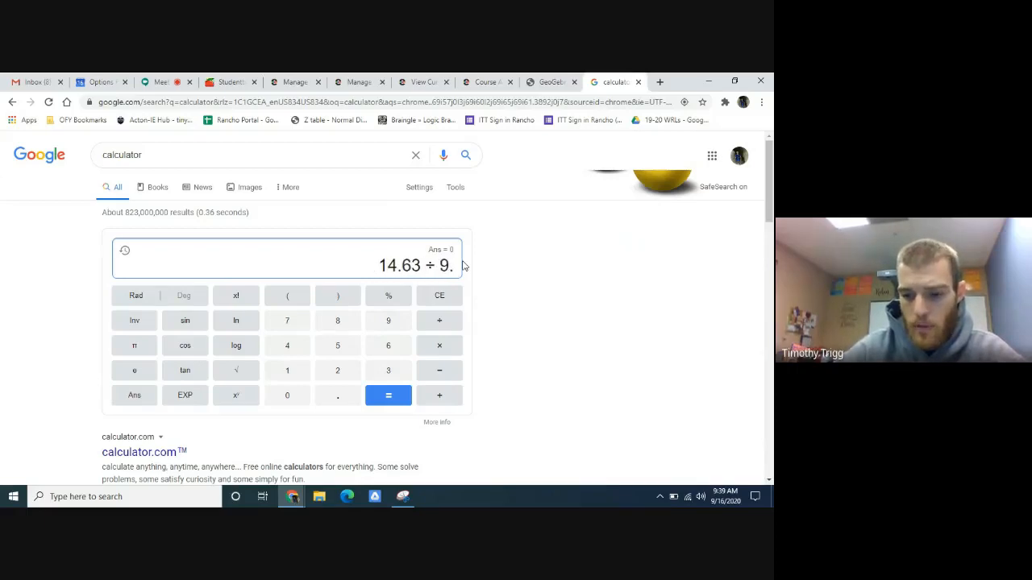
pyautogui.write('65')
pyautogui.click(391, 395)
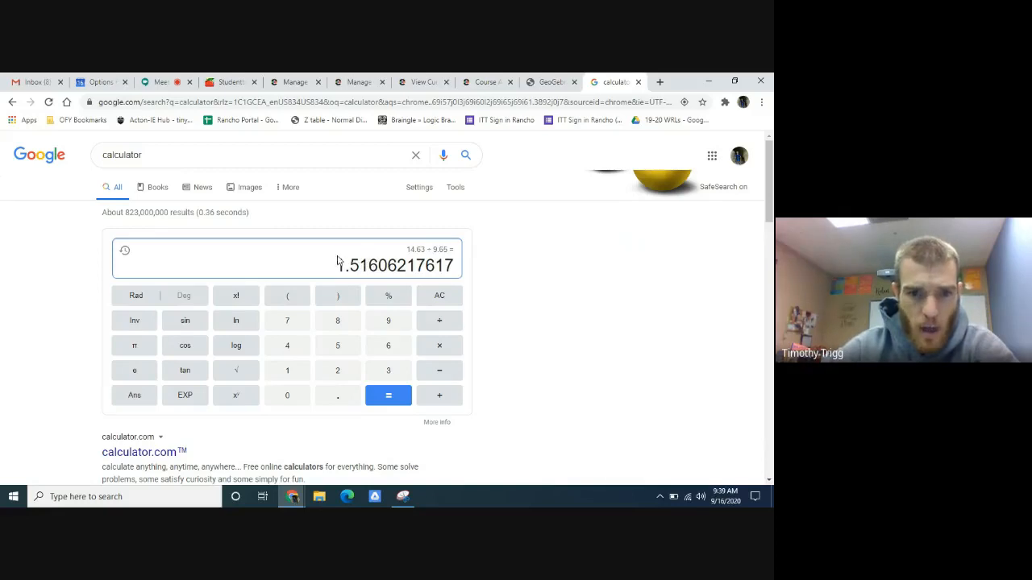
# - Return to the Edmentum equation, complete it with the ratio 1.52 and insert it into the Part F answer
pyautogui.click(551, 82)
pyautogui.click(488, 81)
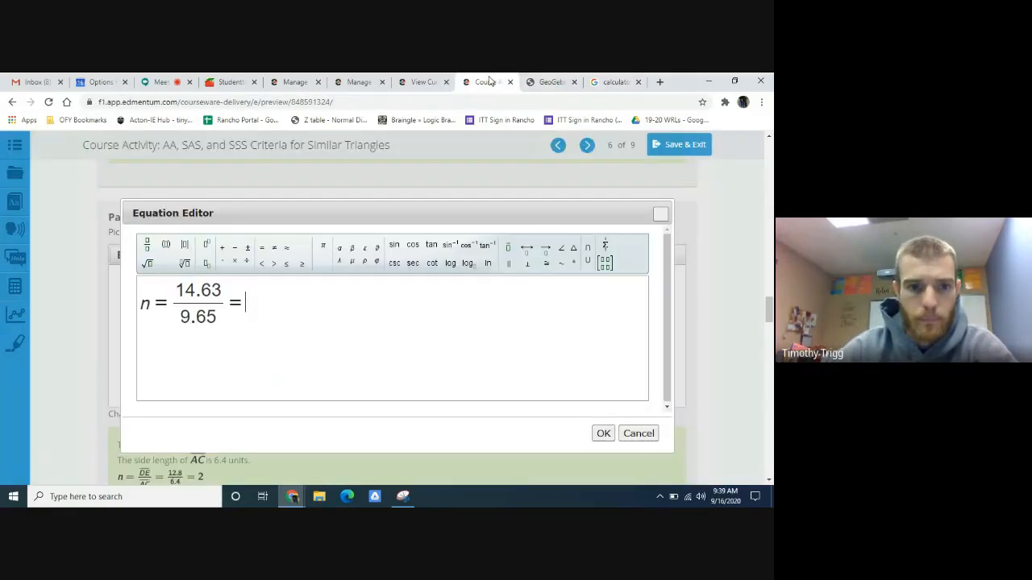
pyautogui.write('1.52')
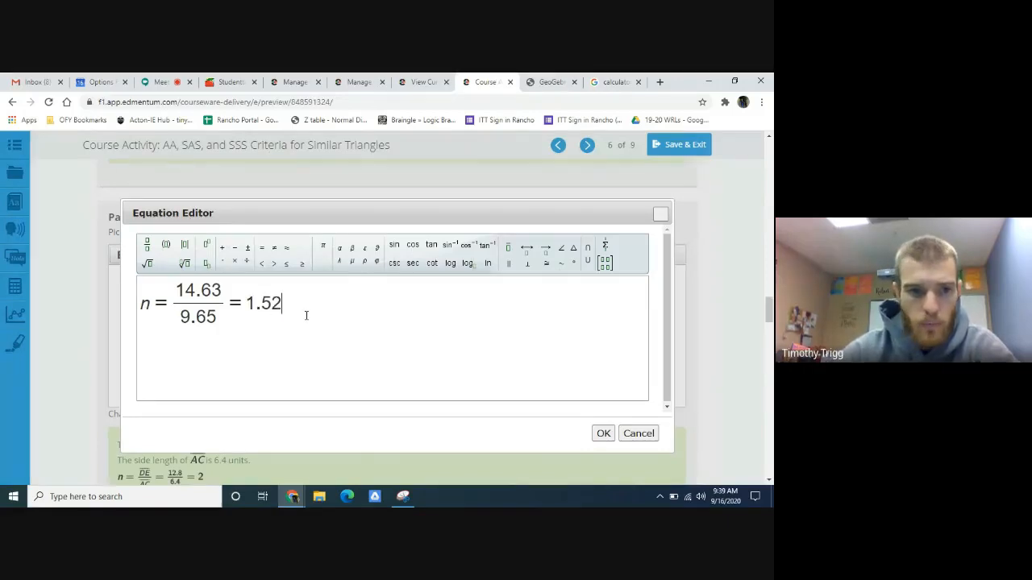
pyautogui.click(603, 435)
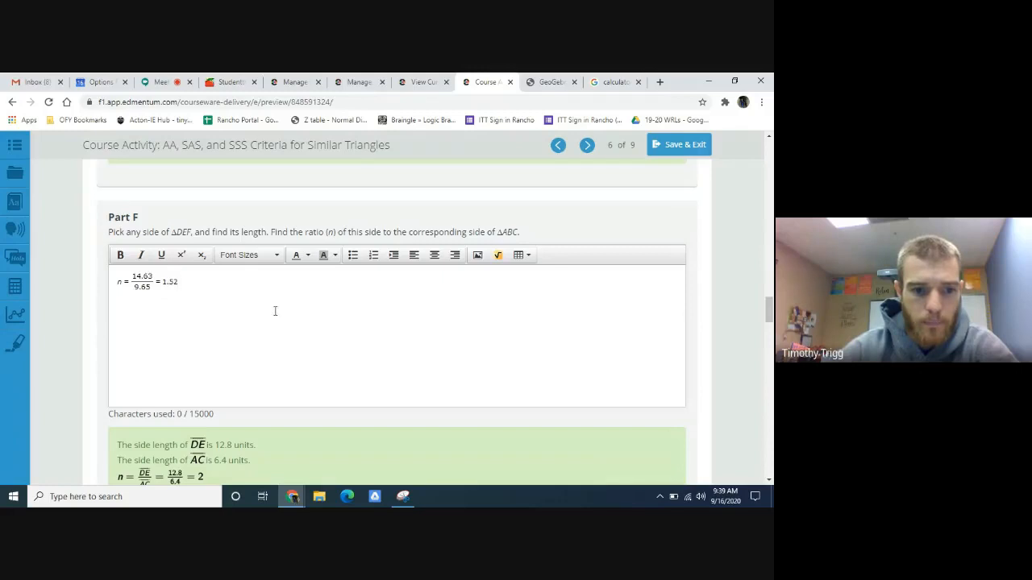
# - Read the Part G dilation task and its sample answer, and select the full unrounded ratio in the Google calculator's display
pyautogui.scroll(-5, 274, 311)
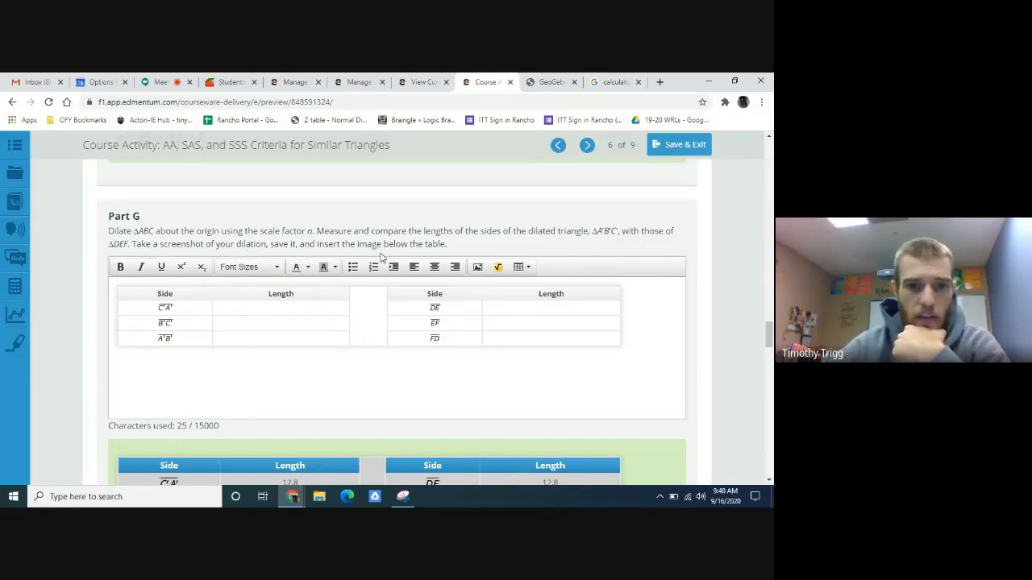
pyautogui.scroll(-10, 394, 274)
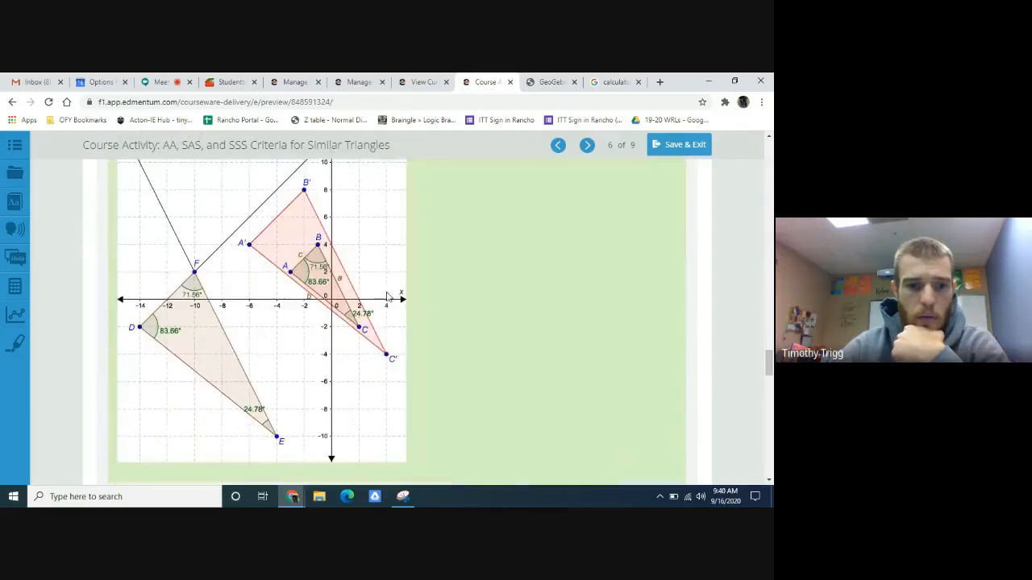
pyautogui.scroll(8, 387, 299)
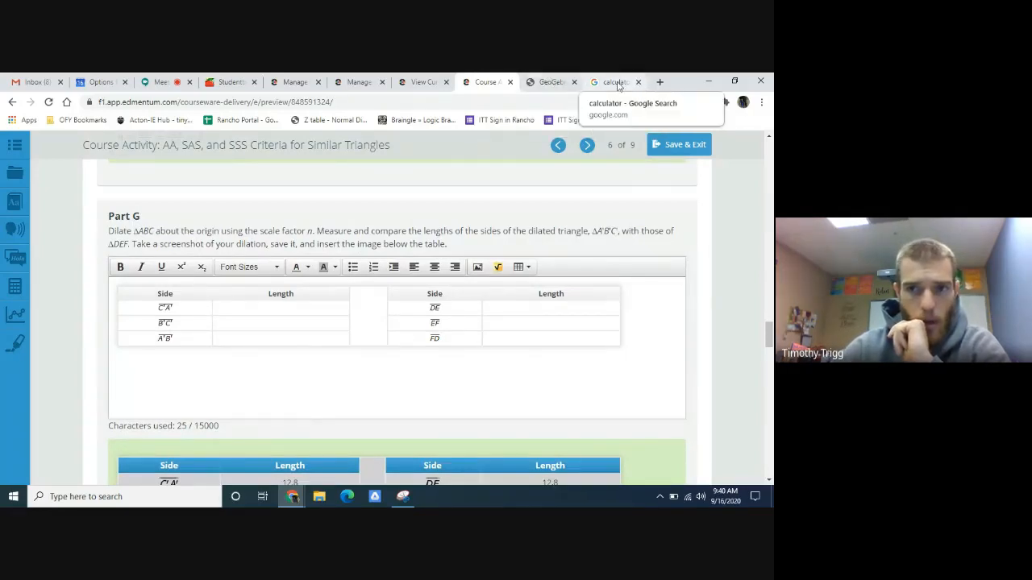
pyautogui.click(551, 82)
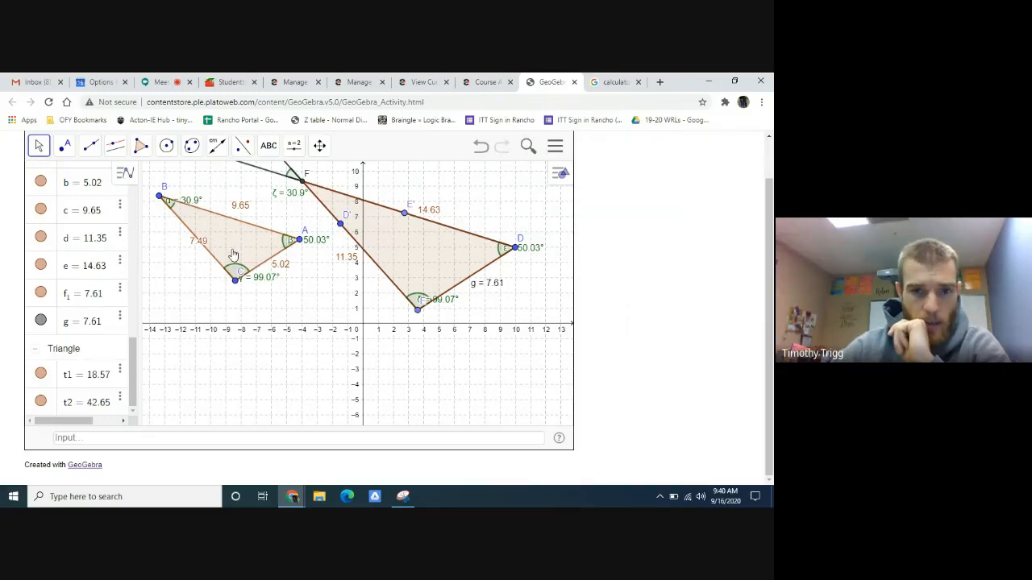
pyautogui.click(614, 82)
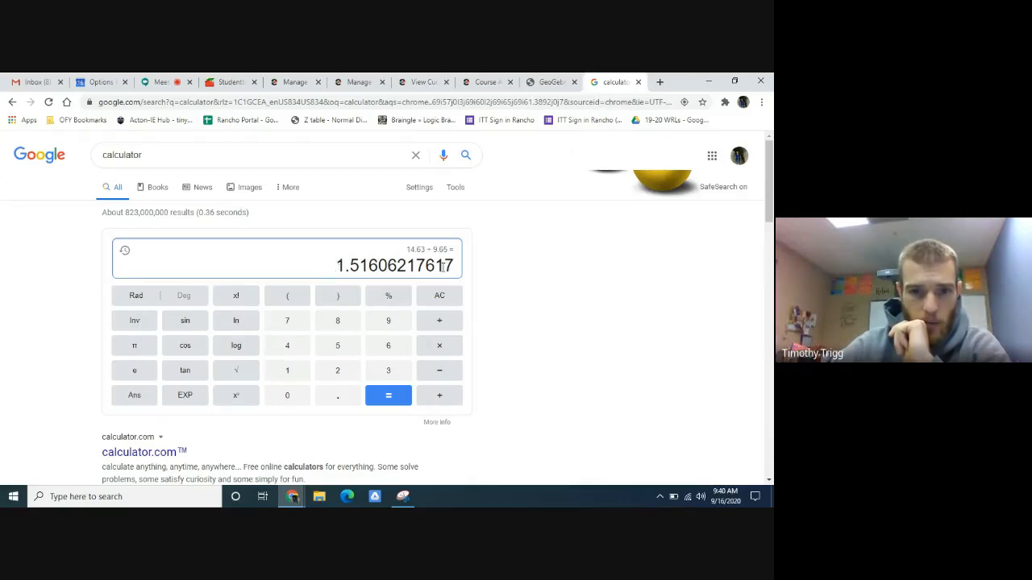
pyautogui.moveTo(443, 267); pyautogui.dragTo(385, 267)
pyautogui.click(379, 266)
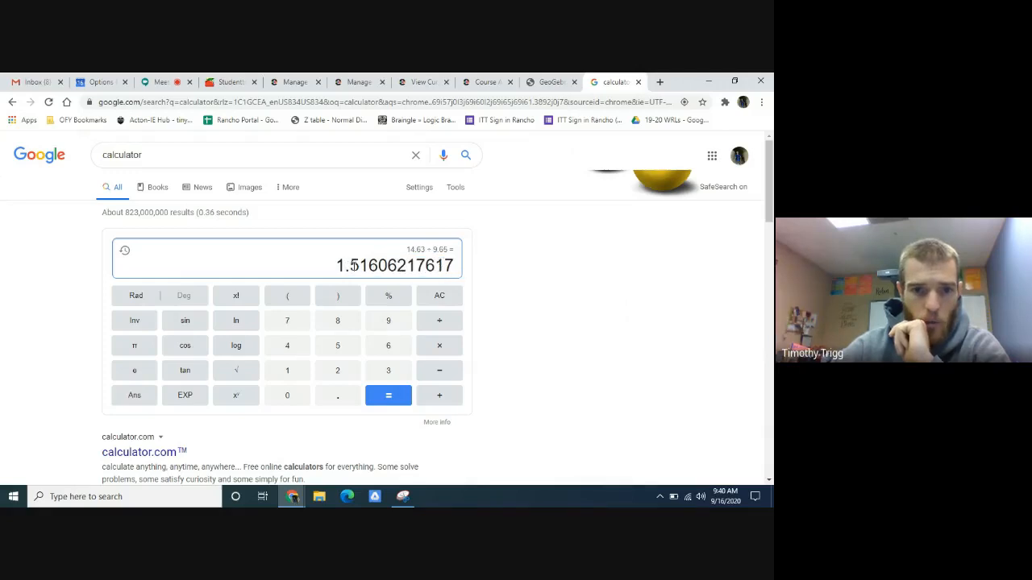
pyautogui.moveTo(453, 266); pyautogui.dragTo(335, 266)
pyautogui.hotkey('ctrl', 'c')
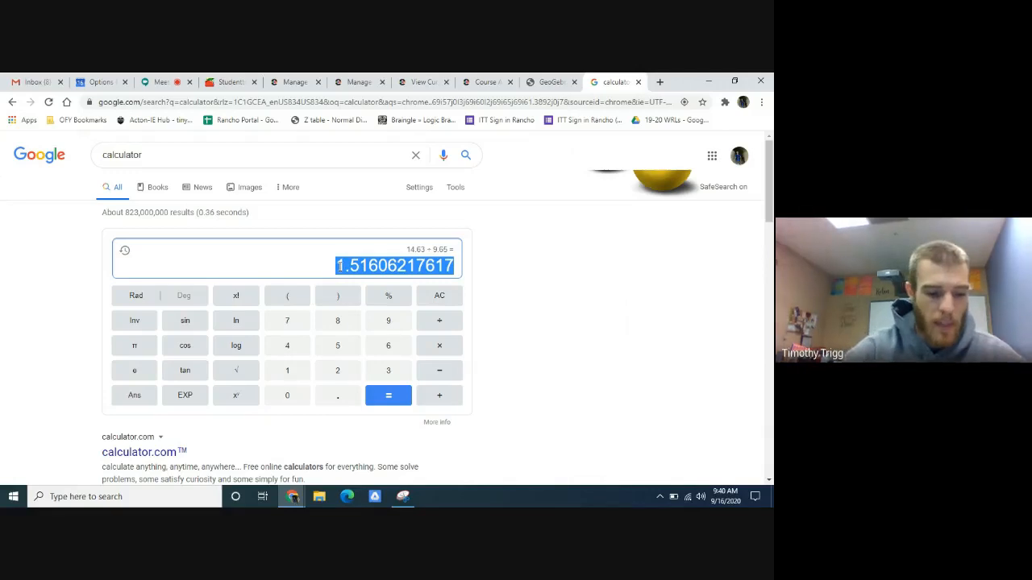
# - Switch to the GeoGebra activity showing triangles ABC and DEF
pyautogui.click(551, 81)
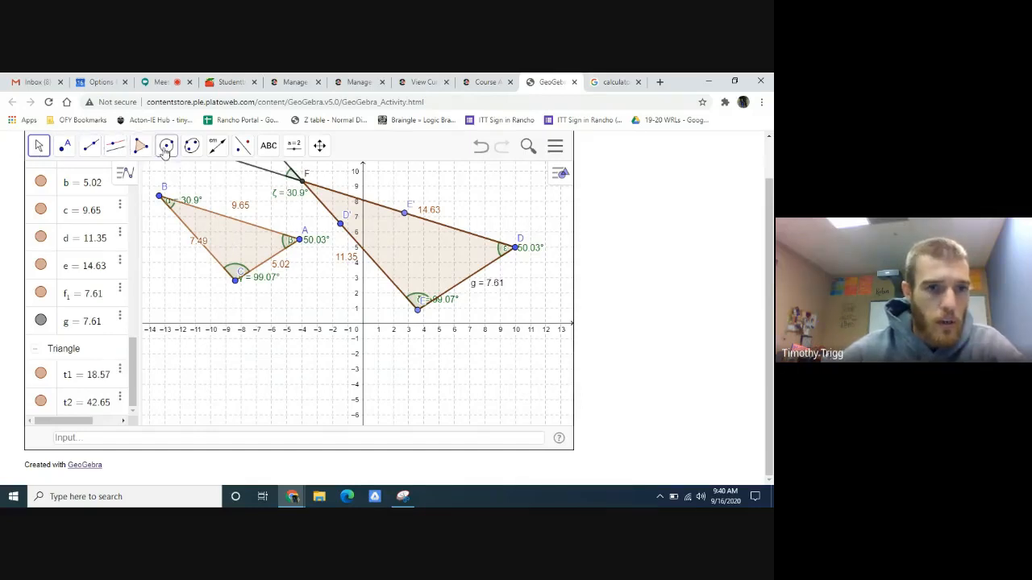
pyautogui.click(243, 149)
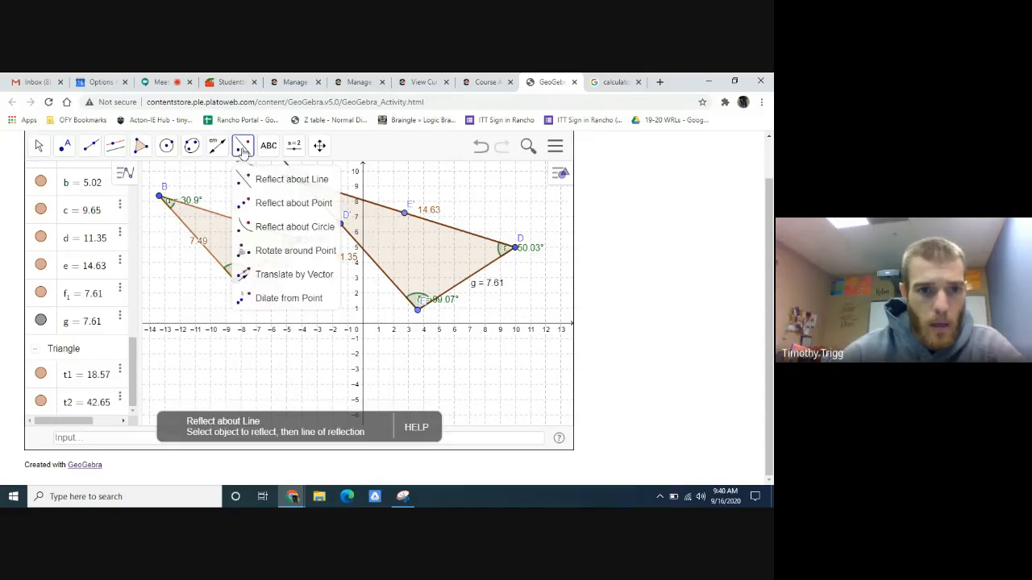
pyautogui.click(279, 300)
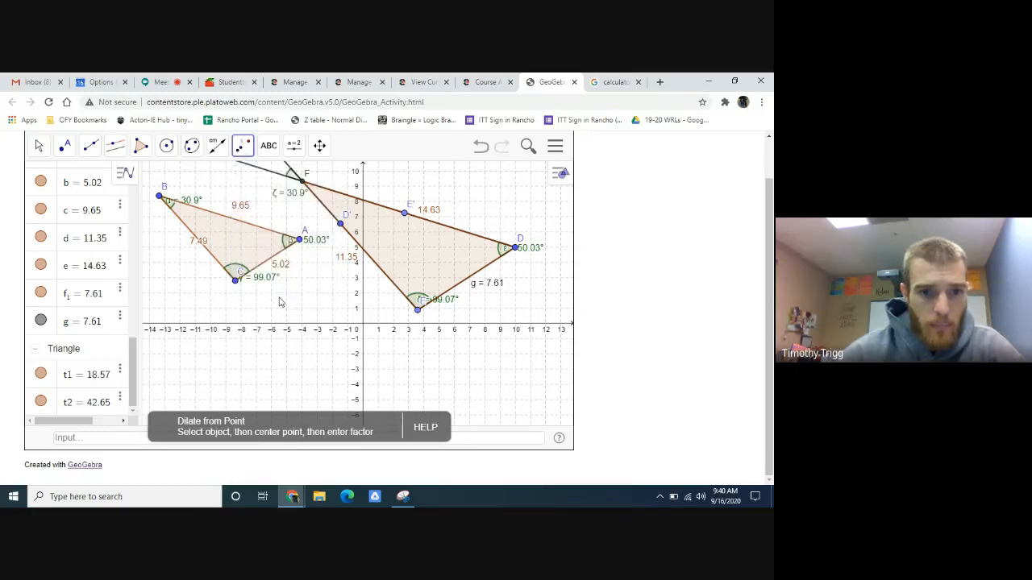
pyautogui.click(236, 244)
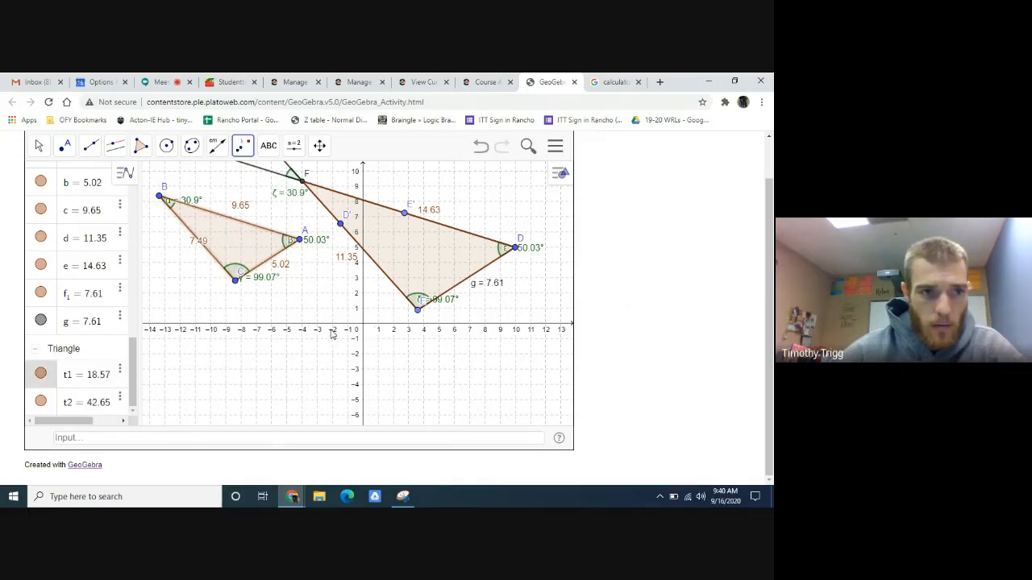
pyautogui.click(242, 145)
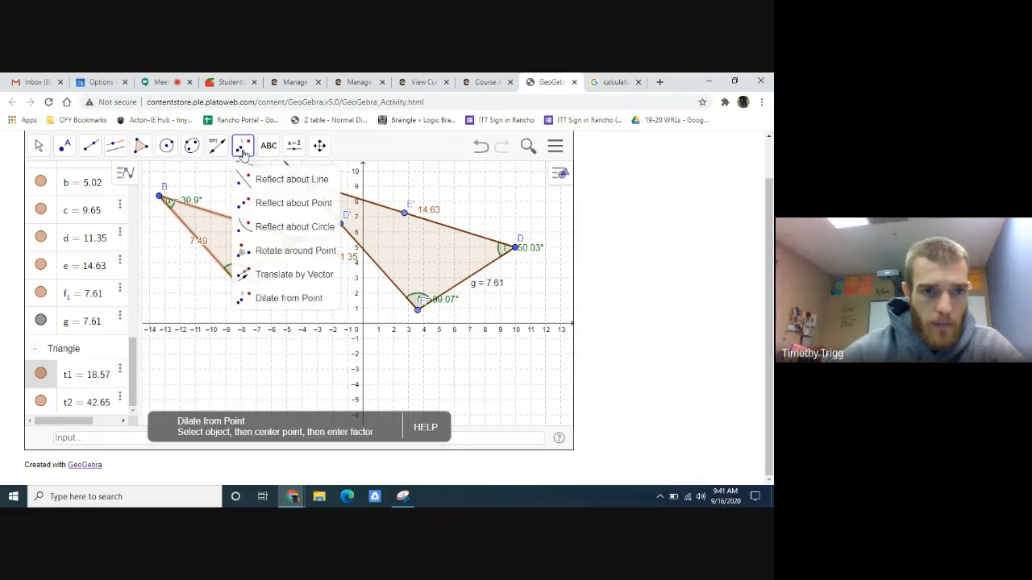
# - Place a point at the origin and dilate triangle ABC about it by the calculator's ratio, 1.51606217617
pyautogui.click(65, 146)
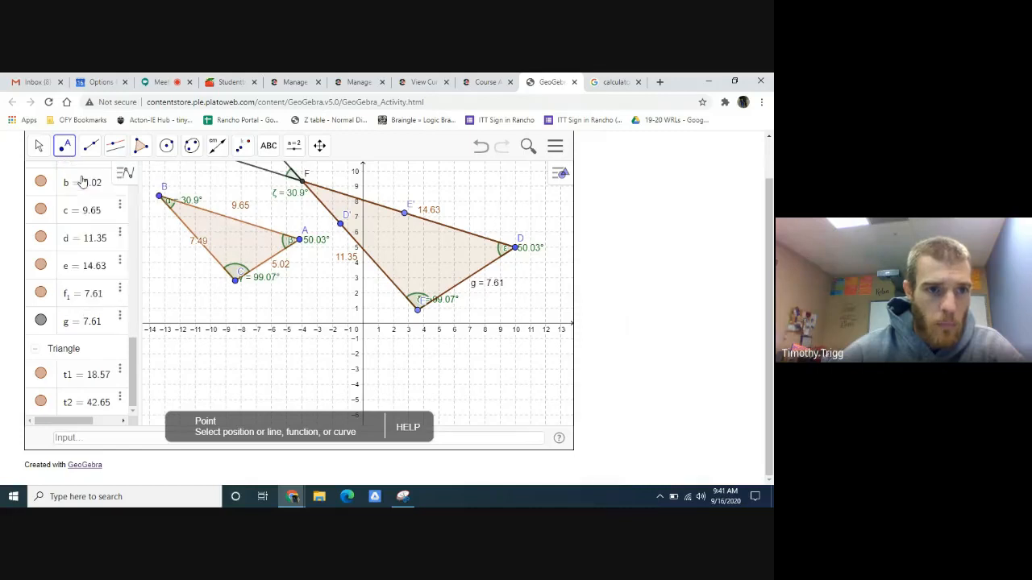
pyautogui.click(362, 323)
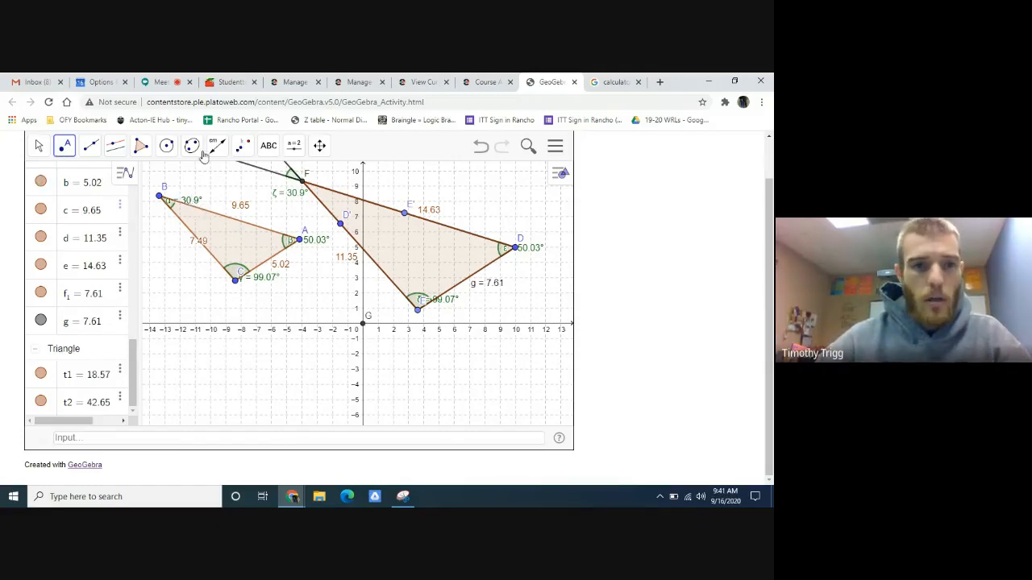
pyautogui.click(243, 148)
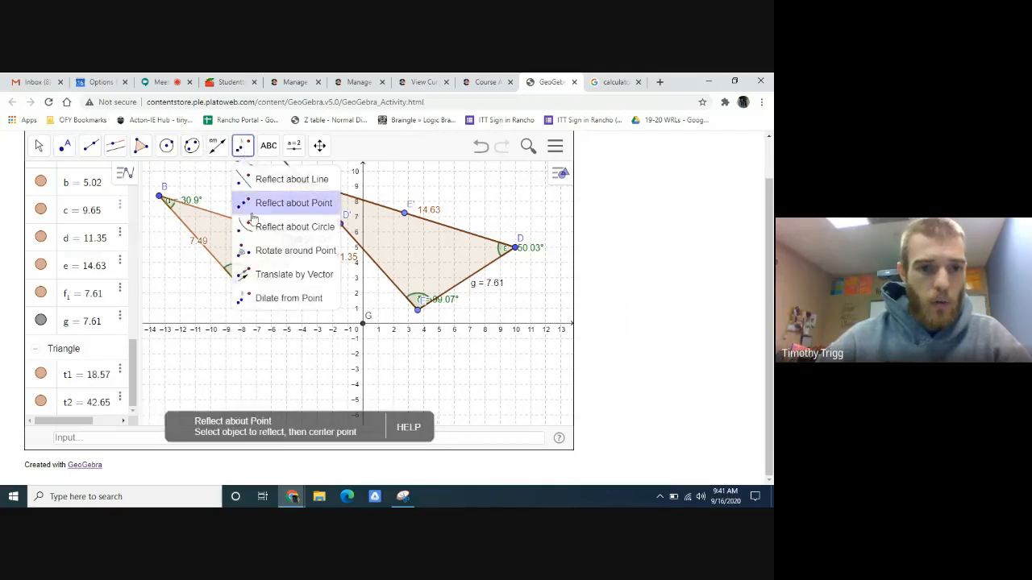
pyautogui.click(284, 300)
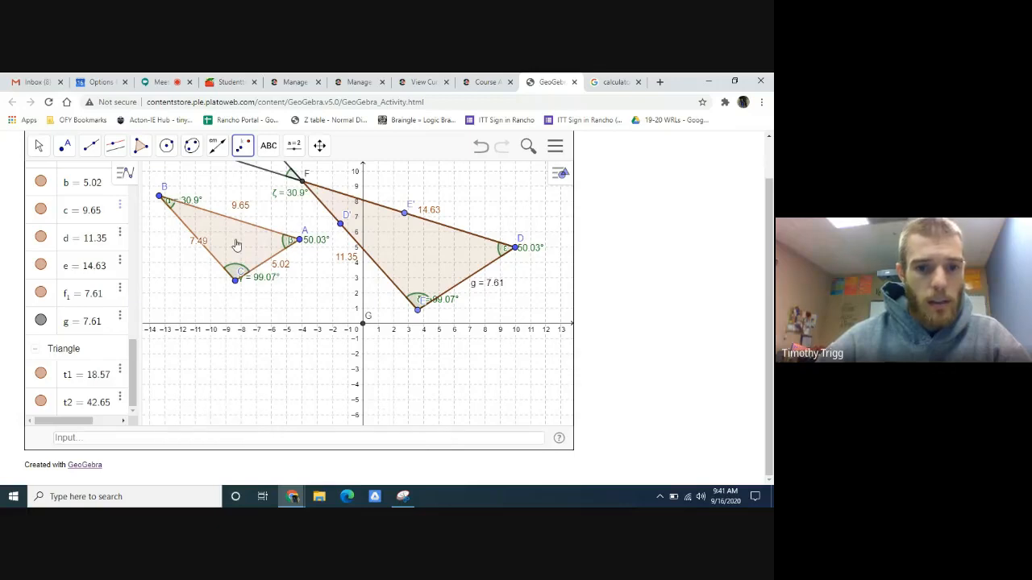
pyautogui.click(362, 322)
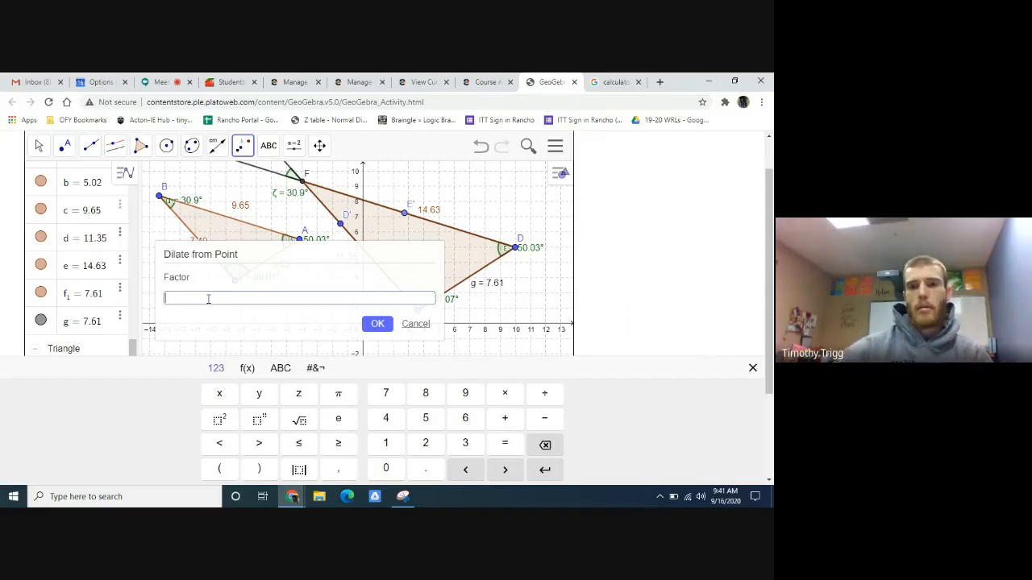
pyautogui.click(617, 79)
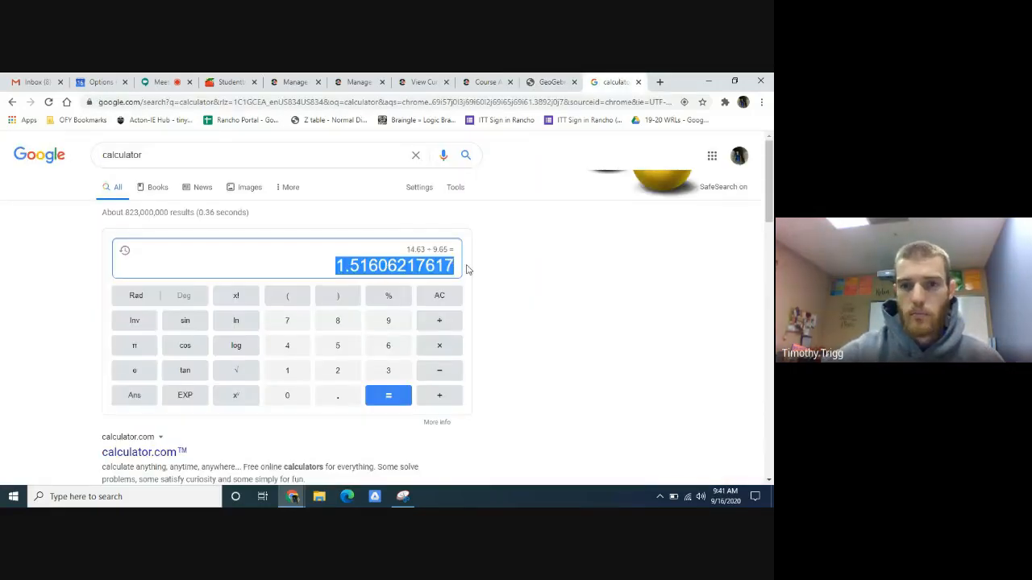
pyautogui.click(548, 81)
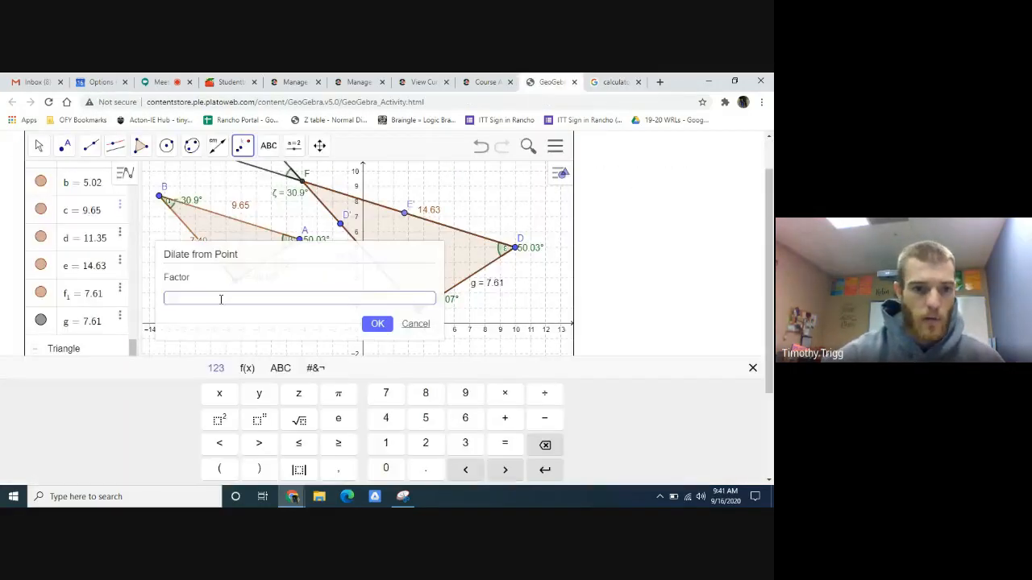
pyautogui.hotkey('ctrl', 'v')
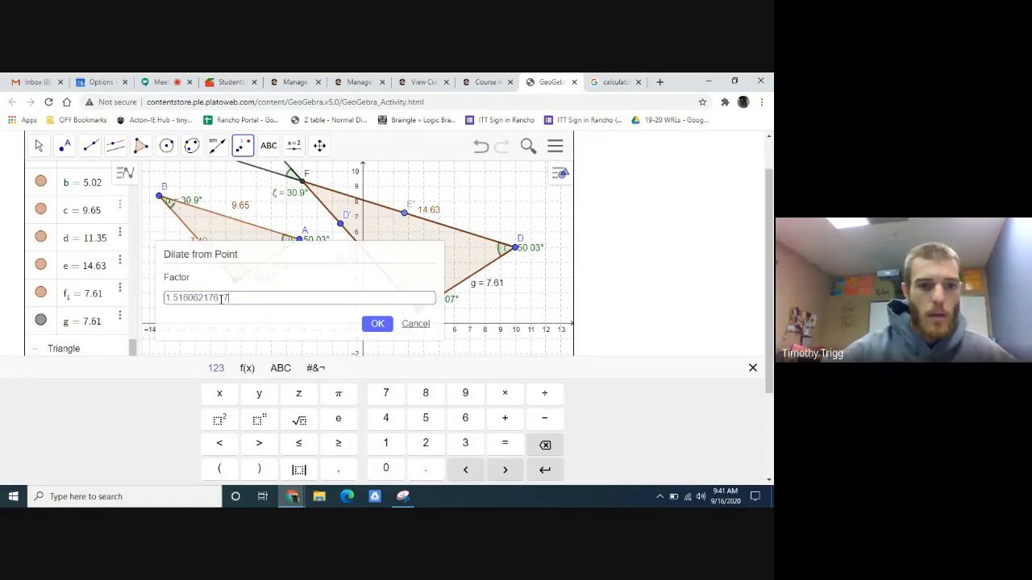
pyautogui.click(390, 326)
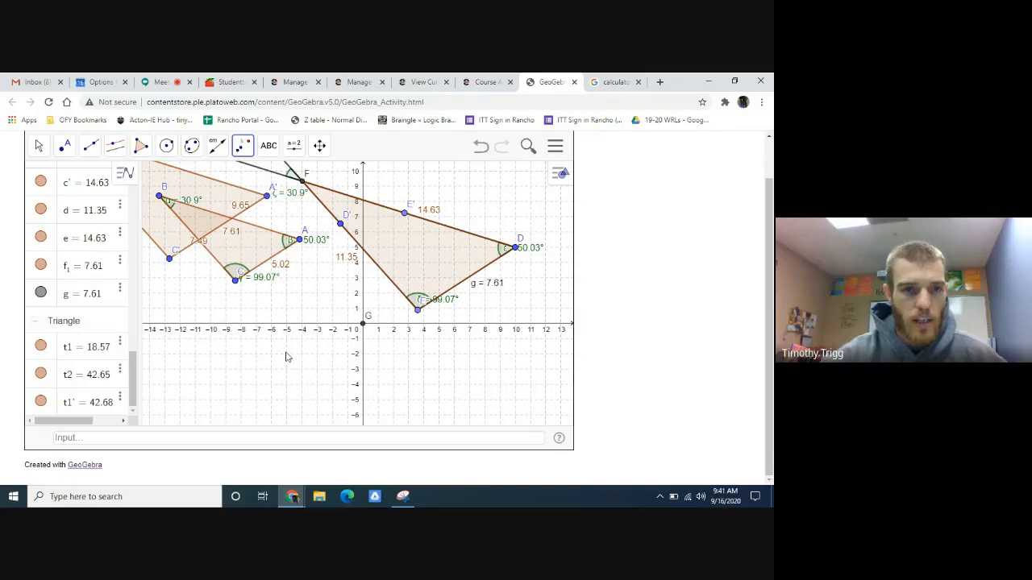
# - Move the length labels of sides B'C' and A'B' on the dilated triangle so they sit clear of its edges
pyautogui.click(38, 145)
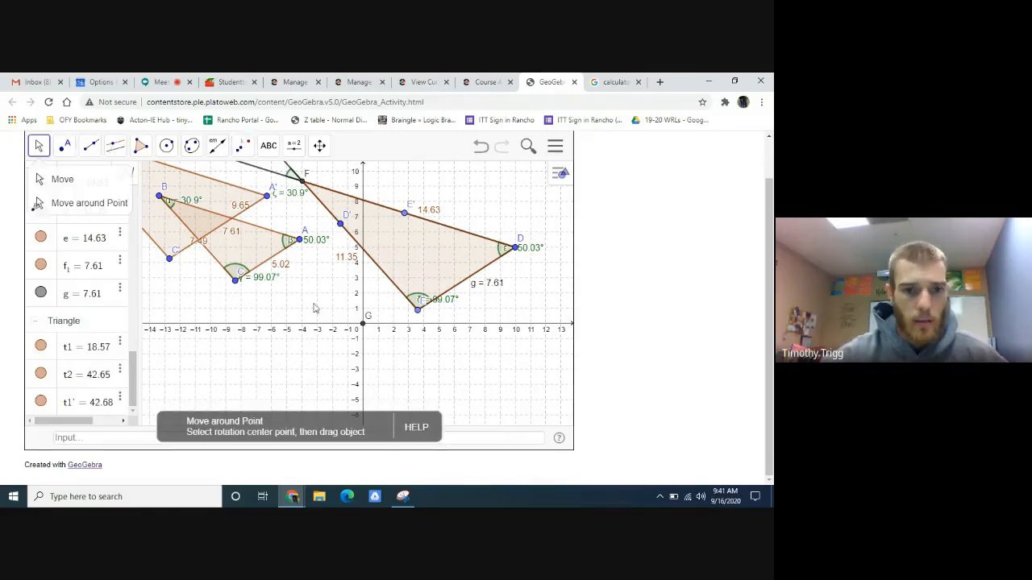
pyautogui.scroll(-2, 309, 313)
pyautogui.scroll(-4, 309, 315)
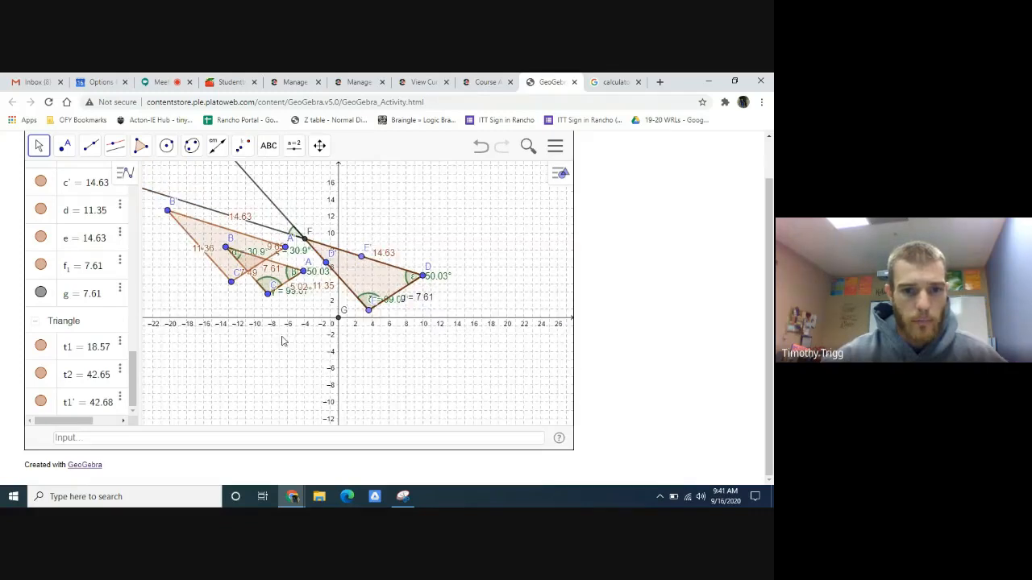
pyautogui.moveTo(283, 340); pyautogui.dragTo(337, 361)
pyautogui.scroll(4, 351, 324)
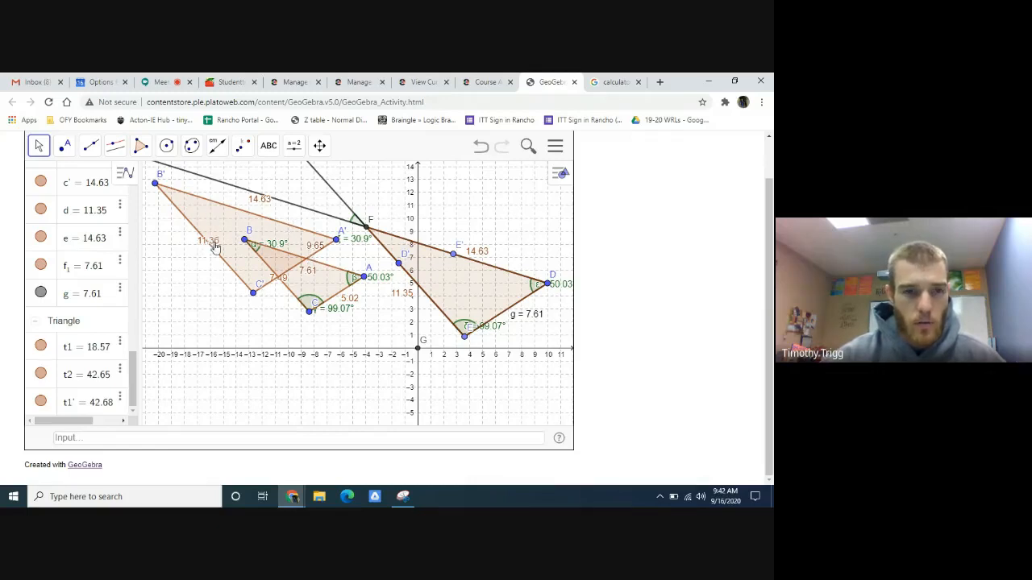
pyautogui.moveTo(211, 247); pyautogui.dragTo(197, 253)
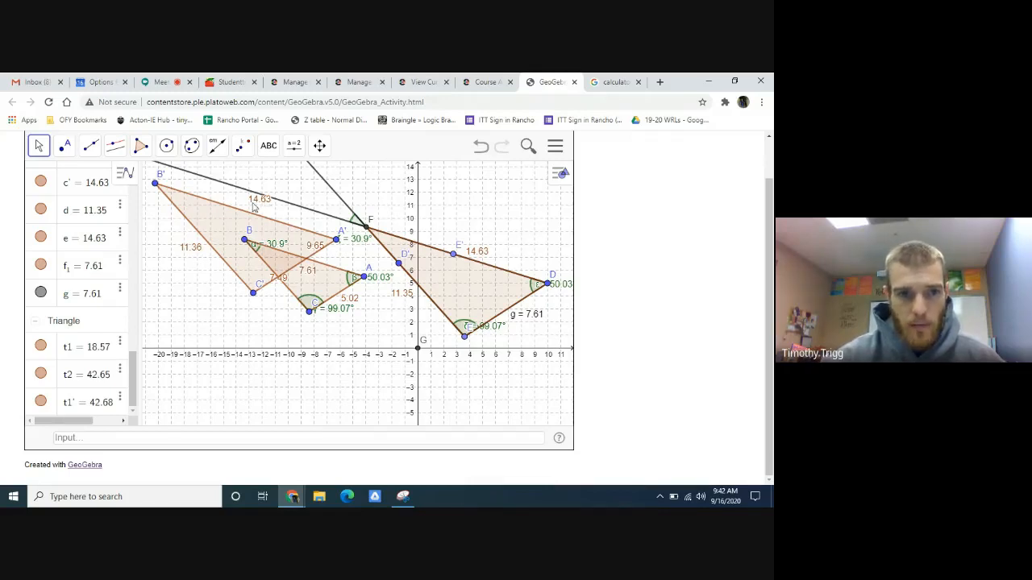
pyautogui.moveTo(266, 206); pyautogui.dragTo(263, 209)
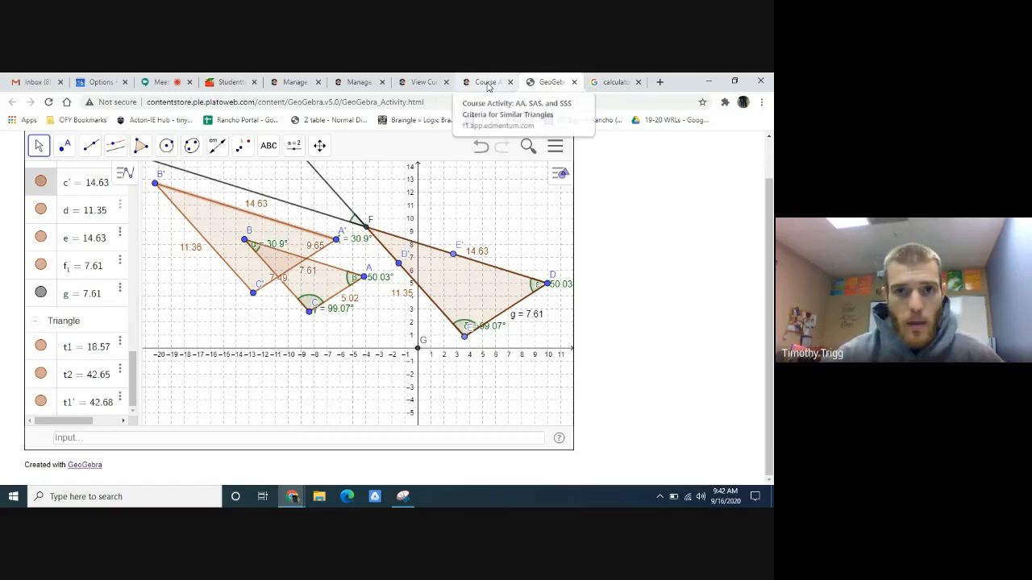
# - Return to the Edmentum activity and enter 7.61 as the length of side C'A' in the Part G table
pyautogui.click(487, 83)
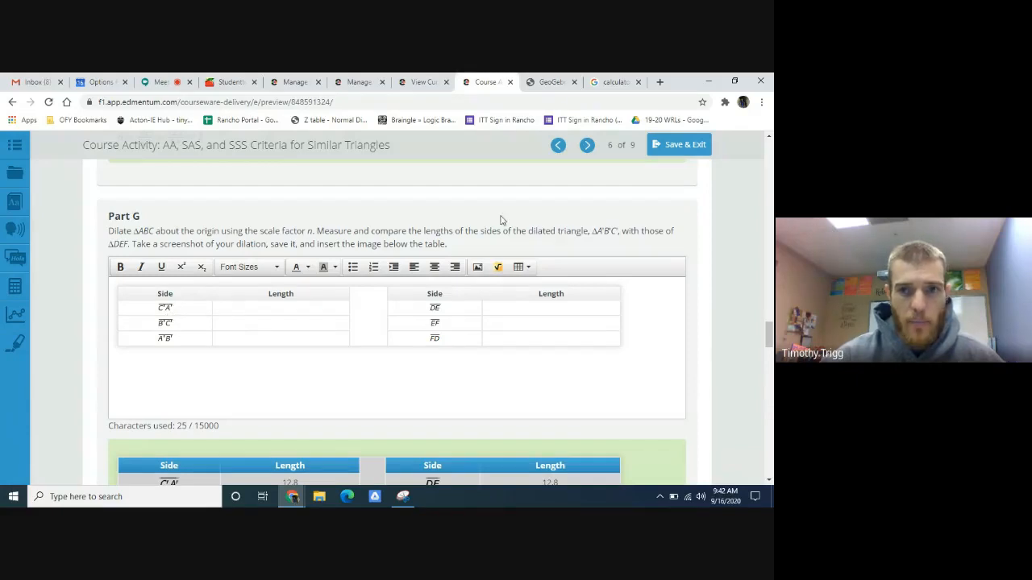
pyautogui.click(553, 81)
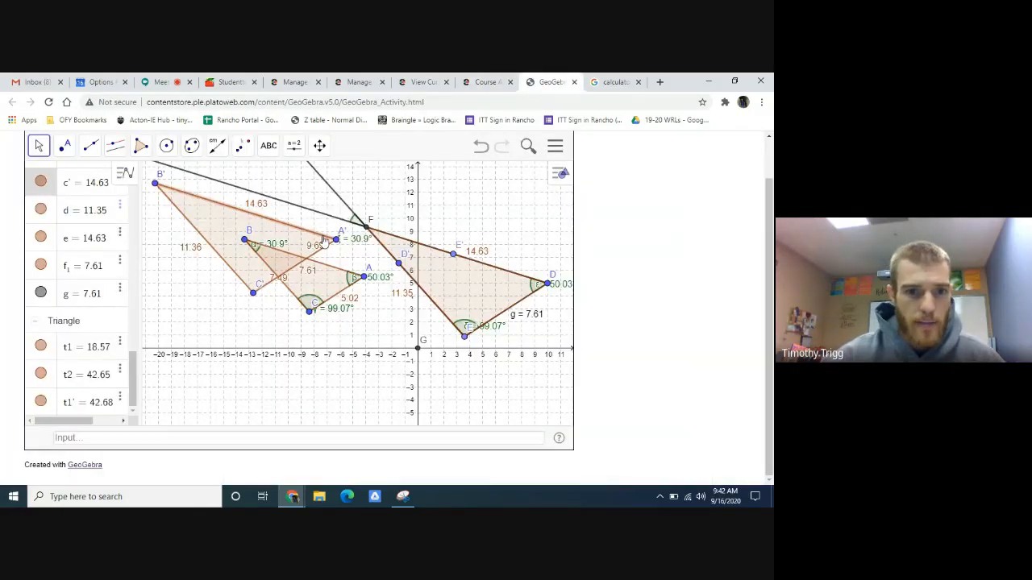
pyautogui.click(615, 81)
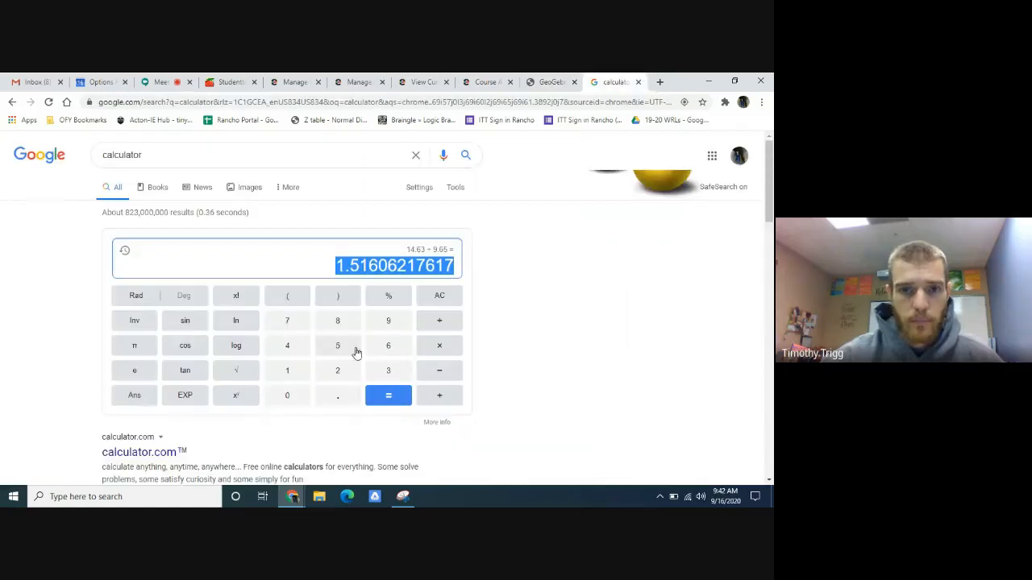
pyautogui.click(551, 81)
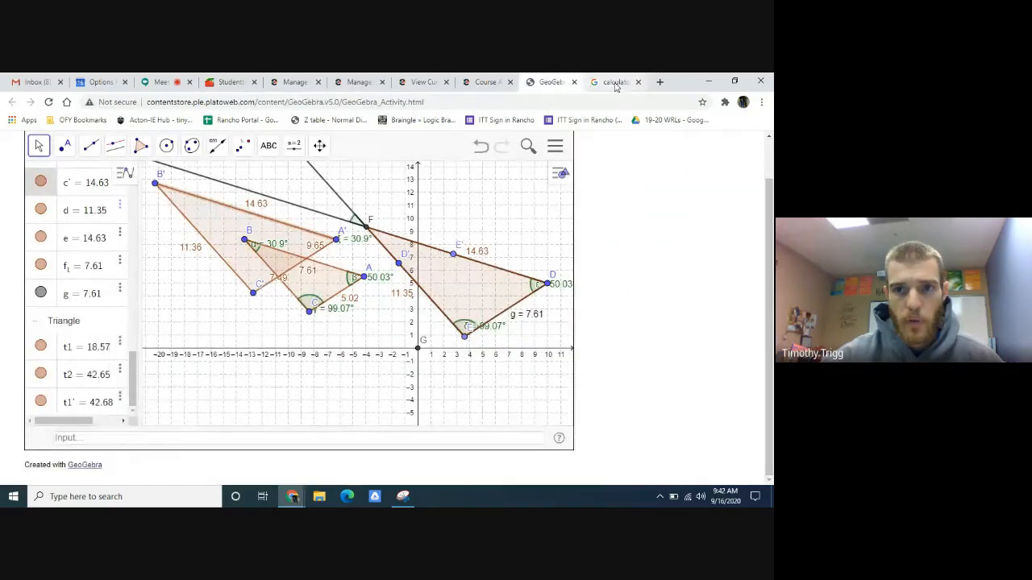
pyautogui.click(487, 81)
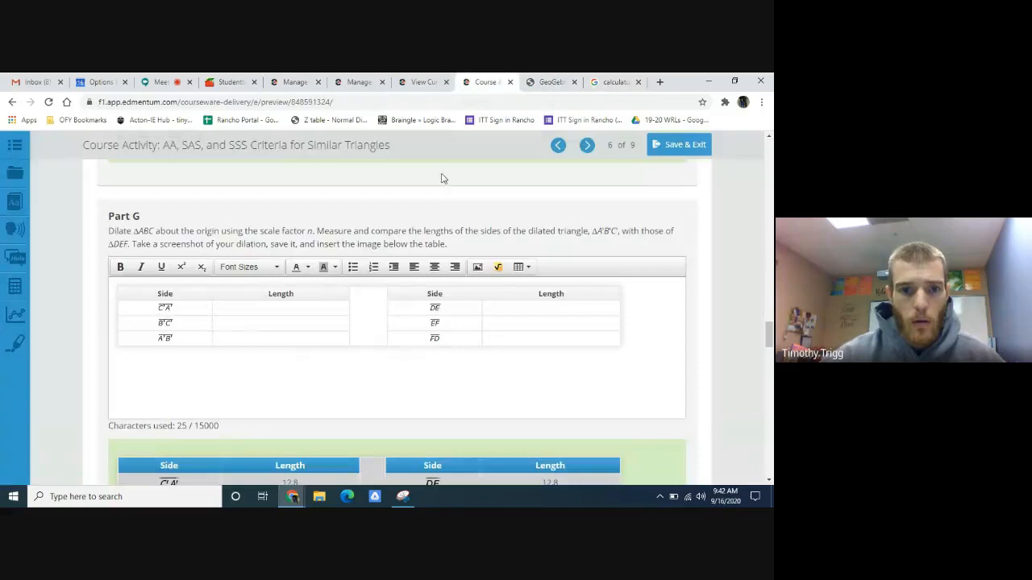
pyautogui.click(247, 310)
pyautogui.write('7.61')
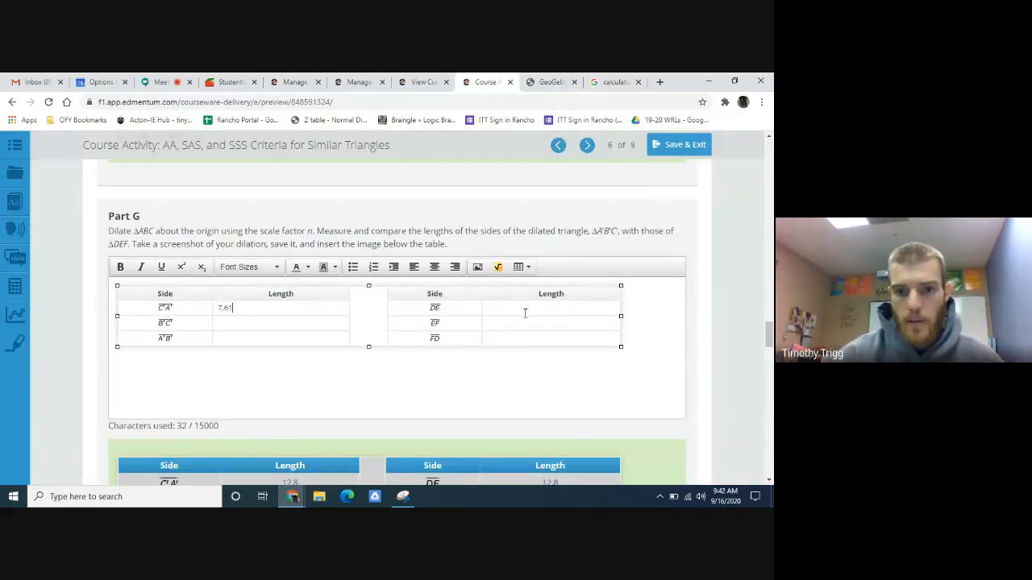
# - Check side DE in GeoGebra and enter 7.61 as its length in the Part G table
pyautogui.click(548, 82)
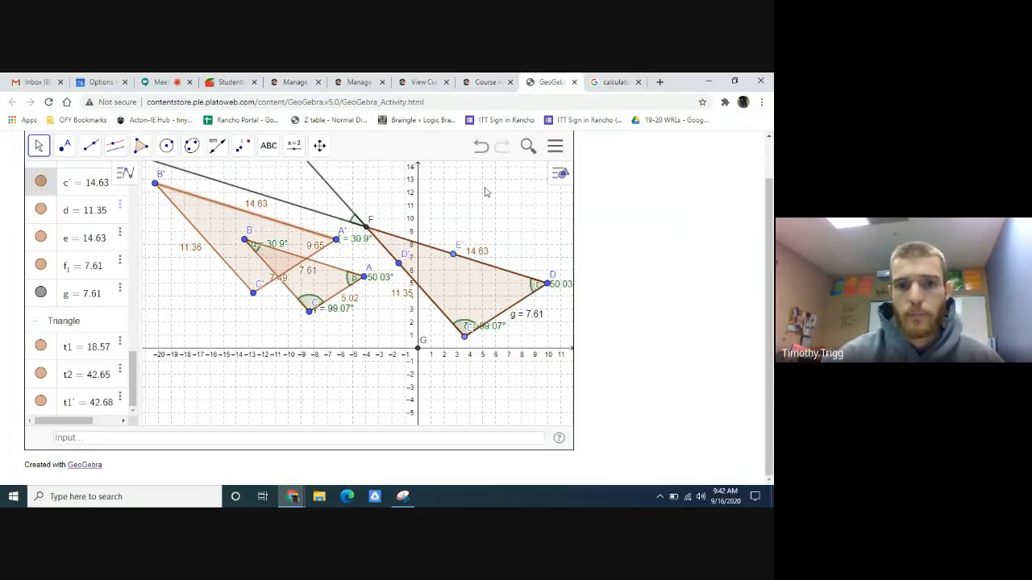
pyautogui.click(487, 80)
pyautogui.click(522, 315)
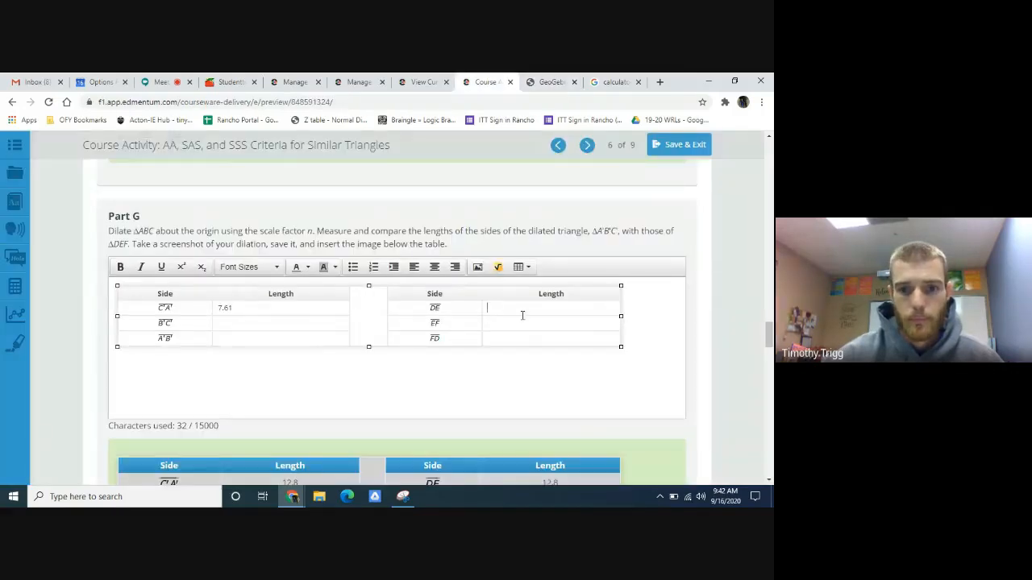
pyautogui.write('7.61')
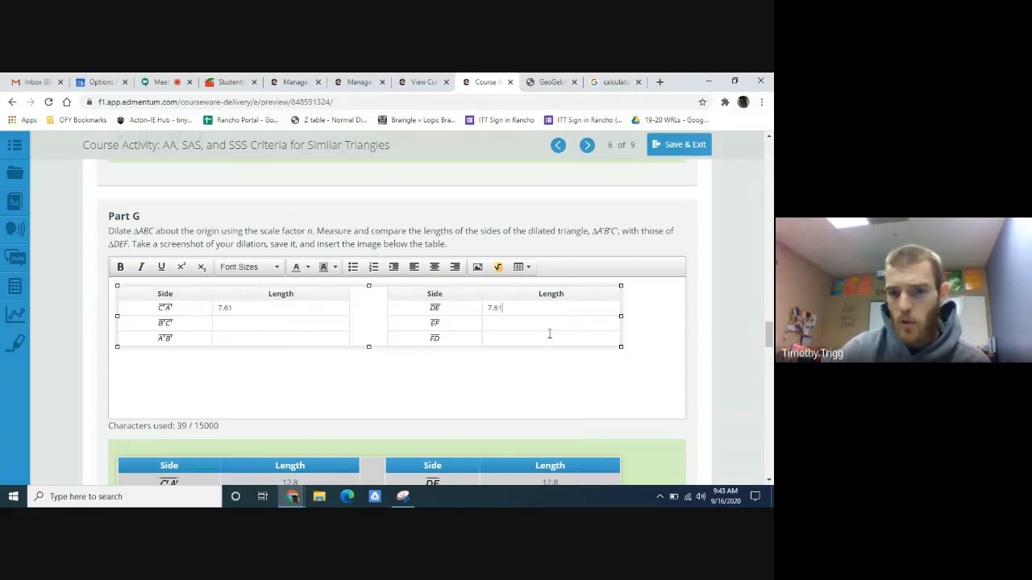
# - Compare the Part G sample table and dilation graph with the GeoGebra construction, and read the Part H question and its sample answer
pyautogui.scroll(-5, 730, 298)
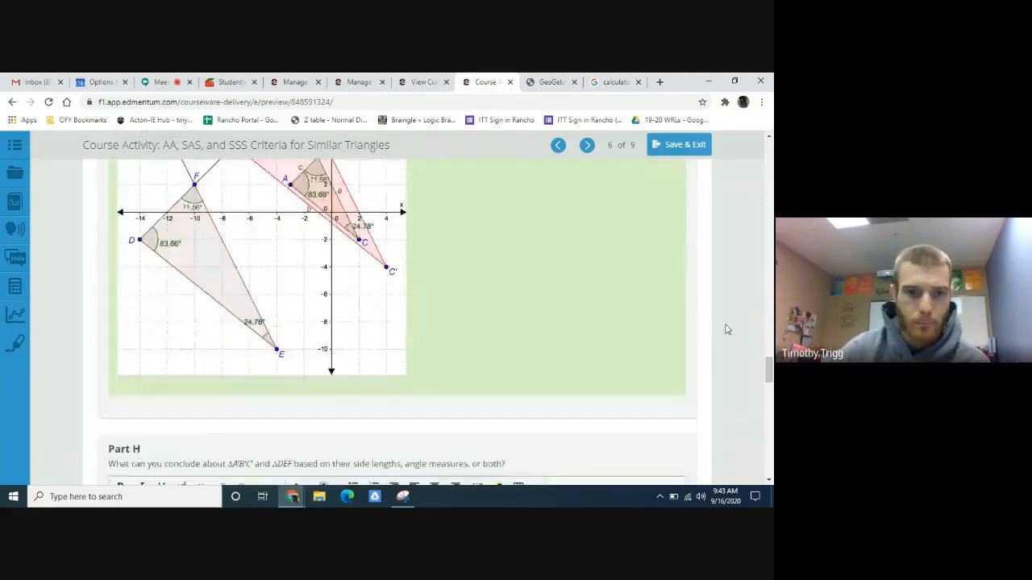
pyautogui.scroll(-3, 728, 329)
pyautogui.scroll(8, 721, 326)
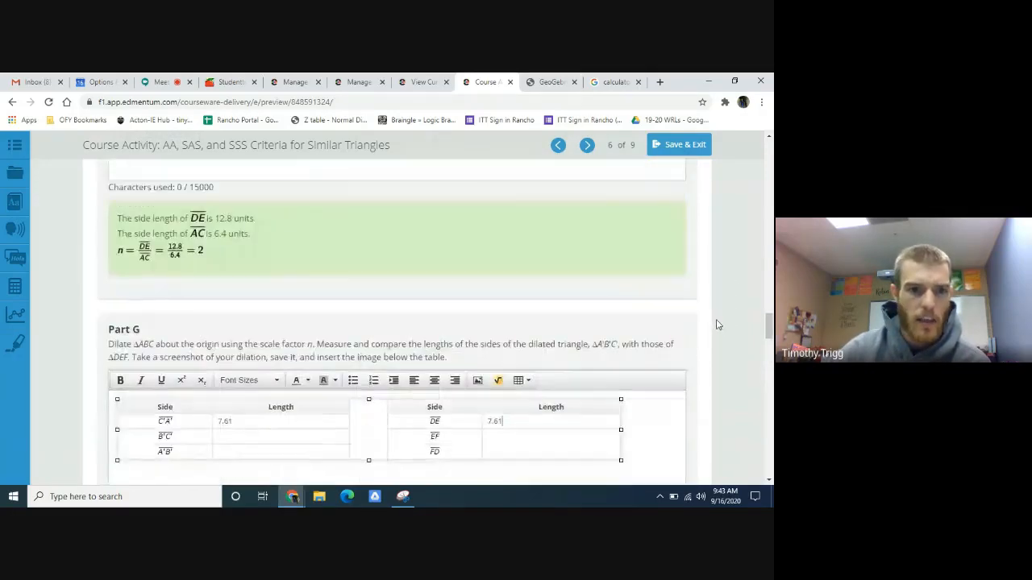
pyautogui.scroll(-2, 716, 326)
pyautogui.scroll(-4, 691, 355)
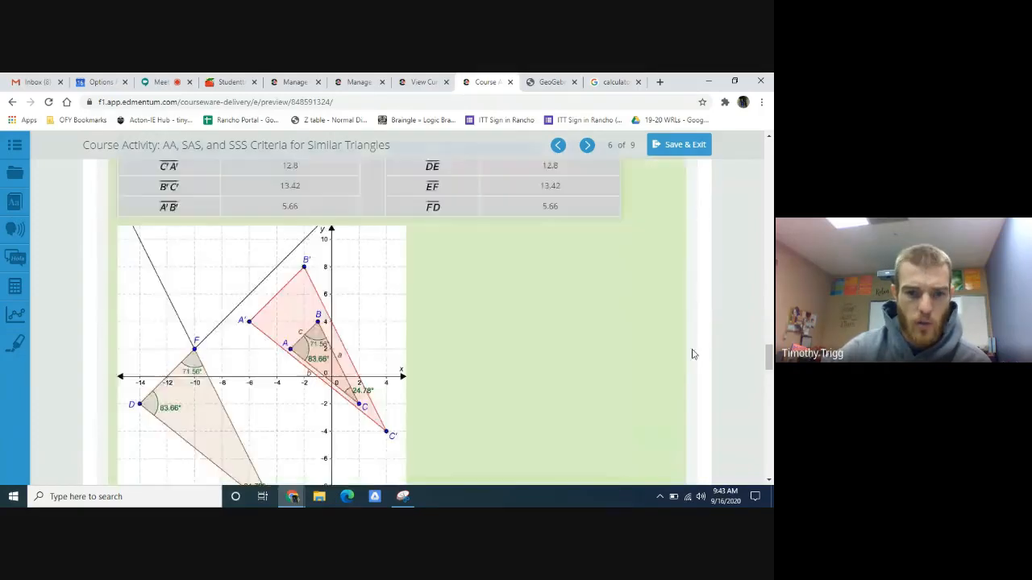
pyautogui.scroll(-2, 692, 355)
pyautogui.click(557, 81)
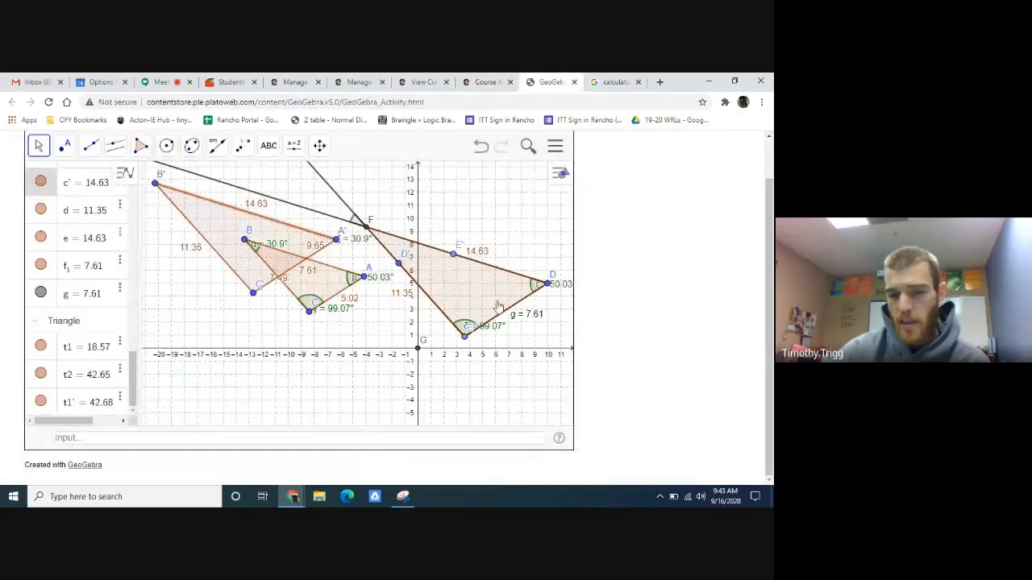
pyautogui.click(487, 81)
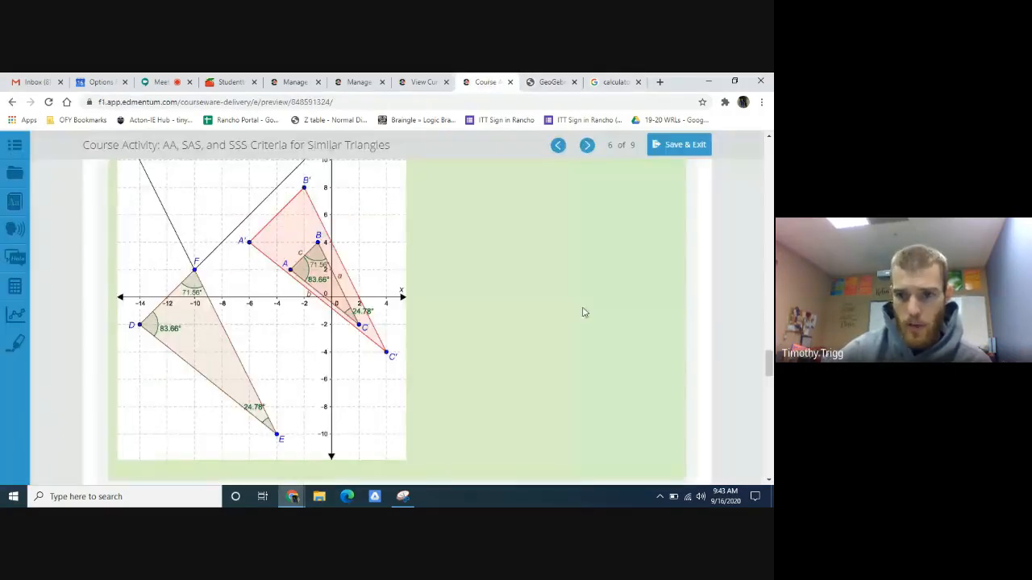
pyautogui.scroll(-4, 716, 338)
pyautogui.scroll(4, 716, 339)
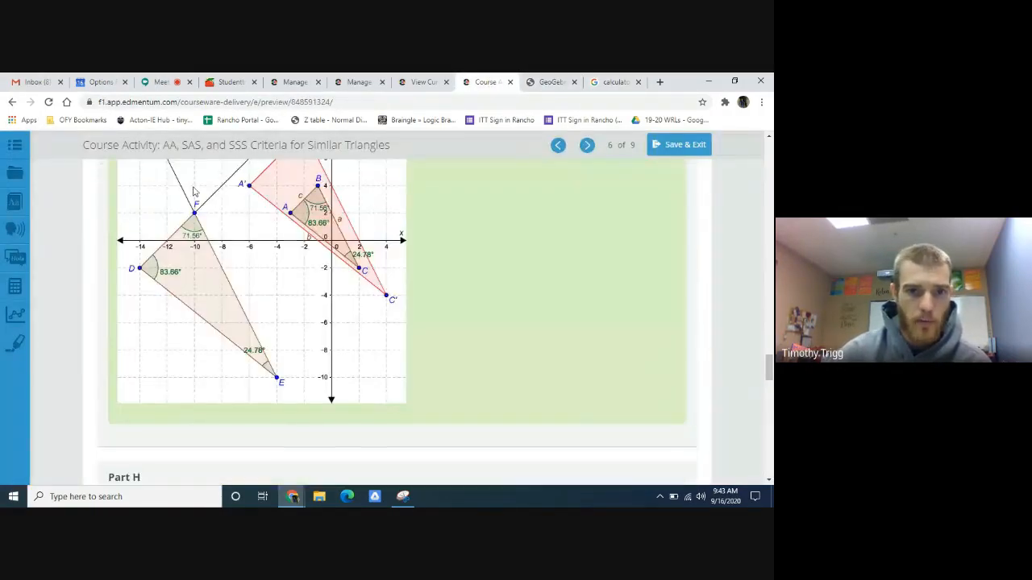
pyautogui.scroll(-4, 486, 346)
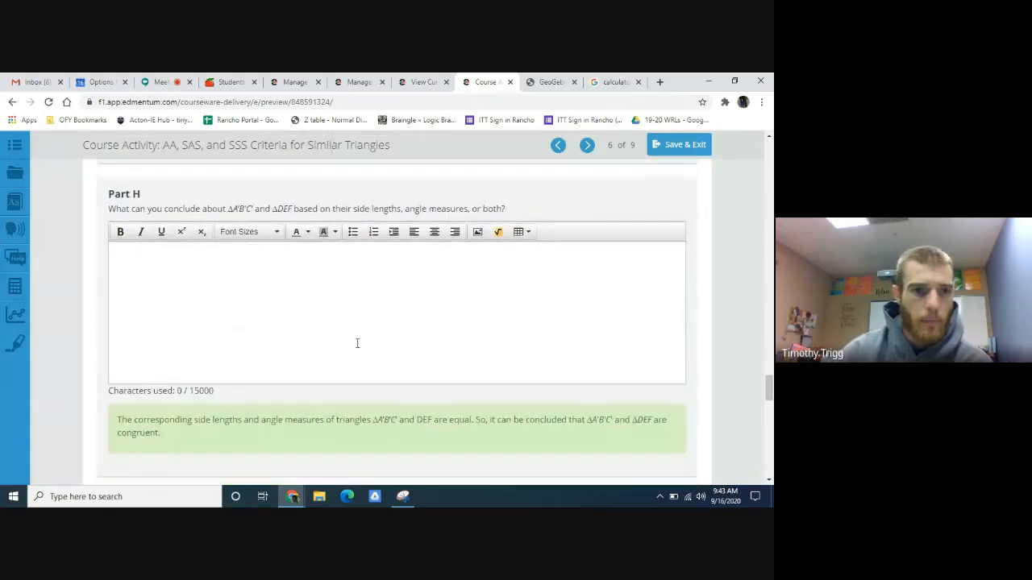
pyautogui.scroll(1, 341, 363)
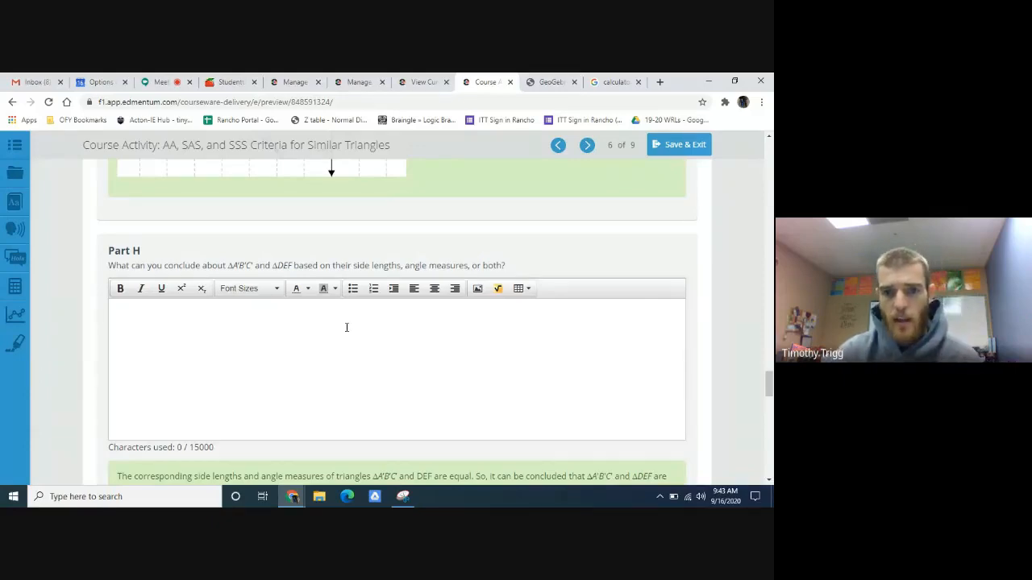
pyautogui.scroll(1, 322, 346)
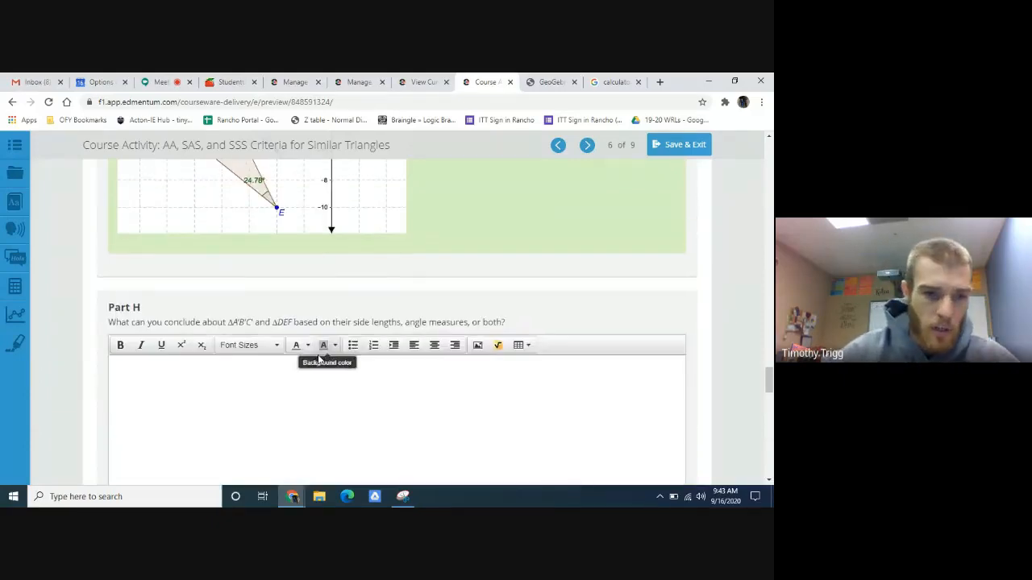
pyautogui.scroll(-1, 311, 362)
pyautogui.scroll(1, 302, 347)
pyautogui.click(294, 362)
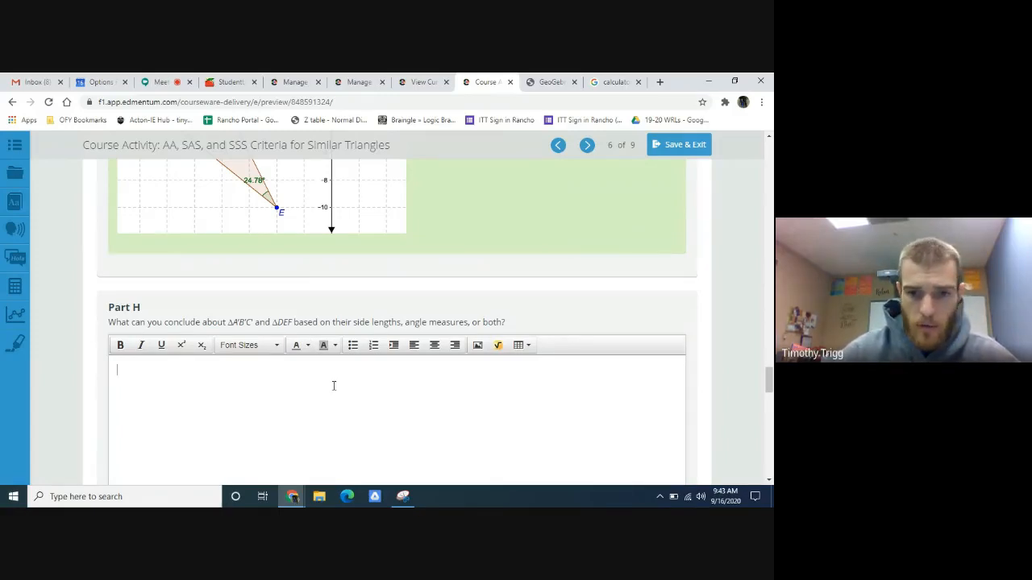
# - Start the Part I answer with "Because the two triangles are congruent,"
pyautogui.scroll(-5, 333, 386)
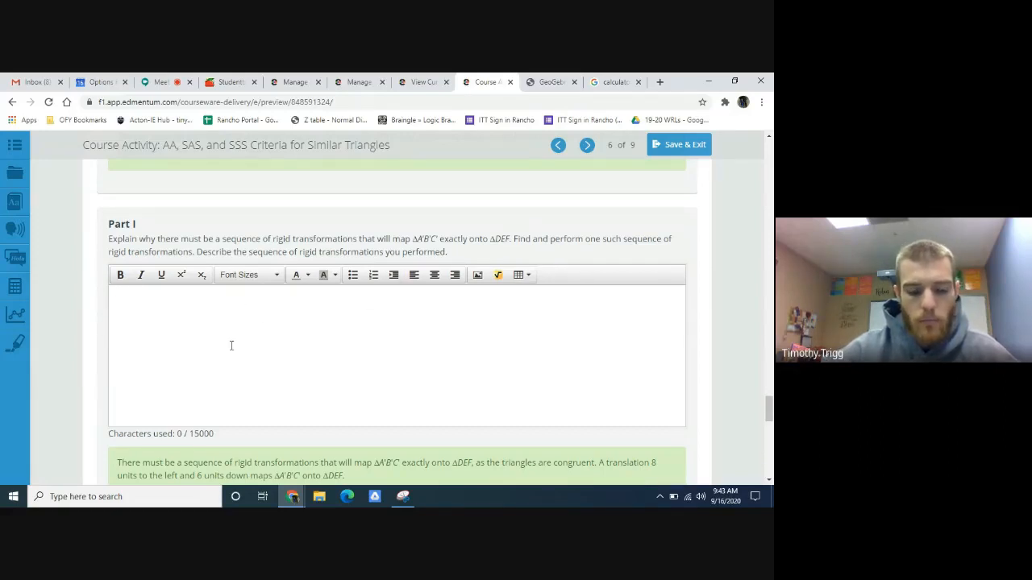
pyautogui.write('B')
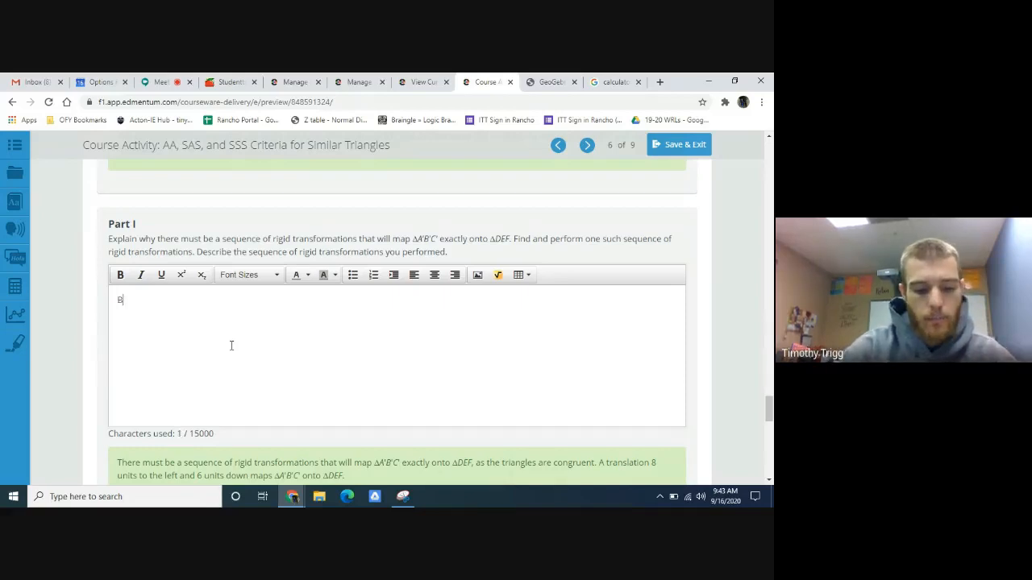
pyautogui.write('ecause')
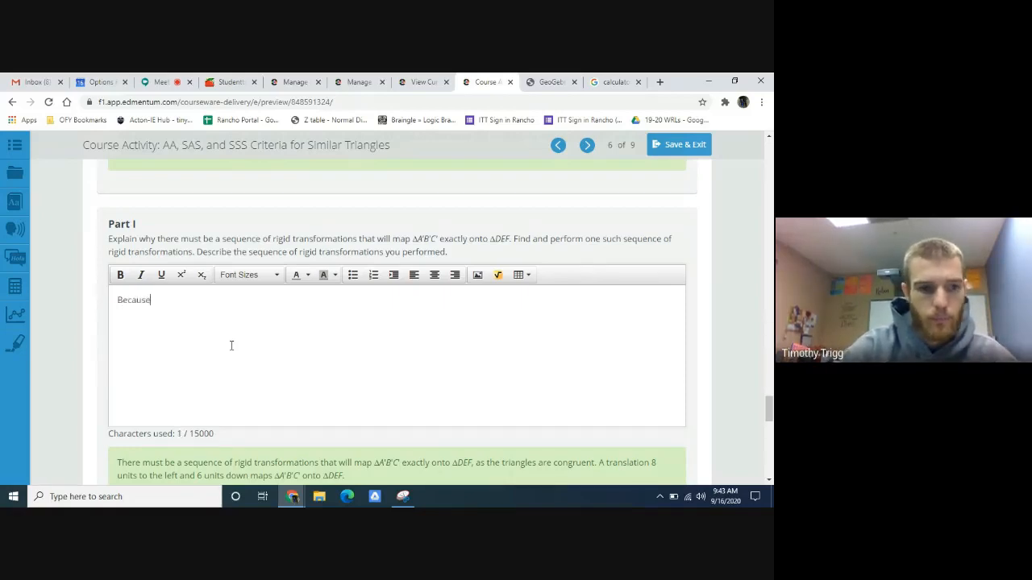
pyautogui.write(' the t')
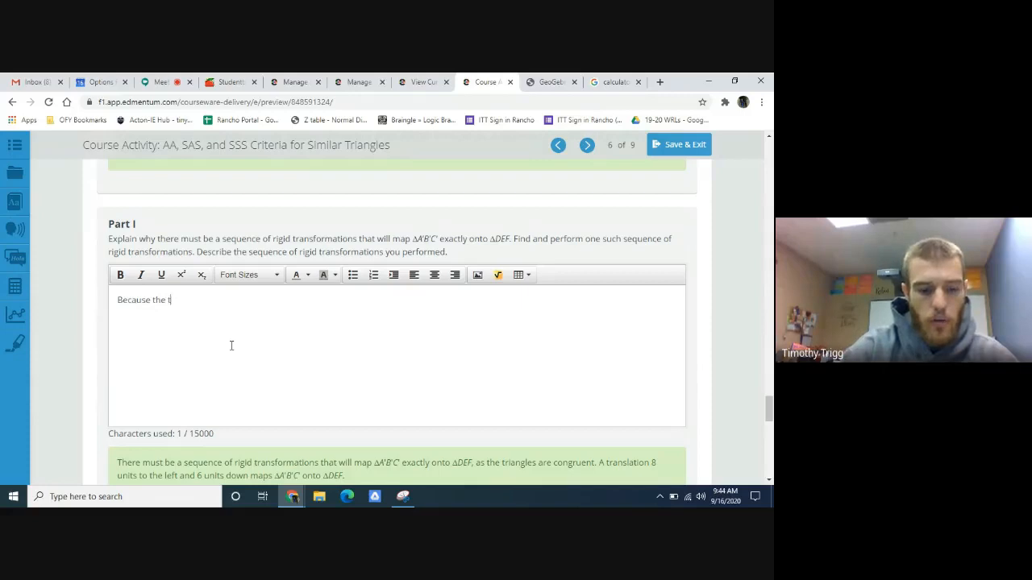
pyautogui.write('wo are cong')
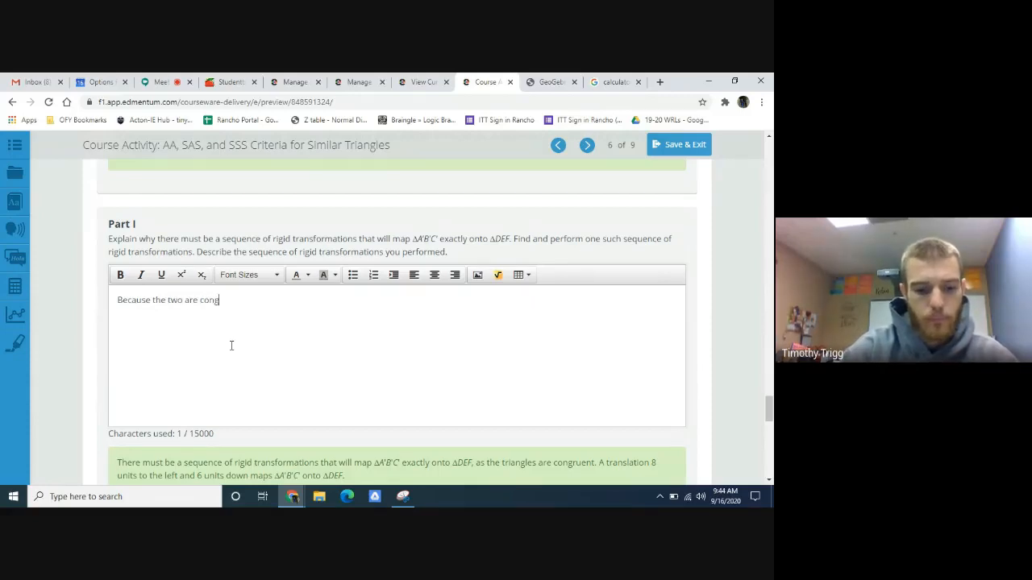
pyautogui.write('ruent')
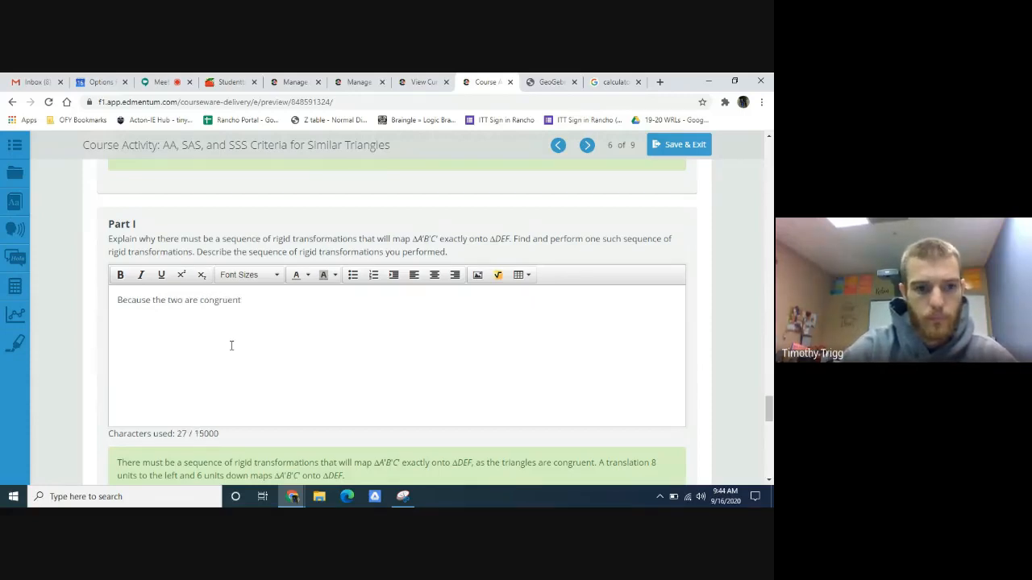
pyautogui.click(184, 300)
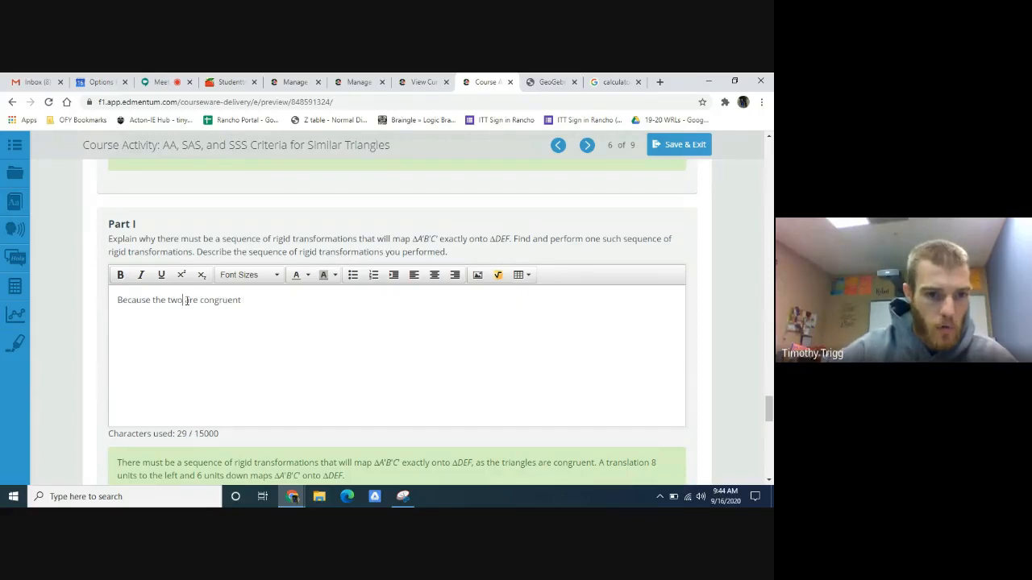
pyautogui.write('triangles')
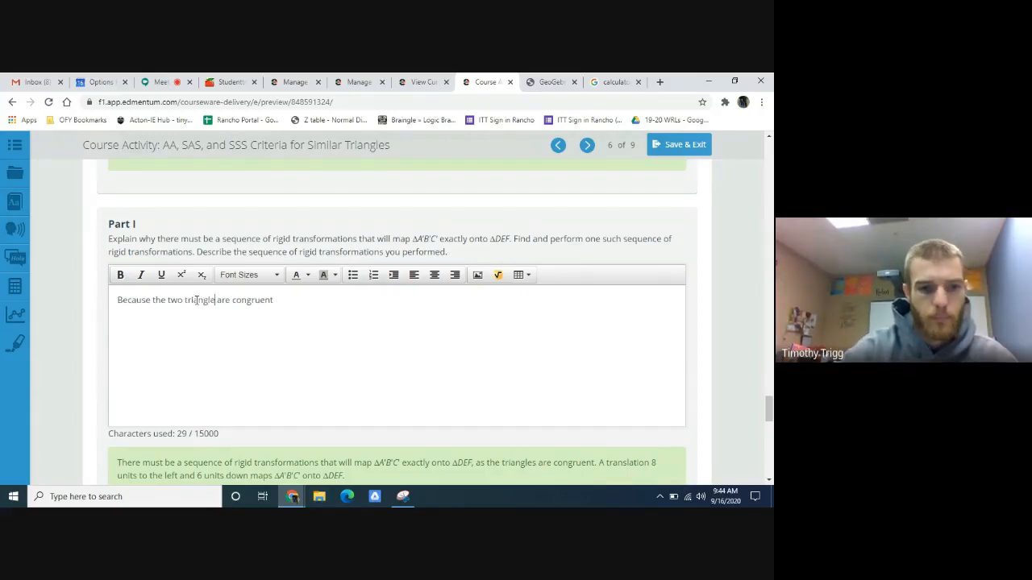
pyautogui.click(302, 297)
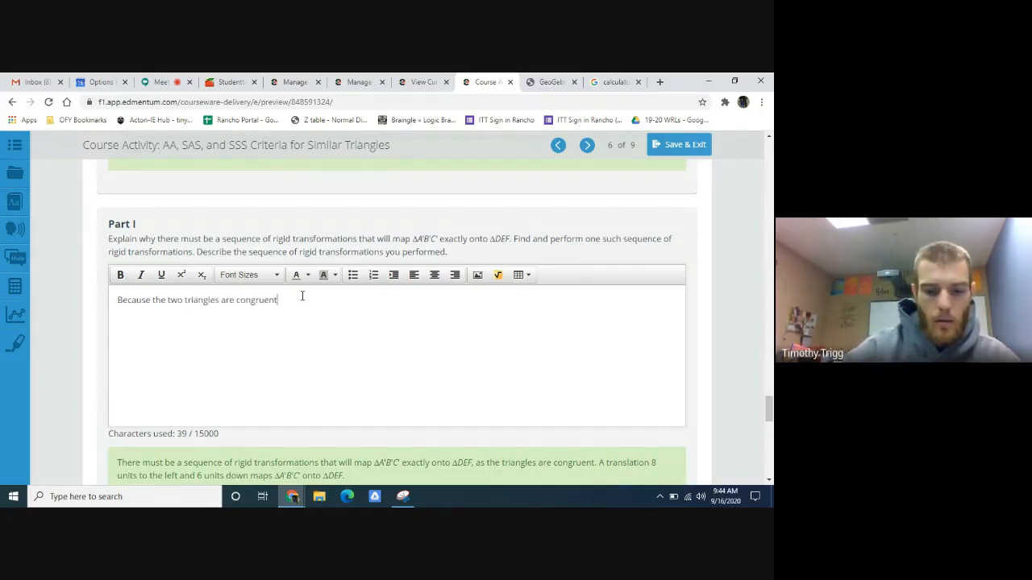
pyautogui.write(',')
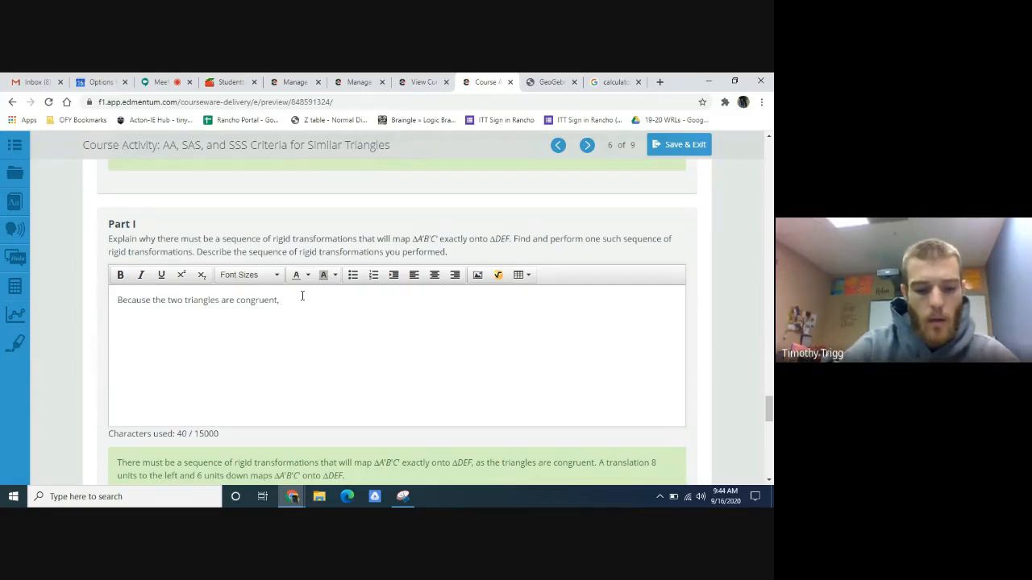
pyautogui.write(' There')
# - Continue the Part I sentence with "there will be a sequence of rigid transformations"
pyautogui.press('BackSpace')
pyautogui.press('BackSpace')
pyautogui.press('BackSpace')
pyautogui.press('BackSpace')
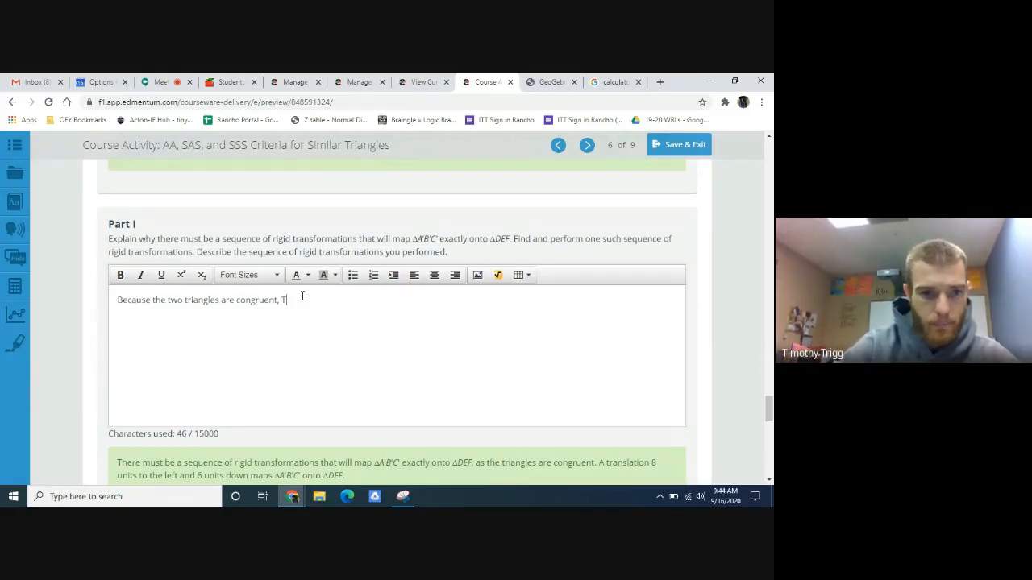
pyautogui.press('BackSpace')
pyautogui.write('there w')
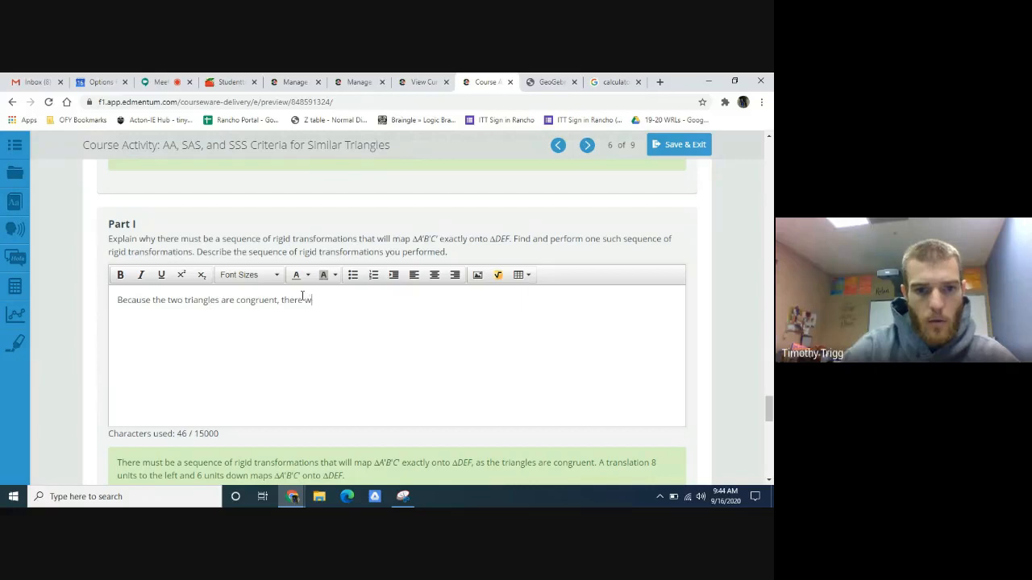
pyautogui.write('ill be a')
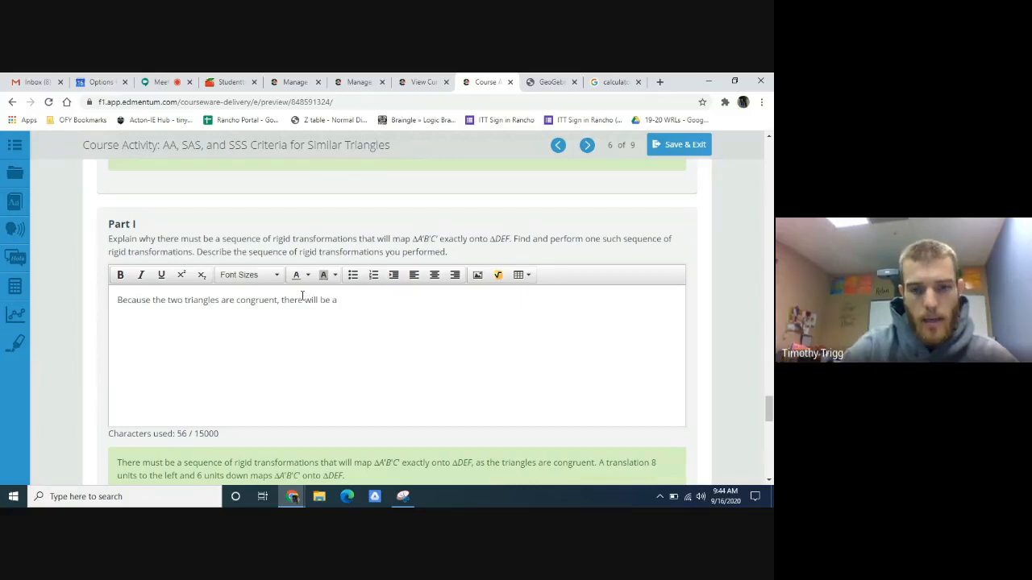
pyautogui.write(' s')
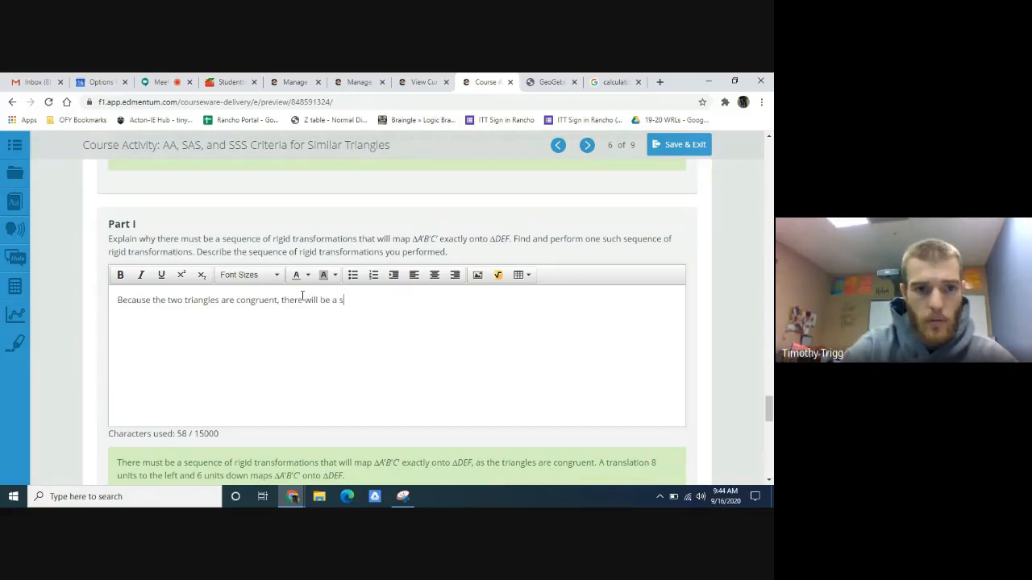
pyautogui.press('BackSpace')
pyautogui.write('seq')
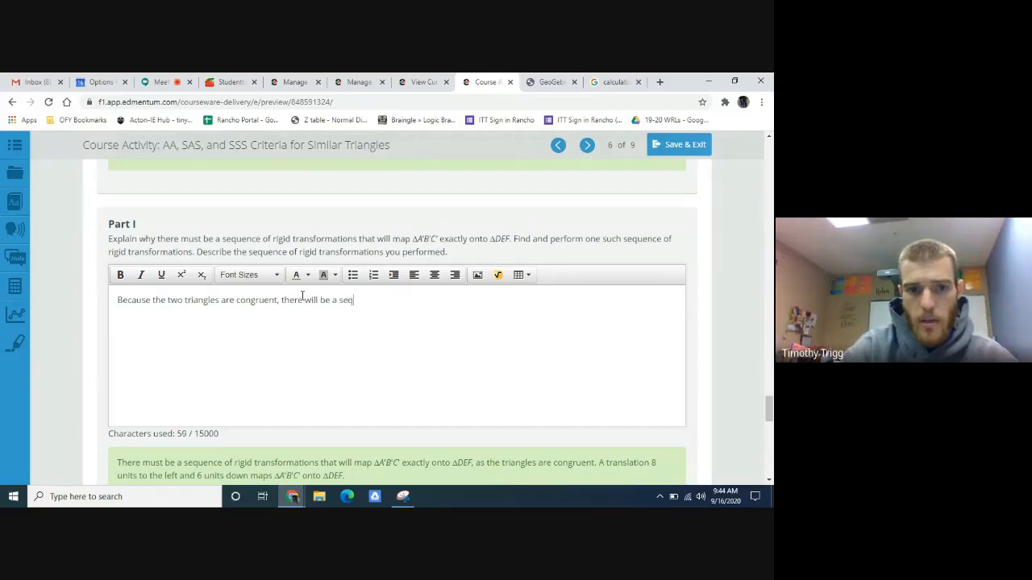
pyautogui.write('uence ')
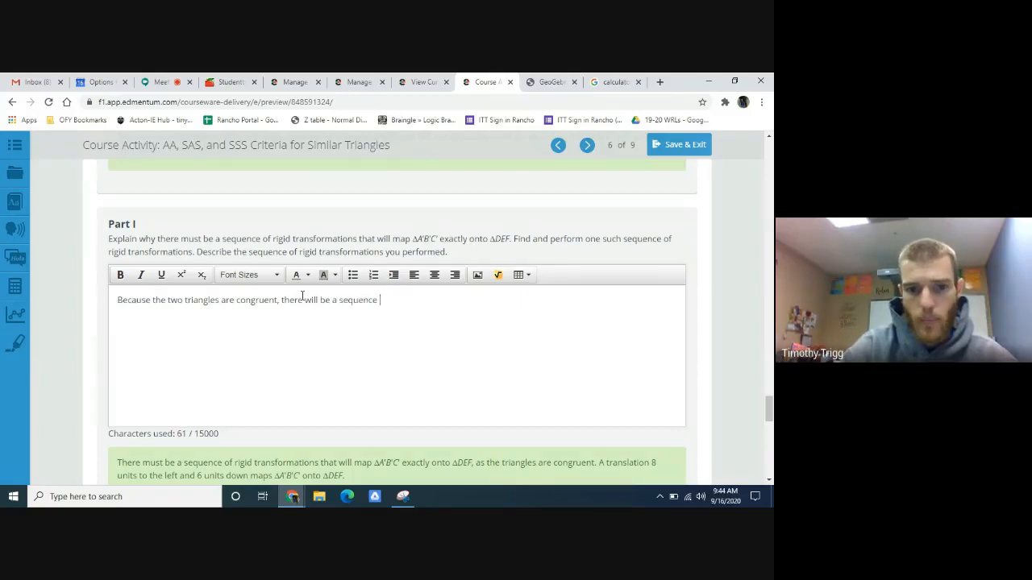
pyautogui.write('of rigid ')
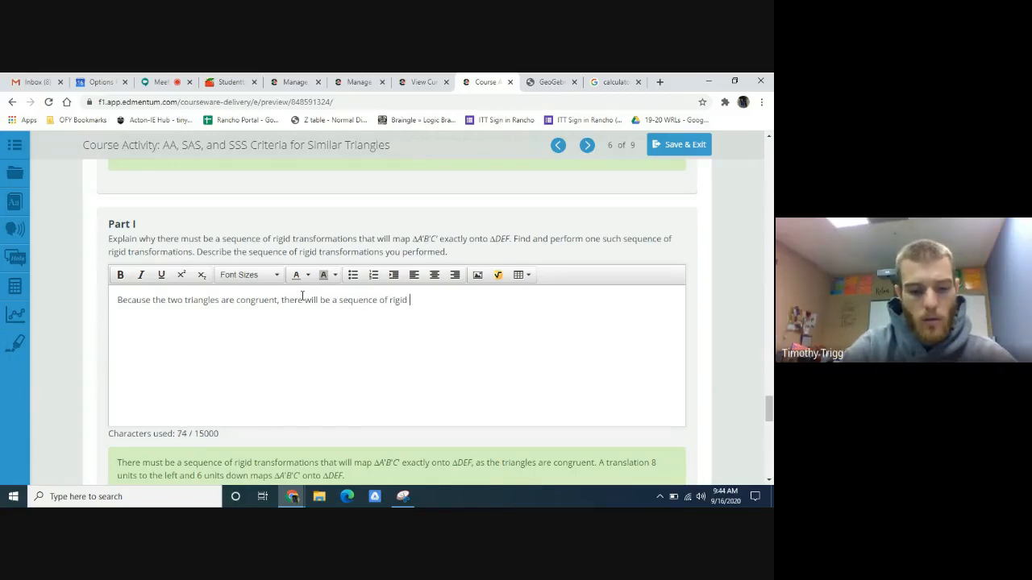
pyautogui.write('trans')
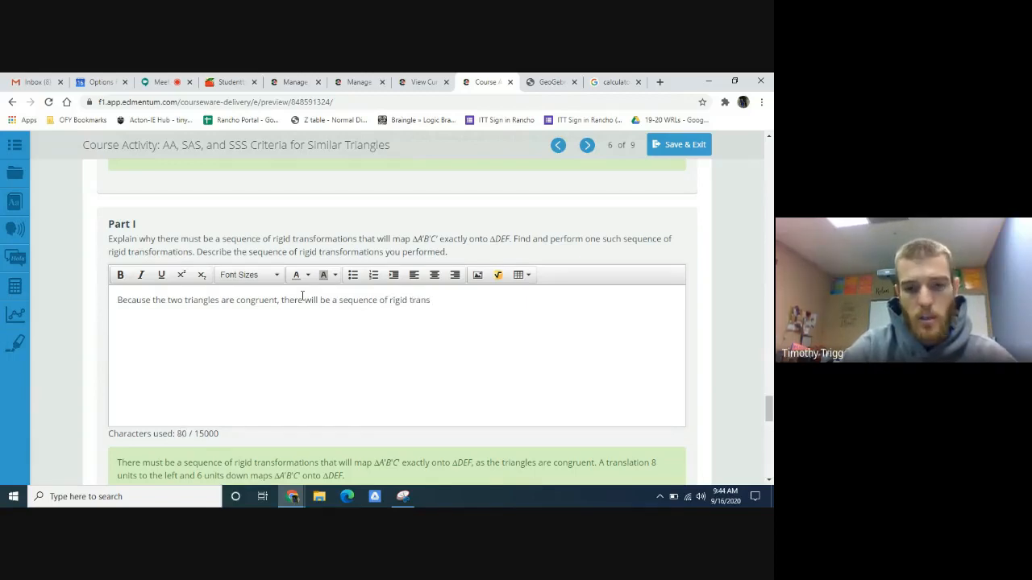
pyautogui.write('formations th')
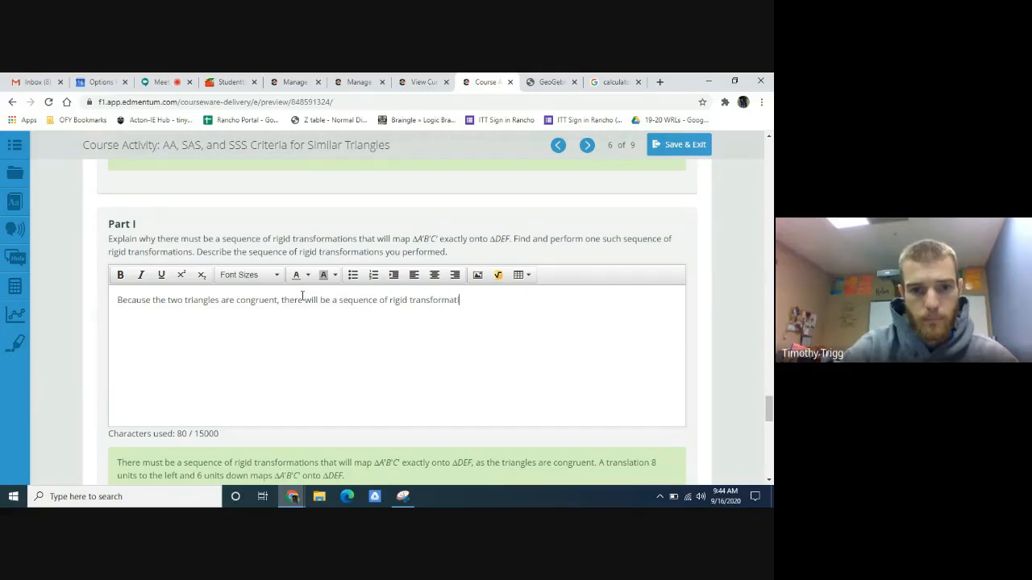
pyautogui.write('at ')
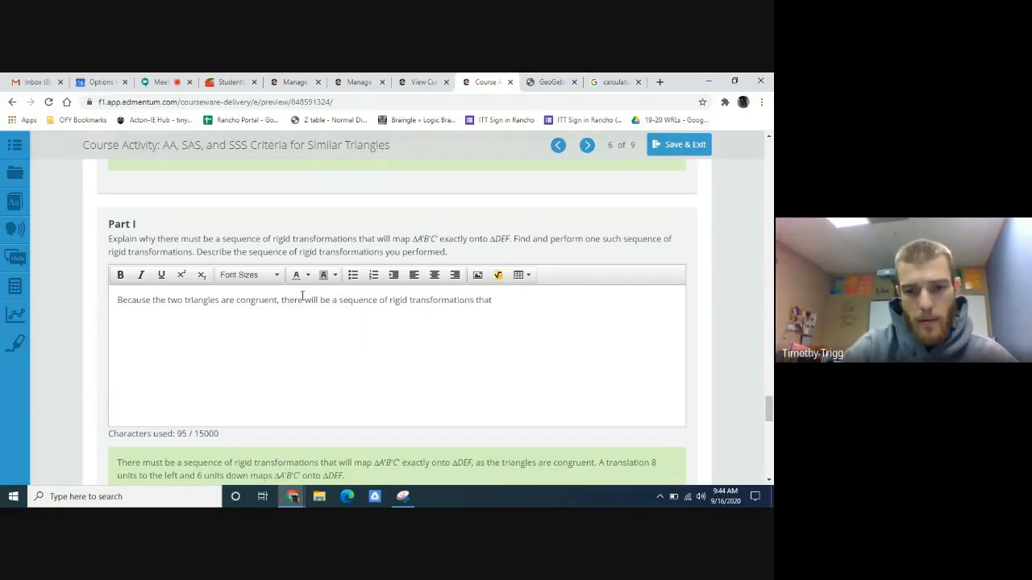
pyautogui.write('maps')
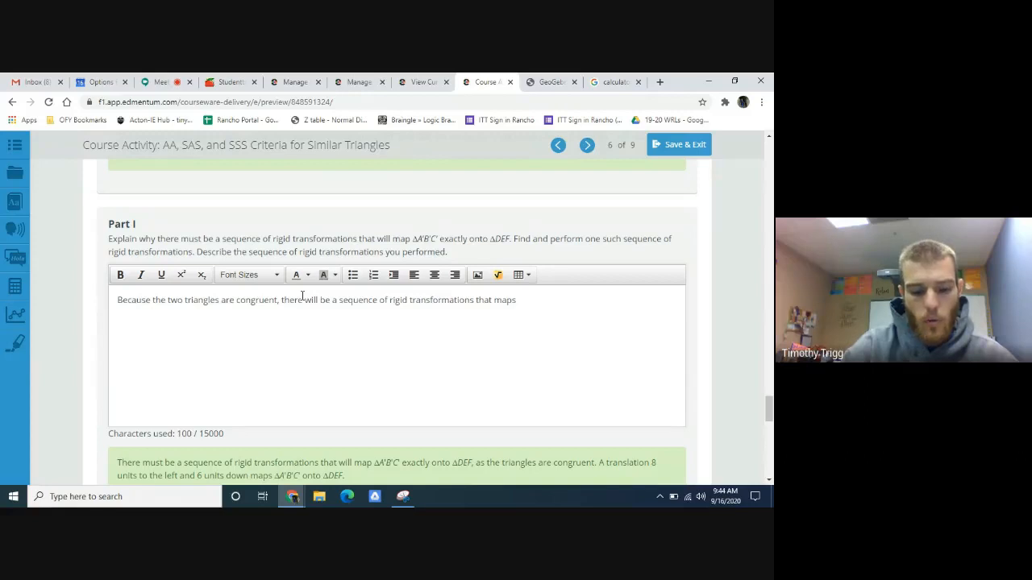
pyautogui.write(' one trian')
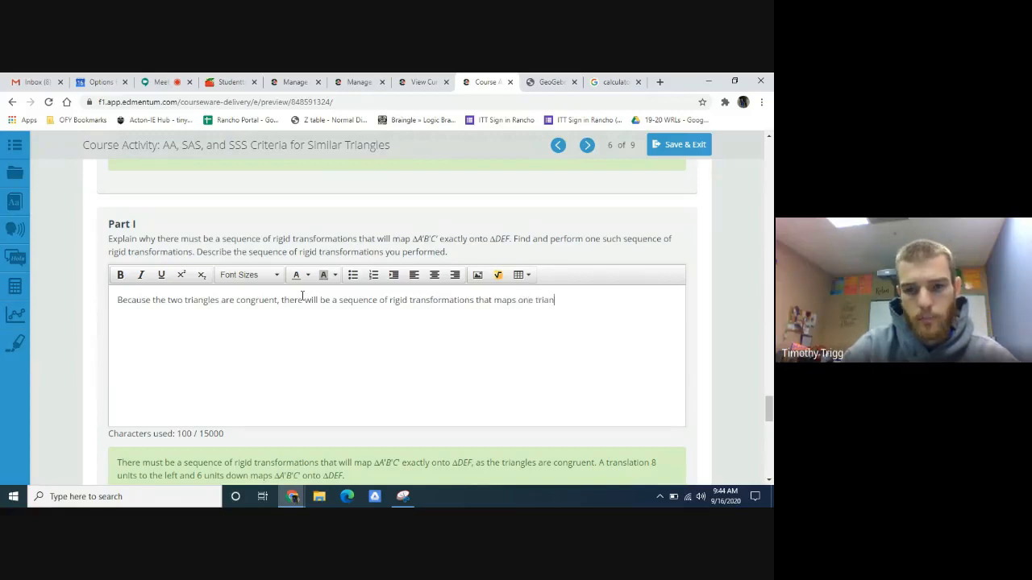
pyautogui.write('gle onto')
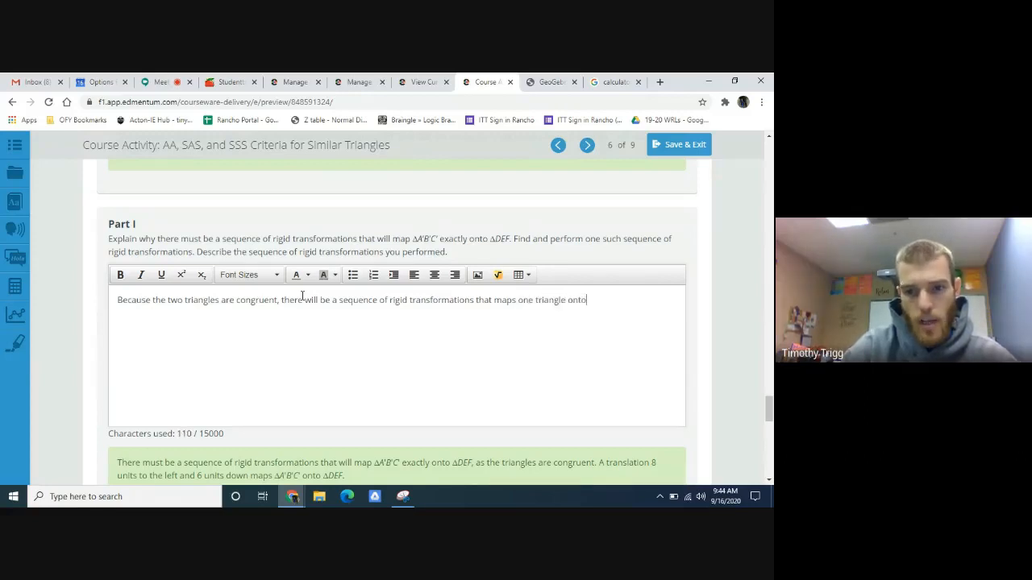
pyautogui.write(' the other.')
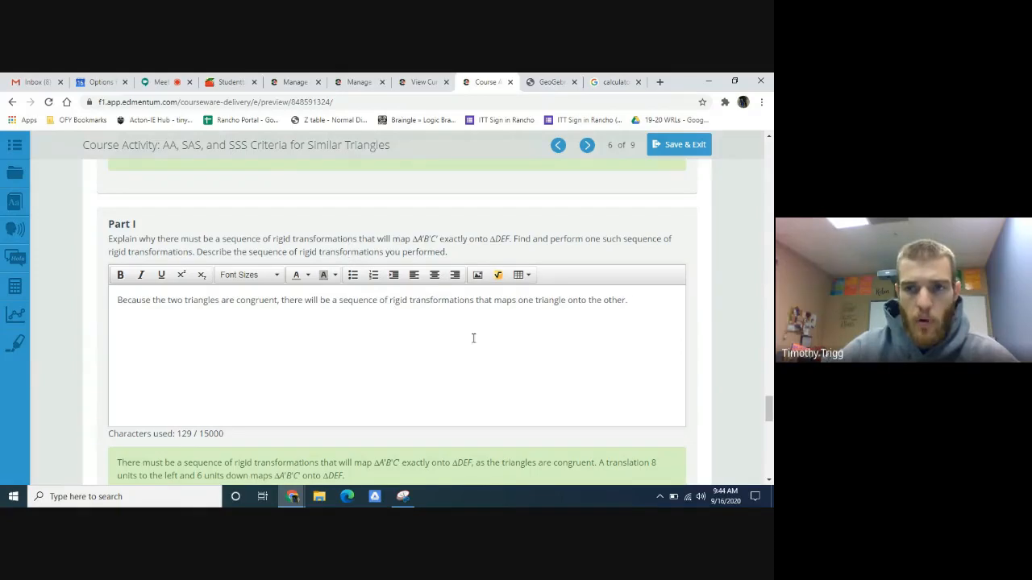
# - Examine how triangle A'B'C' lies relative to triangle DEF in GeoGebra, and return to the Edmentum activity
pyautogui.click(621, 81)
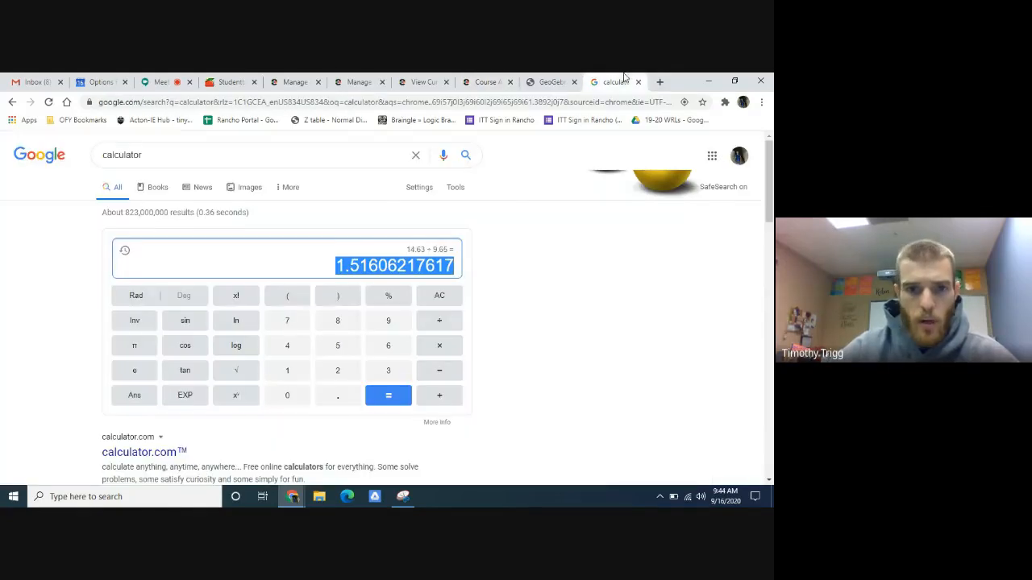
pyautogui.click(548, 81)
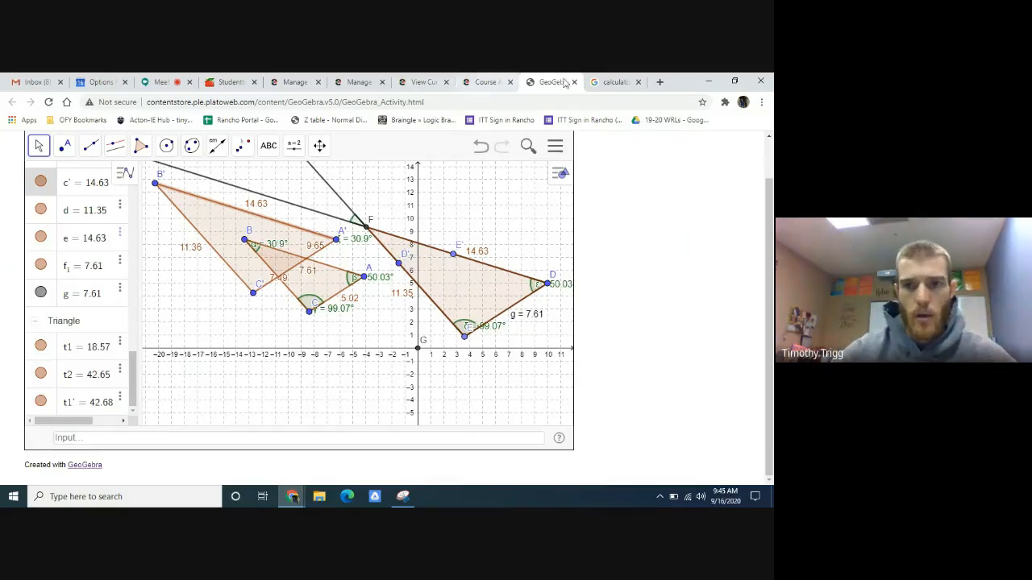
pyautogui.click(605, 82)
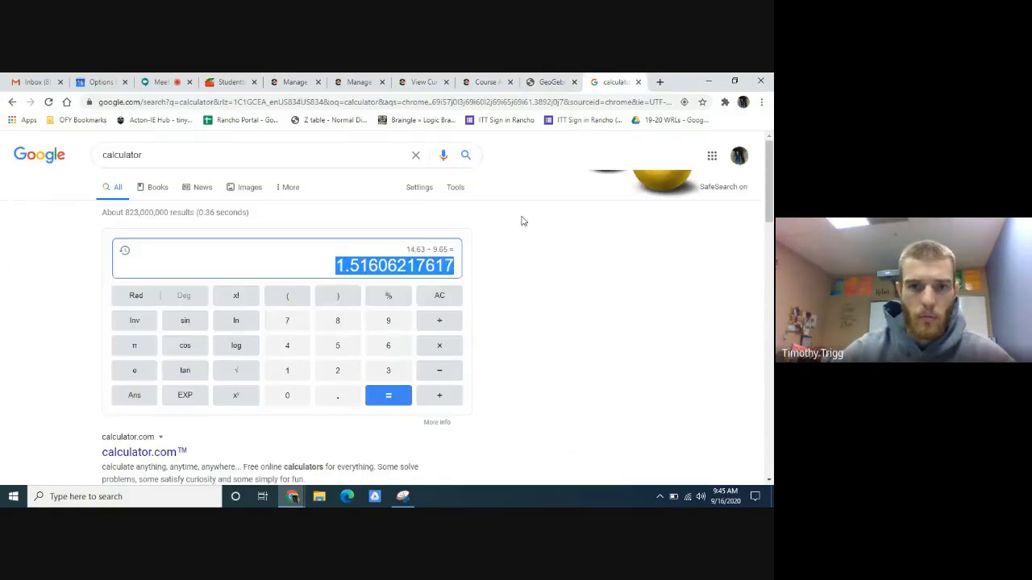
pyautogui.click(489, 82)
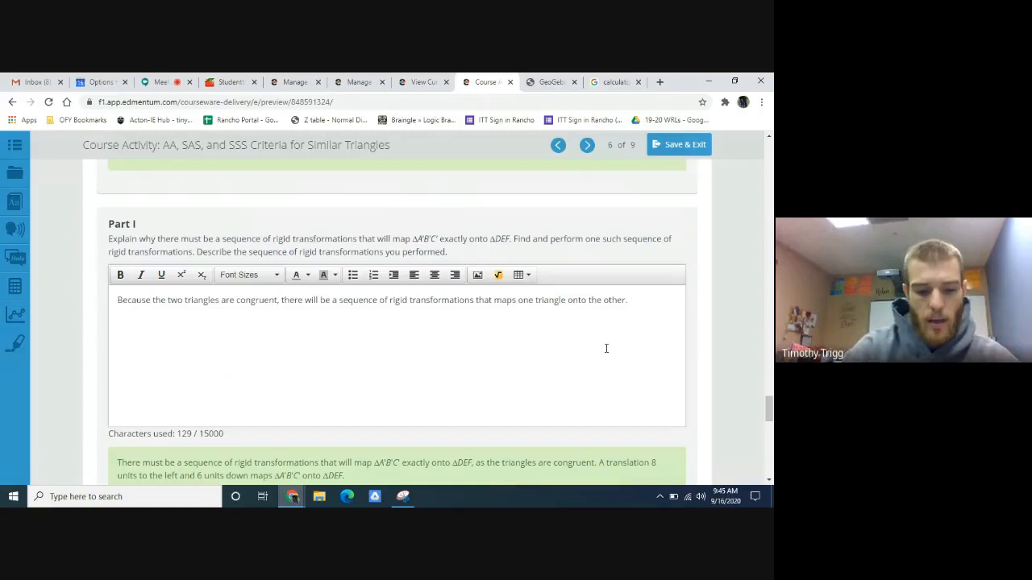
pyautogui.write('I woul')
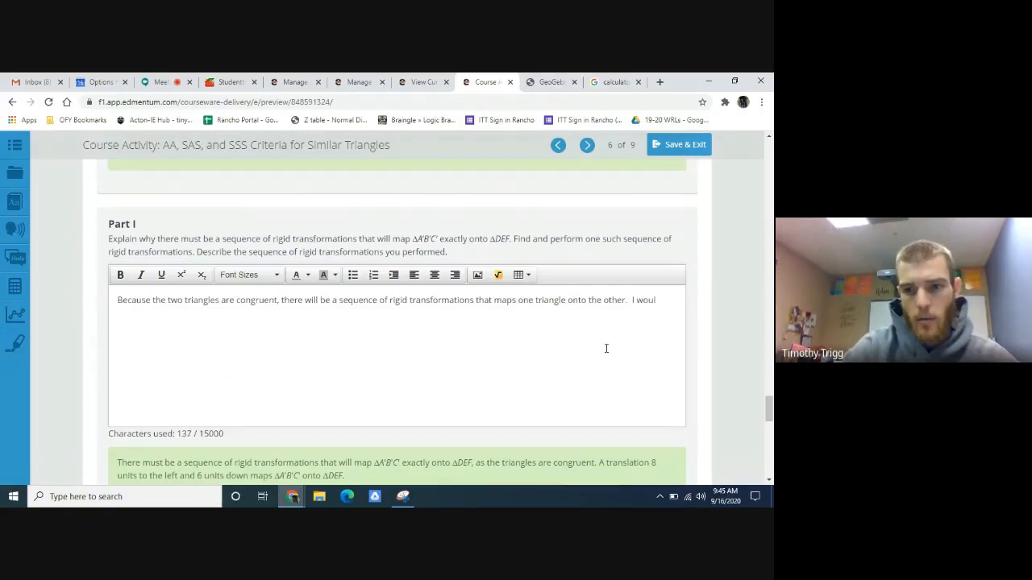
pyautogui.press('BackSpace')
pyautogui.press('BackSpace')
pyautogui.press('BackSpace')
pyautogui.press('BackSpace')
pyautogui.press('BackSpace')
pyautogui.press('BackSpace')
pyautogui.press('BackSpace')
pyautogui.press('BackSpace')
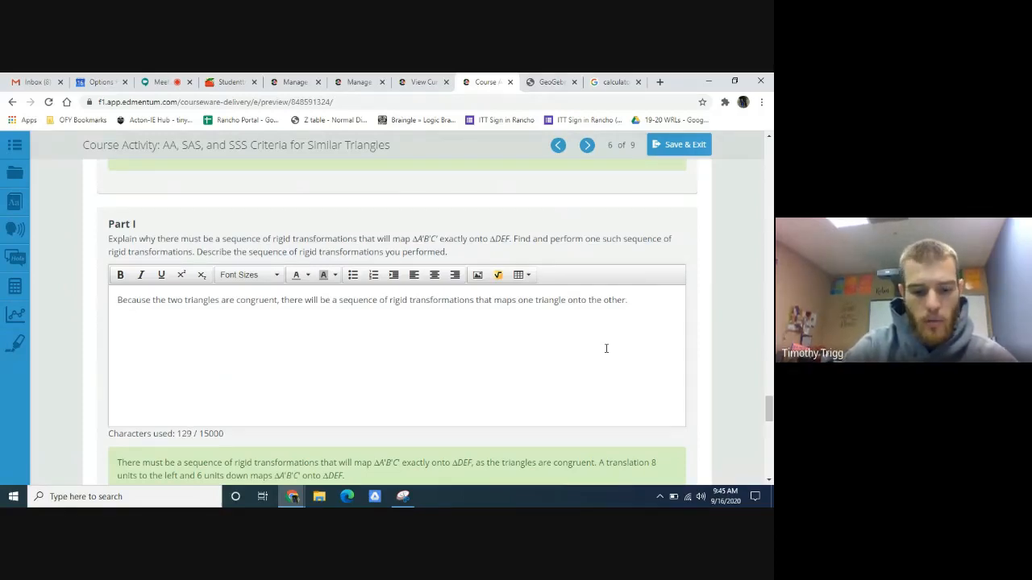
# - Begin the second Part I sentence with "To map one triangle onto the other, I would have to"
pyautogui.write('To map')
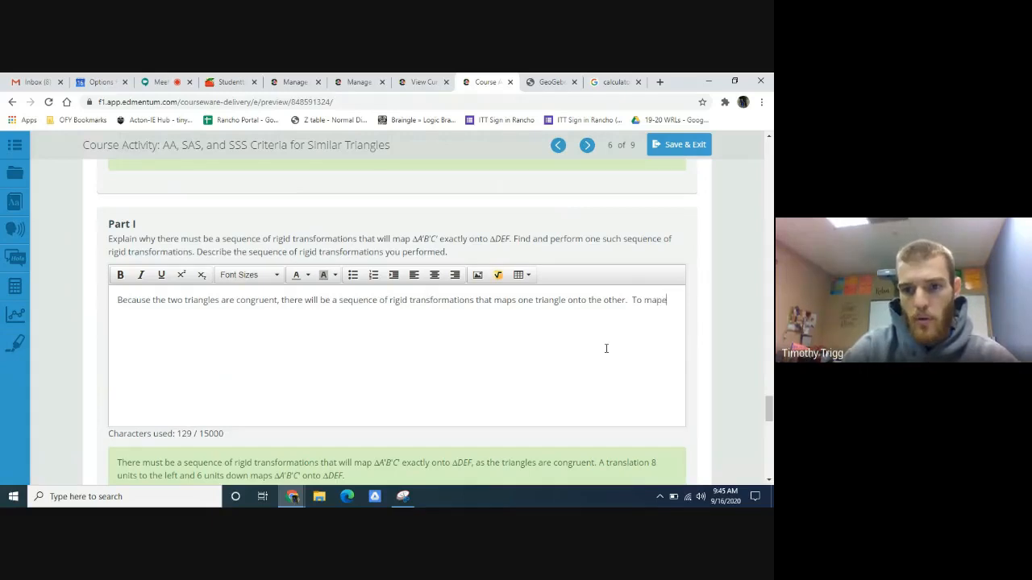
pyautogui.write(' one ')
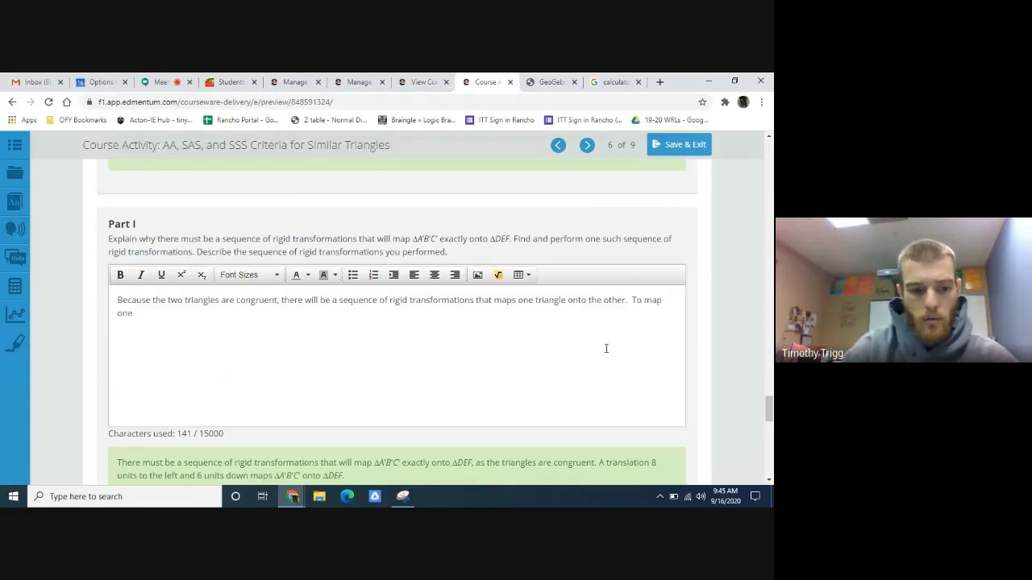
pyautogui.write('triangle o')
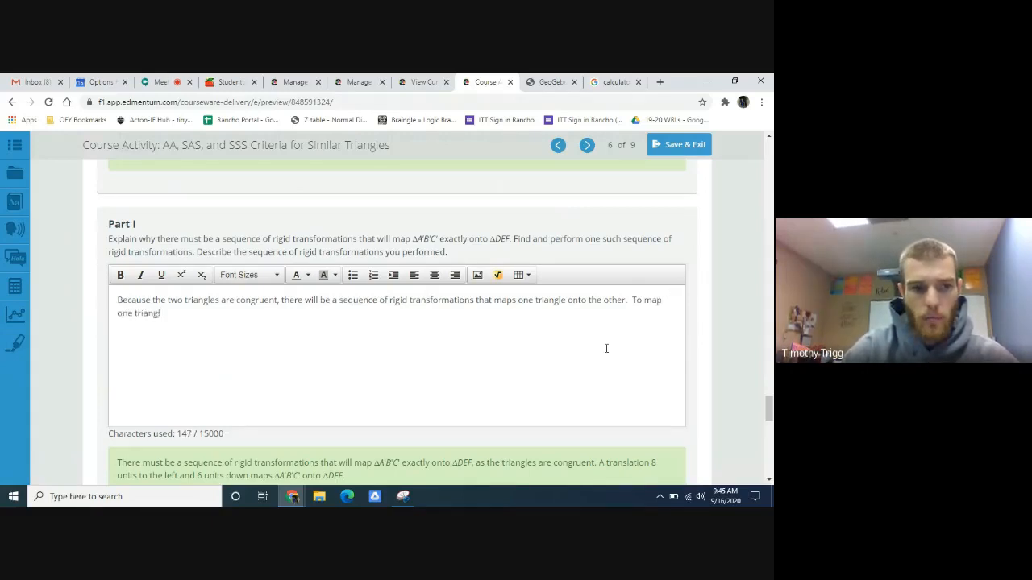
pyautogui.write('nto the othe')
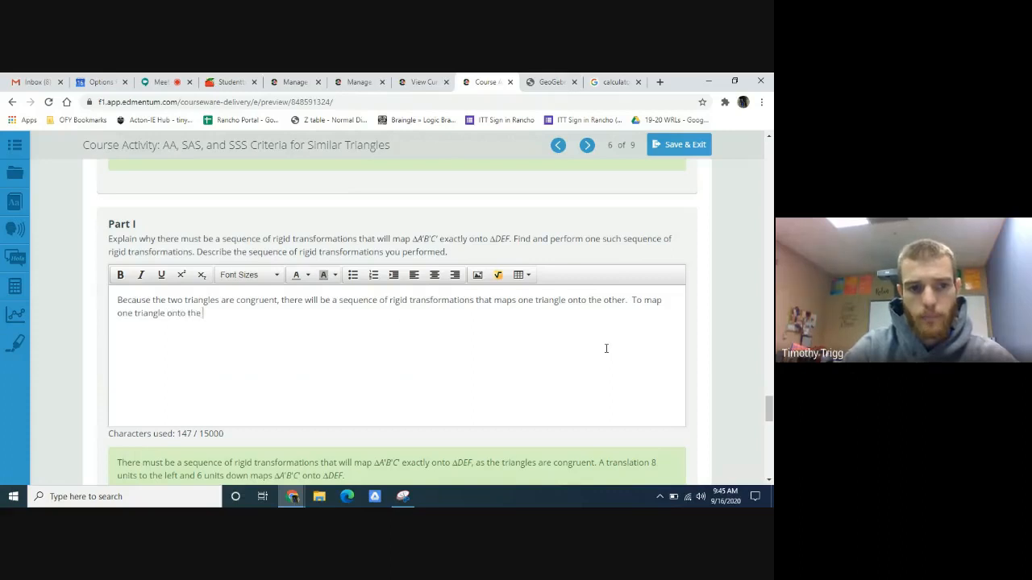
pyautogui.write('r, I ')
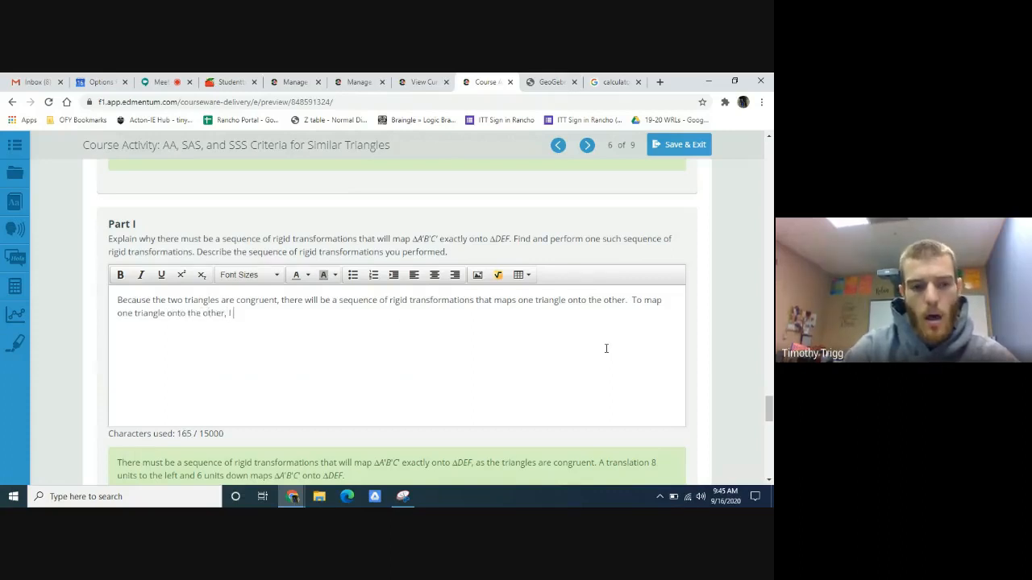
pyautogui.write('would have ')
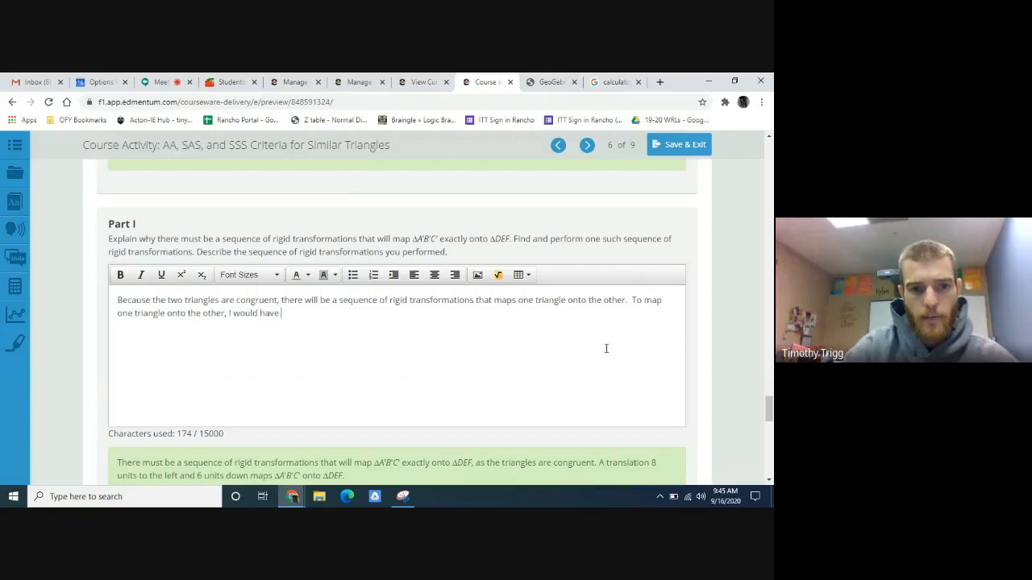
pyautogui.write('to tr')
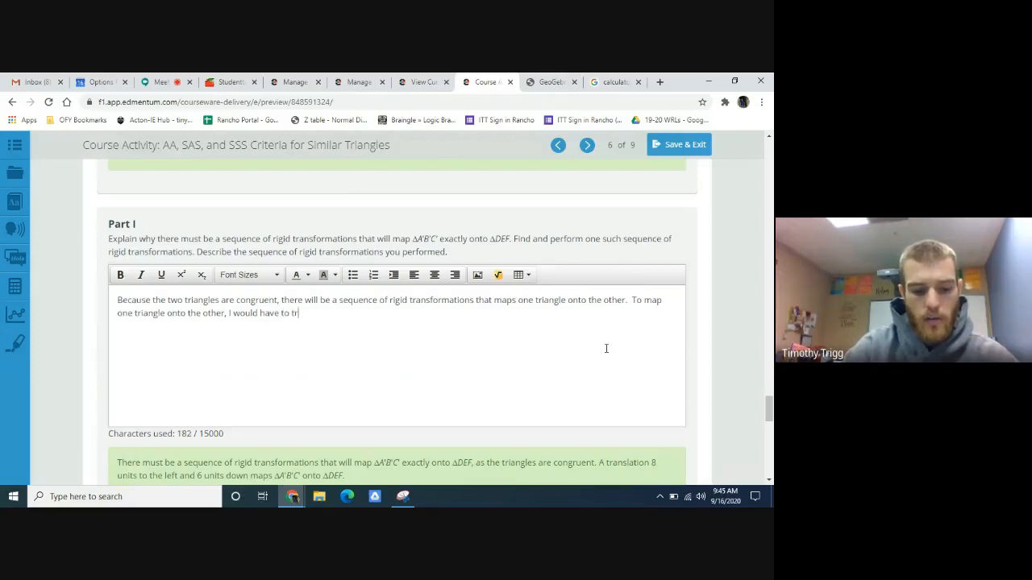
pyautogui.write('anslate ')
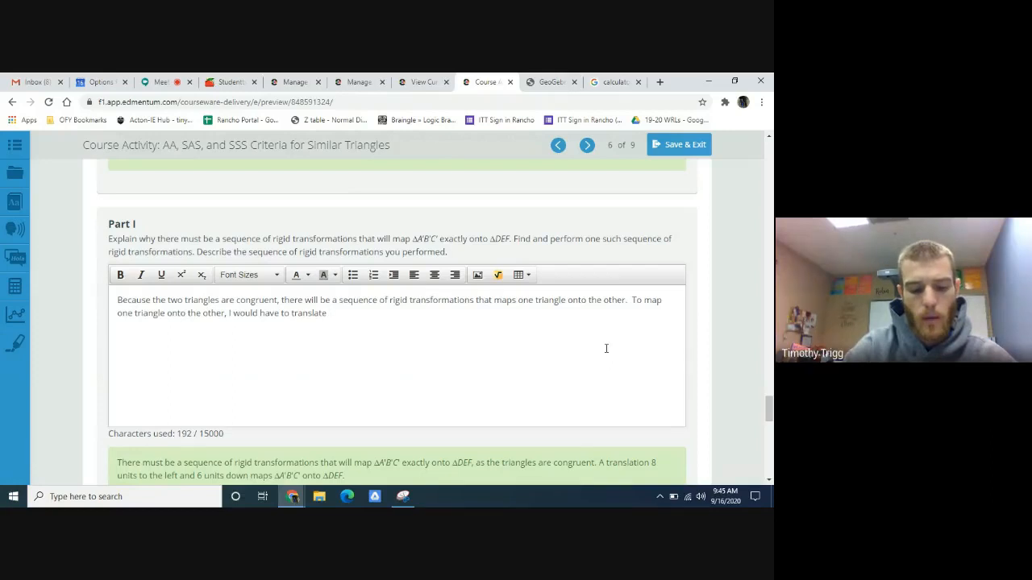
pyautogui.write('triangle')
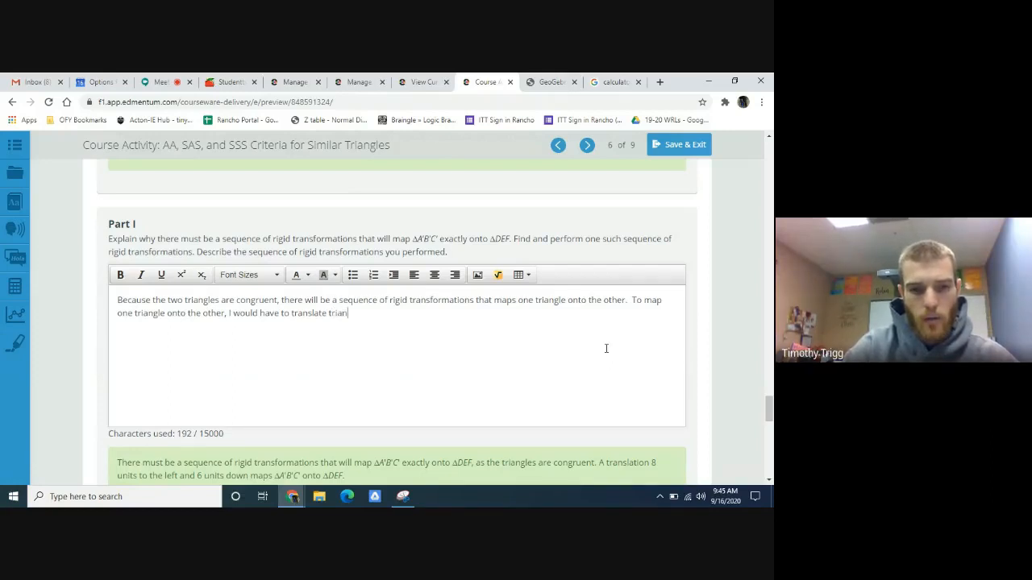
pyautogui.write(' A')
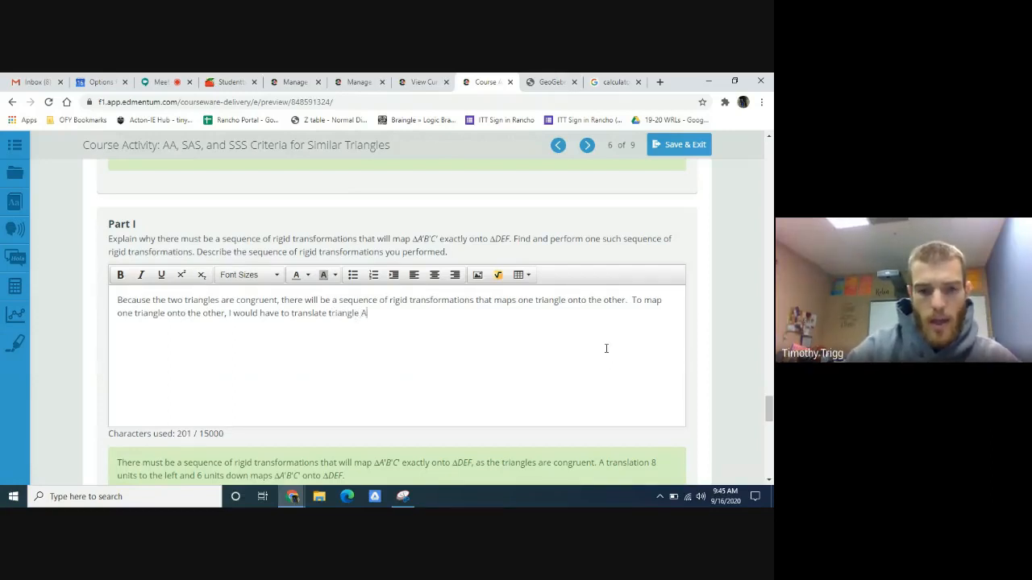
pyautogui.write("'B'C'")
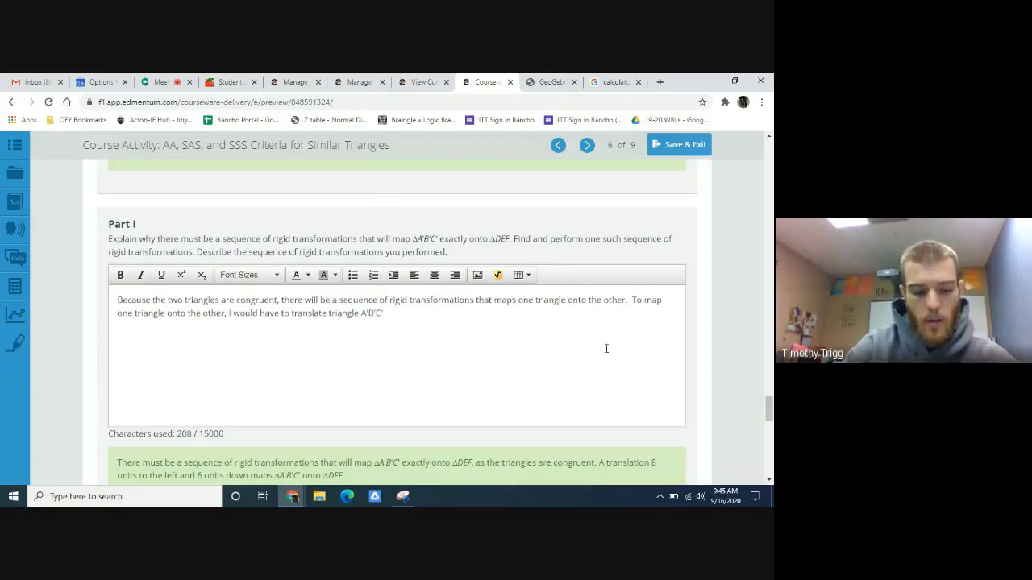
pyautogui.write(' down ')
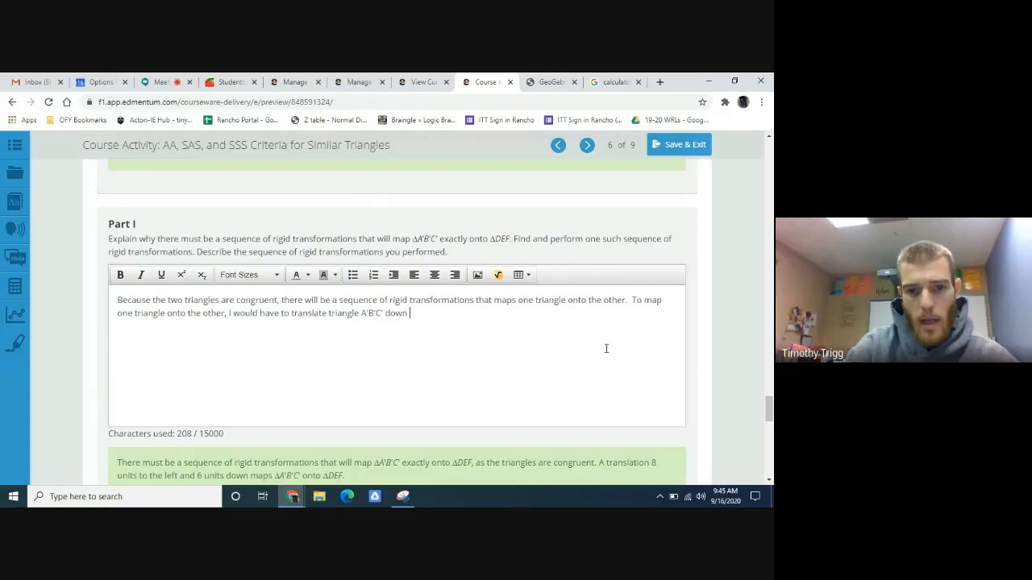
pyautogui.write('and to the')
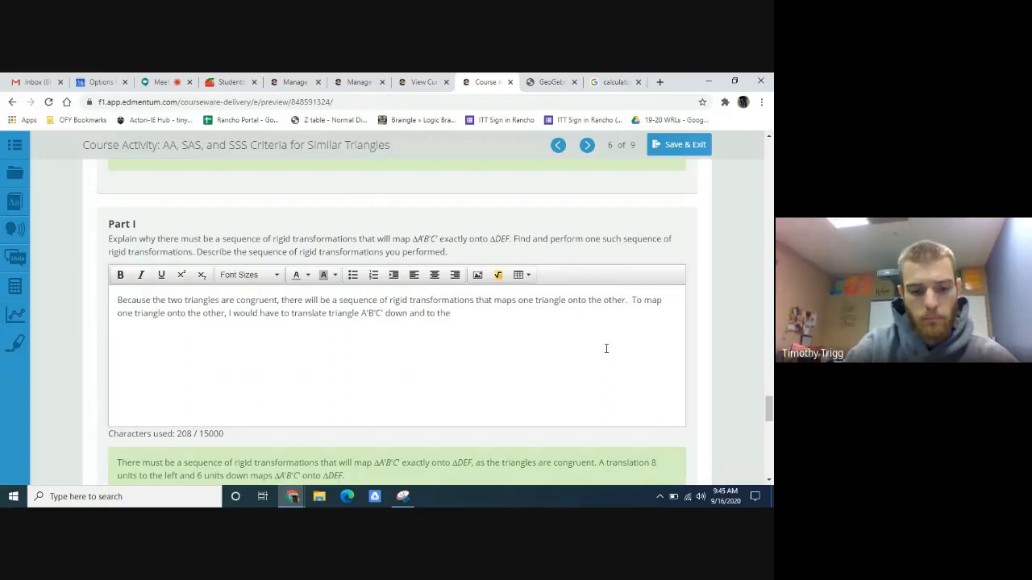
pyautogui.write(' right.')
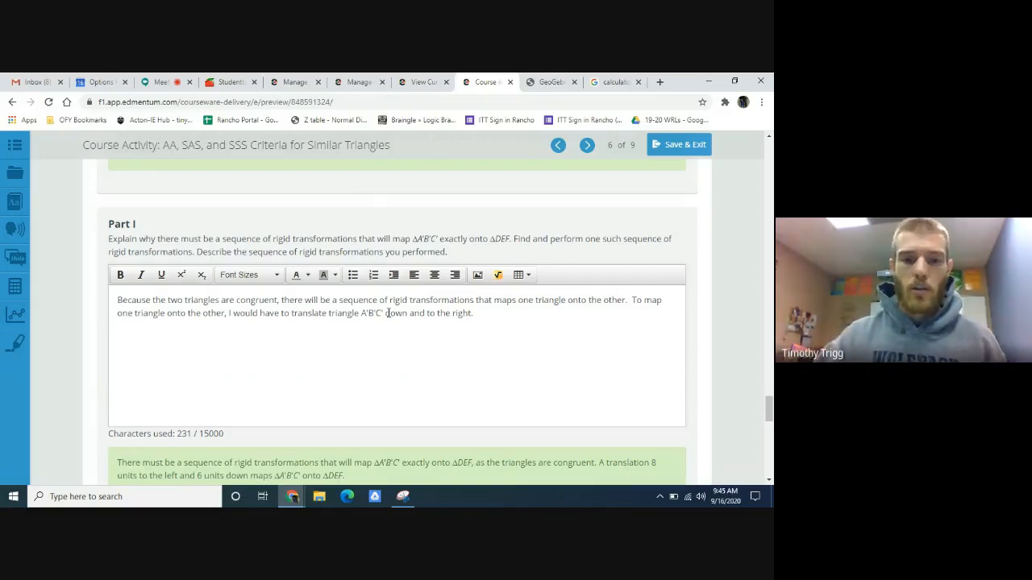
# - Close the Google calculator page and return to the Edmentum course activity
pyautogui.click(555, 82)
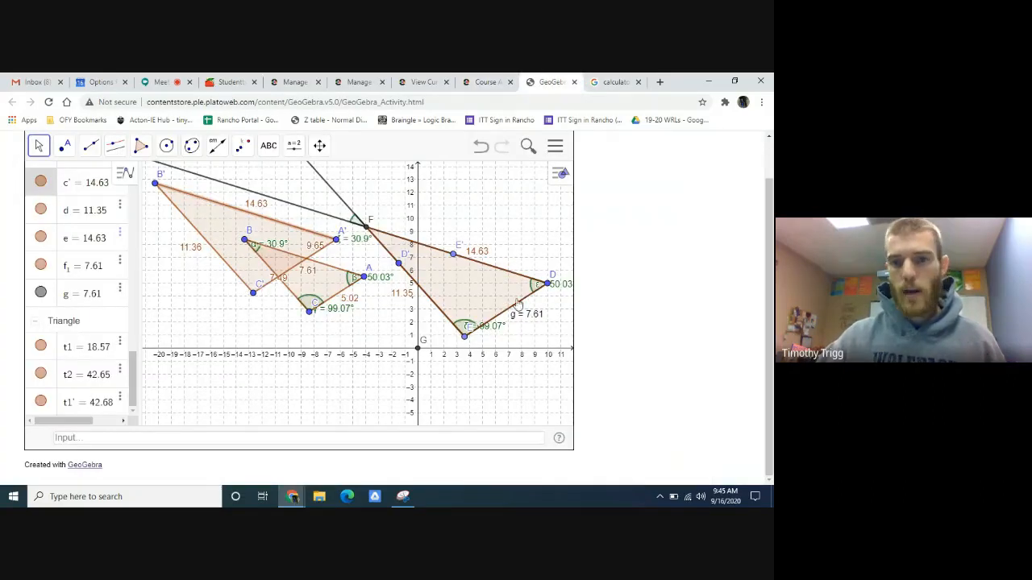
pyautogui.click(622, 81)
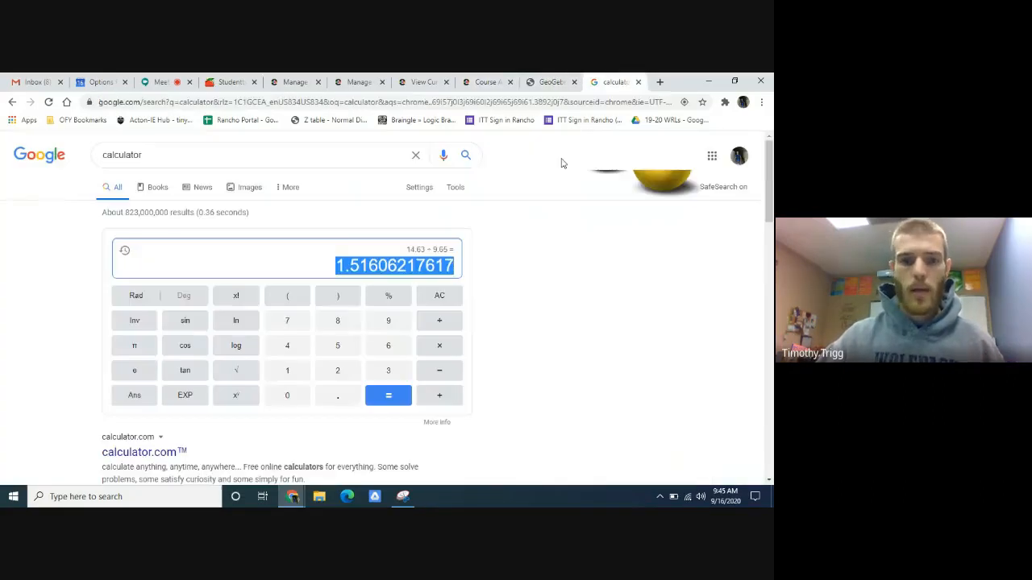
pyautogui.click(638, 81)
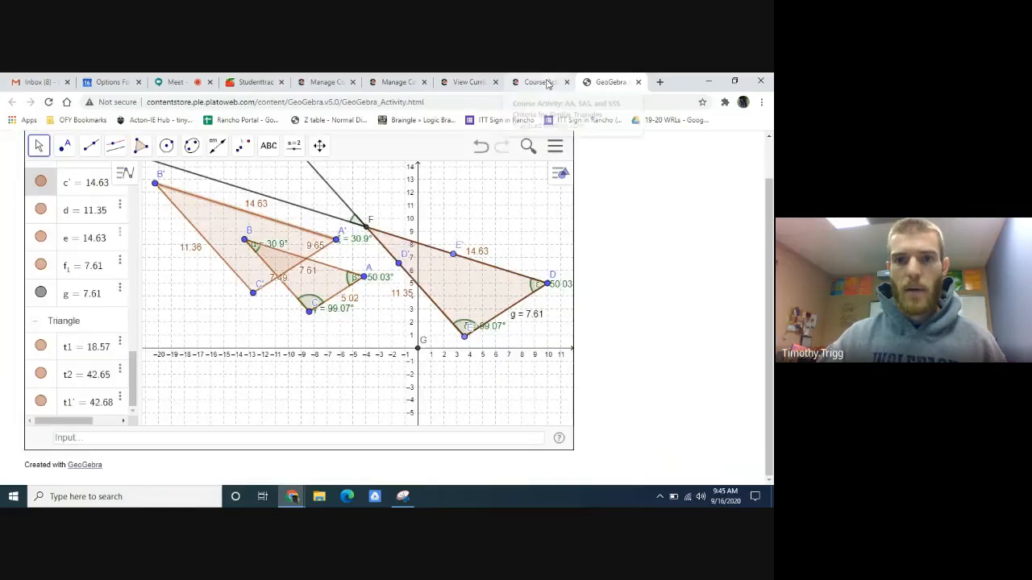
pyautogui.click(532, 81)
# - Read the Part J question on what parts H and I imply about triangles ABC and DEF, along with its sample answer
pyautogui.scroll(-5, 527, 311)
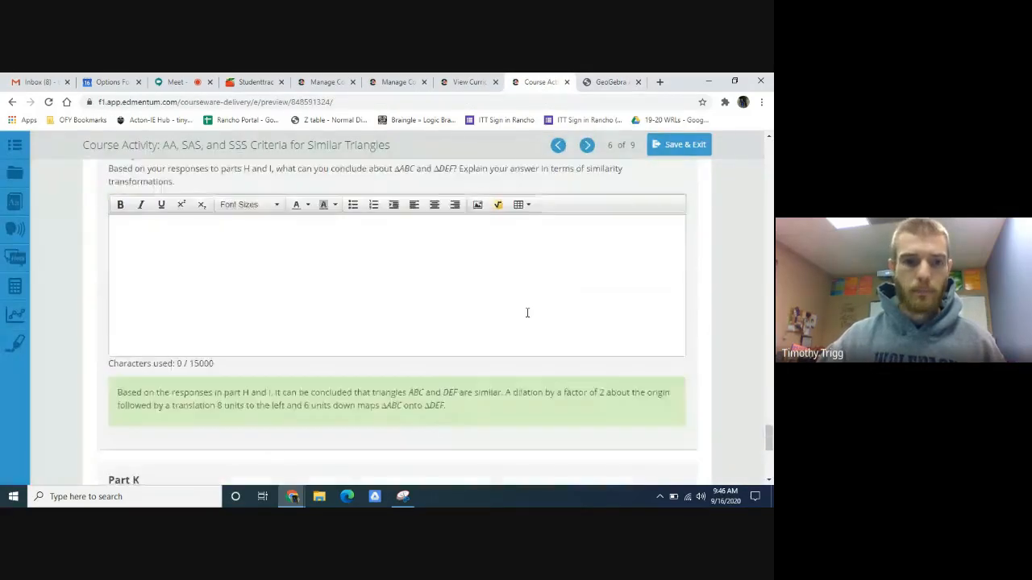
pyautogui.scroll(1, 527, 311)
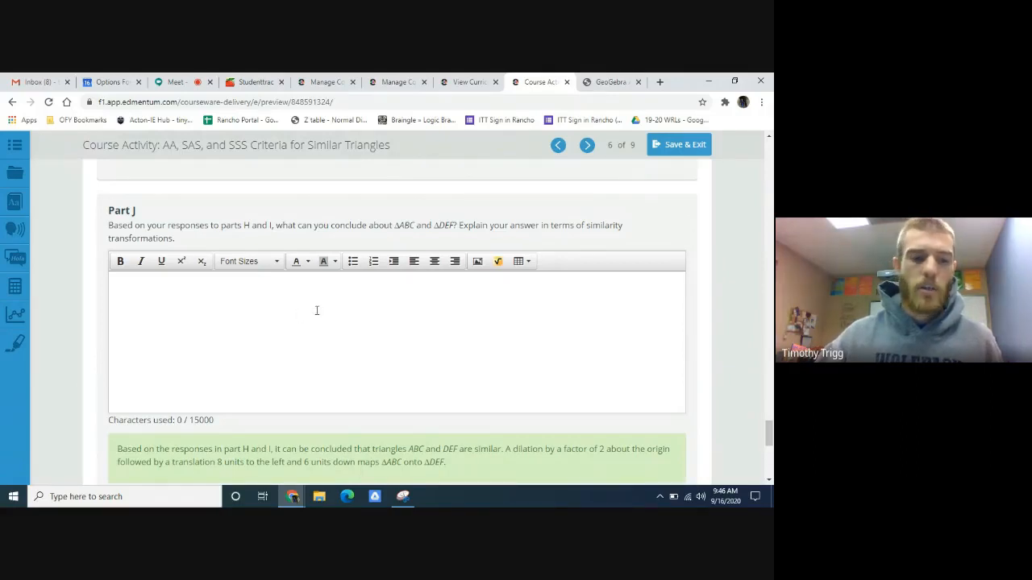
pyautogui.scroll(1, 306, 327)
pyautogui.scroll(-1, 295, 341)
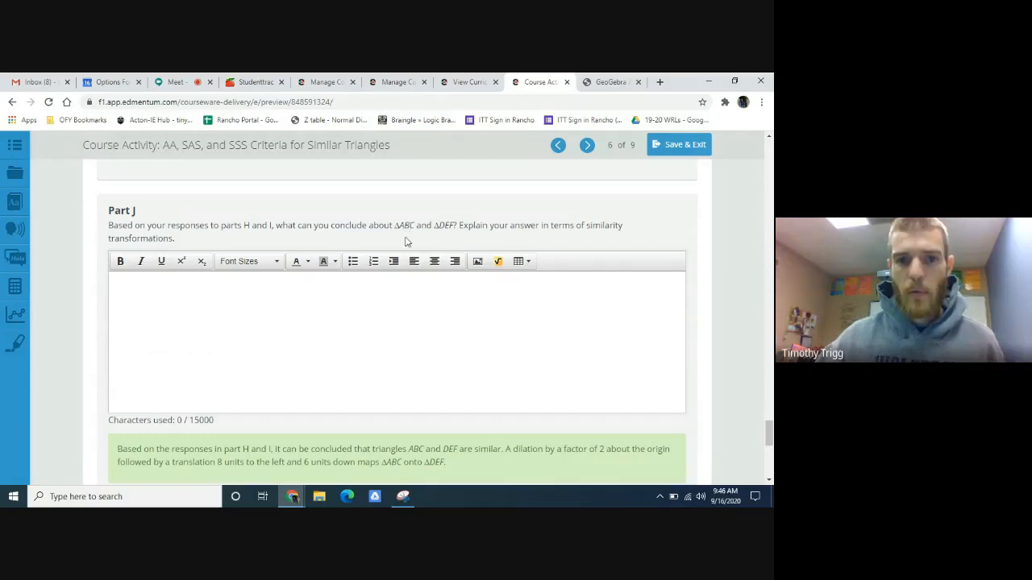
pyautogui.click(361, 302)
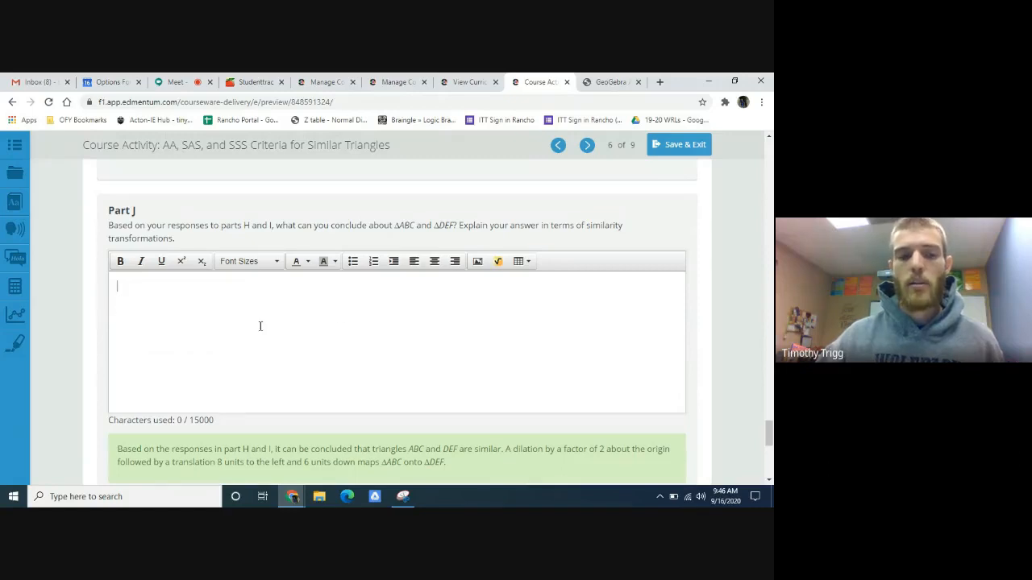
pyautogui.scroll(1, 266, 338)
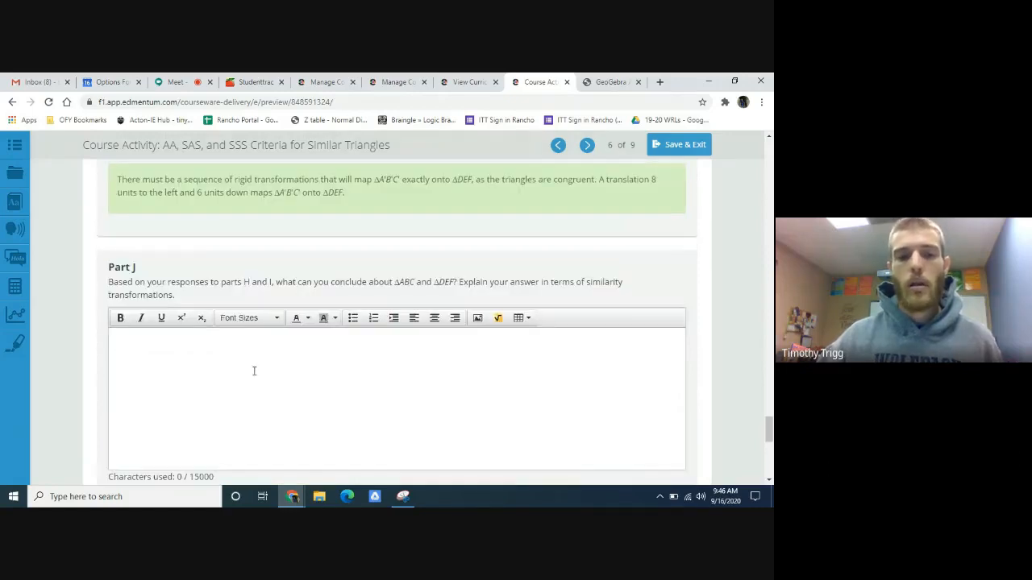
pyautogui.click(254, 371)
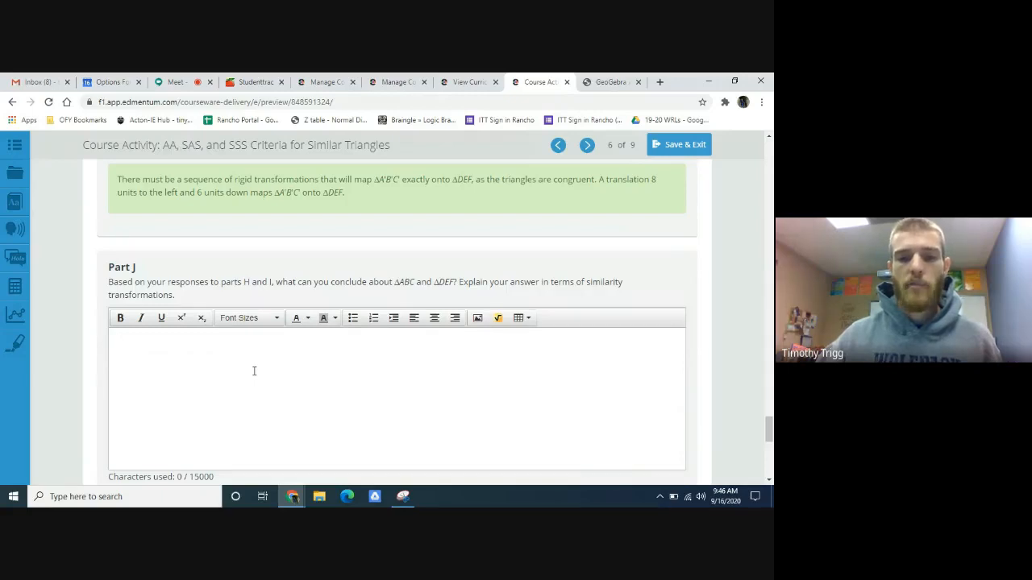
# - Read the Part K question and sample answer, and compare the triangles' corresponding angles in GeoGebra before returning to the activity
pyautogui.scroll(-5, 295, 369)
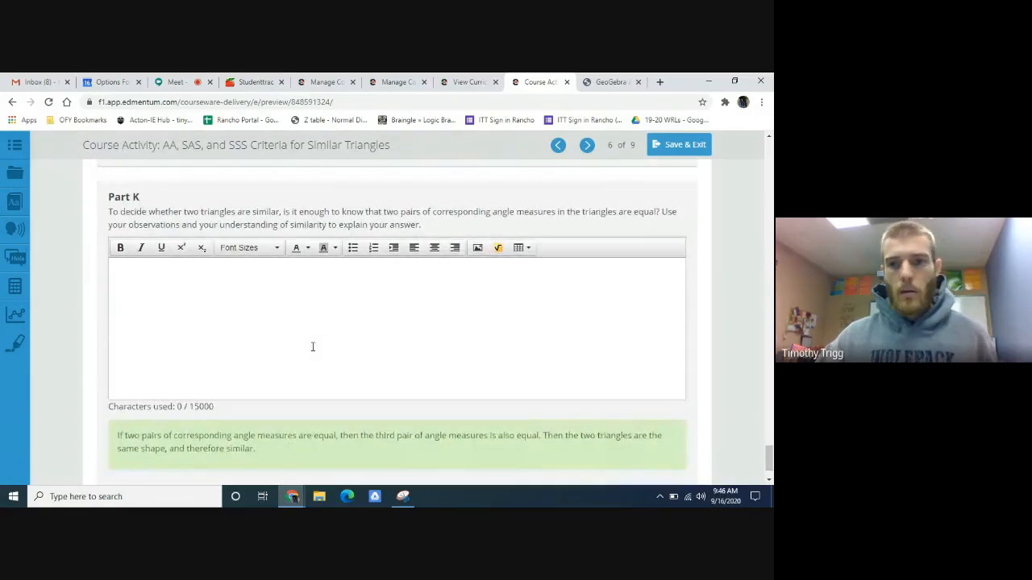
pyautogui.scroll(-1, 311, 355)
pyautogui.scroll(2, 309, 357)
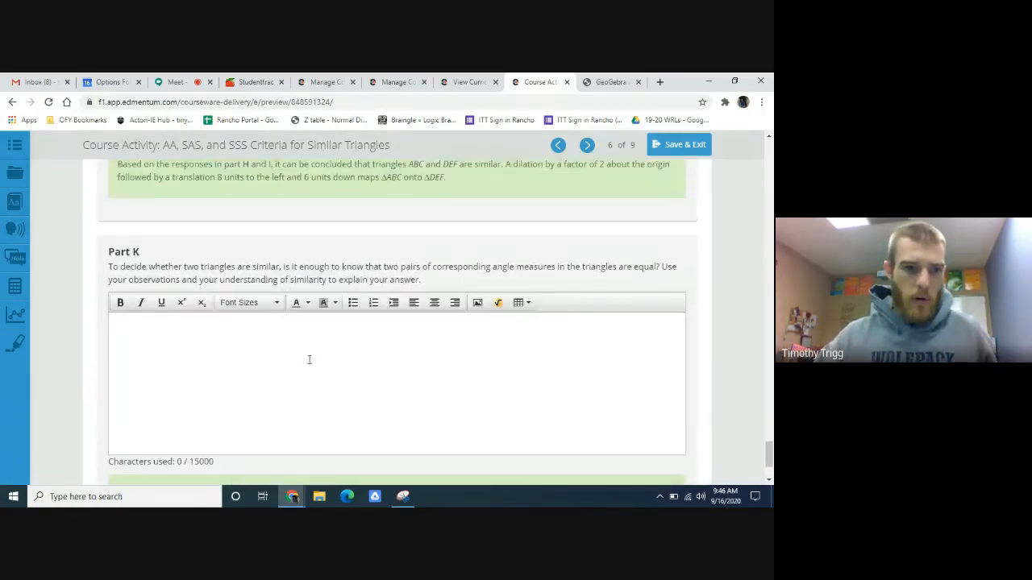
pyautogui.scroll(-1, 275, 368)
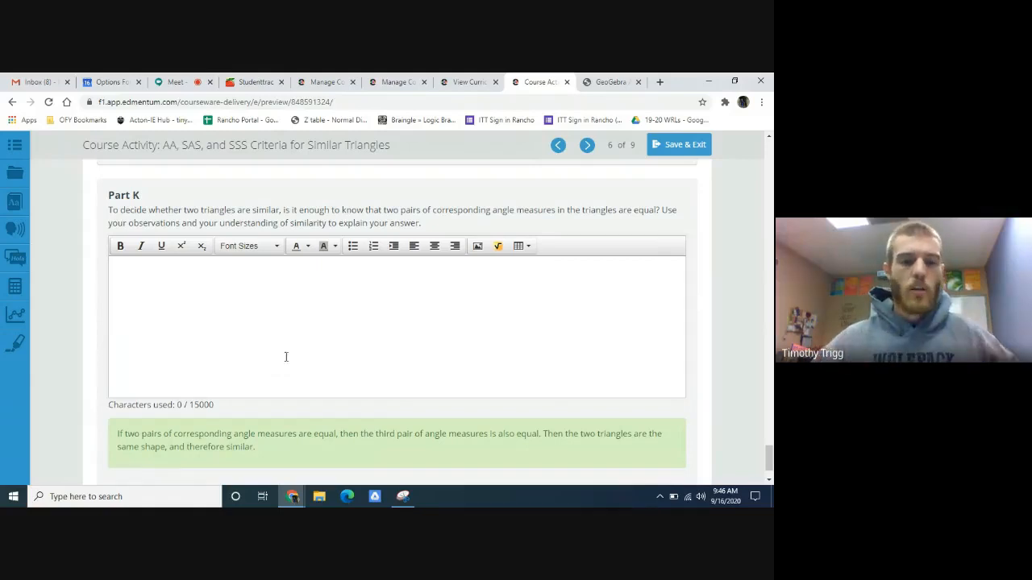
pyautogui.click(611, 81)
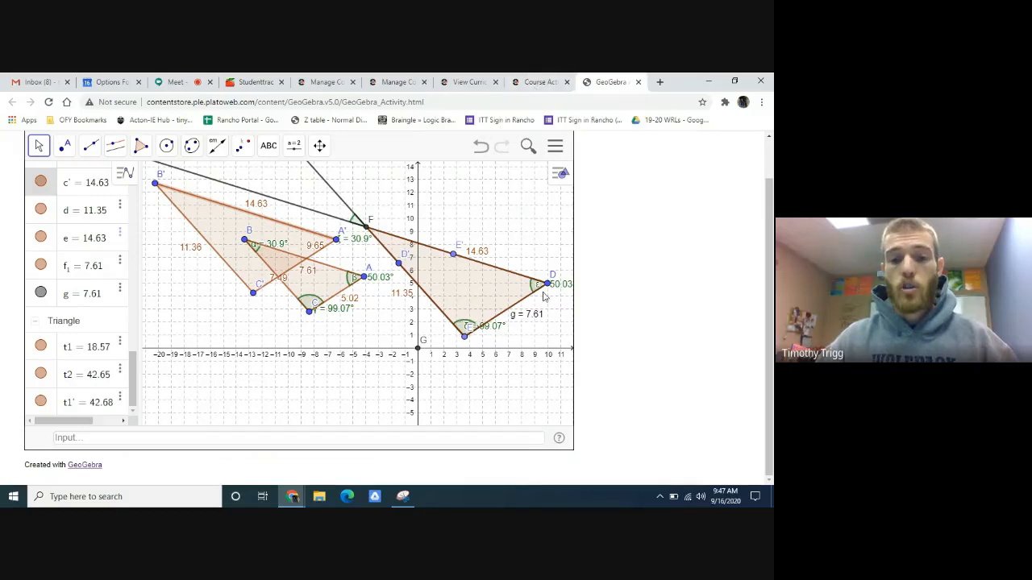
pyautogui.click(540, 81)
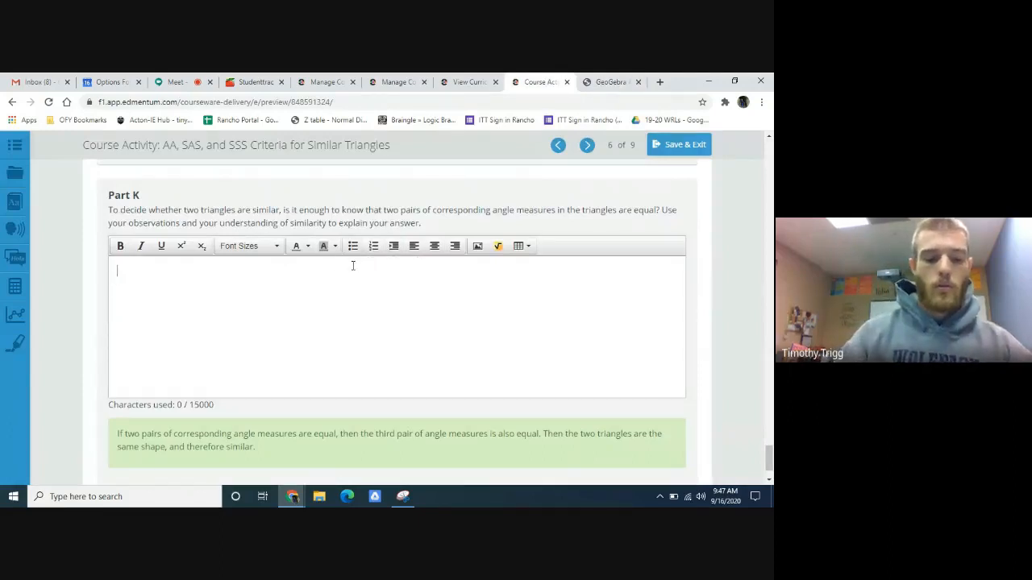
# - Answer Part K with "IF two pairs of angles are conrent in two different triangles, then the two triangles will be similar."
pyautogui.write('I')
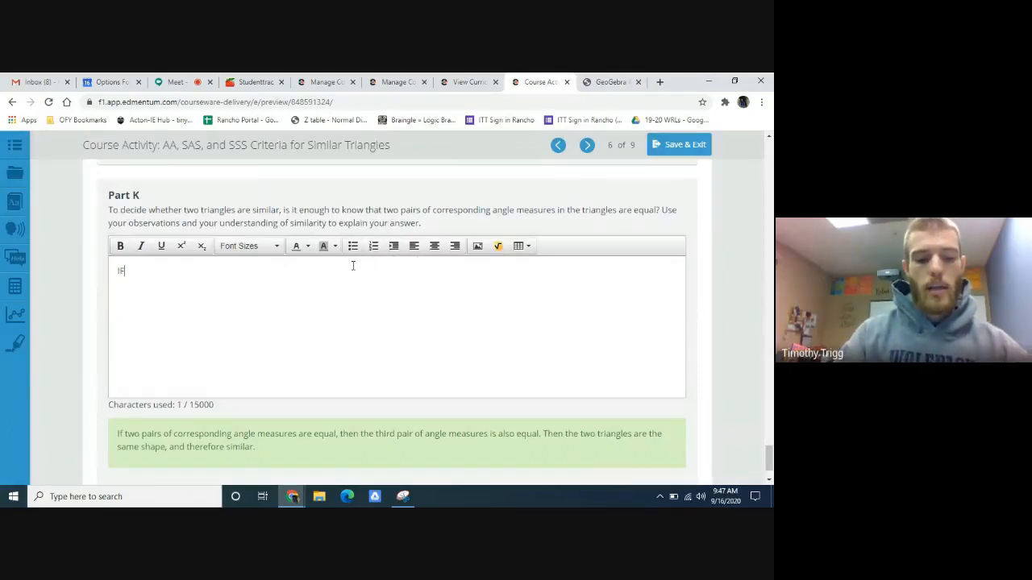
pyautogui.write('F two')
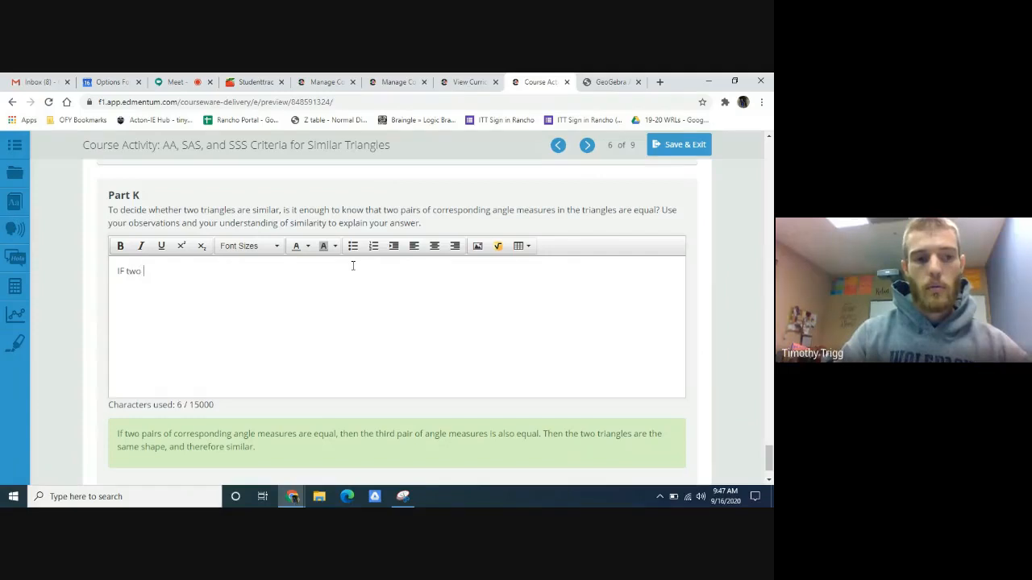
pyautogui.write(' pai')
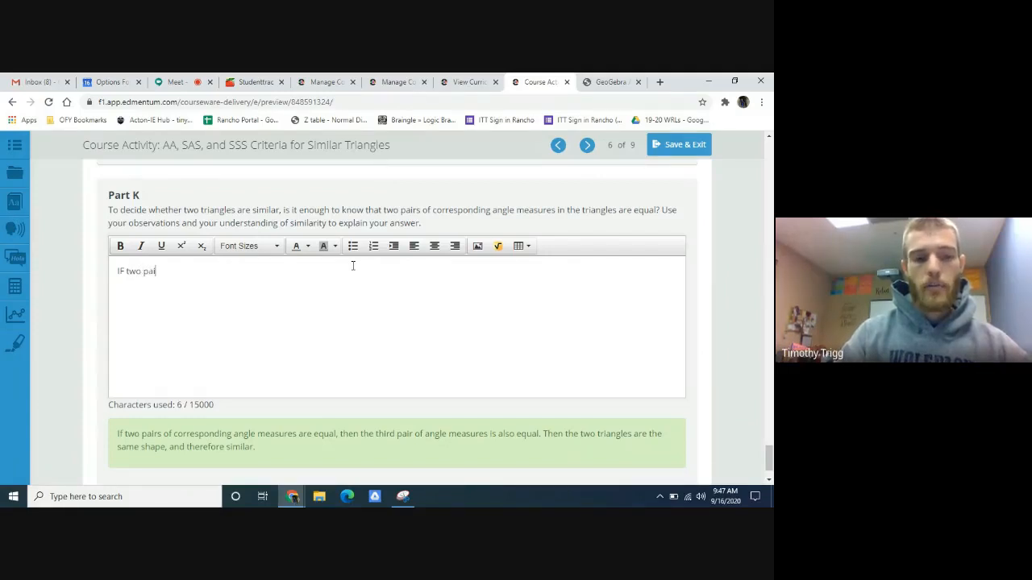
pyautogui.write('rs of an')
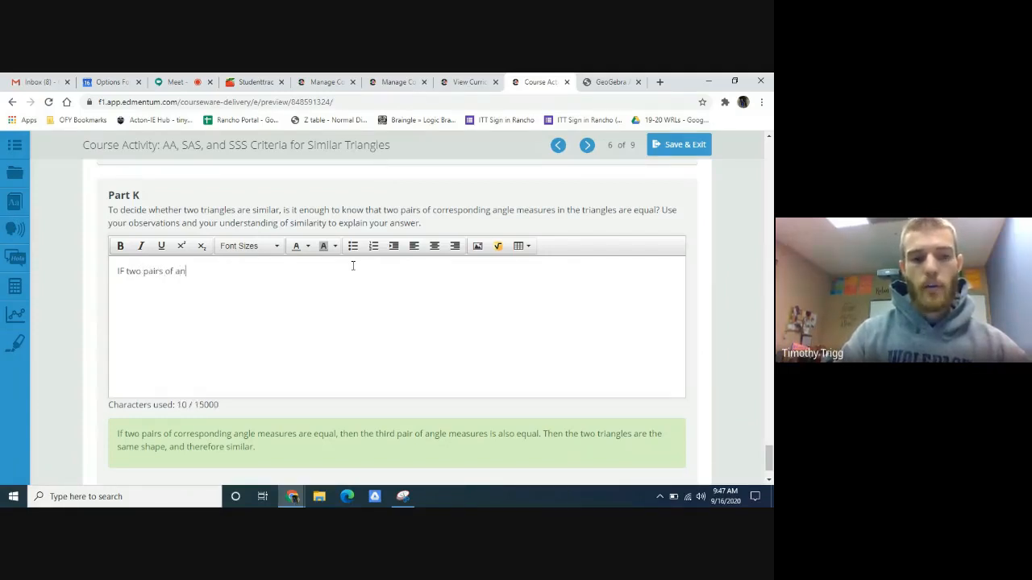
pyautogui.write('gles ')
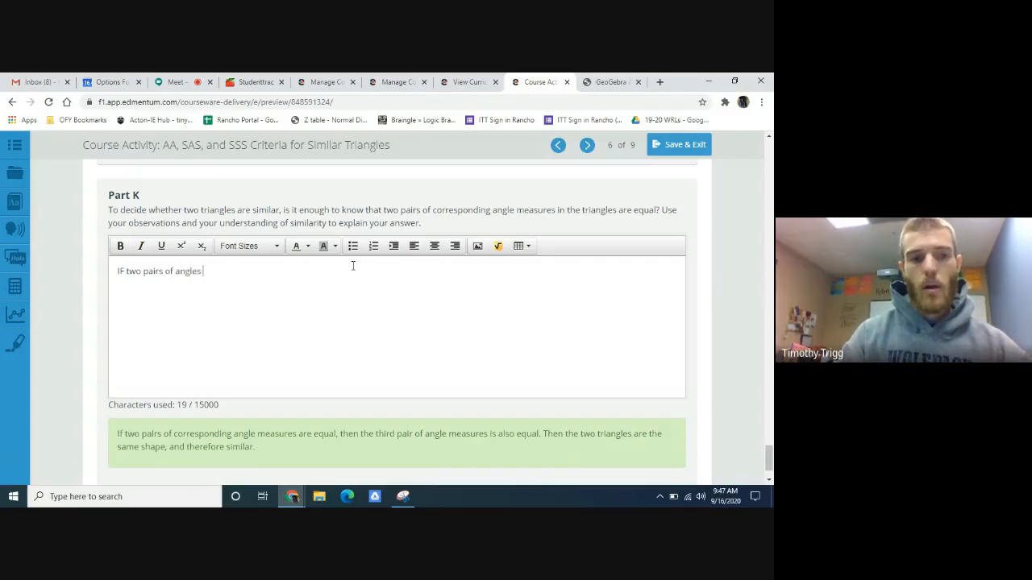
pyautogui.write('are conren')
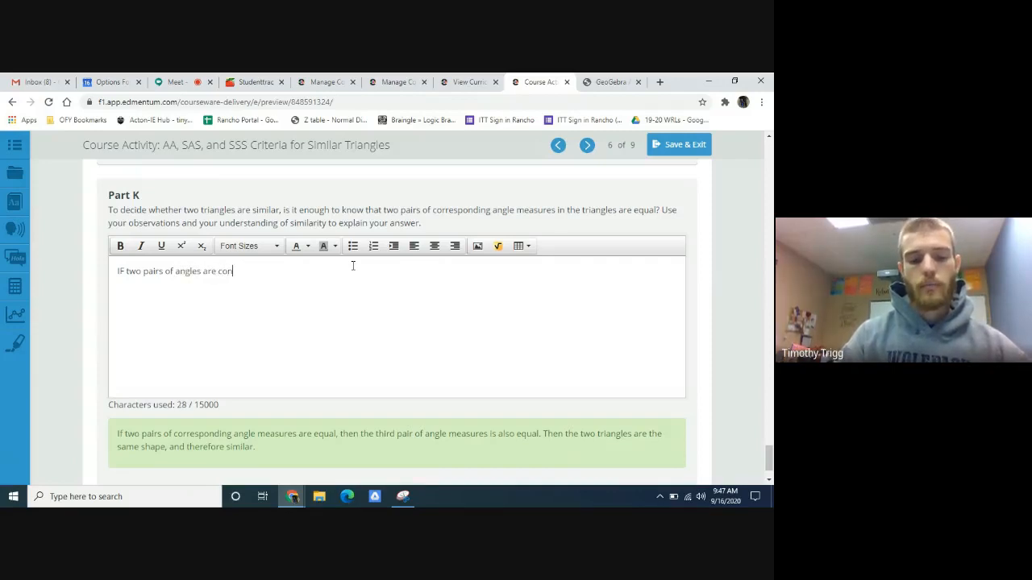
pyautogui.write('t in ')
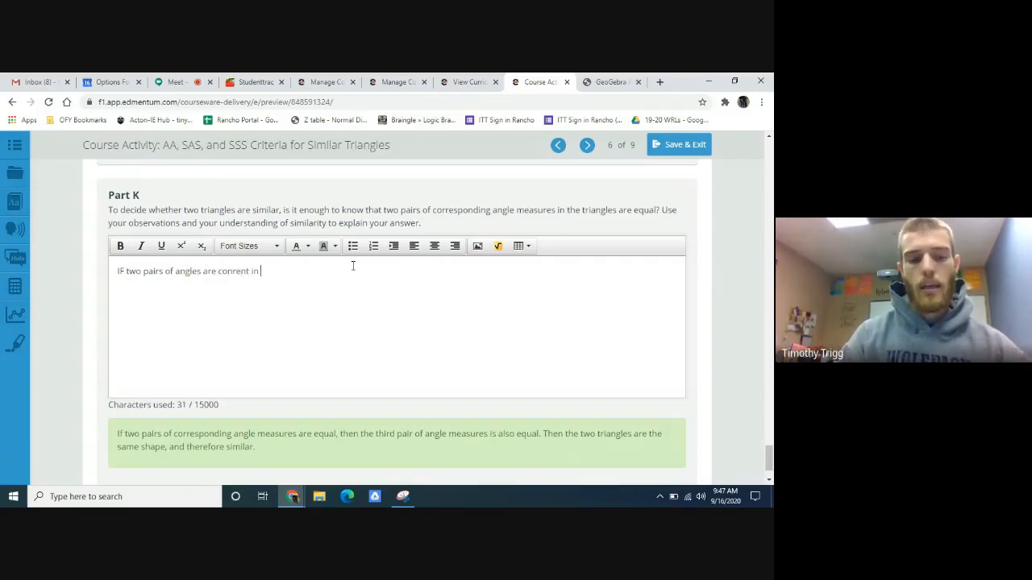
pyautogui.write('two diffe')
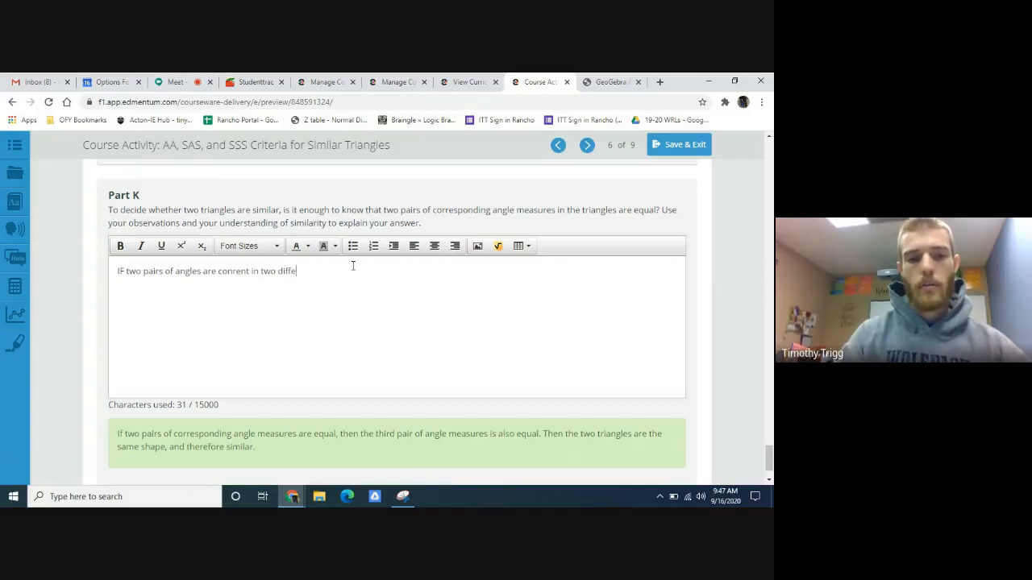
pyautogui.write('rent triangles')
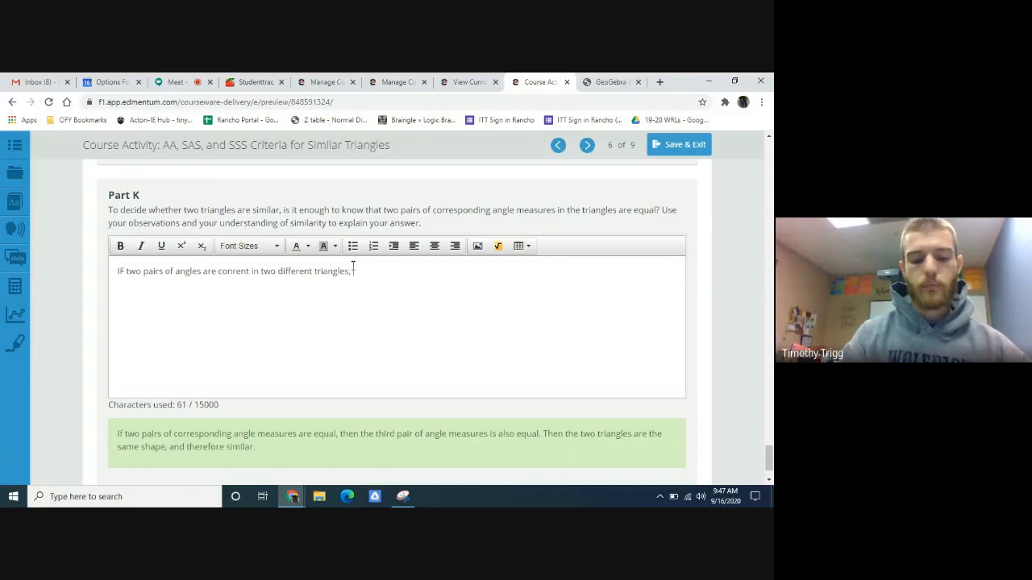
pyautogui.write(', than')
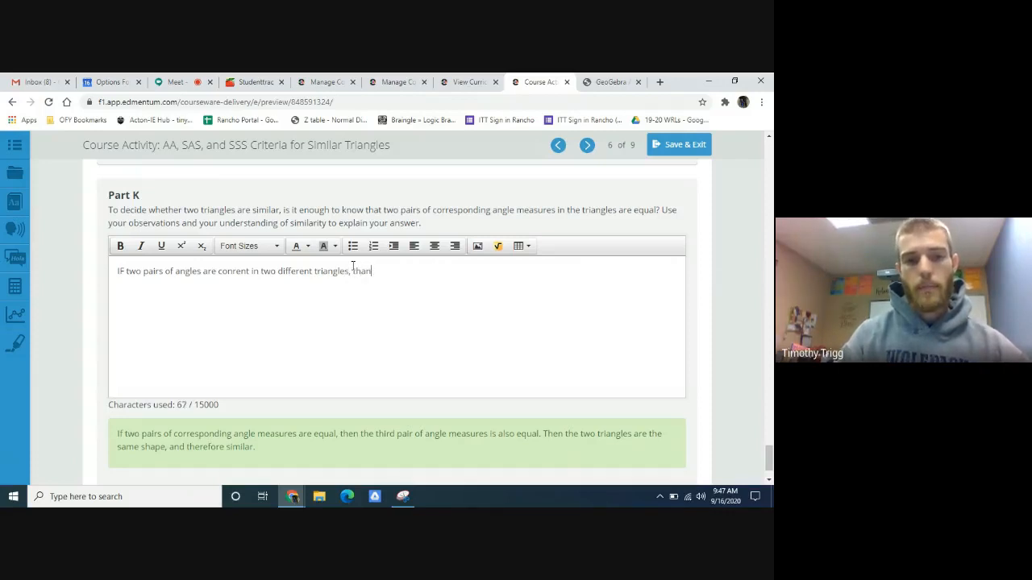
pyautogui.press('BackSpace')
pyautogui.press('BackSpace')
pyautogui.write('en ')
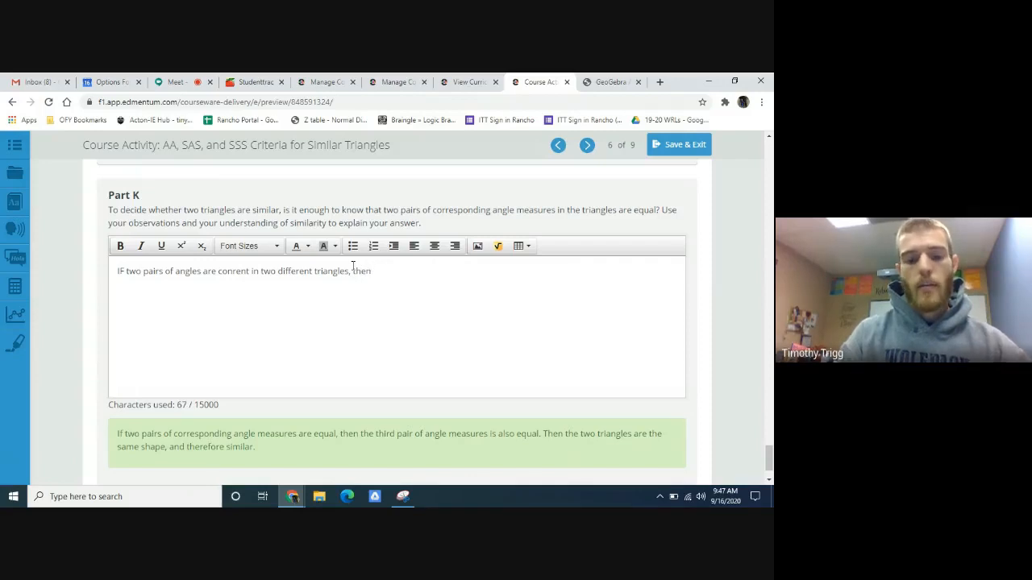
pyautogui.write('the two')
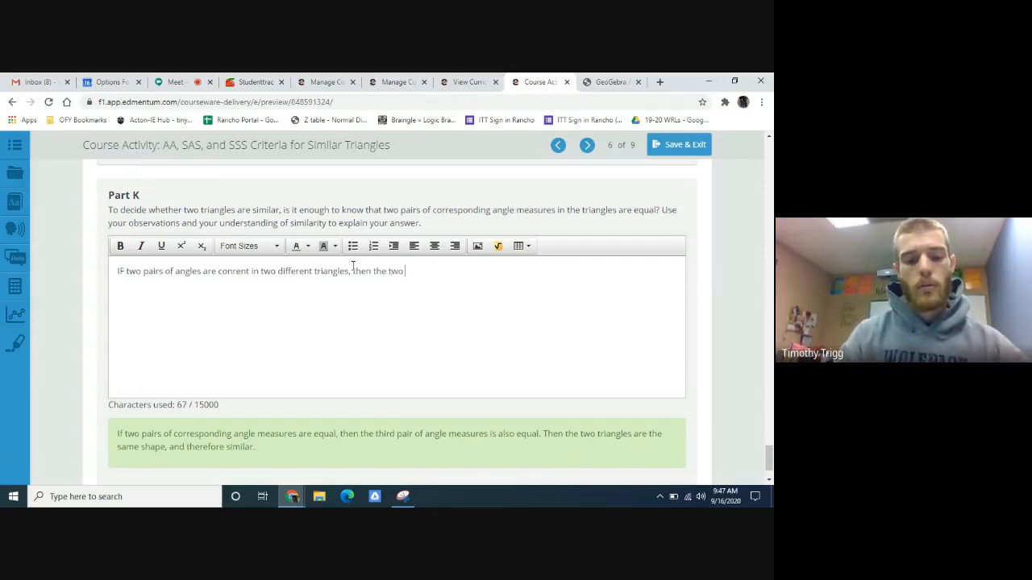
pyautogui.write(' triangles ')
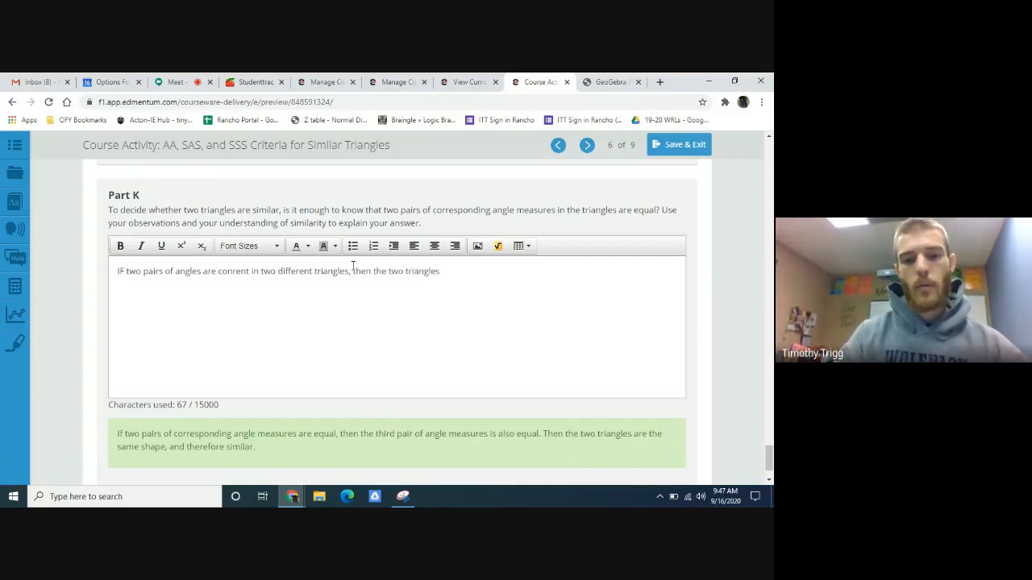
pyautogui.write('will be similar')
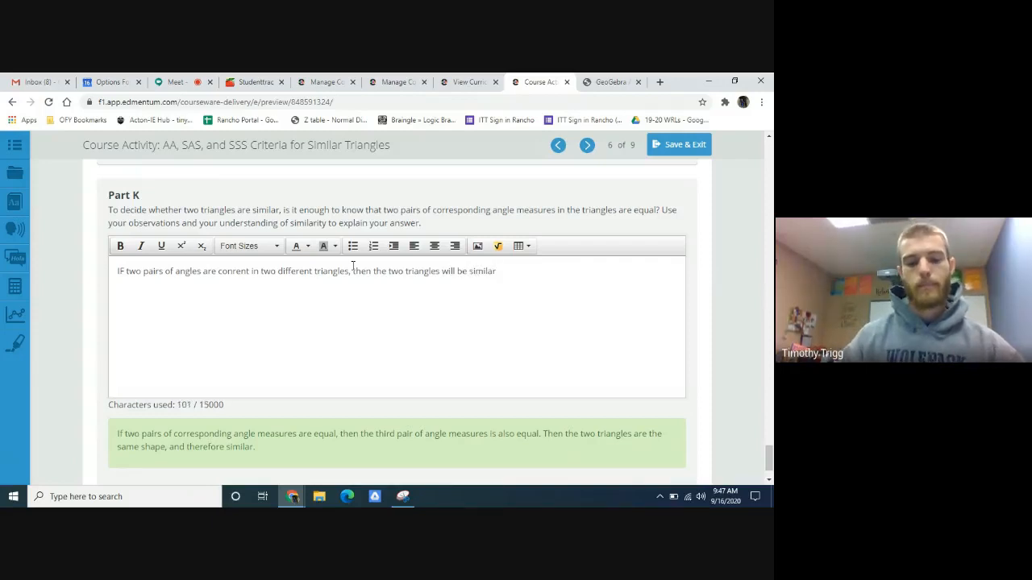
pyautogui.write('.')
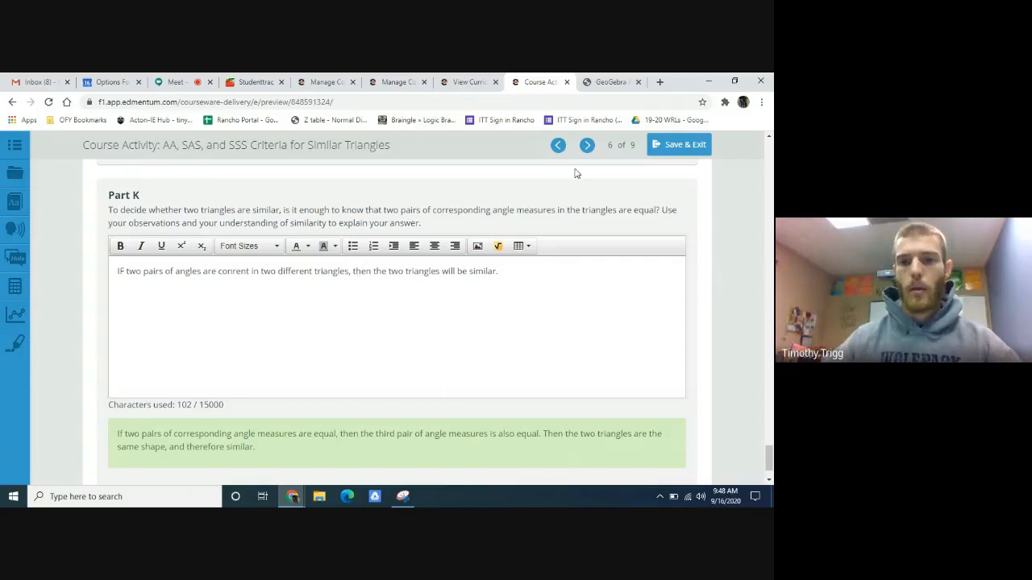
# - Advance to Task 3, SAS Criterion for Similar Triangles, and read its introduction and Part A
pyautogui.click(587, 146)
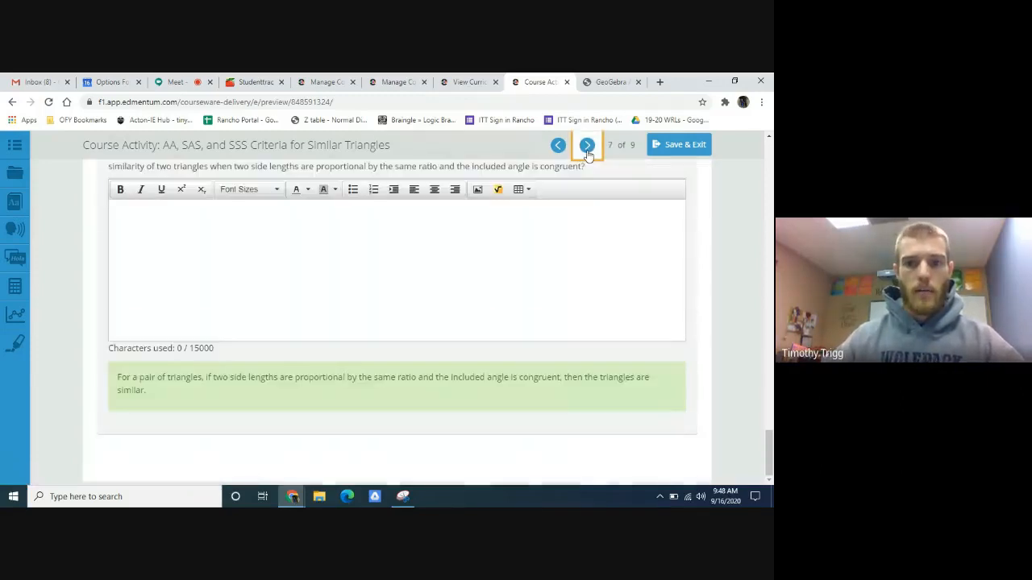
pyautogui.scroll(2, 587, 153)
pyautogui.scroll(4, 540, 245)
pyautogui.scroll(10, 540, 245)
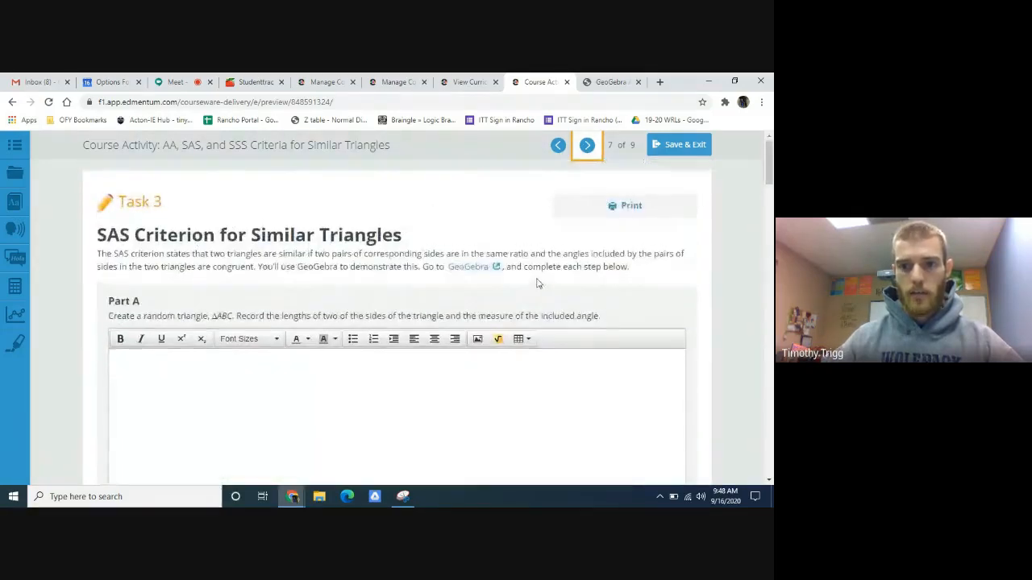
pyautogui.click(587, 146)
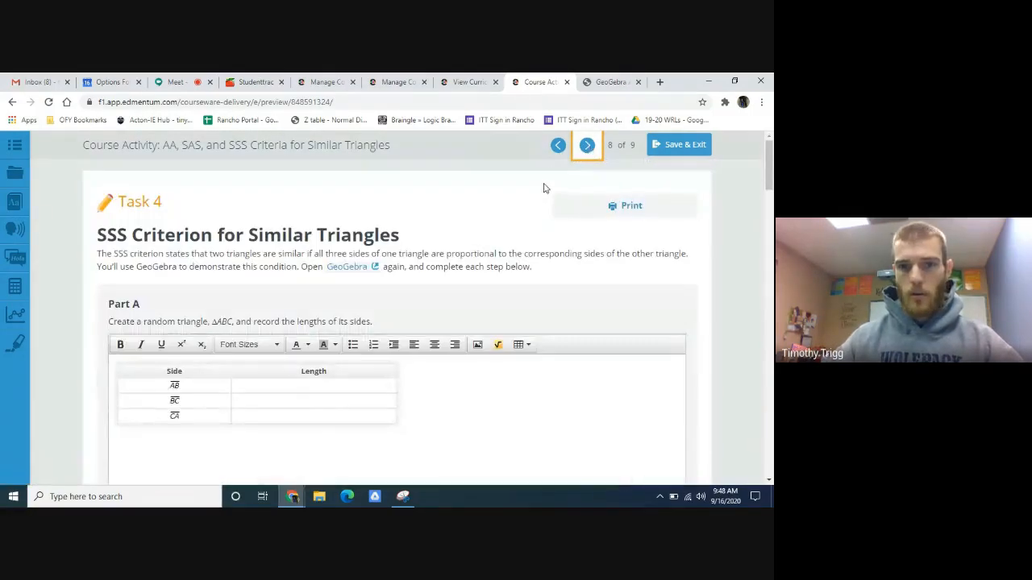
pyautogui.click(558, 146)
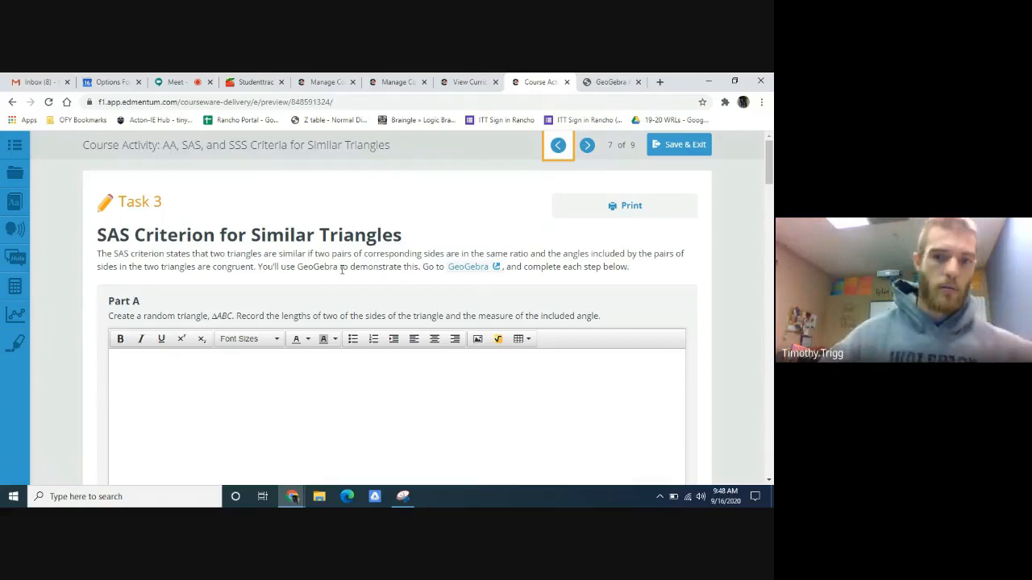
pyautogui.scroll(-2, 277, 272)
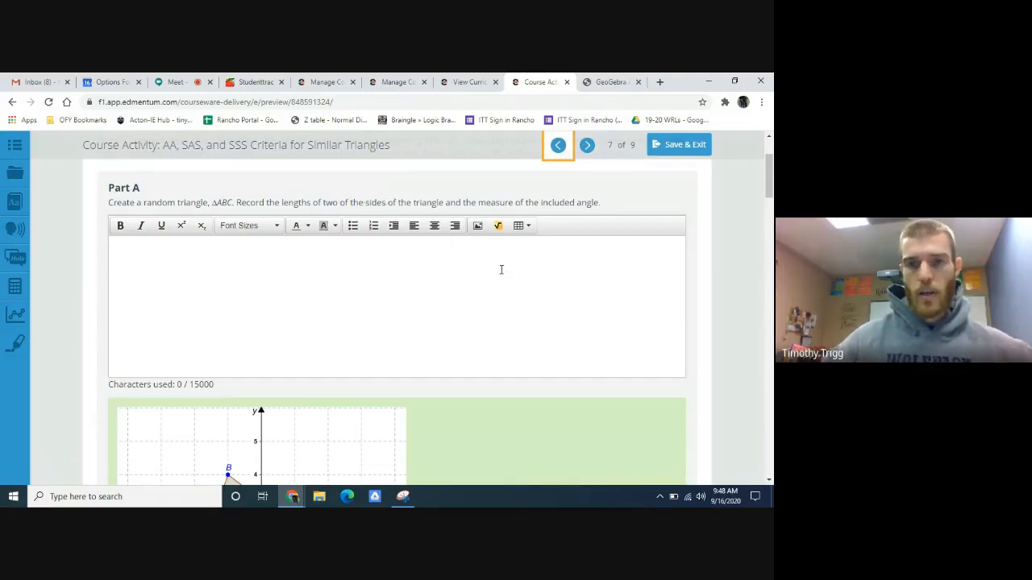
# - Switch to GeoGebra and undo the earlier construction until only triangle ABC with its angle measures remains in its moved position
pyautogui.click(611, 82)
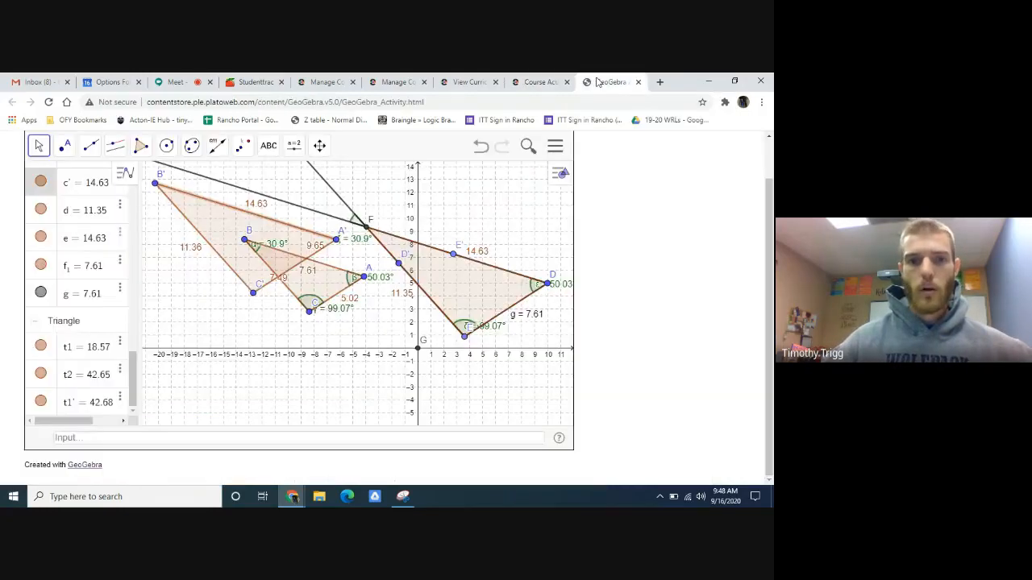
pyautogui.click(481, 150)
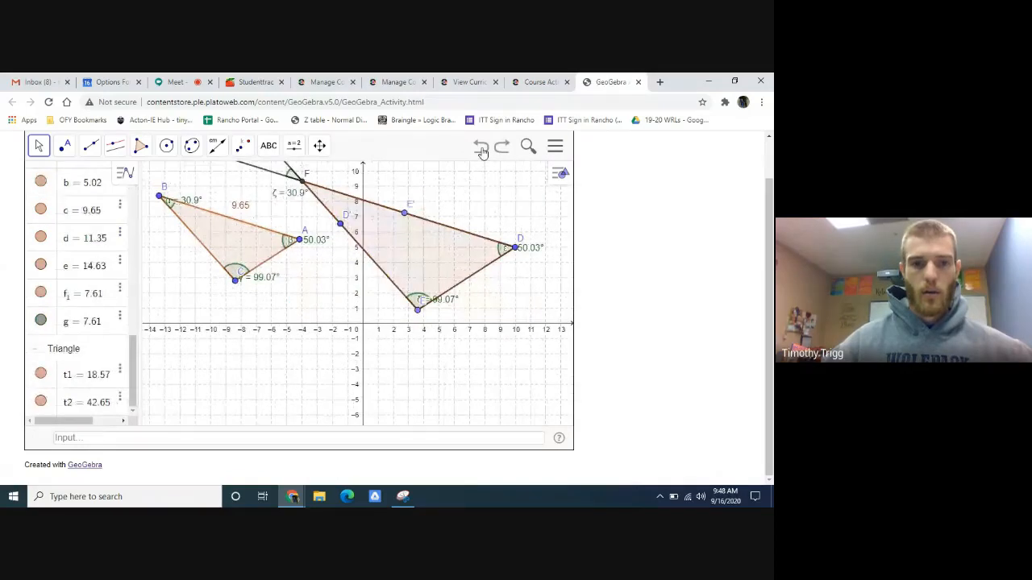
pyautogui.click(482, 150)
pyautogui.click(481, 150)
pyautogui.click(482, 150)
pyautogui.click(482, 150)
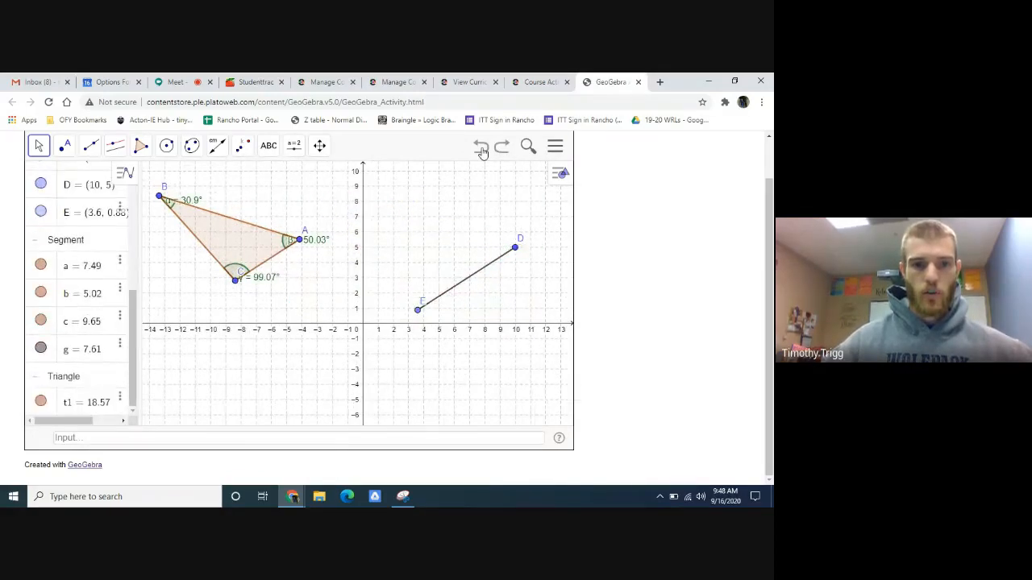
pyautogui.click(481, 150)
pyautogui.click(481, 150)
pyautogui.click(482, 150)
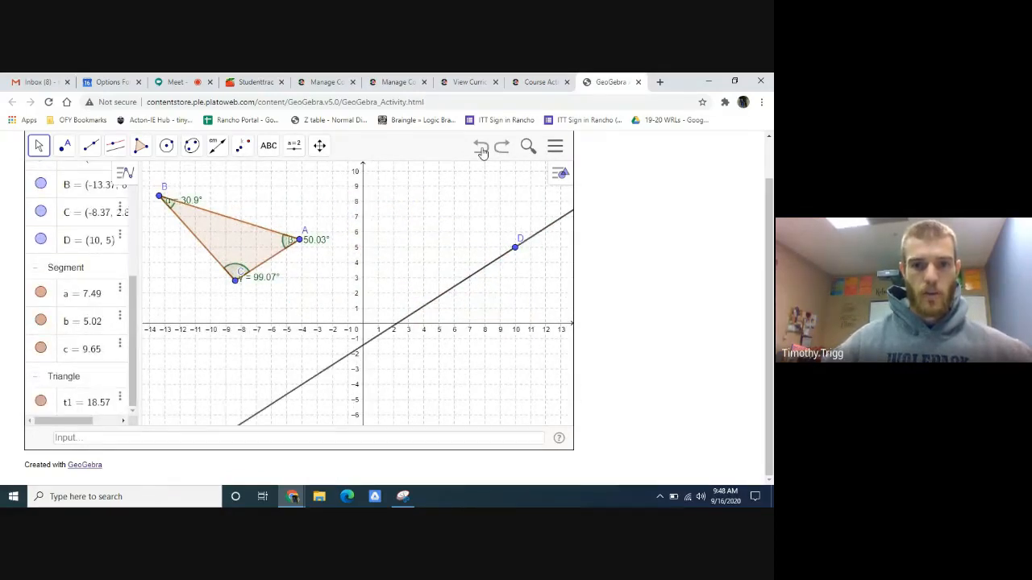
pyautogui.click(481, 150)
pyautogui.click(481, 150)
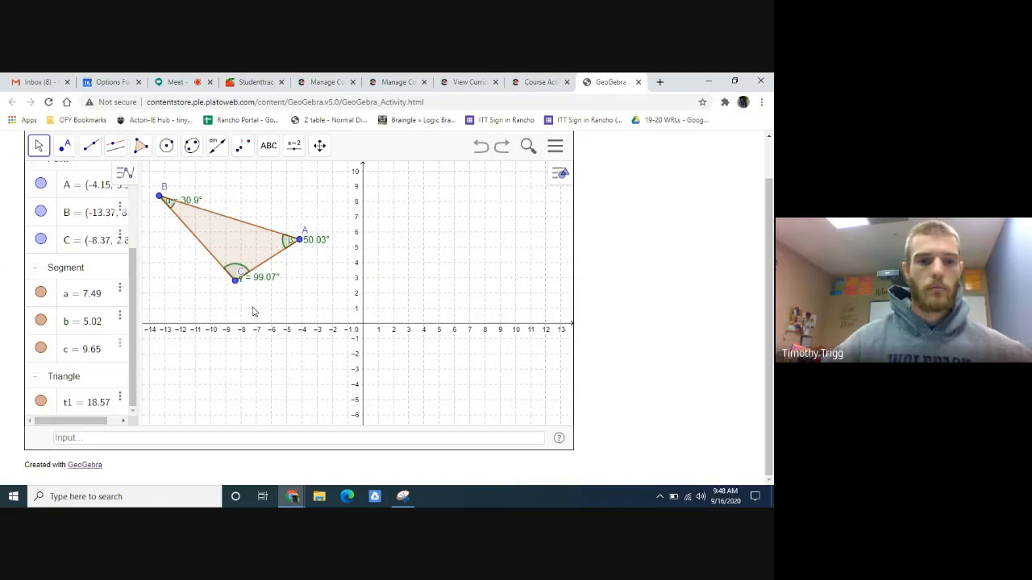
pyautogui.click(474, 156)
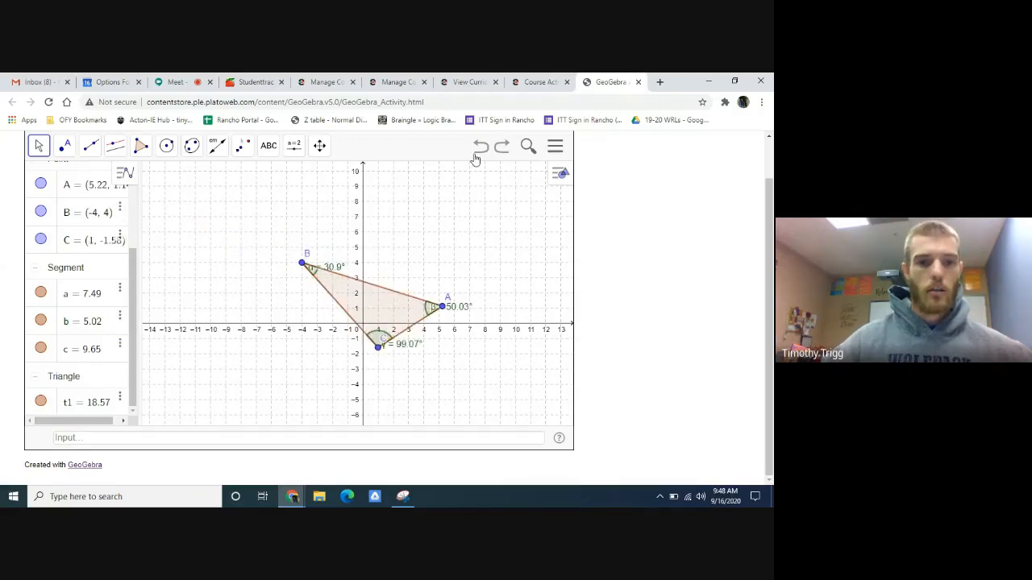
pyautogui.click(501, 152)
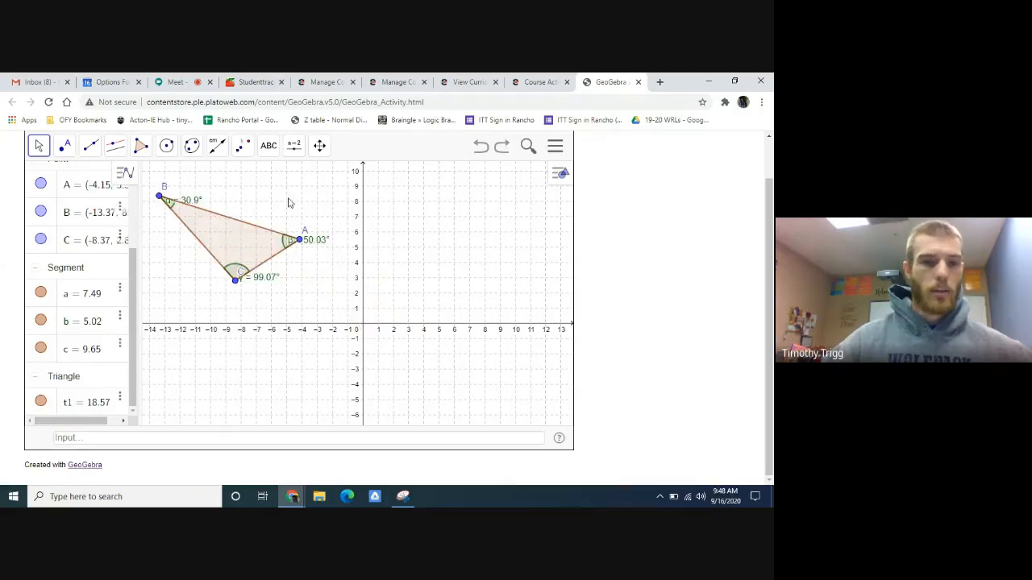
# - Measure sides BC and AC of triangle ABC with the Distance or Length tool
pyautogui.click(217, 149)
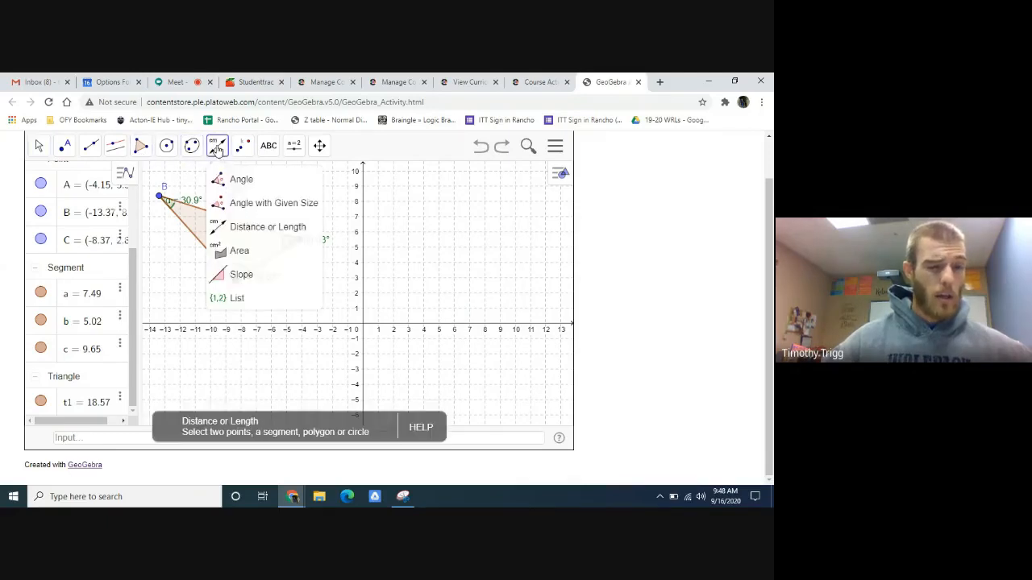
pyautogui.click(244, 232)
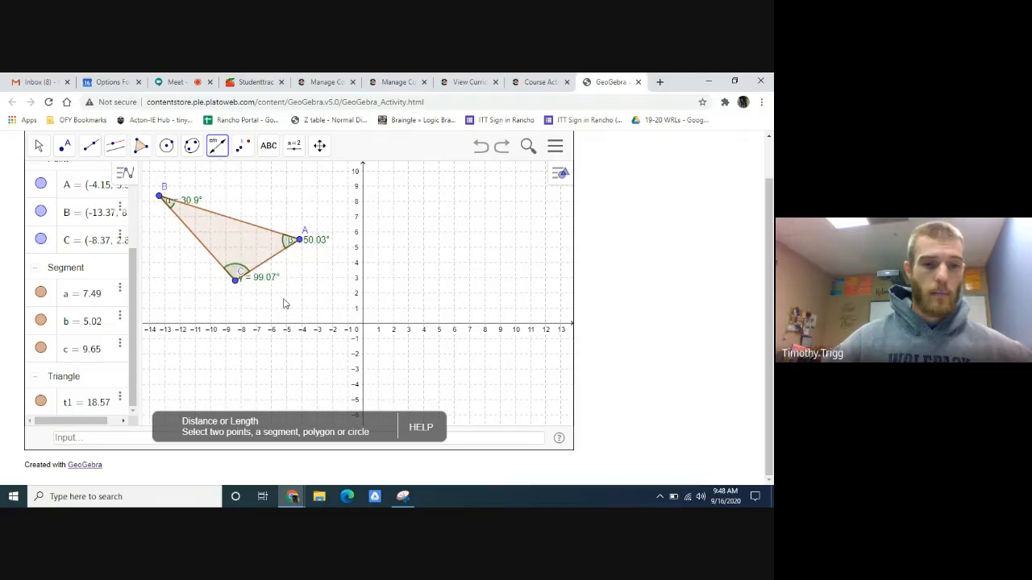
pyautogui.click(206, 252)
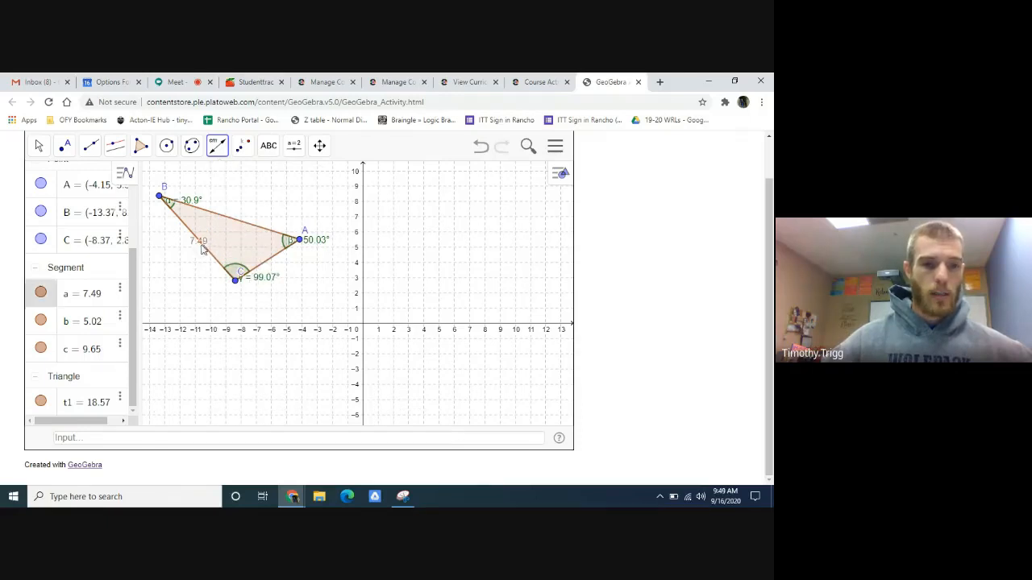
pyautogui.click(269, 267)
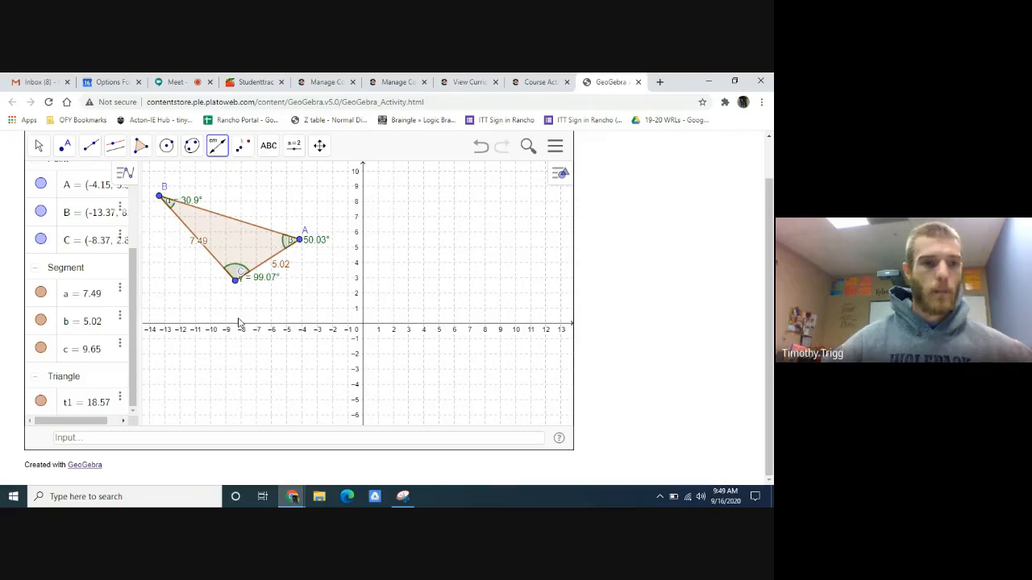
# - Hide the angles at vertices B and A, and move the angle label at C below its vertex
pyautogui.click(36, 146)
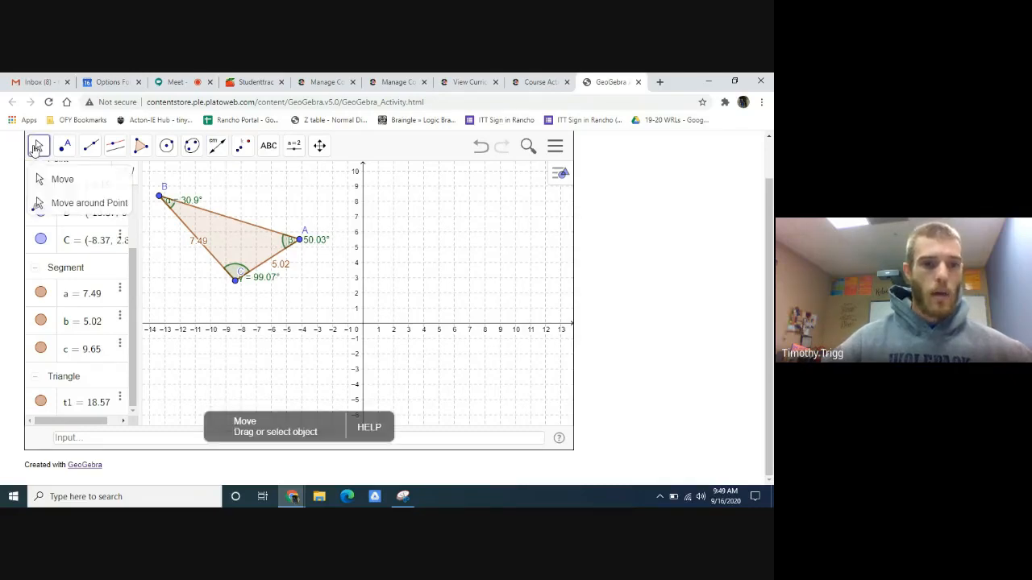
pyautogui.click(81, 203)
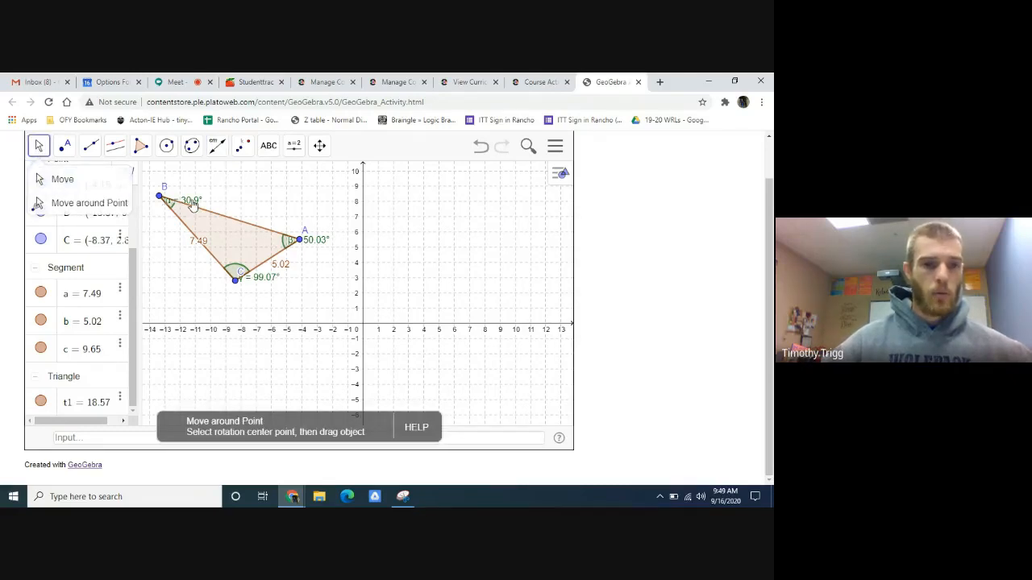
pyautogui.rightClick(193, 205)
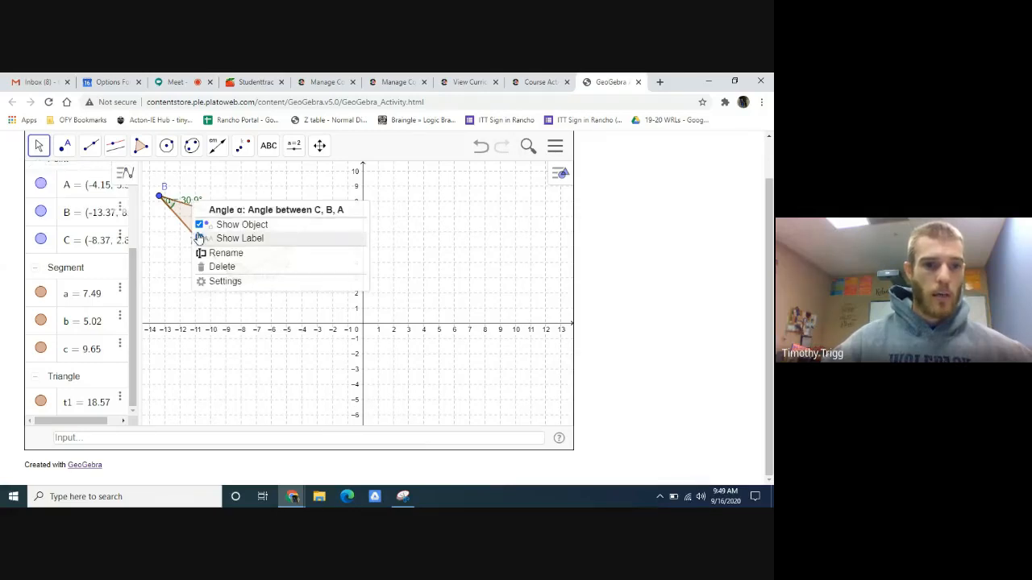
pyautogui.click(202, 225)
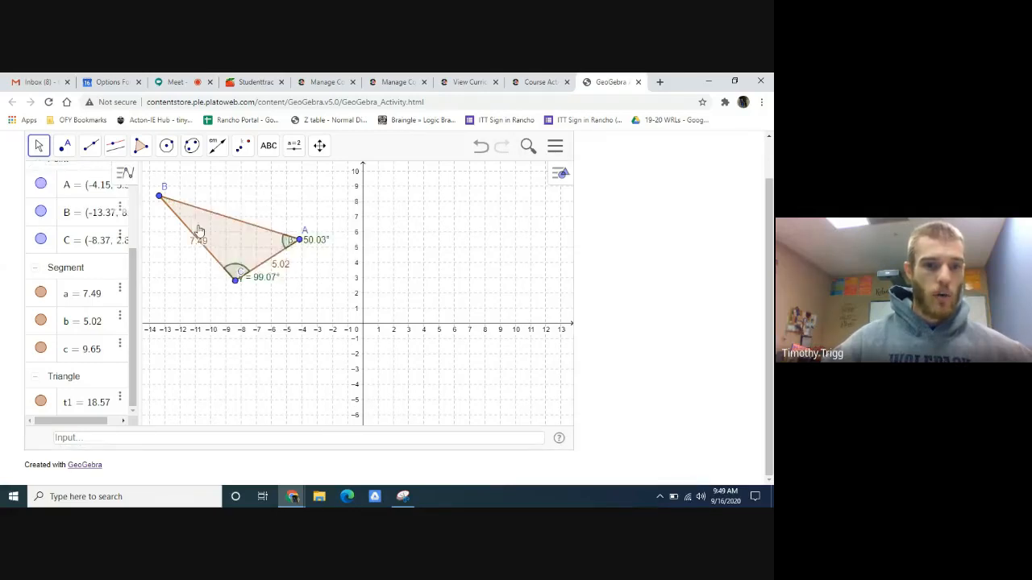
pyautogui.rightClick(314, 245)
pyautogui.click(342, 266)
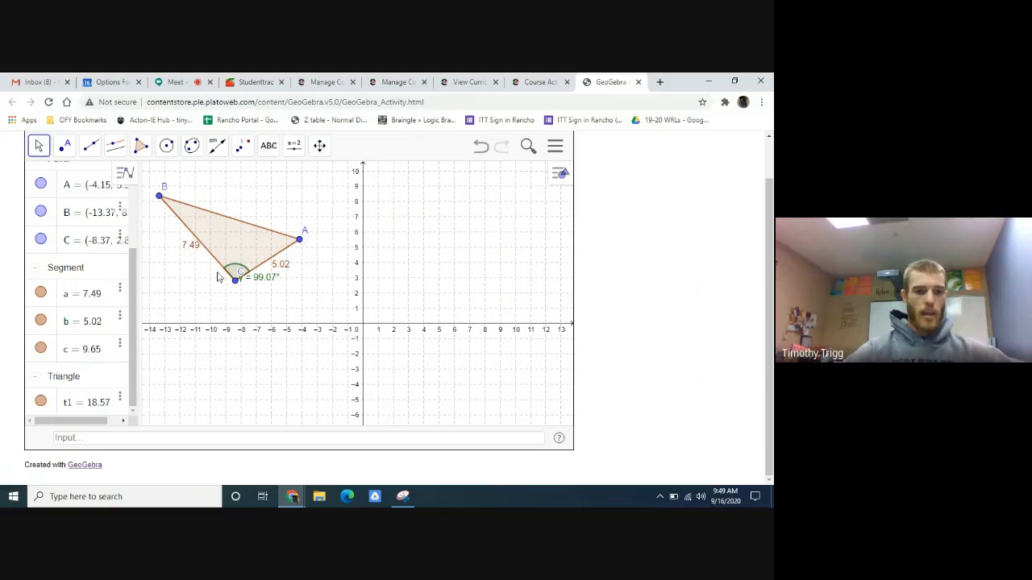
pyautogui.moveTo(241, 274)
pyautogui.mouseDown()
pyautogui.moveTo(262, 292)
pyautogui.moveTo(244, 294)
pyautogui.mouseUp()
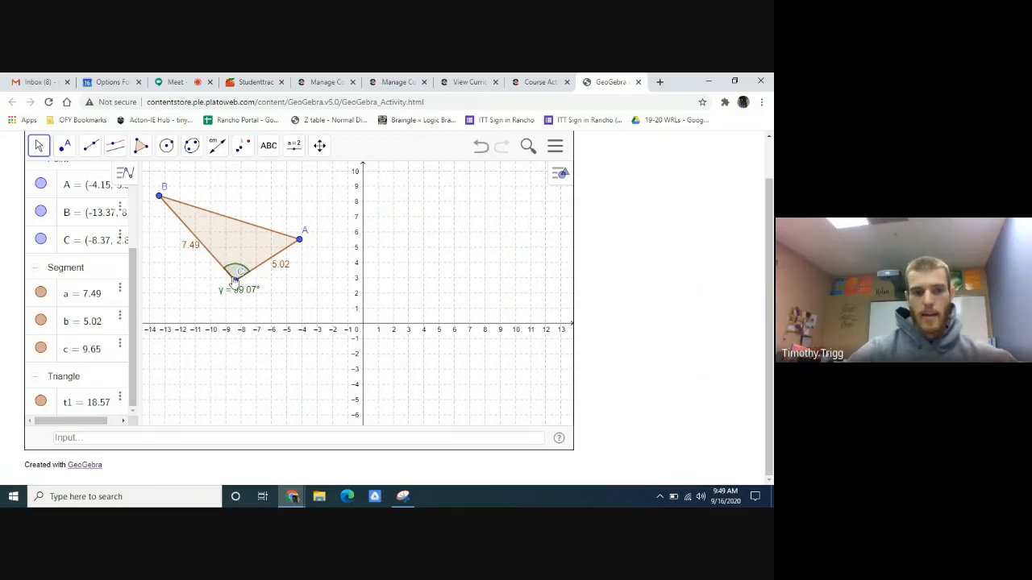
# - Return to the Edmentum activity and read the Task 3 Part B instructions for constructing triangle DEF
pyautogui.click(536, 81)
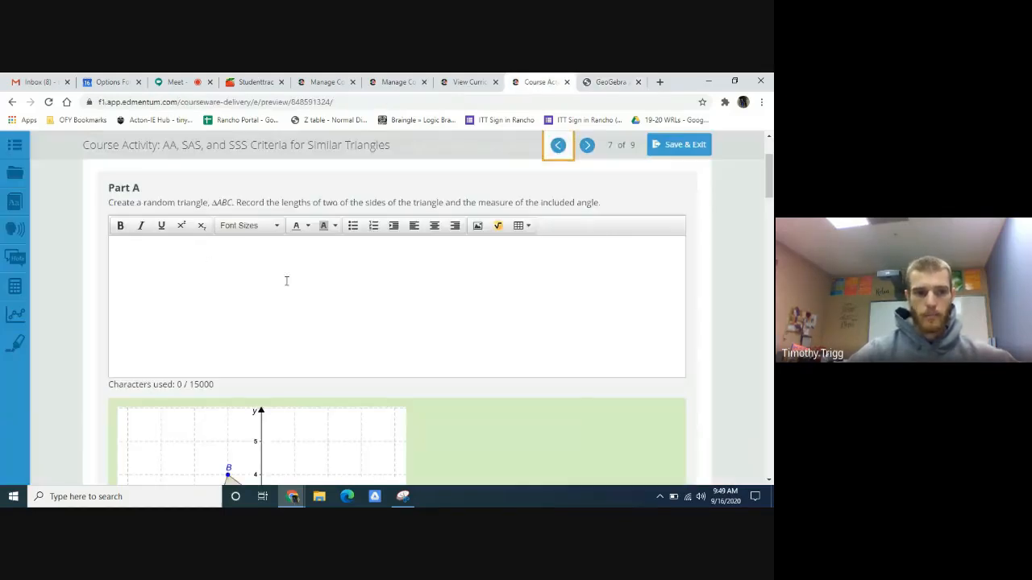
pyautogui.scroll(-7, 465, 294)
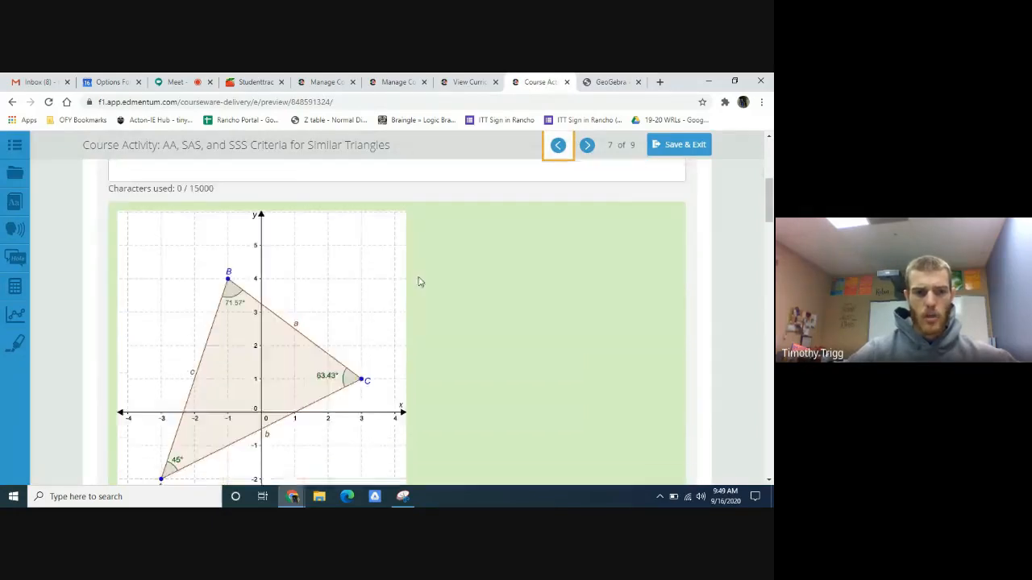
pyautogui.scroll(-3, 478, 272)
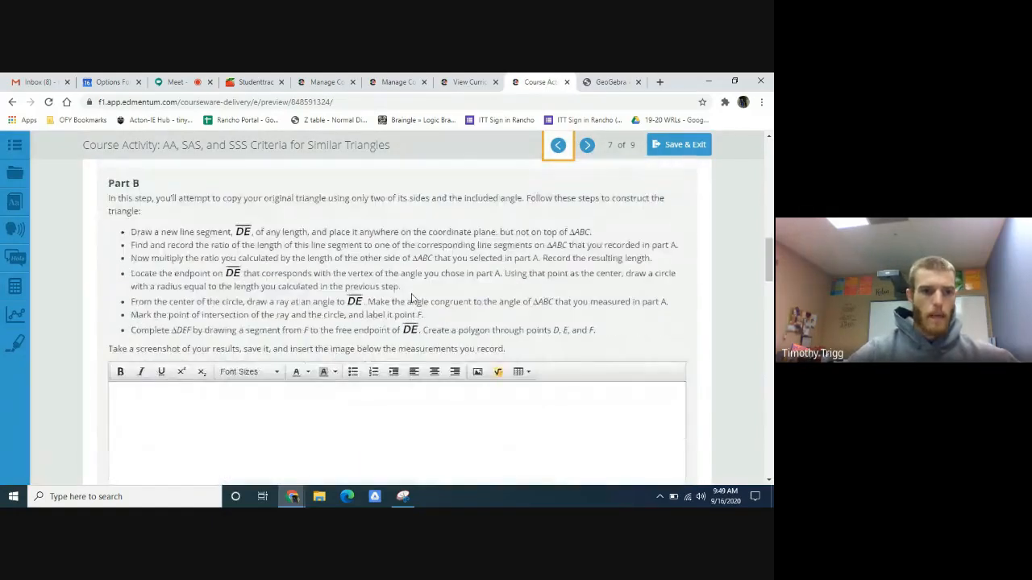
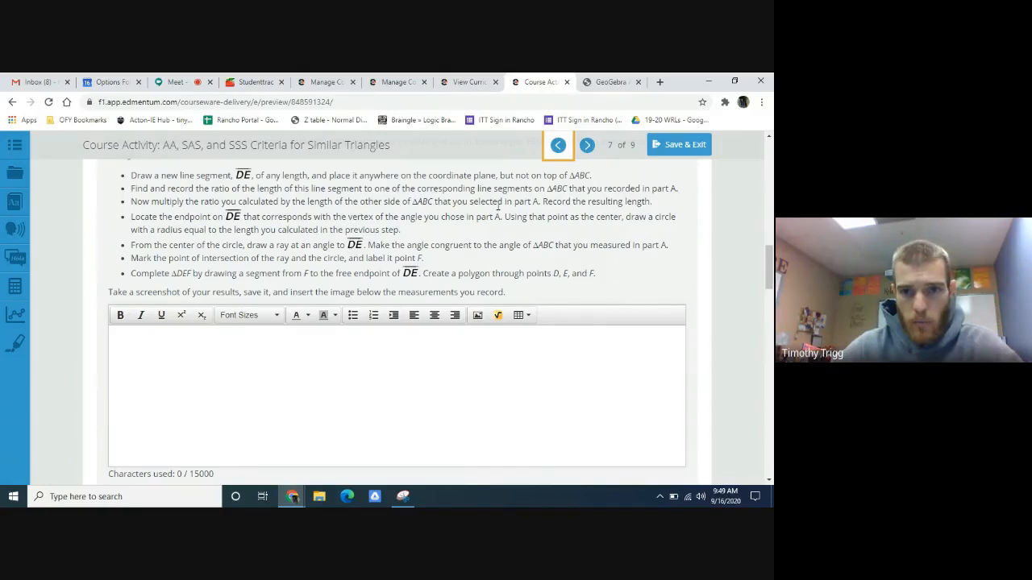
# - Switch to GeoGebra and draw segment DE from about (10.5, 5) to (6, 1), clear of triangle ABC
pyautogui.click(604, 81)
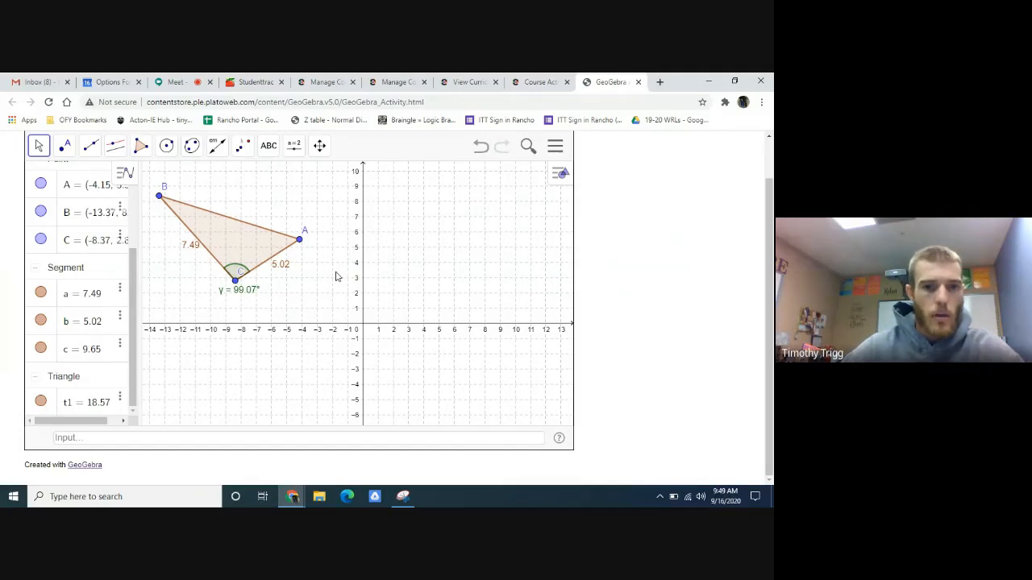
pyautogui.click(90, 149)
pyautogui.click(115, 207)
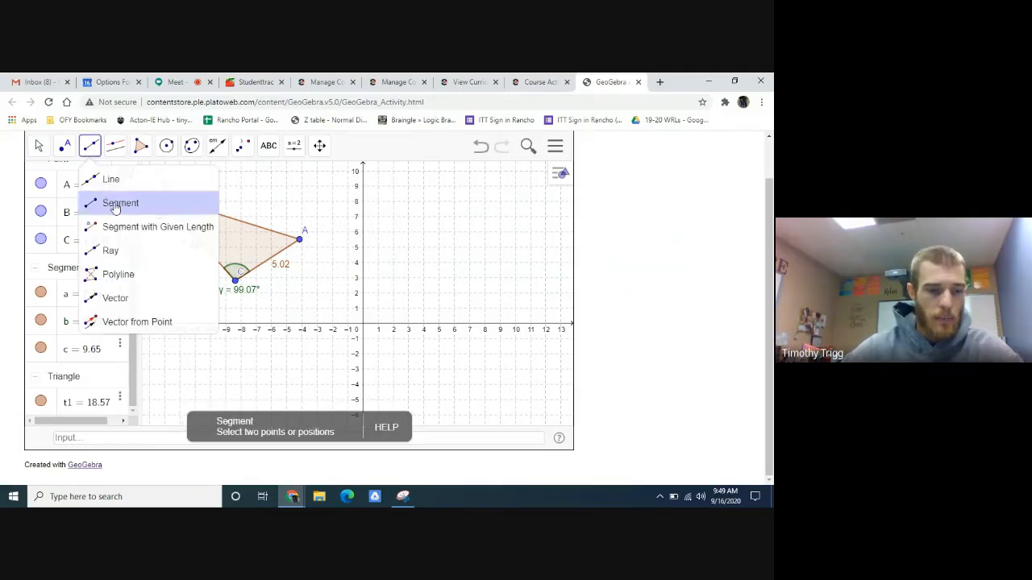
pyautogui.click(523, 252)
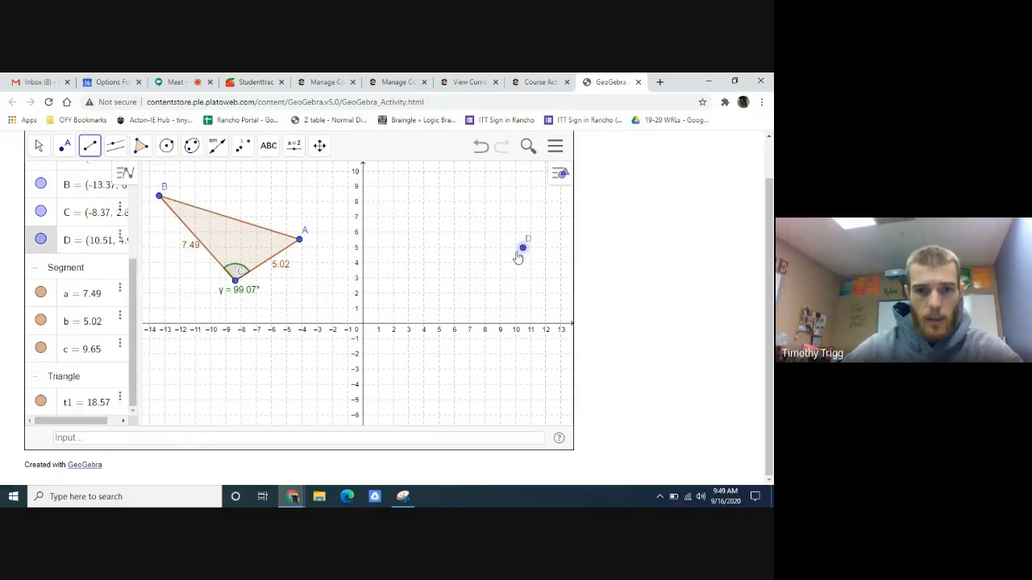
pyautogui.click(454, 309)
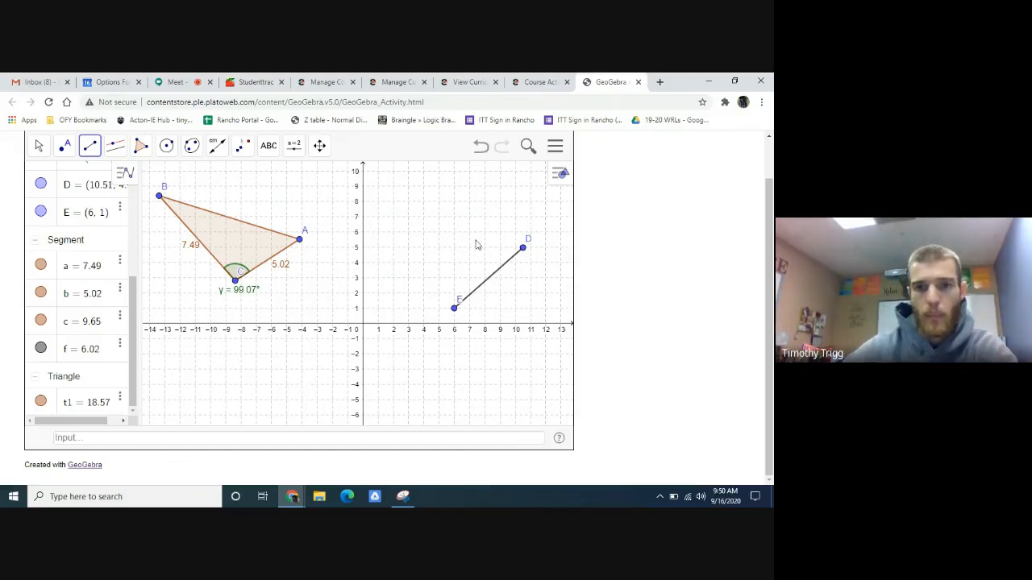
# - Check the ratio instruction in Edmentum, measure segment DE in GeoGebra with Distance or Length, and move its length label below the segment
pyautogui.click(538, 81)
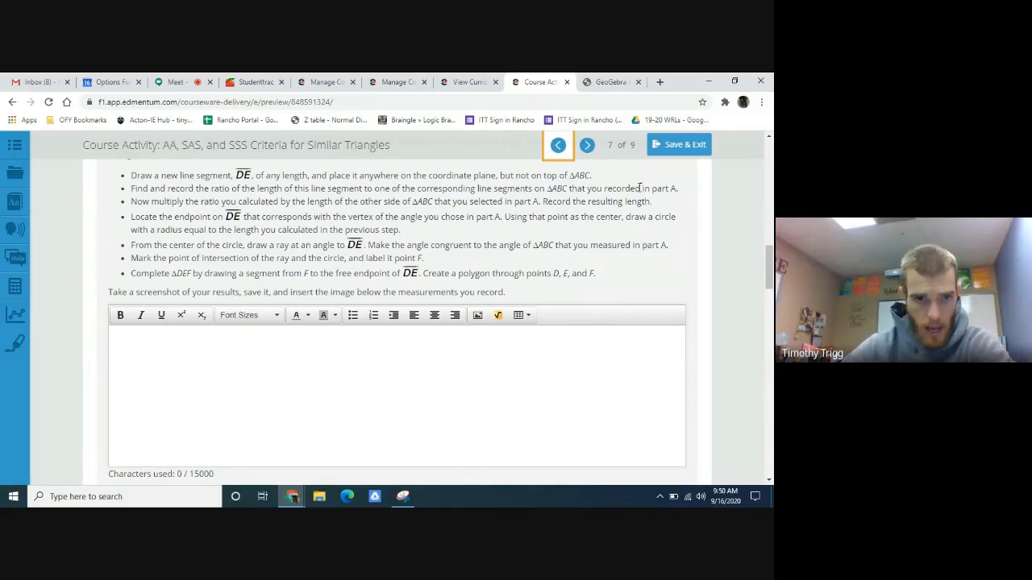
pyautogui.click(604, 82)
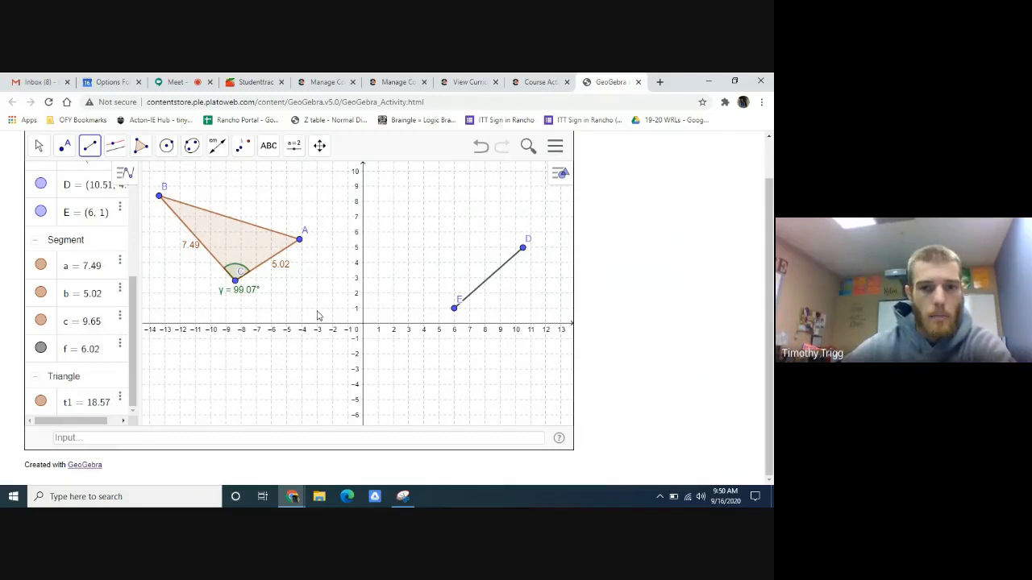
pyautogui.click(219, 150)
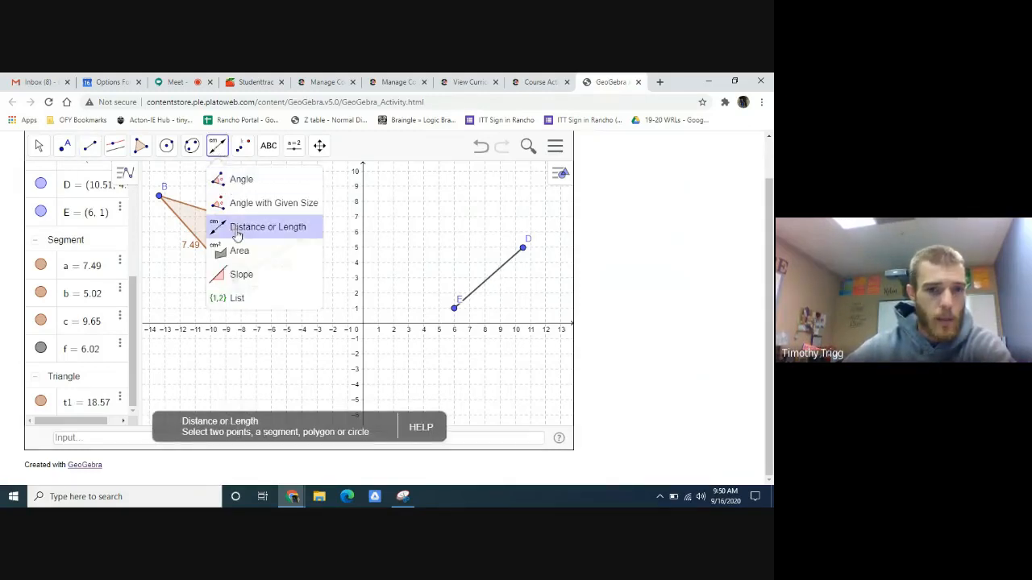
pyautogui.click(237, 231)
pyautogui.click(486, 282)
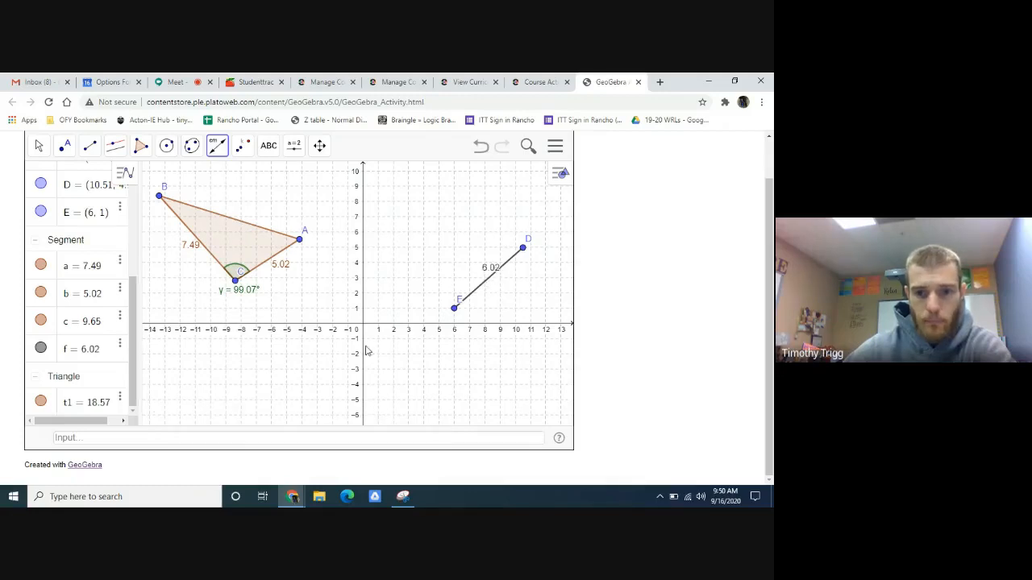
pyautogui.click(39, 148)
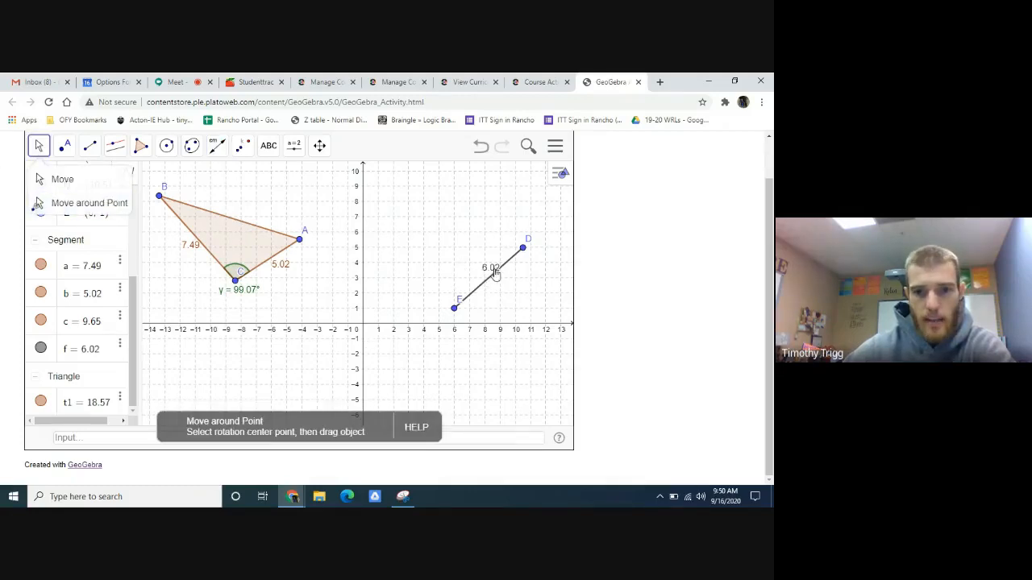
pyautogui.moveTo(494, 273); pyautogui.dragTo(506, 289)
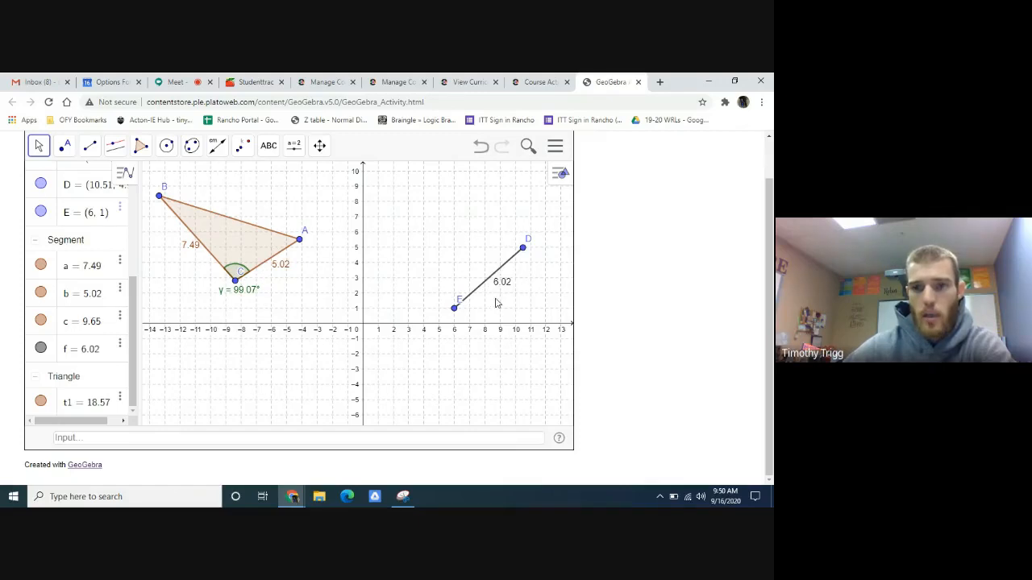
# - Open a new browser tab and search Google for "calculator" to bring up its online calculator
pyautogui.click(659, 81)
pyautogui.click(646, 103)
pyautogui.write('ca')
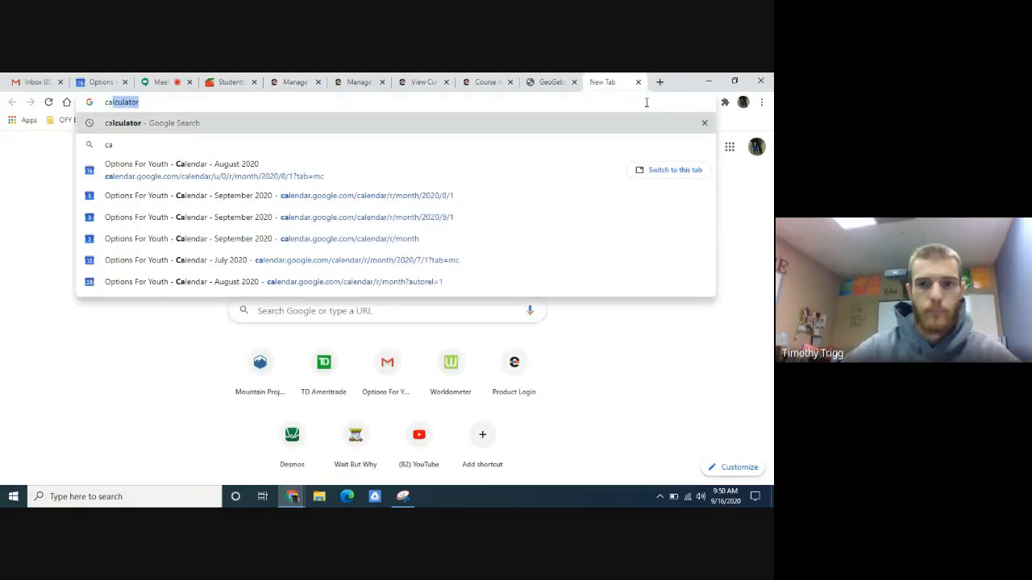
pyautogui.press('Return')
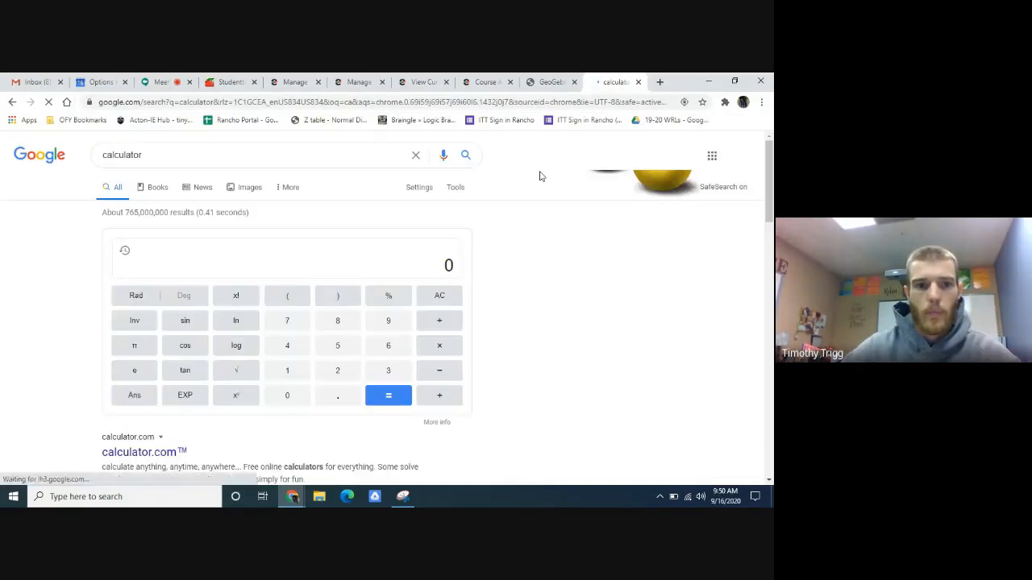
pyautogui.click(176, 155)
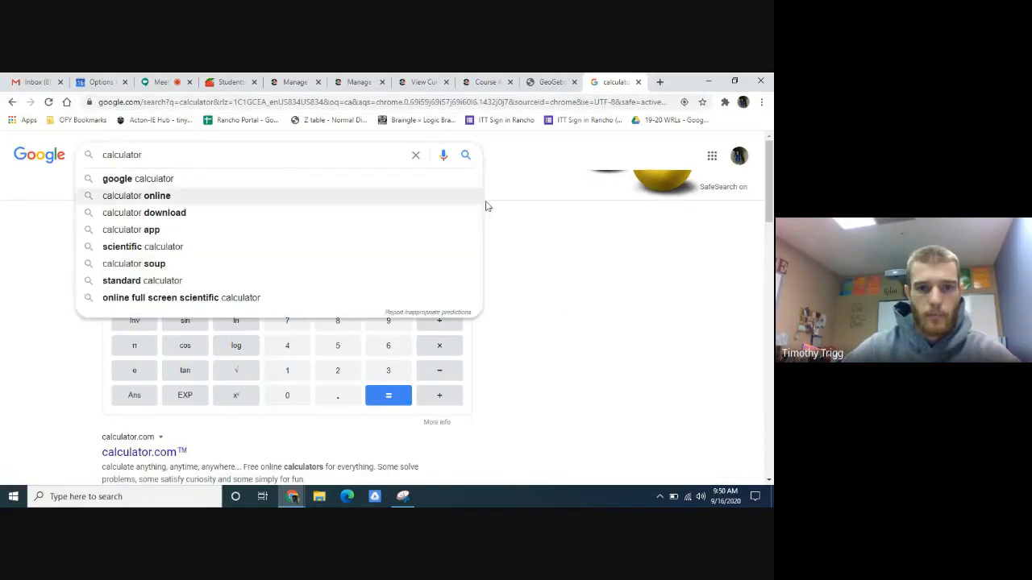
pyautogui.click(568, 242)
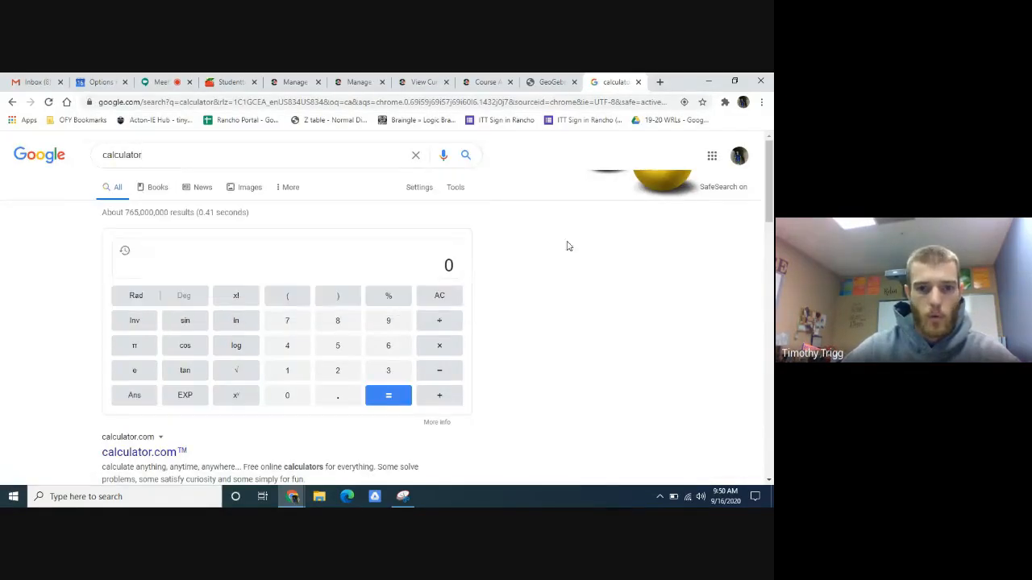
# - Calculate the ratio of DE to side AC by dividing 6.02 by 5.02
pyautogui.click(258, 269)
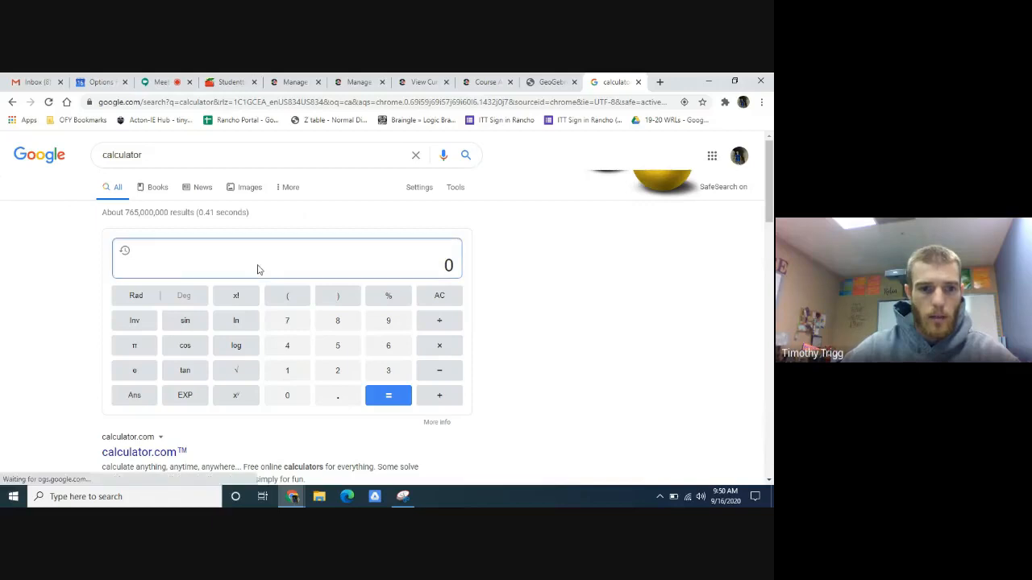
pyautogui.click(387, 349)
pyautogui.click(338, 395)
pyautogui.click(287, 395)
pyautogui.click(337, 372)
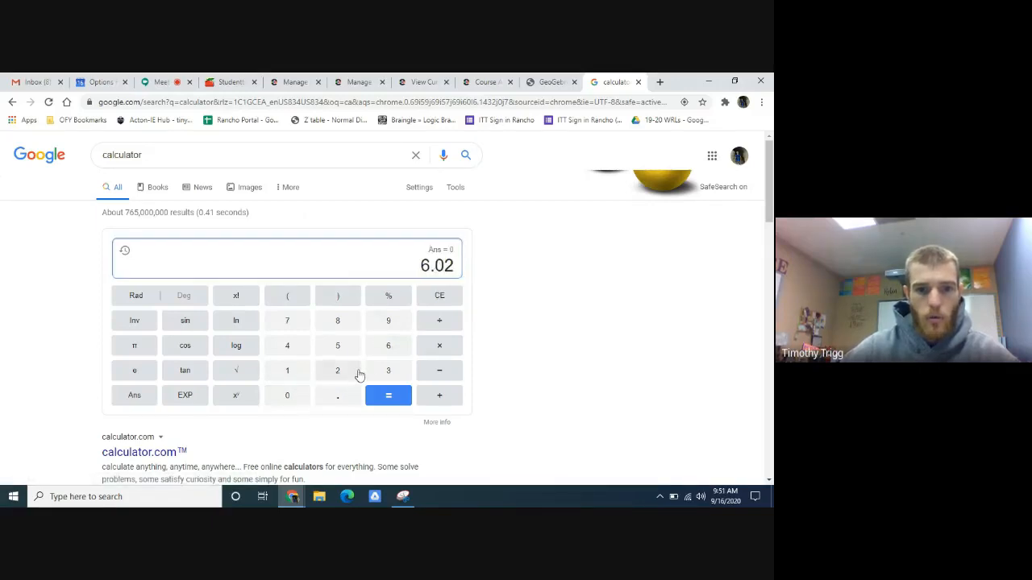
pyautogui.click(440, 322)
pyautogui.click(338, 346)
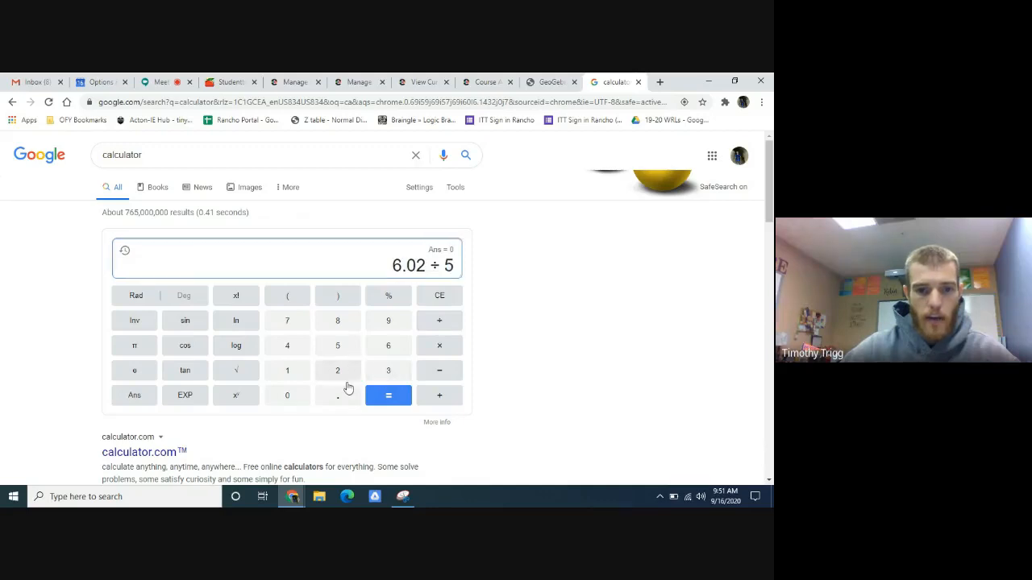
pyautogui.click(340, 394)
pyautogui.click(287, 395)
pyautogui.click(331, 374)
pyautogui.click(389, 395)
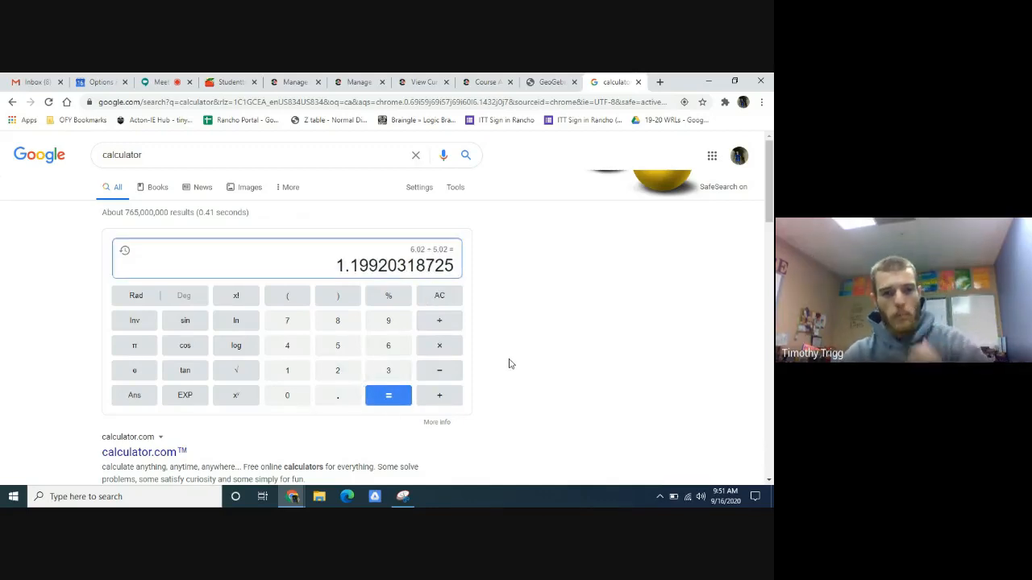
# - Check the next Edmentum instruction and side BC's length in GeoGebra, and multiply the calculated ratio by 7.49 in the calculator
pyautogui.click(557, 80)
pyautogui.click(487, 81)
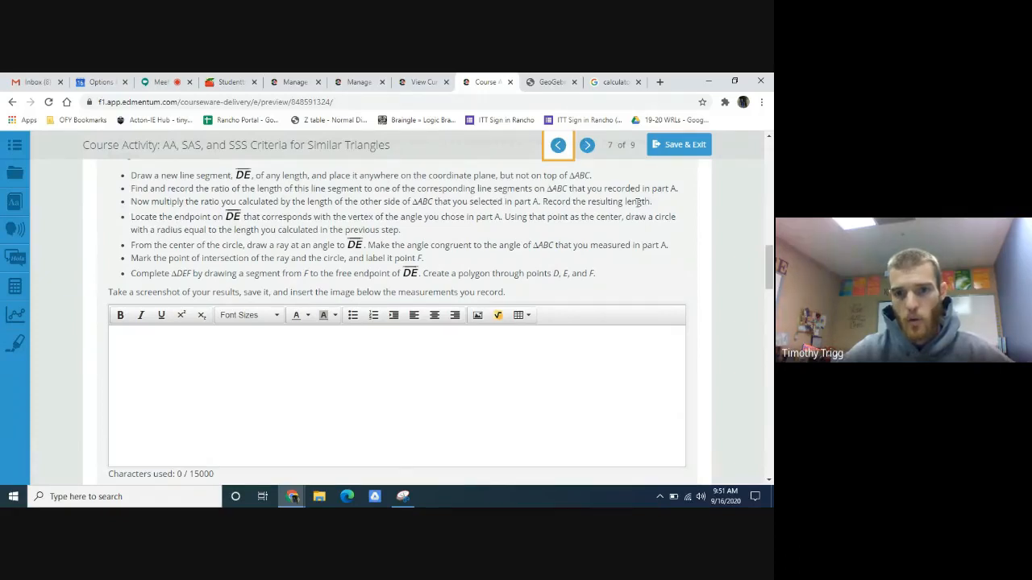
pyautogui.click(549, 82)
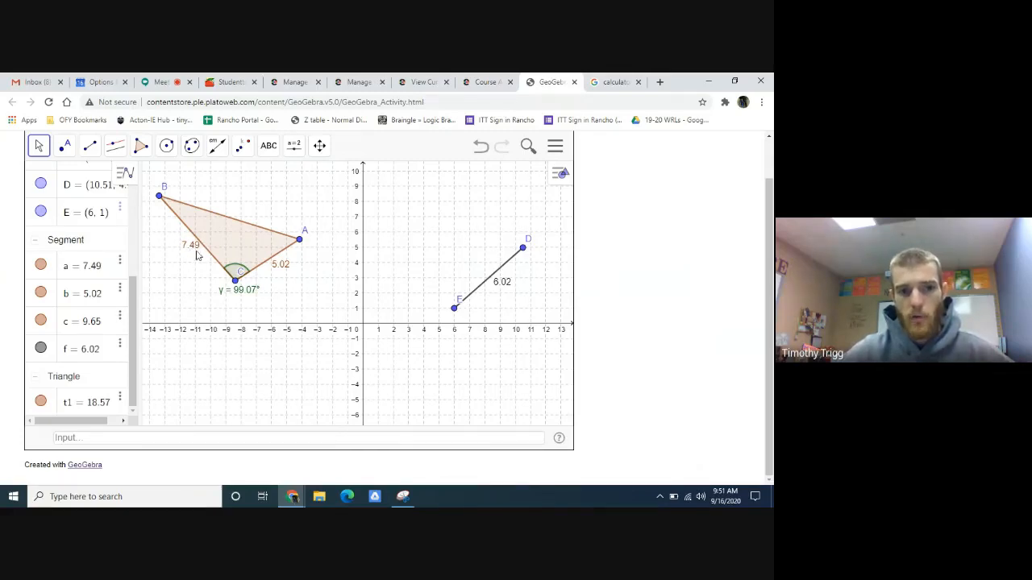
pyautogui.click(602, 82)
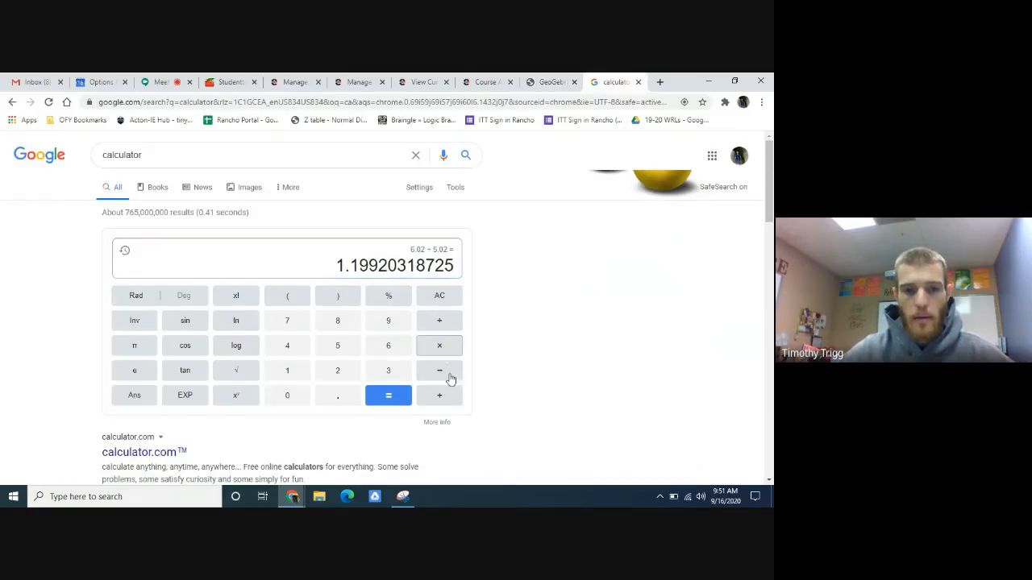
pyautogui.click(442, 350)
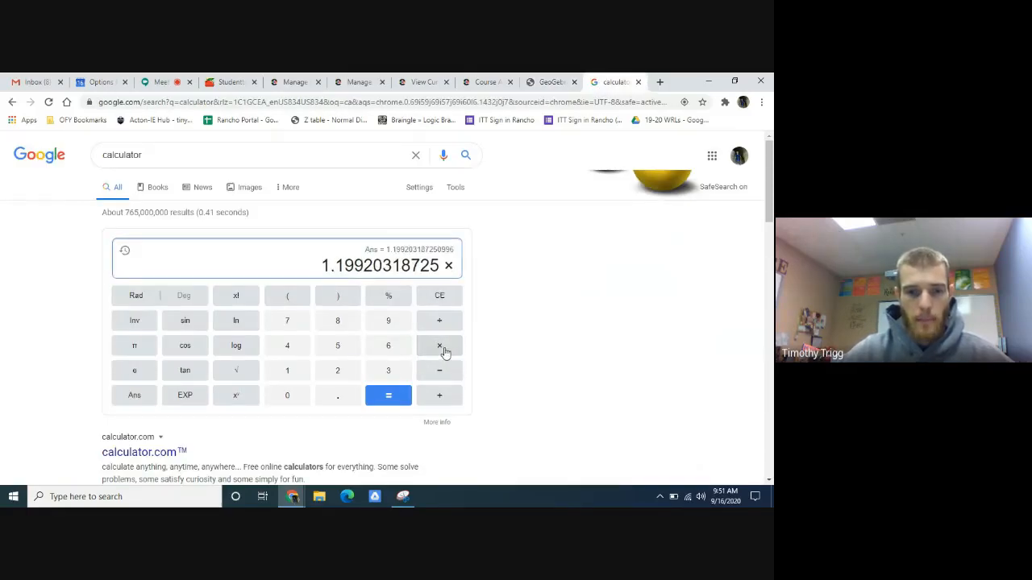
pyautogui.click(289, 324)
pyautogui.click(338, 397)
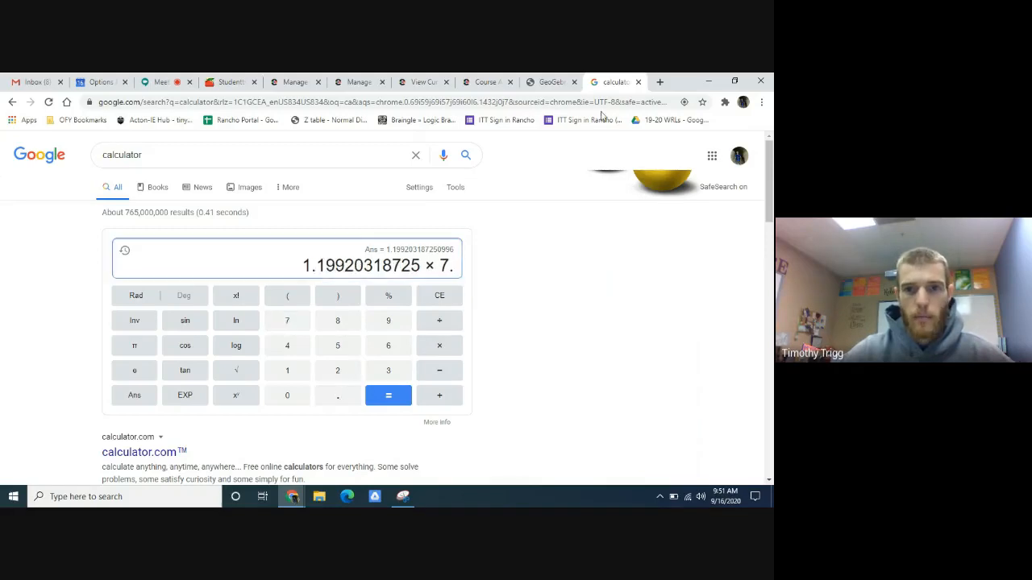
pyautogui.click(549, 81)
pyautogui.click(617, 82)
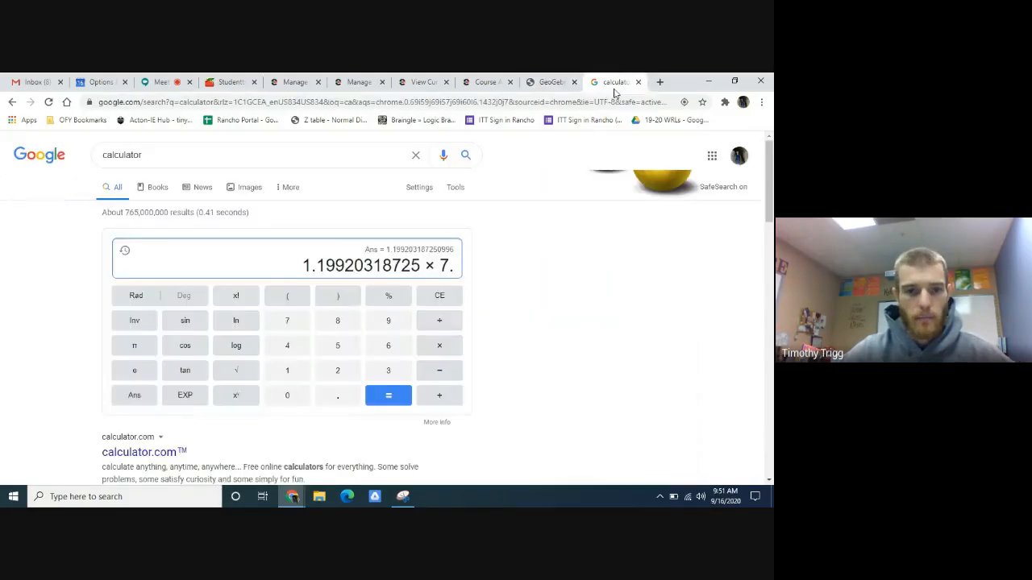
pyautogui.click(286, 346)
pyautogui.click(390, 323)
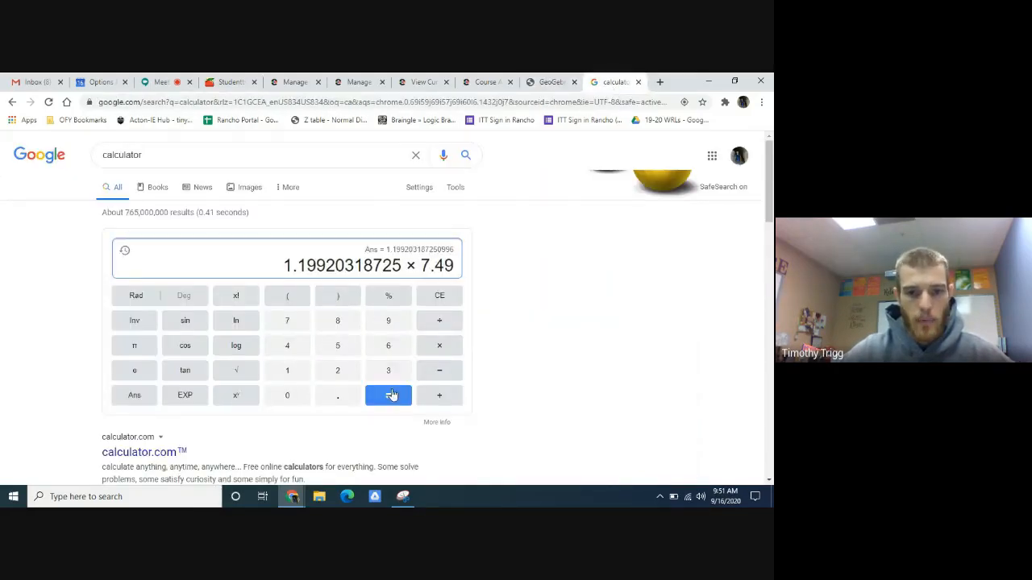
pyautogui.click(391, 395)
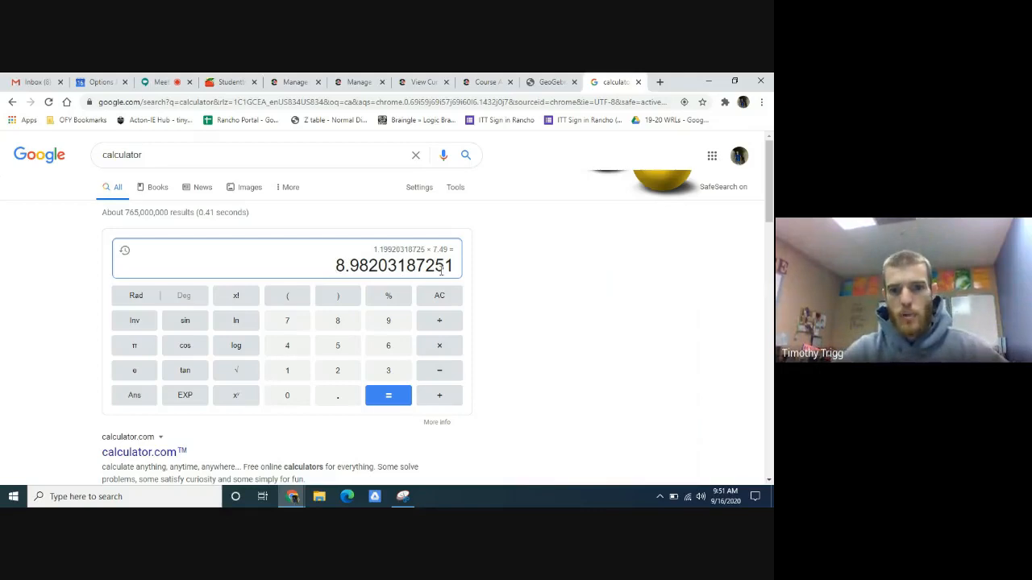
# - Check the circle instruction in Edmentum and draw a circle in GeoGebra centered at point E with the calculator's result, 8.98203187251, as its radius
pyautogui.click(558, 81)
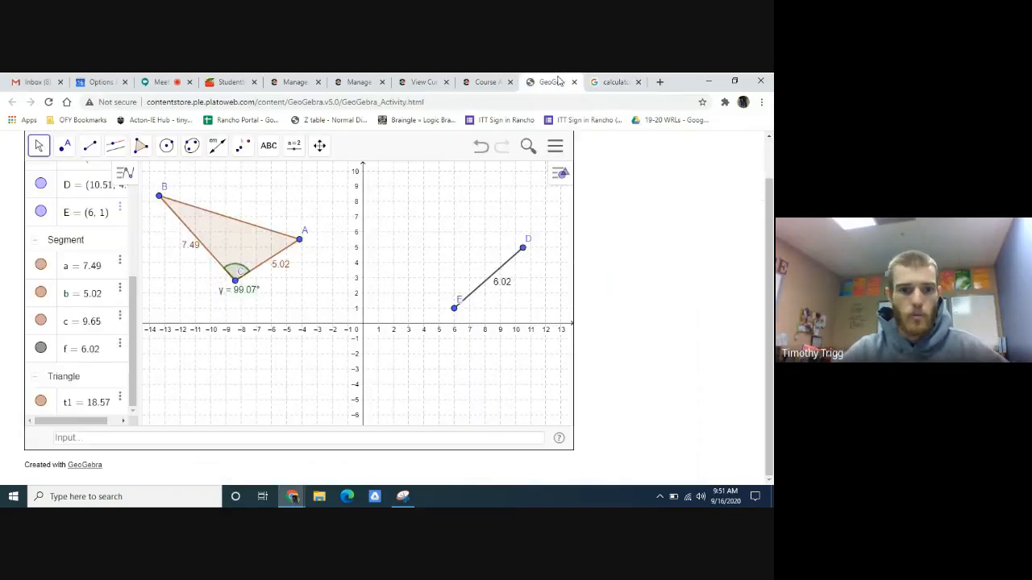
pyautogui.click(487, 81)
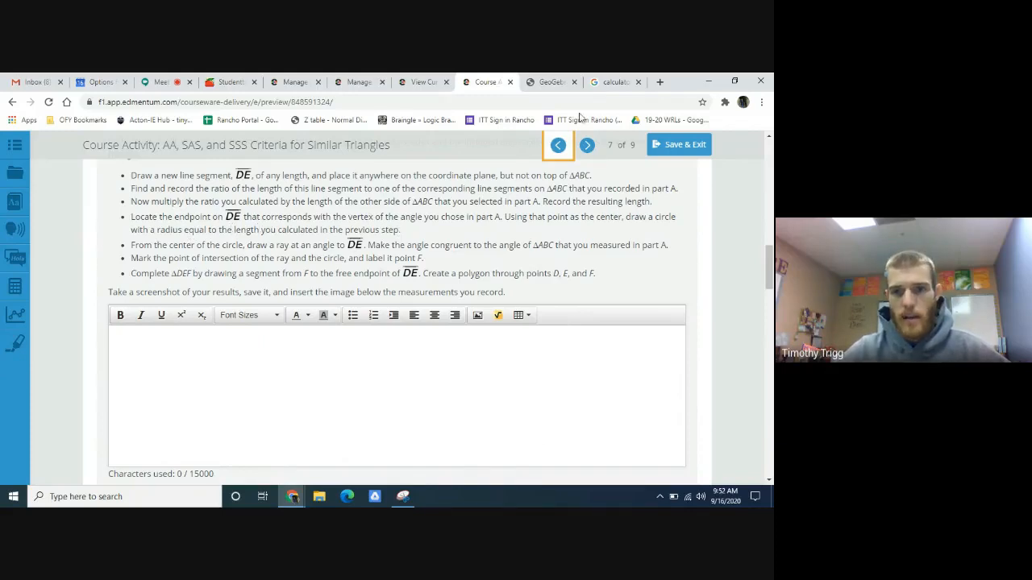
pyautogui.click(544, 81)
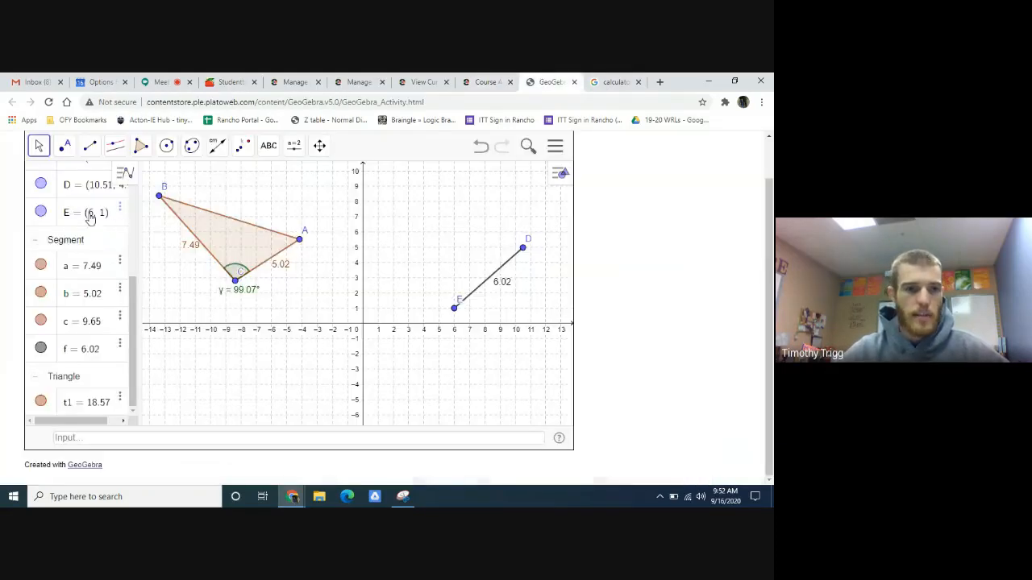
pyautogui.click(167, 146)
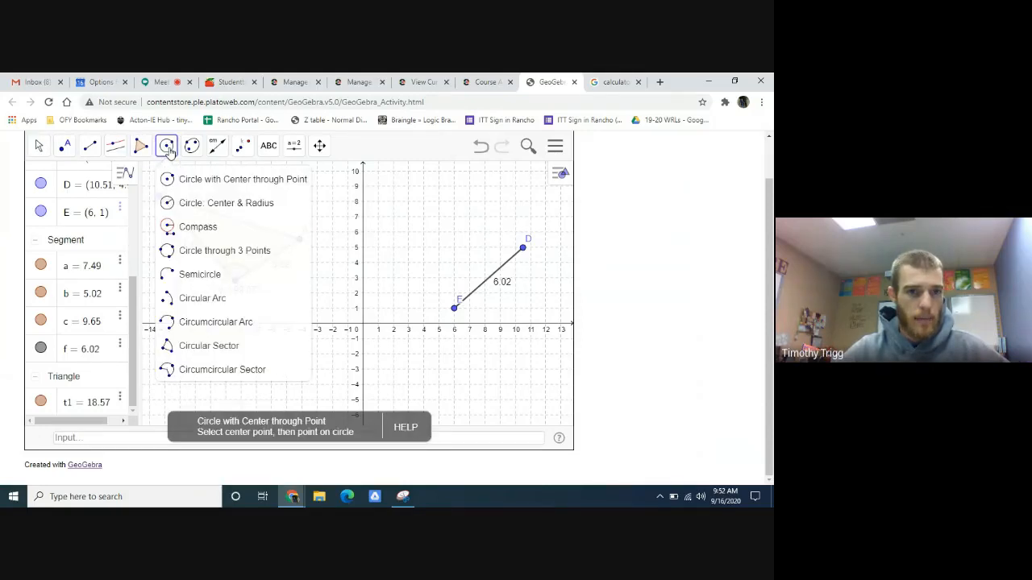
pyautogui.click(209, 211)
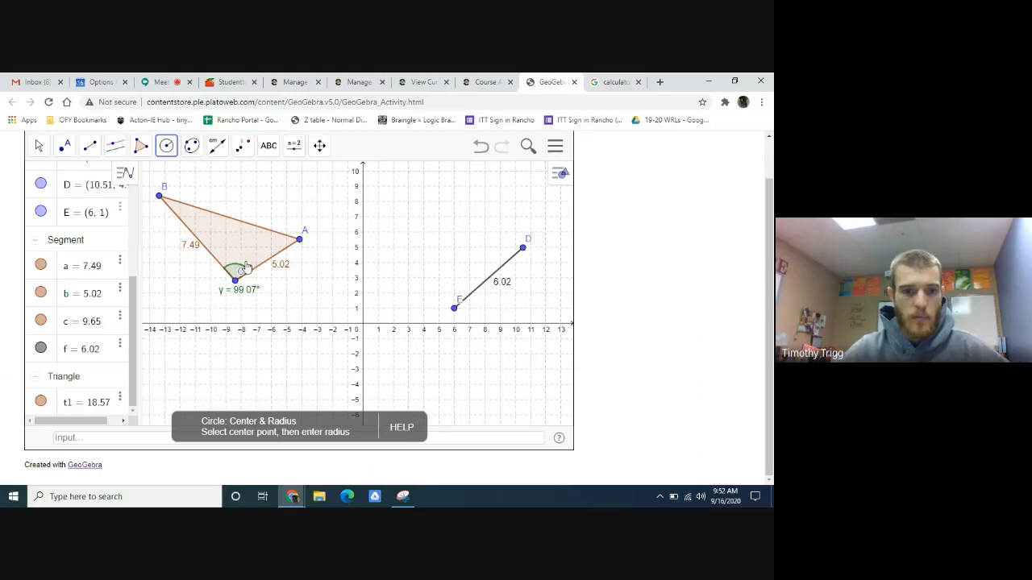
pyautogui.click(454, 309)
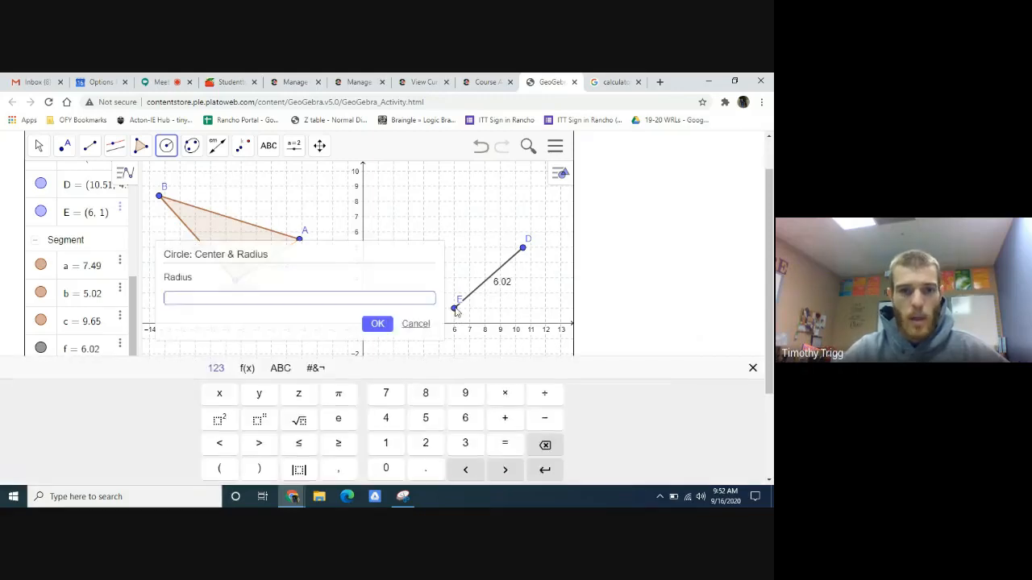
pyautogui.click(611, 81)
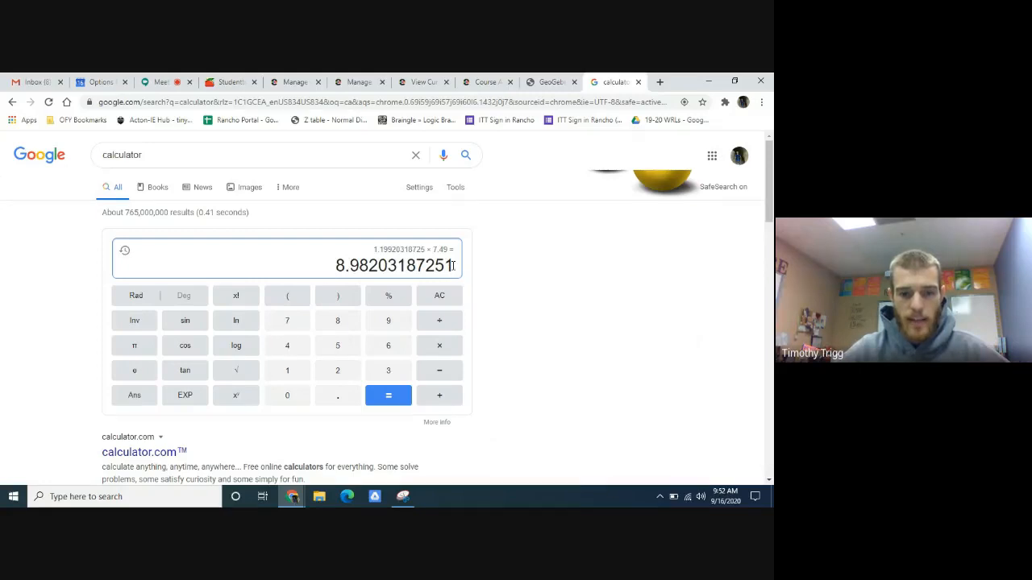
pyautogui.moveTo(452, 266); pyautogui.dragTo(339, 266)
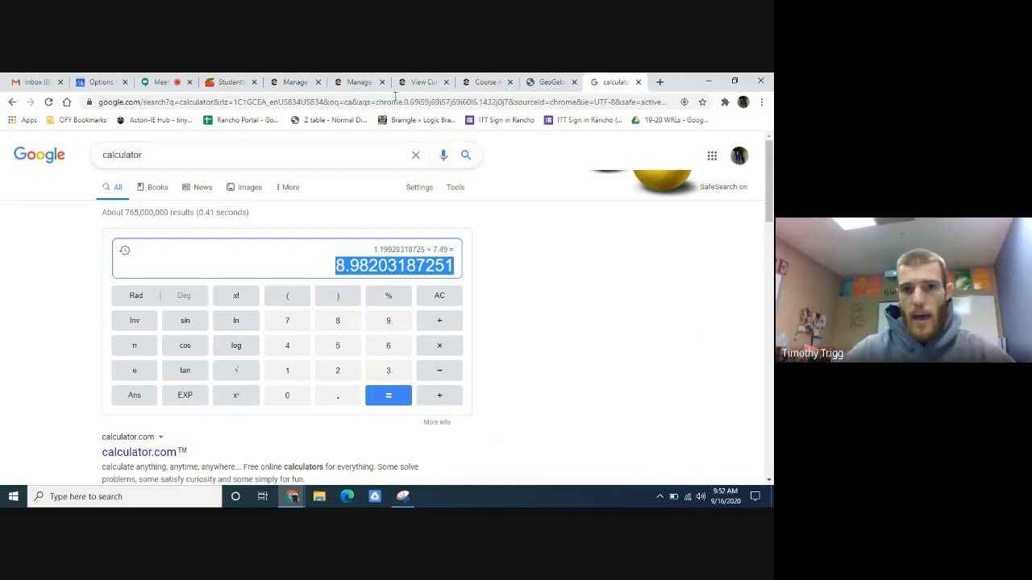
pyautogui.click(484, 81)
pyautogui.click(544, 81)
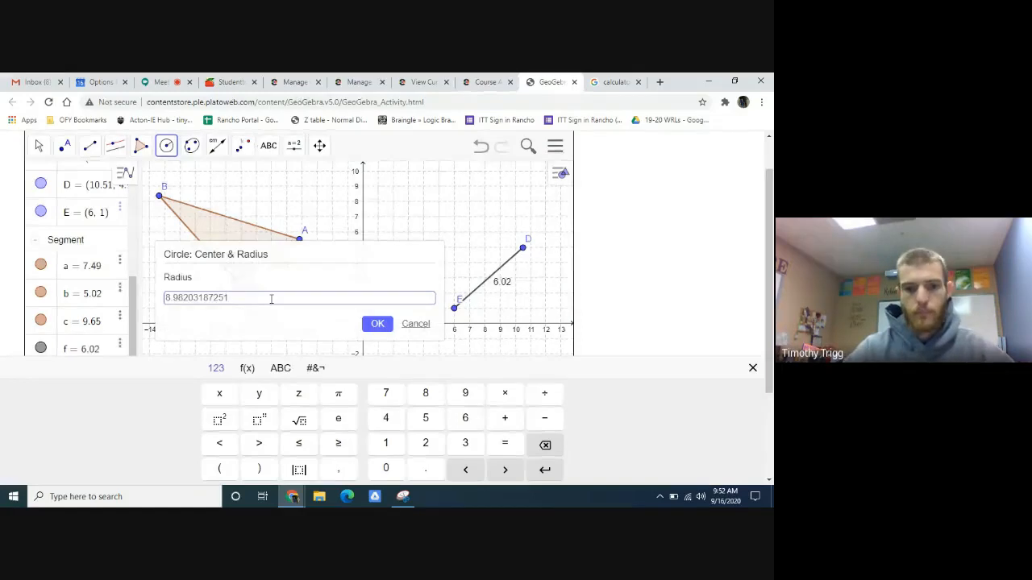
pyautogui.press('Return')
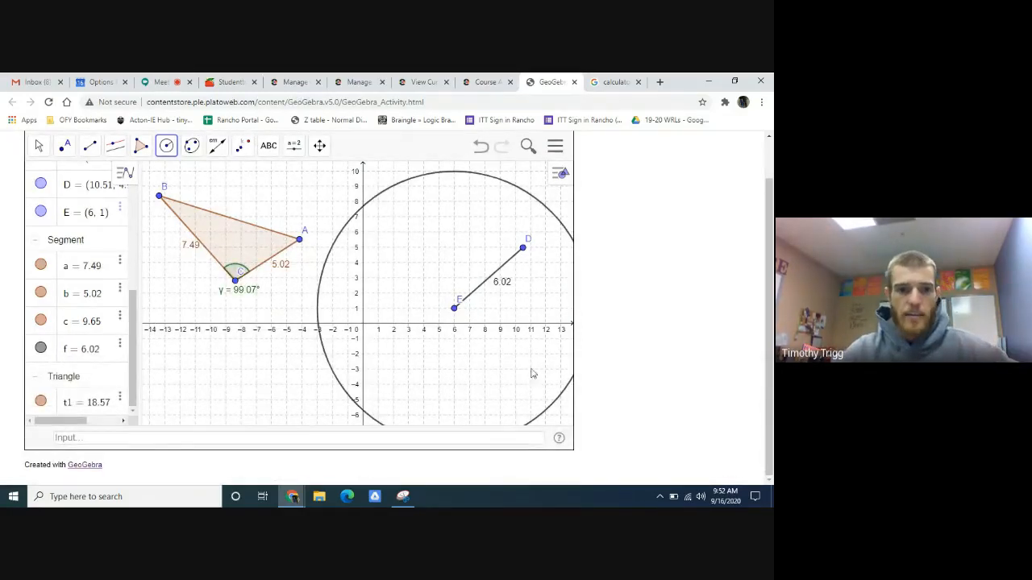
pyautogui.click(612, 80)
pyautogui.click(553, 83)
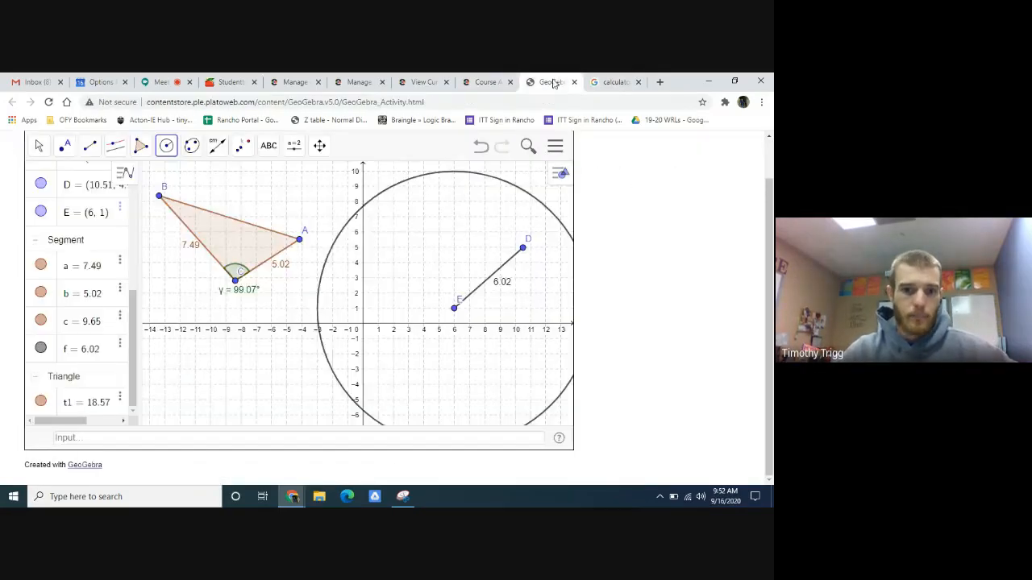
# - Check the ray instruction in Edmentum and construct a 99.07° counterclockwise angle in GeoGebra with leg point D and vertex E, using Angle with Given Size
pyautogui.click(486, 82)
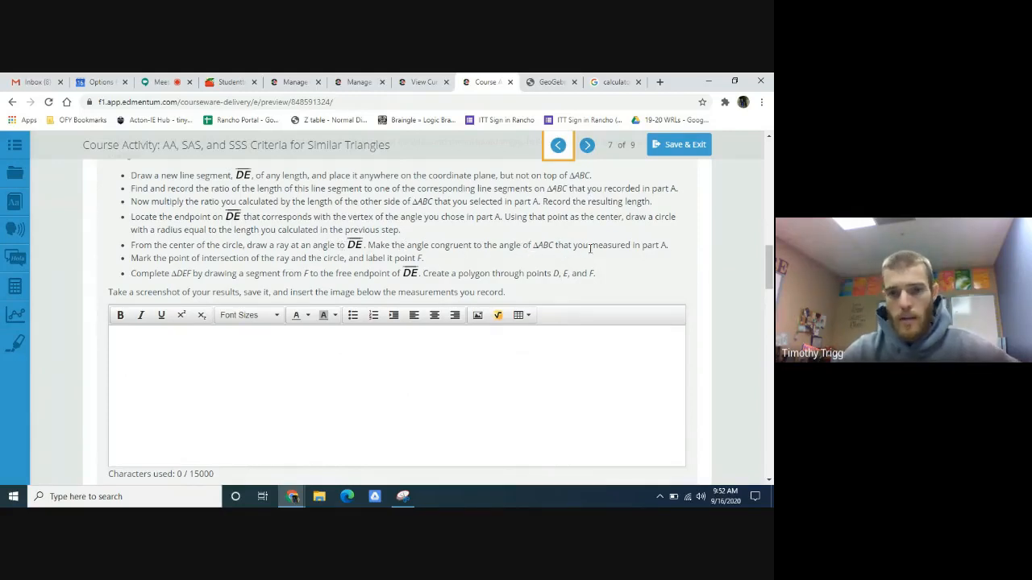
pyautogui.click(552, 81)
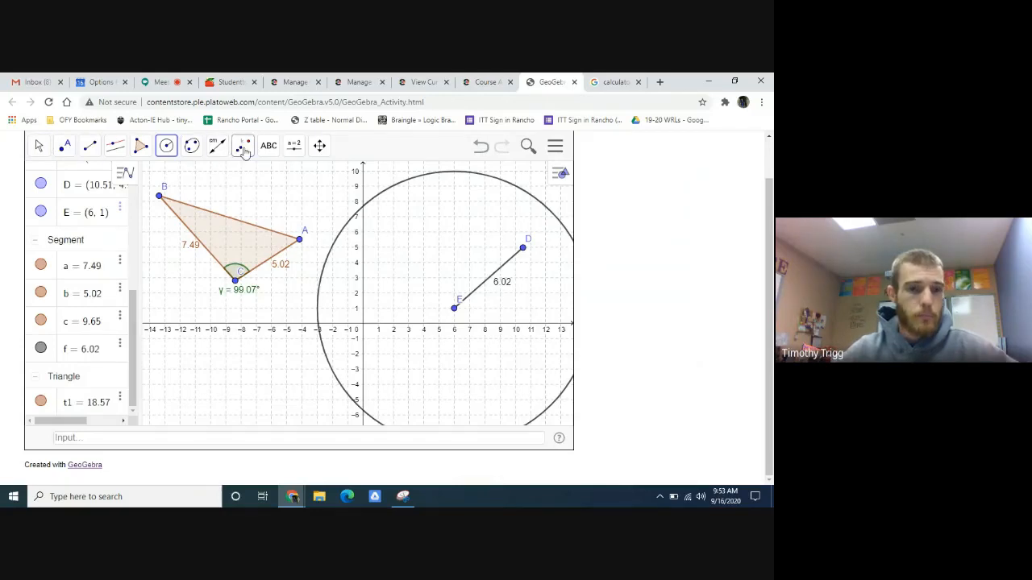
pyautogui.click(218, 147)
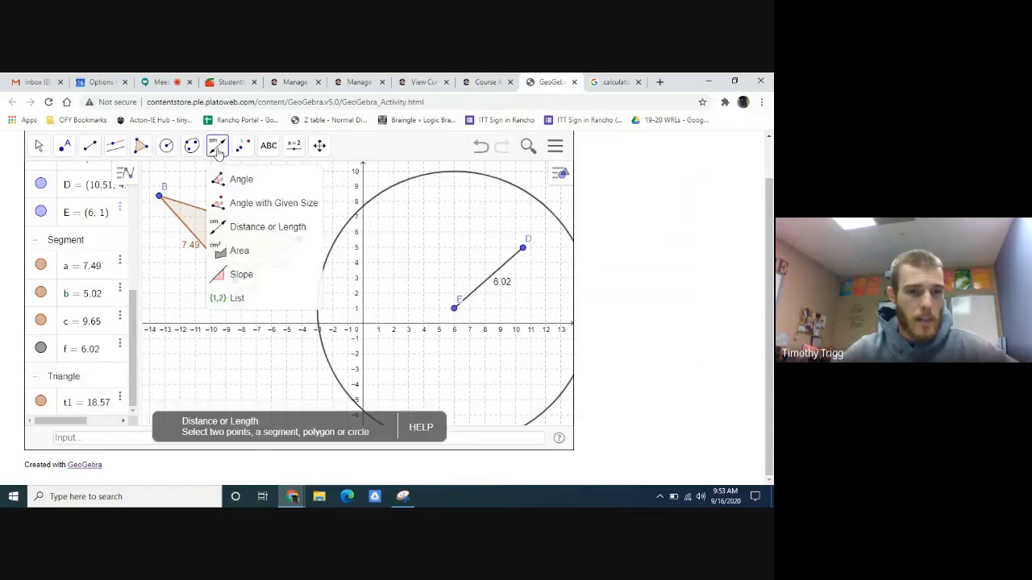
pyautogui.click(254, 209)
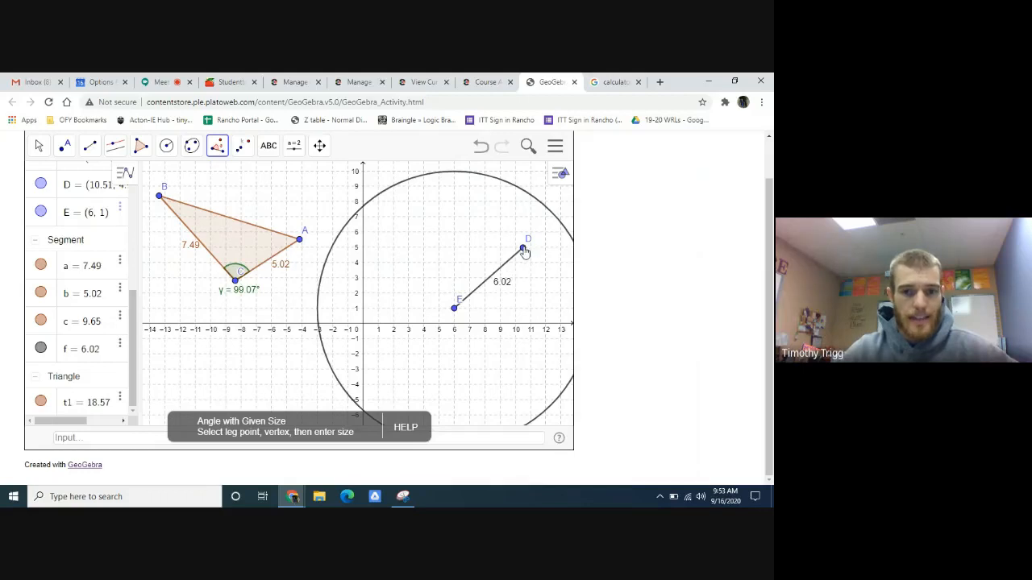
pyautogui.click(524, 249)
pyautogui.click(455, 309)
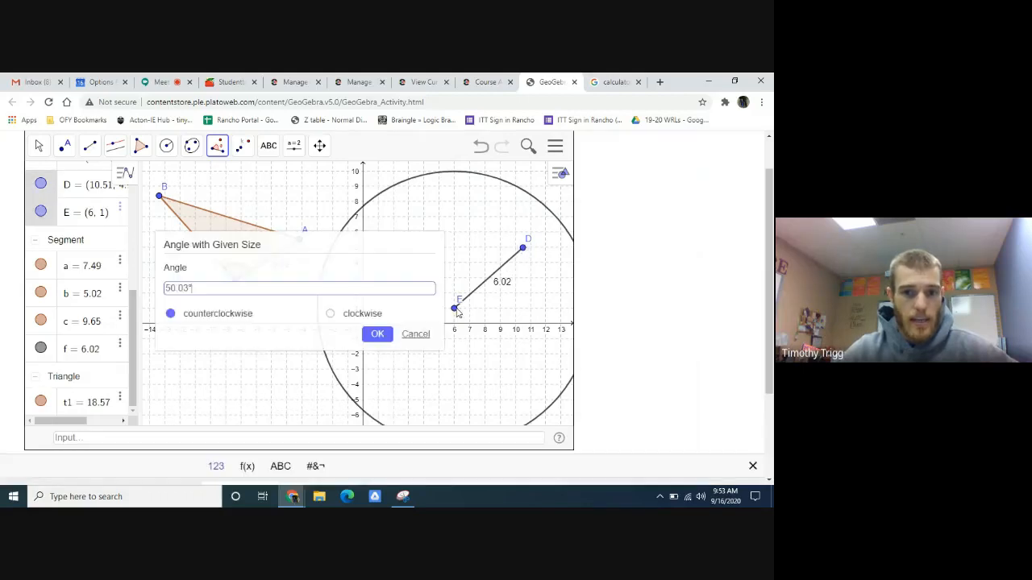
pyautogui.moveTo(297, 243); pyautogui.dragTo(514, 185)
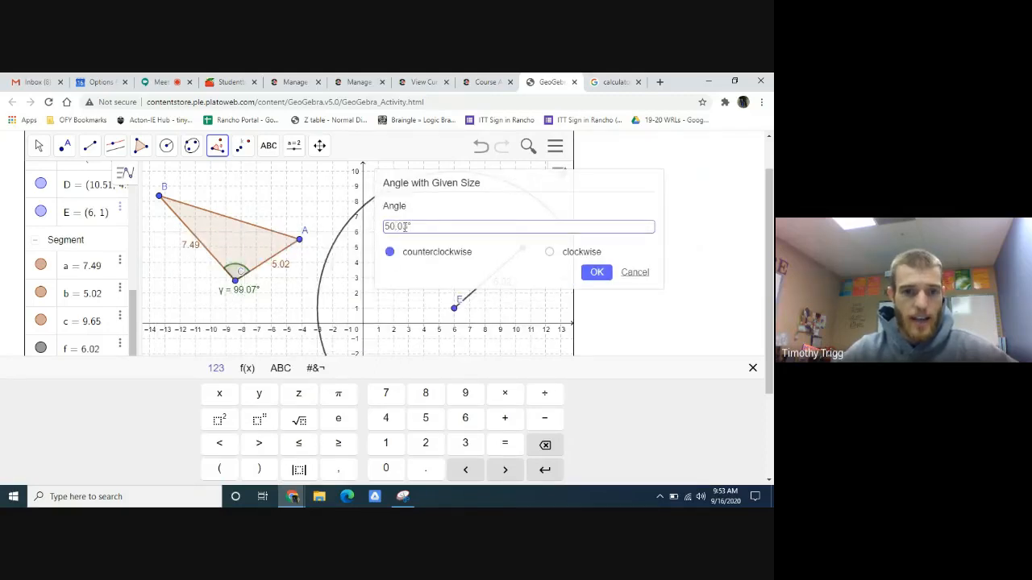
pyautogui.press('BackSpace')
pyautogui.press('BackSpace')
pyautogui.press('BackSpace')
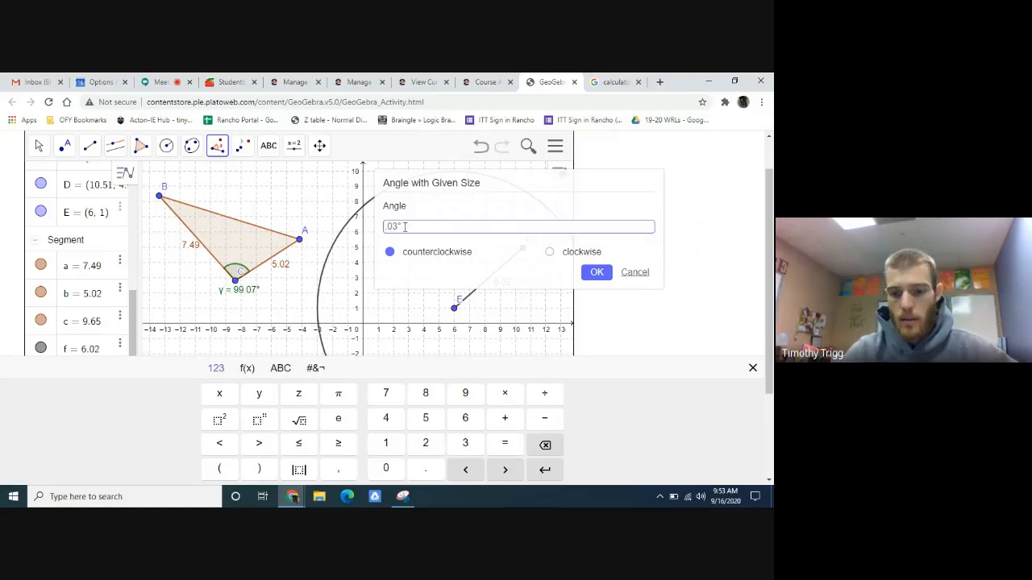
pyautogui.write('99.')
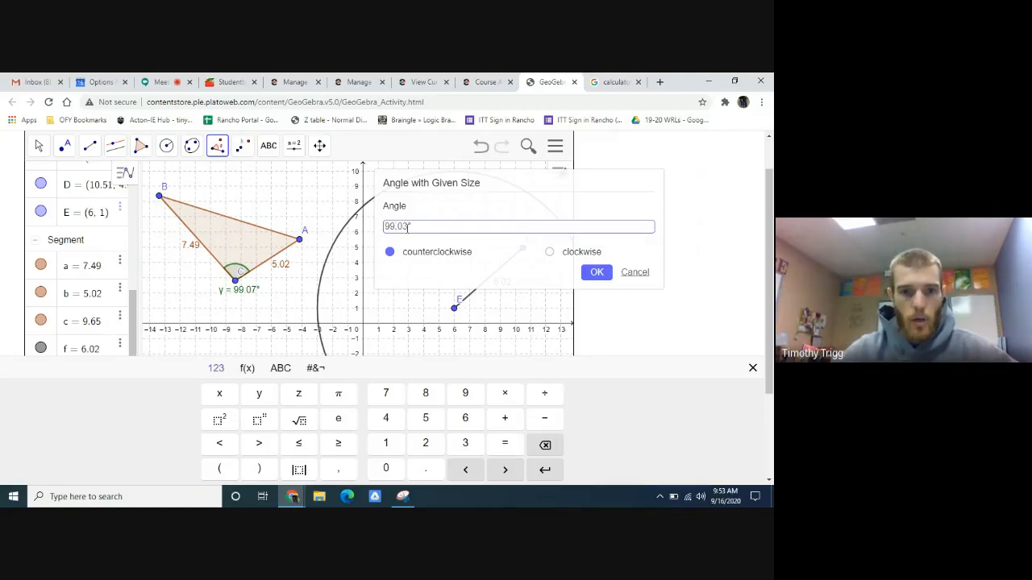
pyautogui.press('BackSpace')
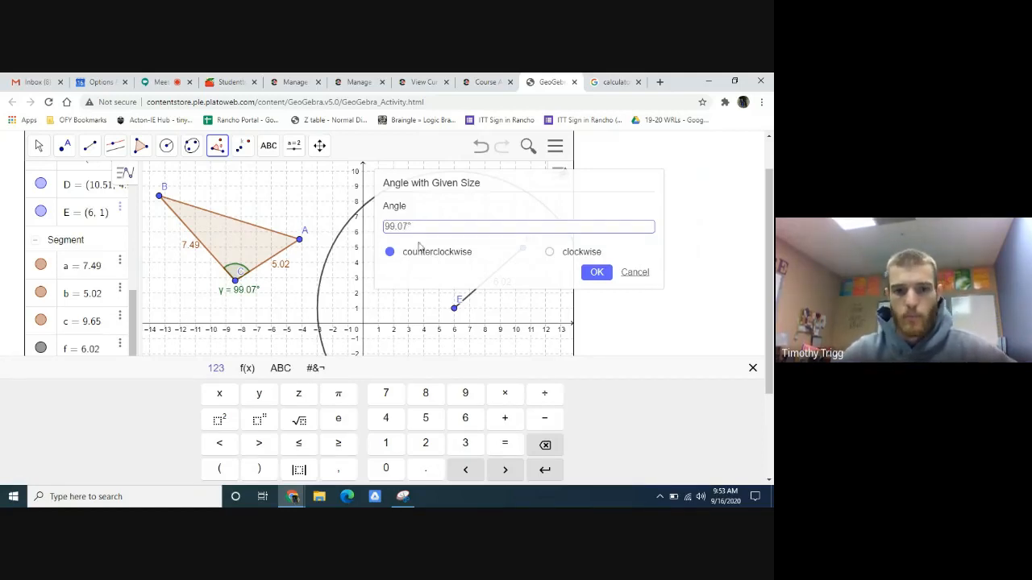
pyautogui.click(596, 272)
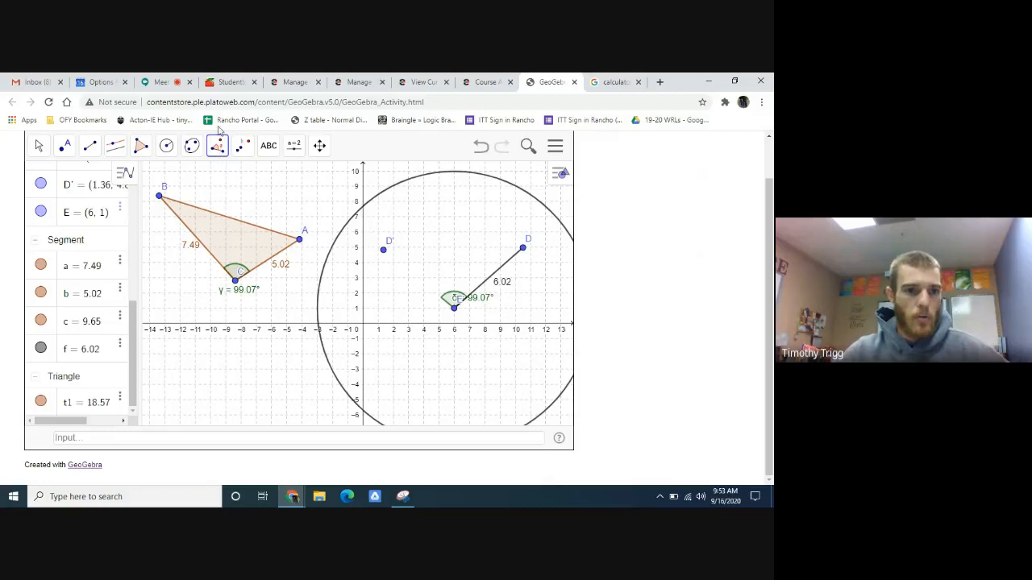
# - Draw a ray starting at the circle's center E and passing through point D'
pyautogui.click(91, 153)
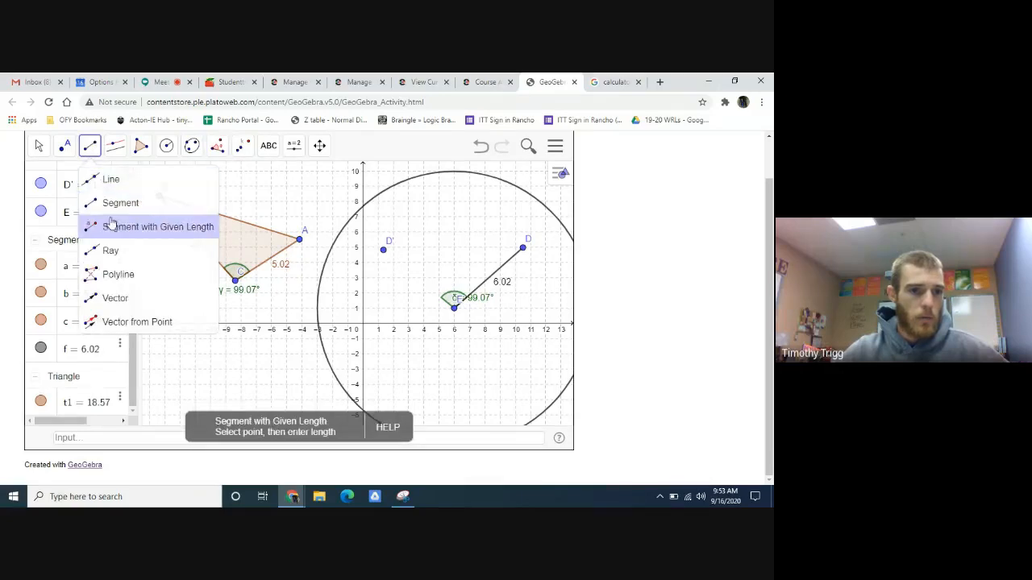
pyautogui.click(113, 252)
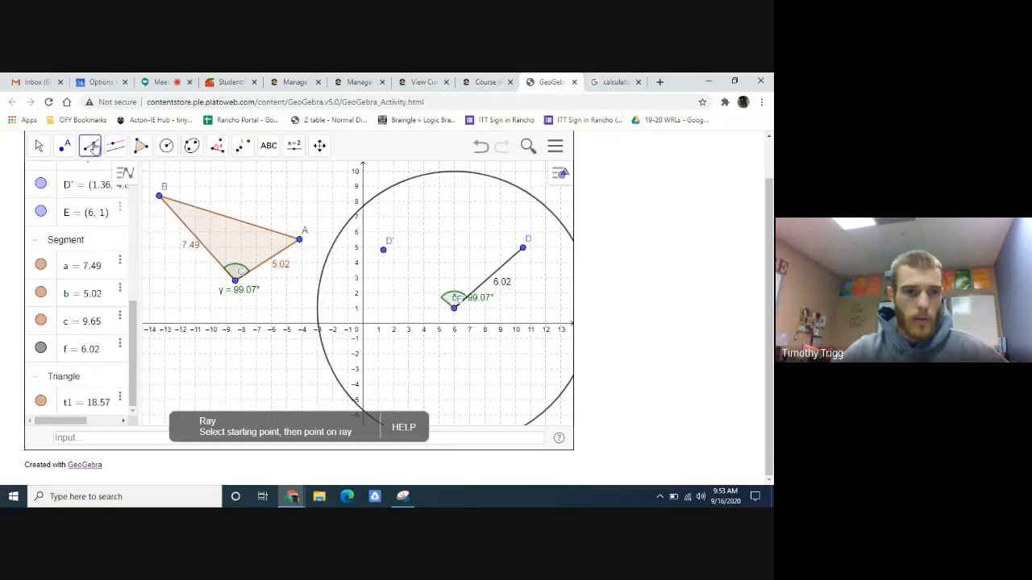
pyautogui.click(91, 146)
pyautogui.click(116, 254)
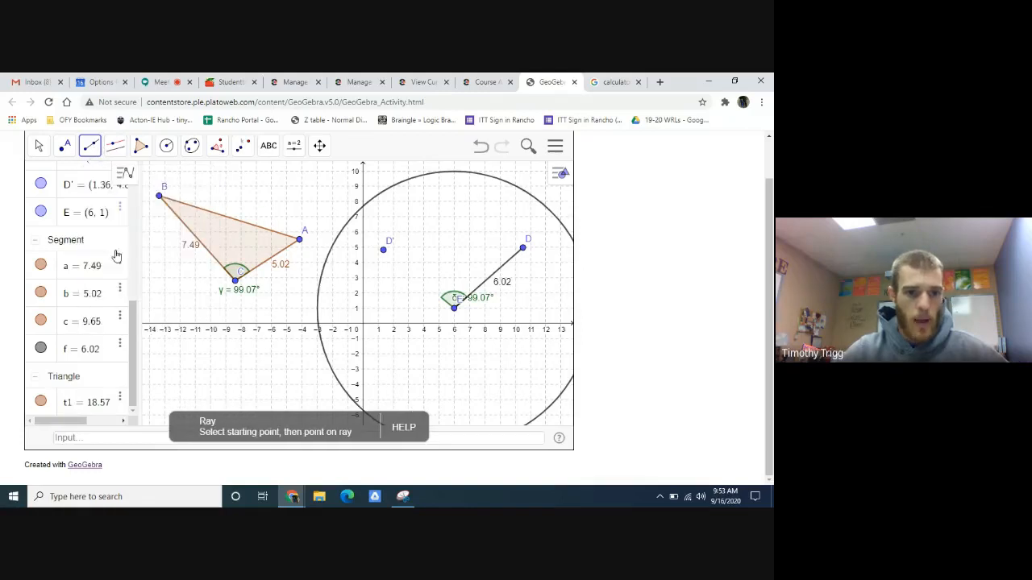
pyautogui.click(454, 309)
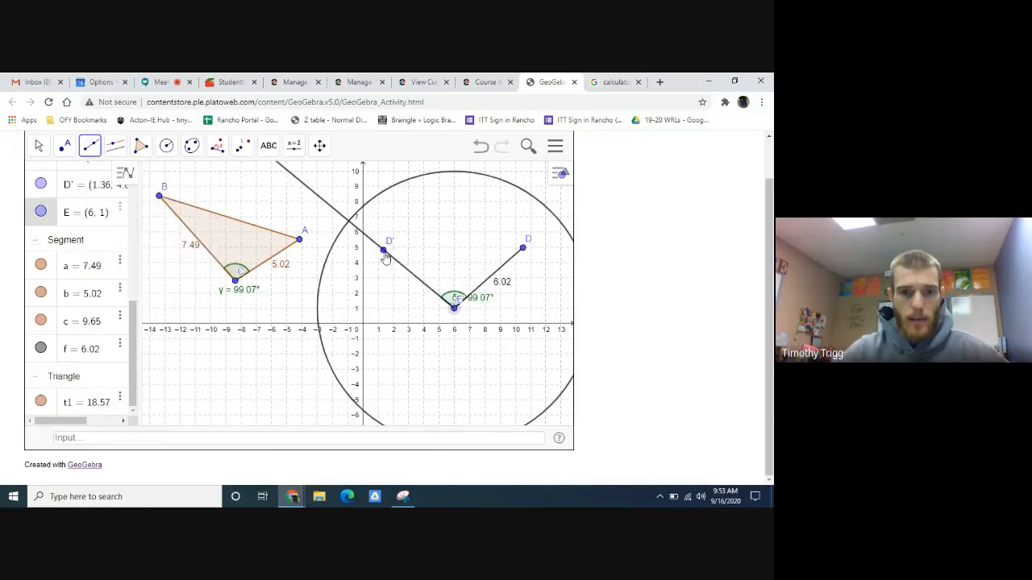
pyautogui.click(385, 253)
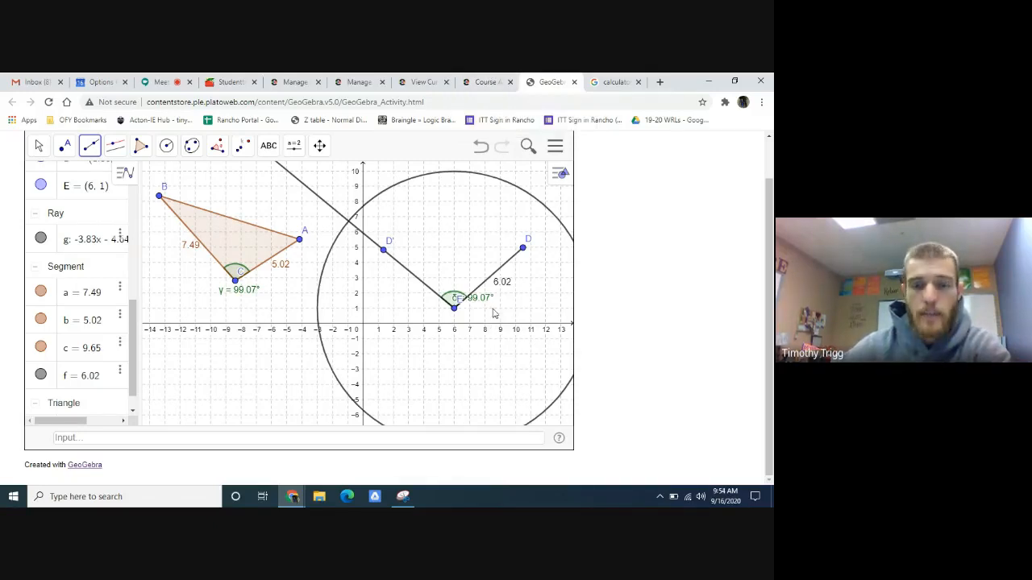
# - Check the intersection instruction in Edmentum and place point F in GeoGebra where the ray from E crosses the circle
pyautogui.click(493, 84)
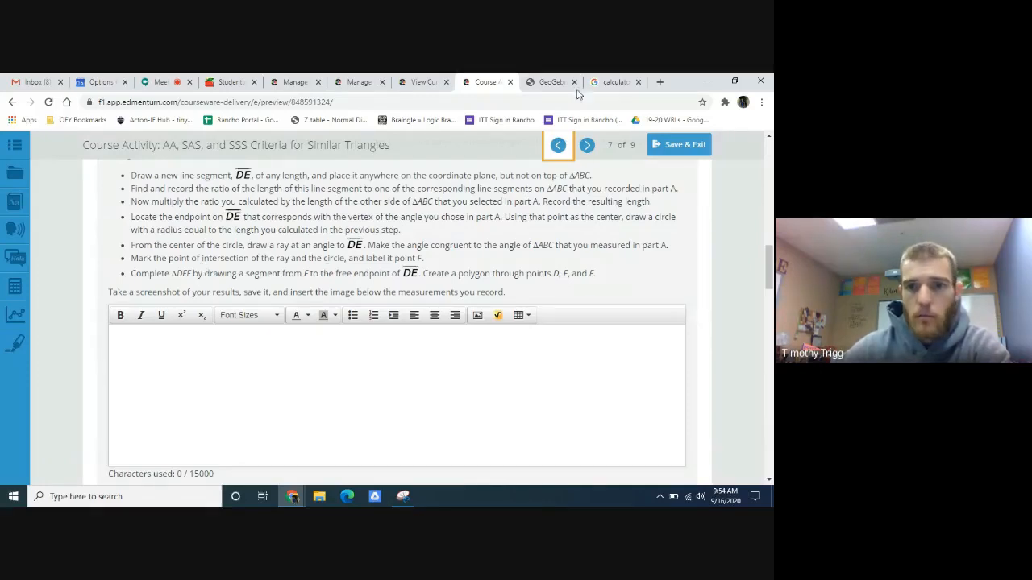
pyautogui.click(550, 81)
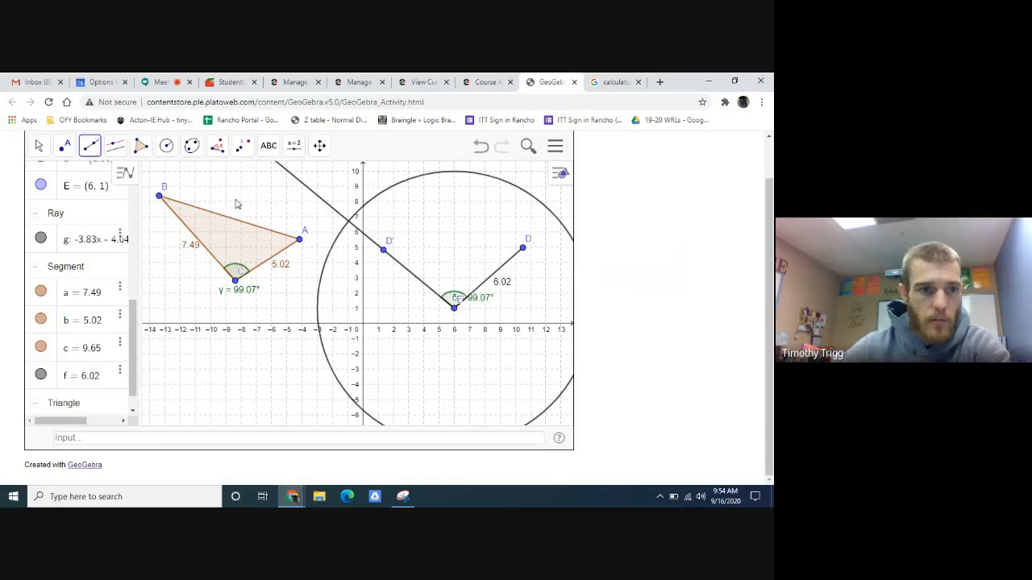
pyautogui.click(65, 153)
pyautogui.click(89, 181)
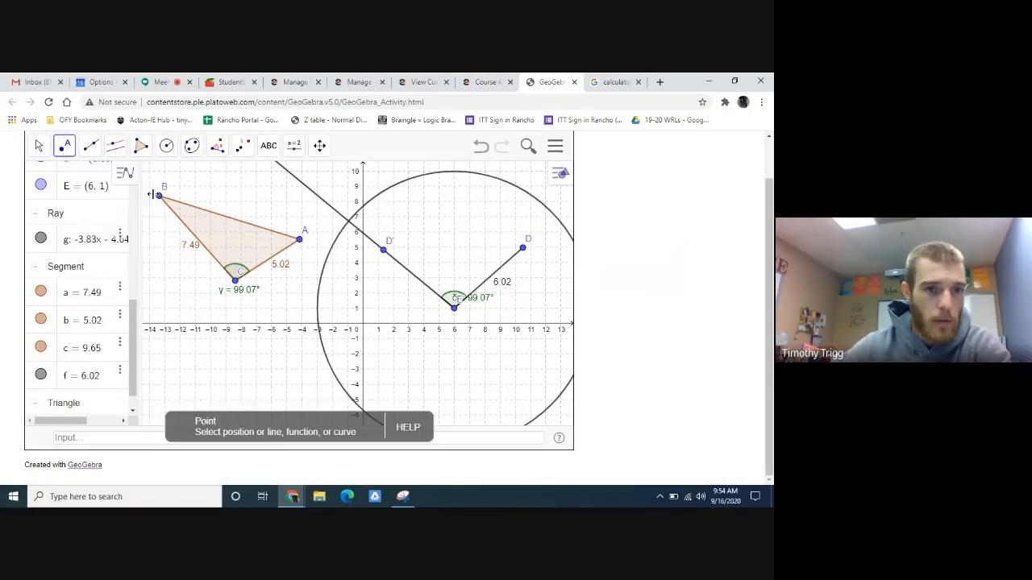
pyautogui.click(348, 221)
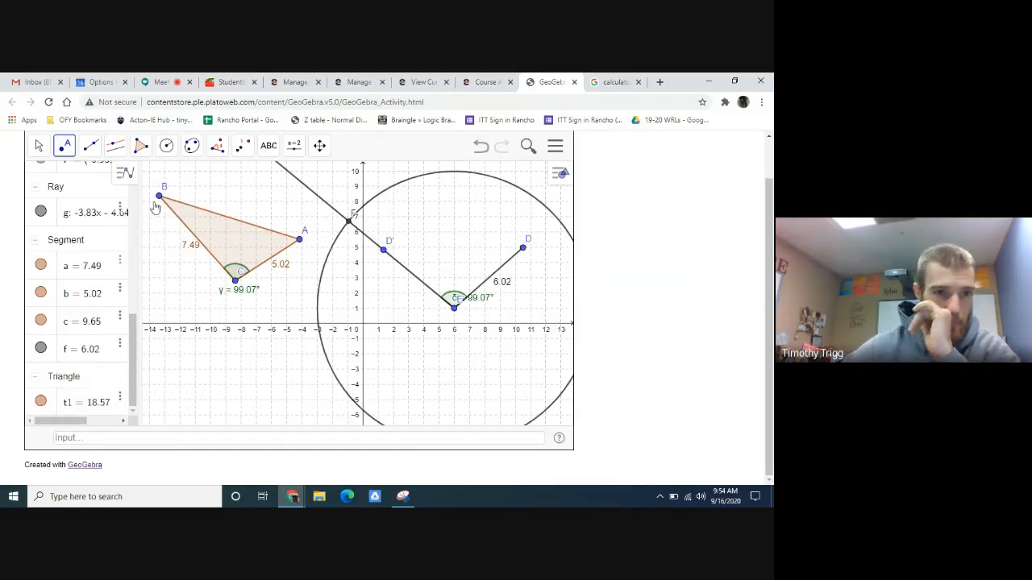
# - Create triangle DEF as a polygon through points D, E and F, closing it at D
pyautogui.click(140, 146)
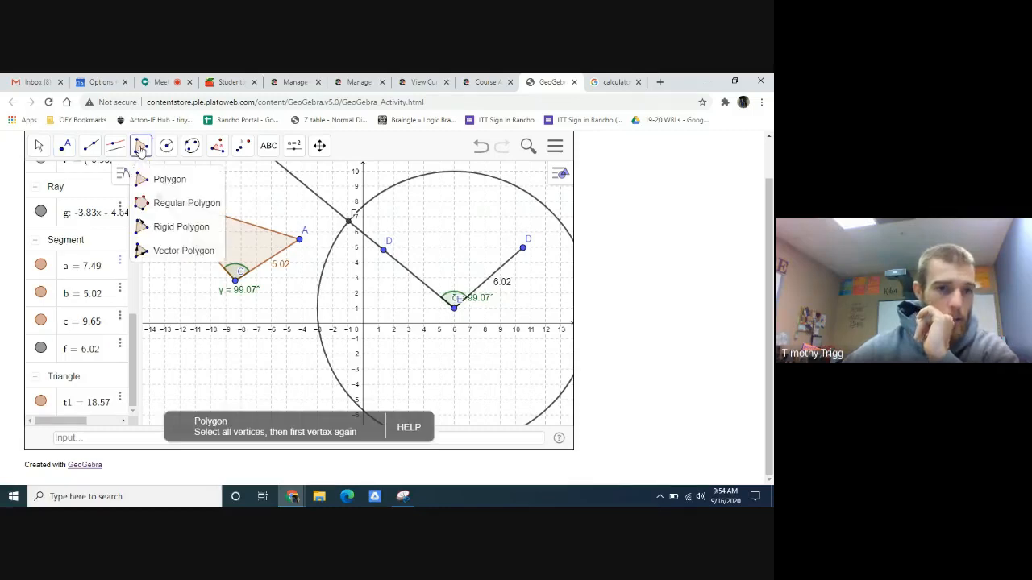
pyautogui.click(163, 183)
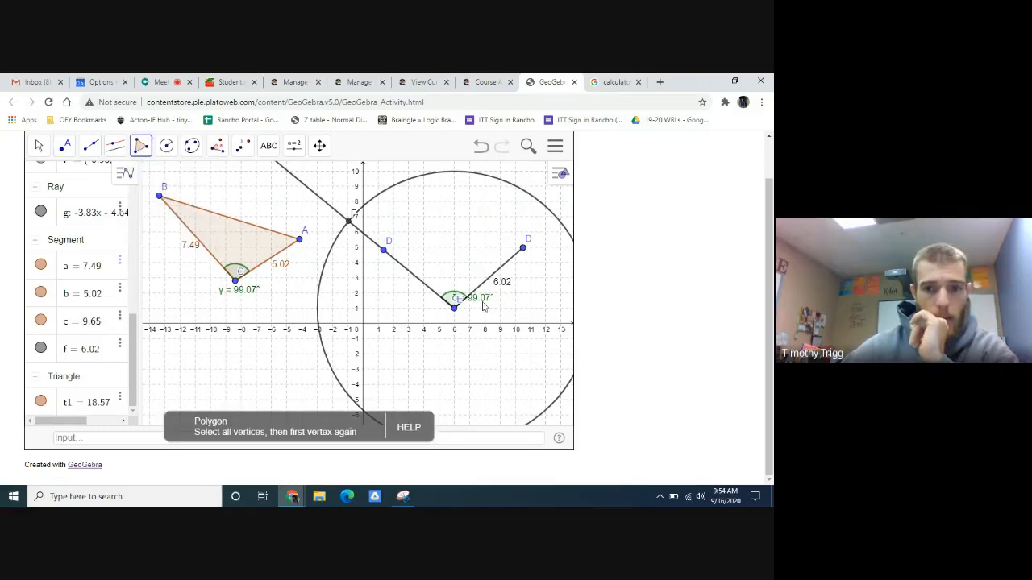
pyautogui.click(523, 249)
pyautogui.click(454, 307)
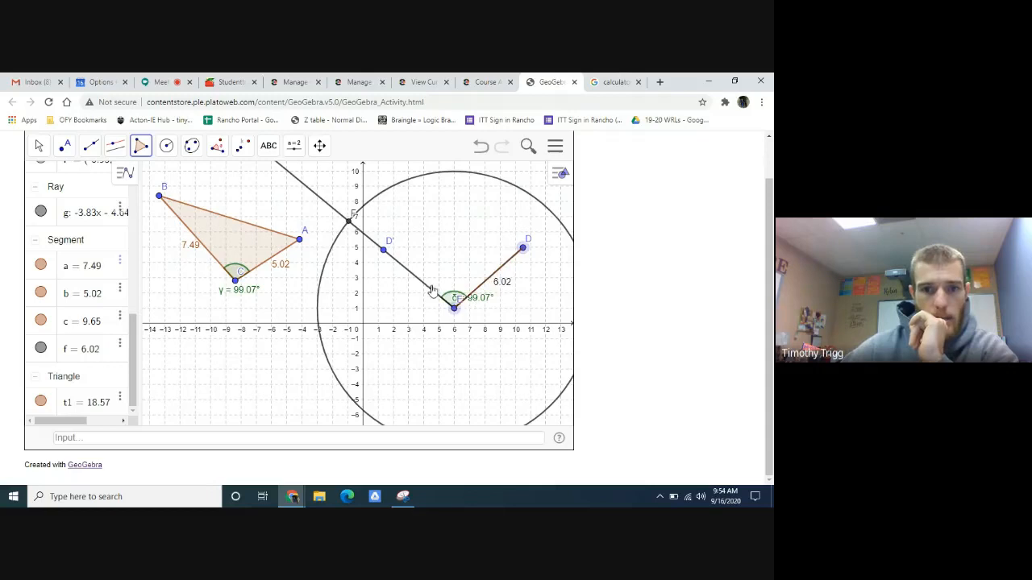
pyautogui.click(383, 249)
pyautogui.click(353, 222)
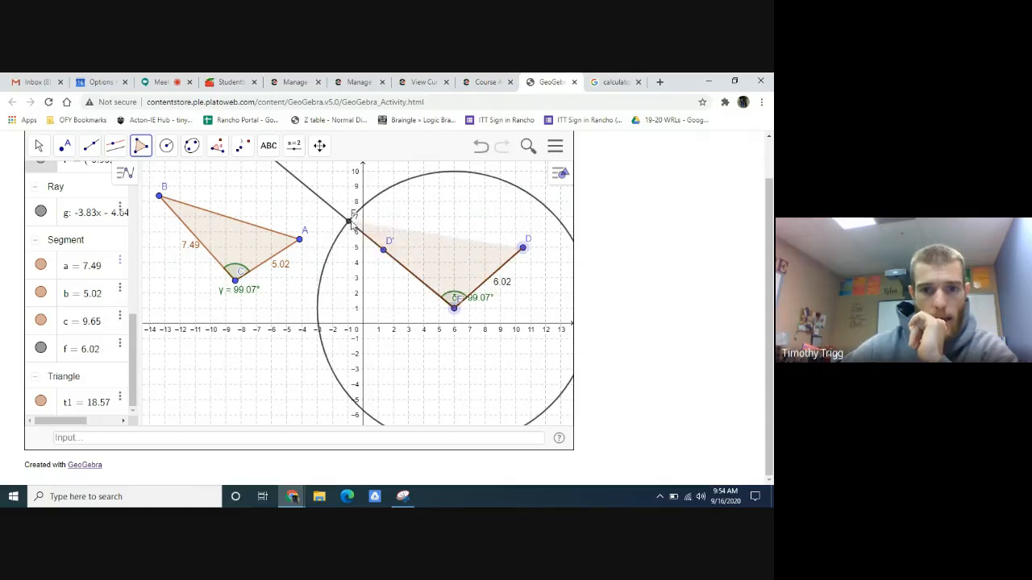
pyautogui.click(523, 248)
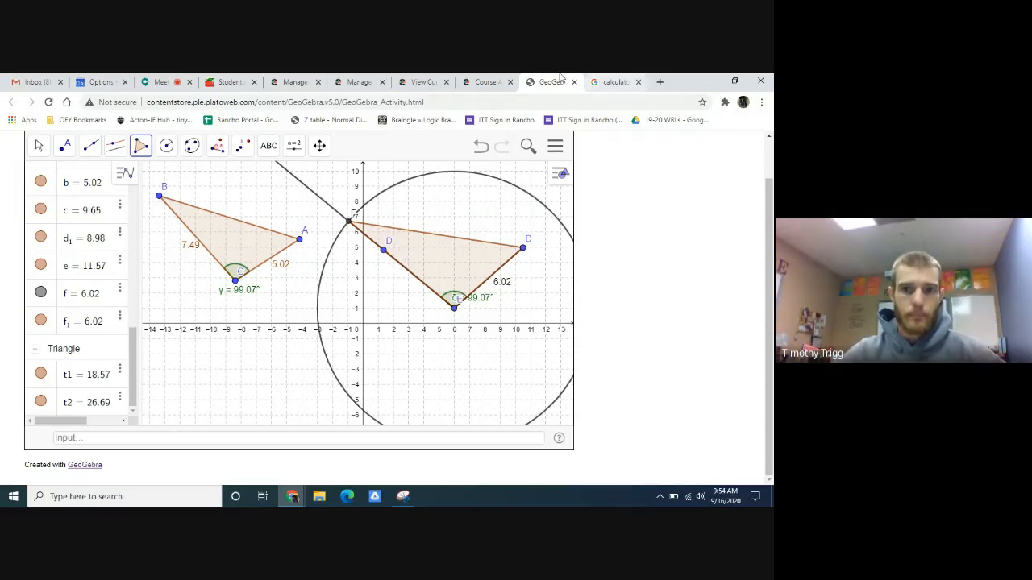
# - Check the screenshot instruction for Part B against the GeoGebra construction and read the Part C angle-measurement instructions in Edmentum
pyautogui.click(486, 82)
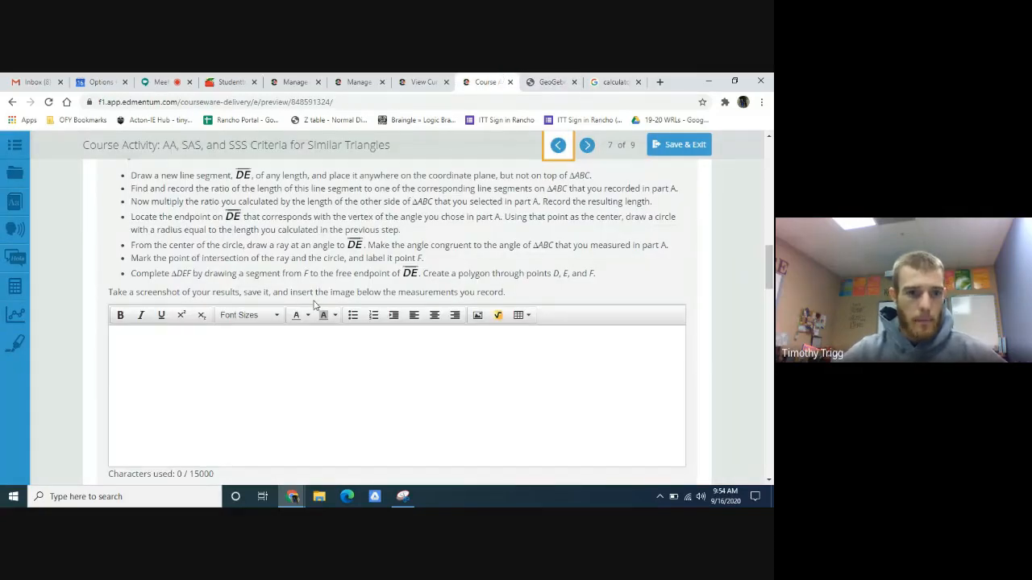
pyautogui.click(553, 81)
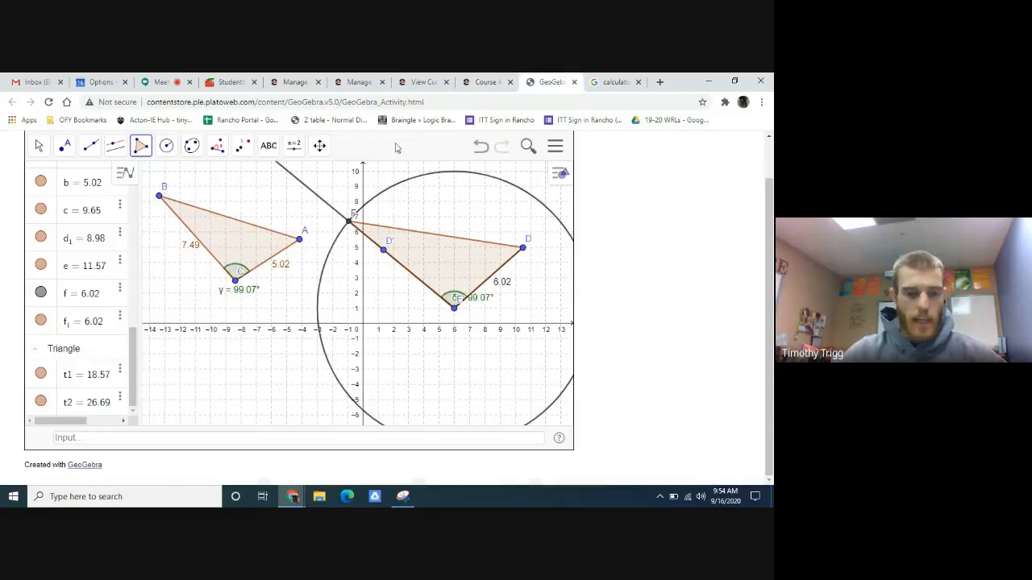
pyautogui.click(486, 81)
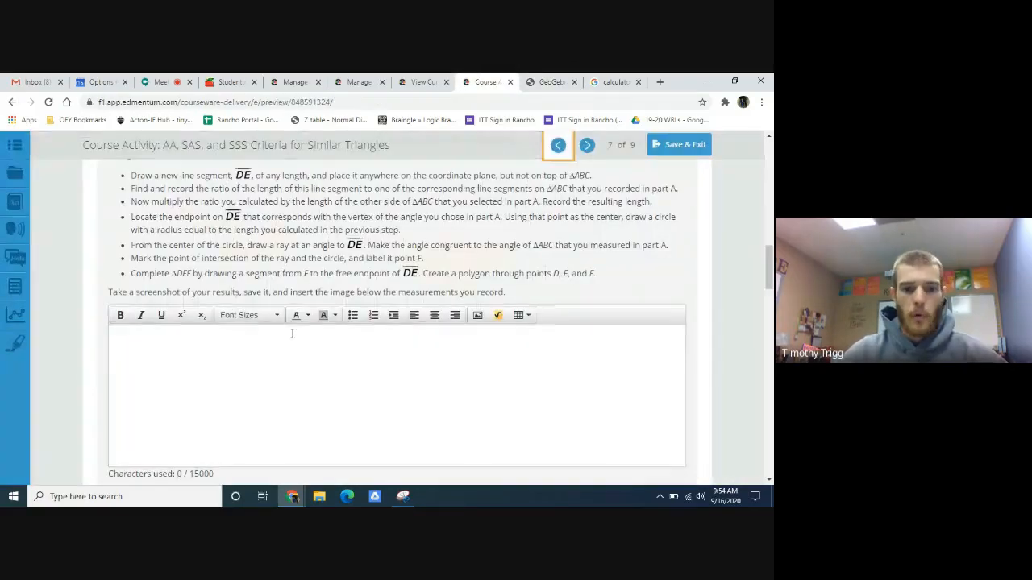
pyautogui.hotkey('ctrl', 'v')
pyautogui.scroll(-8, 403, 338)
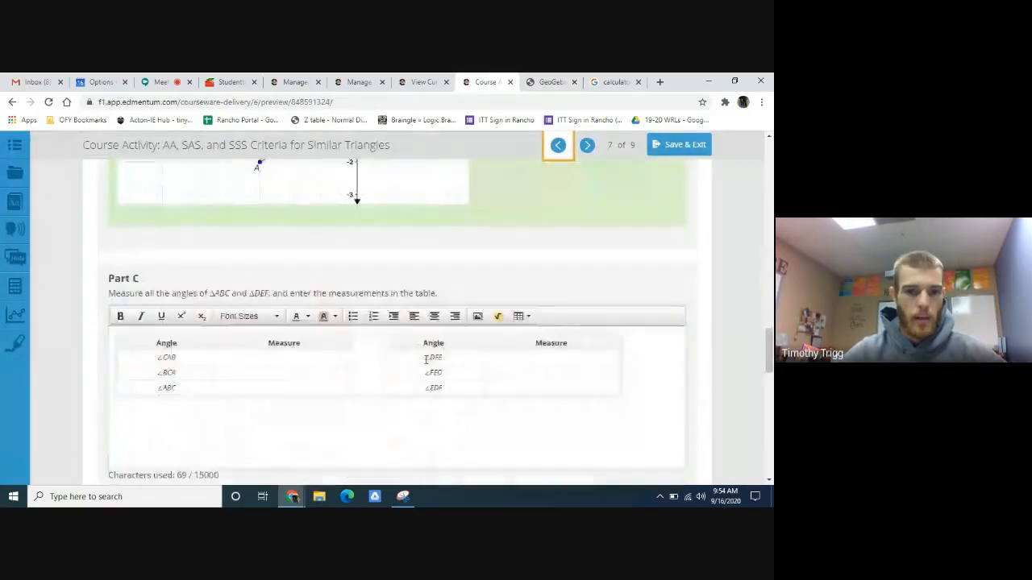
pyautogui.scroll(-1, 425, 361)
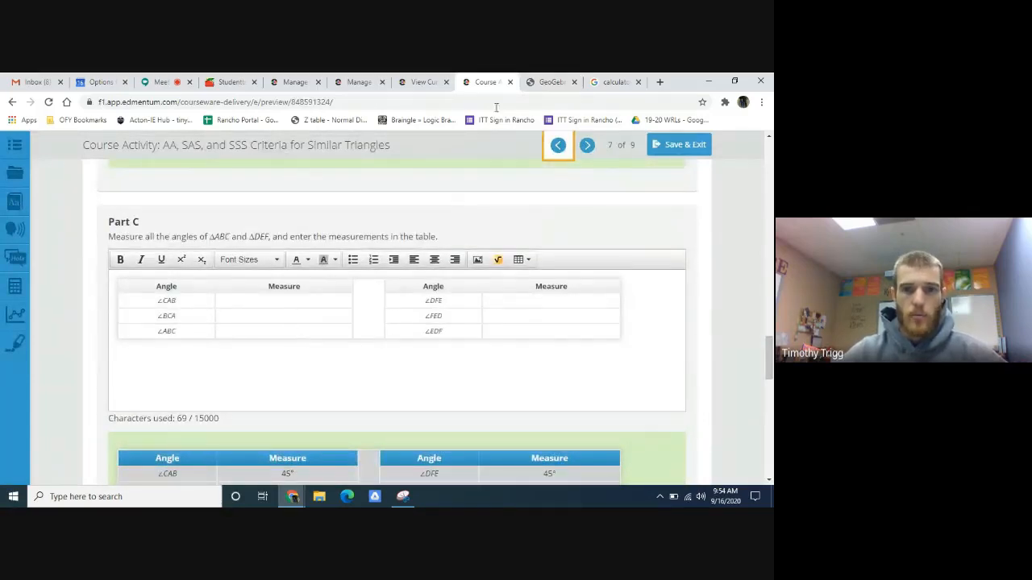
# - Switch to GeoGebra and measure the angles at vertices B and A of triangle ABC with the Angle tool
pyautogui.click(551, 81)
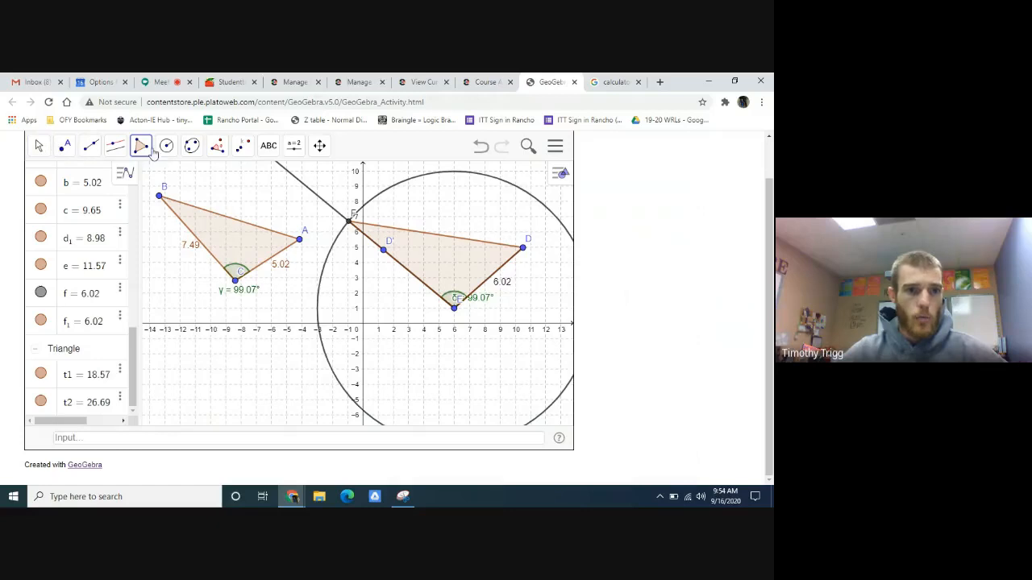
pyautogui.click(219, 146)
pyautogui.click(234, 179)
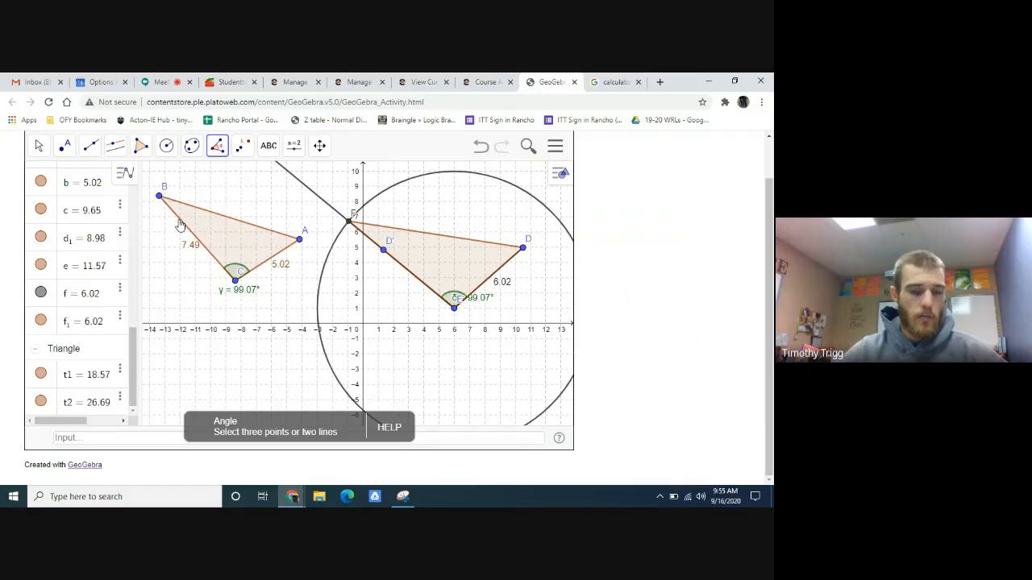
pyautogui.click(182, 226)
pyautogui.click(189, 205)
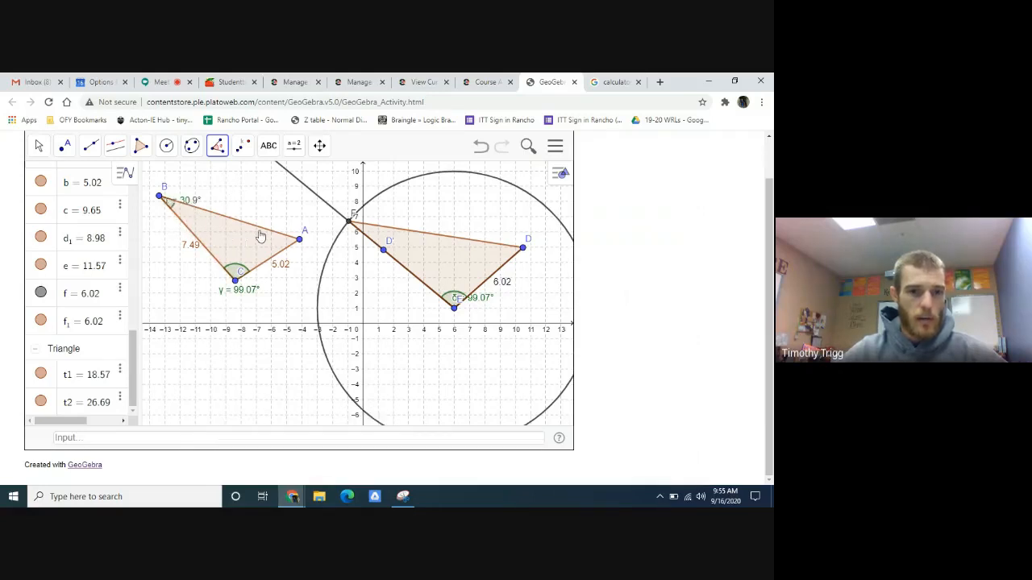
pyautogui.click(262, 230)
pyautogui.click(268, 260)
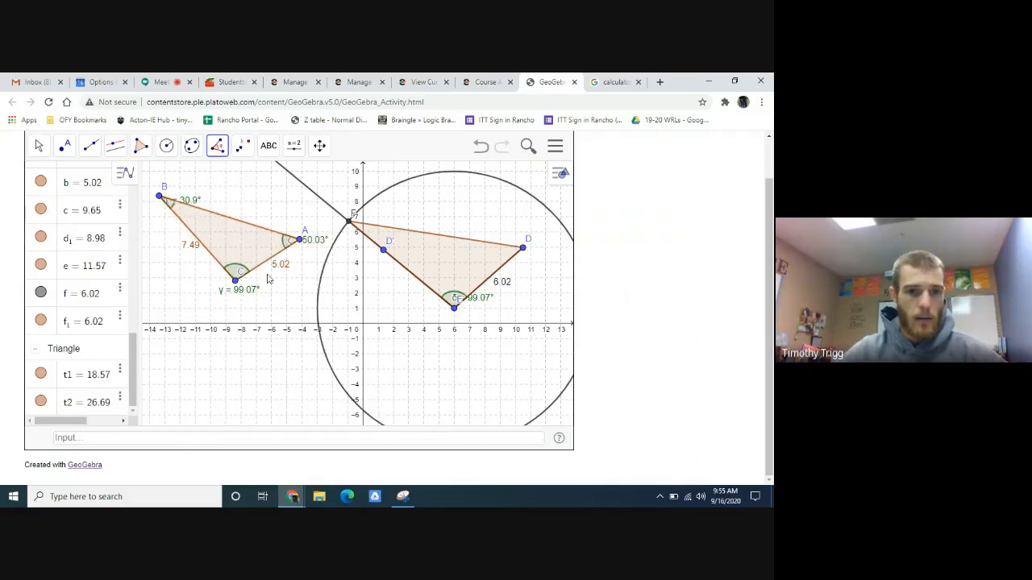
# - Measure the angles at vertices F and D of triangle DEF, using the sides that meet at each vertex
pyautogui.click(409, 275)
pyautogui.click(399, 232)
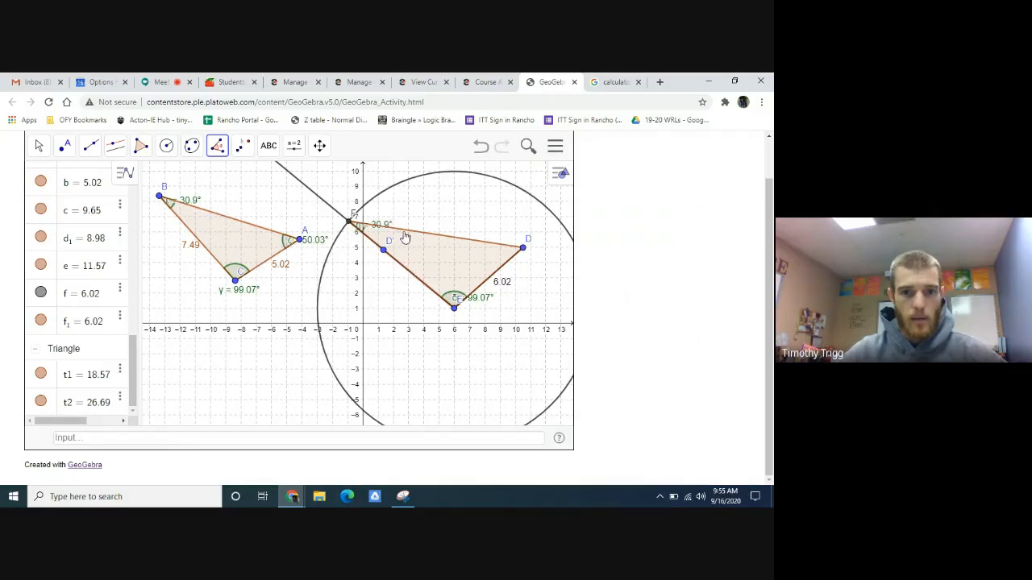
pyautogui.click(481, 245)
pyautogui.click(505, 263)
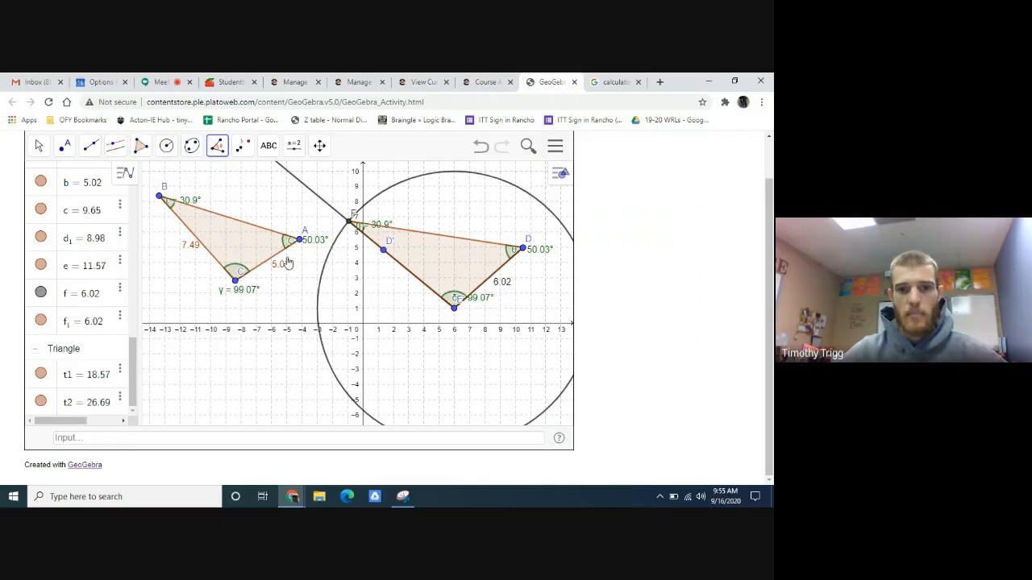
# - Return to Edmentum and review the Part C angle table and the Part D and Part E questions about triangles ABC and DEF
pyautogui.click(486, 82)
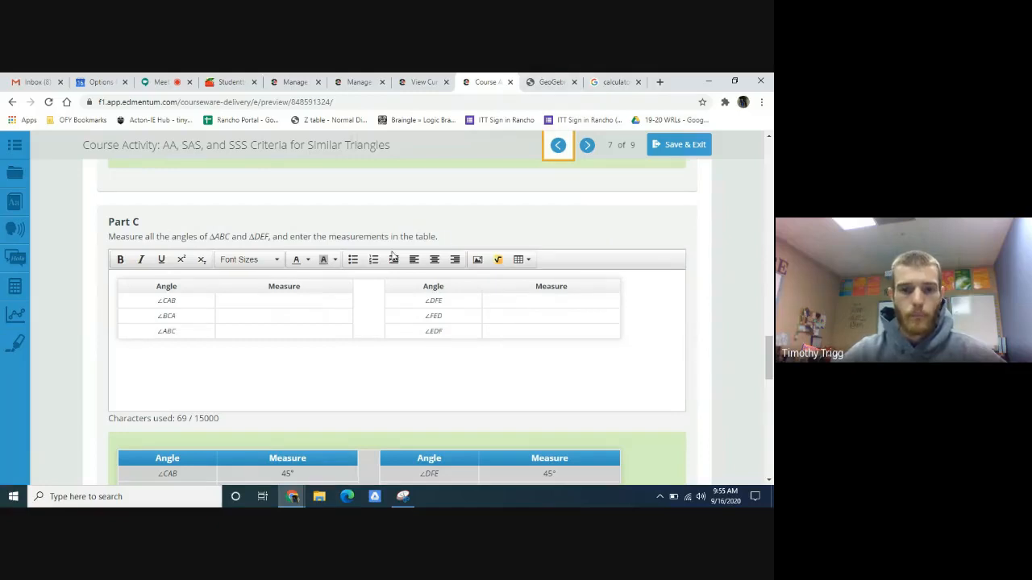
pyautogui.scroll(-5, 364, 265)
pyautogui.scroll(1, 375, 279)
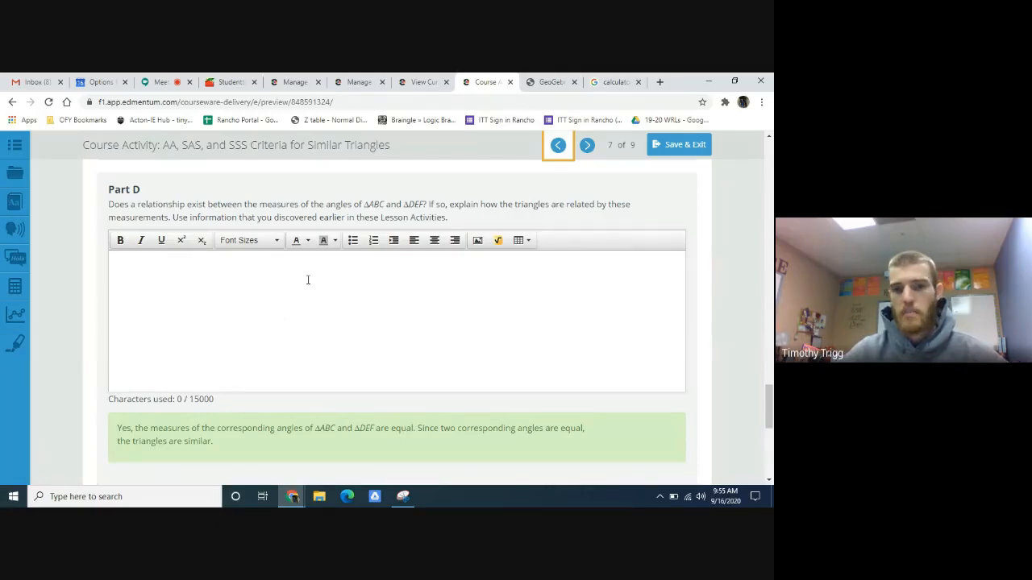
pyautogui.scroll(1, 307, 280)
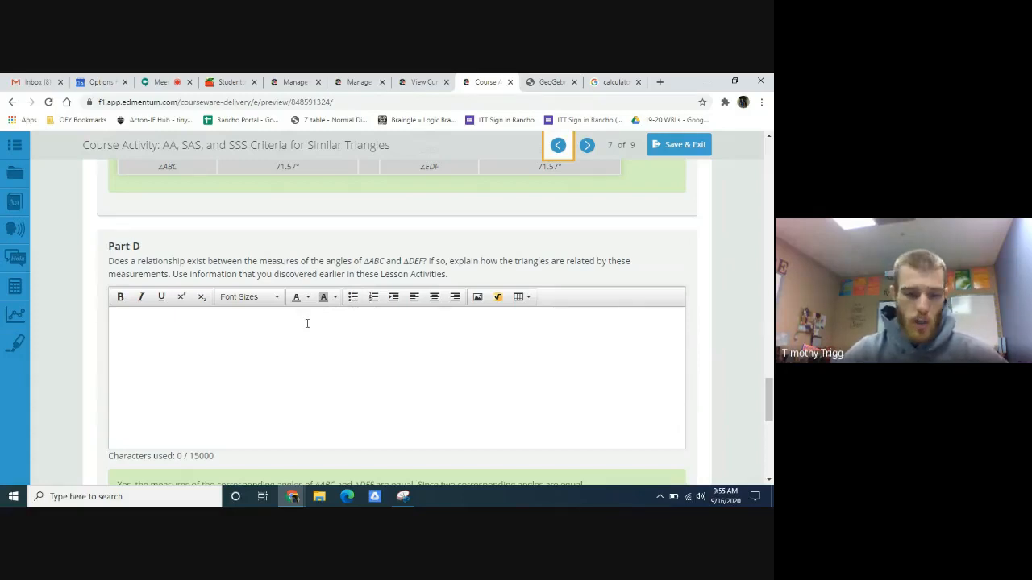
pyautogui.scroll(-4, 311, 331)
pyautogui.scroll(2, 355, 250)
pyautogui.scroll(-3, 371, 290)
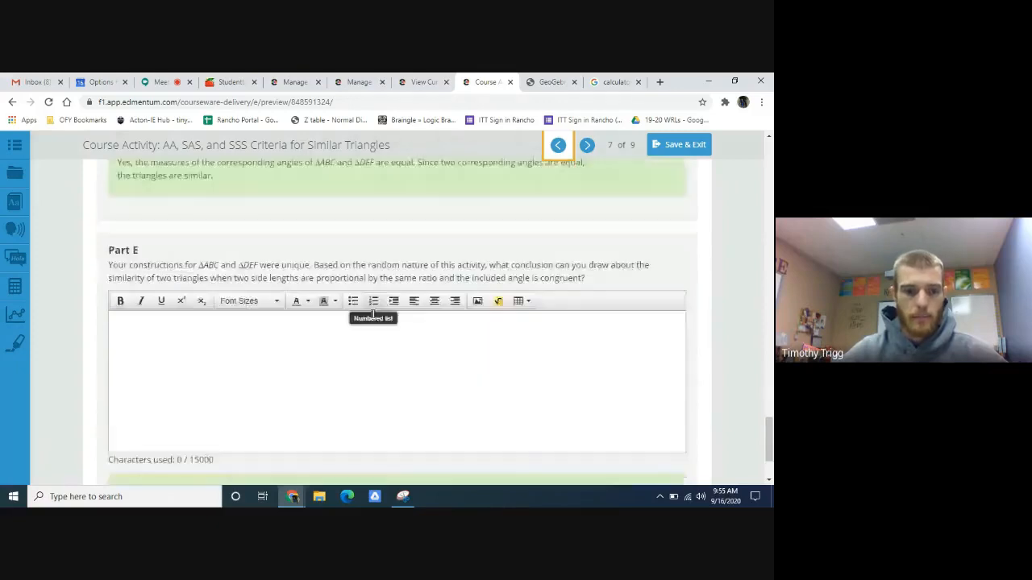
pyautogui.scroll(-1, 329, 328)
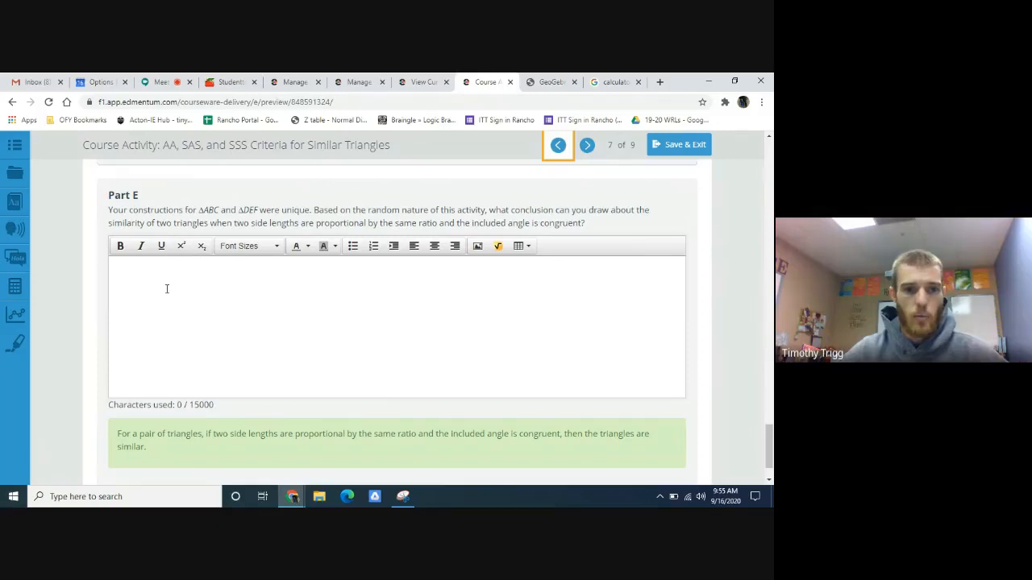
# - Answer Part E with "If two side lengths of two different triangles are proportional and the included angle is congrent, then the two triangles will be similar."
pyautogui.click(275, 275)
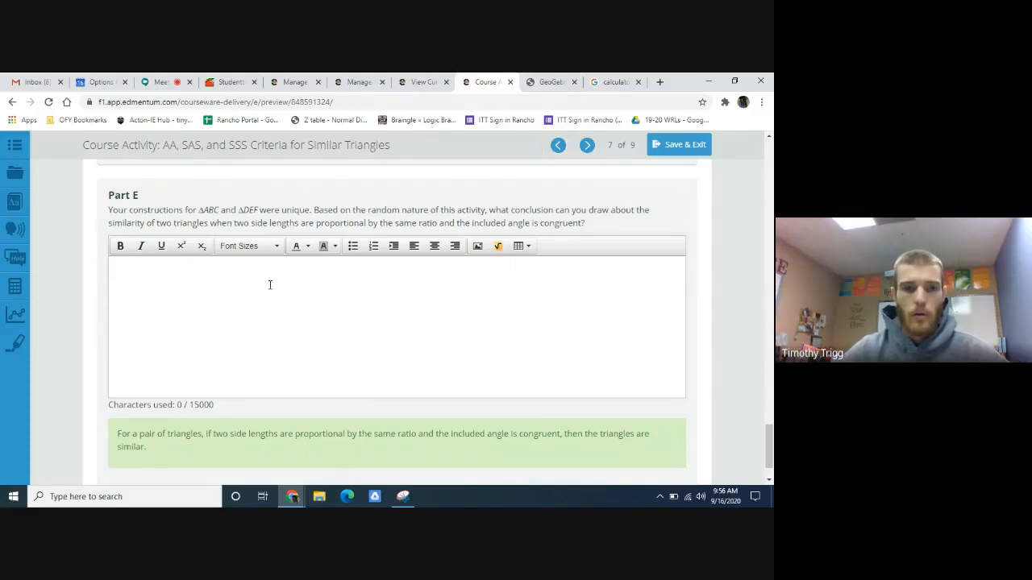
pyautogui.scroll(1, 270, 286)
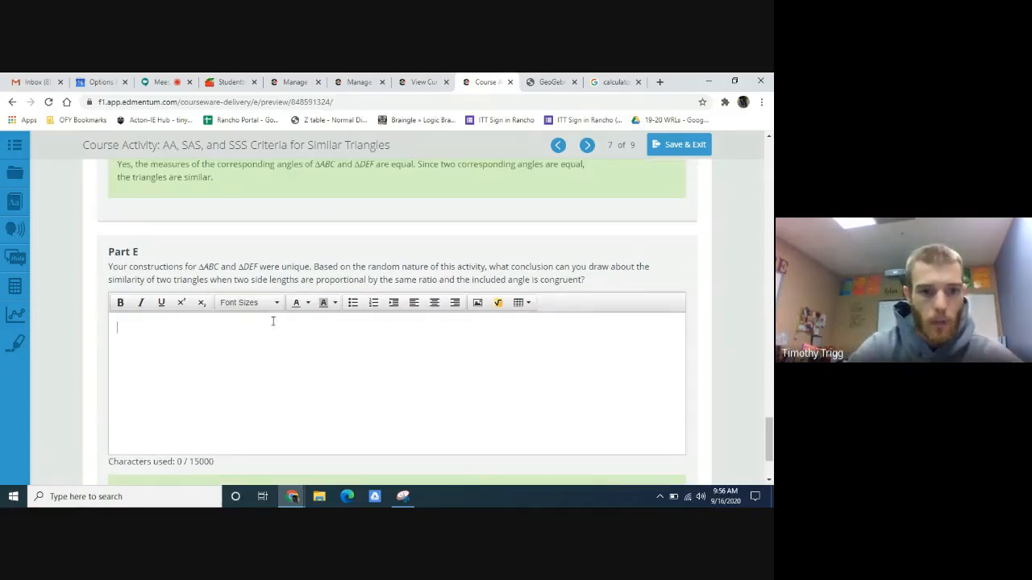
pyautogui.write('If two ')
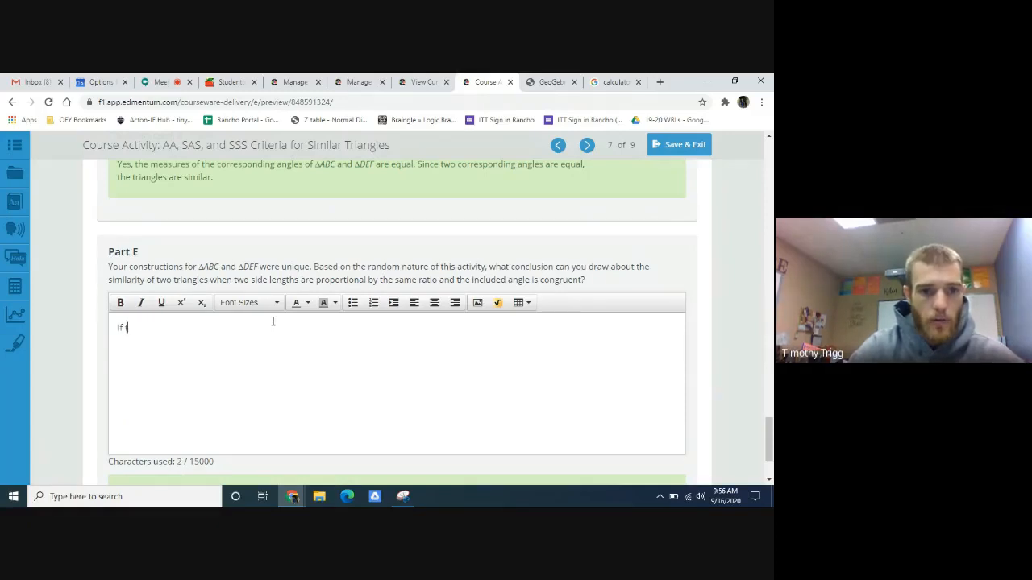
pyautogui.write('side')
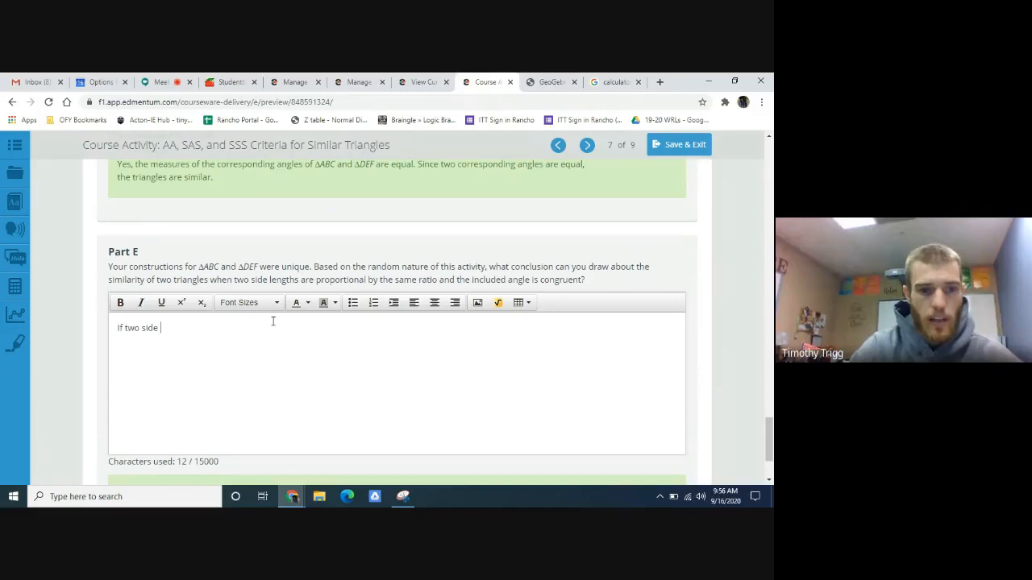
pyautogui.write('s leng')
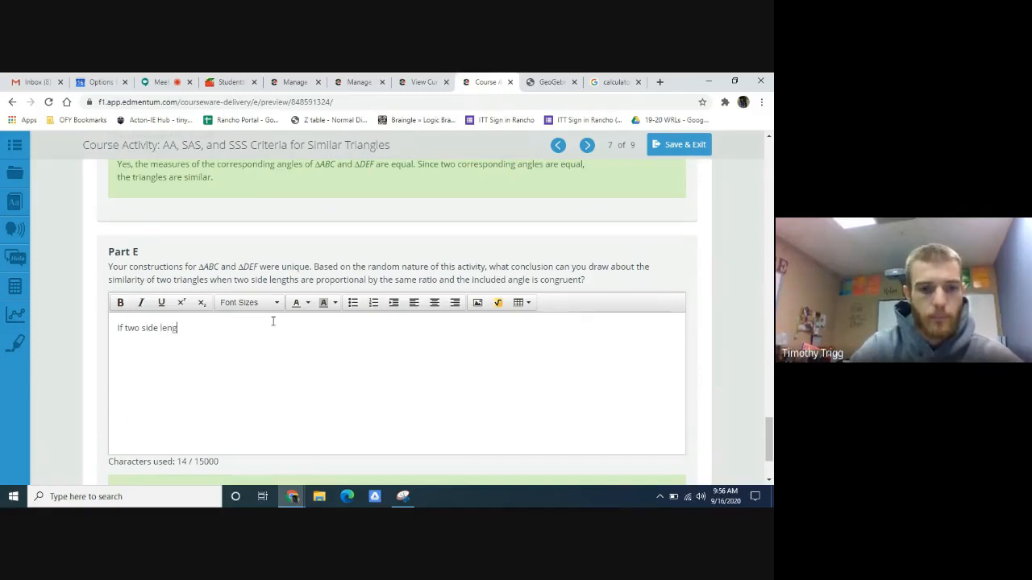
pyautogui.write('ths ')
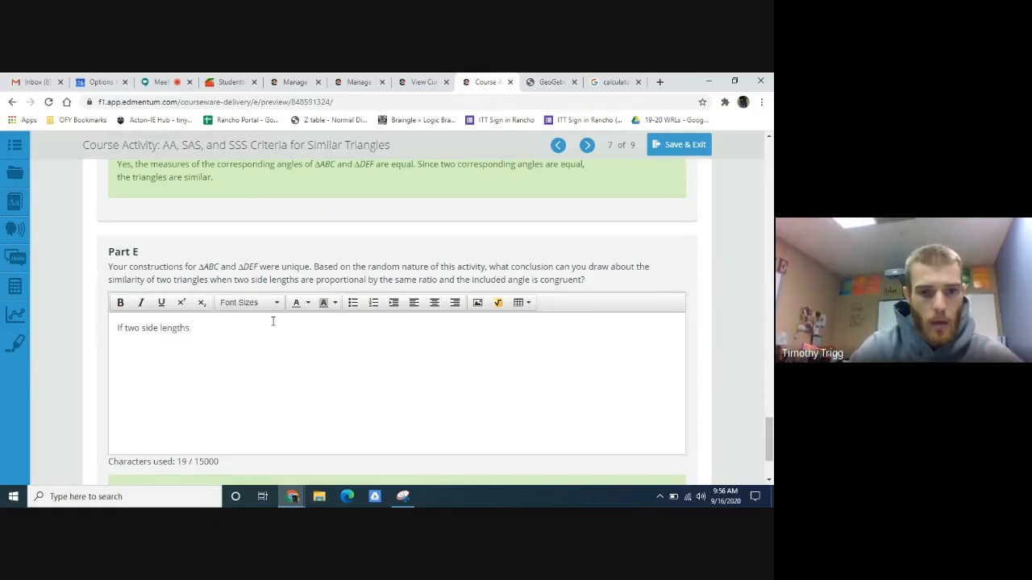
pyautogui.write('of two different tr')
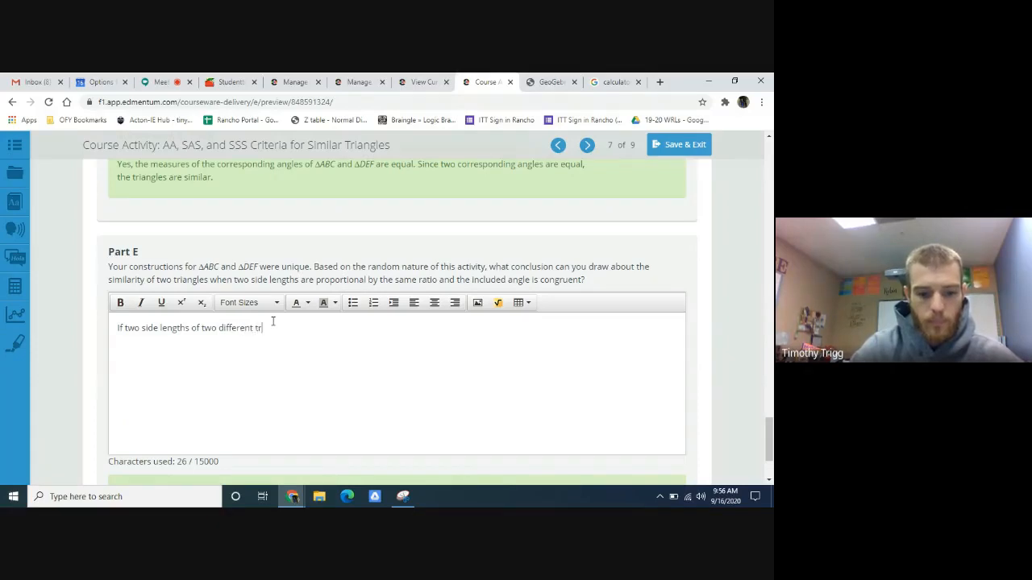
pyautogui.write('iangles are pro')
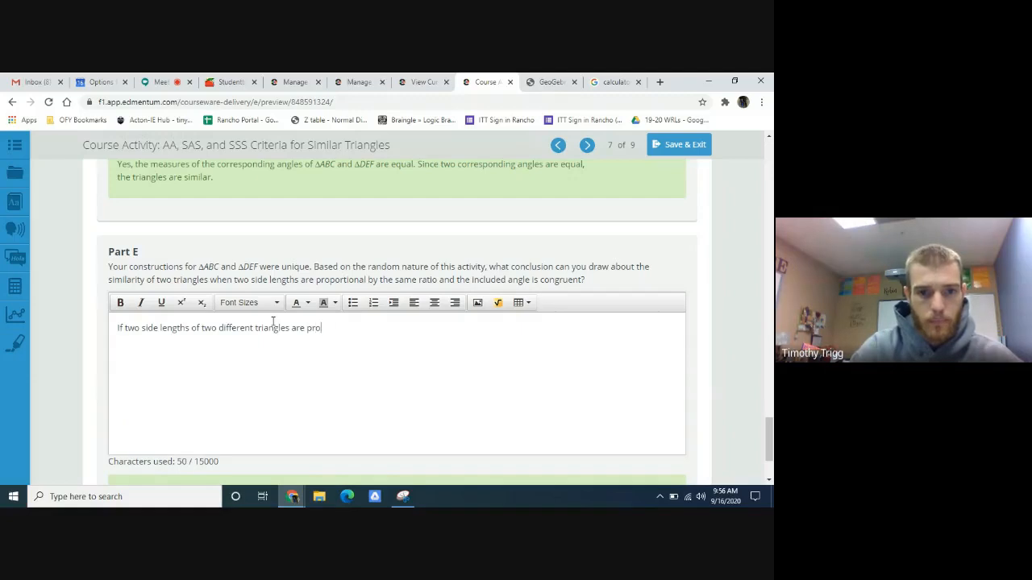
pyautogui.write('portional ')
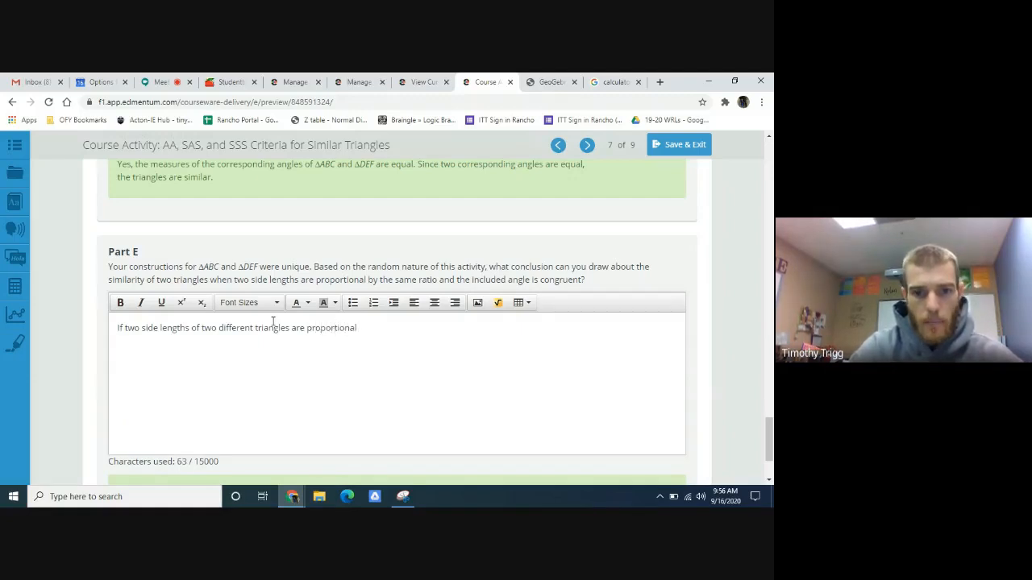
pyautogui.write('and the i')
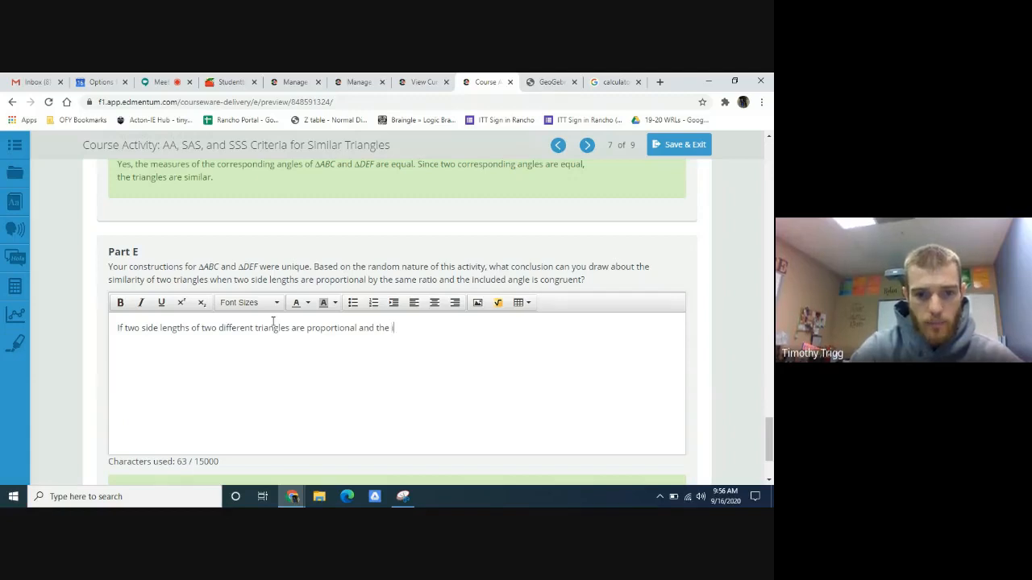
pyautogui.write('ncluded an')
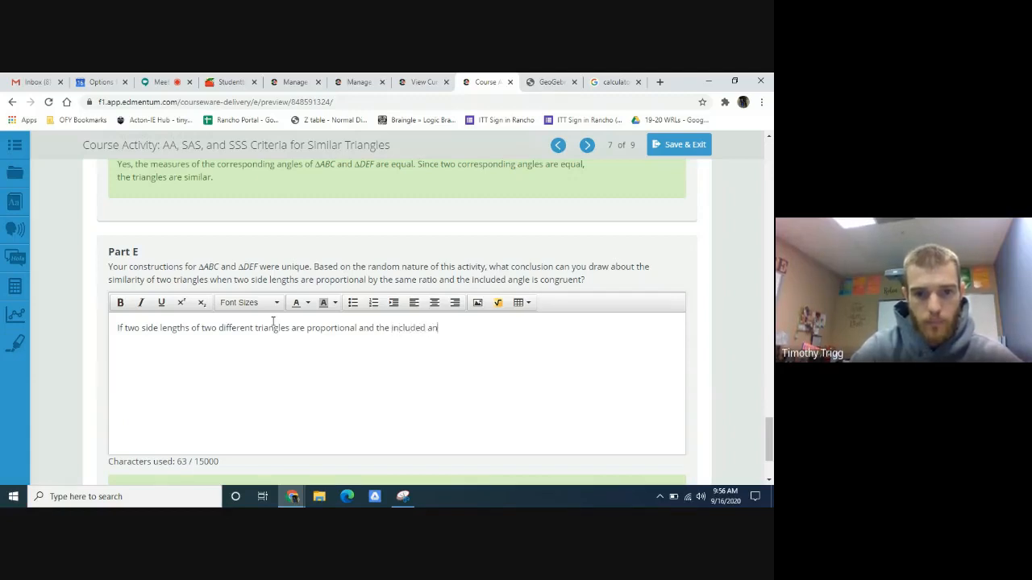
pyautogui.write('gle is congrent')
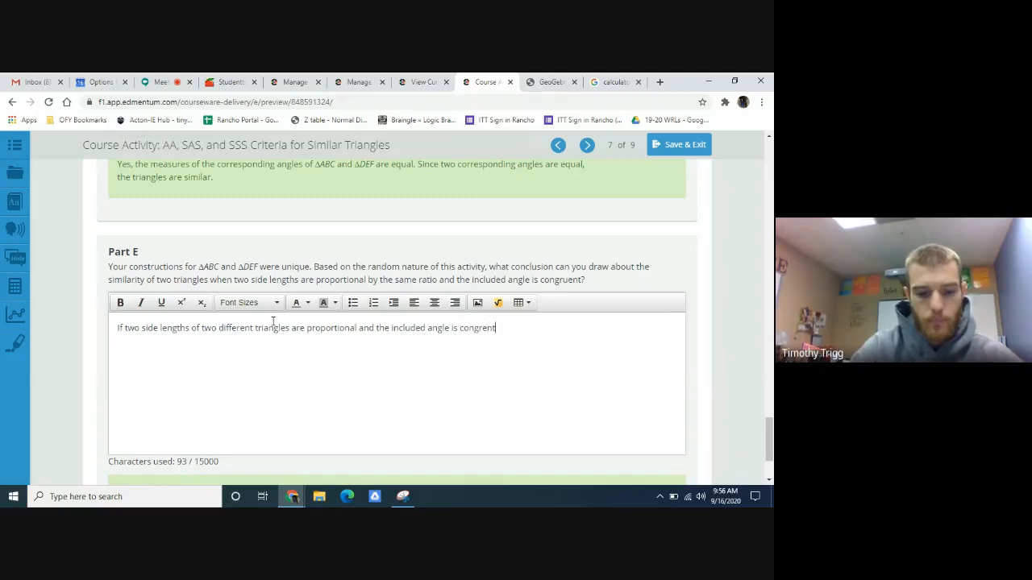
pyautogui.write(', then ')
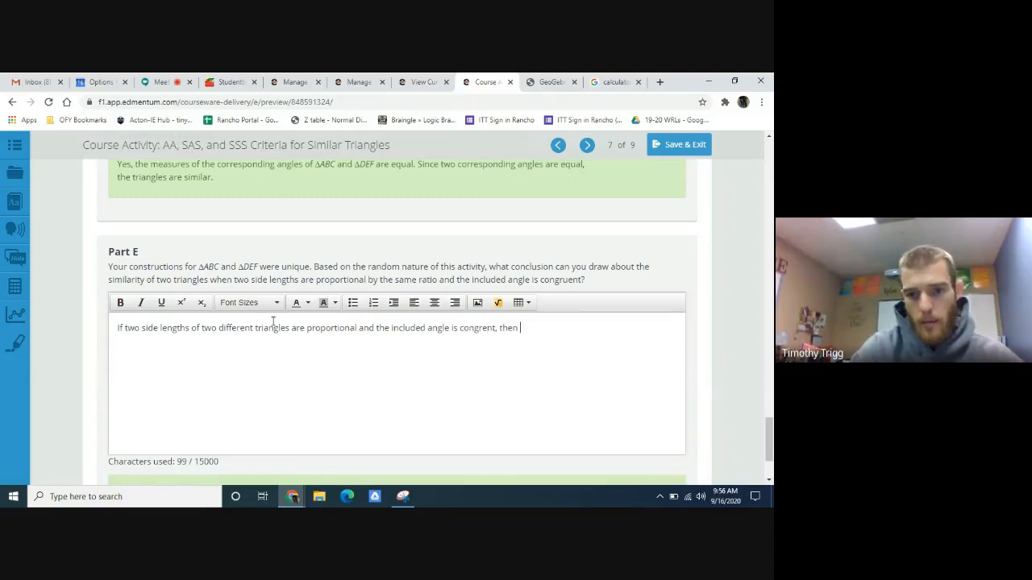
pyautogui.write('the two ')
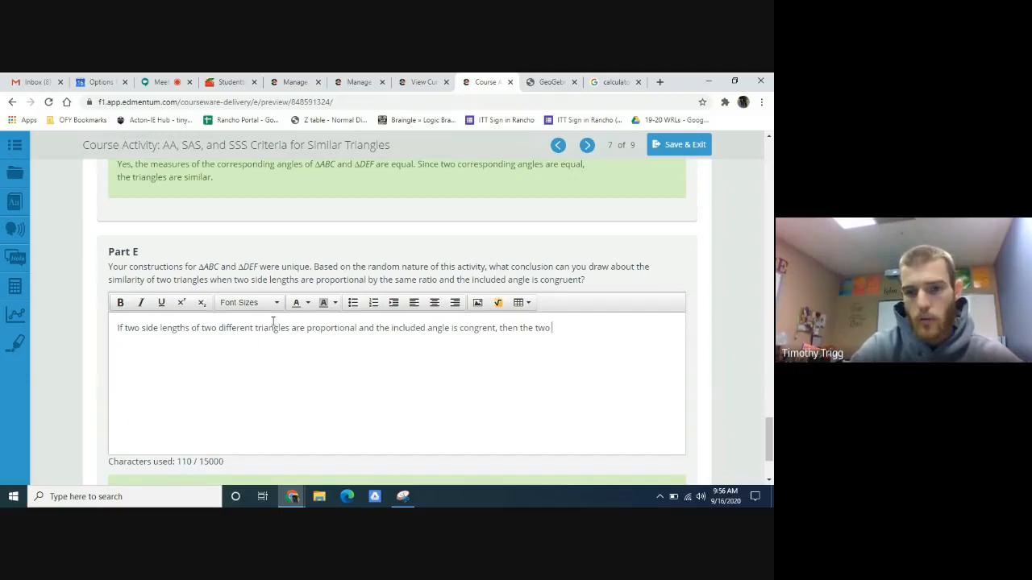
pyautogui.write('tria')
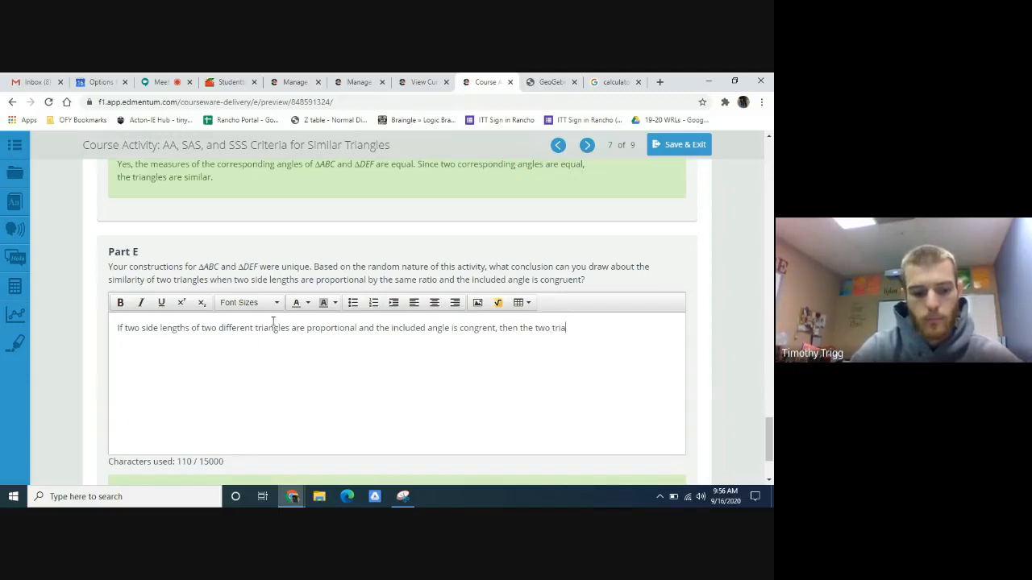
pyautogui.write('ngles will be si')
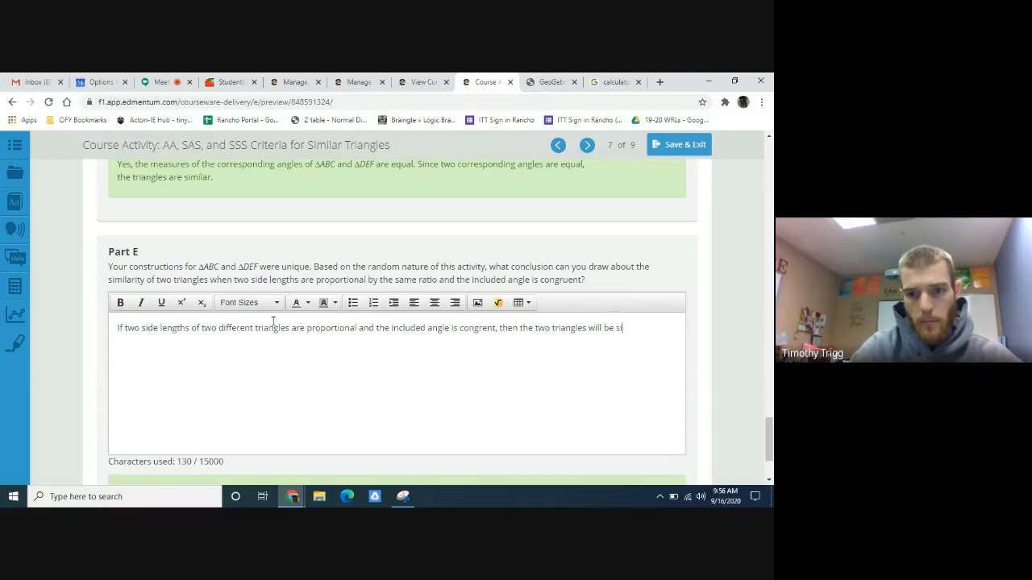
pyautogui.write('milar.')
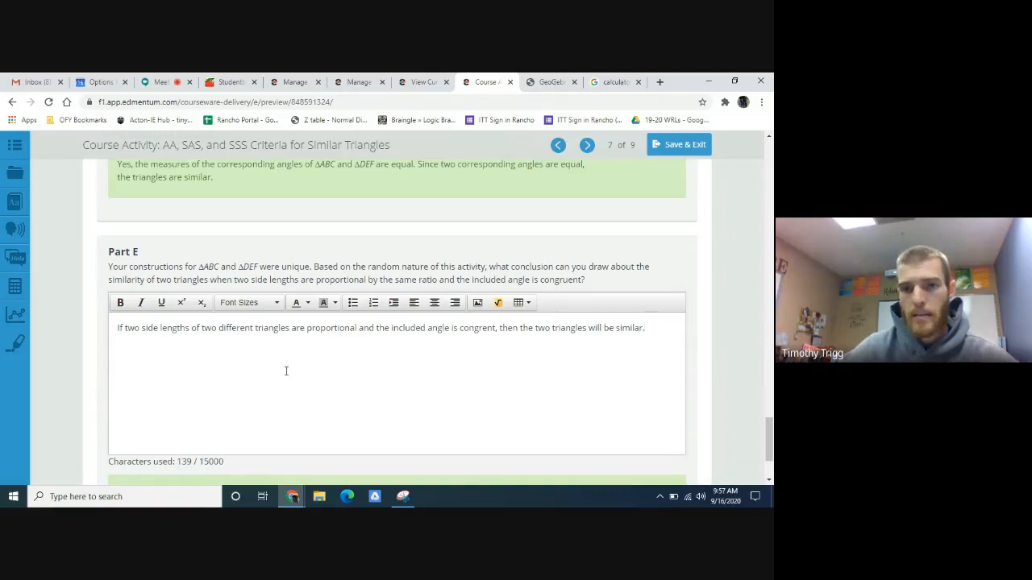
# - Review the two measured triangles in GeoGebra and go back to the Part E answer in Edmentum
pyautogui.click(551, 81)
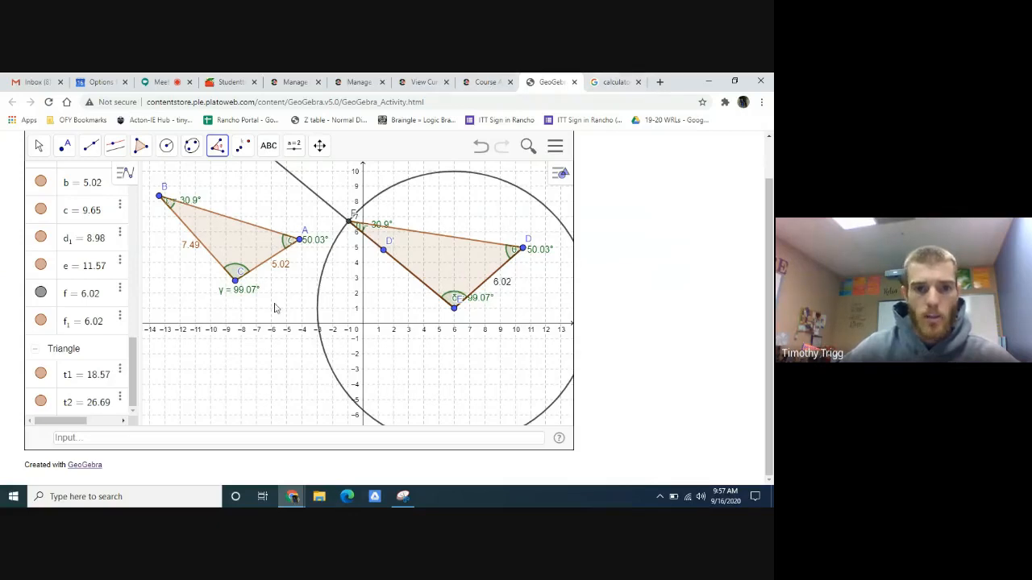
pyautogui.click(486, 81)
pyautogui.scroll(-3, 480, 293)
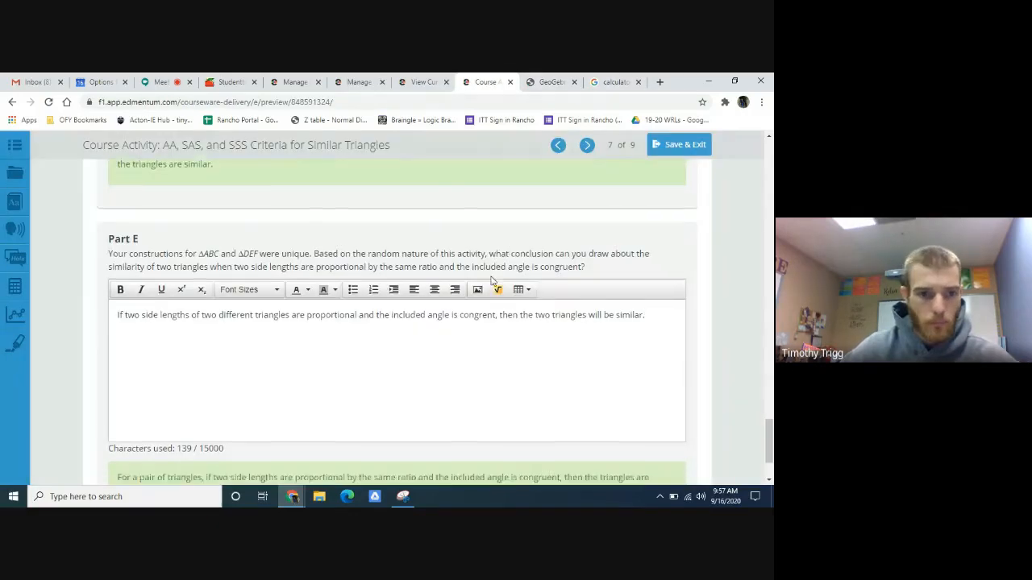
# - Advance to the SSS Criterion for Similar Triangles page in Edmentum and review its questions from Part A through Part E
pyautogui.scroll(2, 516, 266)
pyautogui.click(586, 144)
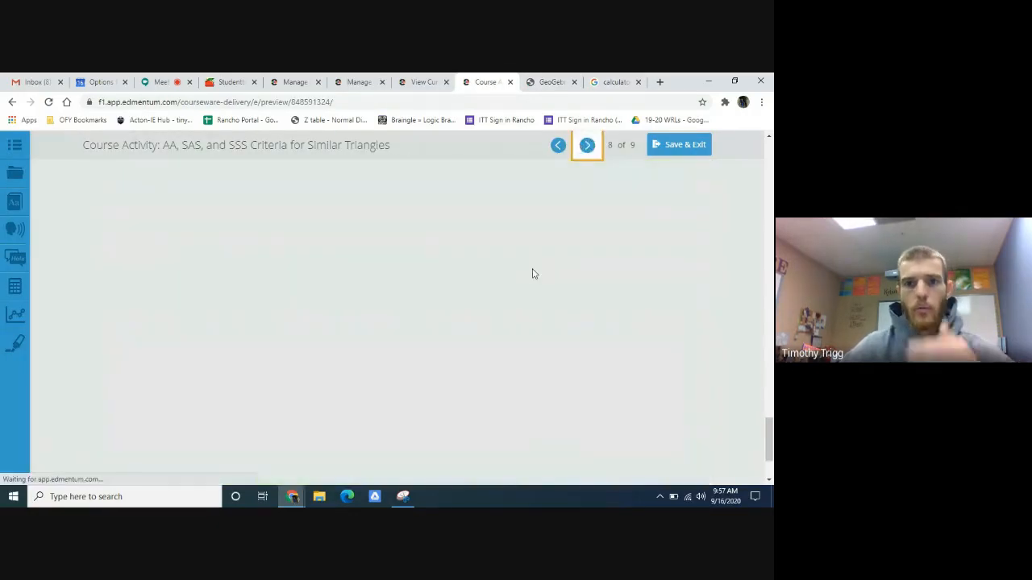
pyautogui.scroll(5, 432, 271)
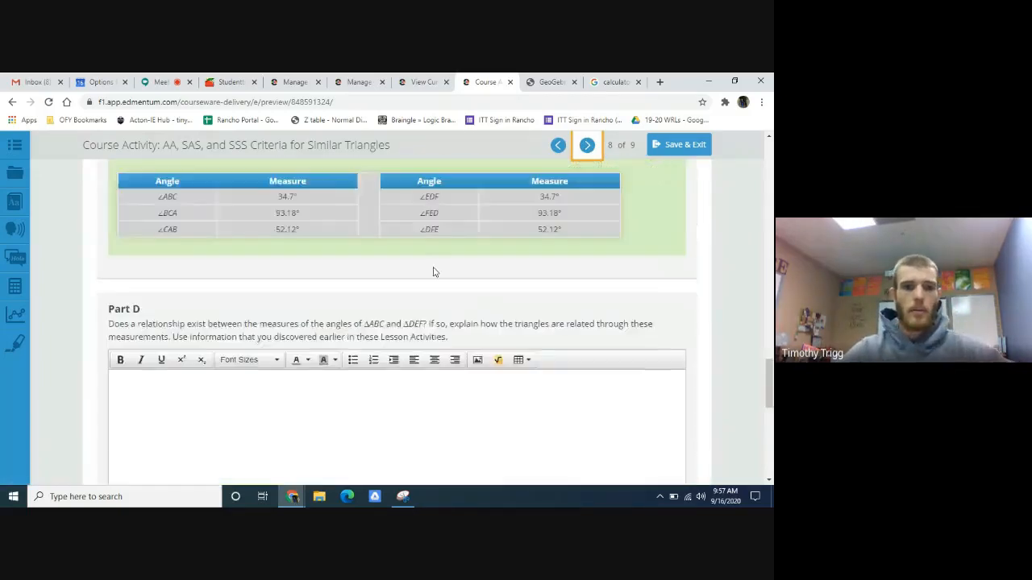
pyautogui.scroll(-8, 433, 272)
pyautogui.scroll(3, 440, 288)
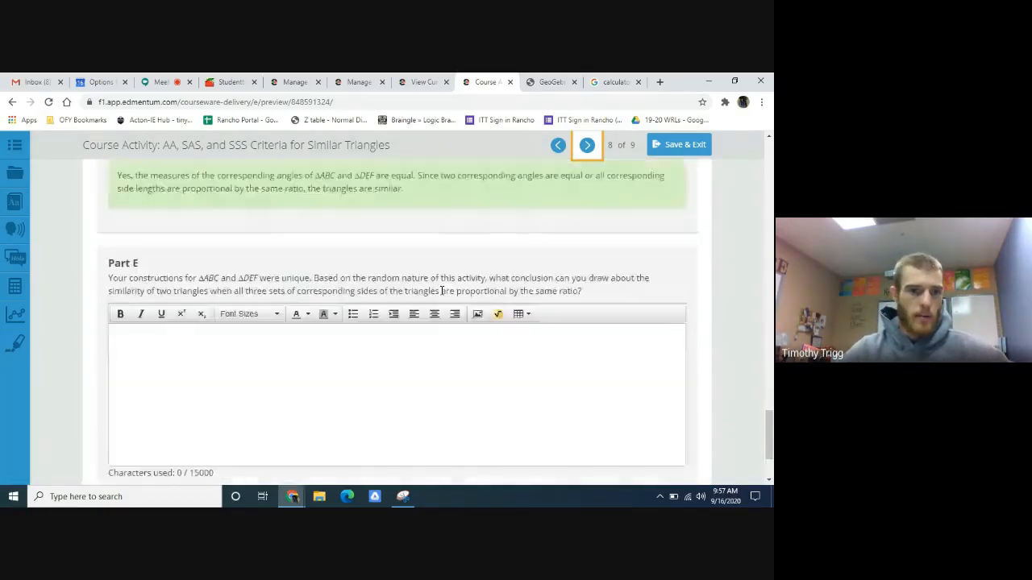
pyautogui.scroll(15, 321, 328)
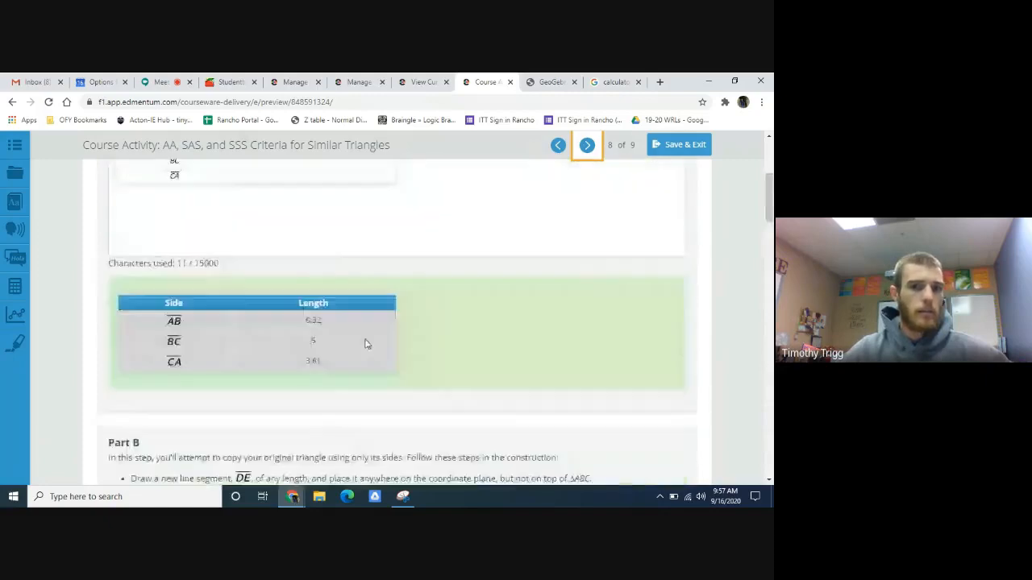
pyautogui.scroll(-2, 366, 351)
pyautogui.scroll(1, 446, 349)
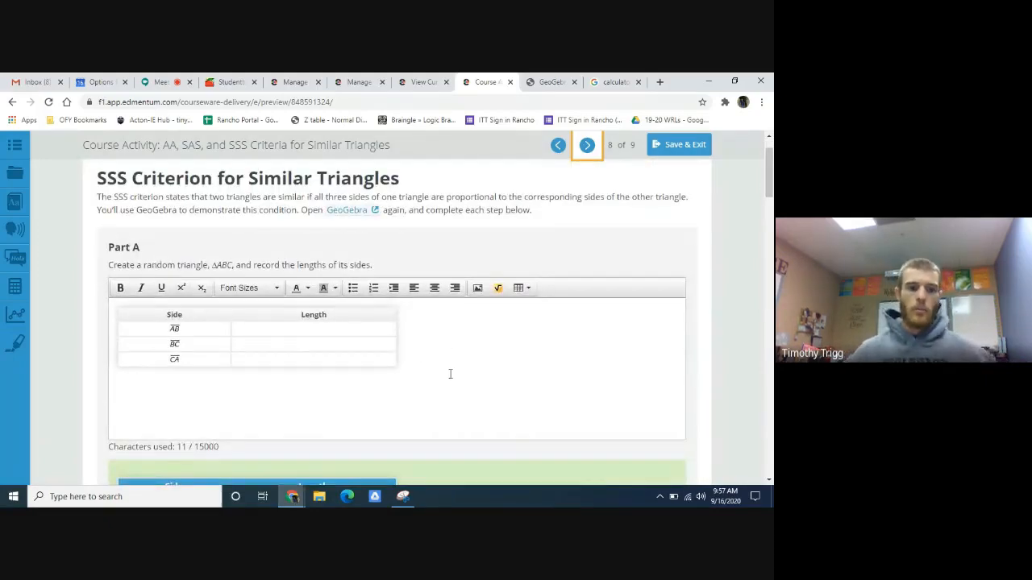
# - Switch to GeoGebra and undo the triangle DEF construction and side-length labels, going back to triangle ABC at its original position
pyautogui.click(545, 81)
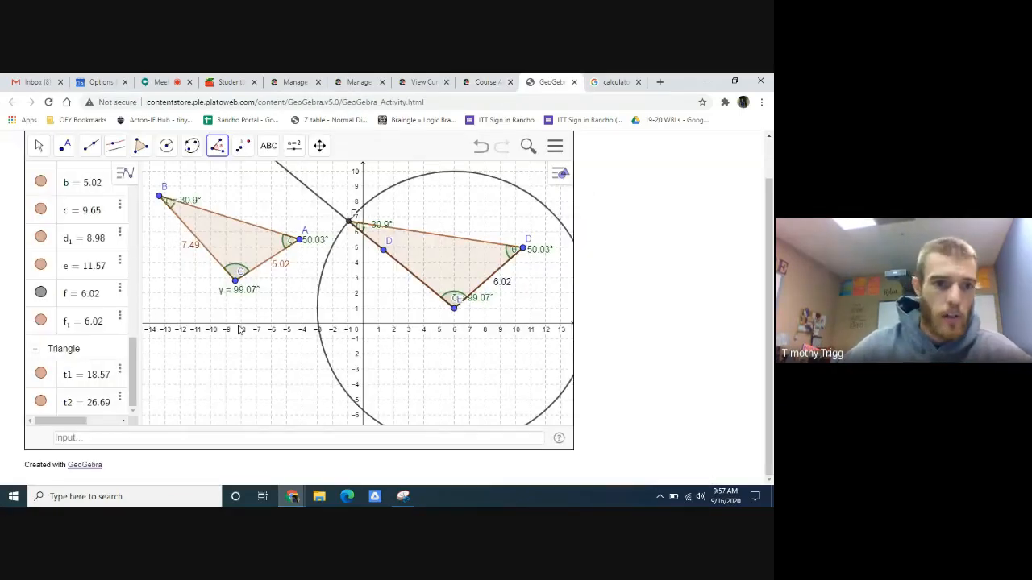
pyautogui.click(480, 146)
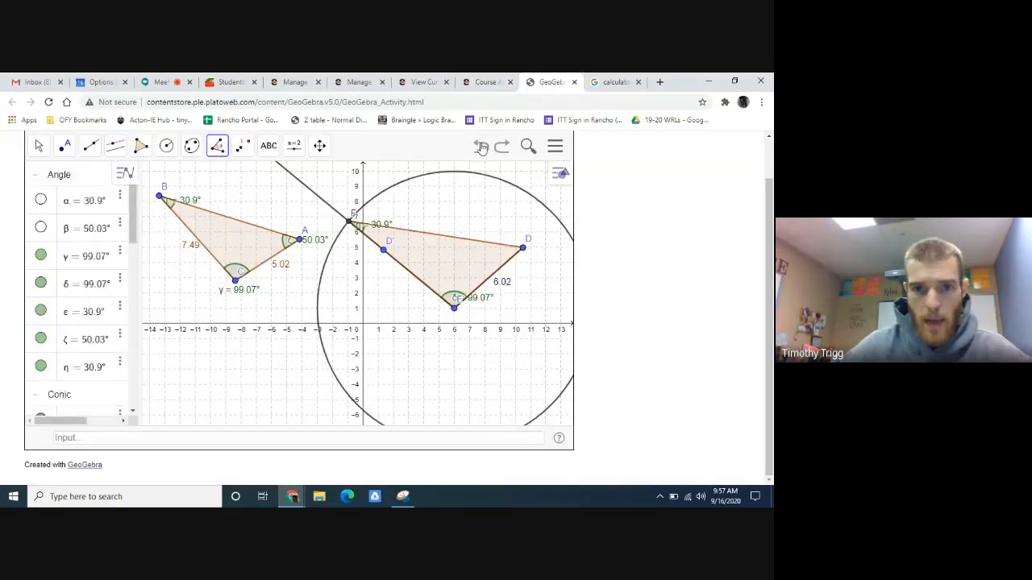
pyautogui.click(480, 145)
pyautogui.click(480, 146)
pyautogui.click(480, 146)
pyautogui.click(480, 146)
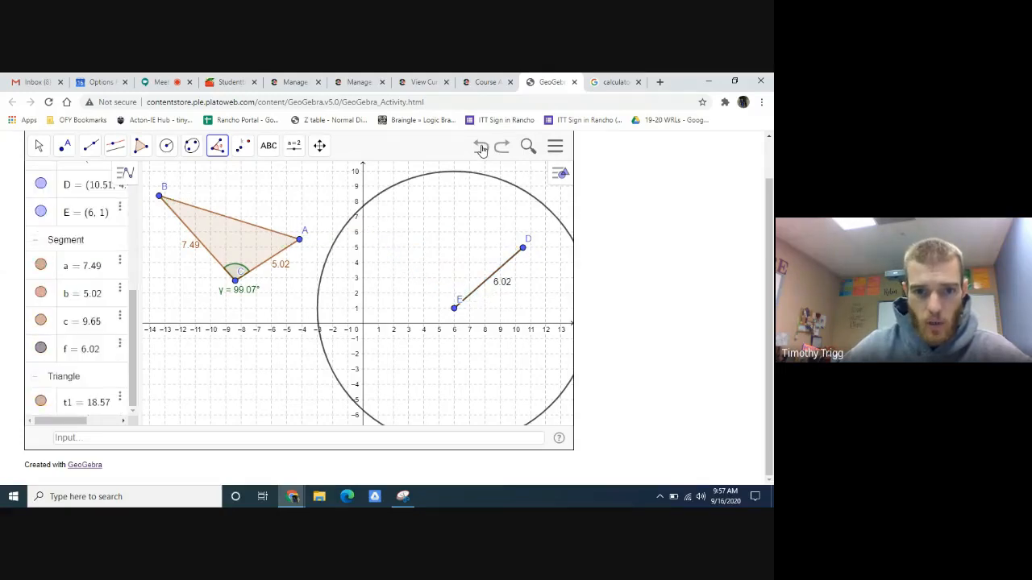
pyautogui.click(481, 146)
pyautogui.click(480, 146)
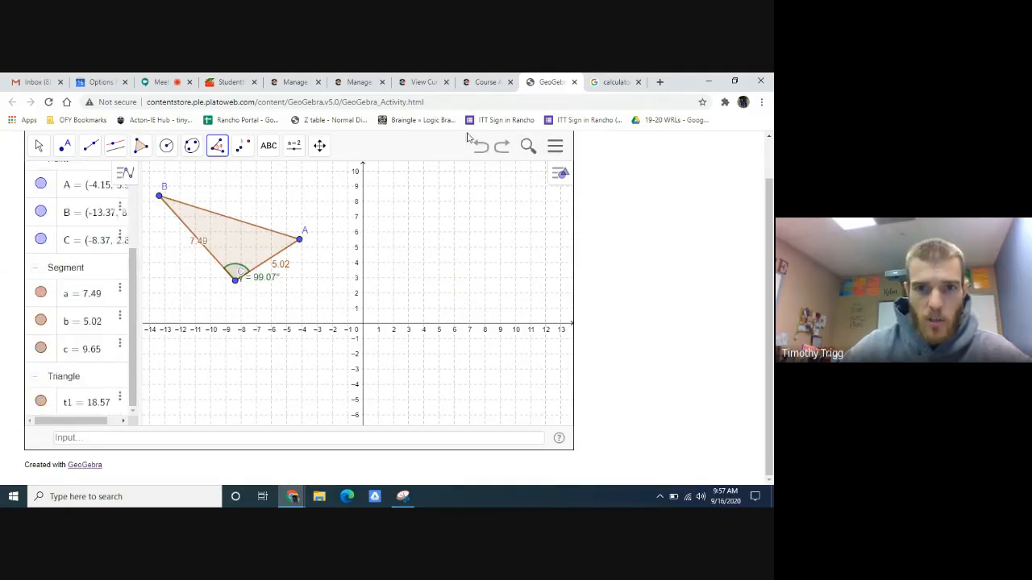
pyautogui.hotkey('ctrl', 'y')
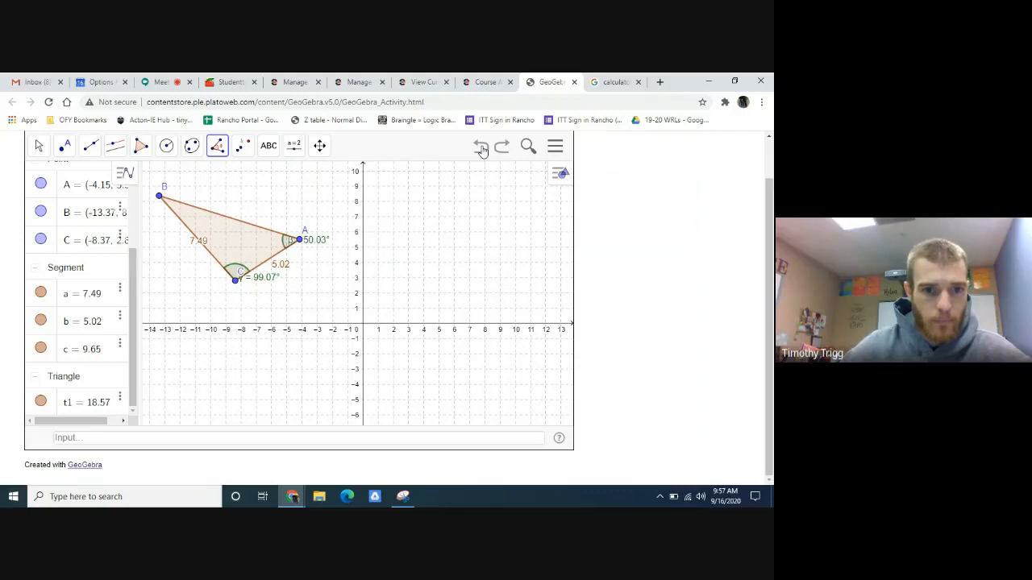
pyautogui.hotkey('ctrl', 'y')
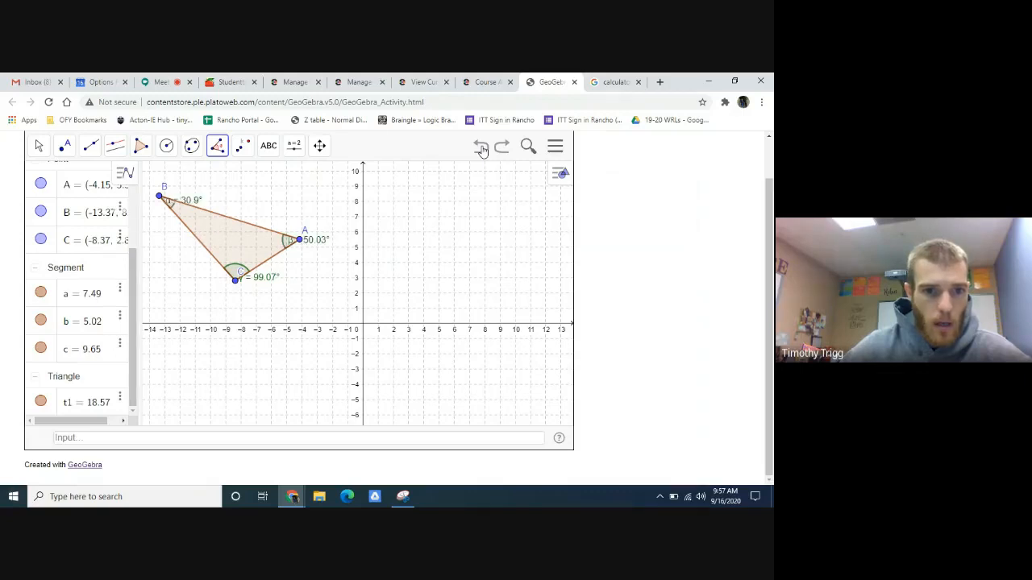
pyautogui.hotkey('ctrl', 'y')
# - Move triangle ABC into the second quadrant so that vertex A sits at (-3, 5)
pyautogui.click(67, 145)
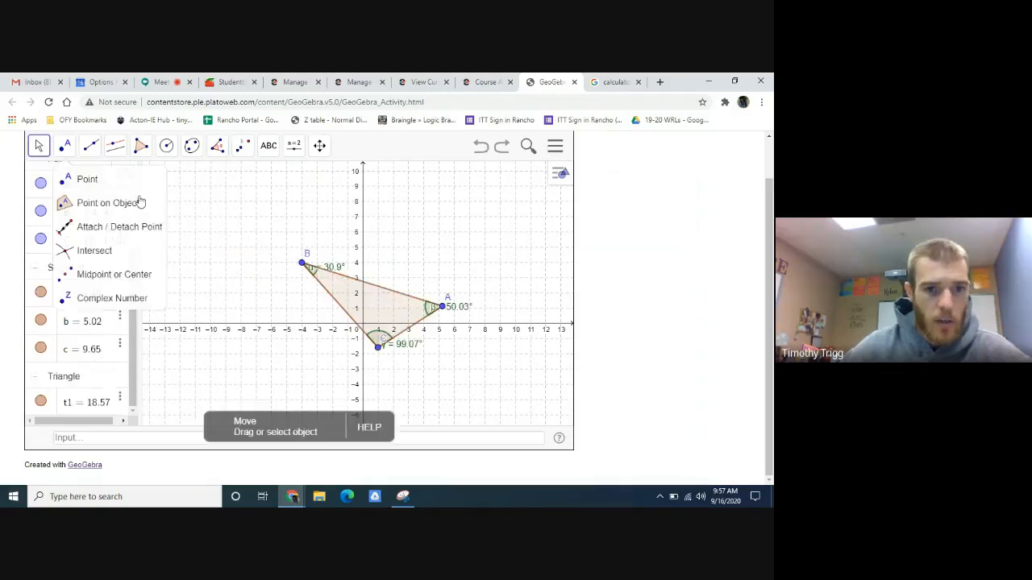
pyautogui.click(140, 202)
pyautogui.hotkey('ctrl', 'y')
pyautogui.hotkey('ctrl', 'y')
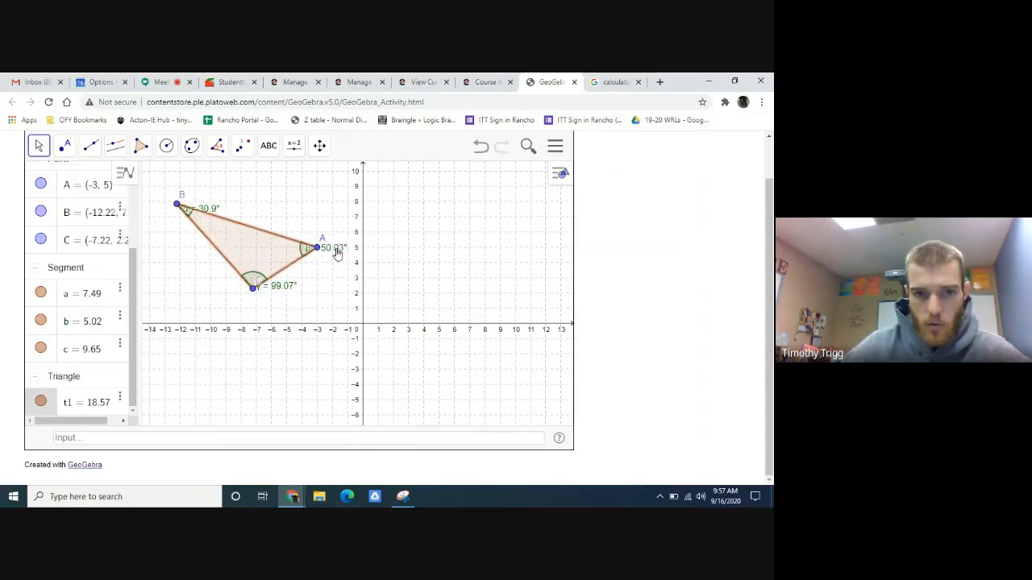
# - Hide the angle objects at vertices A, C and B of triangle ABC
pyautogui.rightClick(338, 254)
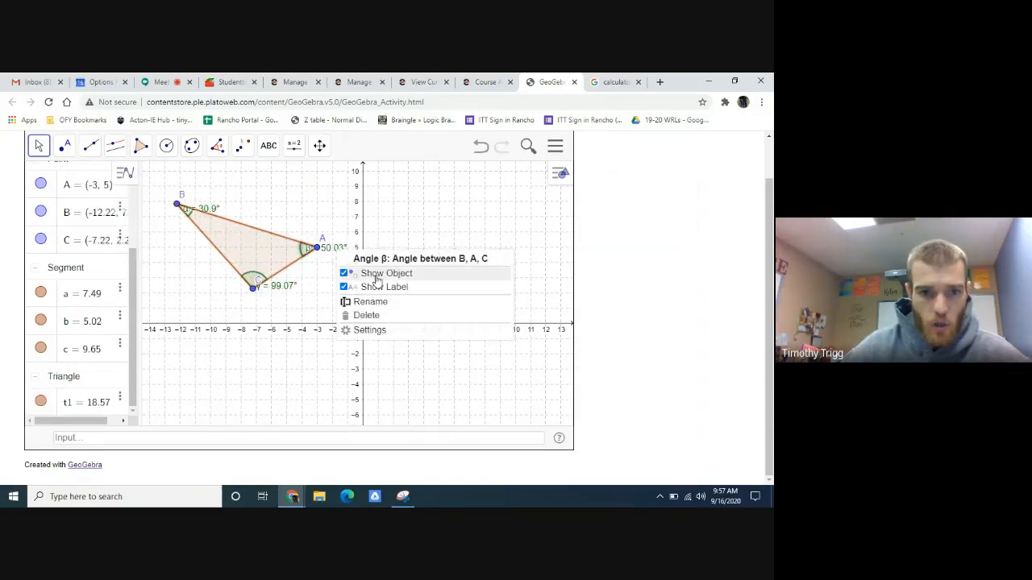
pyautogui.click(302, 300)
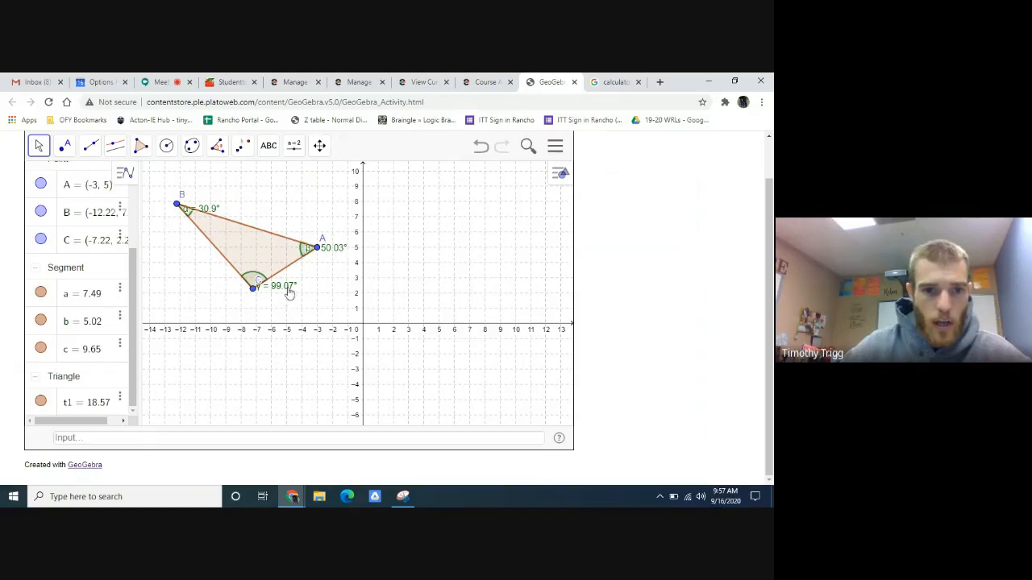
pyautogui.rightClick(338, 253)
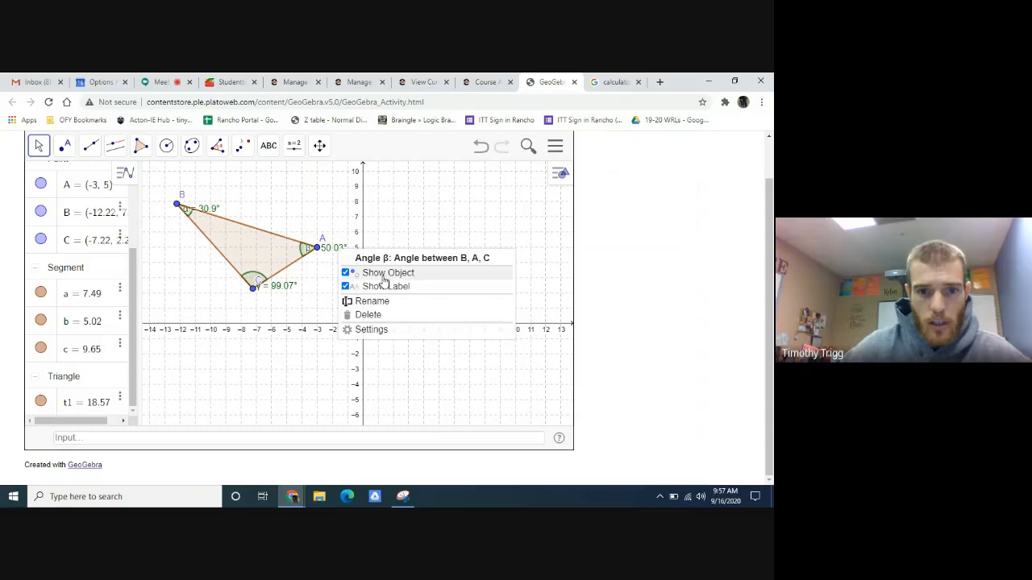
pyautogui.click(384, 278)
pyautogui.rightClick(284, 288)
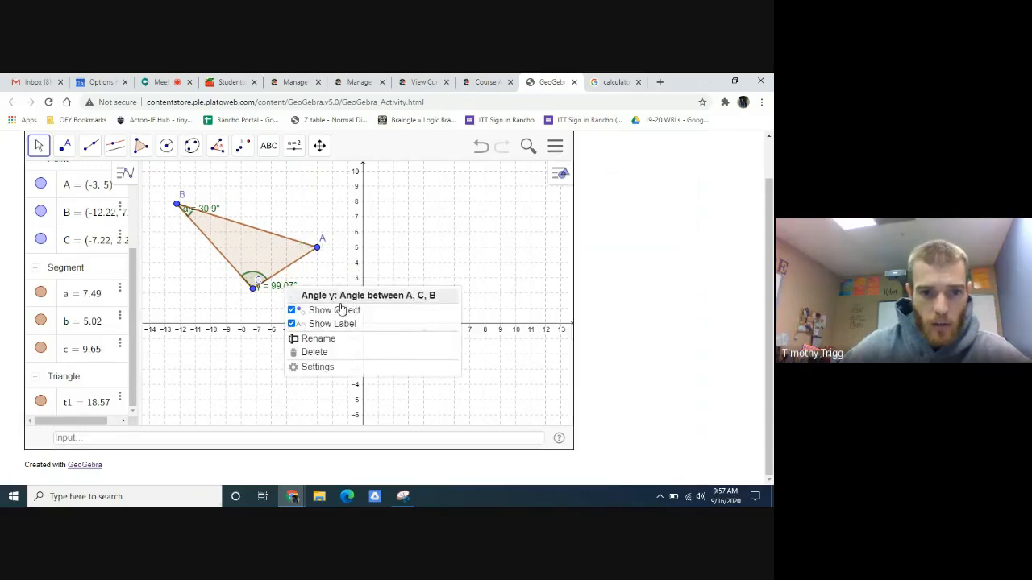
pyautogui.click(341, 311)
pyautogui.rightClick(207, 209)
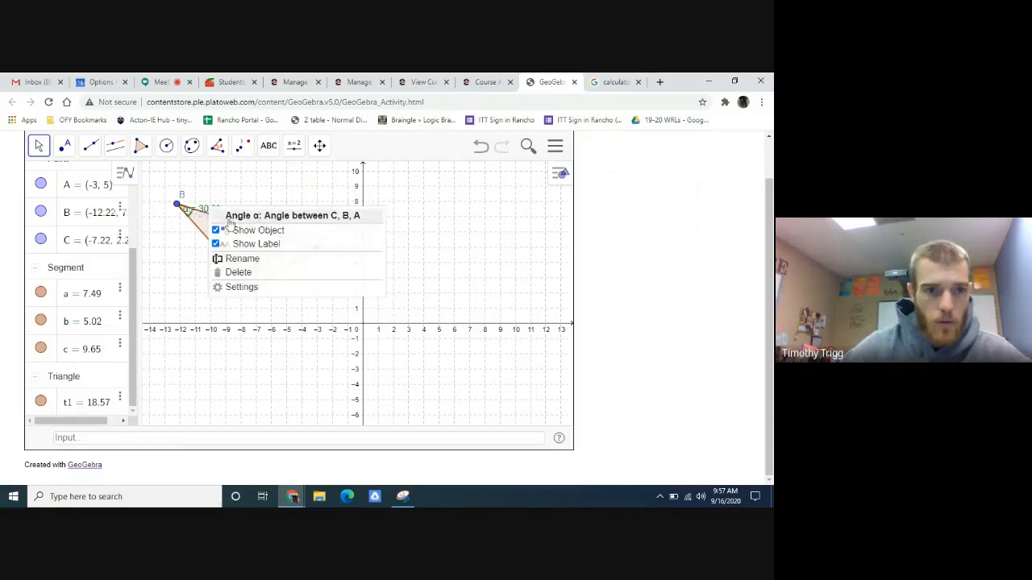
pyautogui.click(253, 231)
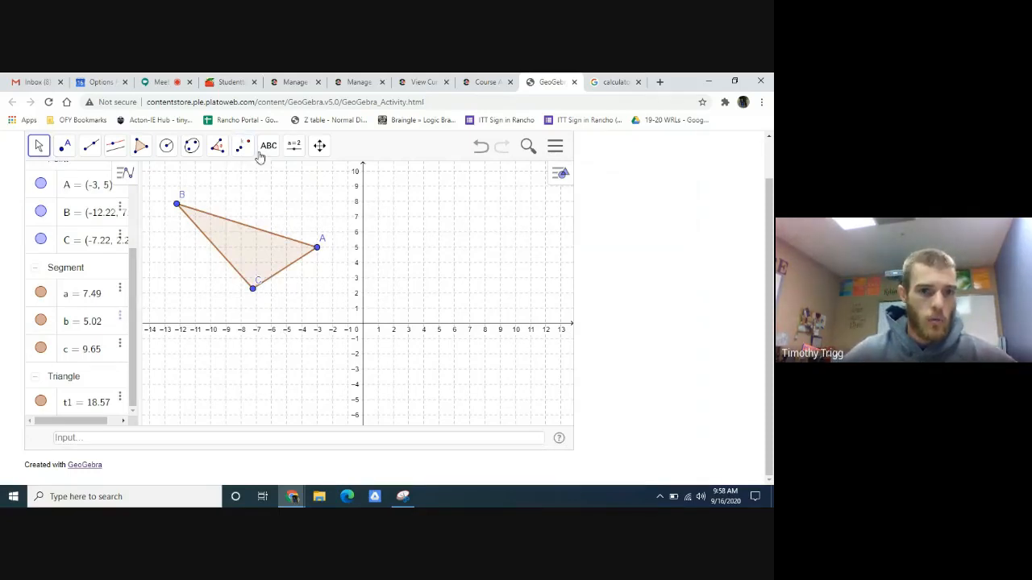
# - Measure sides BC, AB and CA of triangle ABC using the Distance or Length tool
pyautogui.click(216, 145)
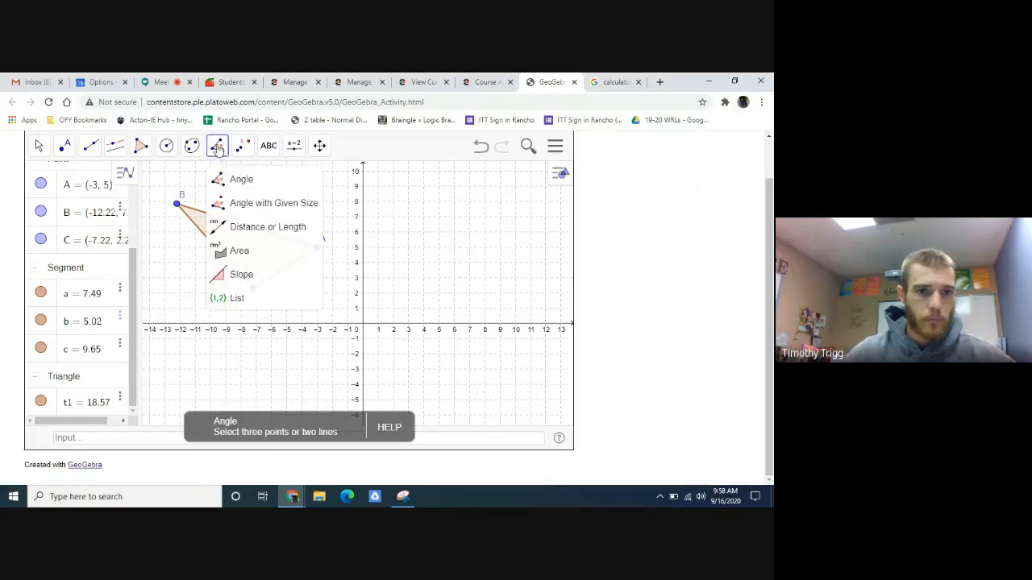
pyautogui.click(236, 228)
pyautogui.click(219, 251)
pyautogui.click(246, 228)
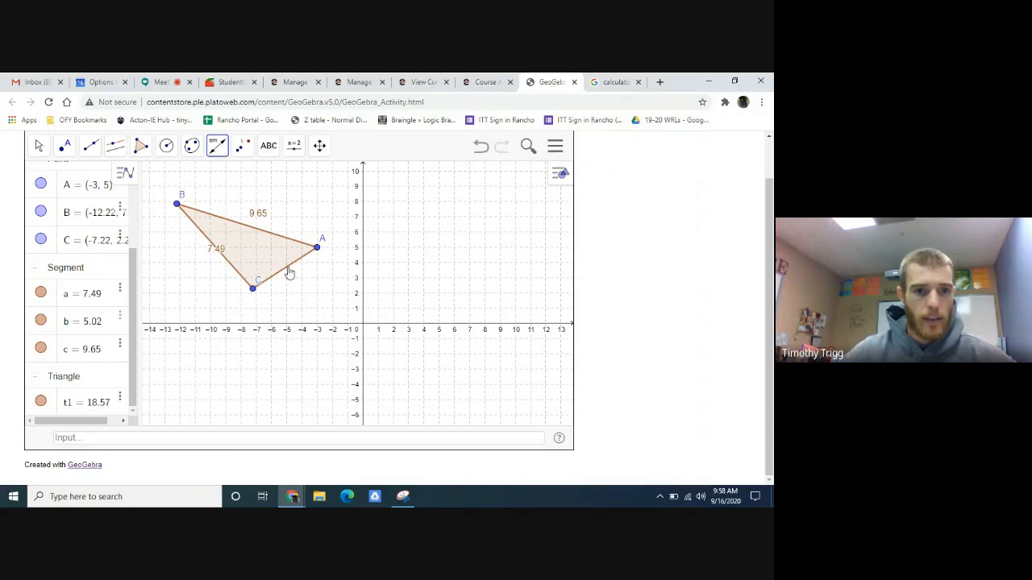
pyautogui.click(289, 269)
pyautogui.click(38, 145)
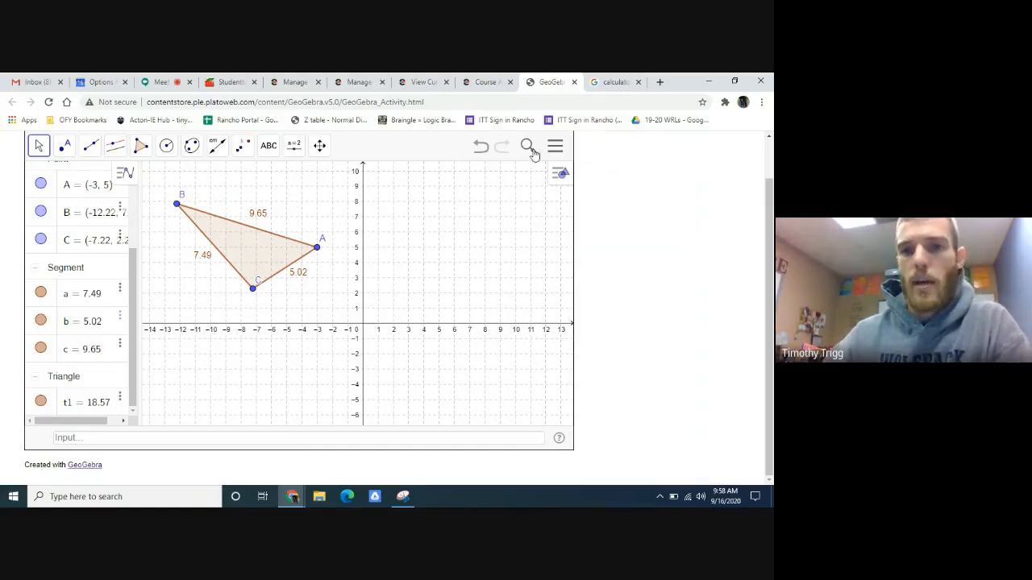
# - Record 9.65 as the length of side AB in the Part A table in Edmentum, checking the measurement in GeoGebra
pyautogui.click(488, 82)
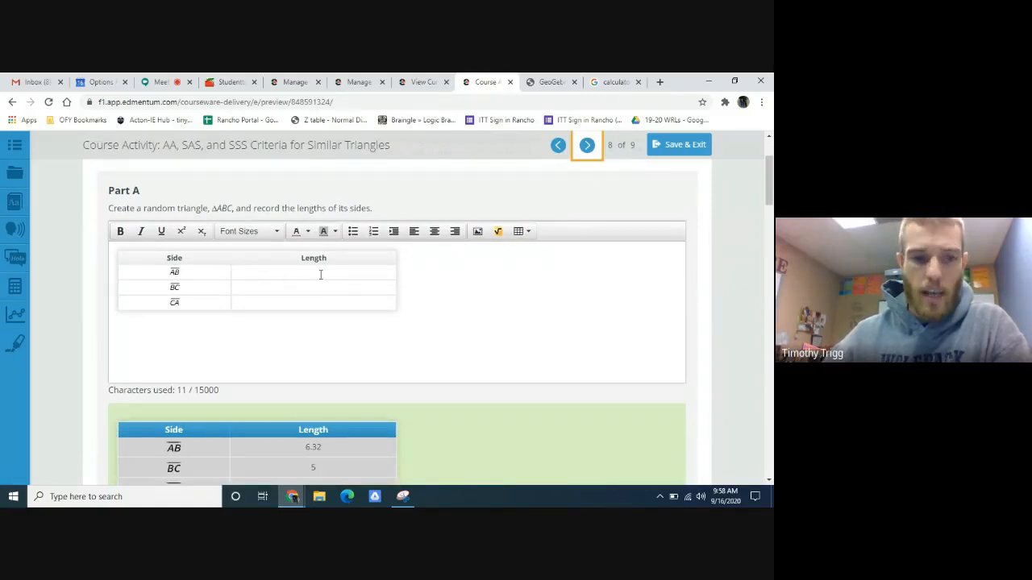
pyautogui.click(318, 271)
pyautogui.click(550, 83)
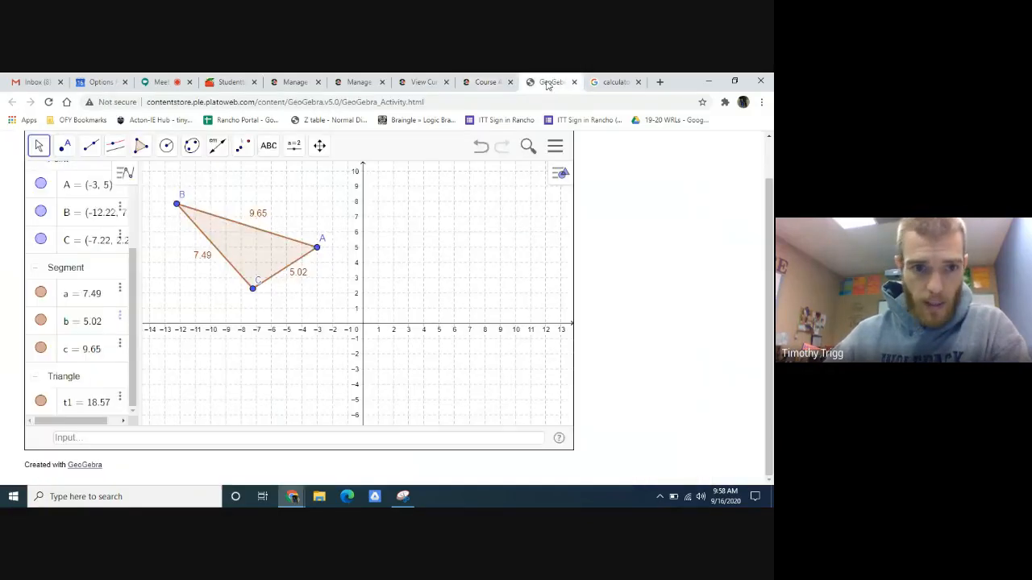
pyautogui.click(487, 82)
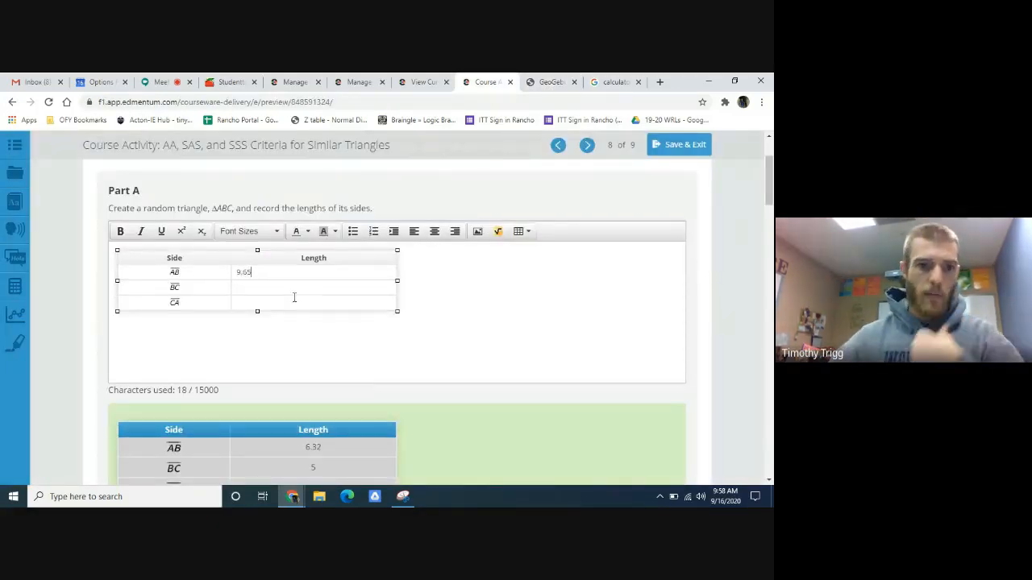
# - Read the Part B instructions and draw a new segment DE about 7.42 units long in GeoGebra, clear of triangle ABC
pyautogui.scroll(-3, 479, 283)
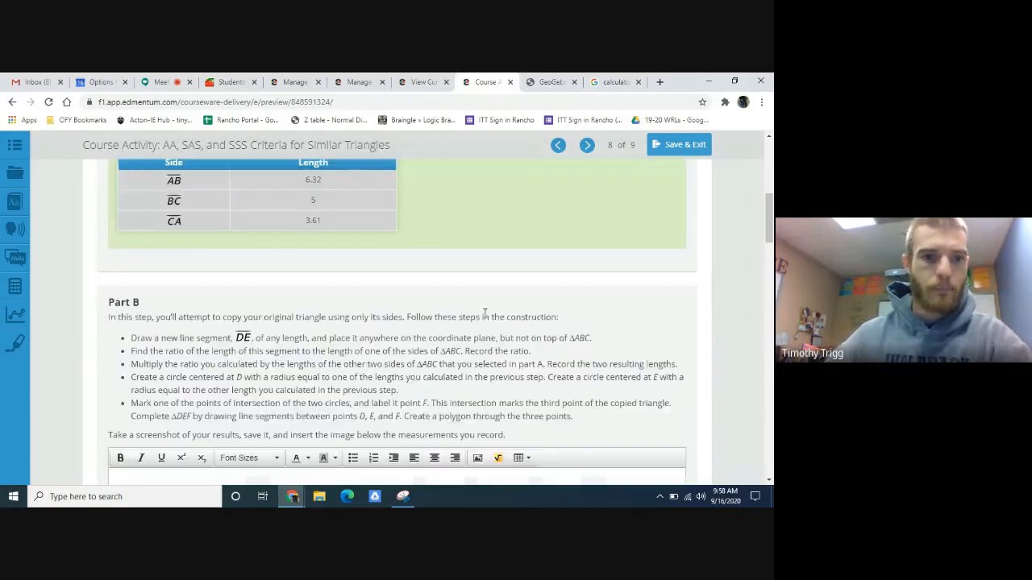
pyautogui.scroll(-1, 453, 329)
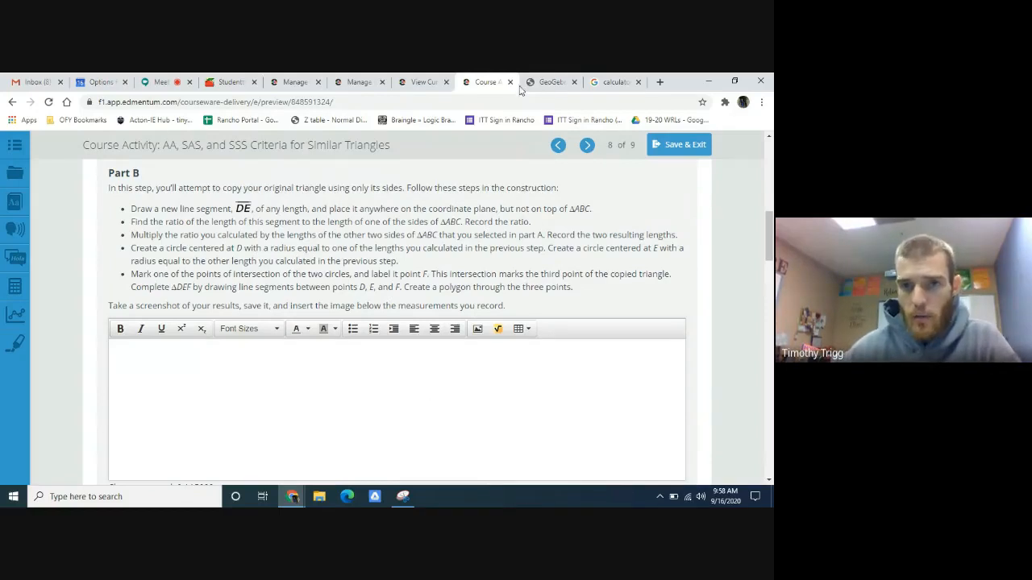
pyautogui.click(544, 81)
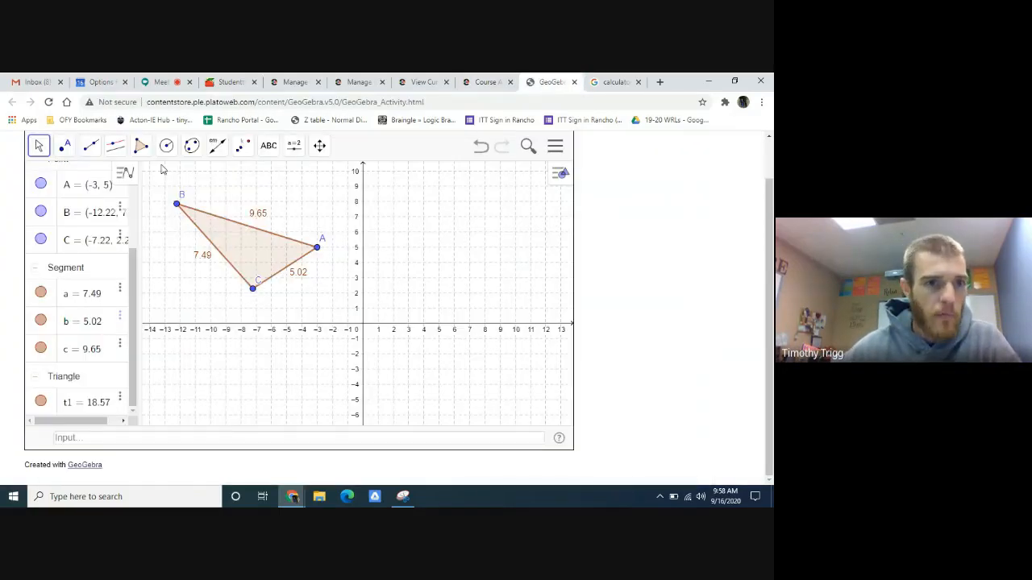
pyautogui.click(90, 145)
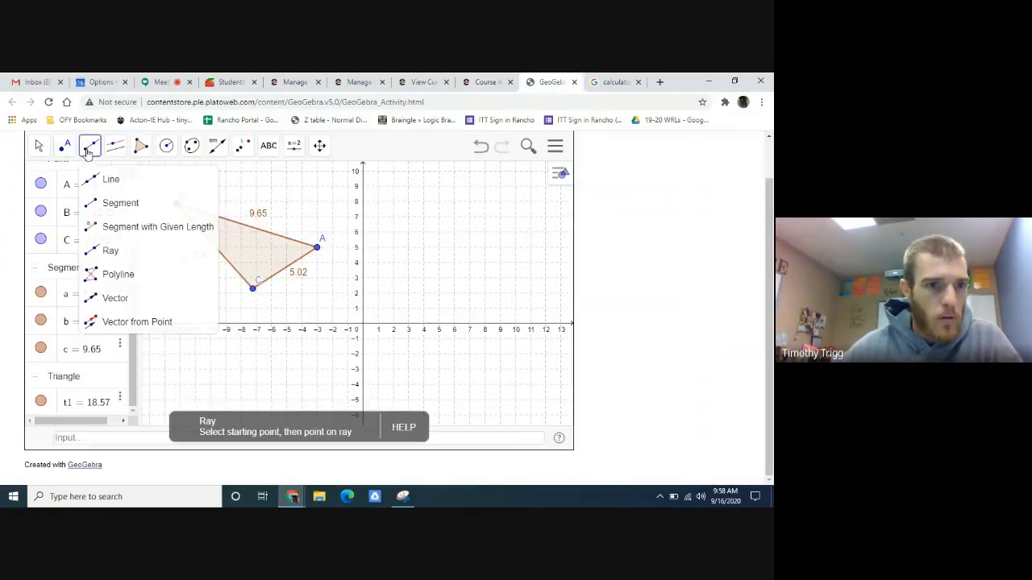
pyautogui.click(109, 208)
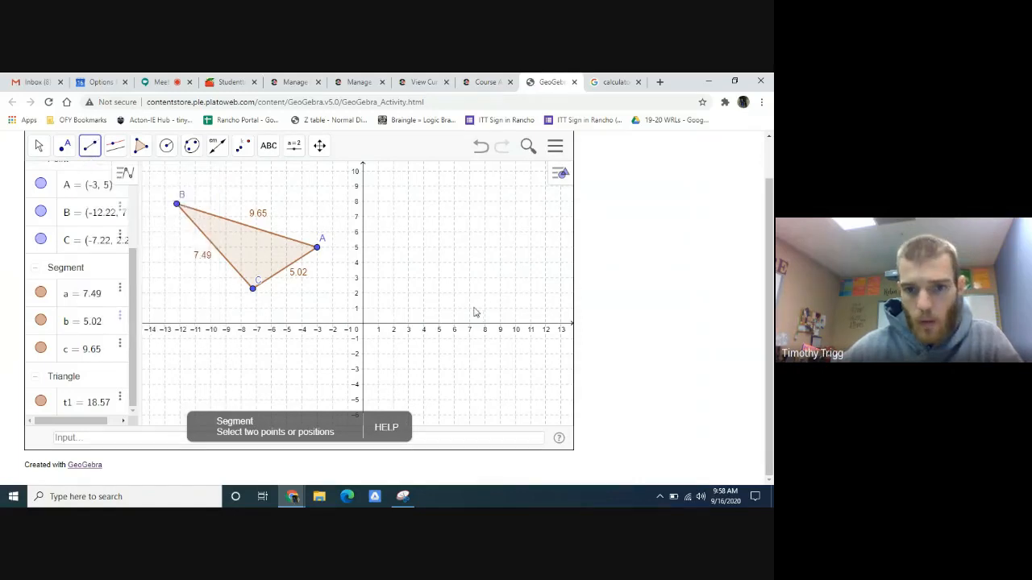
pyautogui.click(525, 242)
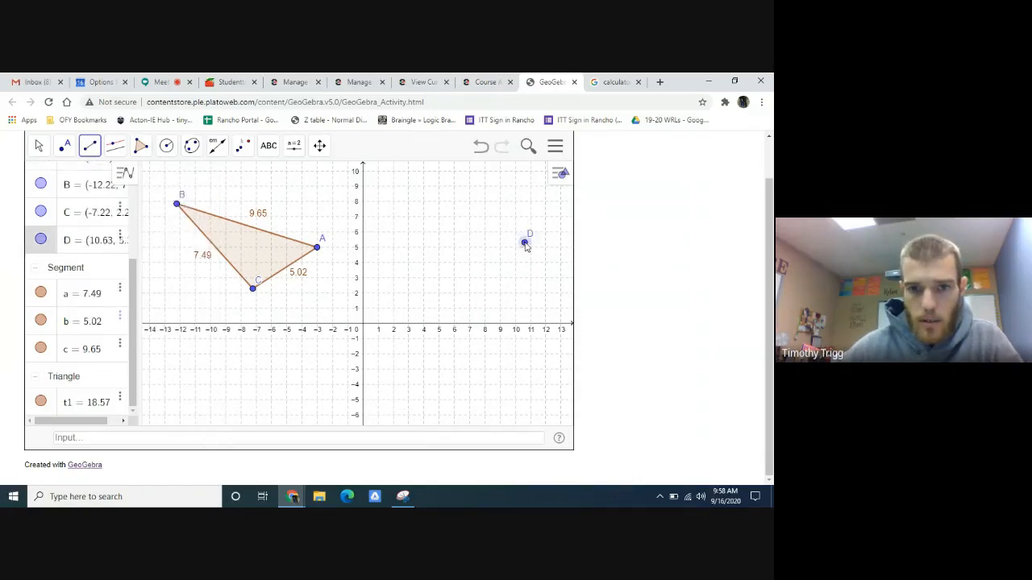
pyautogui.click(444, 321)
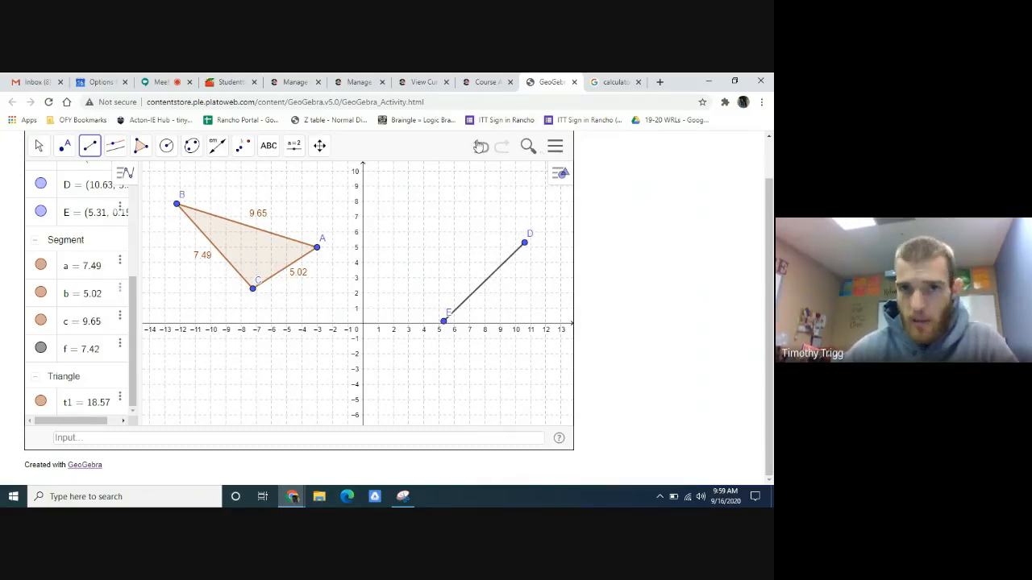
# - Check the Part B instructions in Edmentum, measure segment DE with Distance or Length in GeoGebra, and move its length label clear of the segment
pyautogui.click(497, 79)
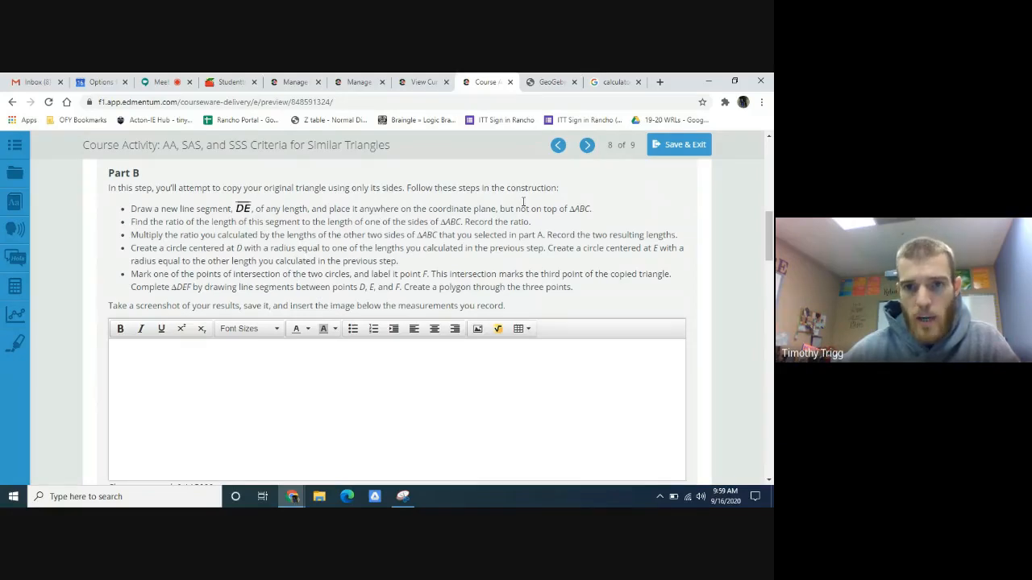
pyautogui.click(551, 81)
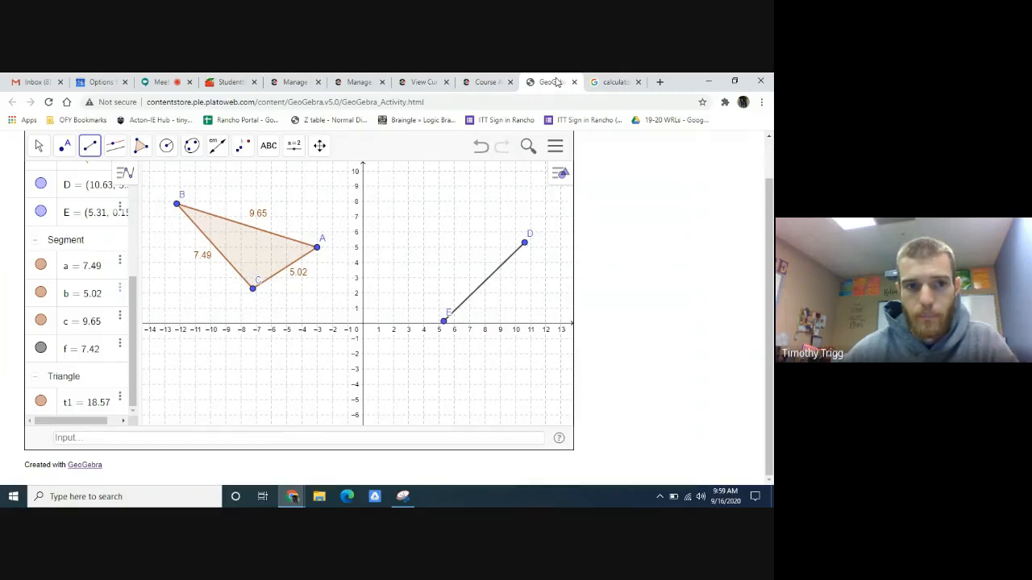
pyautogui.click(219, 148)
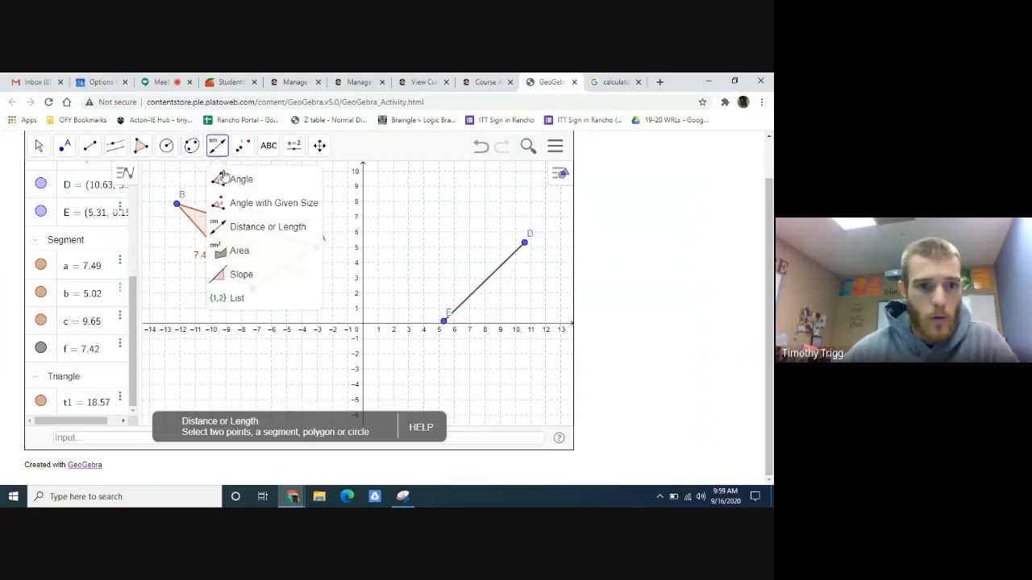
pyautogui.click(239, 228)
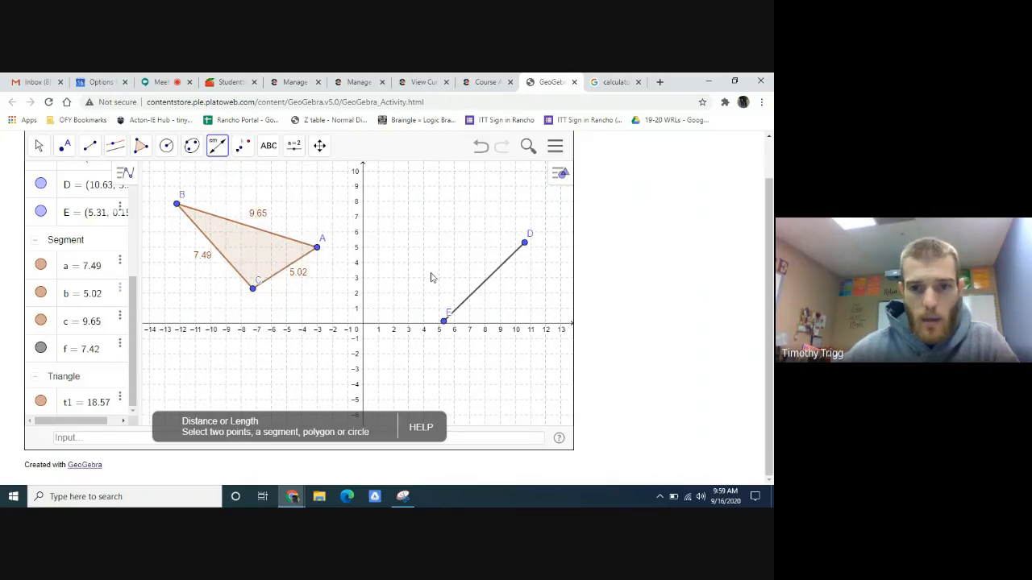
pyautogui.click(480, 287)
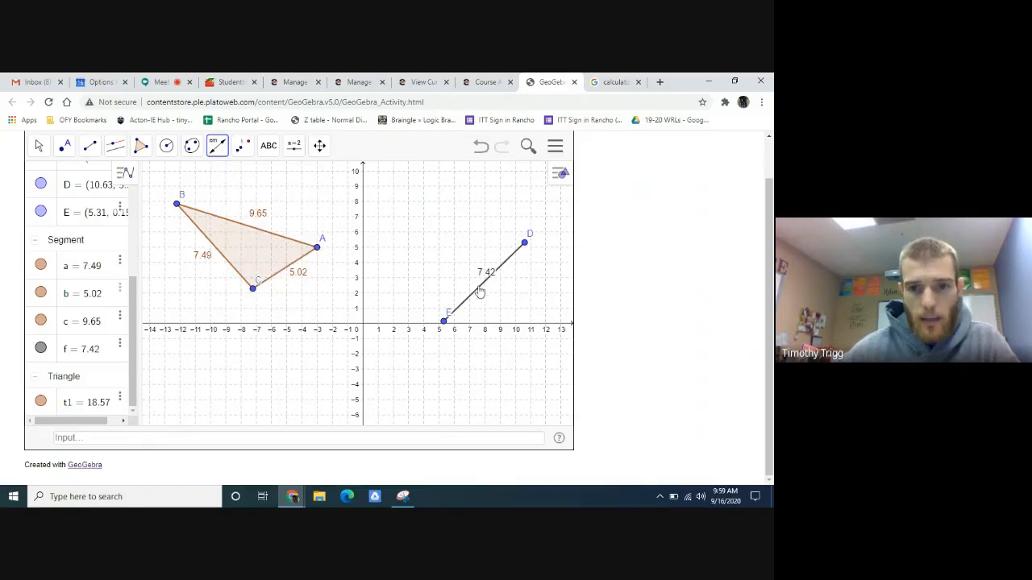
pyautogui.click(39, 147)
pyautogui.moveTo(488, 278); pyautogui.dragTo(503, 289)
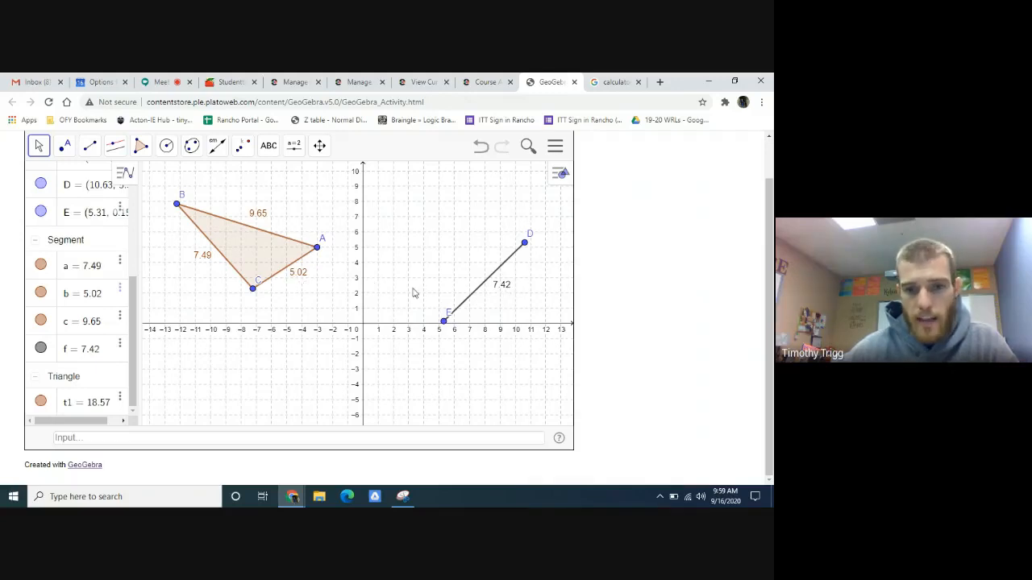
# - Switch to the Google calculator and divide 7.42 by 5.02 to find the ratio of DE to side CA
pyautogui.click(617, 82)
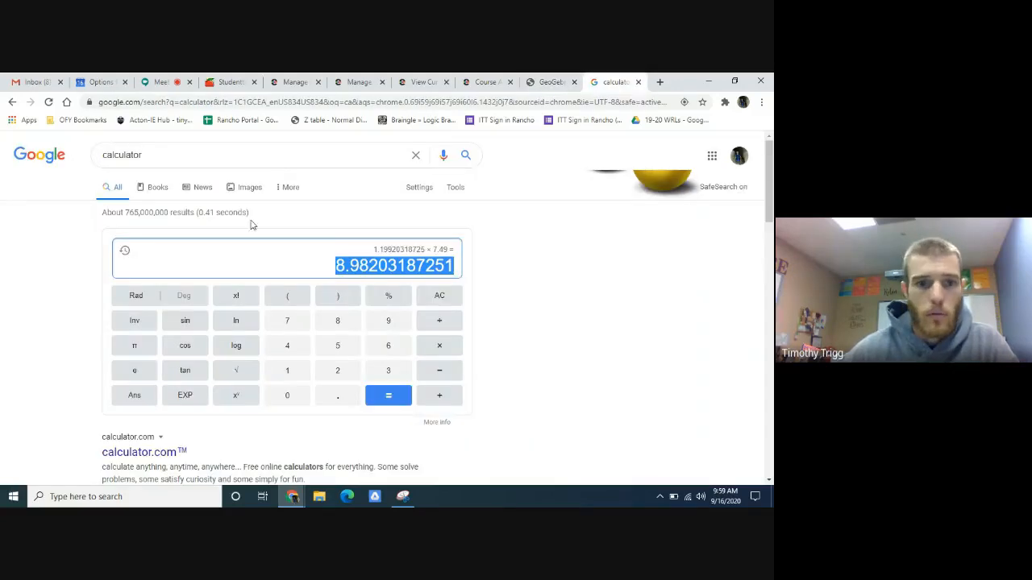
pyautogui.press('BackSpace')
pyautogui.write('7.')
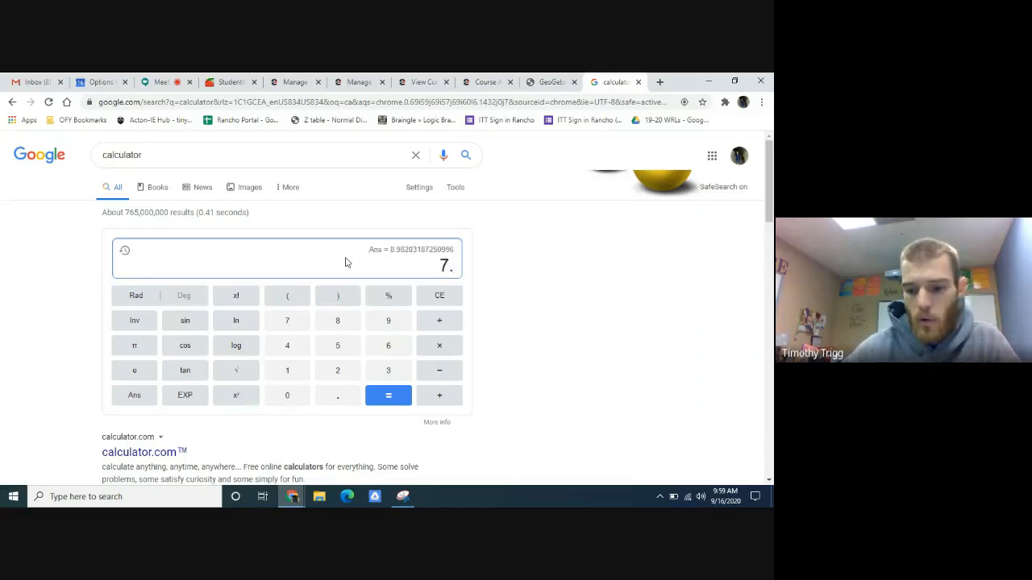
pyautogui.write('42')
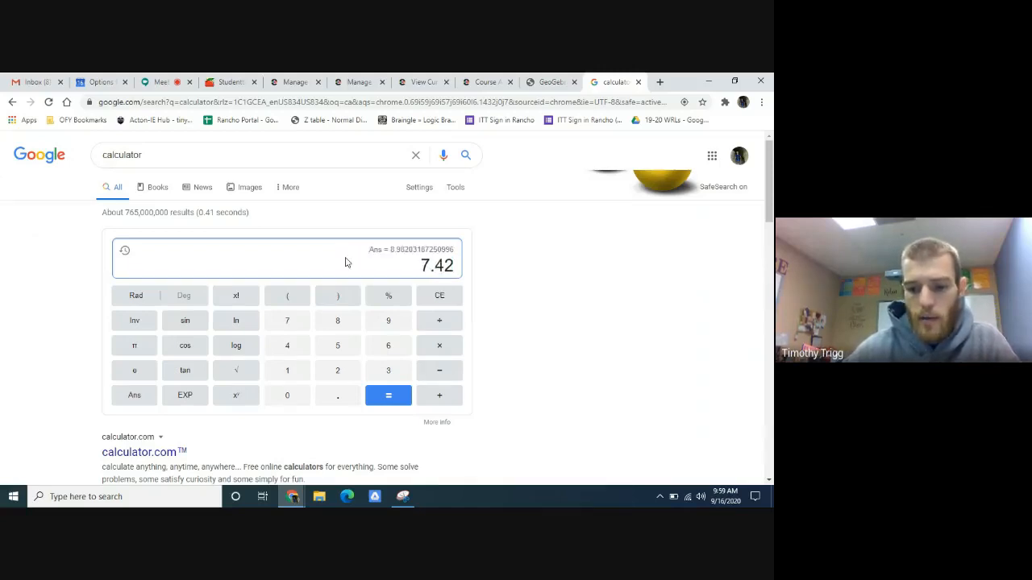
pyautogui.write('/')
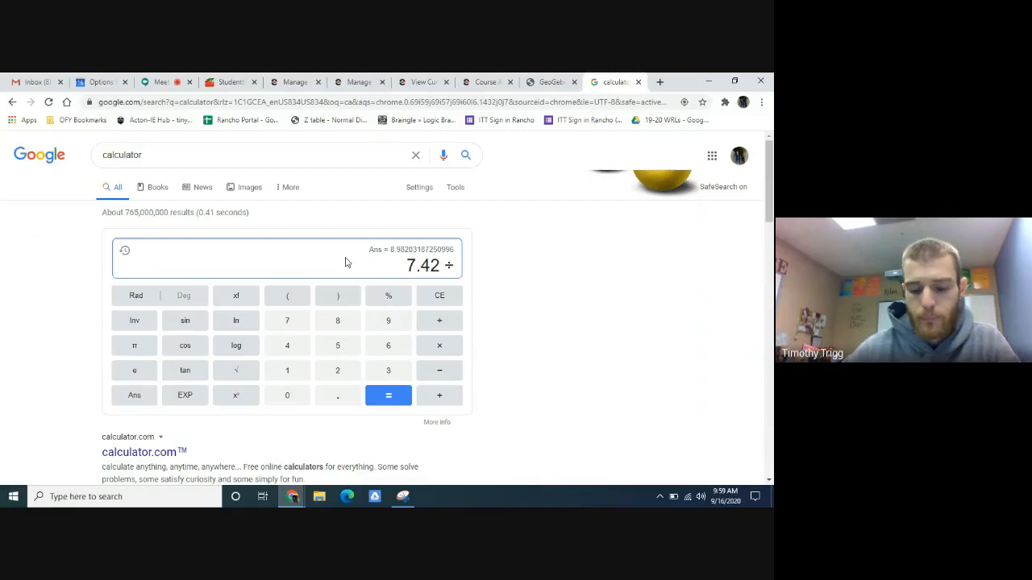
pyautogui.write('5.02')
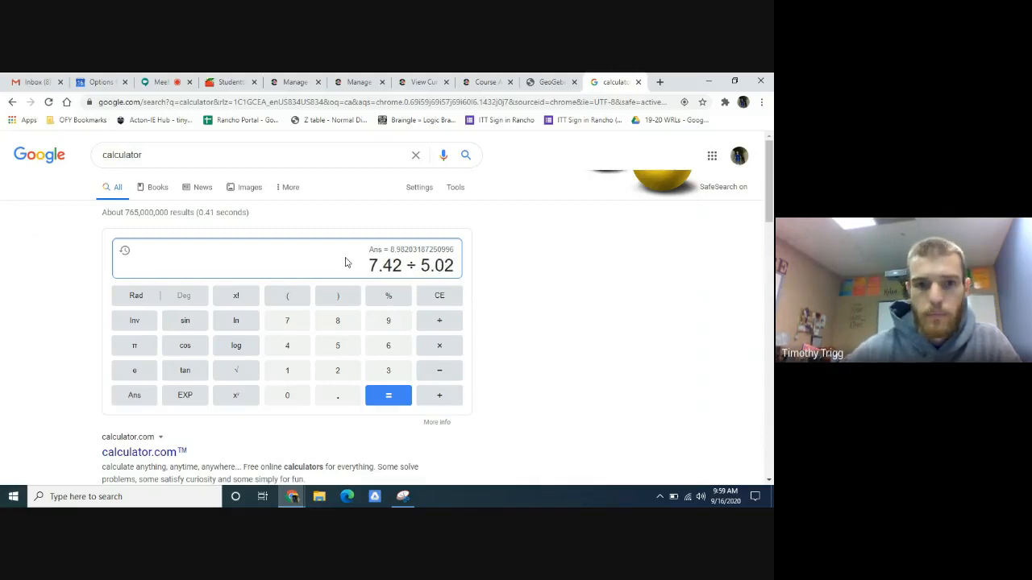
pyautogui.click(390, 398)
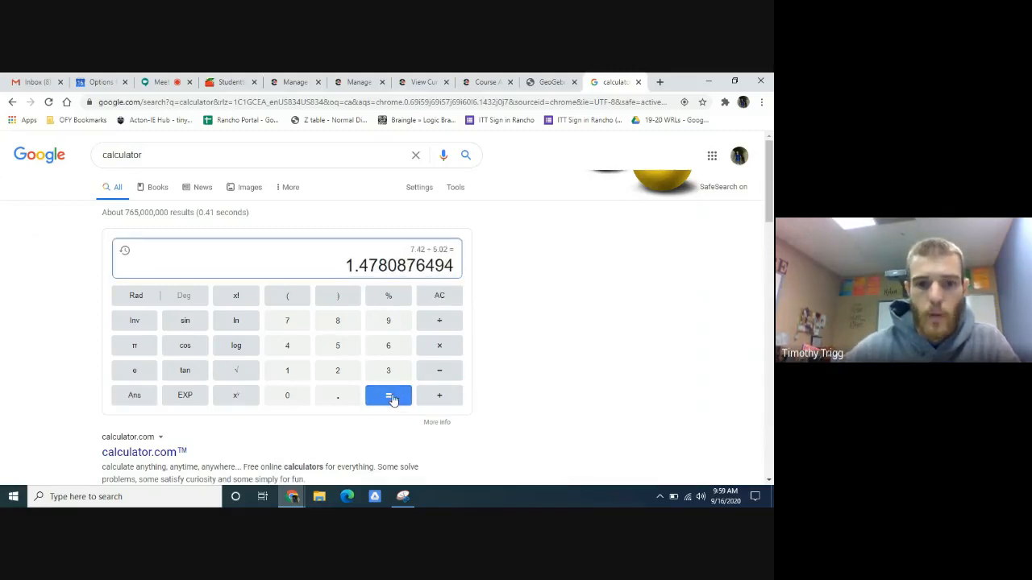
# - Review the calculated ratio, the side lengths of triangle ABC in GeoGebra, and the Part B instruction about multiplying the other two sides
pyautogui.click(556, 82)
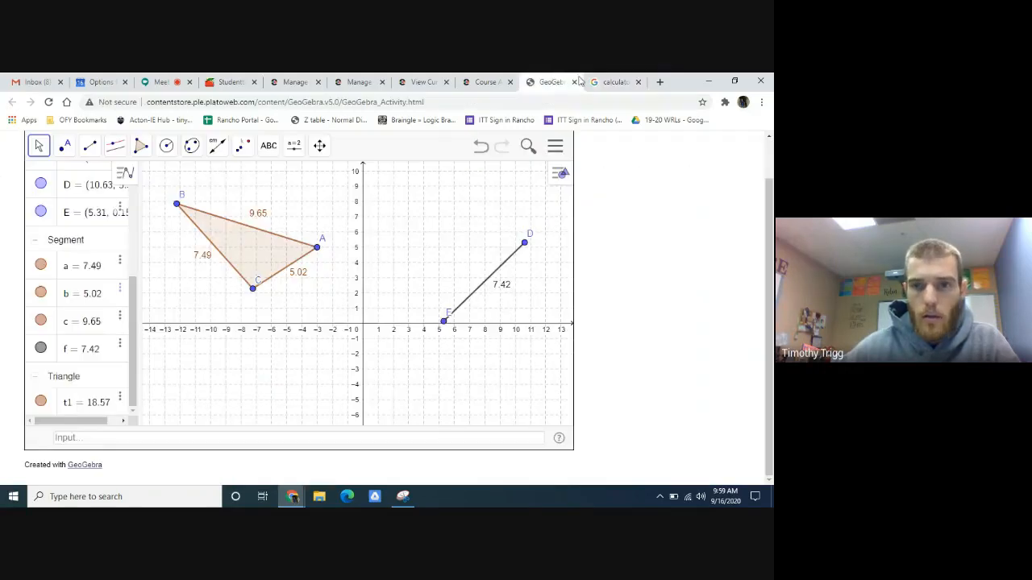
pyautogui.click(616, 81)
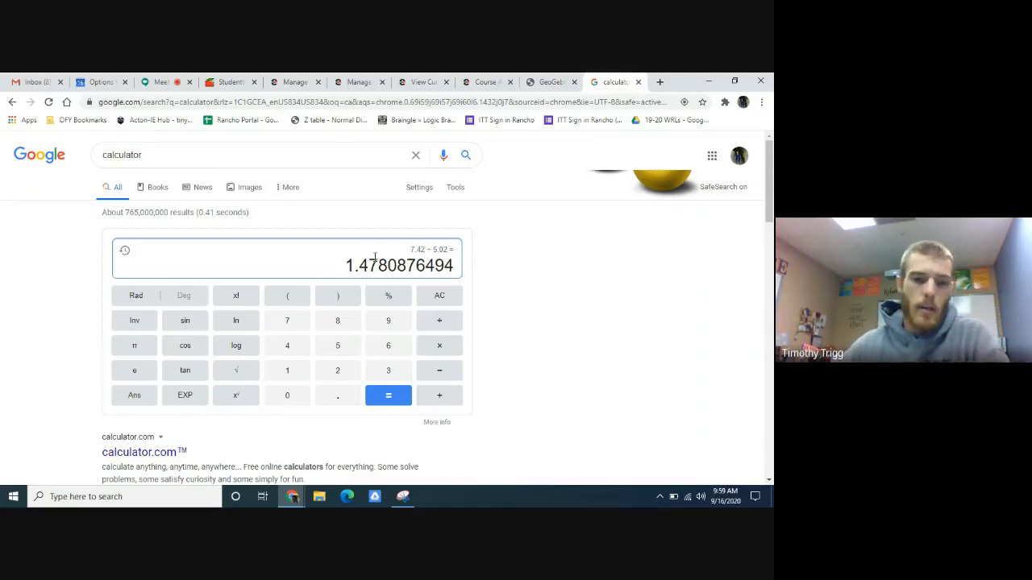
pyautogui.click(553, 82)
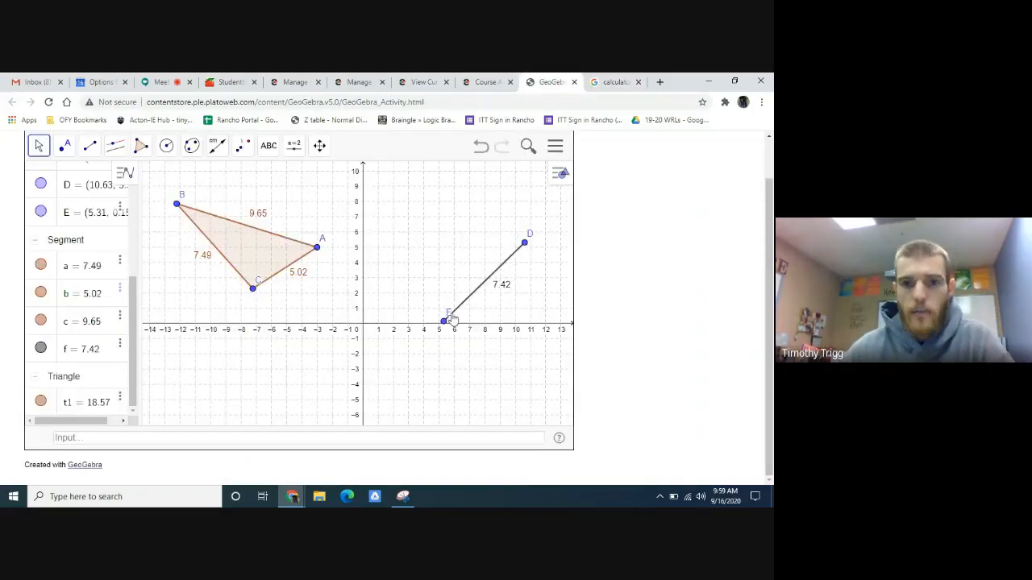
pyautogui.click(489, 81)
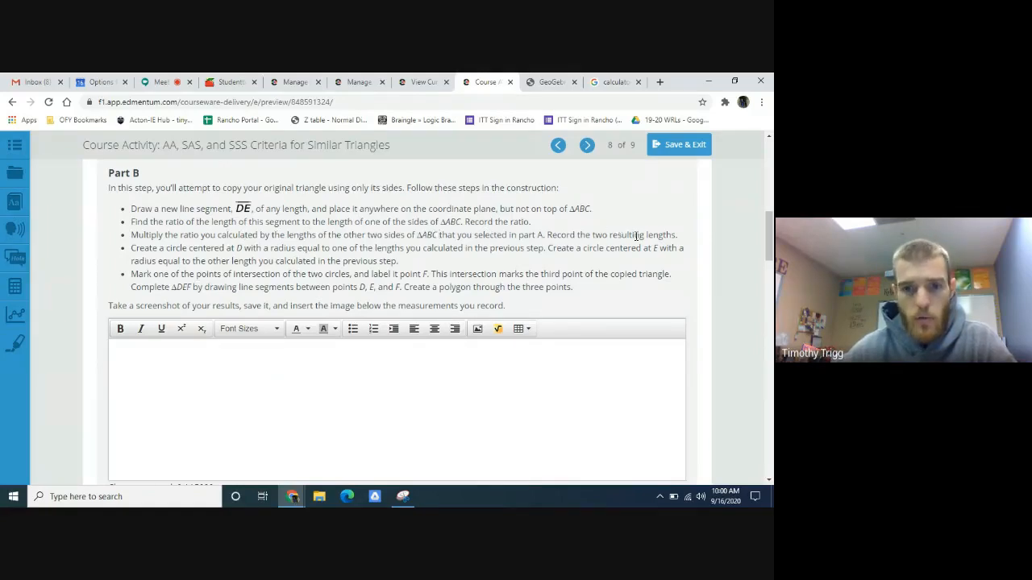
pyautogui.click(536, 81)
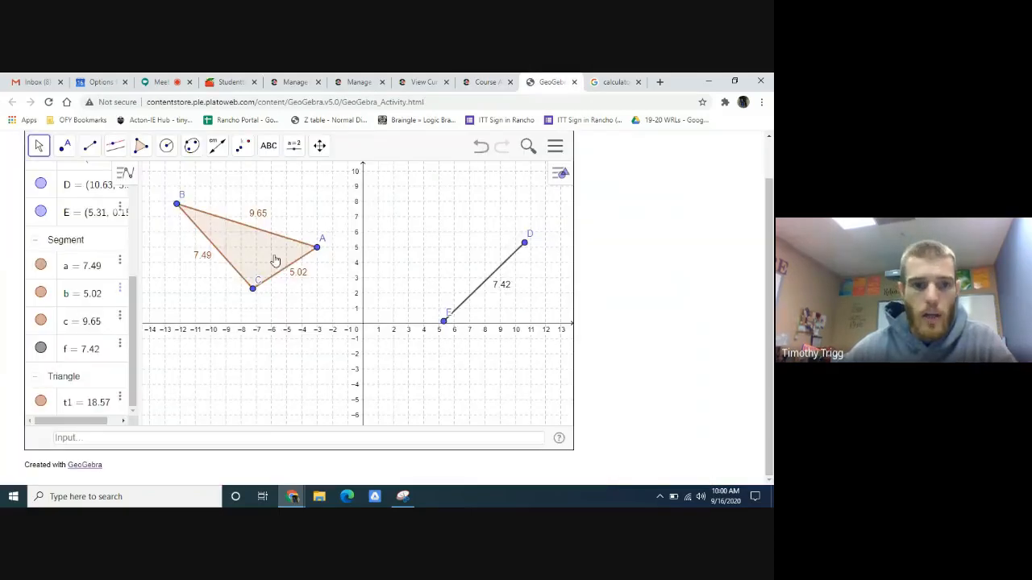
pyautogui.click(612, 81)
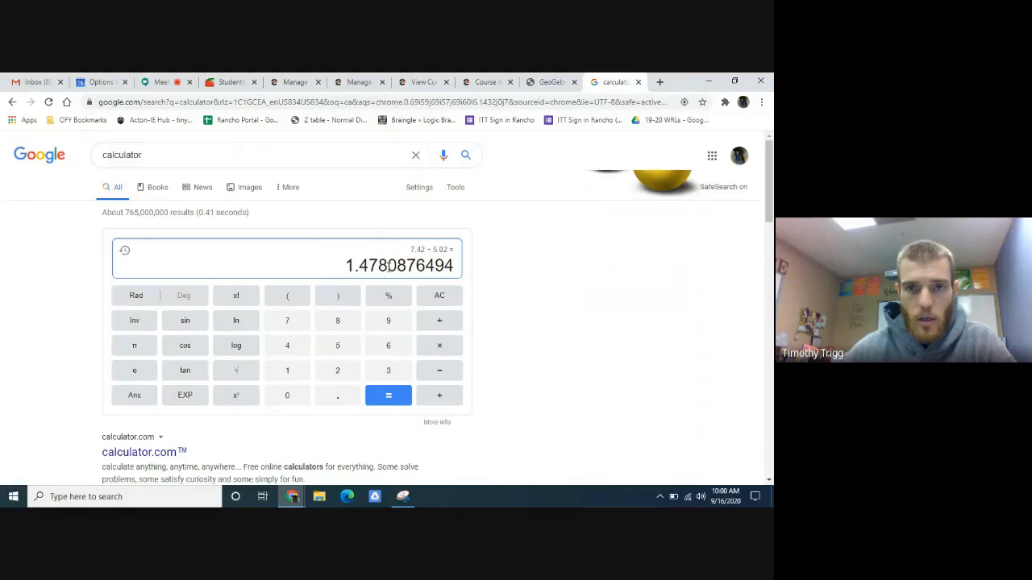
pyautogui.click(541, 81)
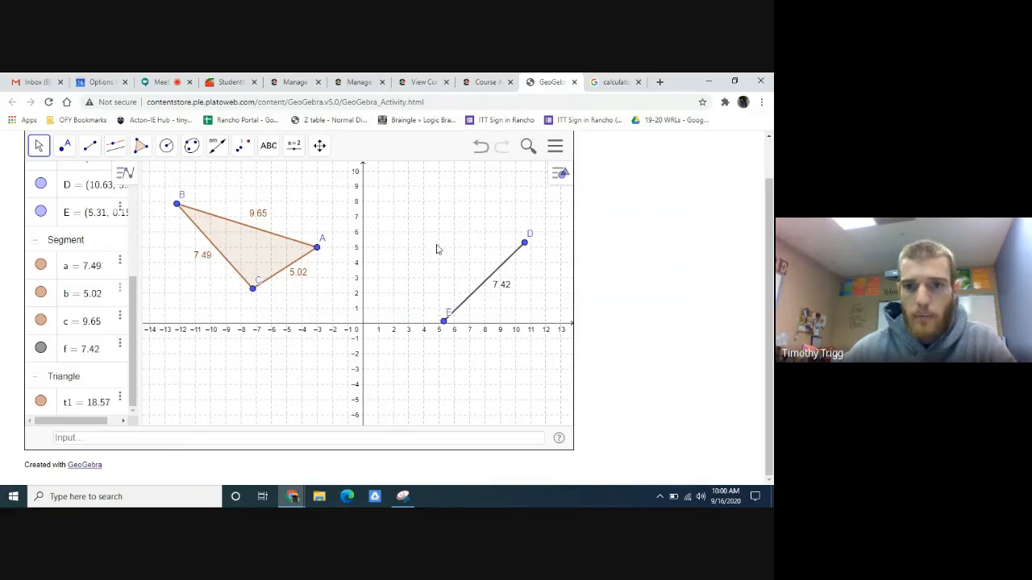
# - Multiply the ratio 1.4780876494 by side length 7.49 in the Google calculator and copy the full result
pyautogui.click(615, 81)
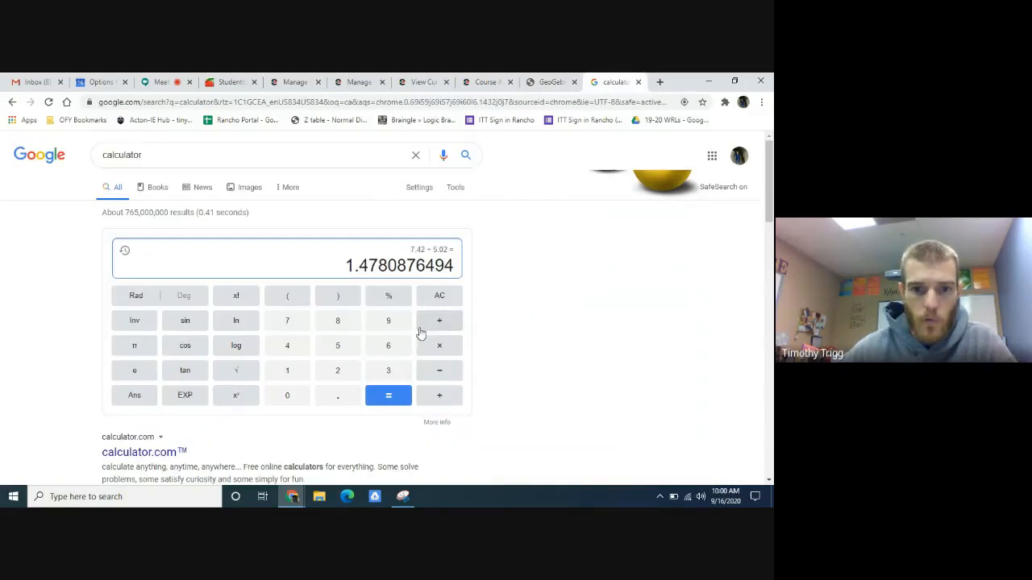
pyautogui.click(439, 346)
pyautogui.write('7.49')
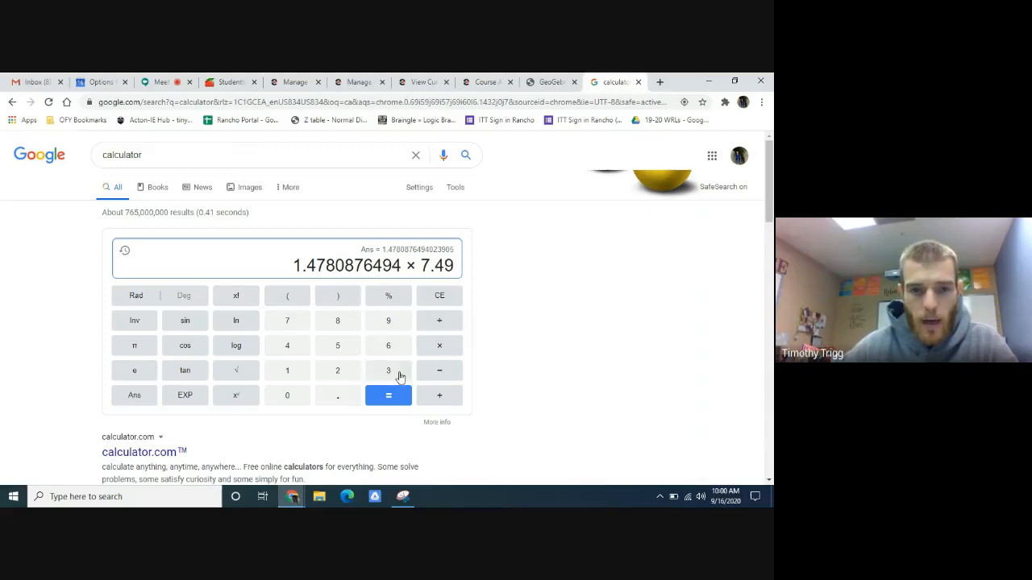
pyautogui.click(391, 395)
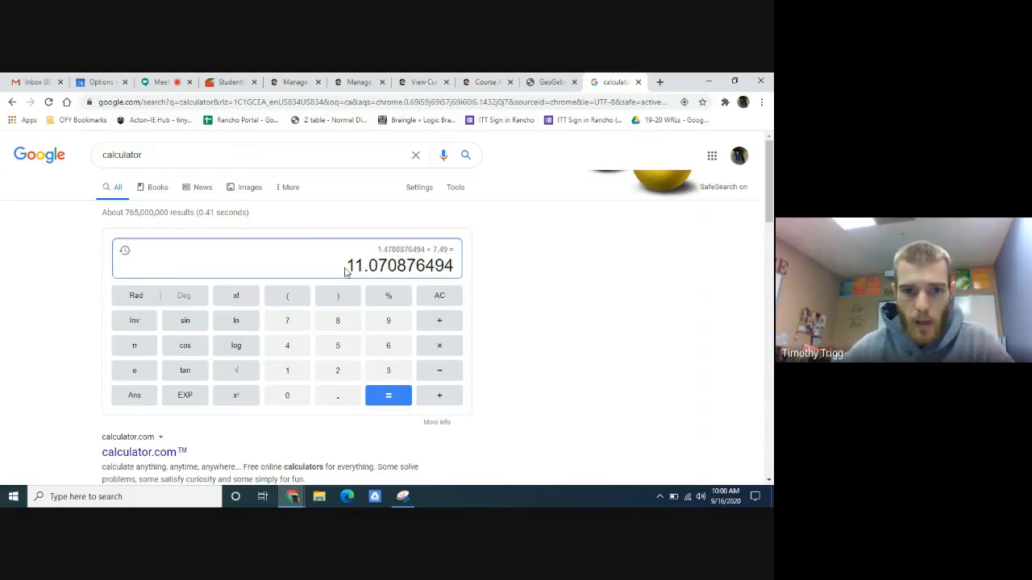
pyautogui.click(441, 266)
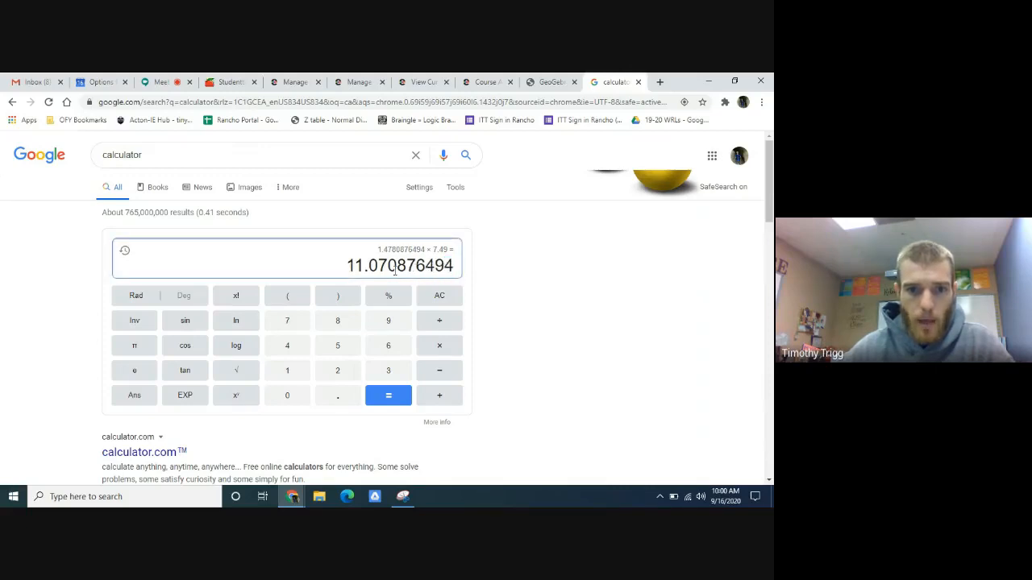
pyautogui.moveTo(357, 266); pyautogui.dragTo(391, 267)
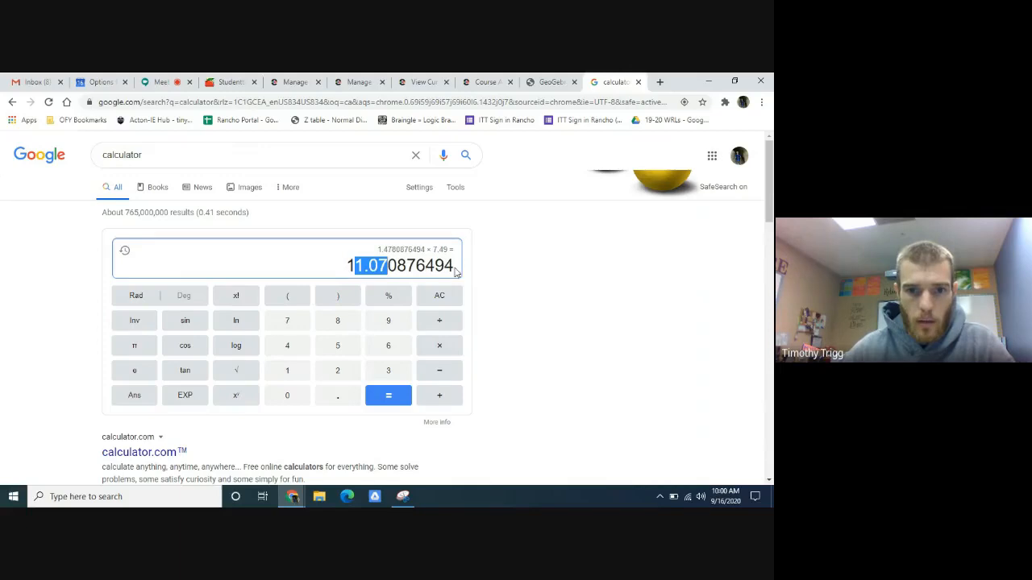
pyautogui.moveTo(457, 273); pyautogui.dragTo(349, 268)
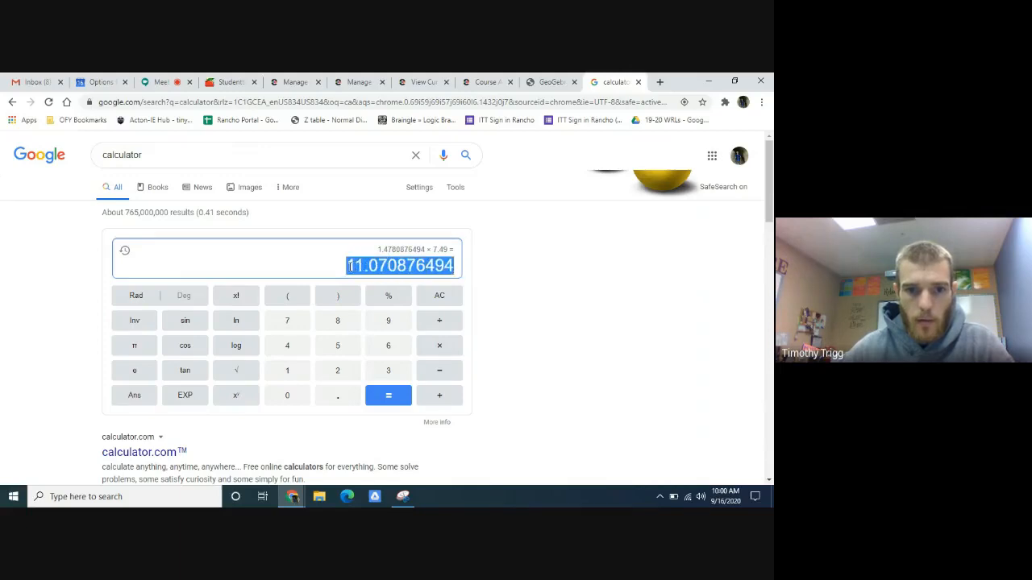
pyautogui.rightClick(367, 266)
pyautogui.click(393, 279)
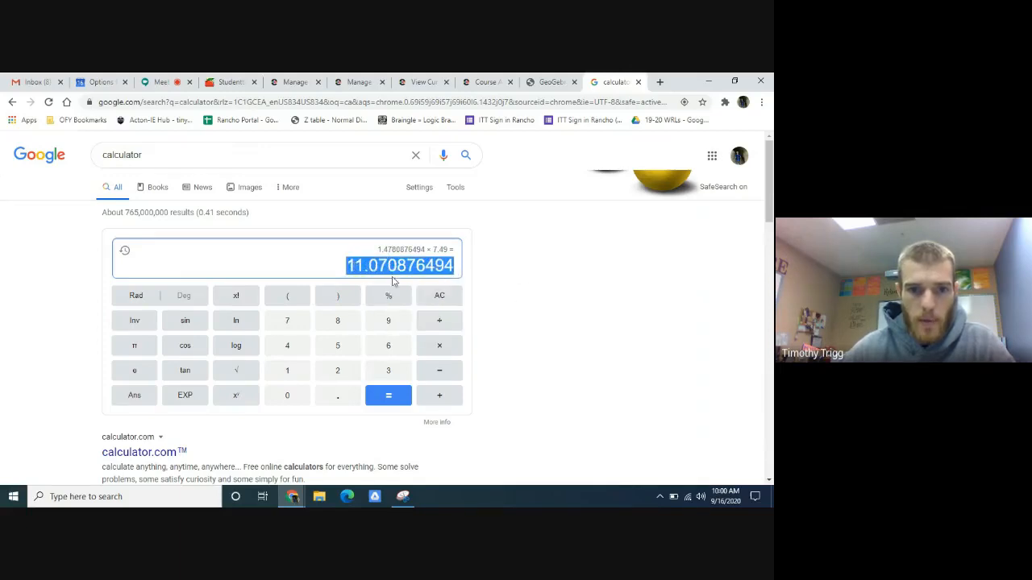
# - In GeoGebra, create a Circle: Center & Radius centered at E with the copied radius of 11.070876494
pyautogui.click(553, 82)
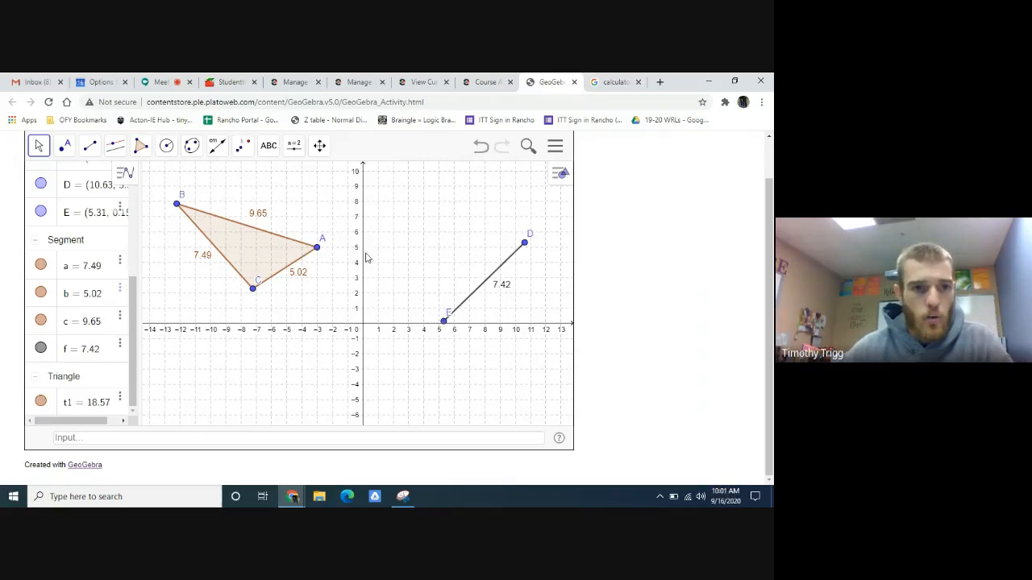
pyautogui.click(169, 147)
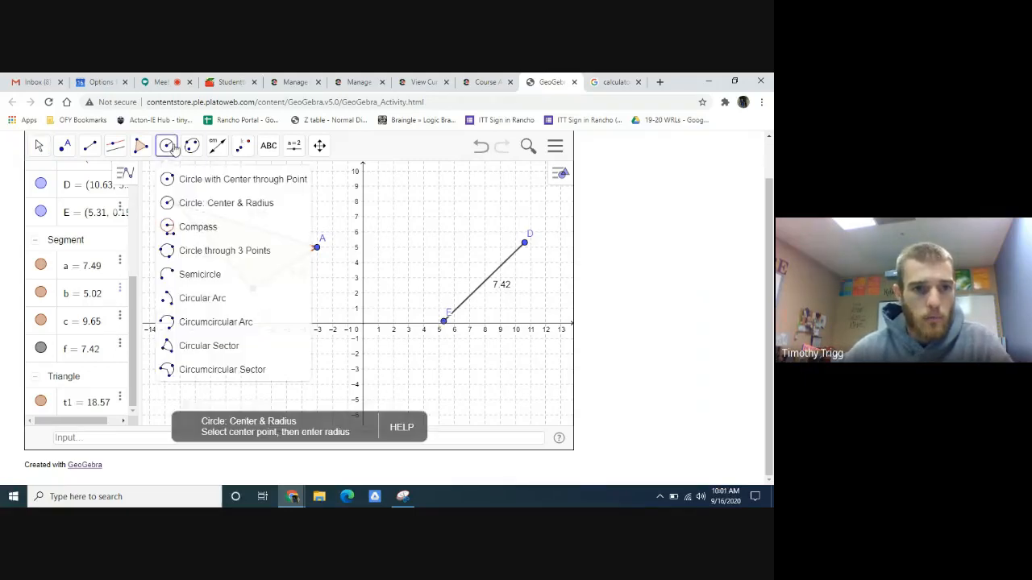
pyautogui.click(234, 207)
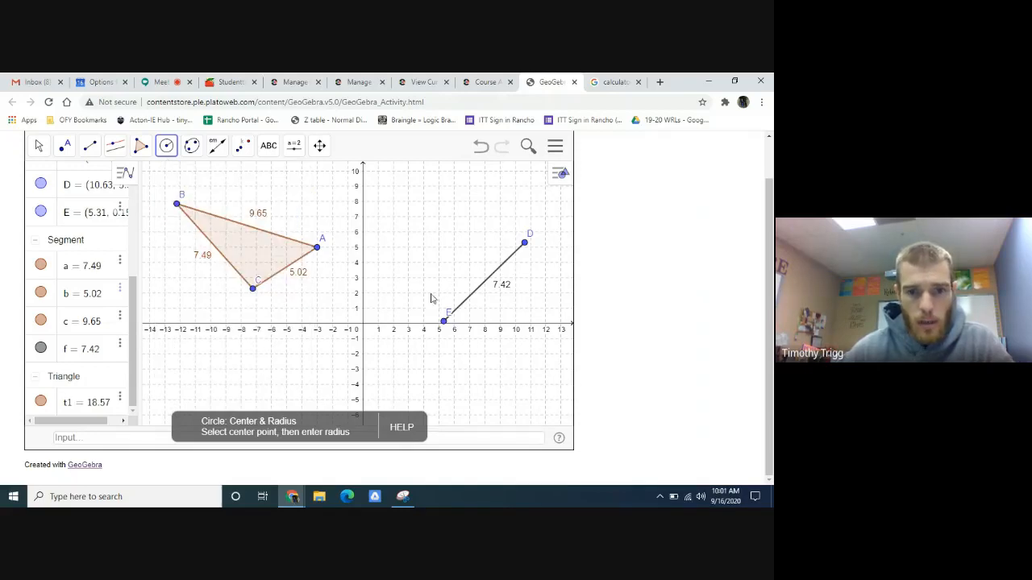
pyautogui.click(444, 323)
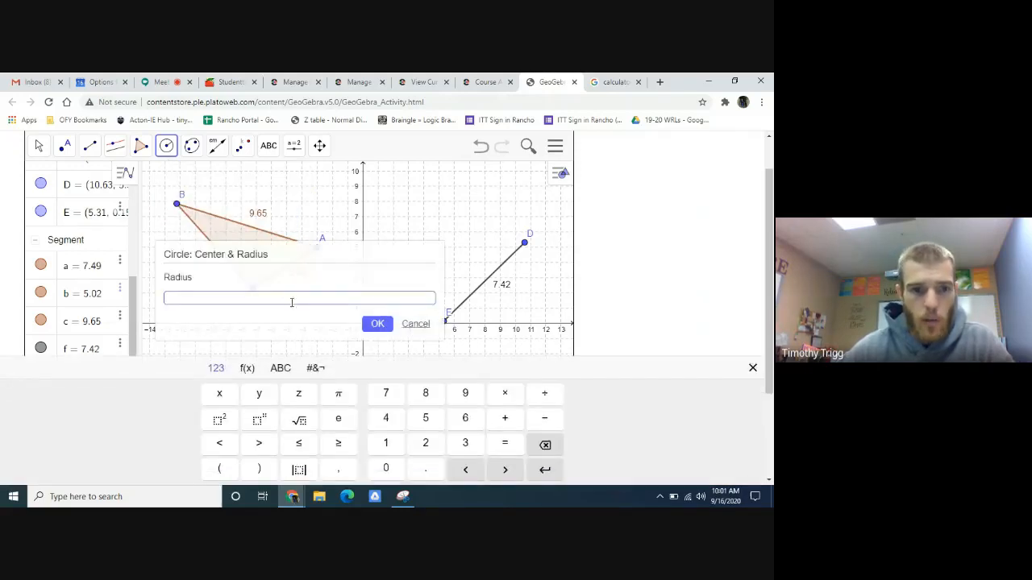
pyautogui.hotkey('ctrl', 'v')
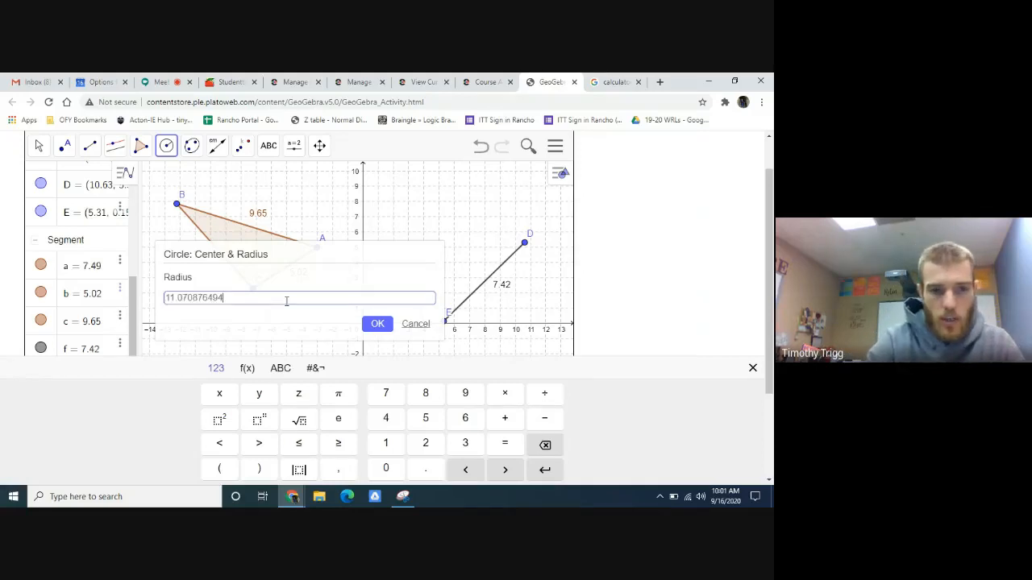
pyautogui.click(379, 324)
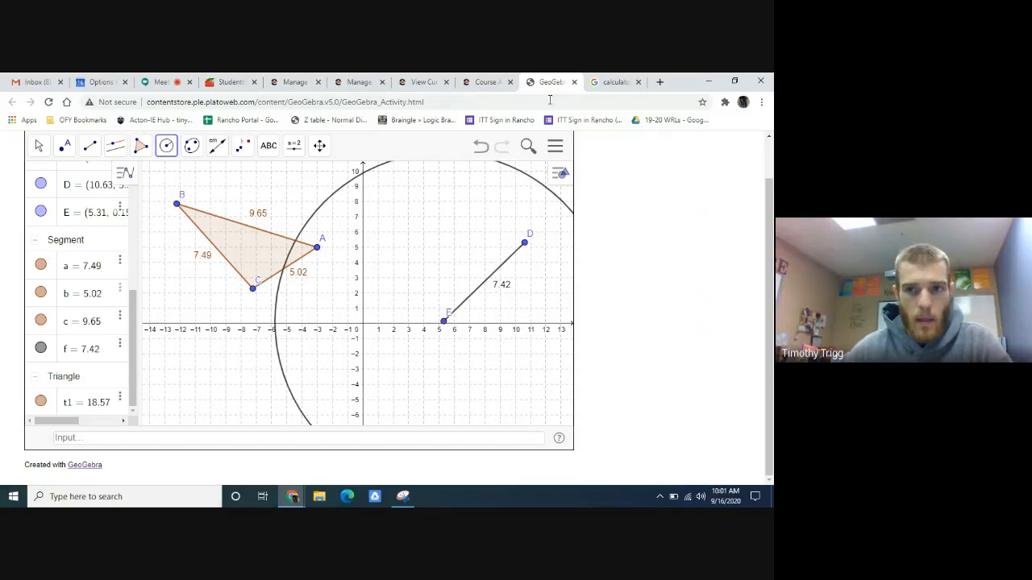
pyautogui.click(610, 81)
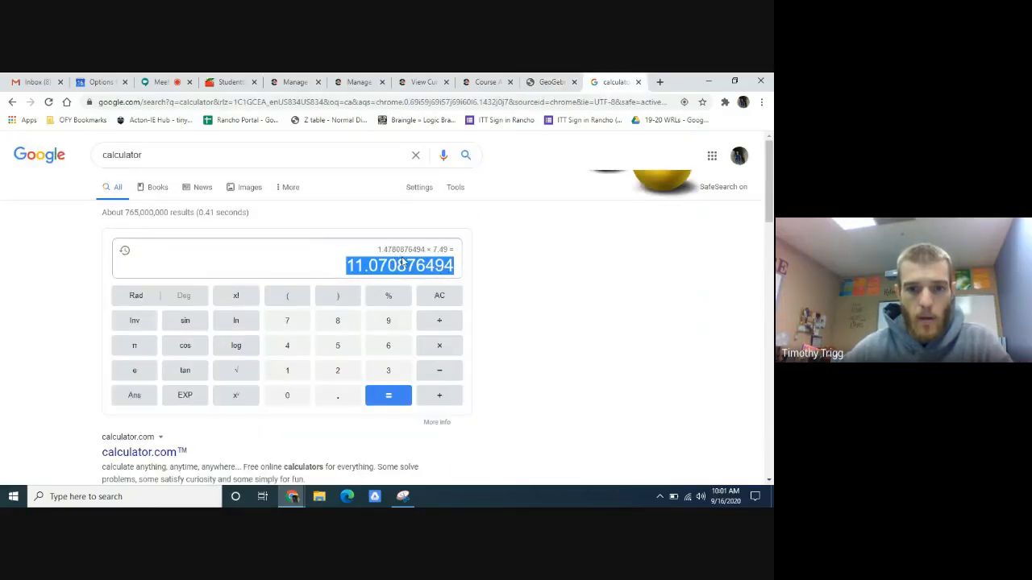
pyautogui.click(554, 82)
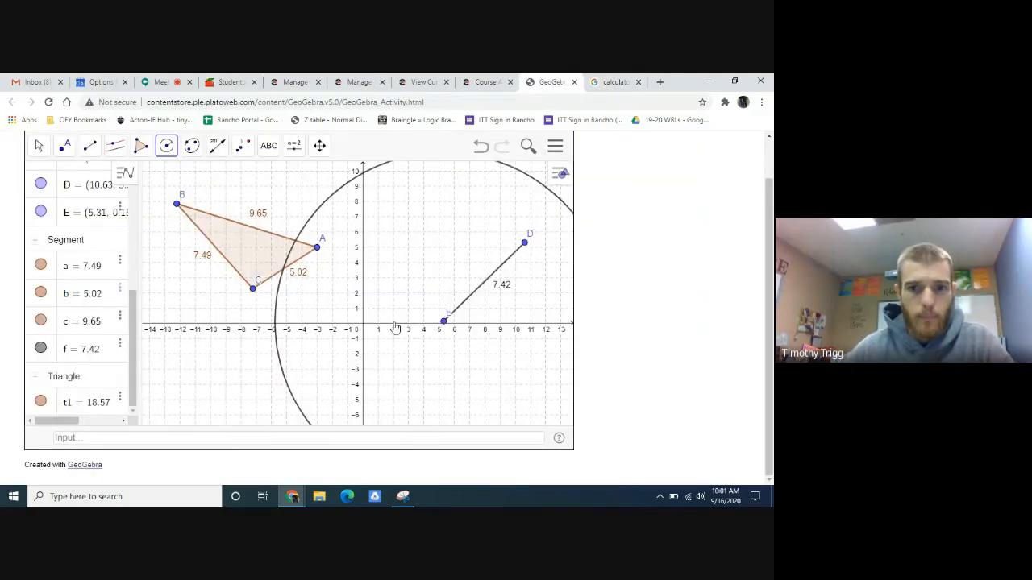
pyautogui.click(610, 82)
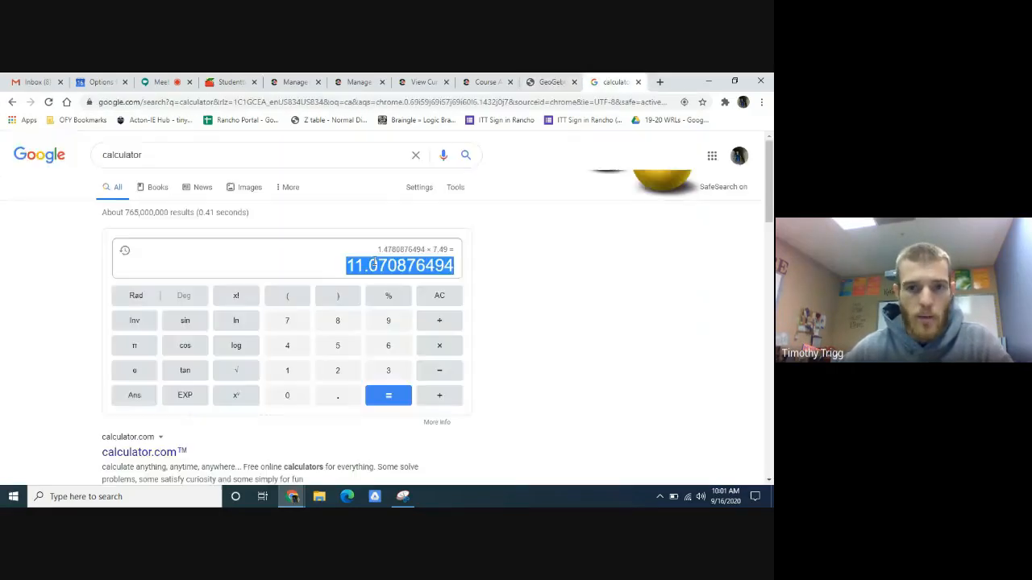
pyautogui.click(553, 82)
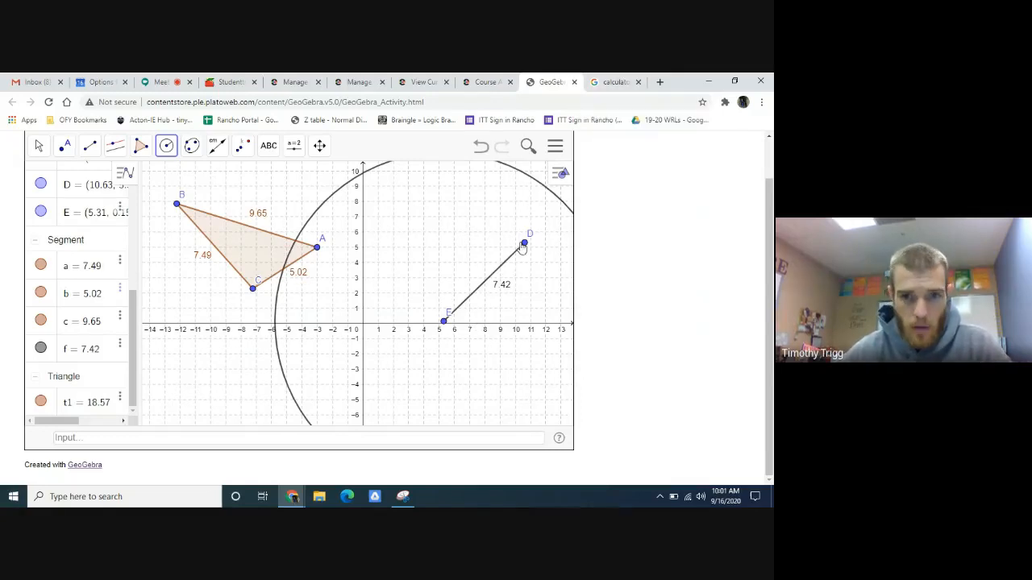
# - In the Google calculator, recall the ratio 1.4780876494 from the history, multiply it by side length 9.65, and copy the full result
pyautogui.click(617, 81)
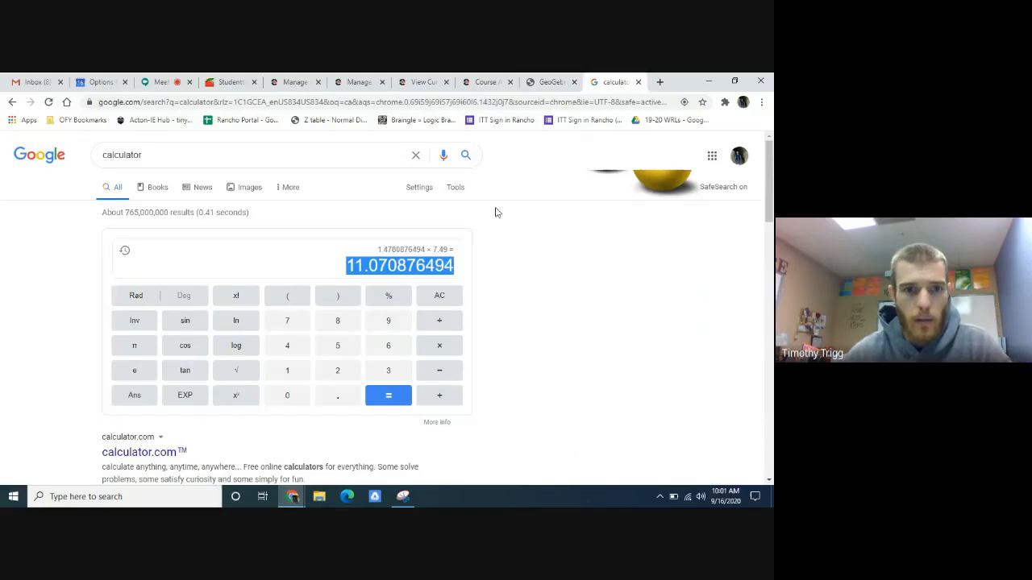
pyautogui.click(125, 252)
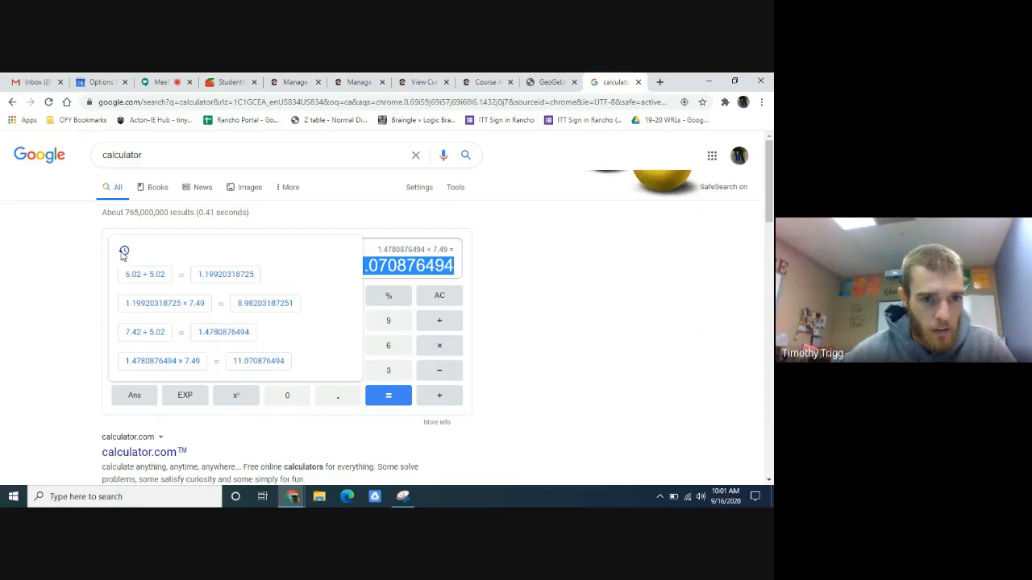
pyautogui.click(216, 337)
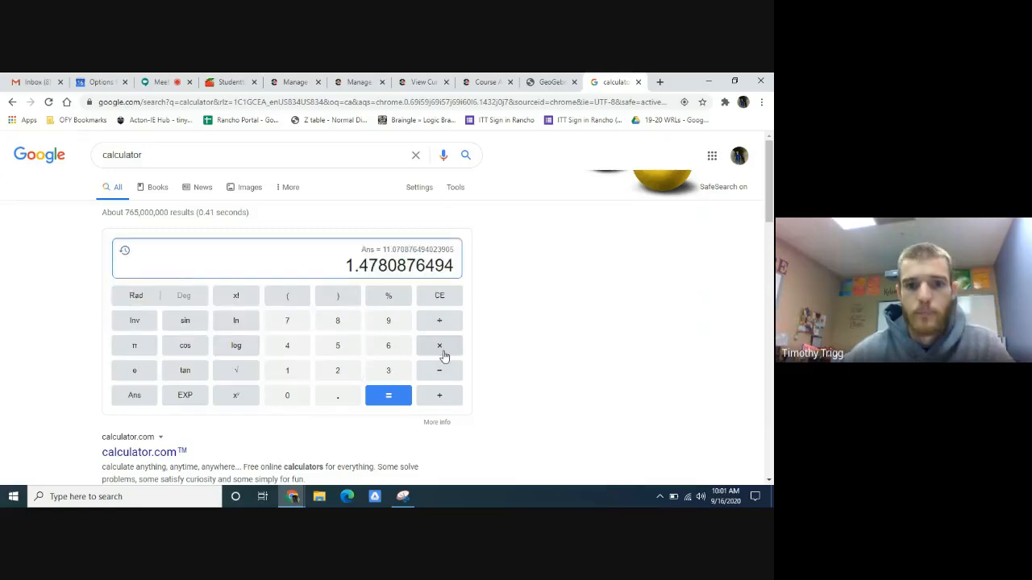
pyautogui.click(546, 82)
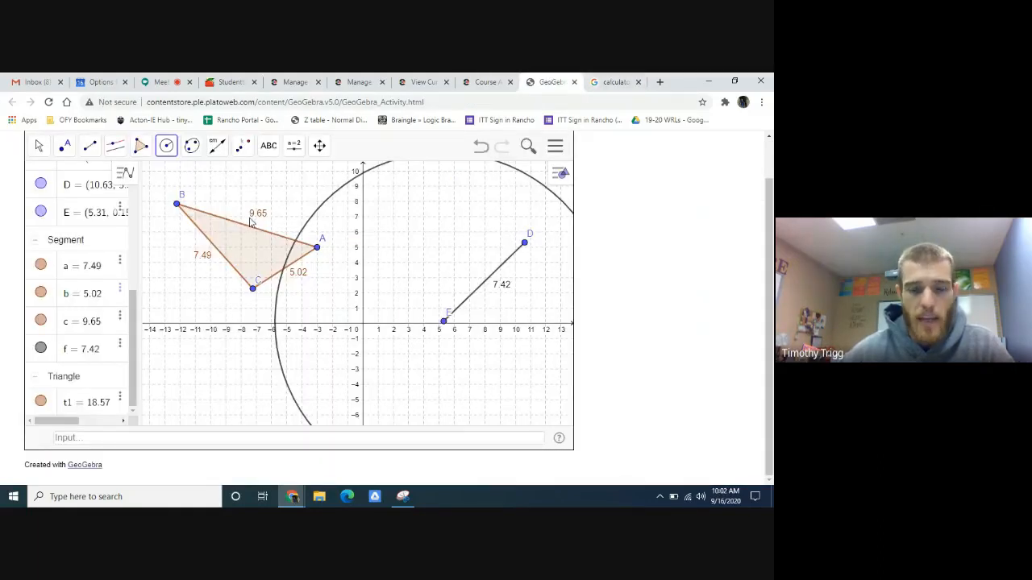
pyautogui.click(612, 81)
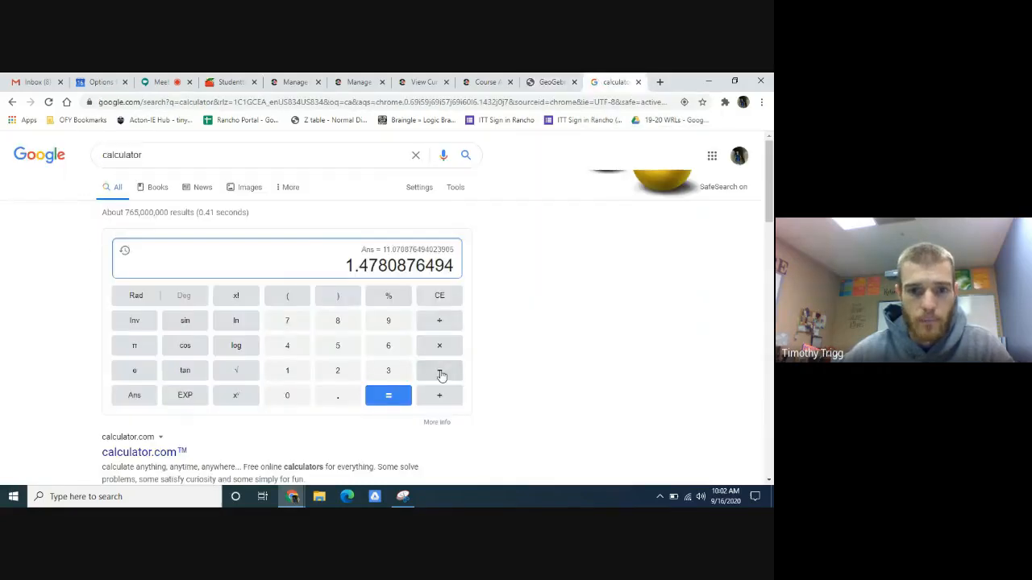
pyautogui.click(445, 351)
pyautogui.write('9.65')
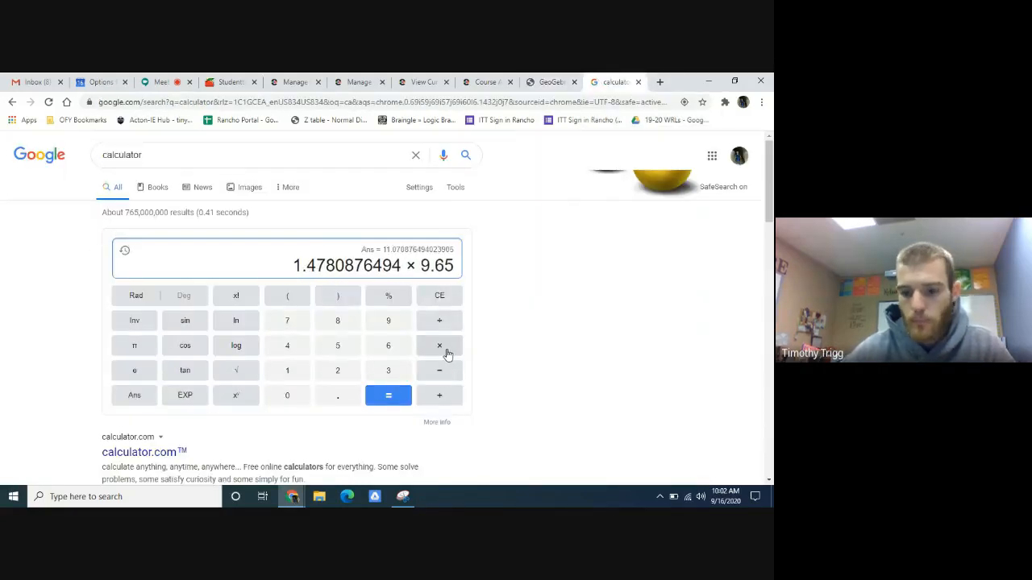
pyautogui.press('Return')
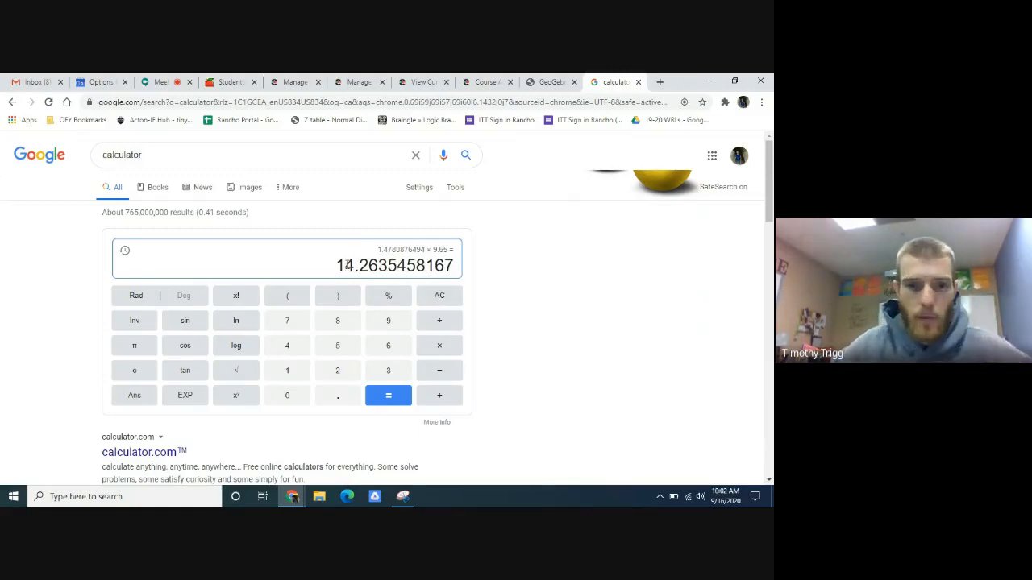
pyautogui.moveTo(336, 266); pyautogui.dragTo(452, 268)
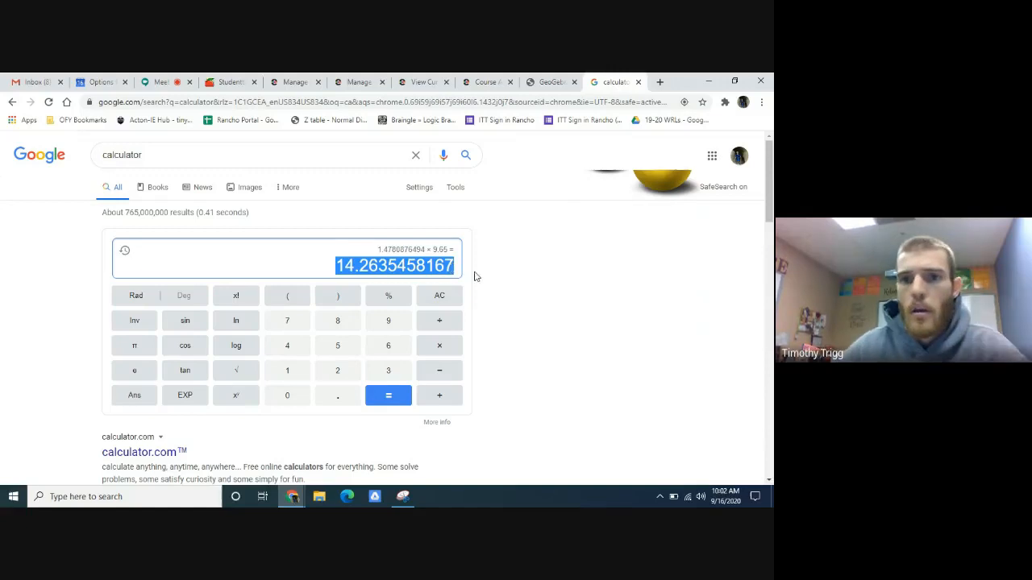
# - In GeoGebra, create a Circle: Center & Radius centered at D with the copied radius of 14.2635458167
pyautogui.click(548, 82)
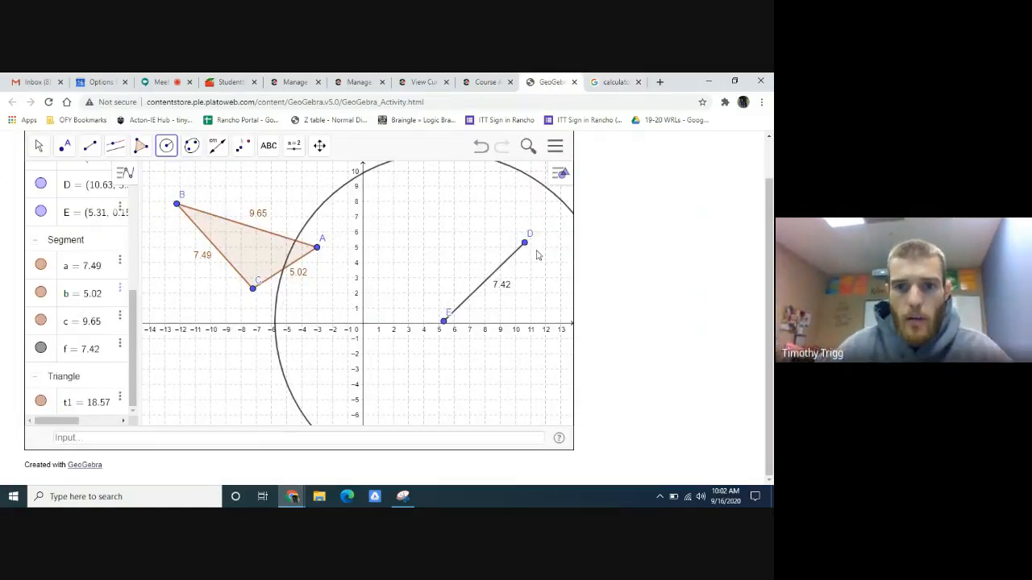
pyautogui.click(38, 146)
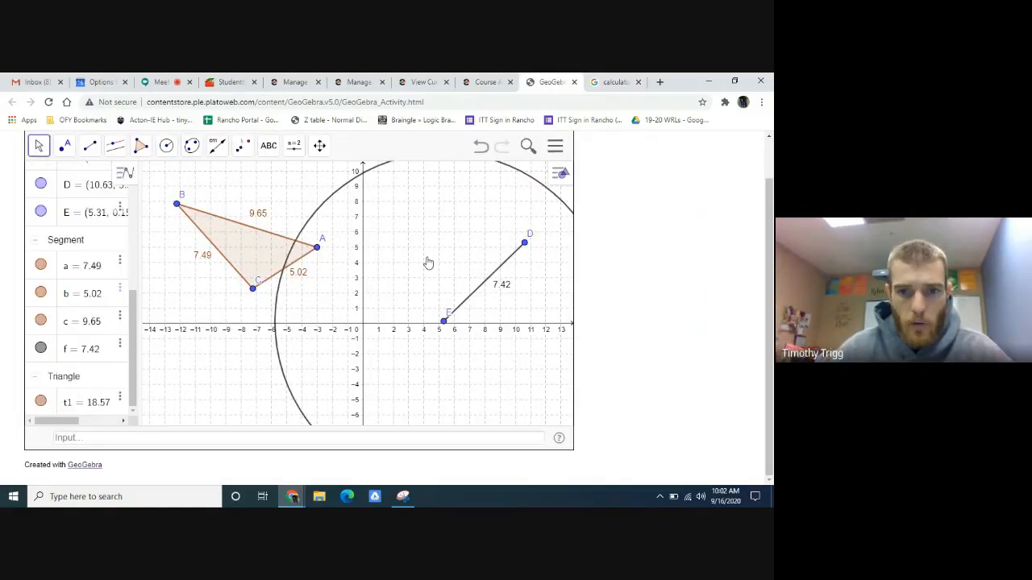
pyautogui.moveTo(428, 259); pyautogui.dragTo(355, 274)
pyautogui.scroll(-5, 355, 277)
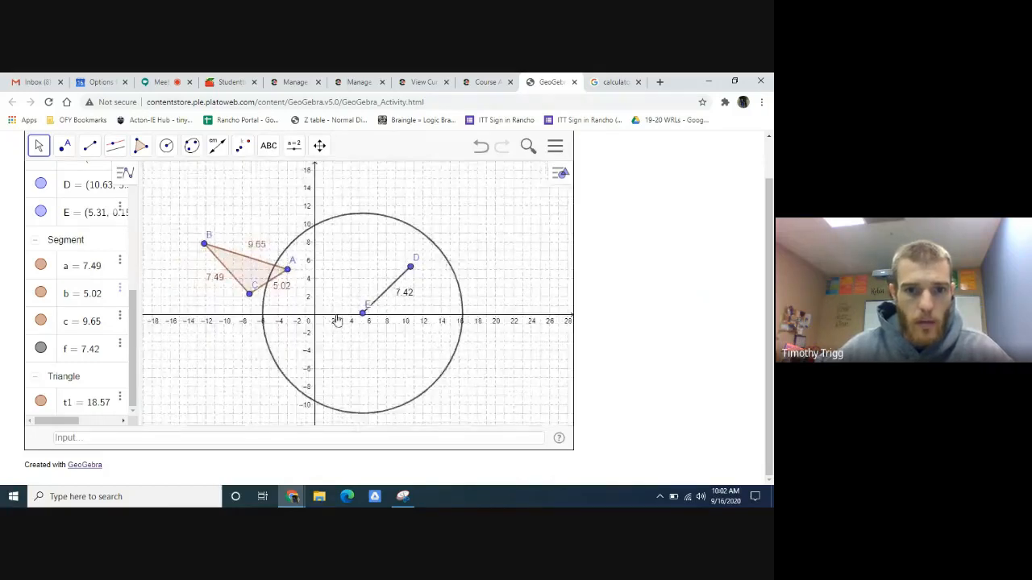
pyautogui.moveTo(339, 321); pyautogui.dragTo(351, 280)
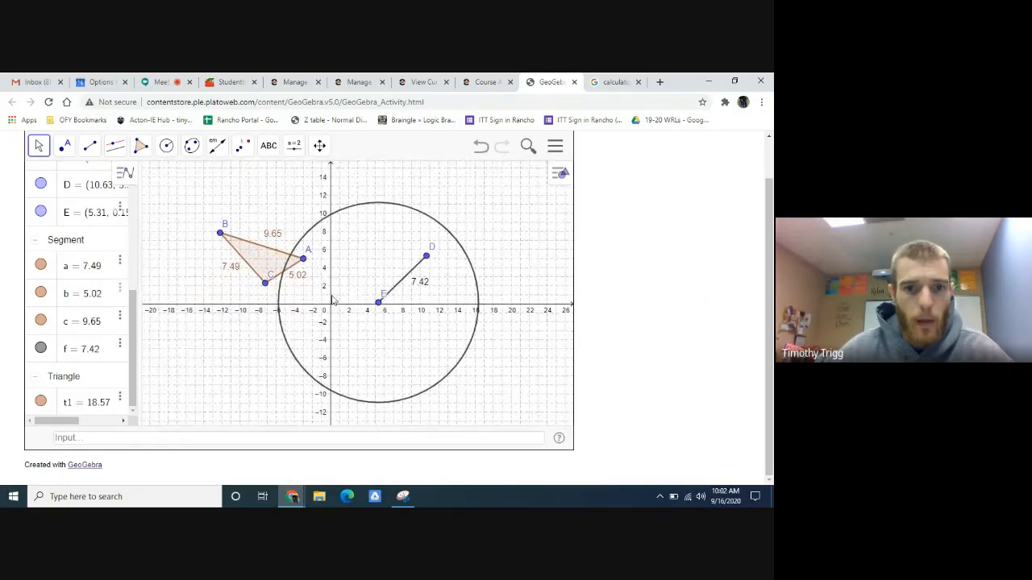
pyautogui.click(166, 147)
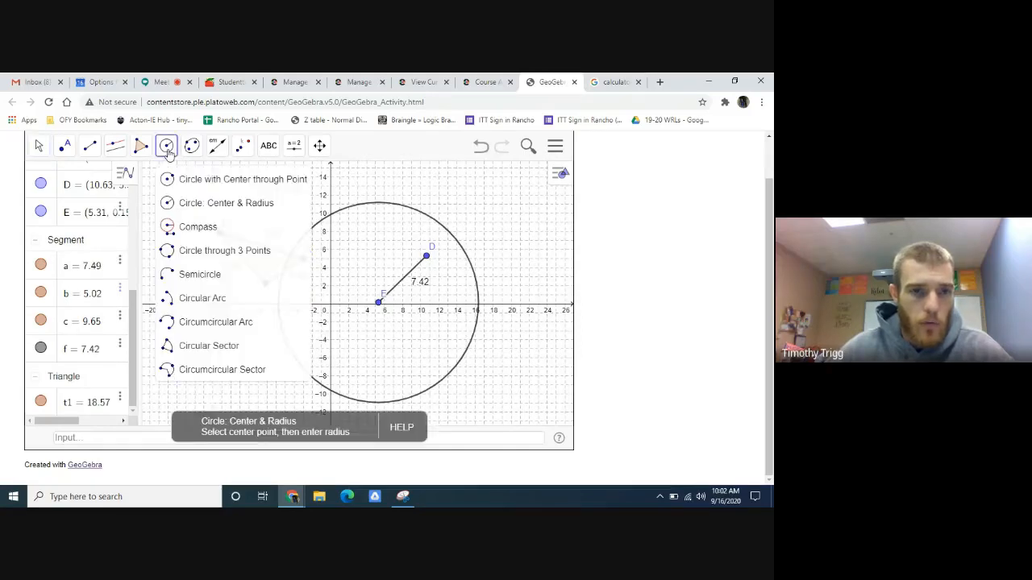
pyautogui.click(195, 211)
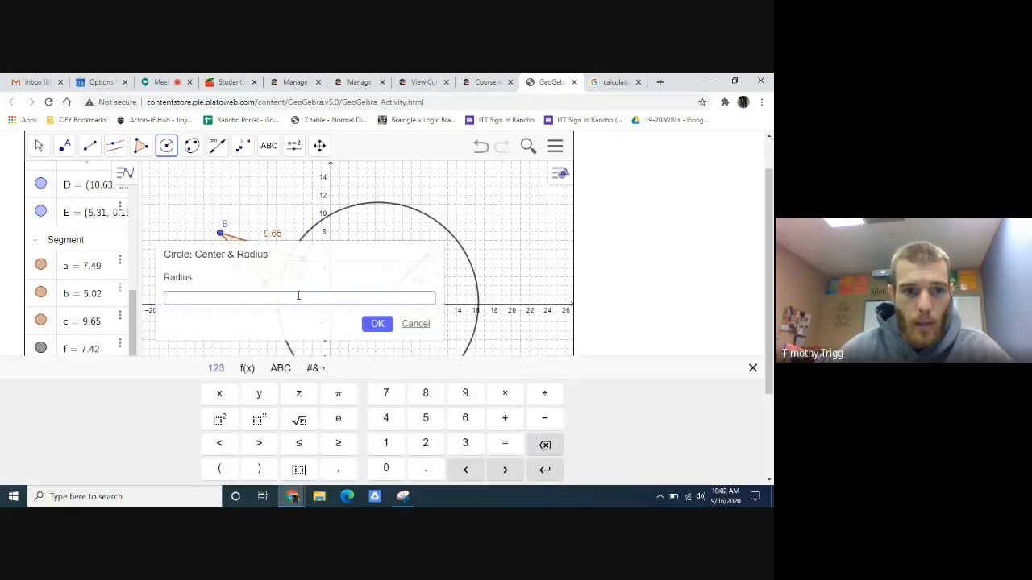
pyautogui.hotkey('ctrl', 'v')
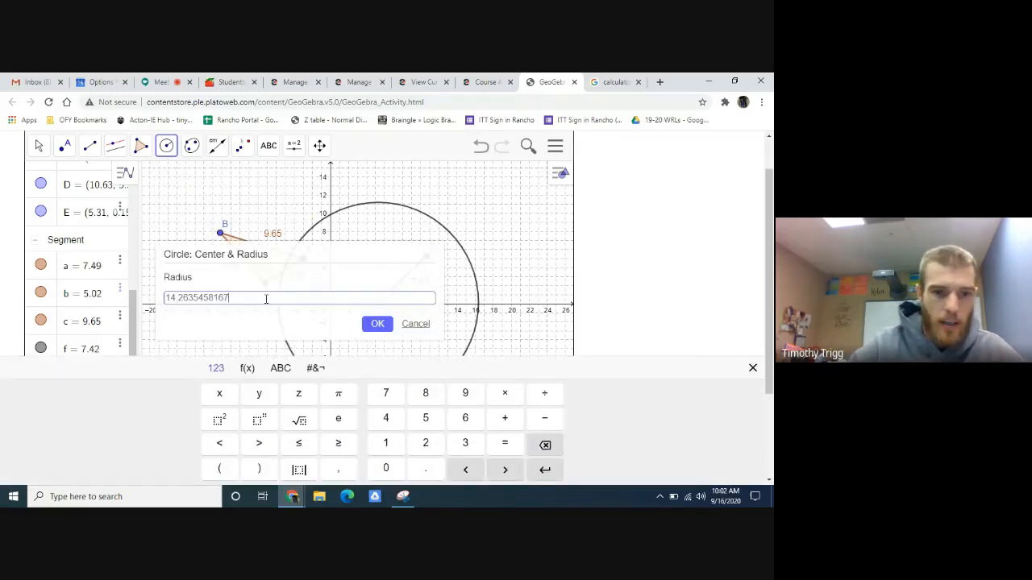
pyautogui.press('Return')
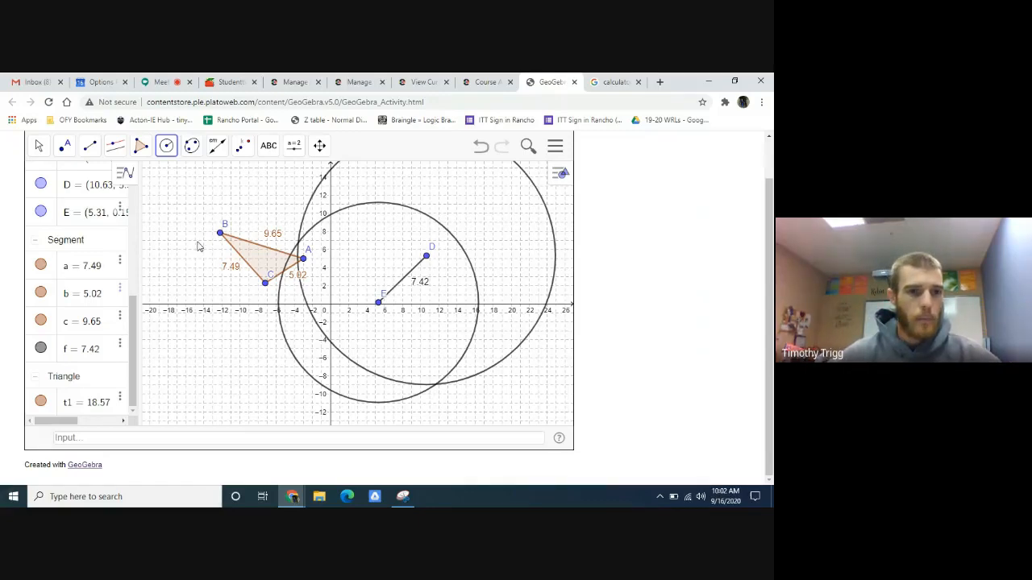
# - Mark point F at the upper intersection of the two circles, near vertex A, with the Point tool
pyautogui.click(65, 149)
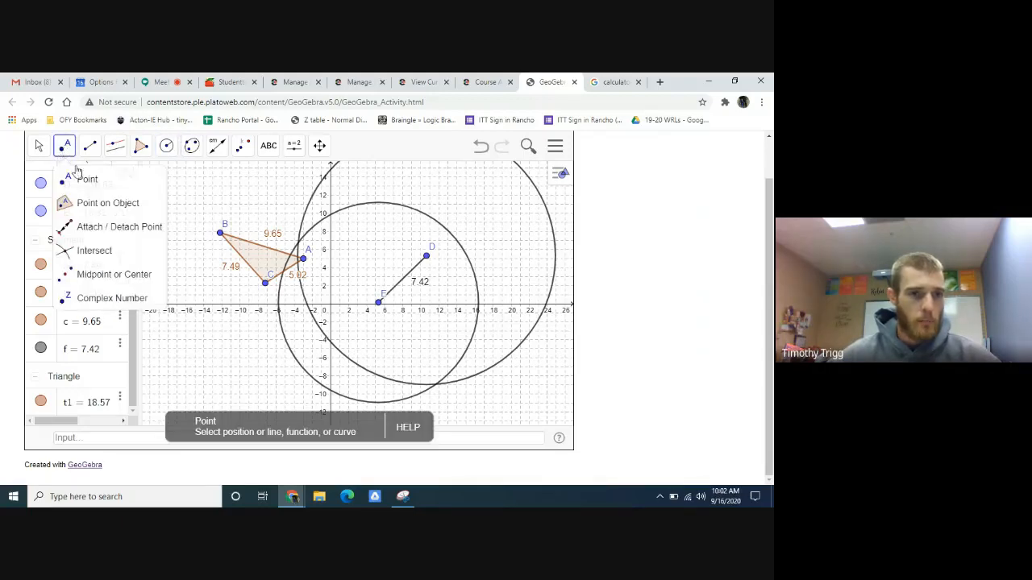
pyautogui.click(82, 179)
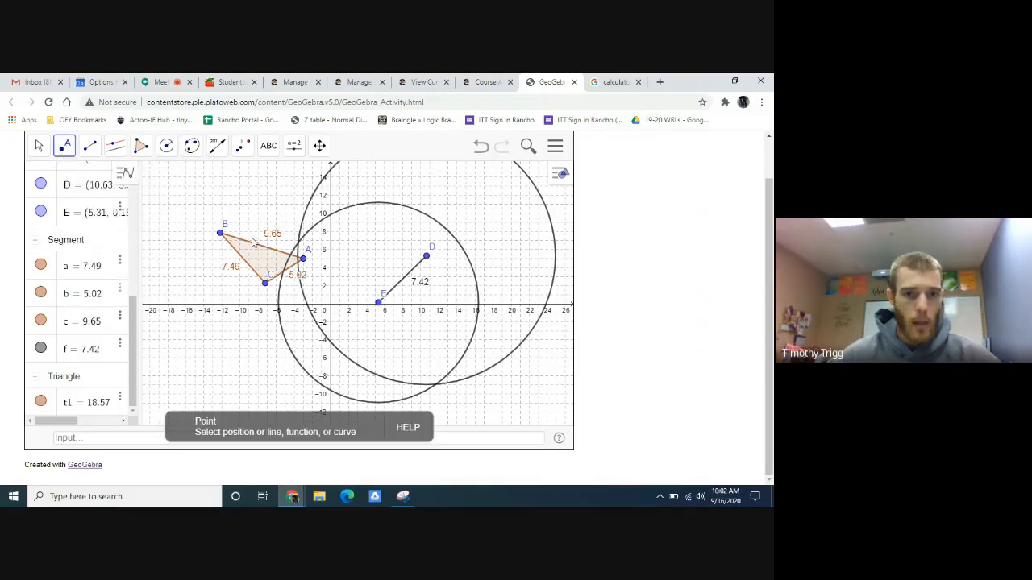
pyautogui.click(299, 243)
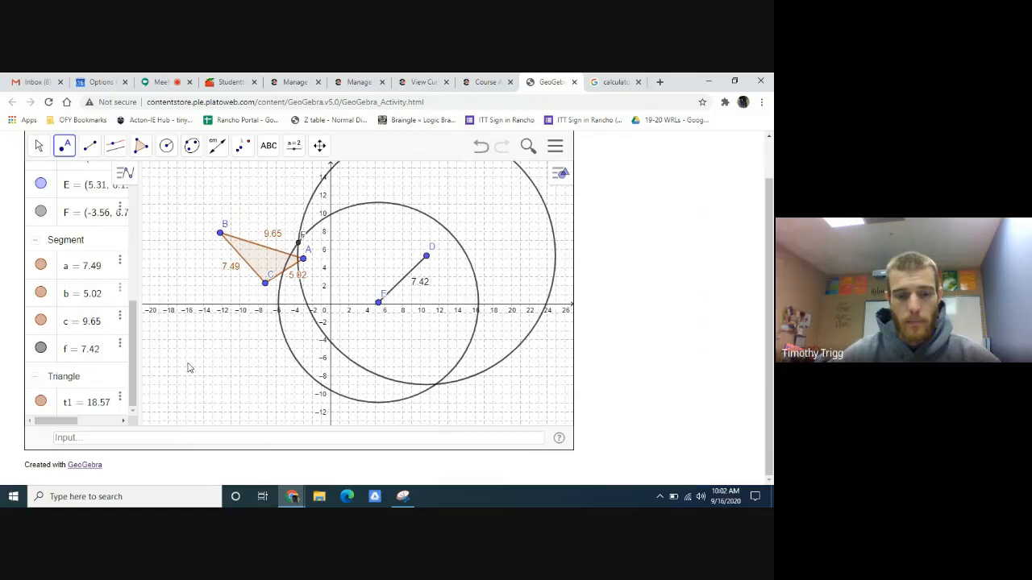
# - Create a polygon through points E, D and F to complete triangle DEF
pyautogui.click(141, 146)
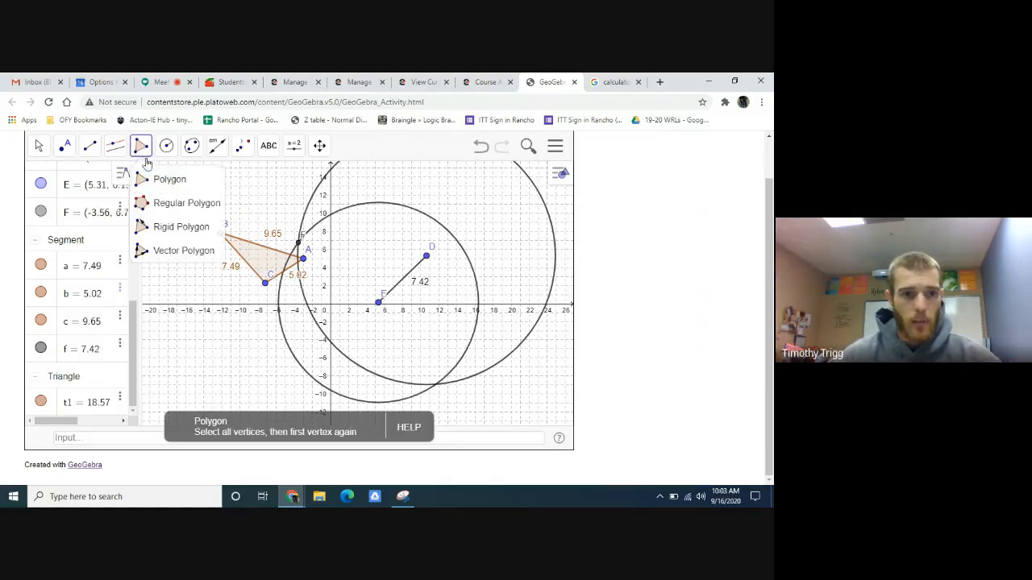
pyautogui.click(165, 180)
pyautogui.click(379, 302)
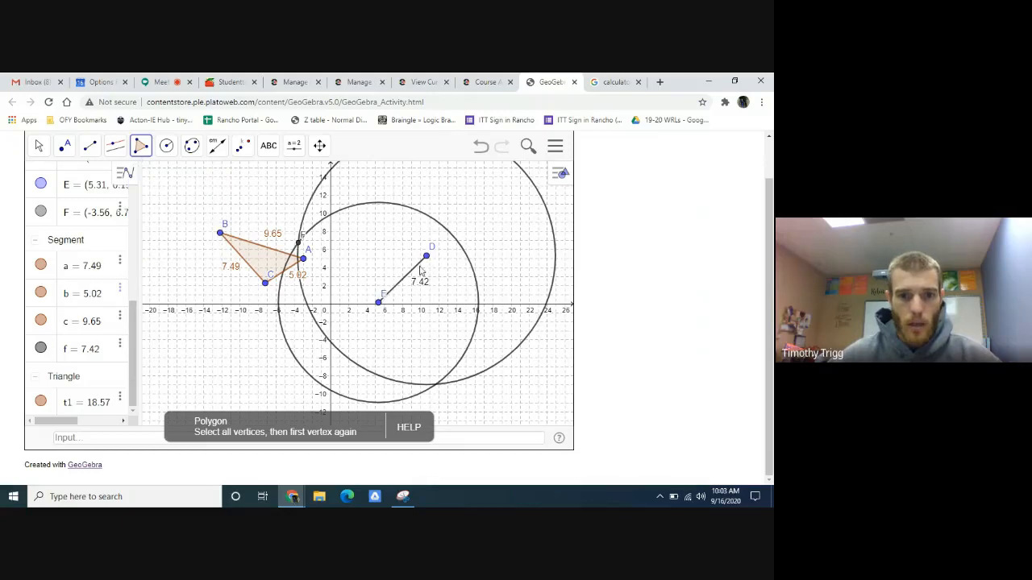
pyautogui.click(426, 257)
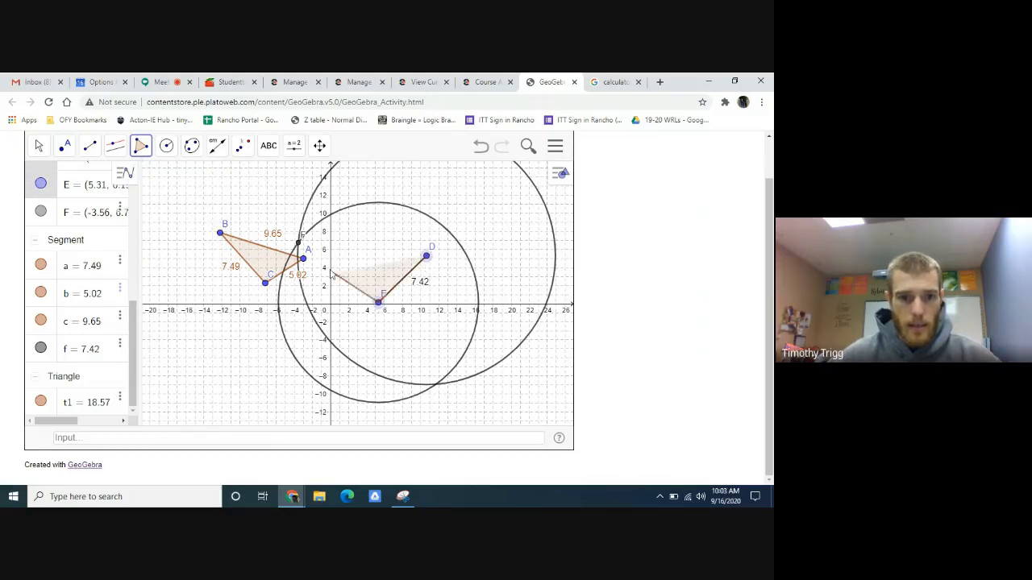
pyautogui.click(298, 242)
pyautogui.click(426, 256)
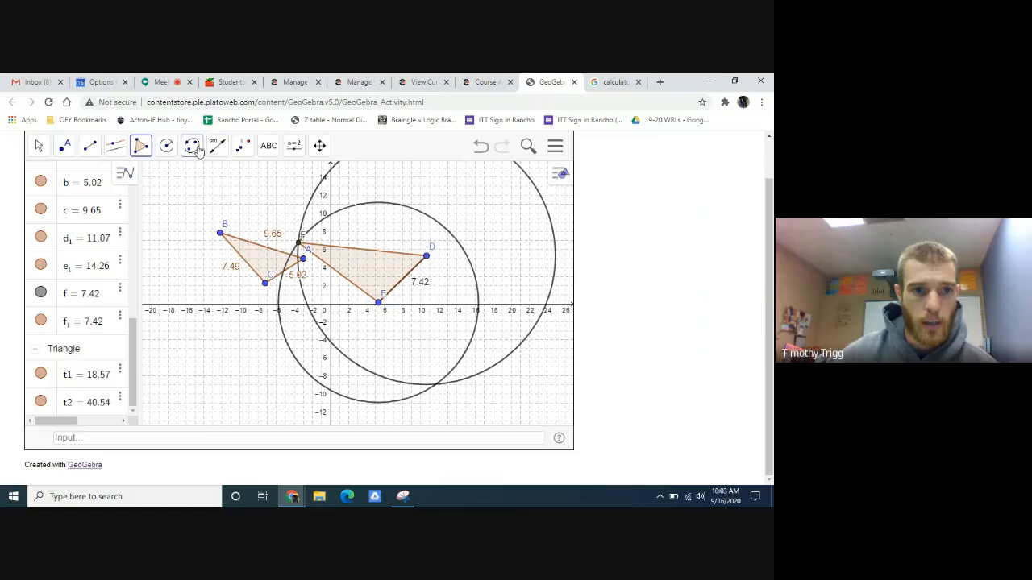
# - Measure sides DF and EF with Distance or Length and move their length labels outside triangle DEF
pyautogui.click(216, 147)
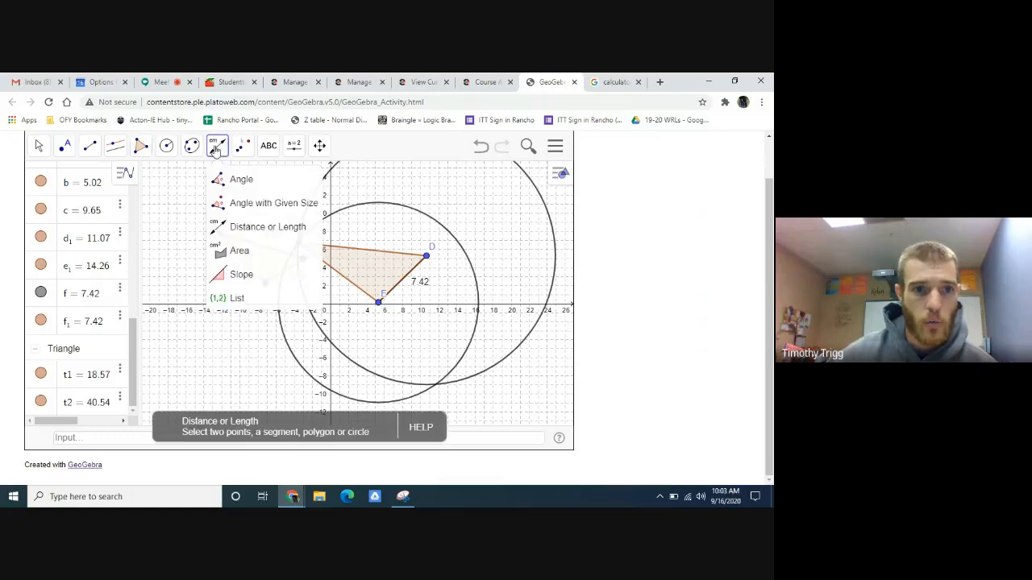
pyautogui.click(242, 227)
pyautogui.click(380, 256)
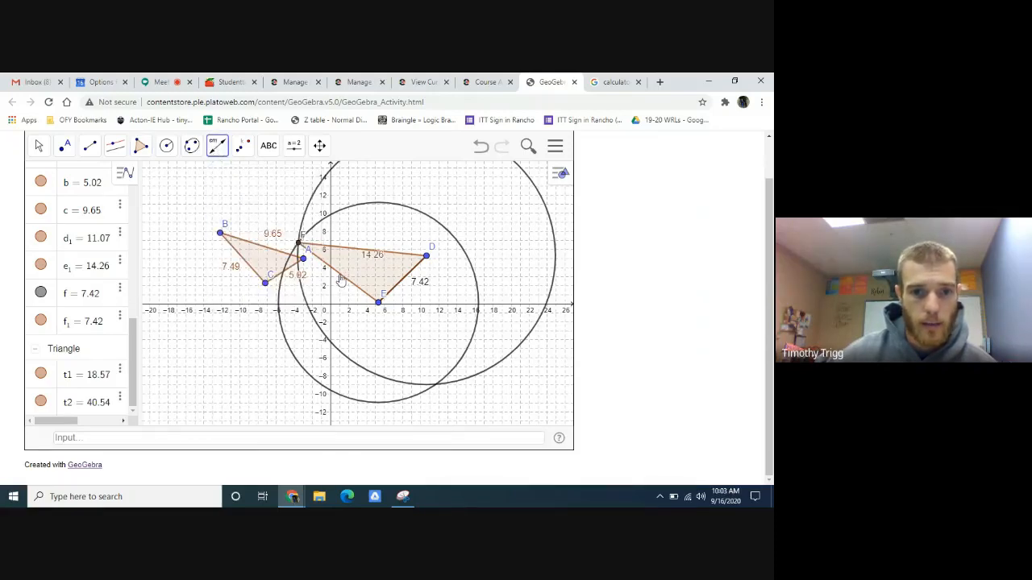
pyautogui.click(37, 145)
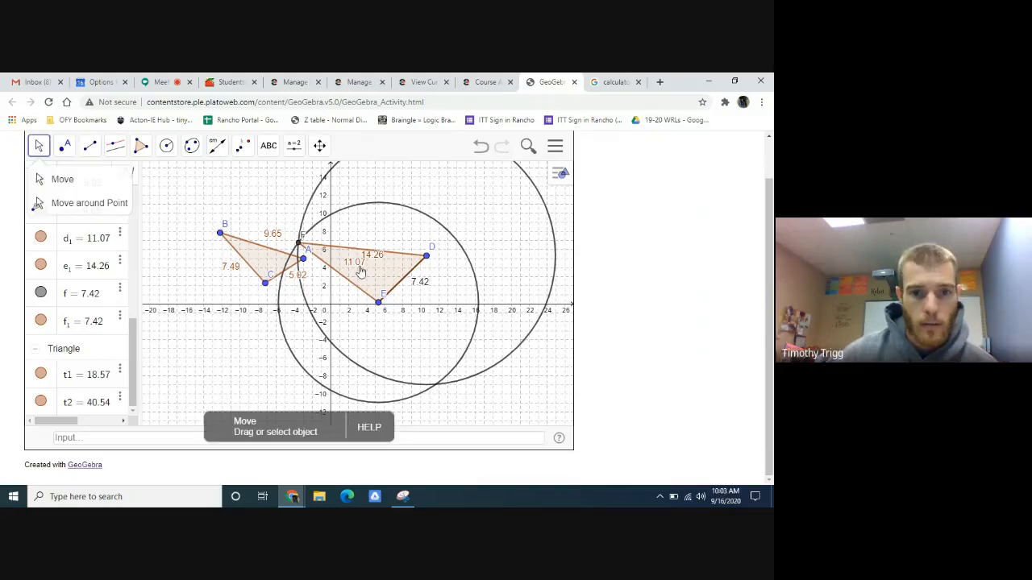
pyautogui.moveTo(361, 267); pyautogui.dragTo(345, 294)
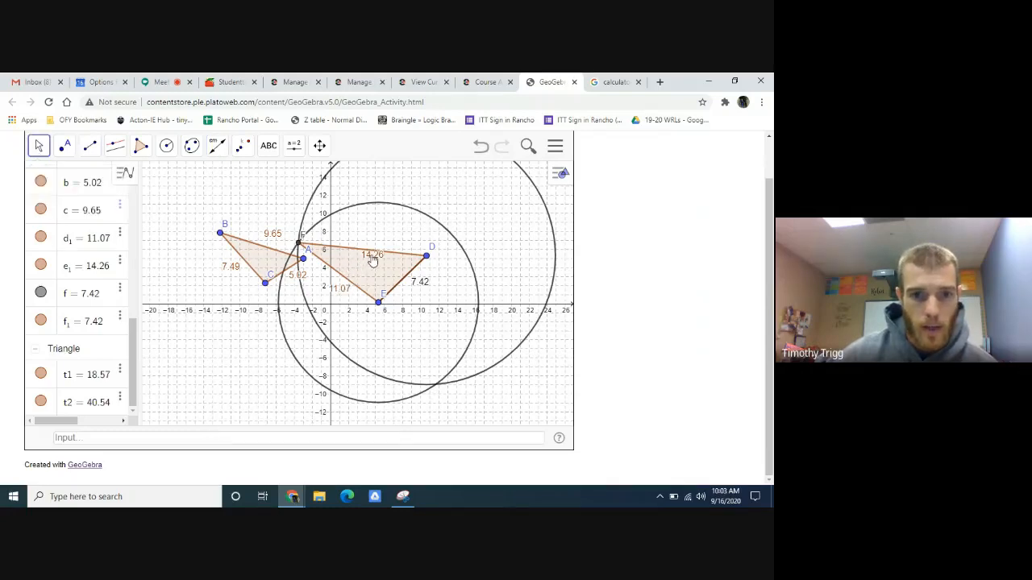
pyautogui.moveTo(372, 261); pyautogui.dragTo(366, 246)
pyautogui.scroll(5, 301, 280)
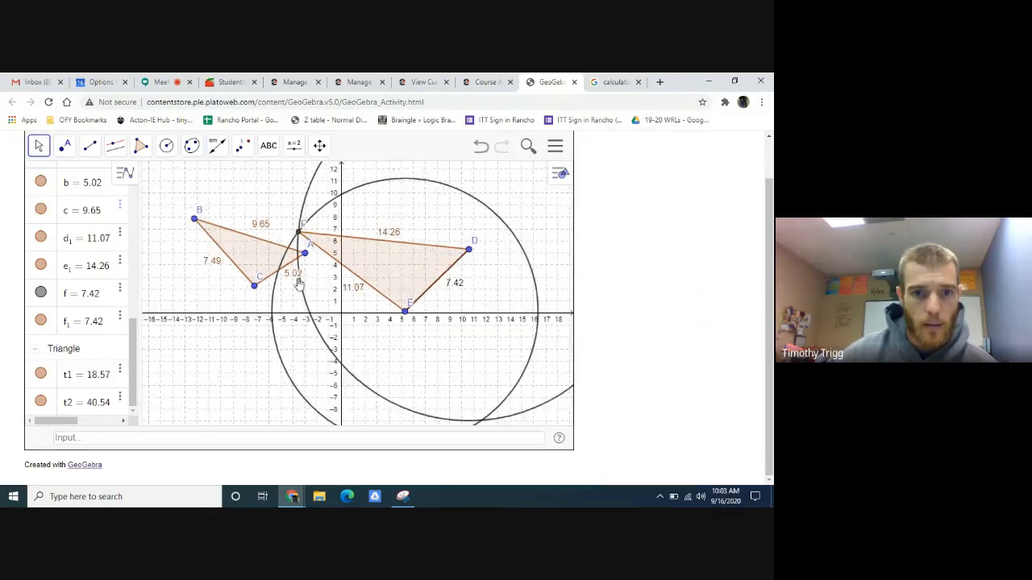
pyautogui.scroll(1, 298, 282)
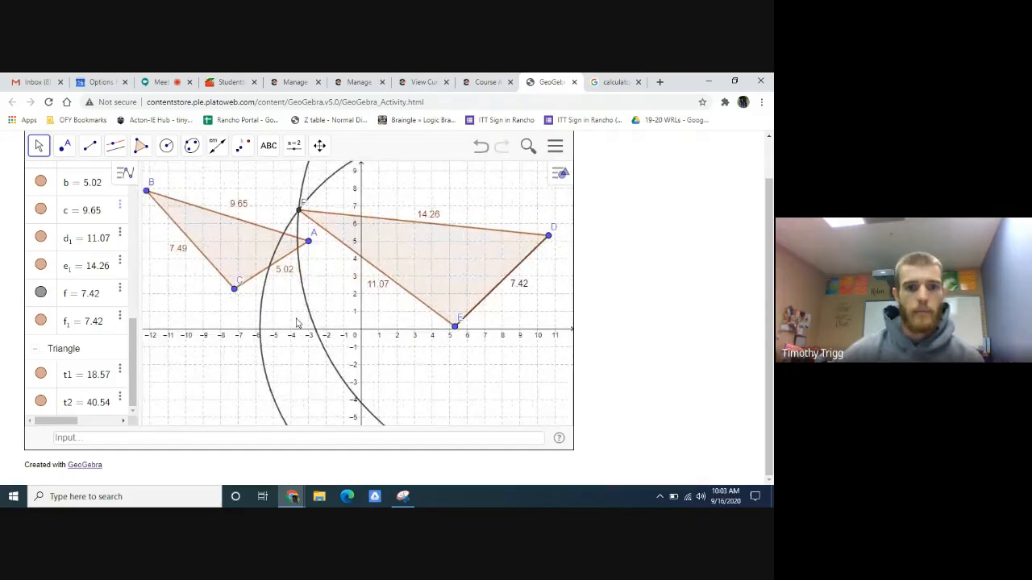
# - Switch to the Edmentum course activity and examine the sample construction figure below the Part B response
pyautogui.click(486, 83)
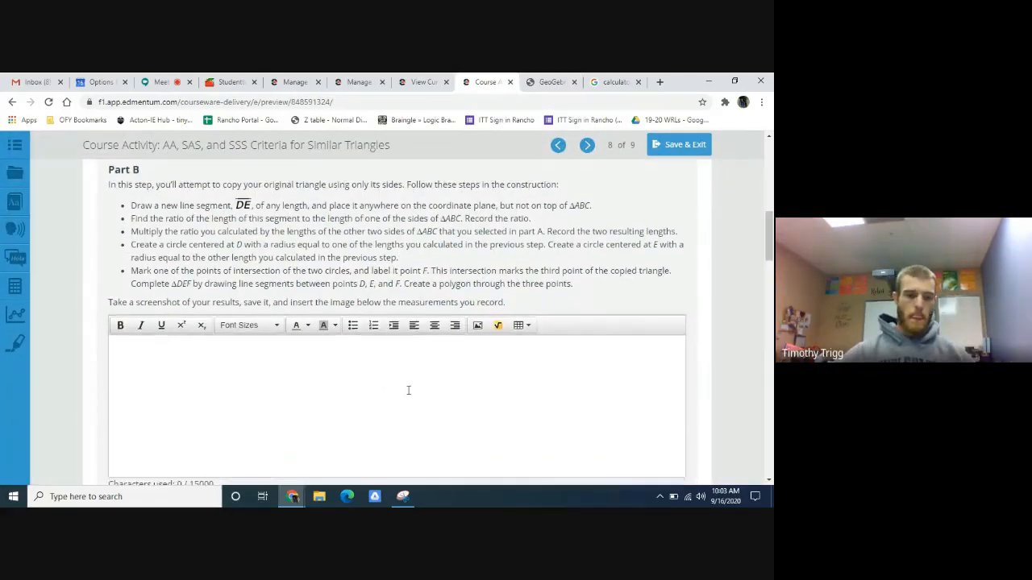
pyautogui.scroll(-5, 408, 389)
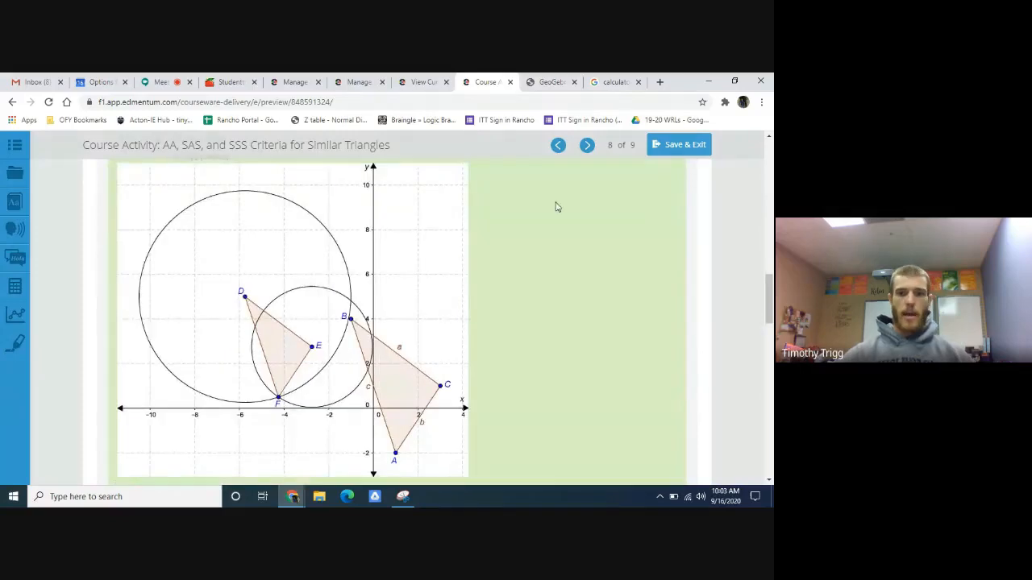
# - Examine the Part C instructions and the empty angle measurement table in the course activity
pyautogui.click(565, 84)
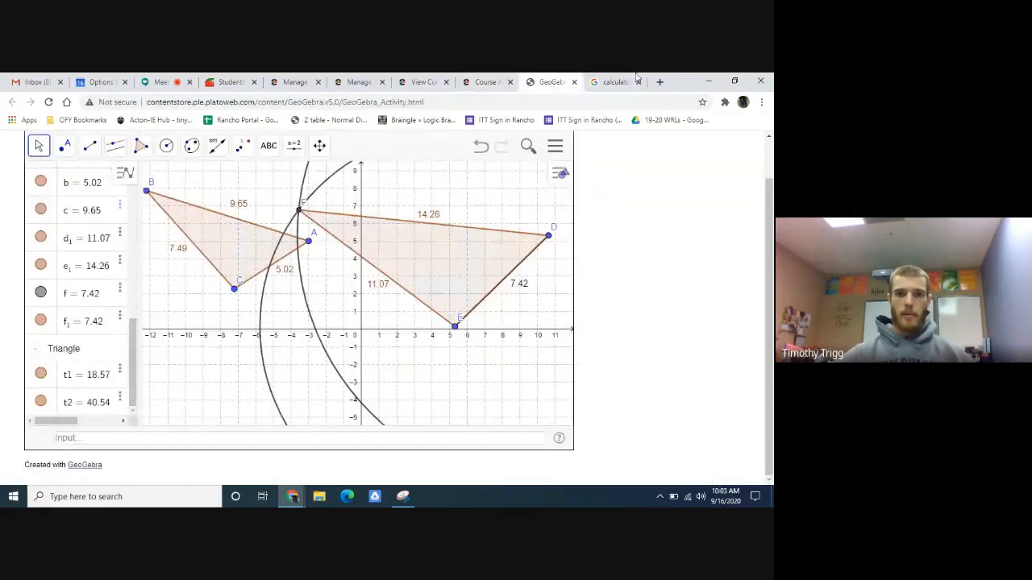
pyautogui.click(481, 81)
pyautogui.scroll(-8, 491, 283)
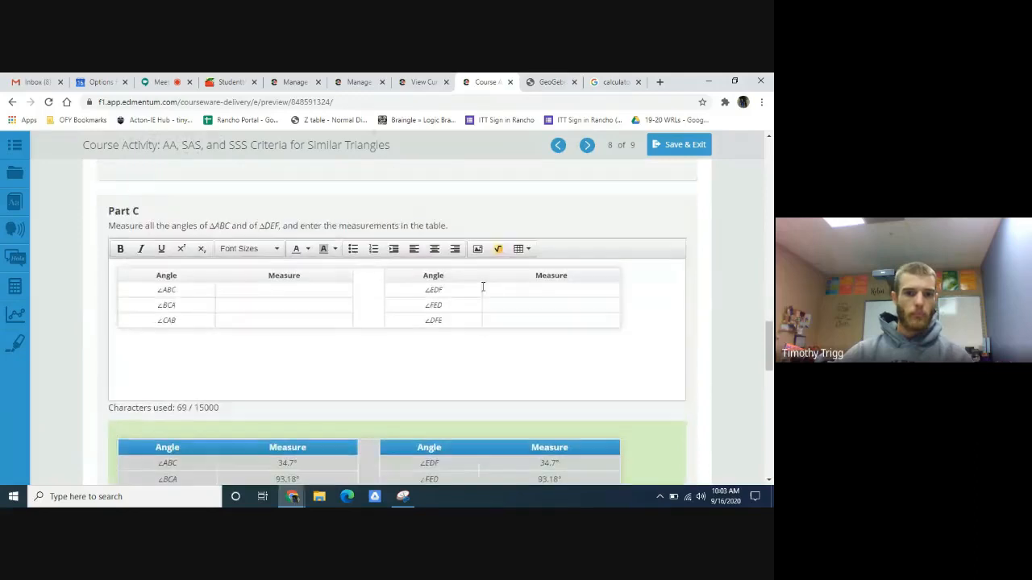
pyautogui.scroll(1, 483, 287)
pyautogui.scroll(-1, 452, 310)
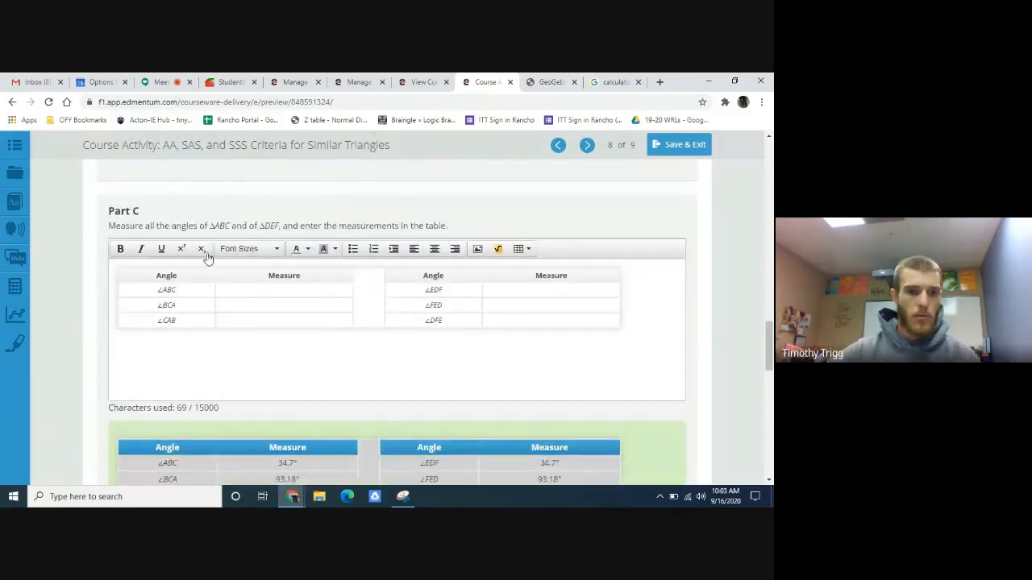
# - Switch to the GeoGebra construction and measure the interior angles at B and A of triangle ABC with the Angle tool
pyautogui.click(542, 81)
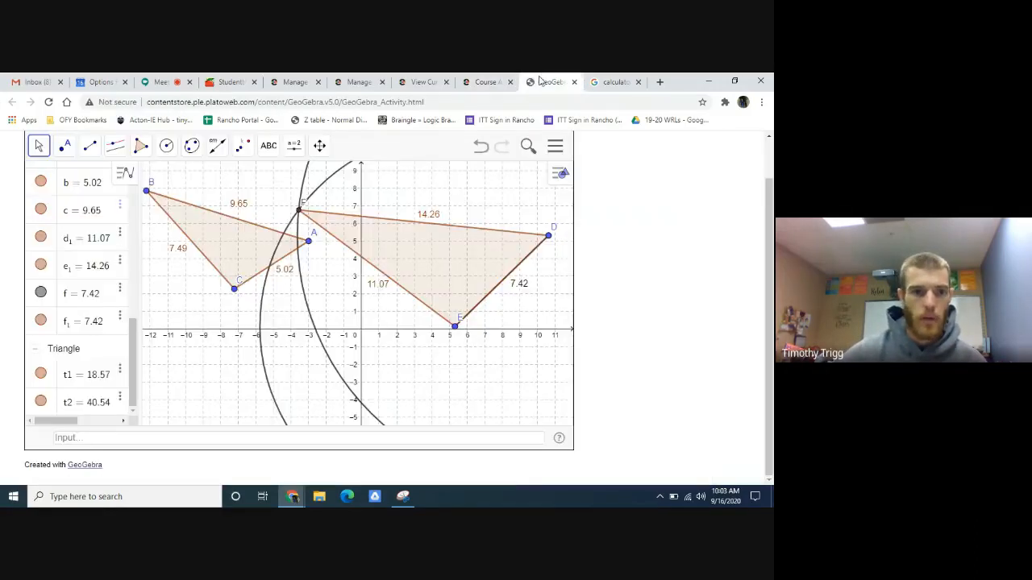
pyautogui.click(216, 148)
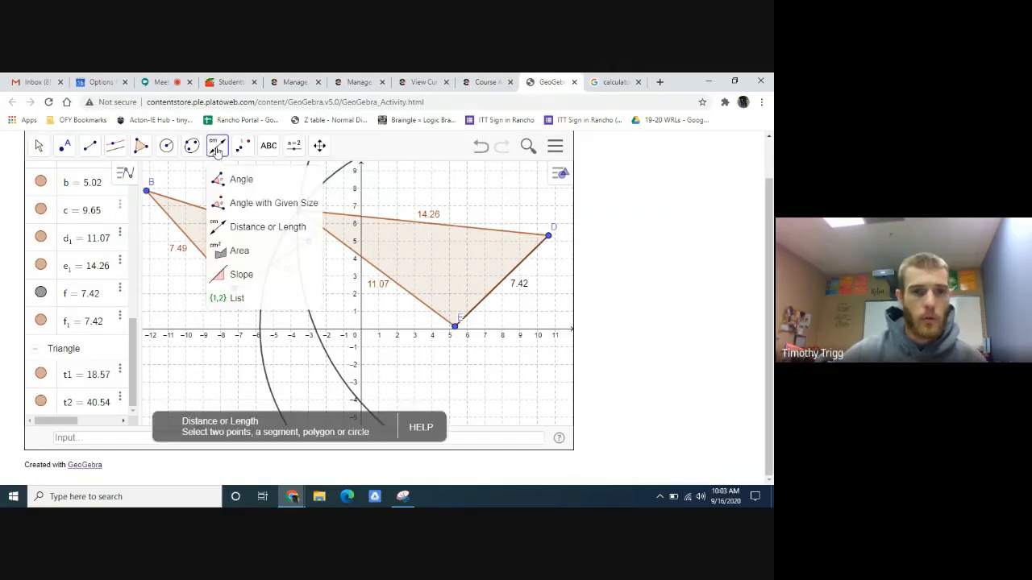
pyautogui.click(245, 190)
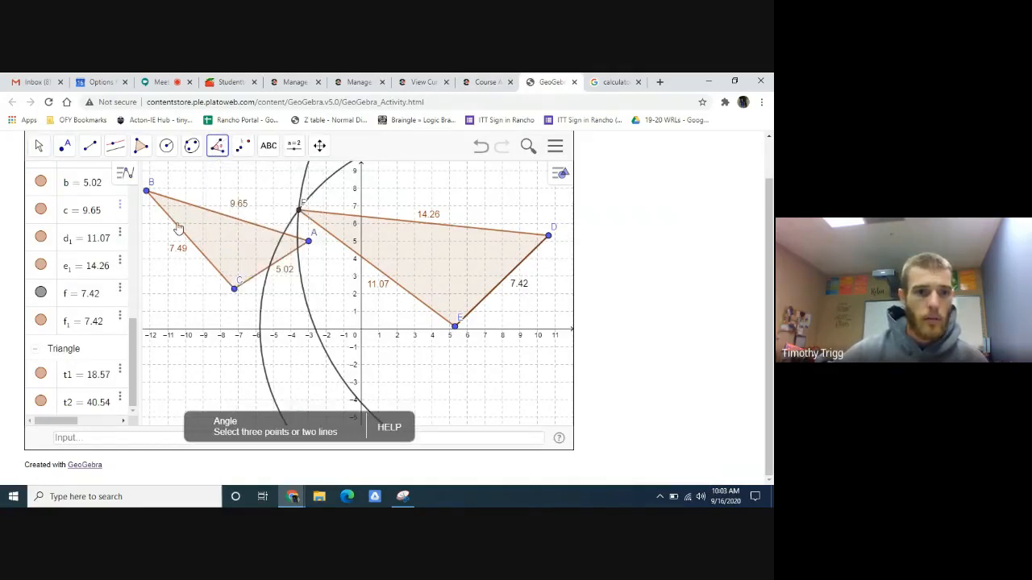
pyautogui.click(187, 206)
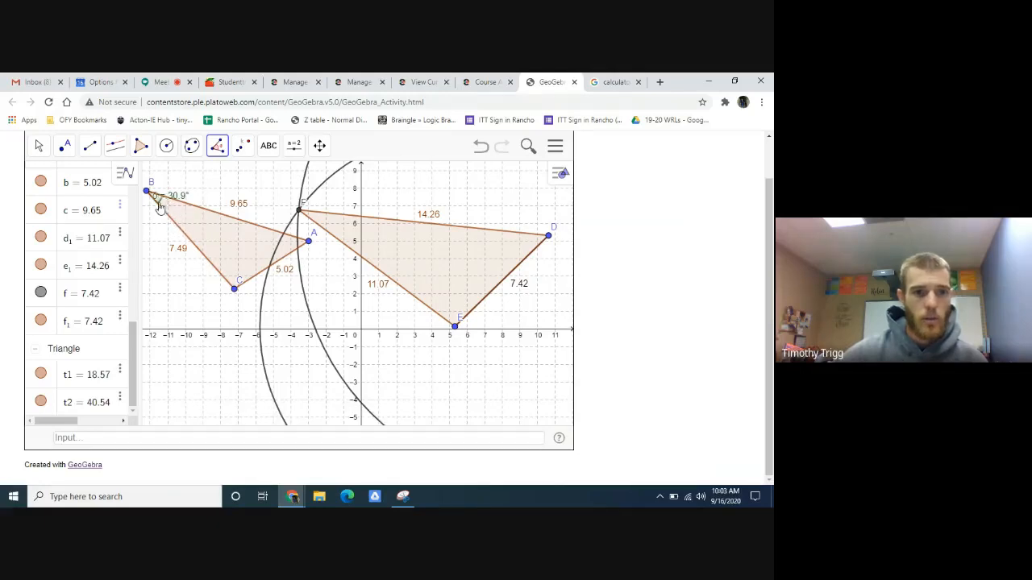
pyautogui.click(246, 223)
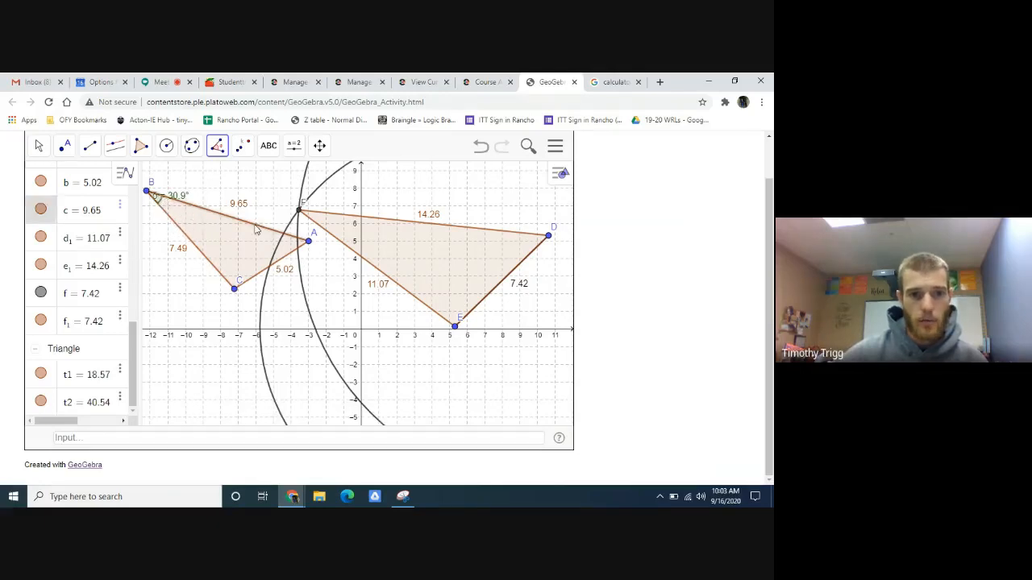
pyautogui.click(253, 275)
pyautogui.click(215, 271)
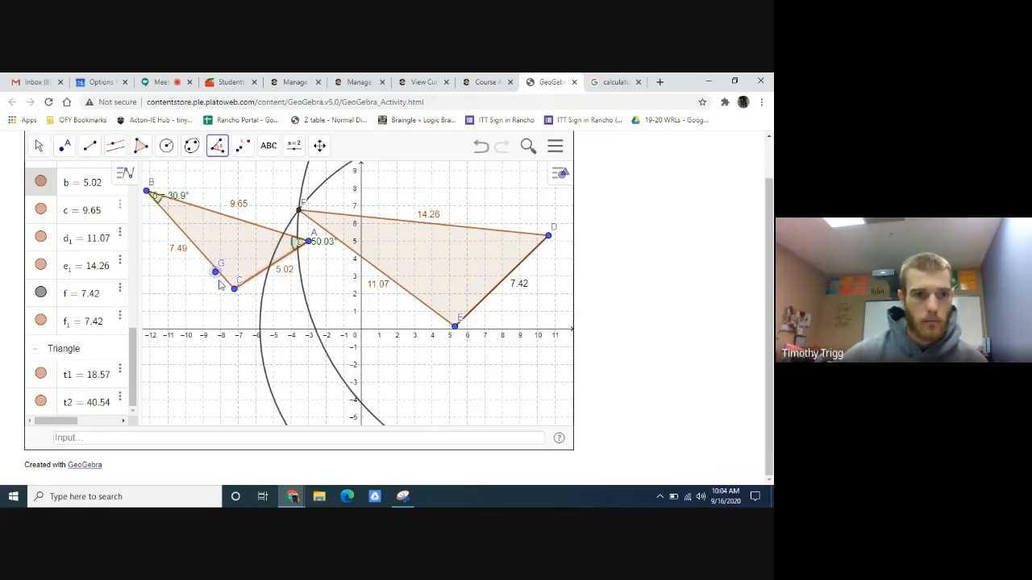
pyautogui.click(217, 147)
pyautogui.click(234, 178)
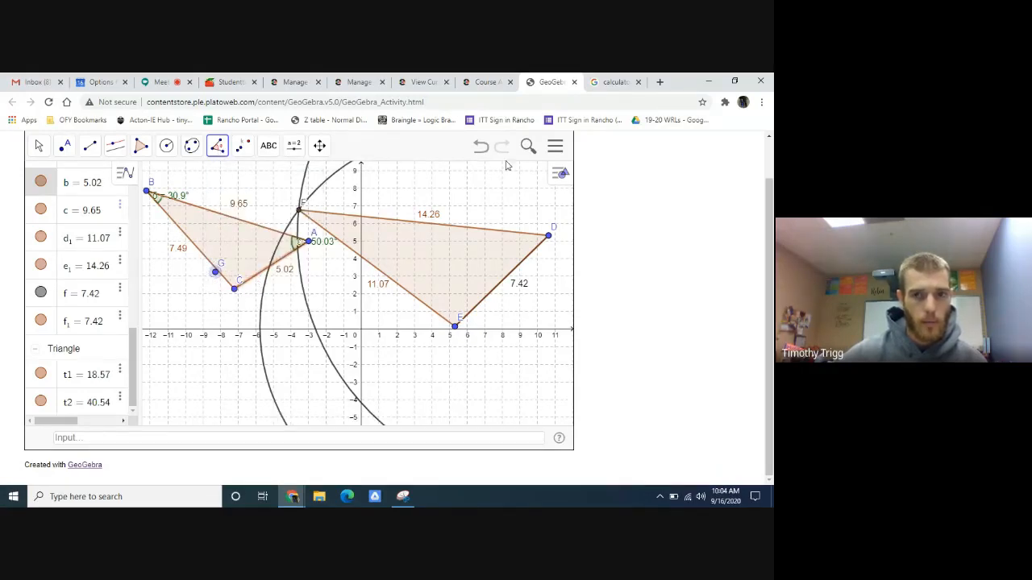
pyautogui.click(482, 148)
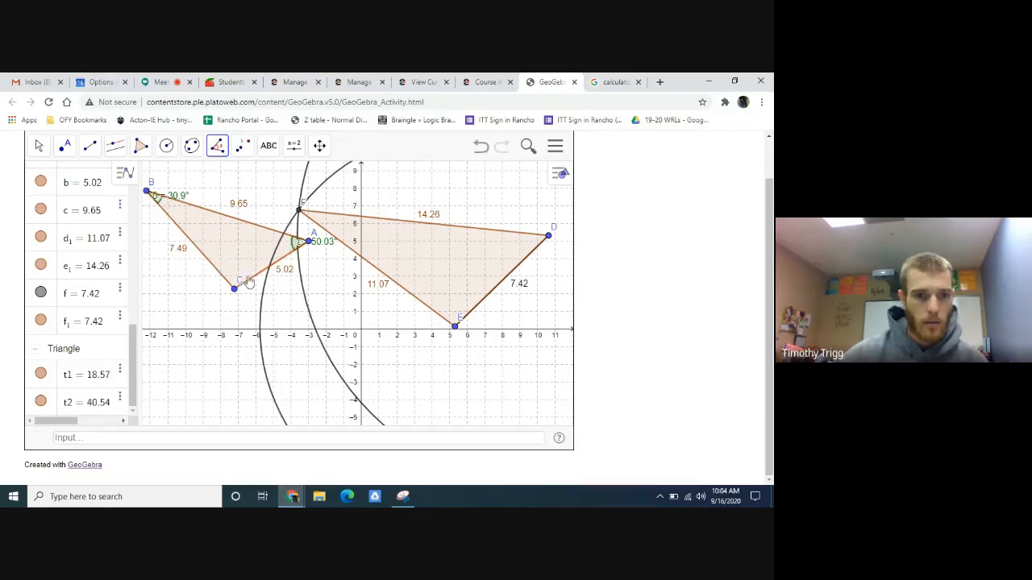
# - Measure the interior angle at C of triangle ABC and the angles at F, D and E of triangle DEF
pyautogui.click(240, 283)
pyautogui.click(216, 274)
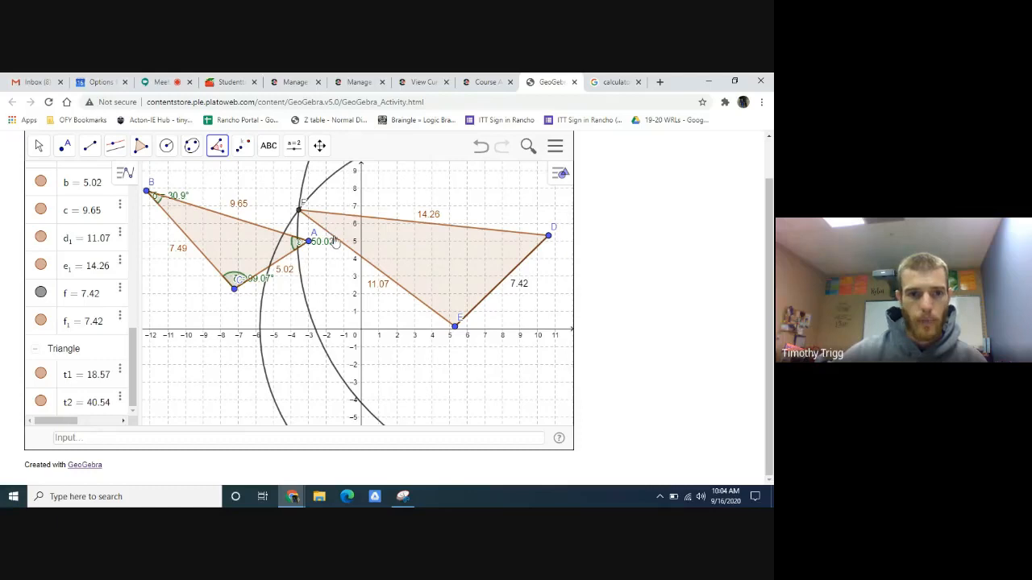
pyautogui.click(356, 255)
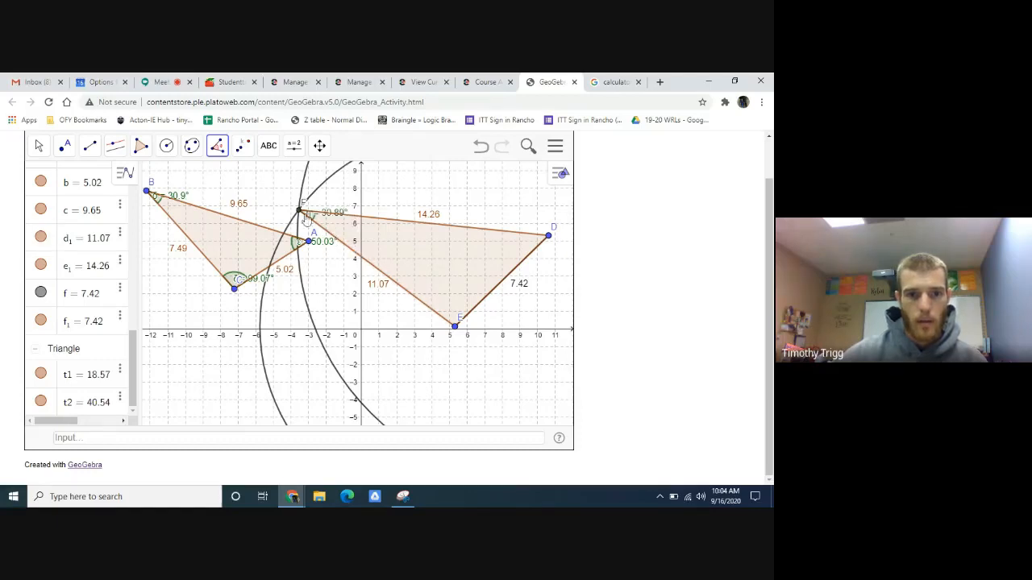
pyautogui.click(517, 234)
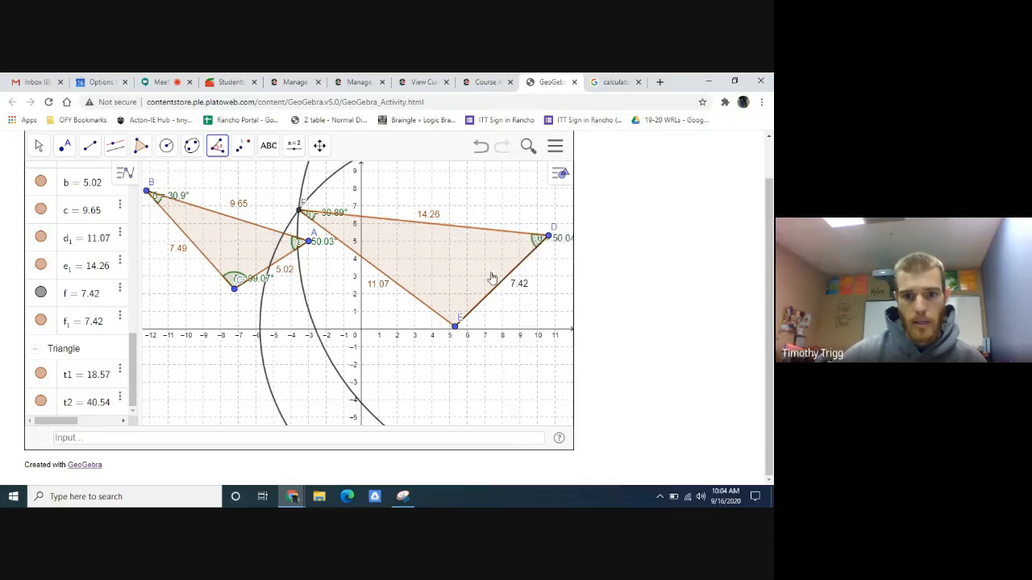
pyautogui.click(475, 307)
pyautogui.click(432, 316)
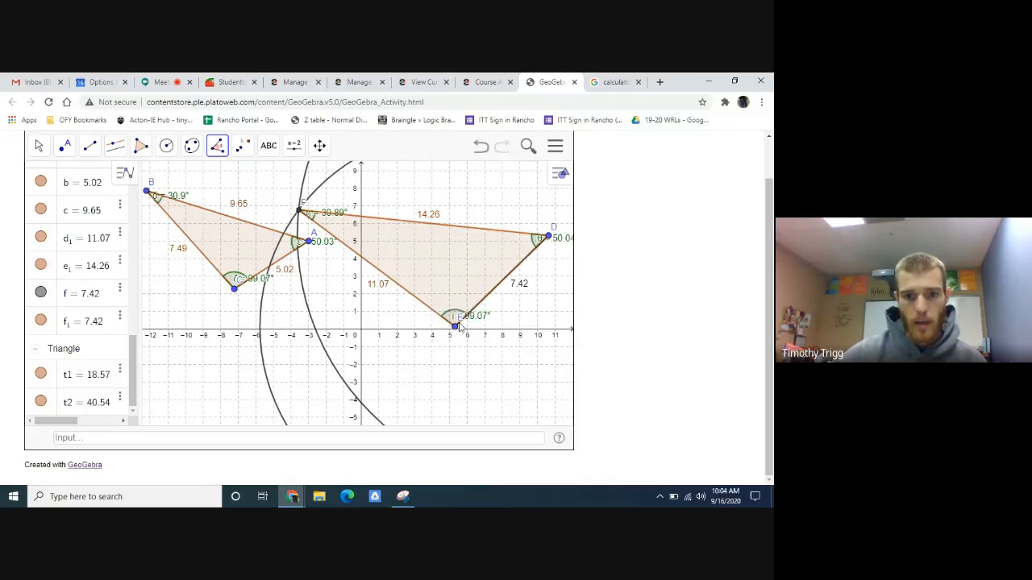
# - Move the angle labels of triangles ABC and DEF beside their vertices so that each measurement is readable
pyautogui.click(38, 146)
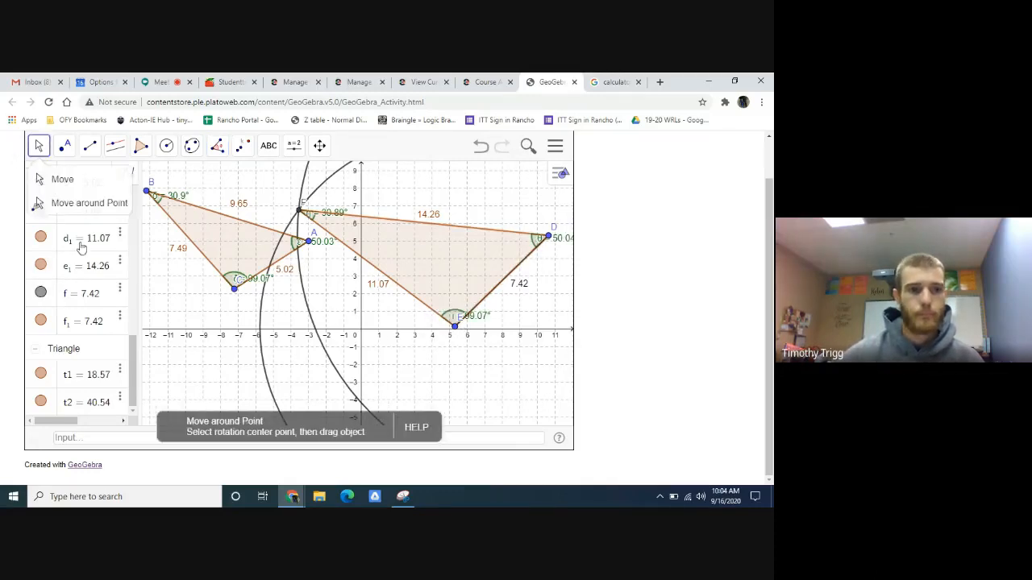
pyautogui.click(40, 176)
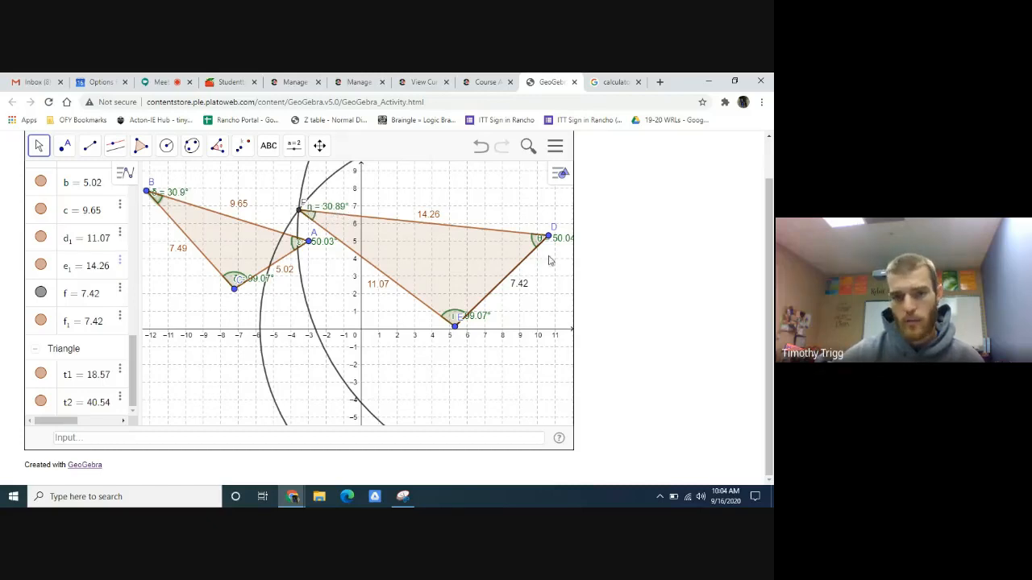
pyautogui.moveTo(565, 241); pyautogui.dragTo(545, 266)
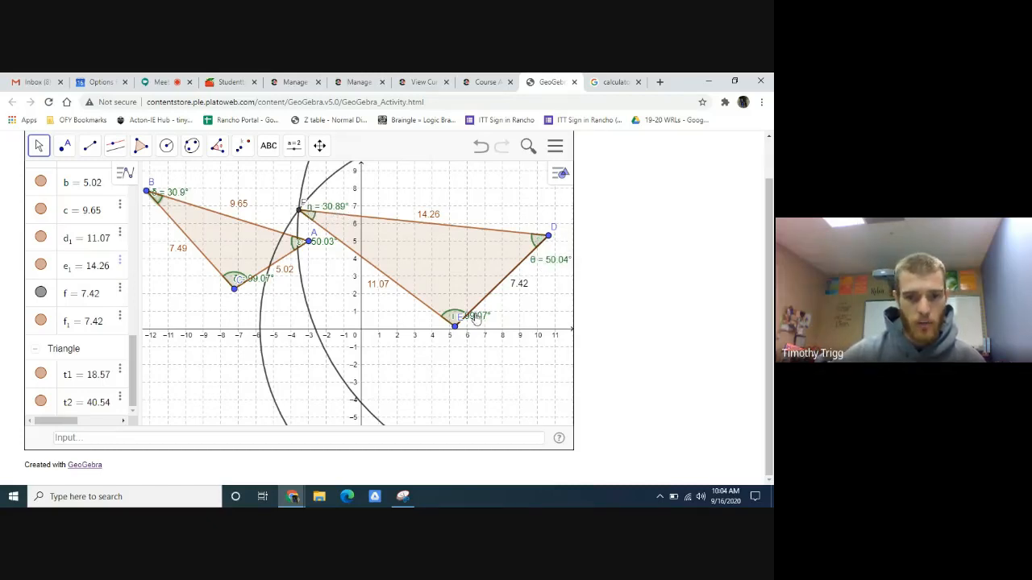
pyautogui.moveTo(477, 320); pyautogui.dragTo(486, 329)
pyautogui.moveTo(264, 275); pyautogui.dragTo(234, 299)
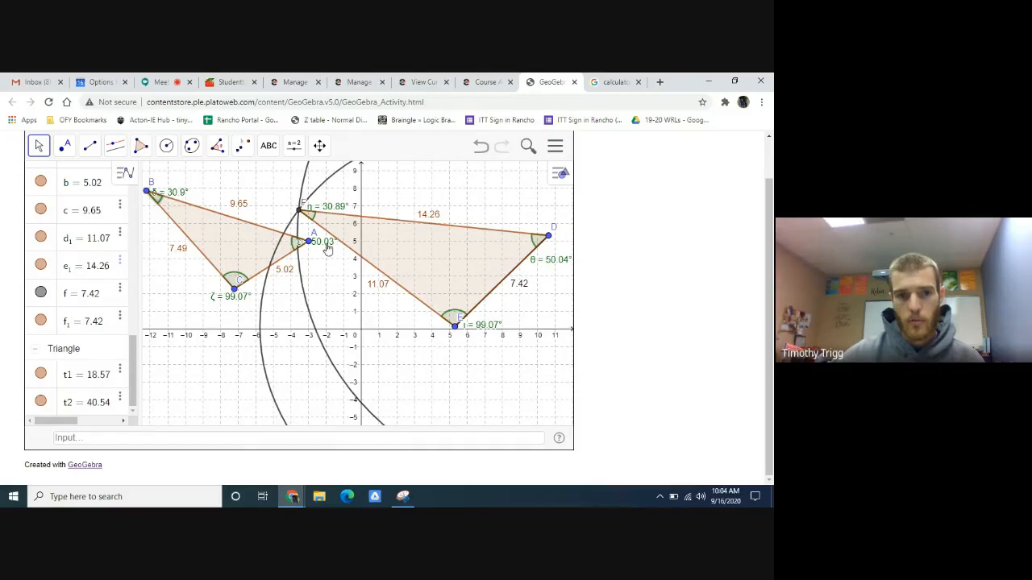
pyautogui.moveTo(326, 246); pyautogui.dragTo(320, 254)
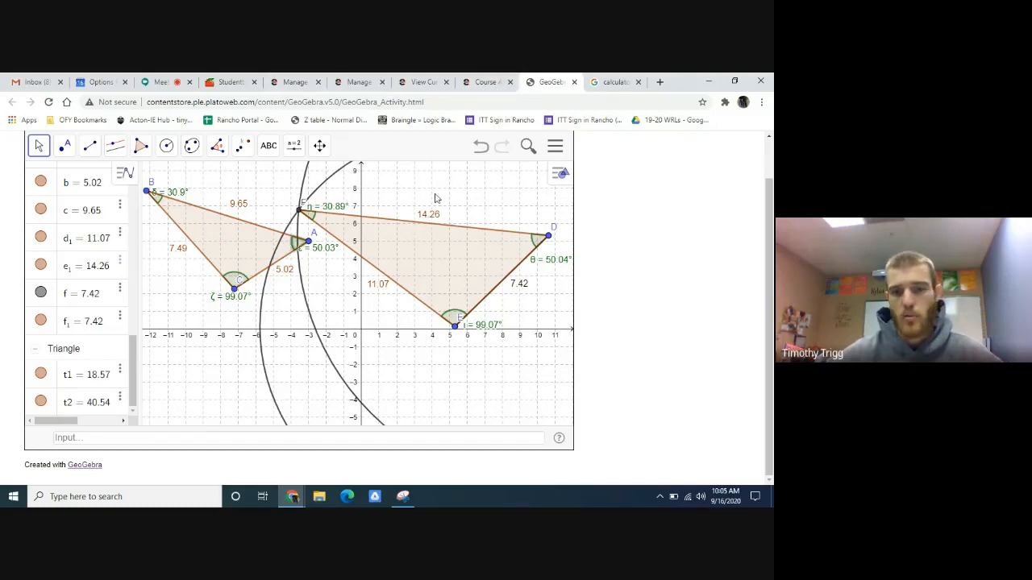
# - Switch to the course activity and begin the Part D response with "When all of the side lengths of two triangles are proportional"
pyautogui.click(489, 83)
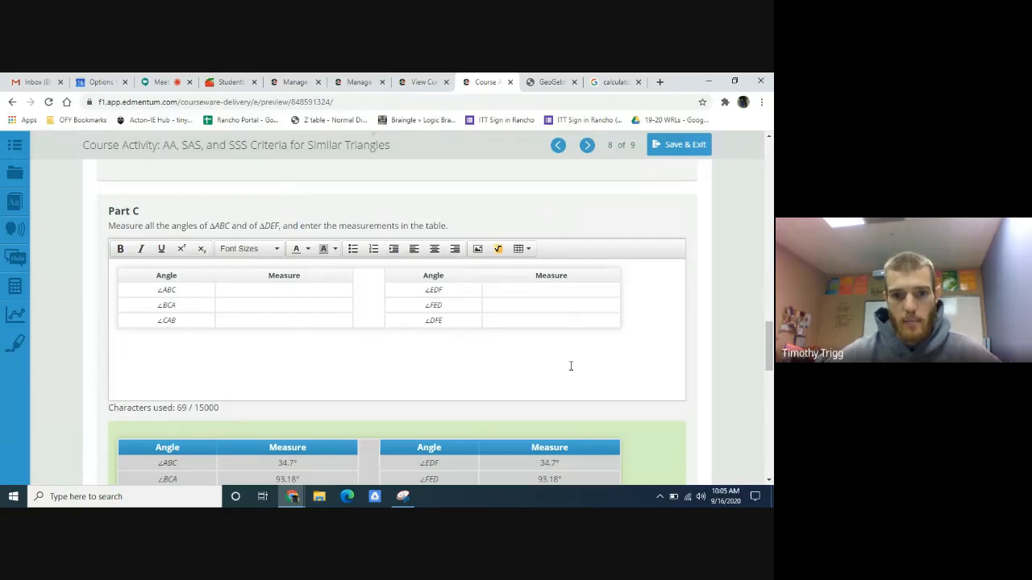
pyautogui.scroll(-5, 387, 291)
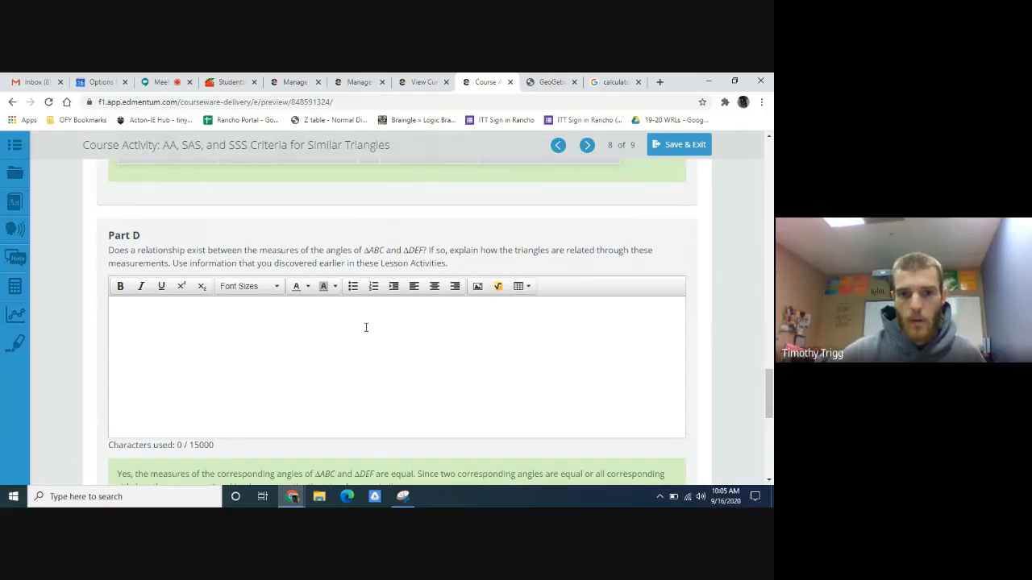
pyautogui.click(301, 330)
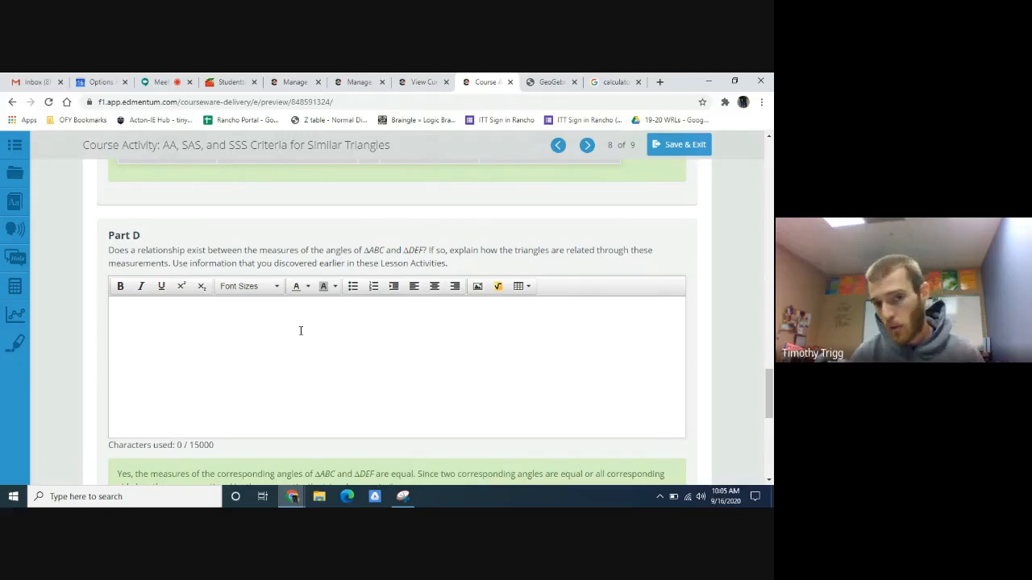
pyautogui.write('When')
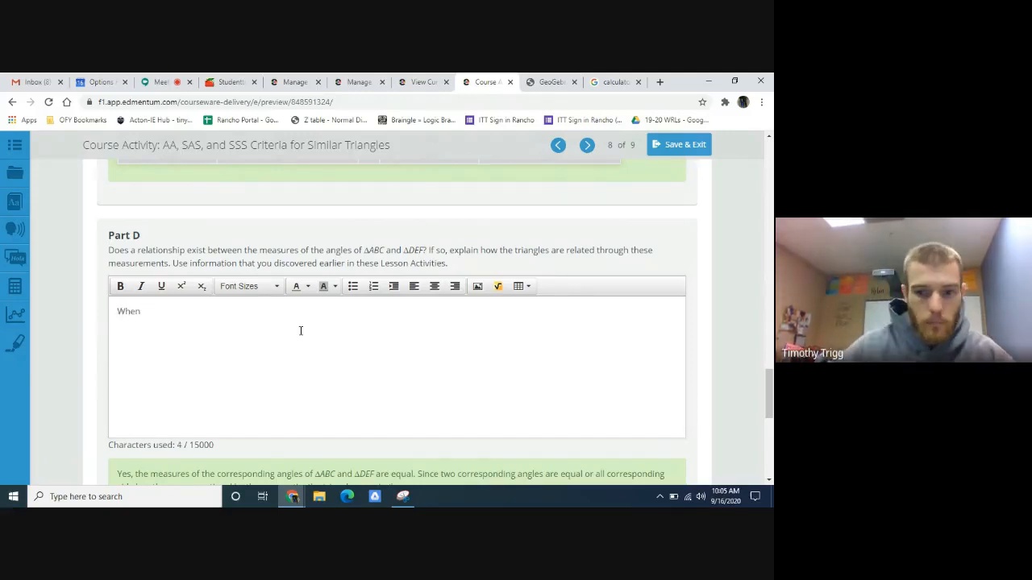
pyautogui.scroll(-1, 300, 332)
pyautogui.scroll(2, 299, 337)
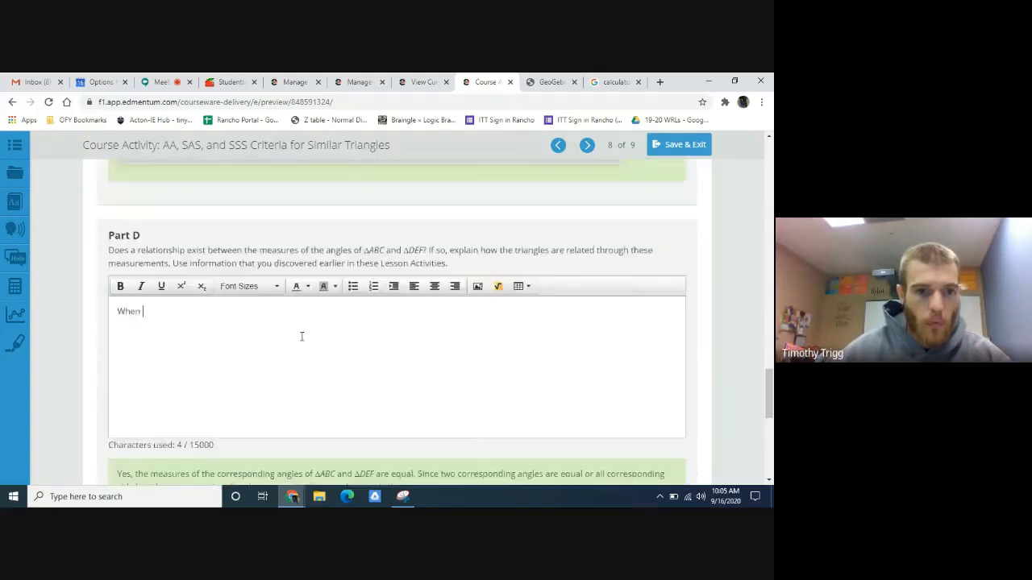
pyautogui.write('en')
pyautogui.scroll(-1, 288, 387)
pyautogui.write('al')
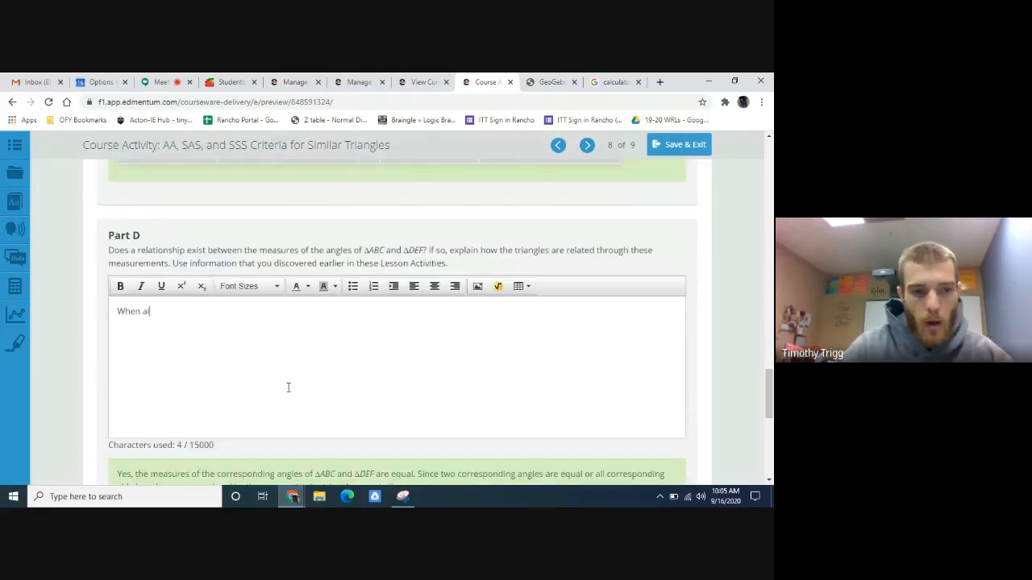
pyautogui.write('l of the ')
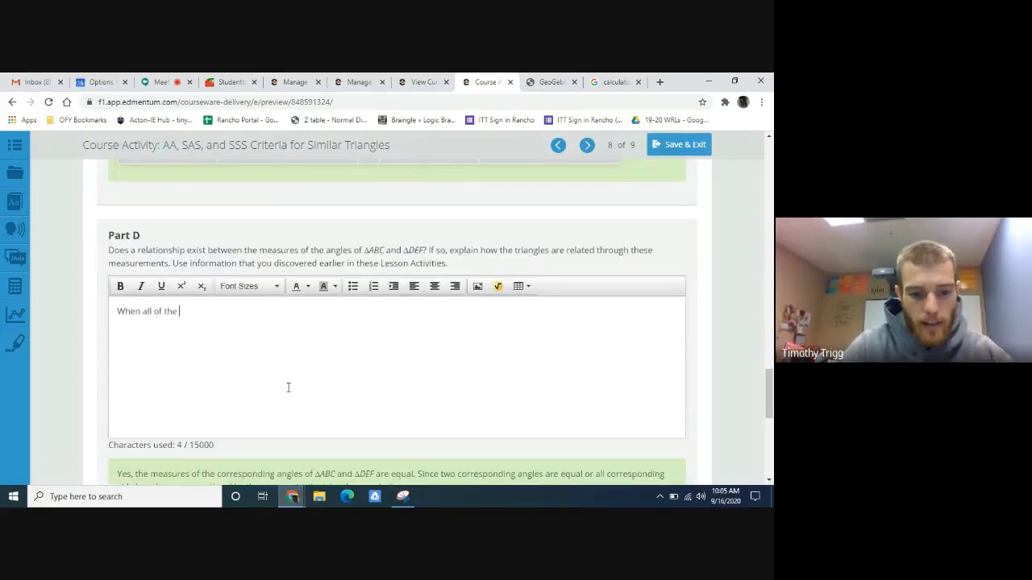
pyautogui.write('side lengths of two triangles are propor')
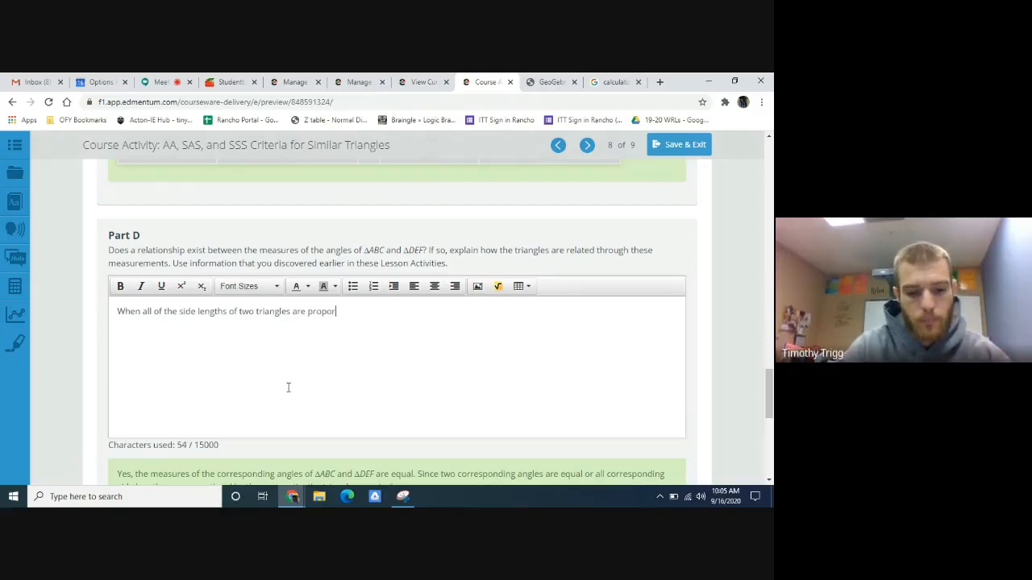
pyautogui.write('tional')
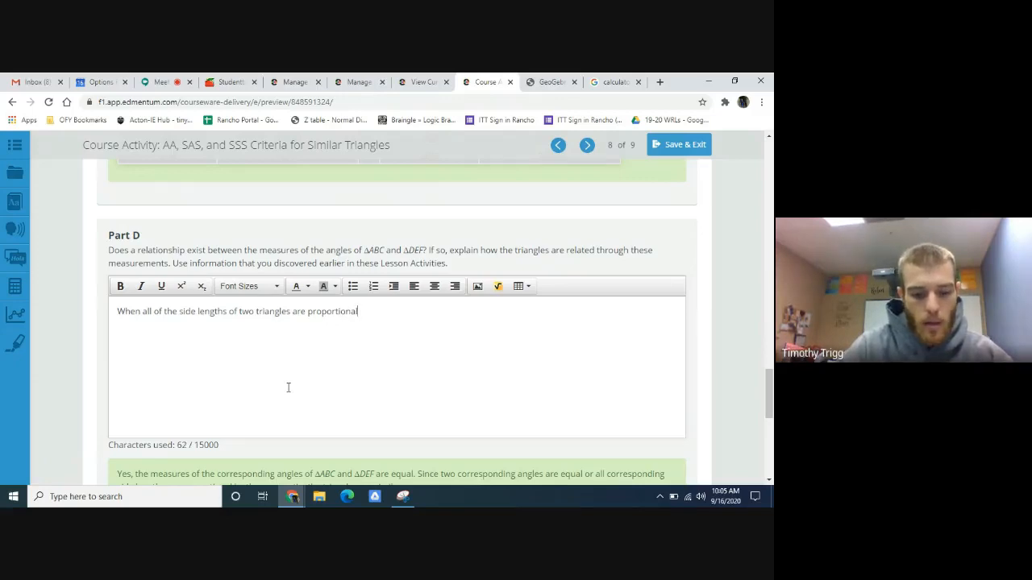
pyautogui.write(', then')
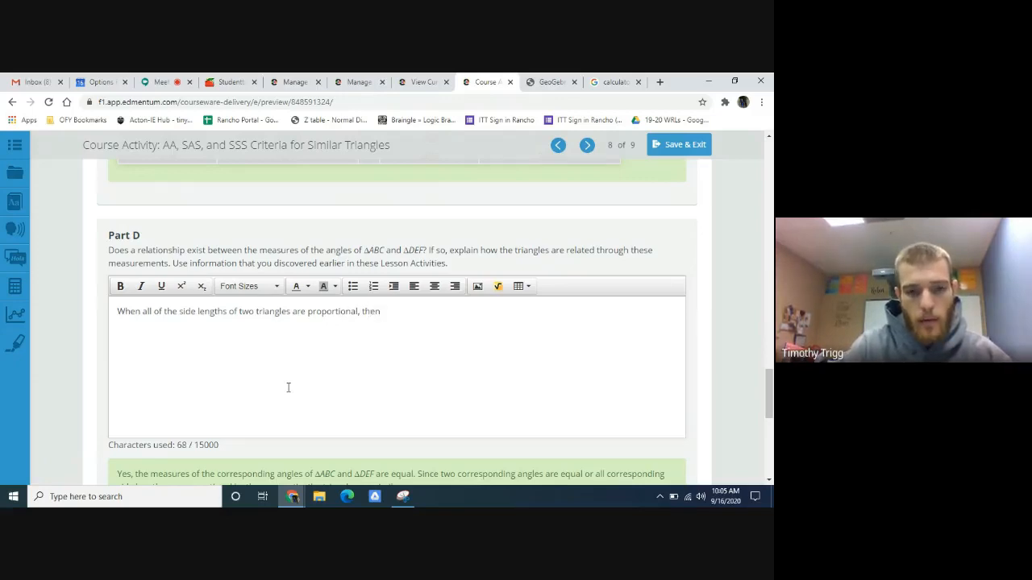
# - Continue the Part D sentence with ", then the angle measures will be congruent"
pyautogui.write('an')
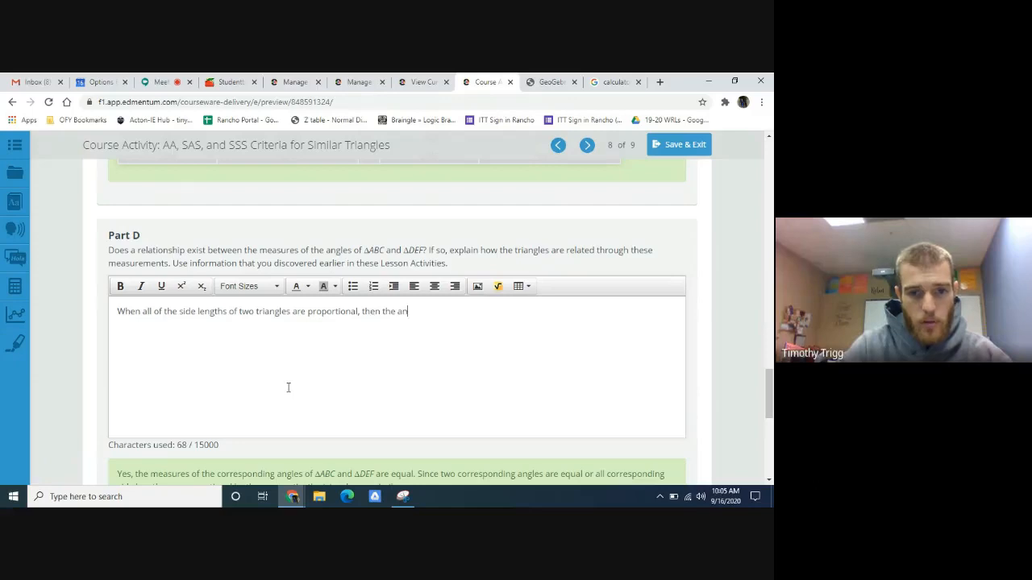
pyautogui.write('gle')
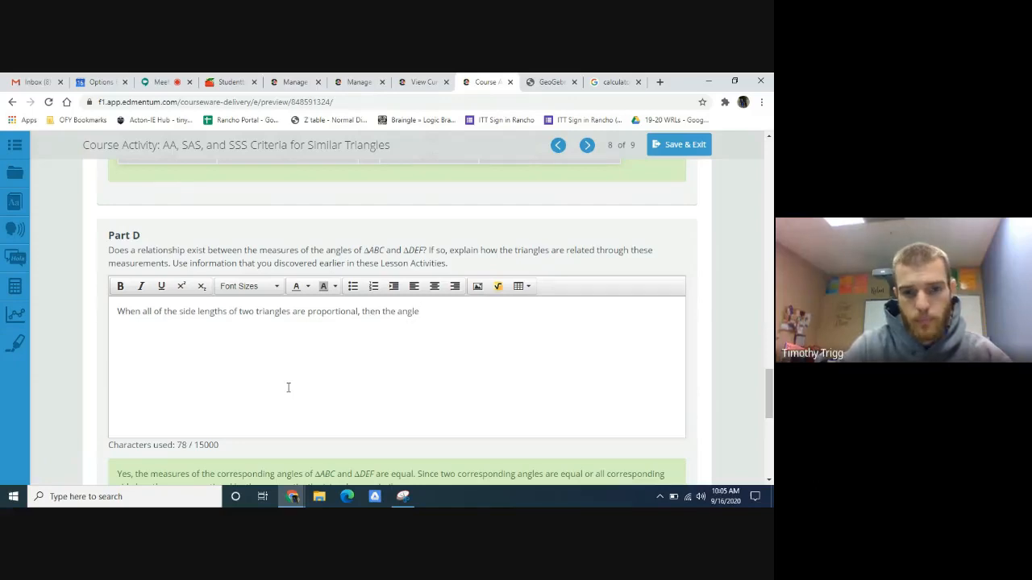
pyautogui.write(' measures w')
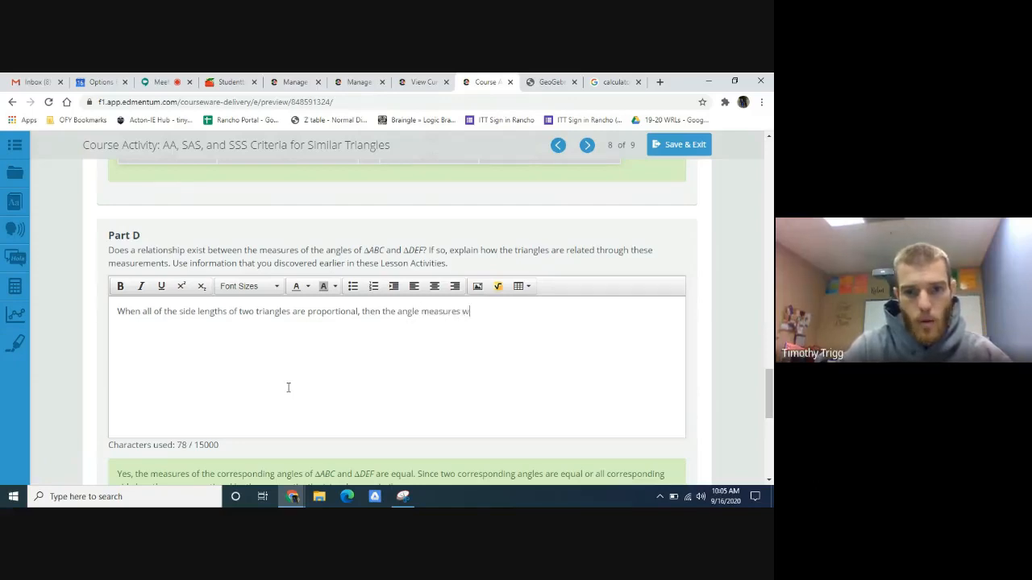
pyautogui.write('ill be con')
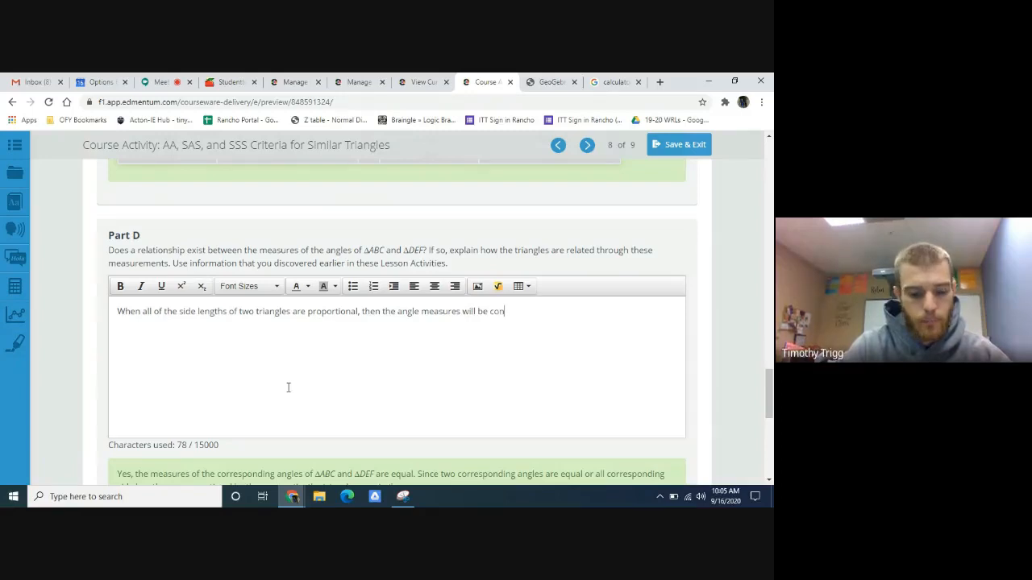
pyautogui.write('gruent')
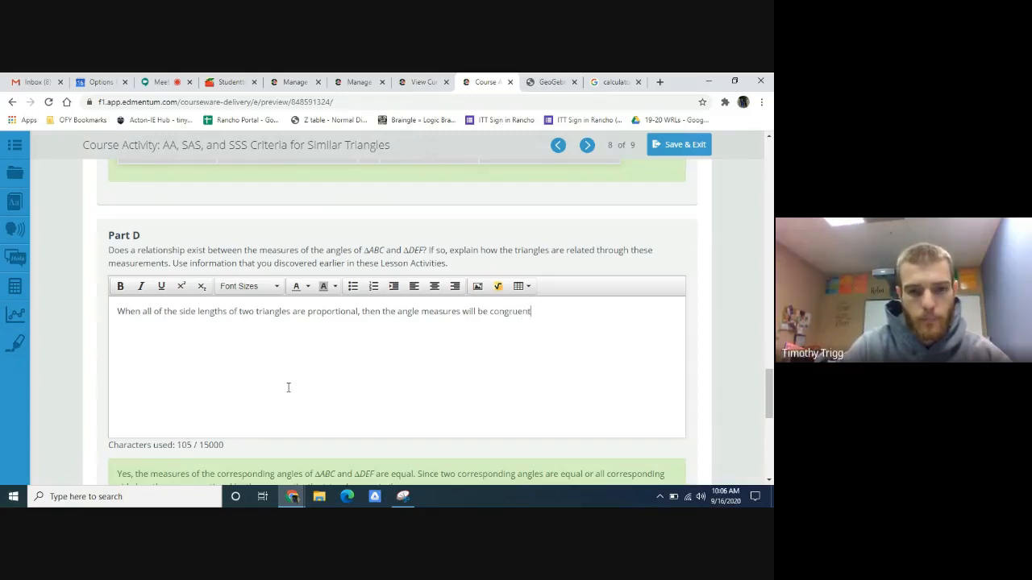
pyautogui.write('.  T')
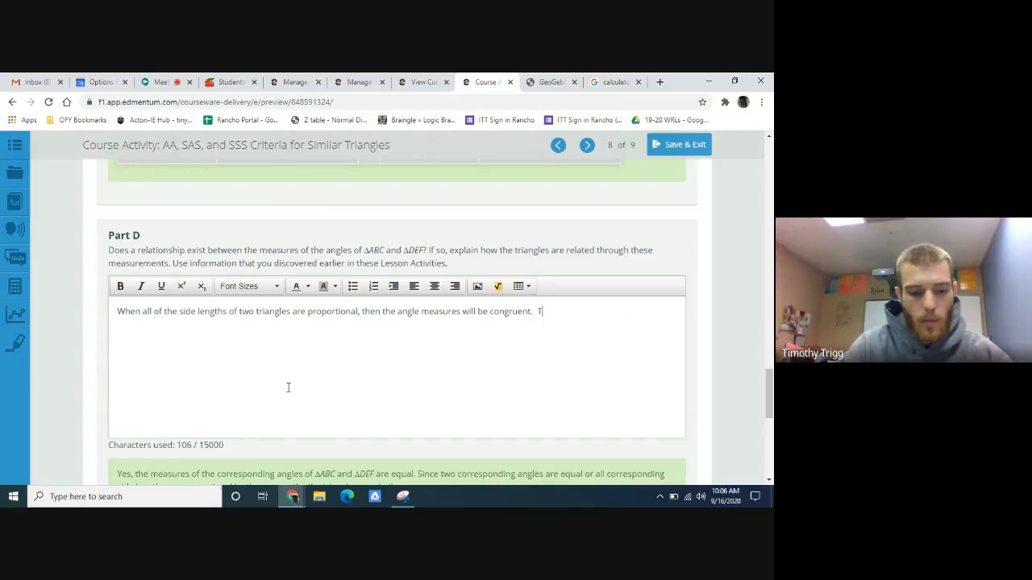
pyautogui.write('he tw')
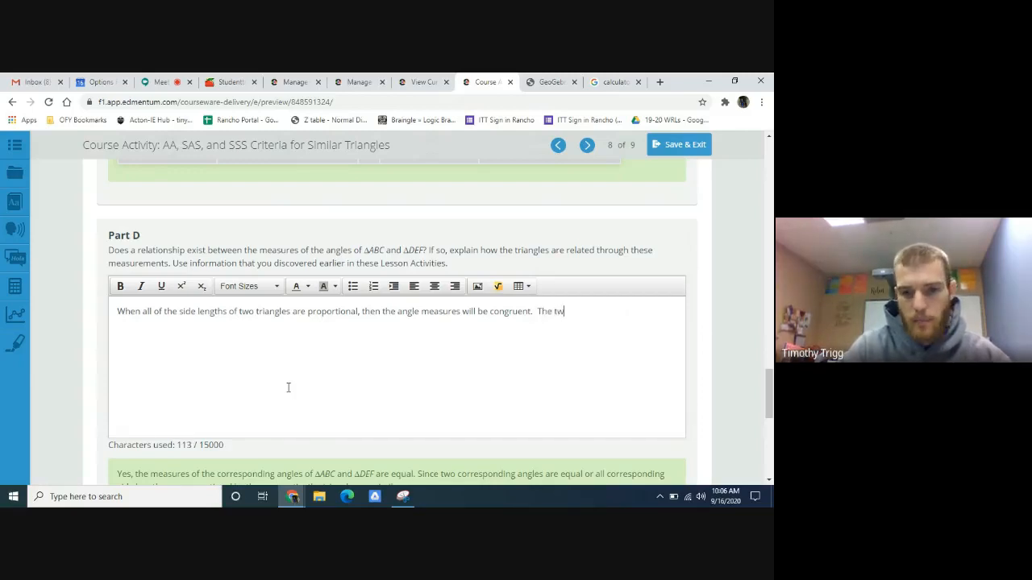
pyautogui.write('o triangles a')
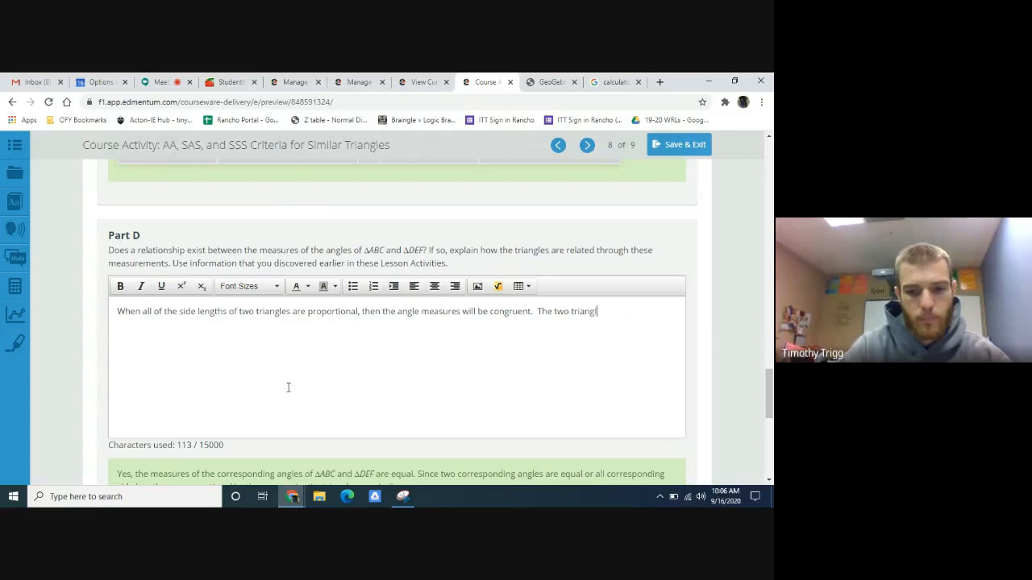
pyautogui.write('re similar')
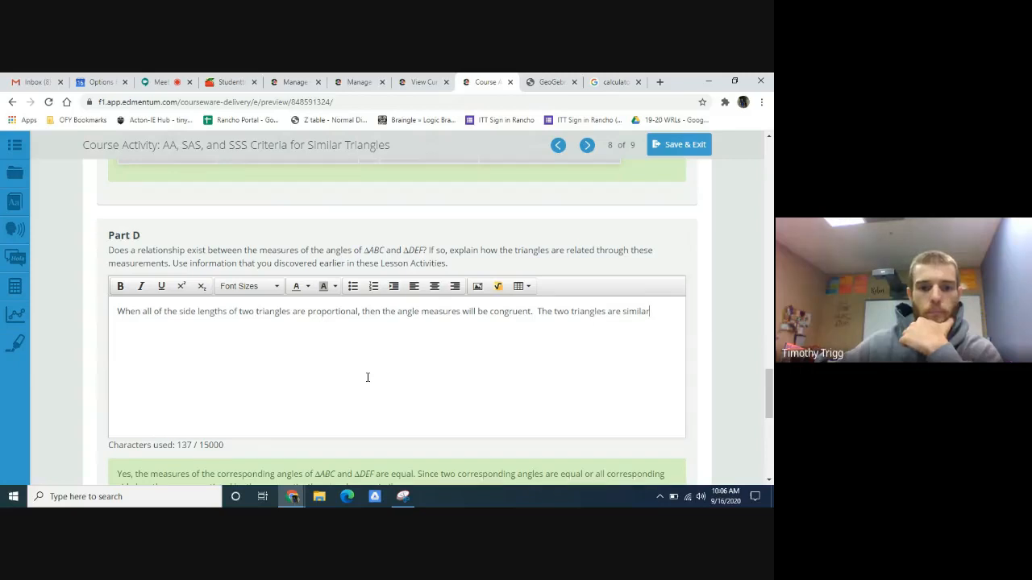
# - Read the Part E question and its sample answer, and compare them with the Part D response
pyautogui.scroll(-5, 367, 378)
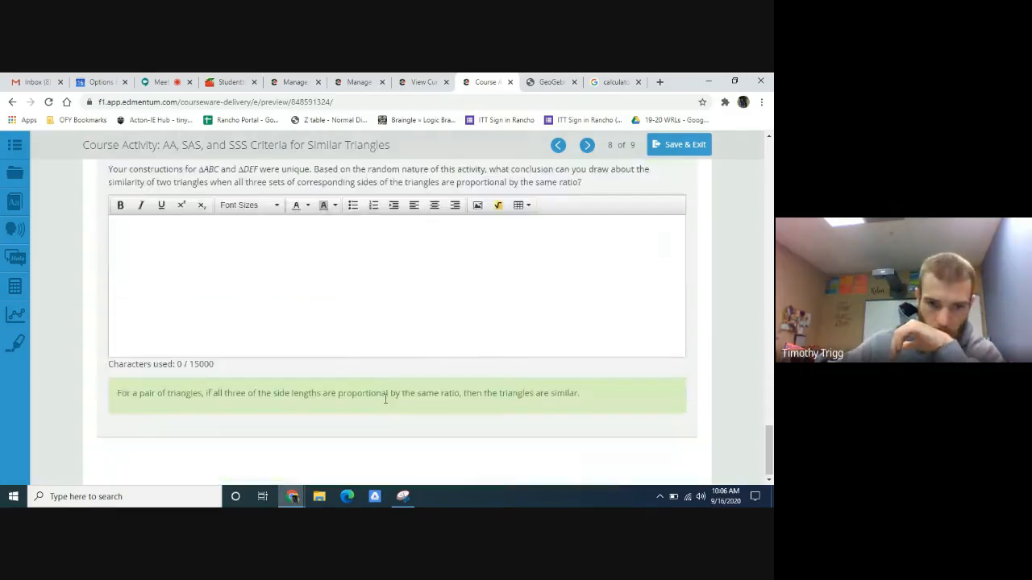
pyautogui.scroll(2, 386, 398)
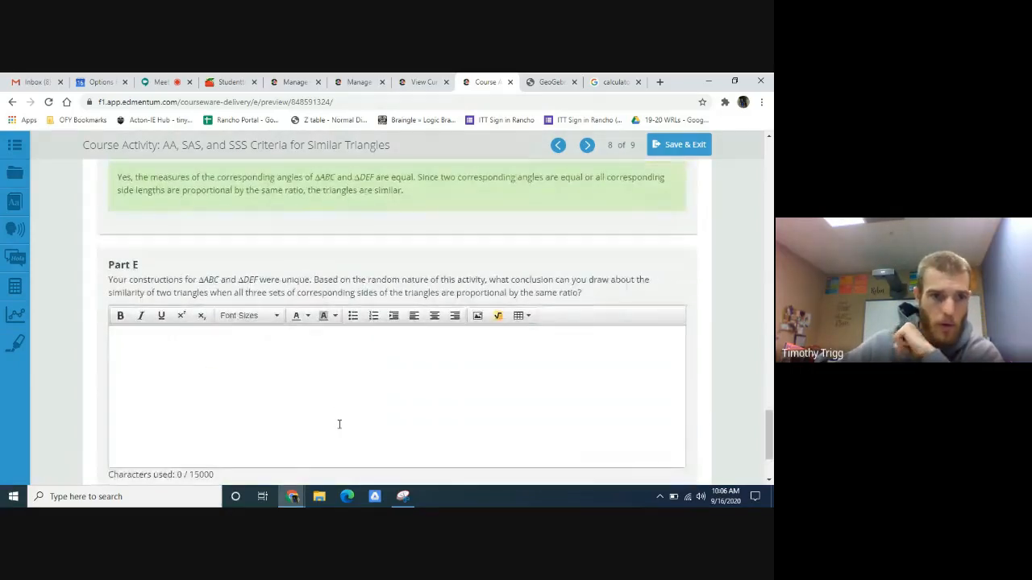
pyautogui.scroll(-1, 331, 419)
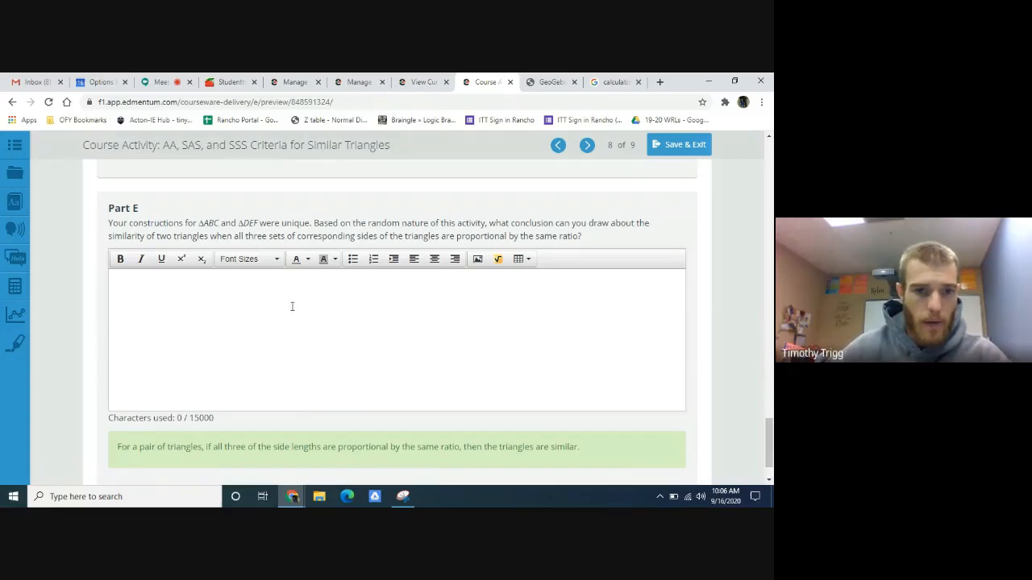
pyautogui.scroll(5, 291, 312)
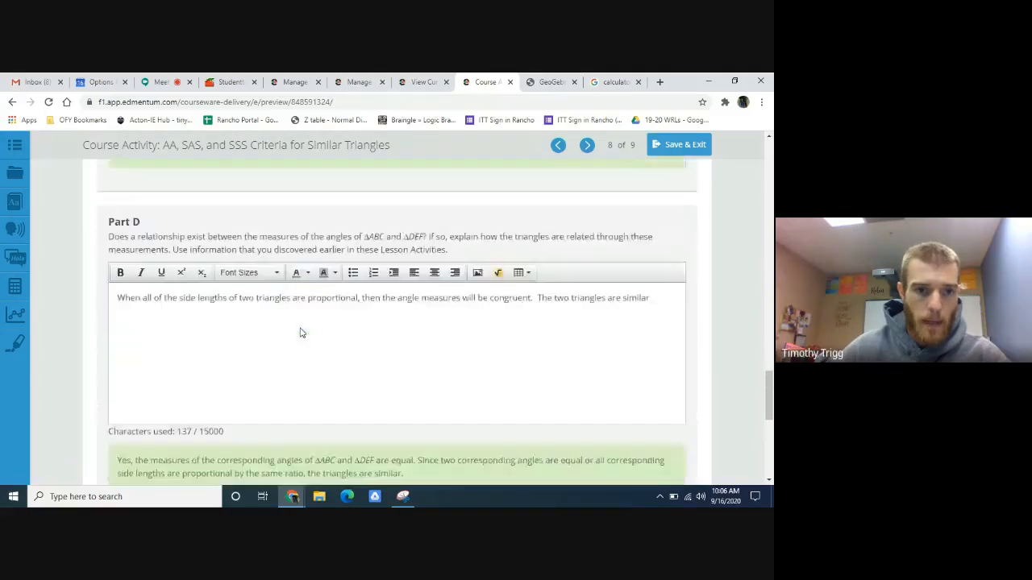
pyautogui.scroll(-1, 621, 347)
pyautogui.scroll(-1, 483, 350)
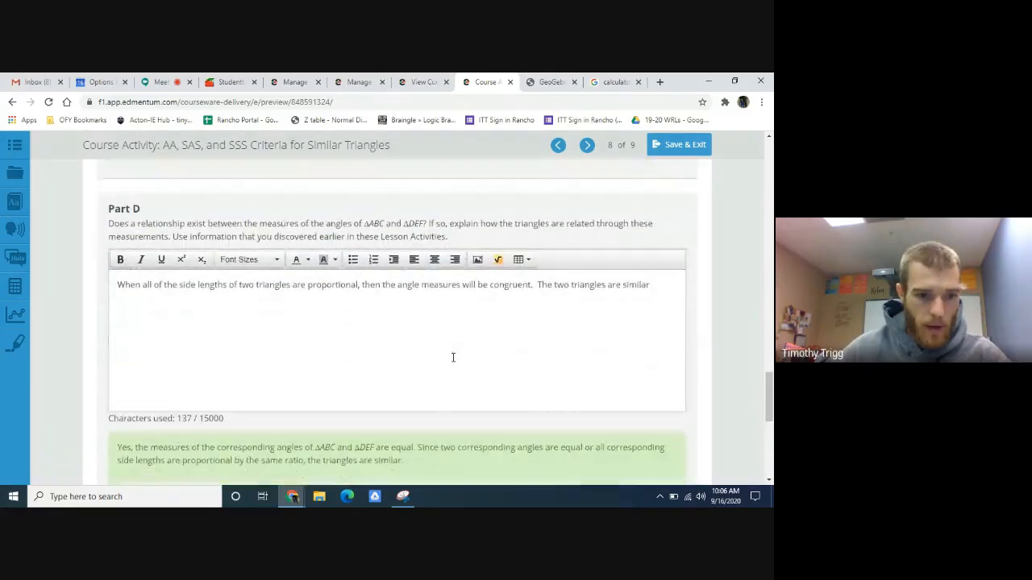
pyautogui.scroll(-3, 380, 330)
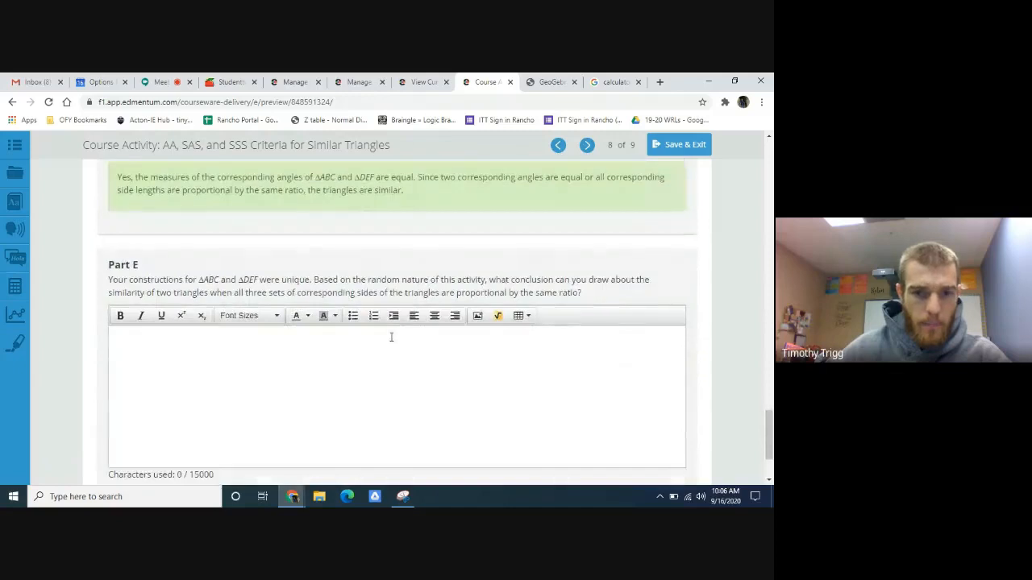
# - Copy the complete Part D response into the empty Part E answer
pyautogui.scroll(3, 392, 339)
pyautogui.moveTo(651, 242); pyautogui.dragTo(108, 260)
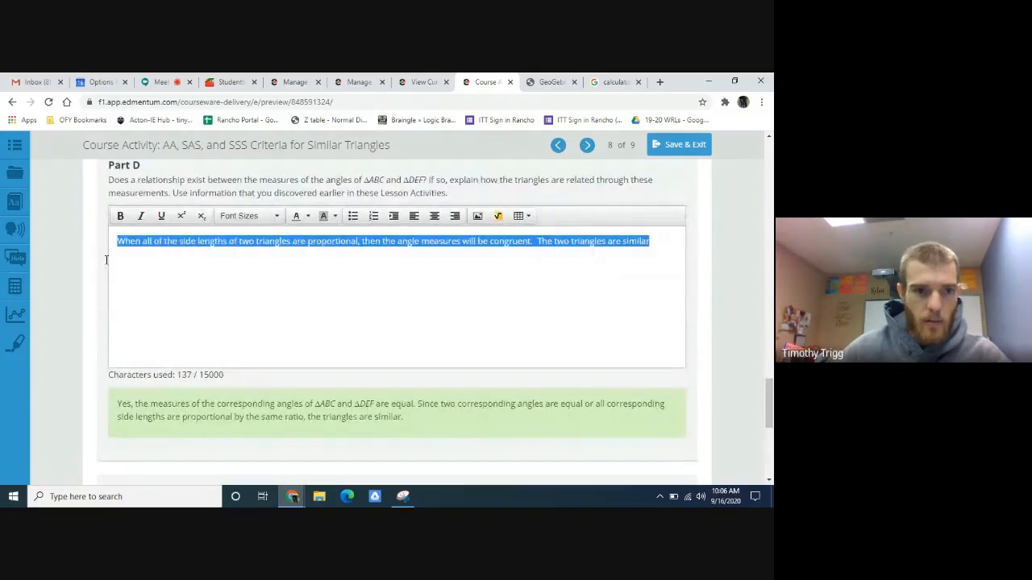
pyautogui.hotkey('ctrl', 'c')
pyautogui.scroll(-3, 230, 355)
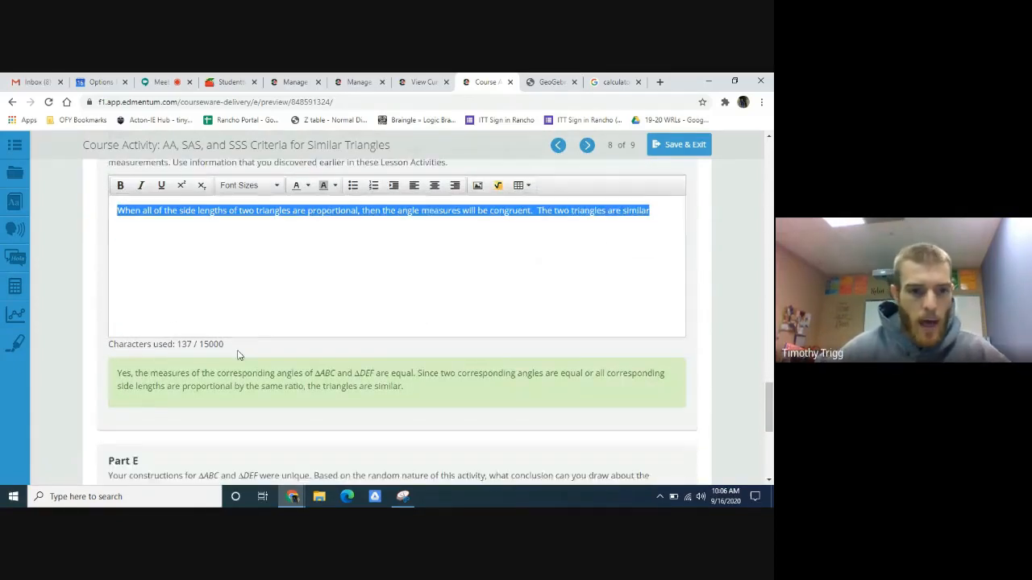
pyautogui.click(223, 409)
pyautogui.hotkey('ctrl', 'v')
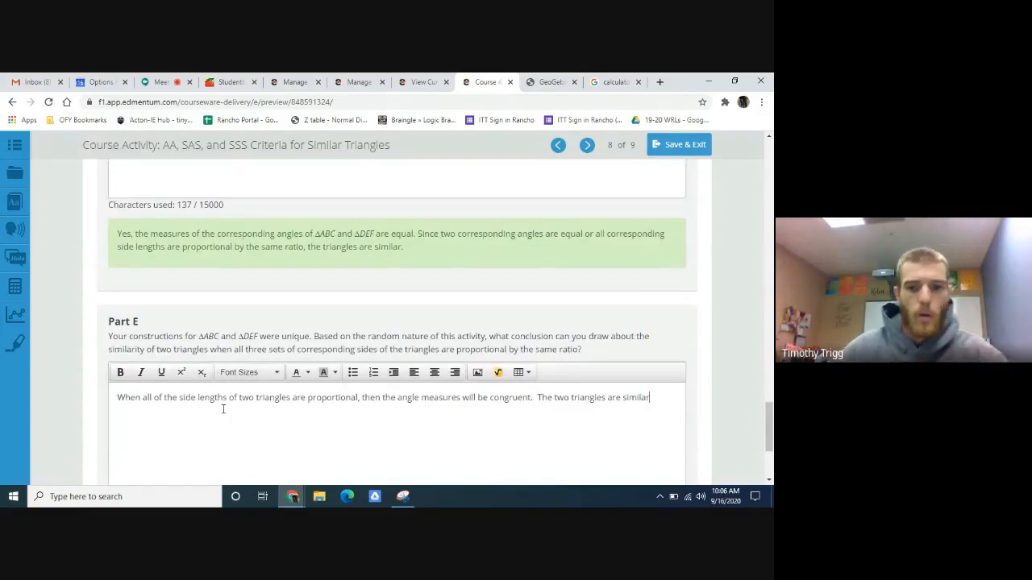
# - Review the Part E response against the sample answer and advance the activity to page 9
pyautogui.scroll(-1, 431, 165)
pyautogui.scroll(-3, 403, 293)
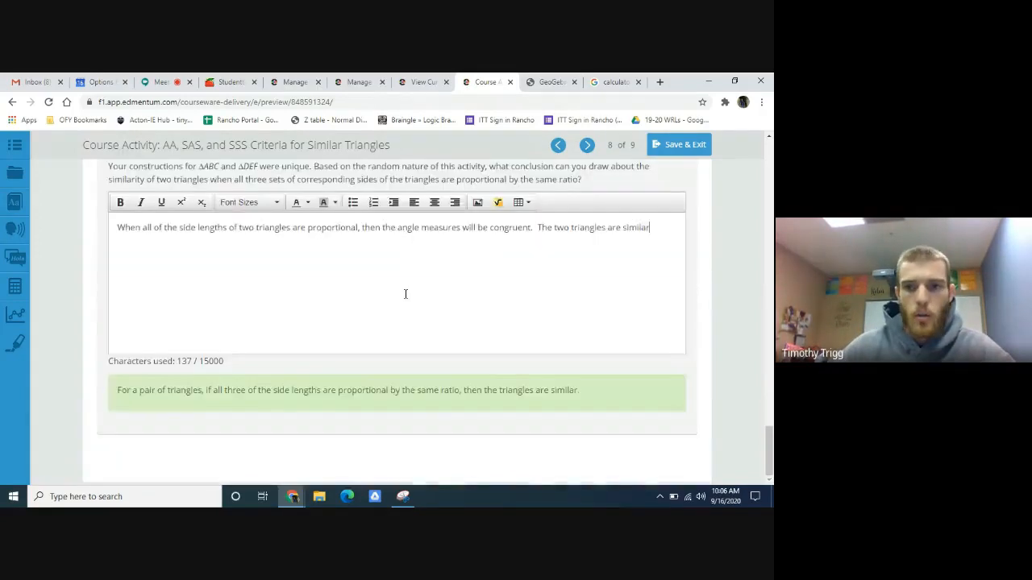
pyautogui.scroll(10, 502, 317)
pyautogui.click(586, 148)
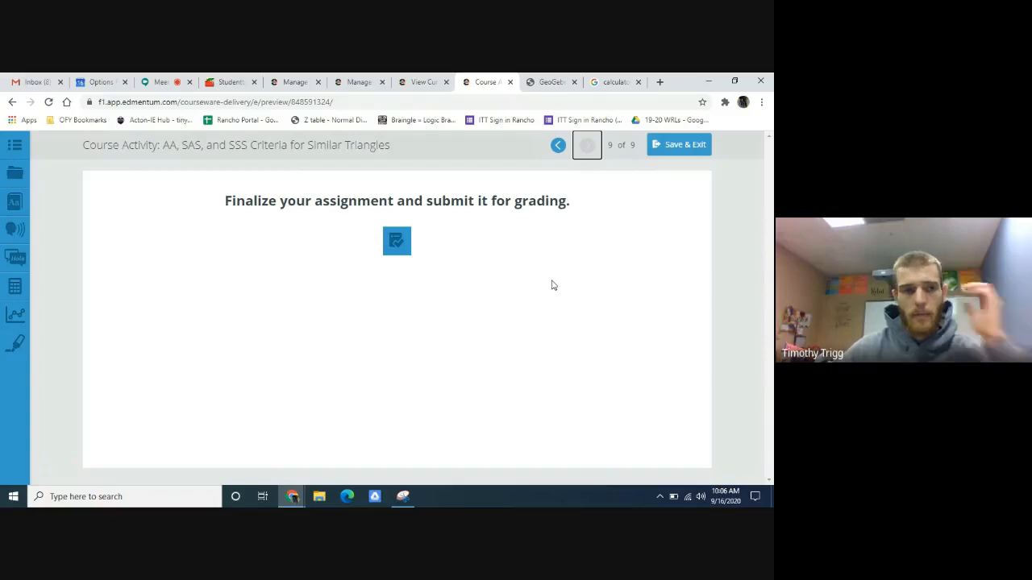
# - Switch to the Google Meet call and stop presenting the screen
pyautogui.click(161, 81)
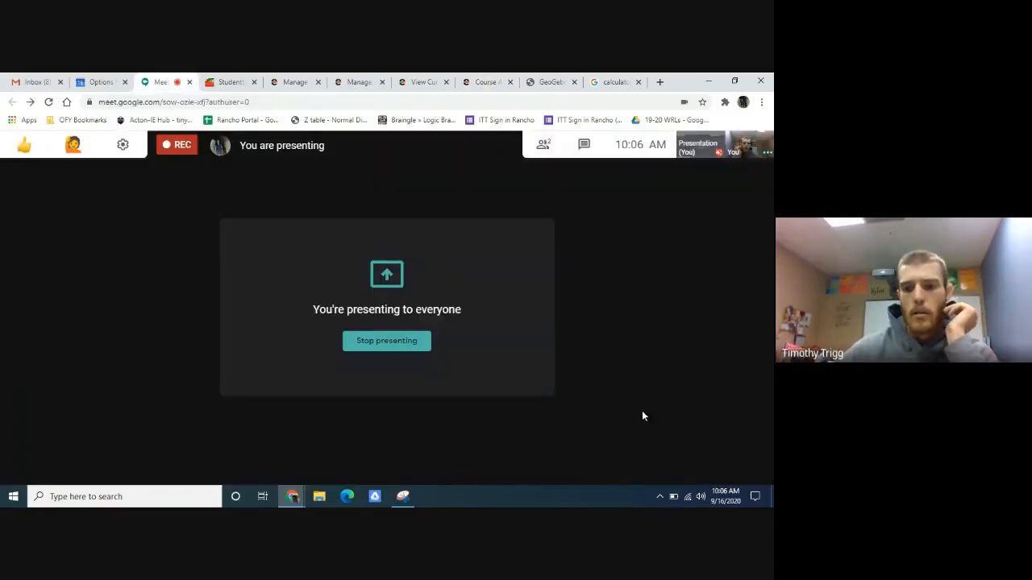
pyautogui.click(697, 461)
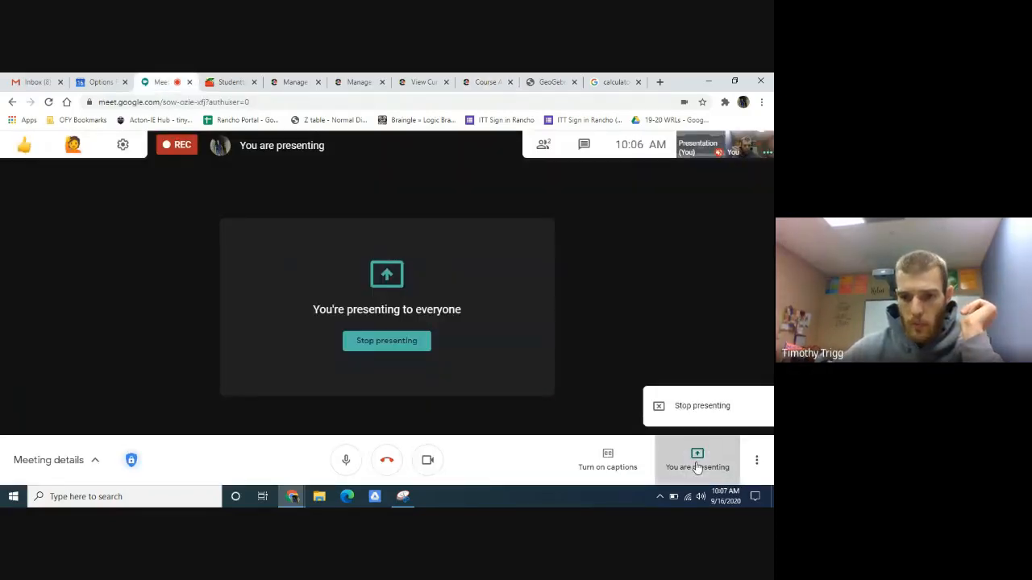
pyautogui.click(714, 417)
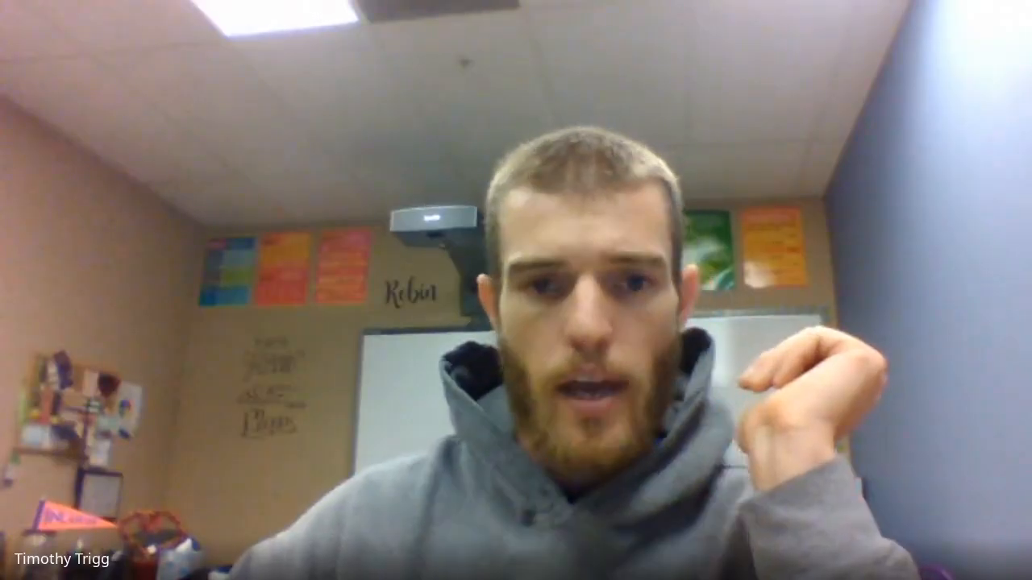